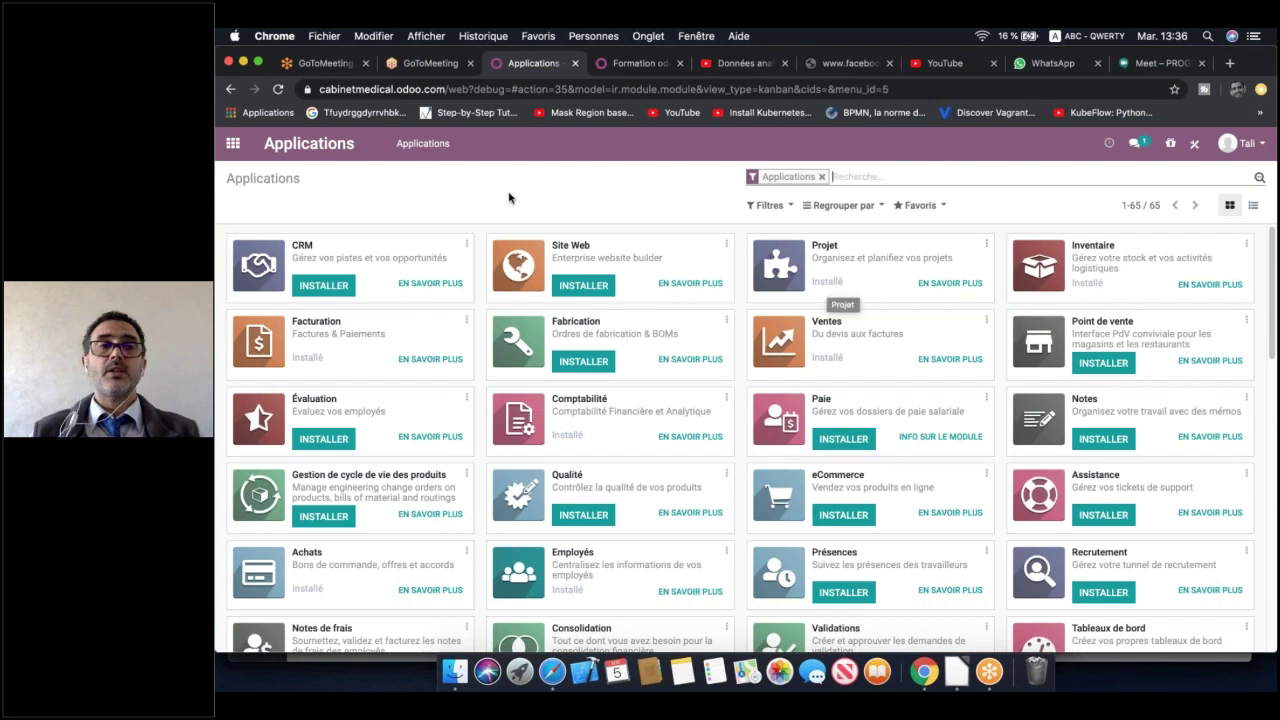
# Go back from the Applications catalogue to the home menu showing Projet, Comptabilité and Inventaire
pyautogui.click(233, 147)
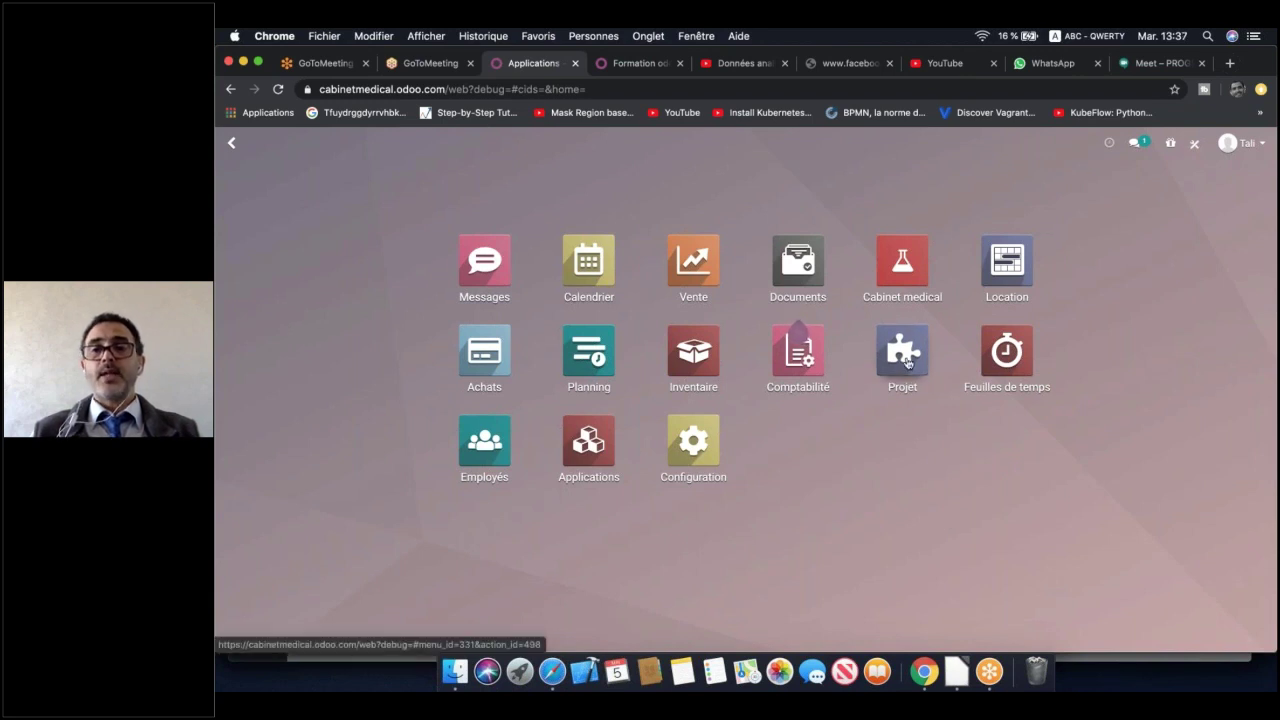
# Launch the Projet app from the home menu to list the four existing projects
pyautogui.click(907, 362)
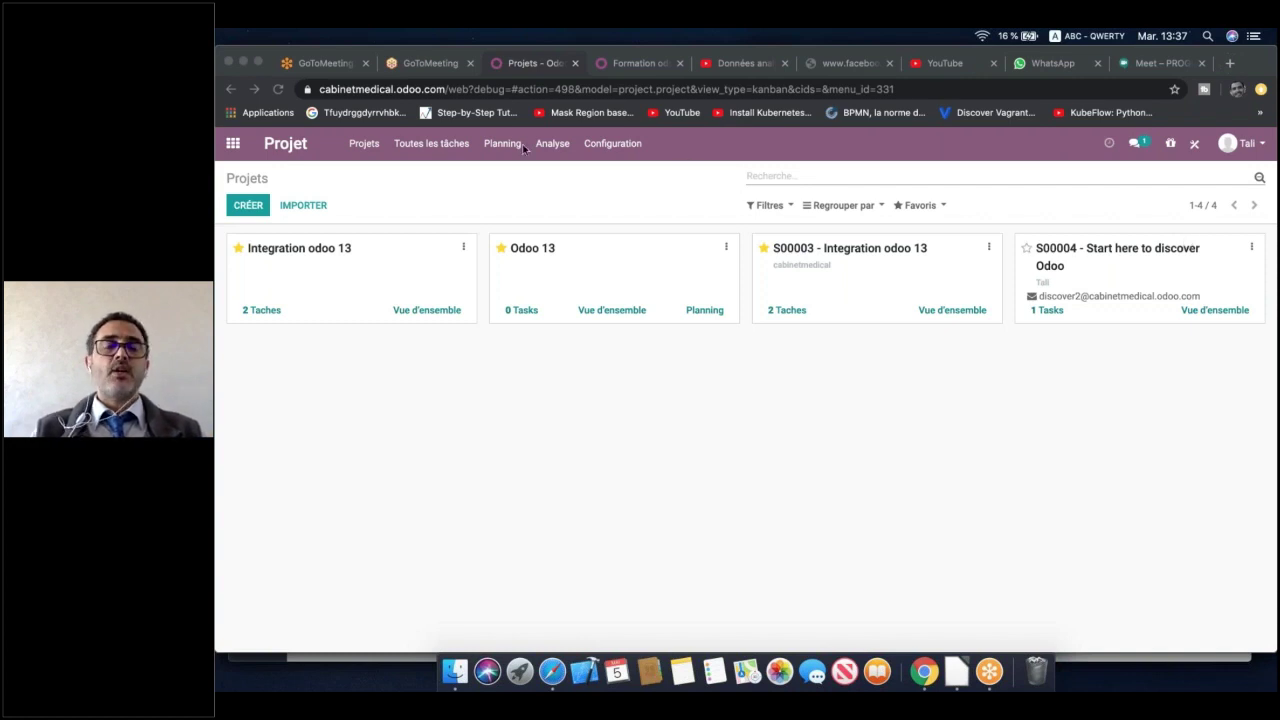
# Reload the page and show Toutes les tâches on a kanban board
pyautogui.click(364, 146)
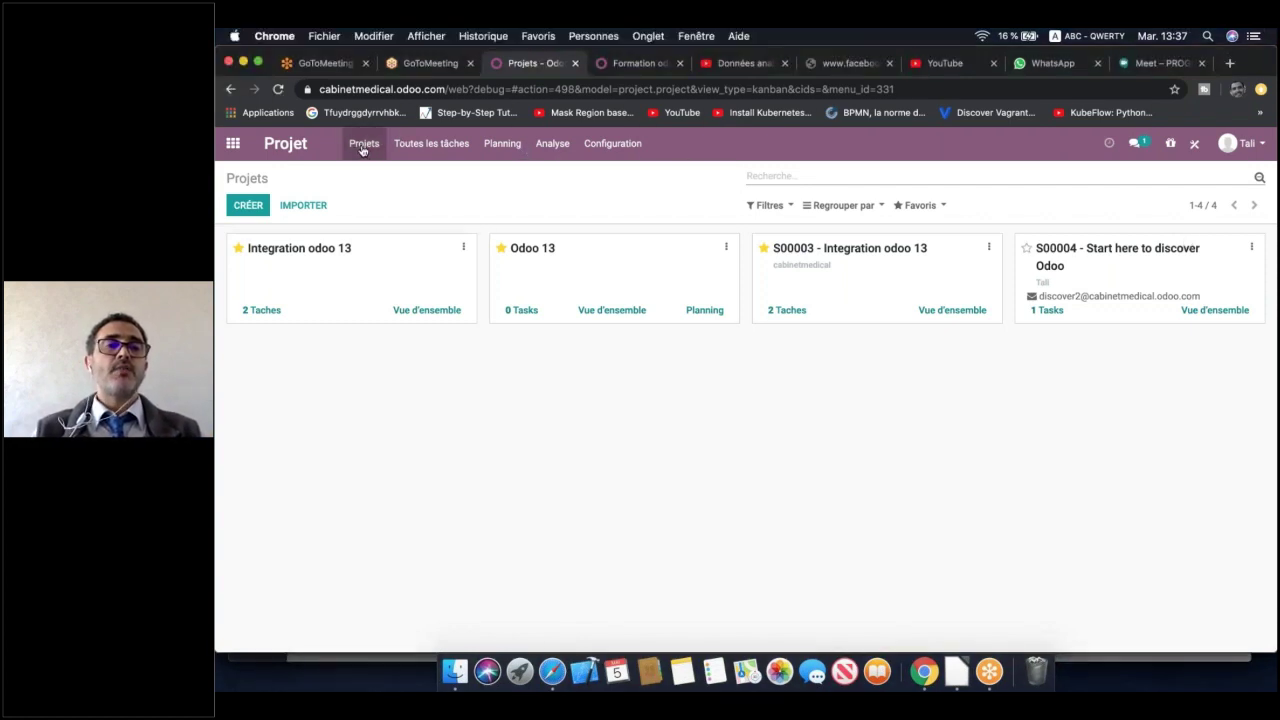
pyautogui.click(452, 146)
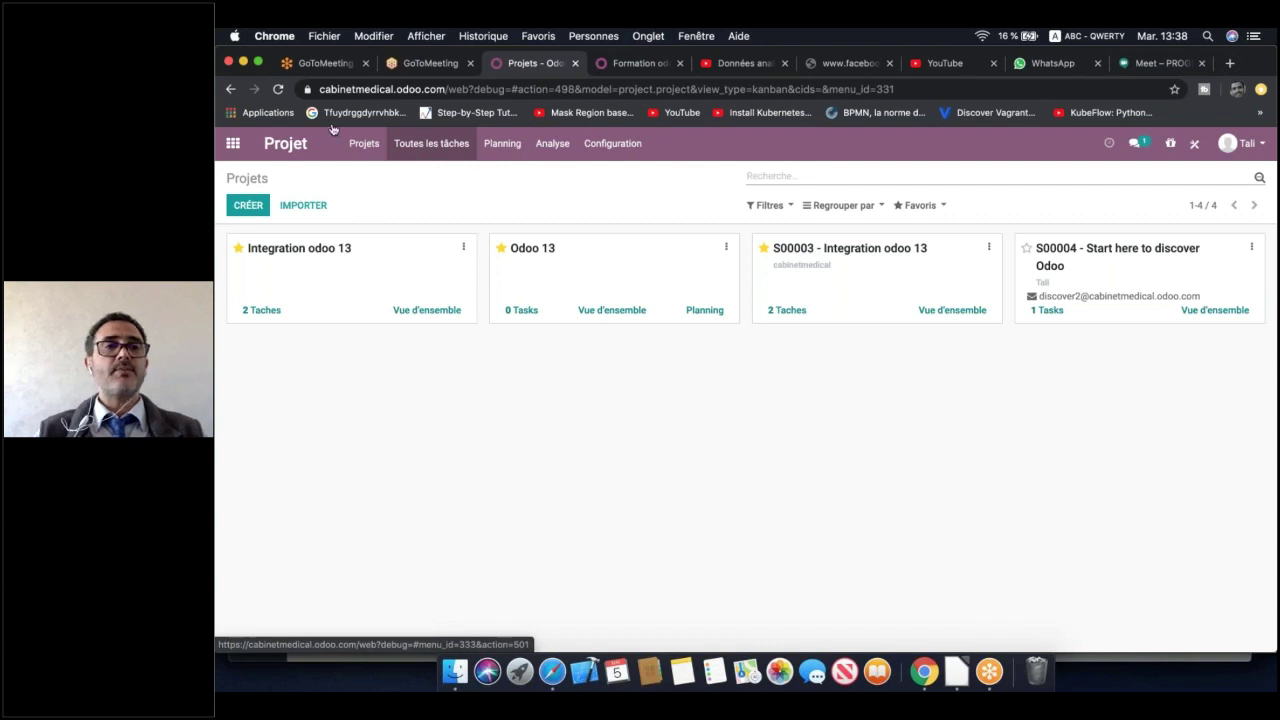
pyautogui.click(280, 89)
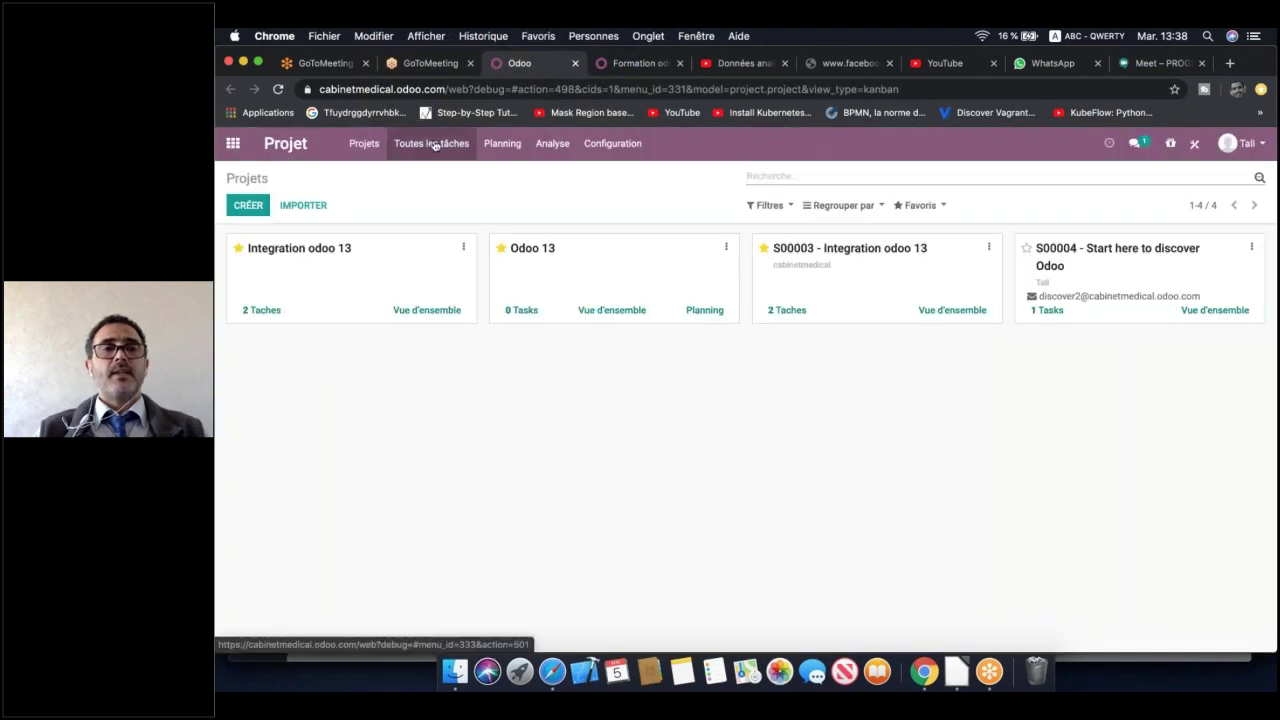
pyautogui.click(435, 146)
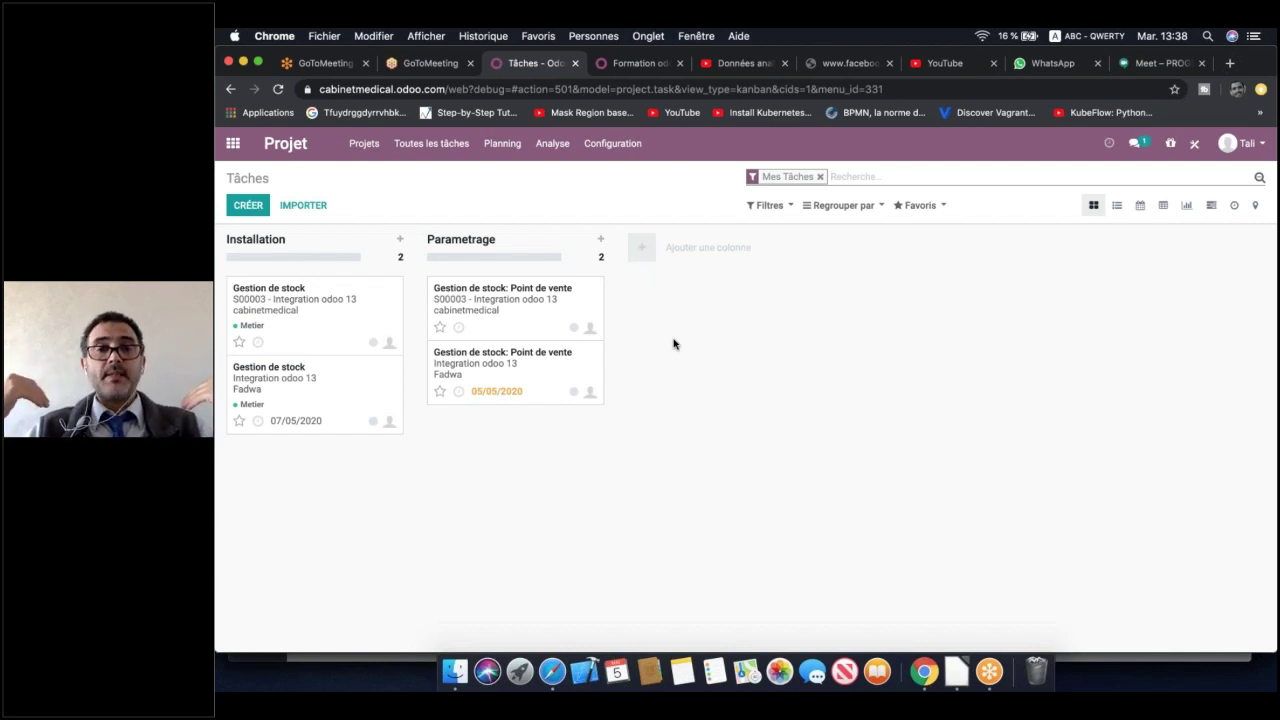
pyautogui.click(504, 147)
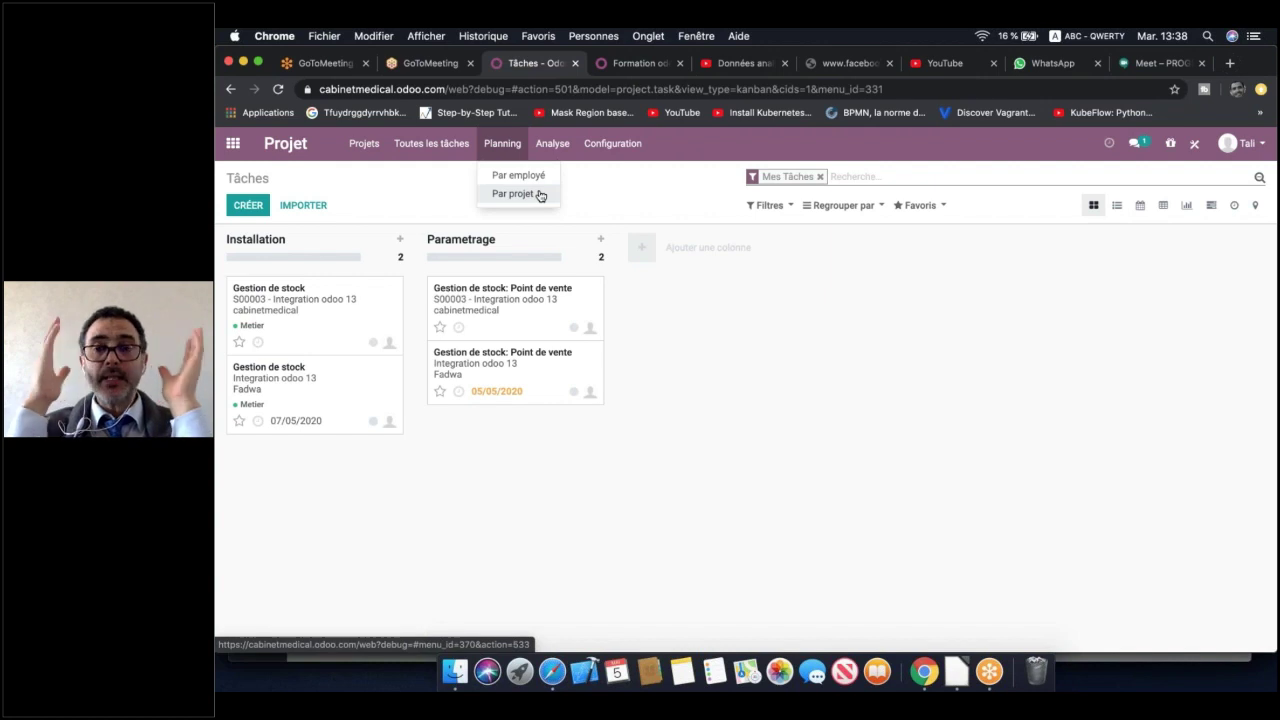
pyautogui.moveTo(564, 143)
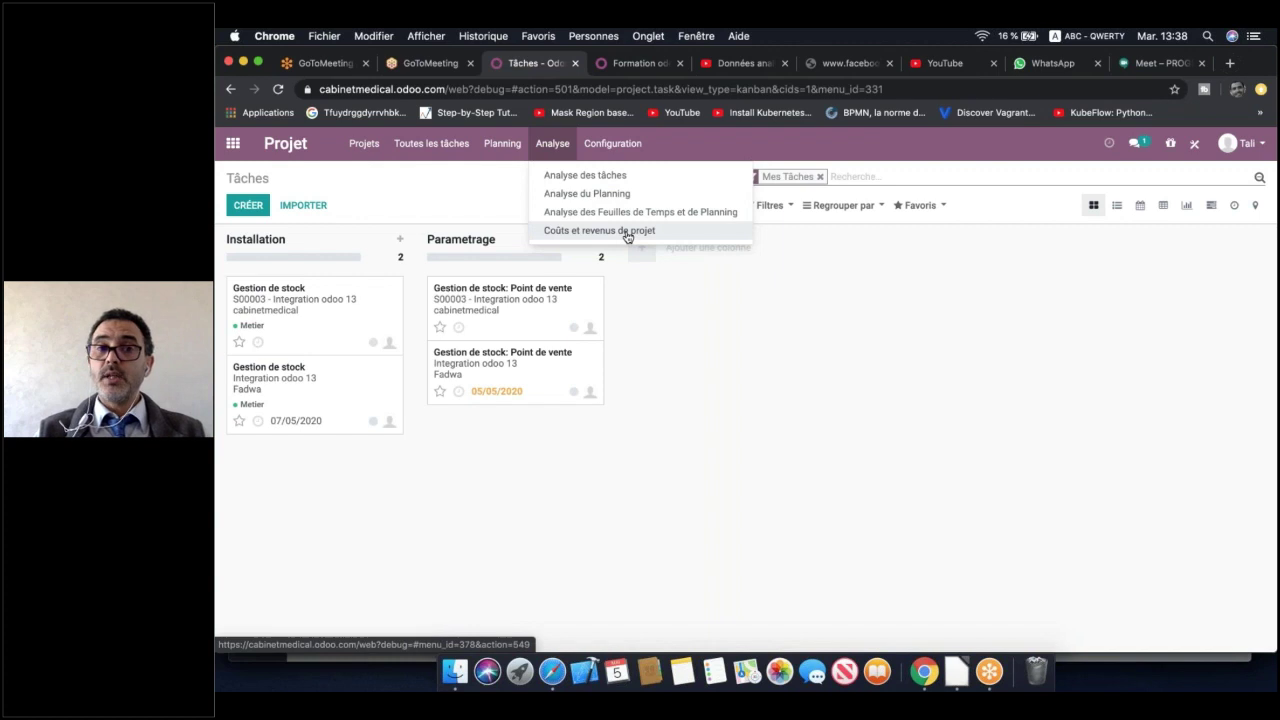
pyautogui.moveTo(617, 150)
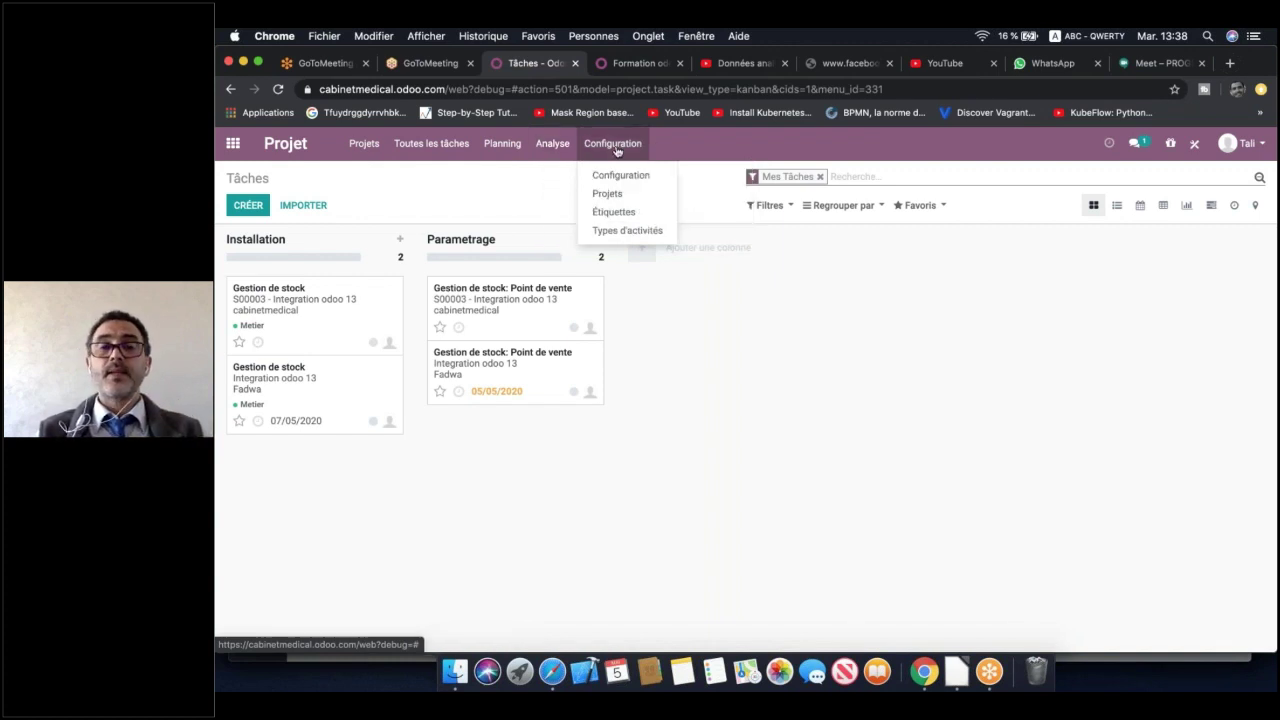
# Review the Projet configuration settings, then start a new project from the Projets list
pyautogui.click(617, 178)
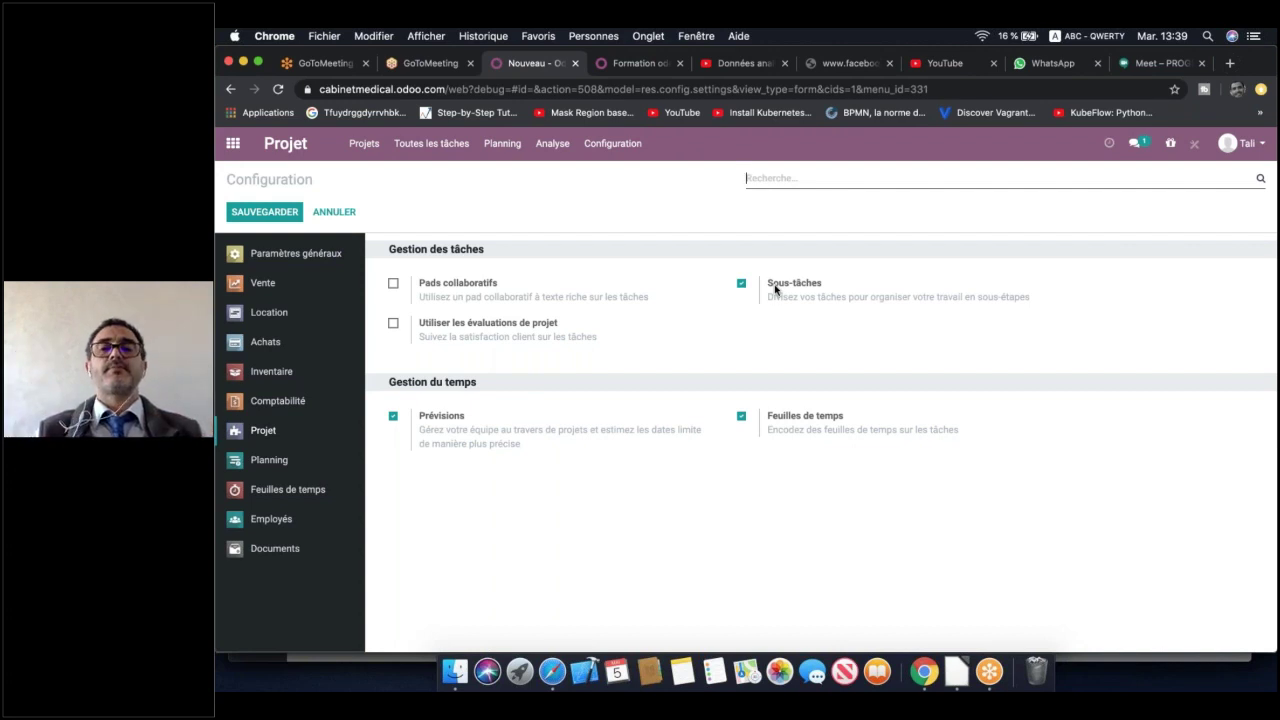
pyautogui.click(1157, 232)
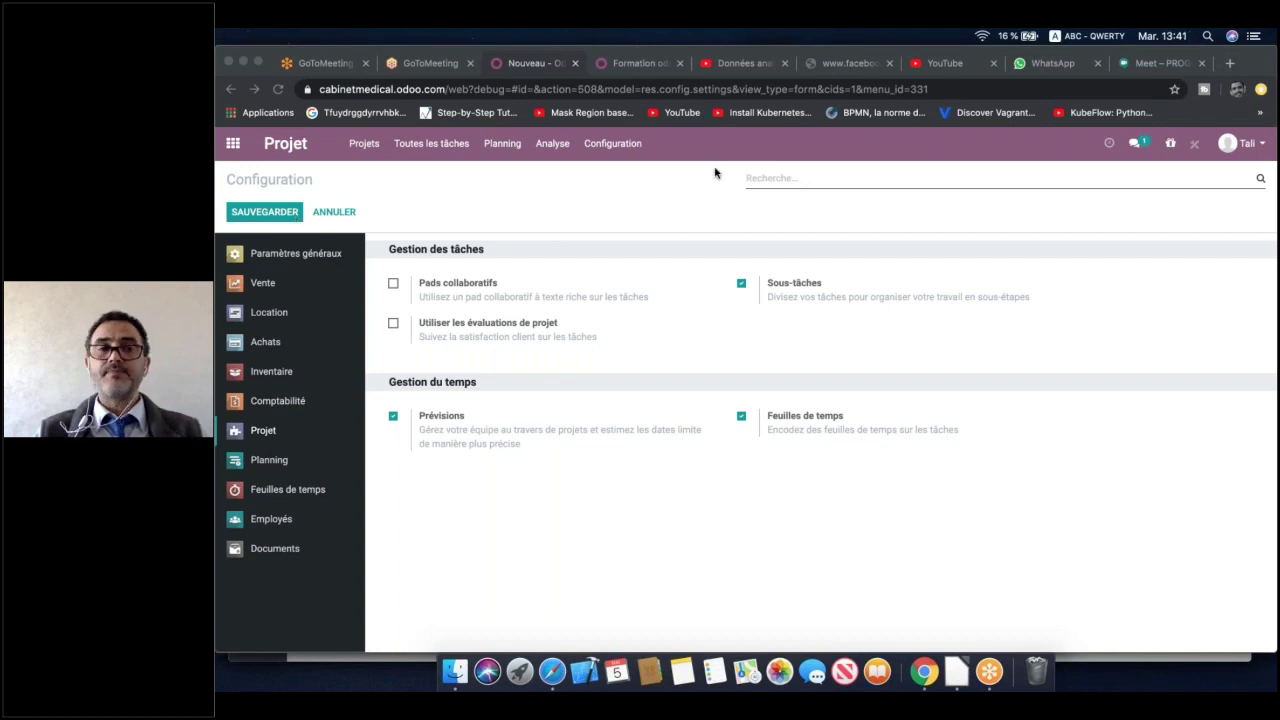
pyautogui.click(366, 145)
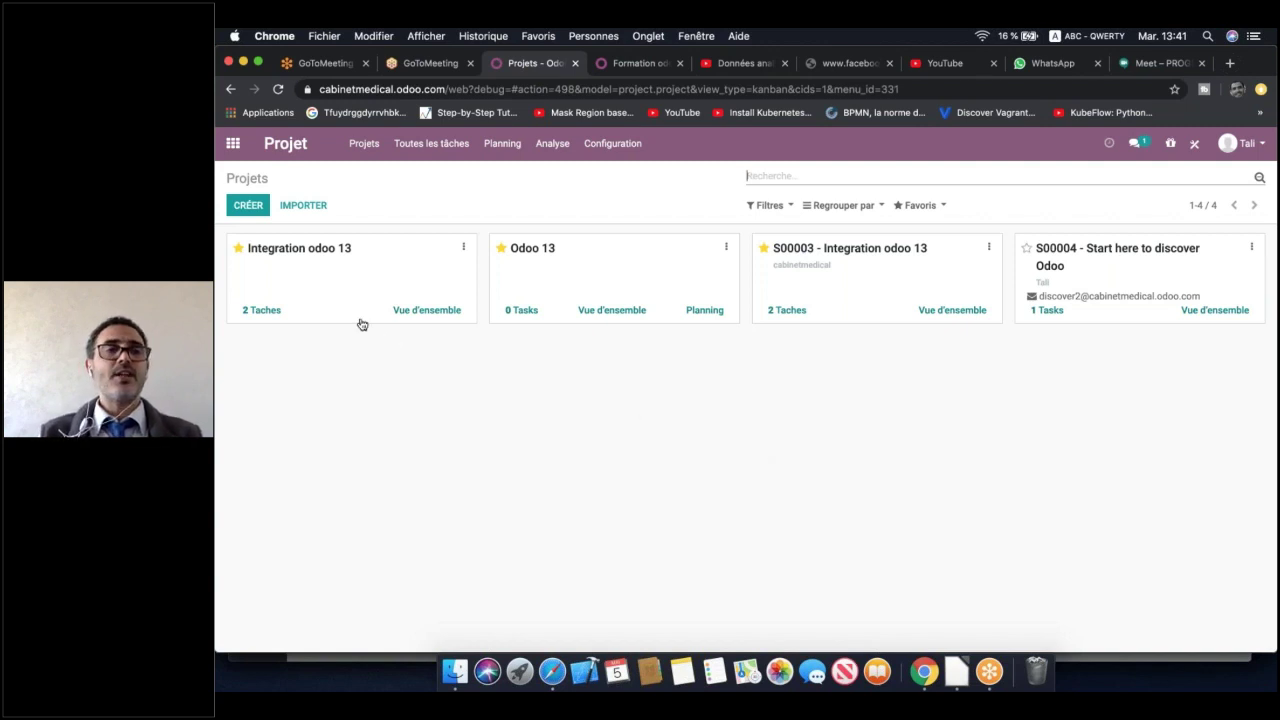
pyautogui.click(249, 206)
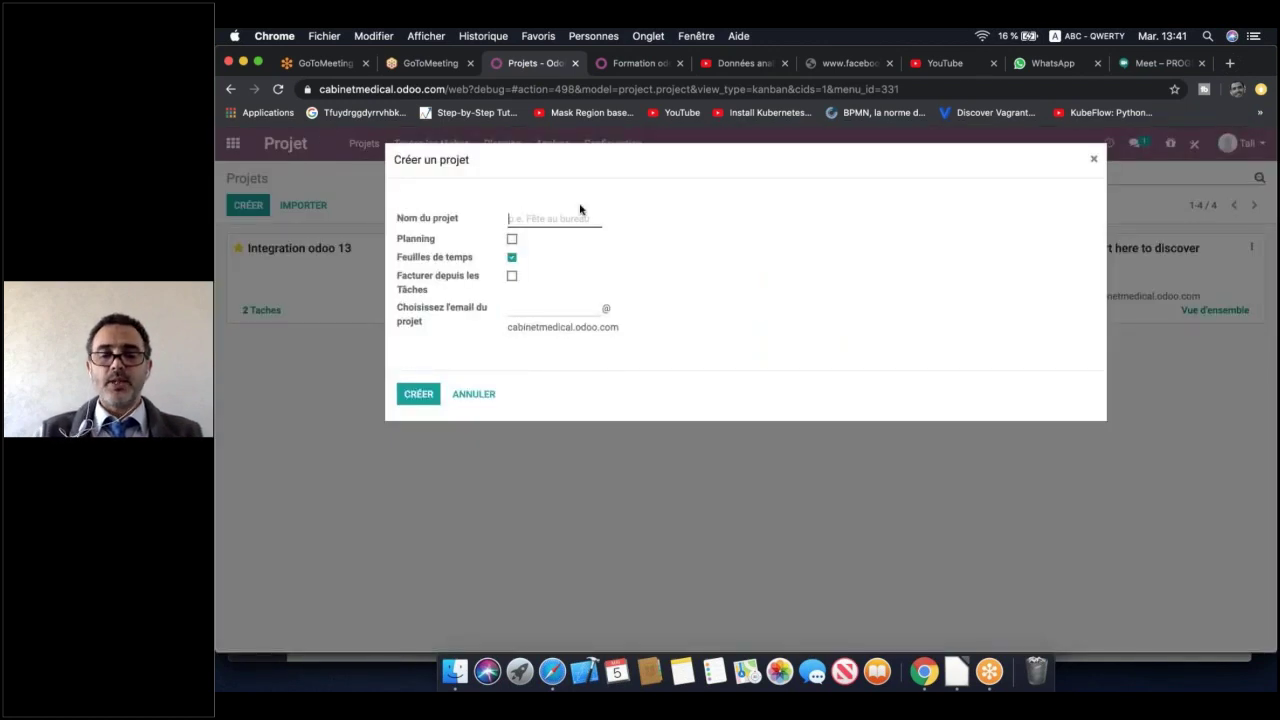
# Create project 'Mise en Place de Odoo 13' with Facturer depuis les Tâches ticked
pyautogui.write('Mise en ')
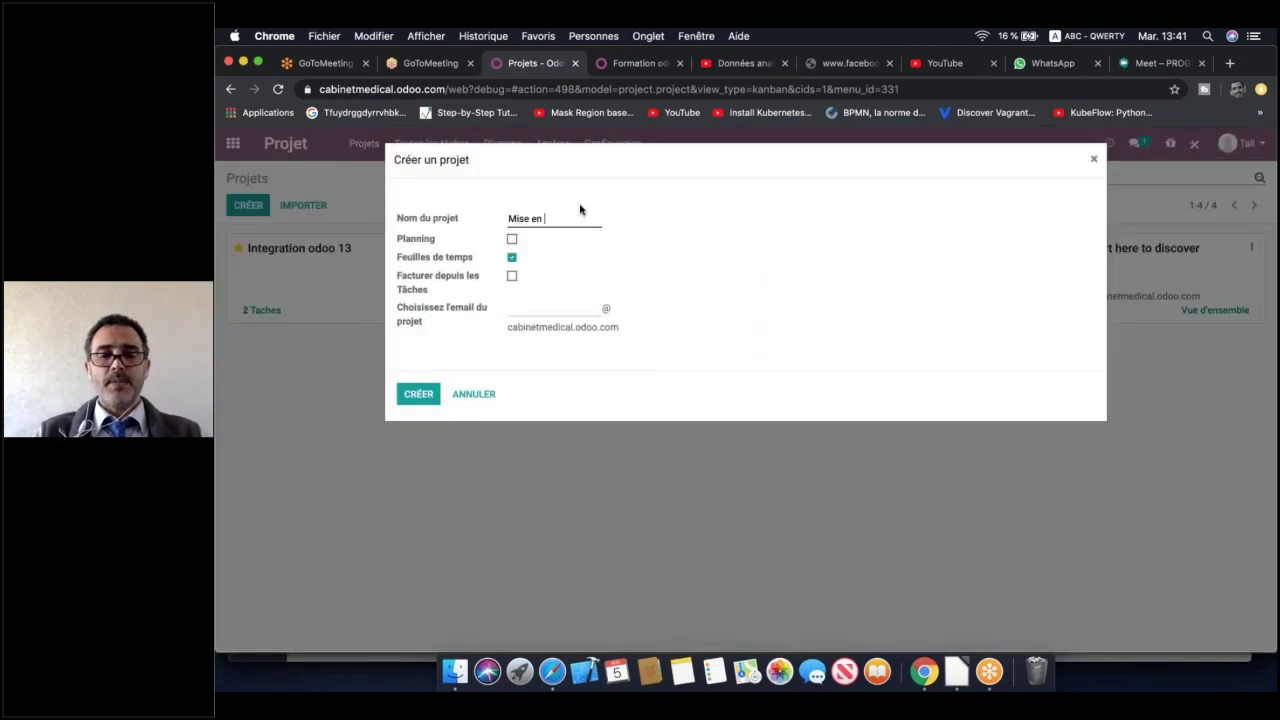
pyautogui.write('Place de')
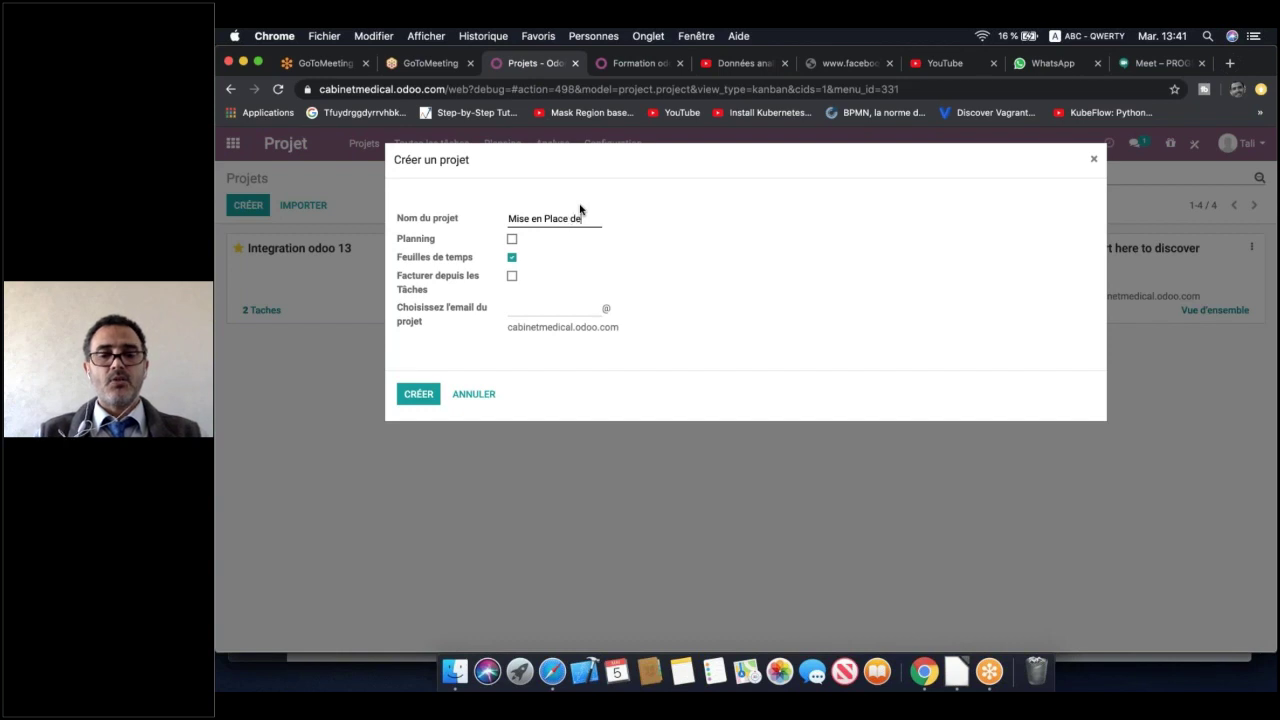
pyautogui.write(' Odoo 13')
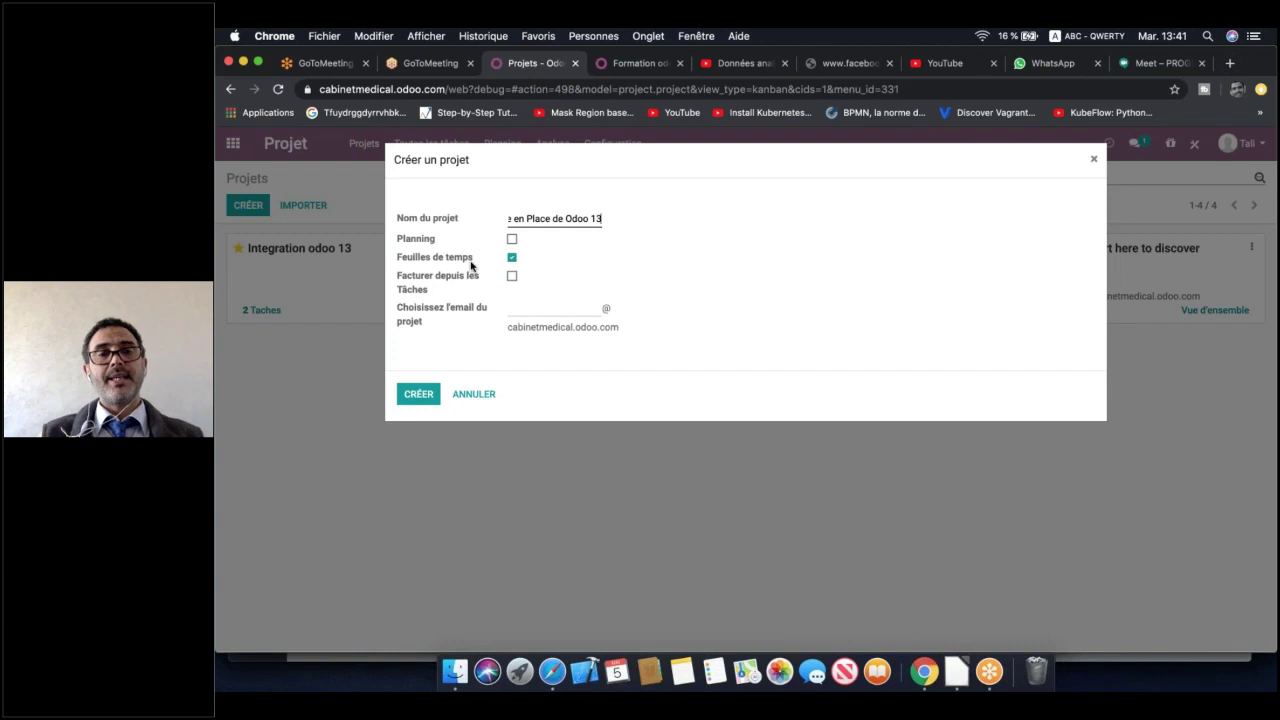
pyautogui.click(517, 281)
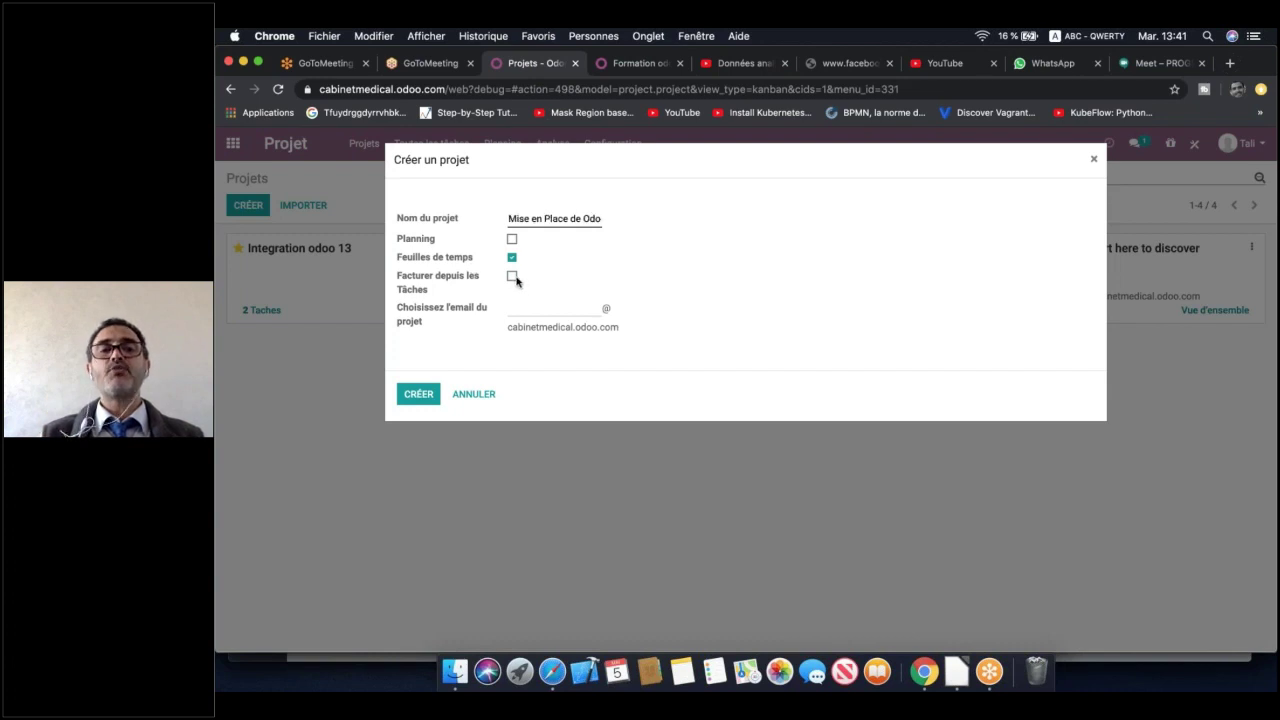
pyautogui.click(512, 278)
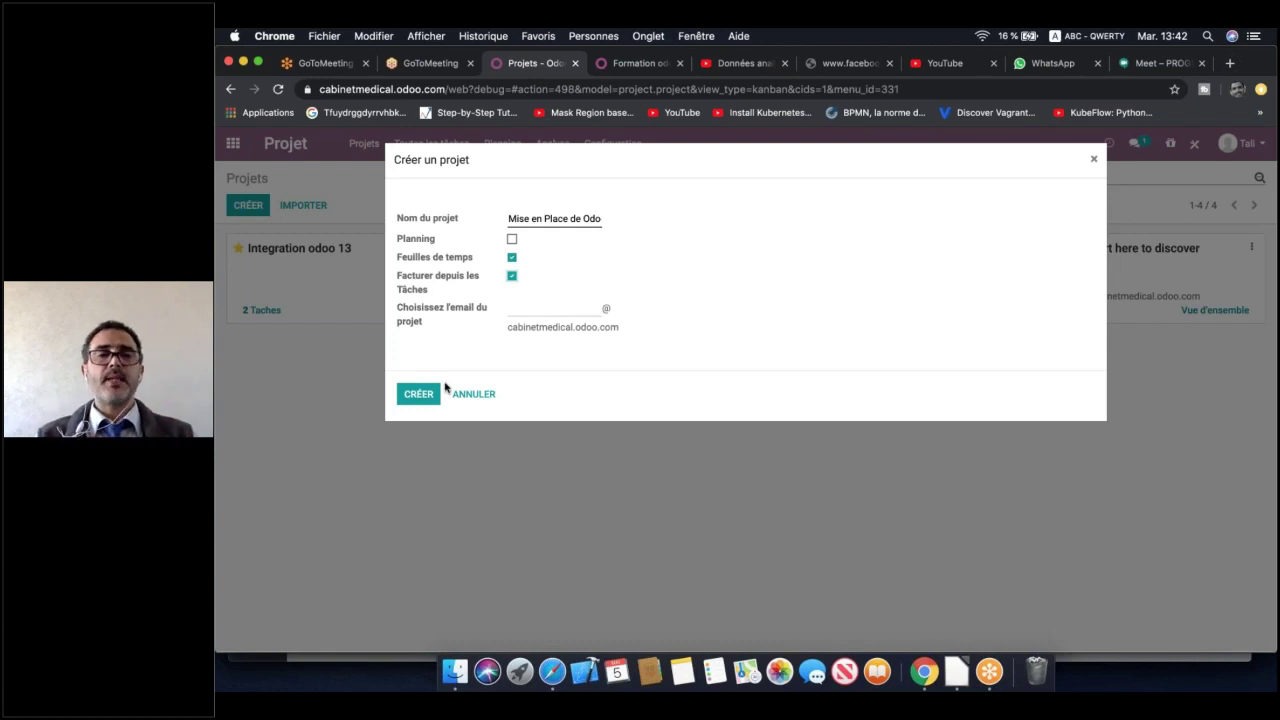
pyautogui.click(428, 394)
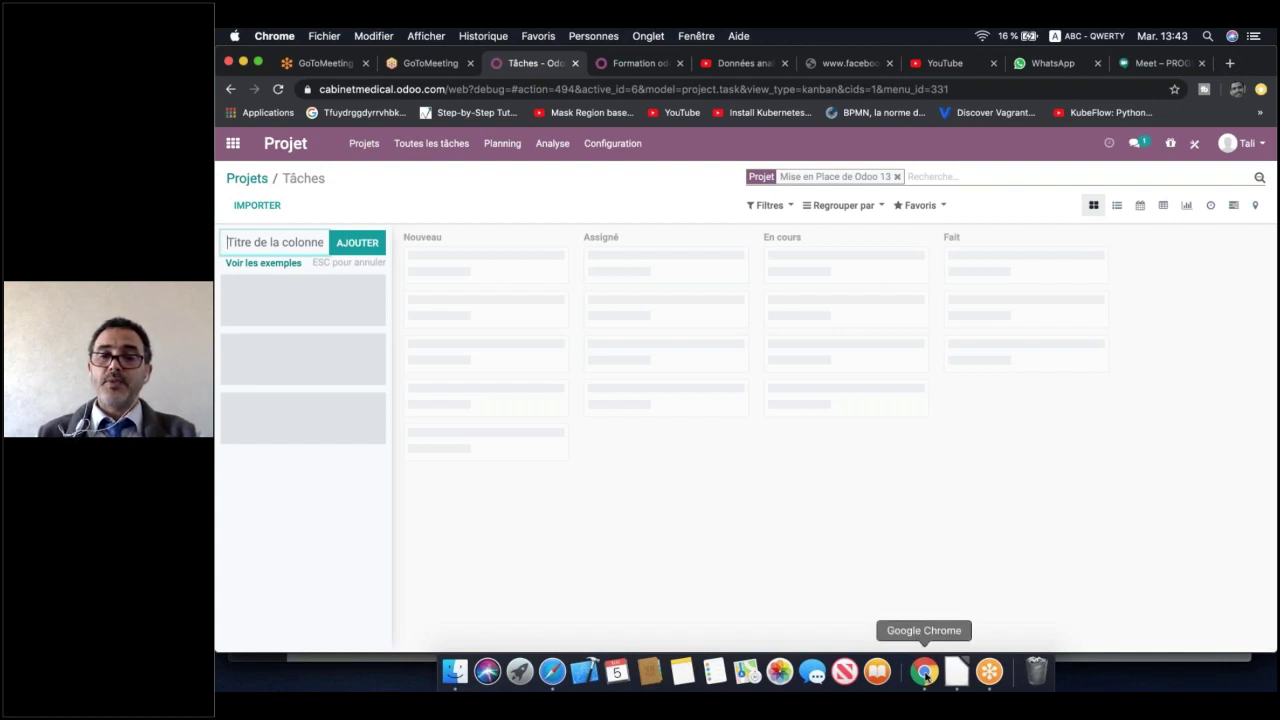
# Show slide 4 of Gestion de projet.odp and shift its blue phases list down-right
pyautogui.click(956, 672)
pyautogui.moveTo(576, 361); pyautogui.dragTo(607, 415)
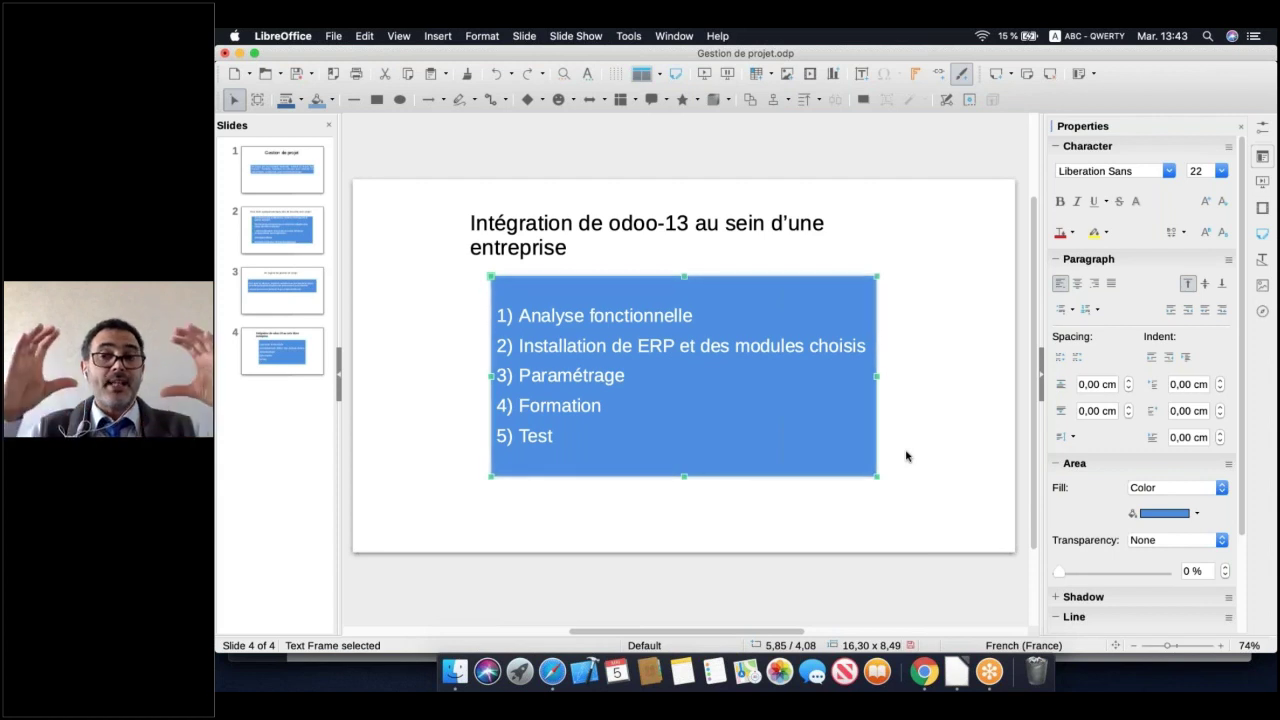
# Switch back to the empty task board of Mise en Place de Odoo 13 in Chrome
pyautogui.click(924, 672)
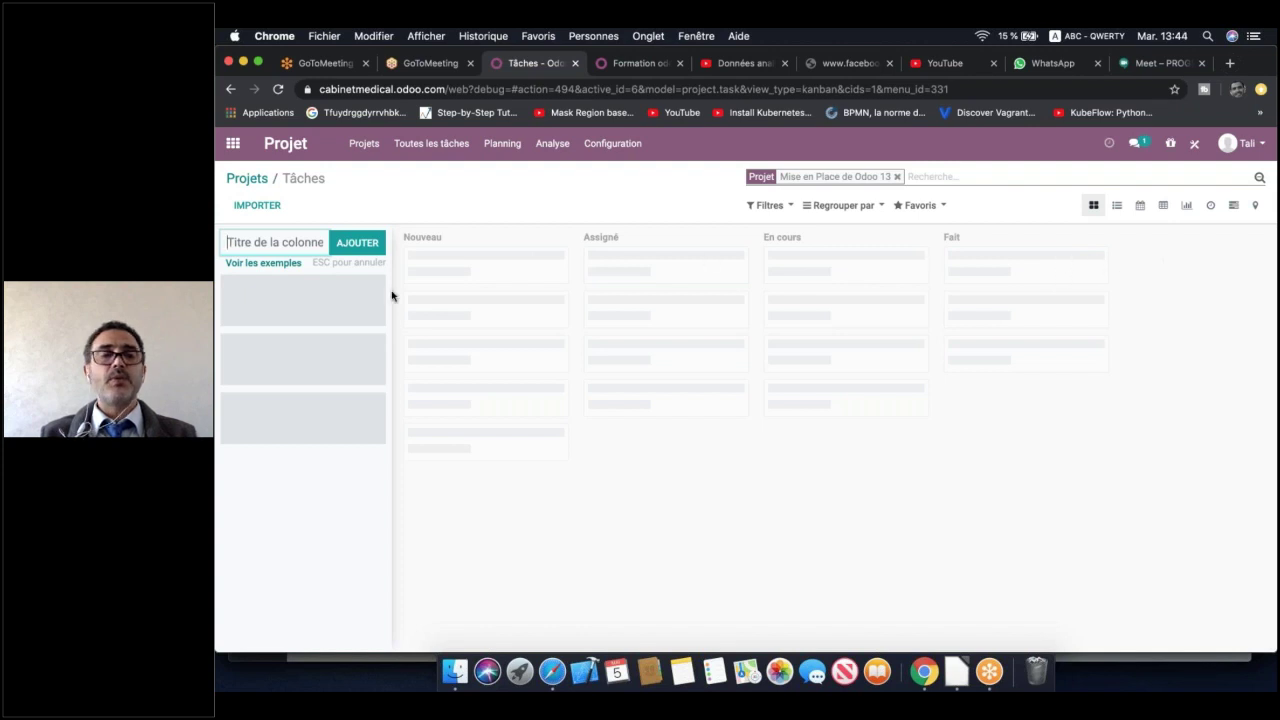
# Open Voir les exemples to display the Développement de logiciels stage template
pyautogui.click(266, 263)
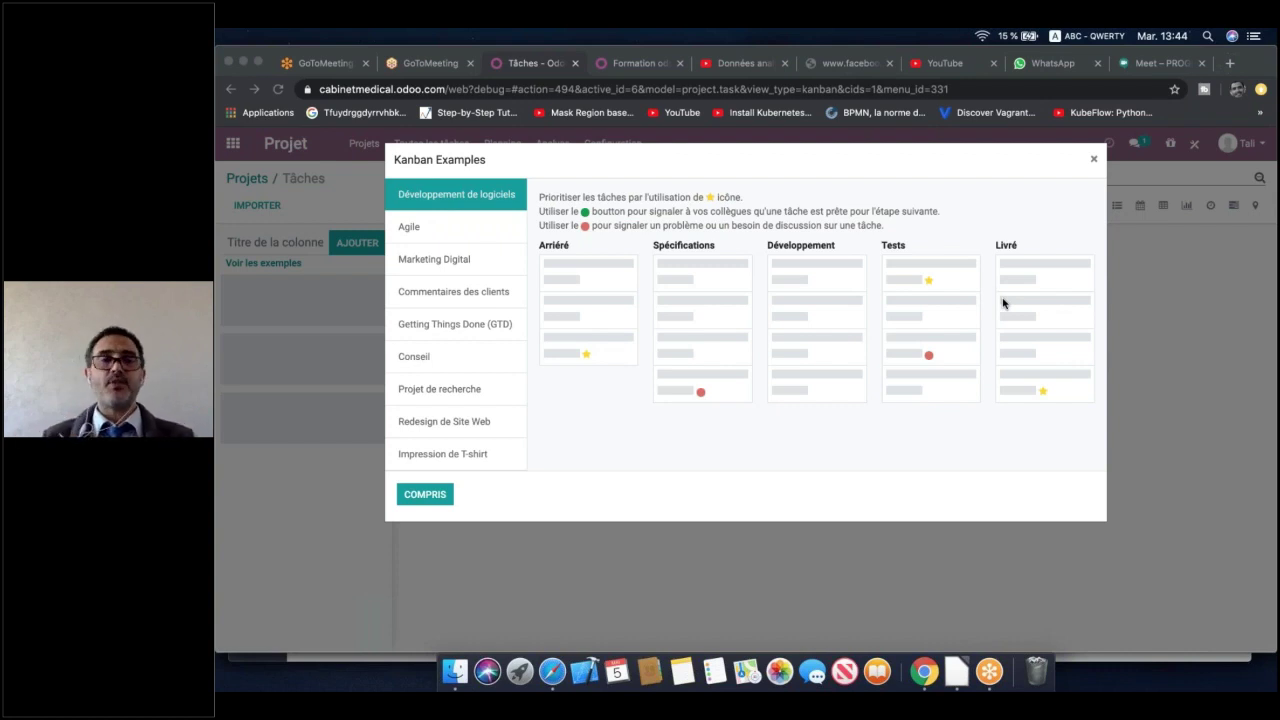
# Preview the kanban examples from Agile to Impression de T-shirt, ending on Développement de logiciels
pyautogui.click(408, 229)
pyautogui.click(408, 232)
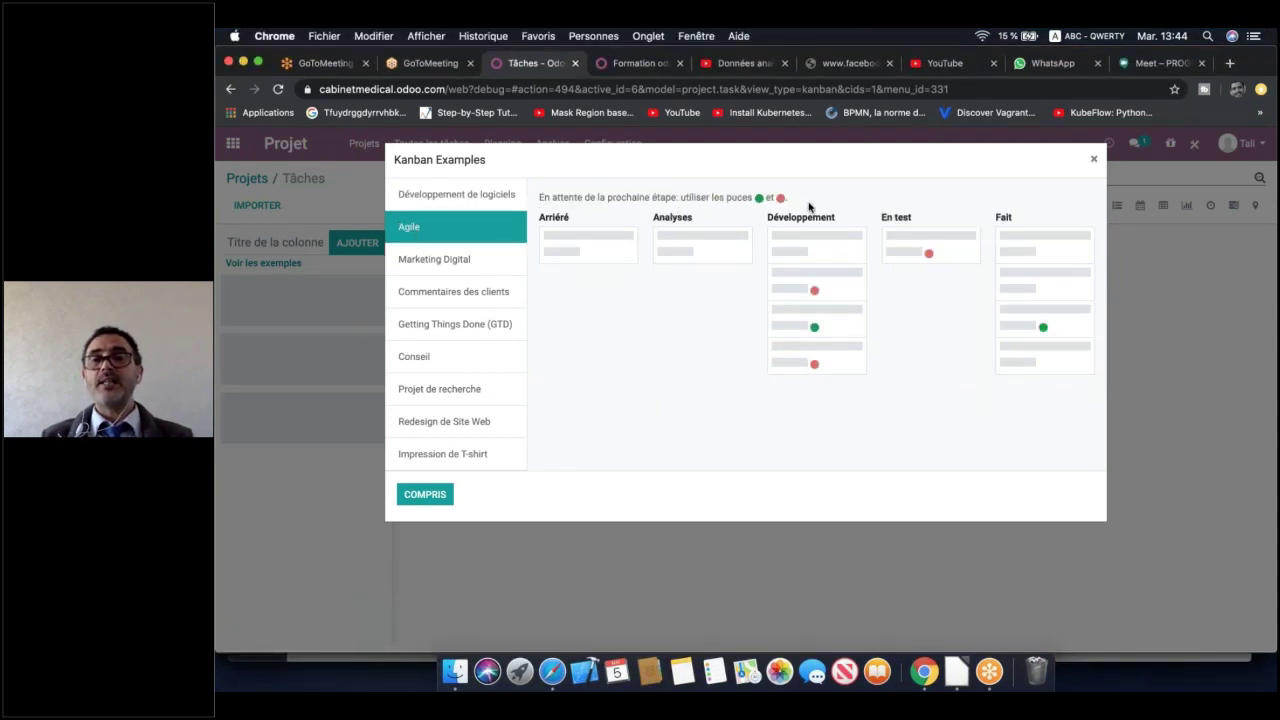
pyautogui.click(430, 259)
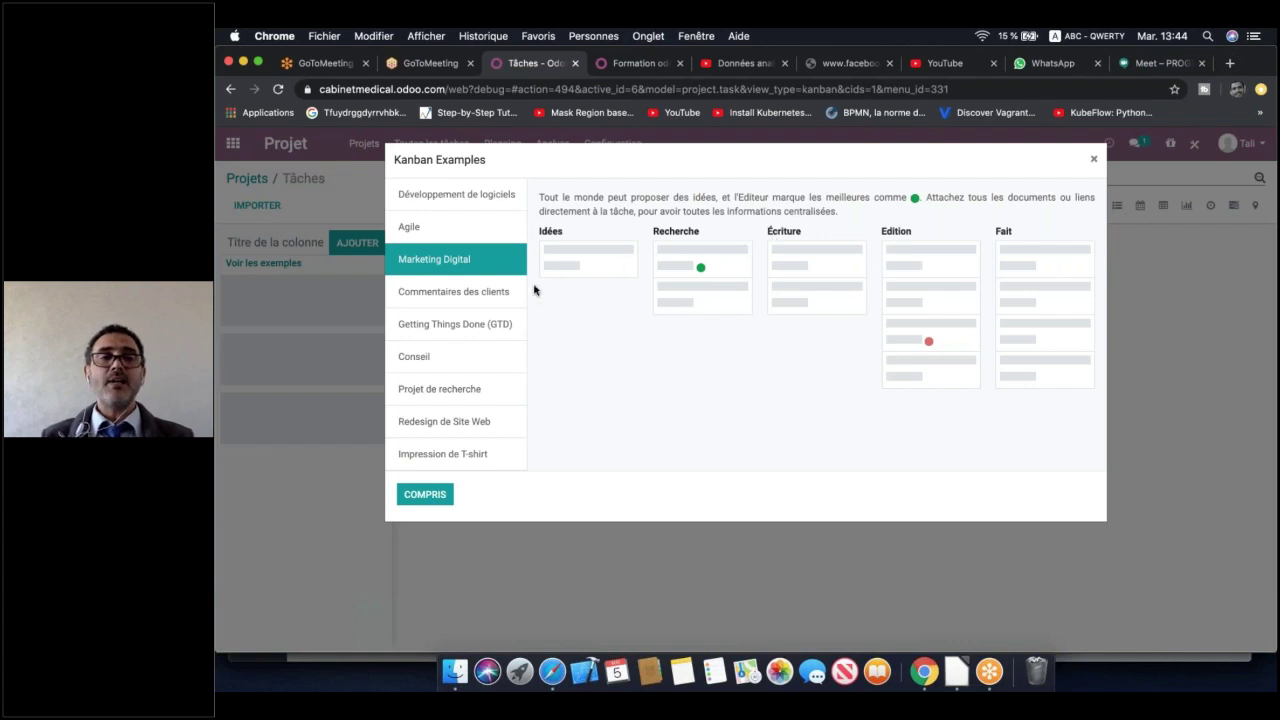
pyautogui.click(481, 293)
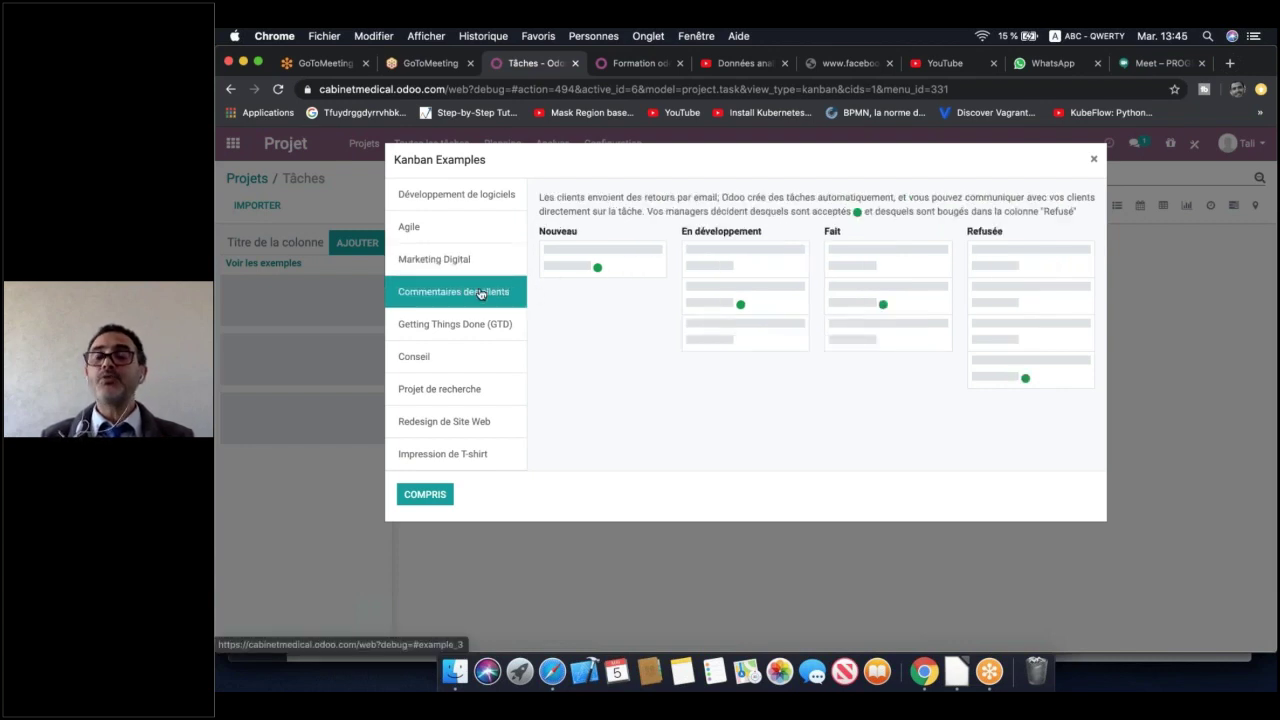
pyautogui.click(440, 327)
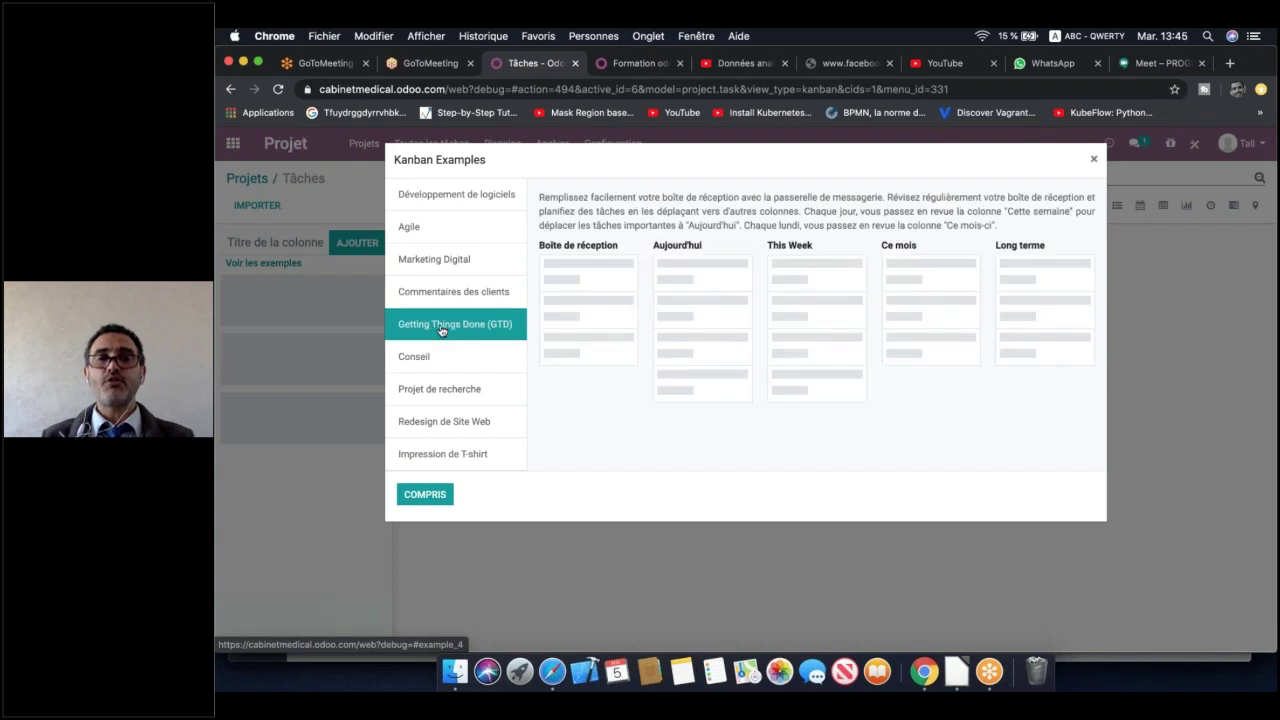
pyautogui.click(438, 361)
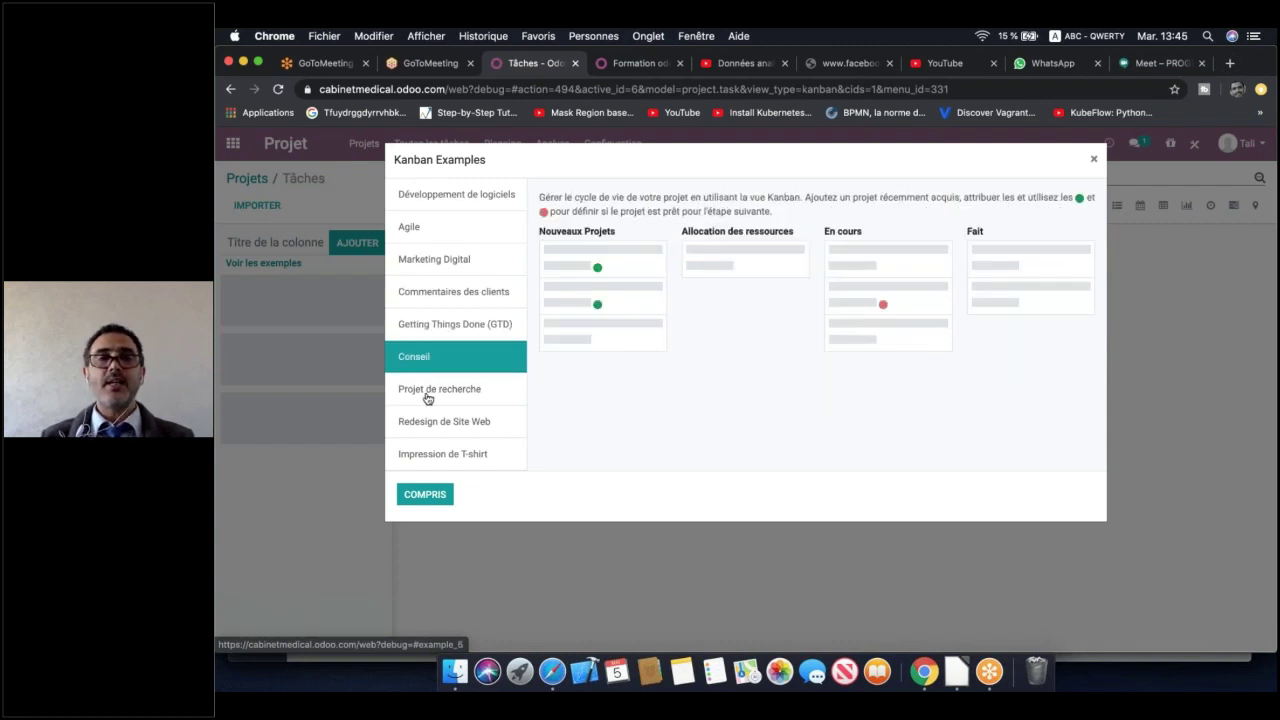
pyautogui.click(427, 398)
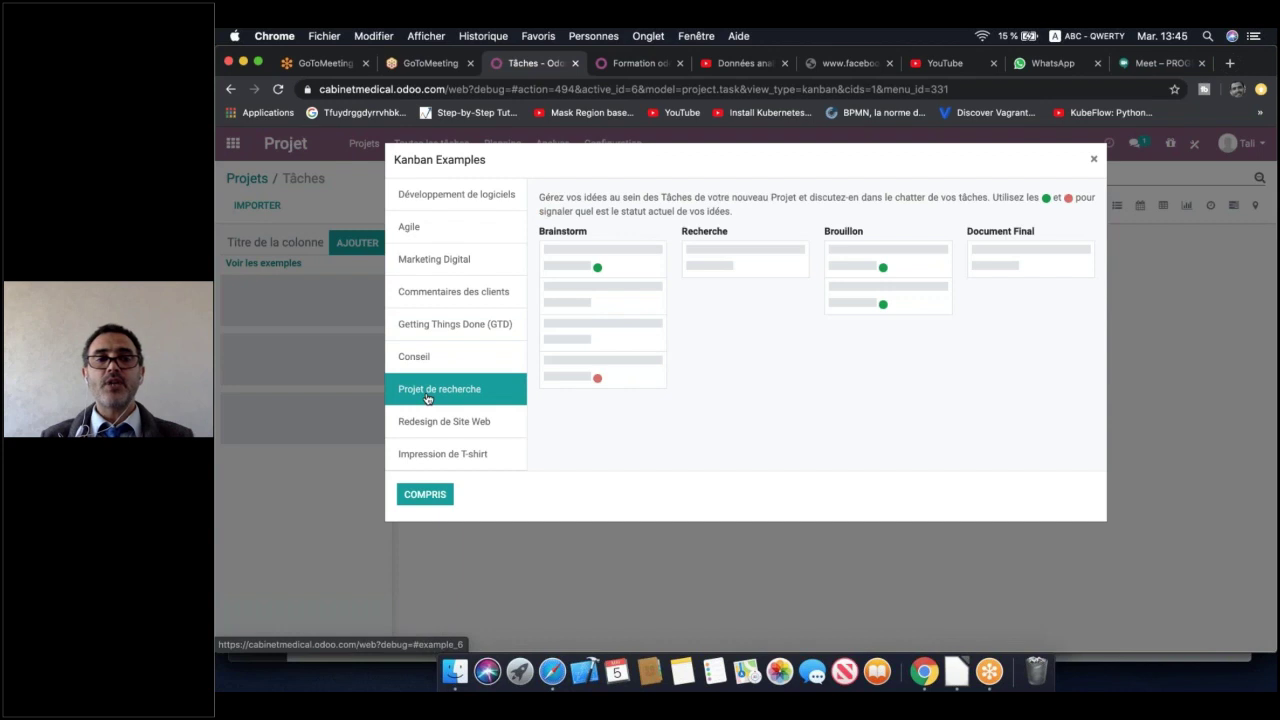
pyautogui.click(484, 426)
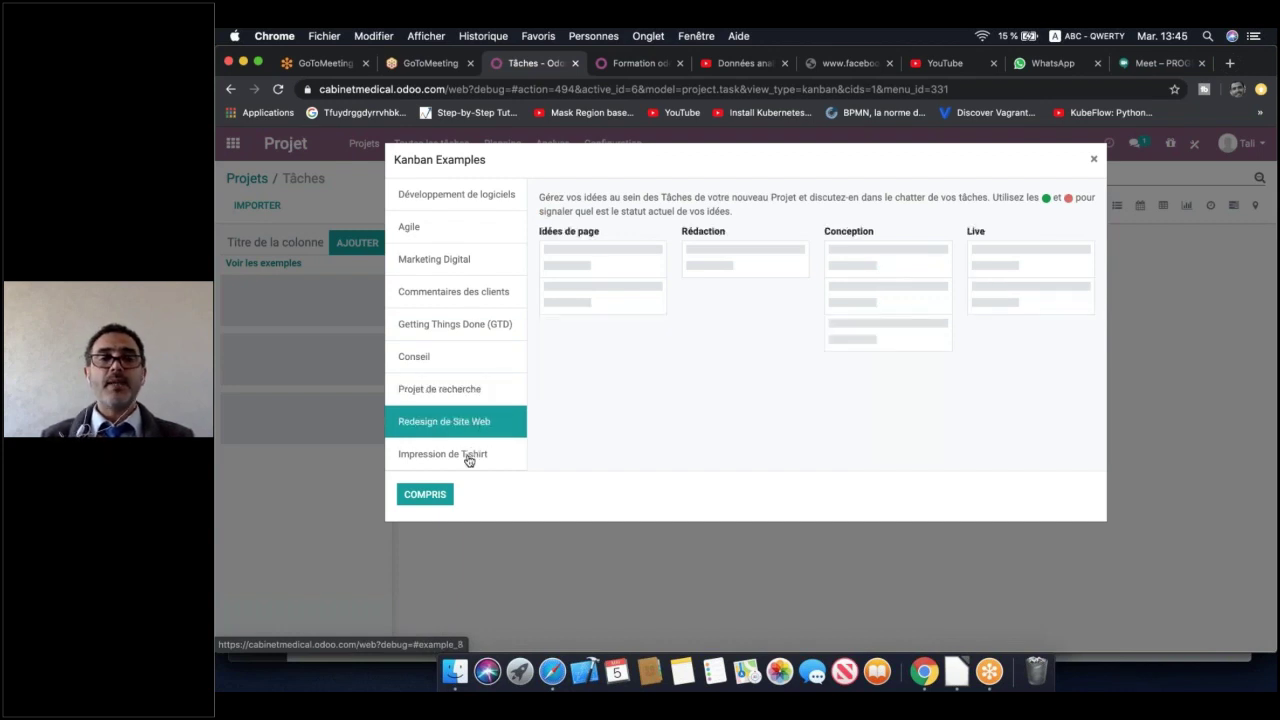
pyautogui.click(476, 456)
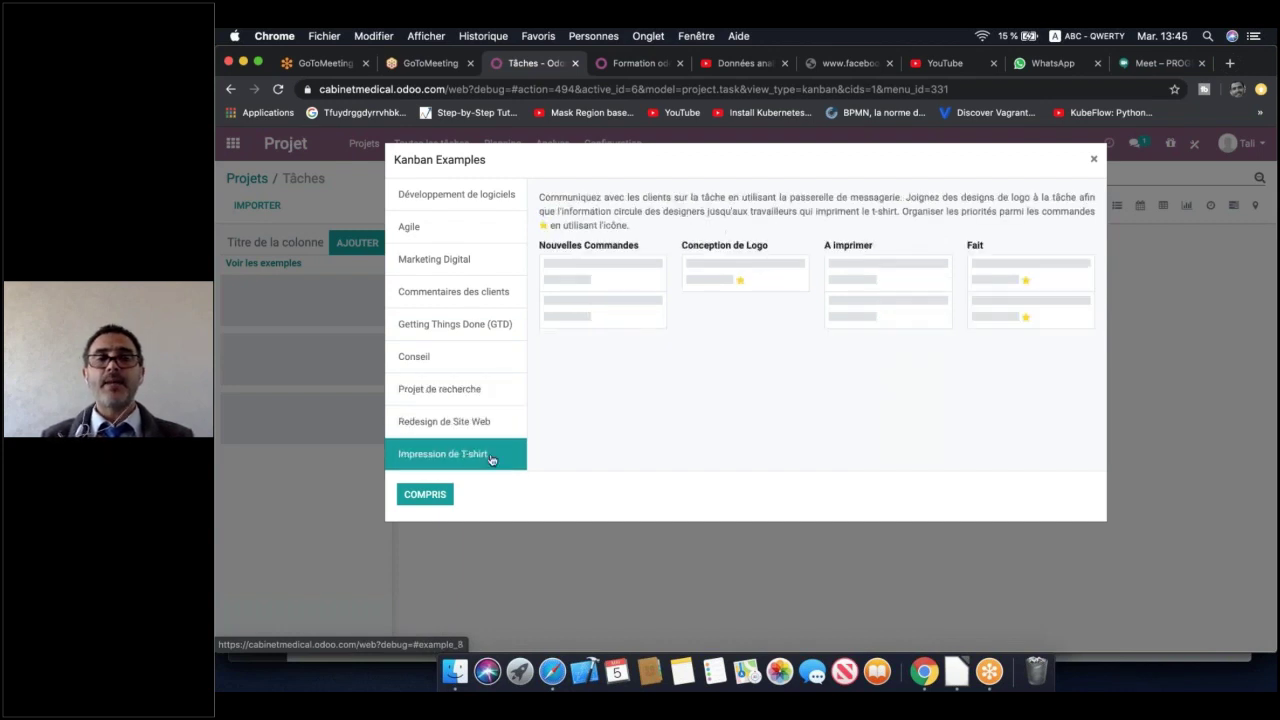
pyautogui.click(455, 194)
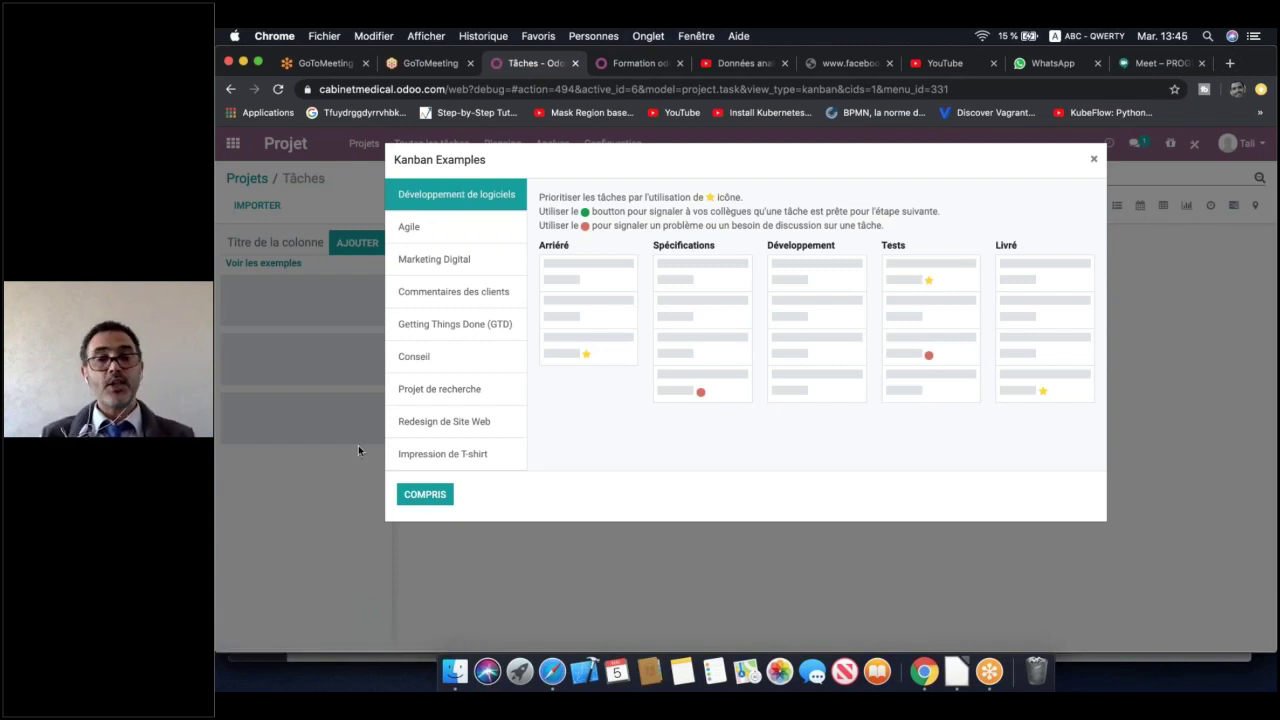
# Dismiss the examples window, check the presentation's phase list, and return to the task board
pyautogui.click(421, 495)
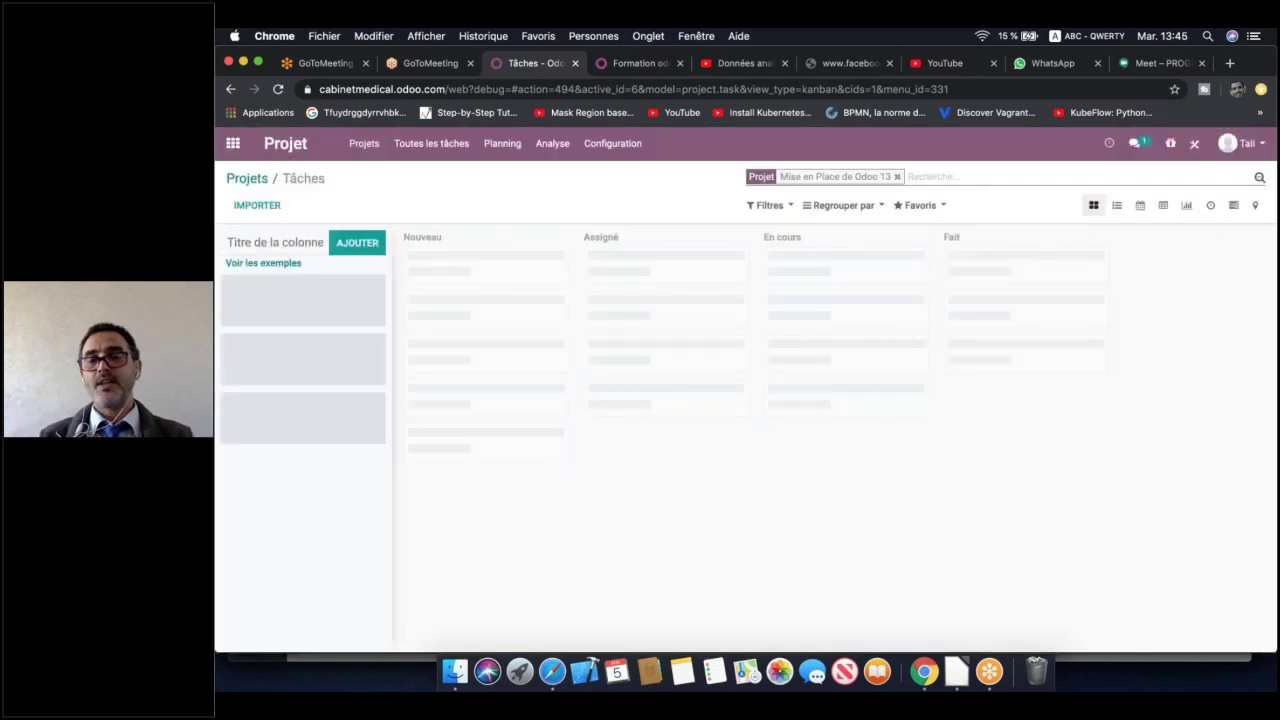
pyautogui.click(955, 672)
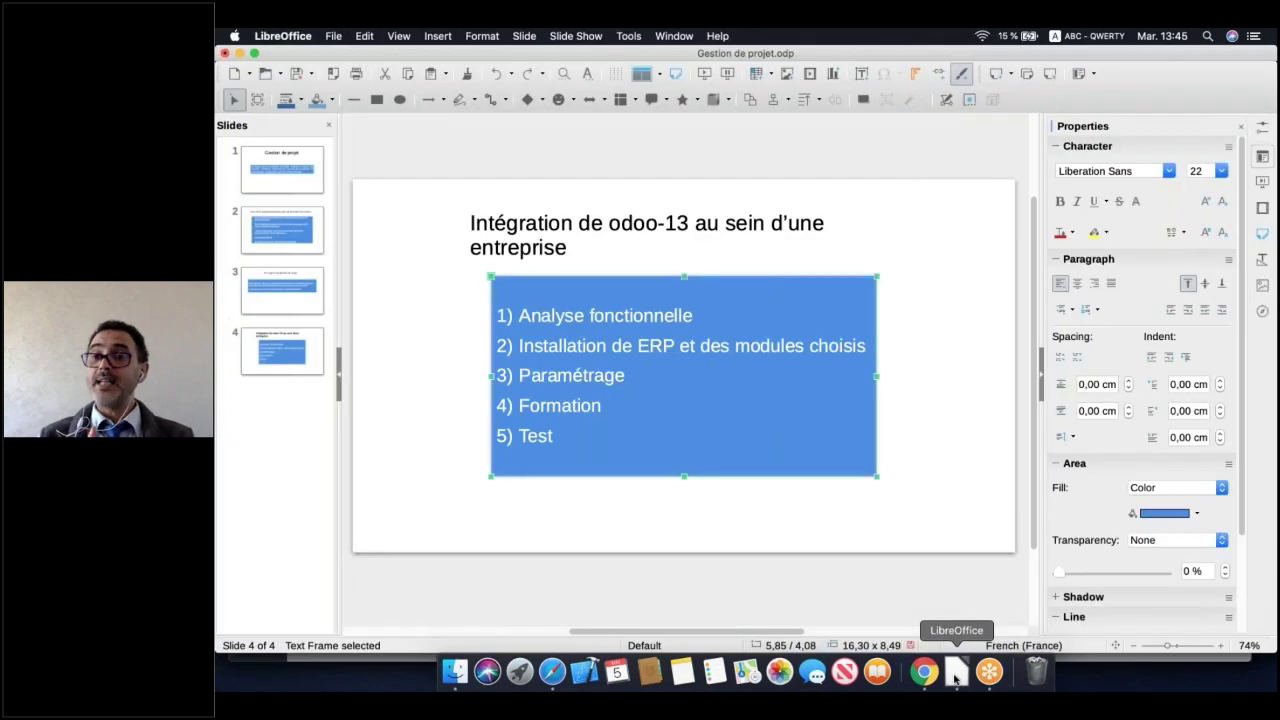
pyautogui.click(924, 672)
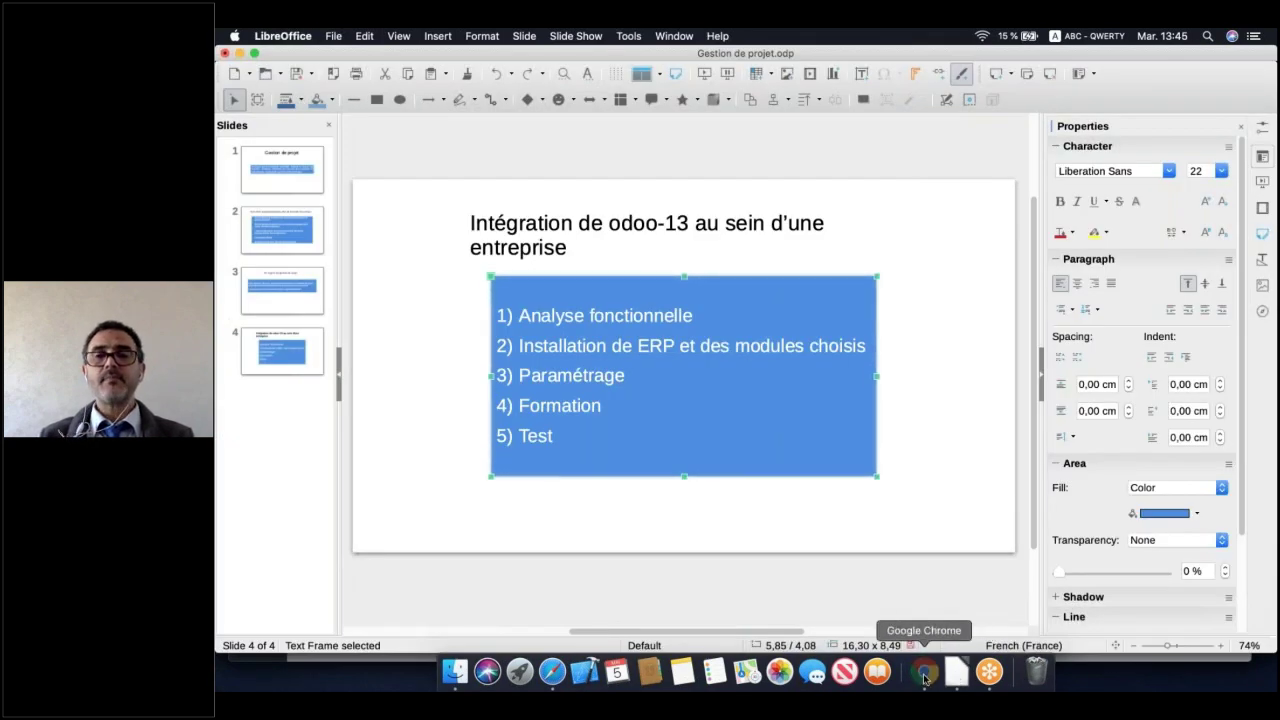
# Add a stage column titled 'Analyse fonctionnelle' to the board
pyautogui.click(288, 242)
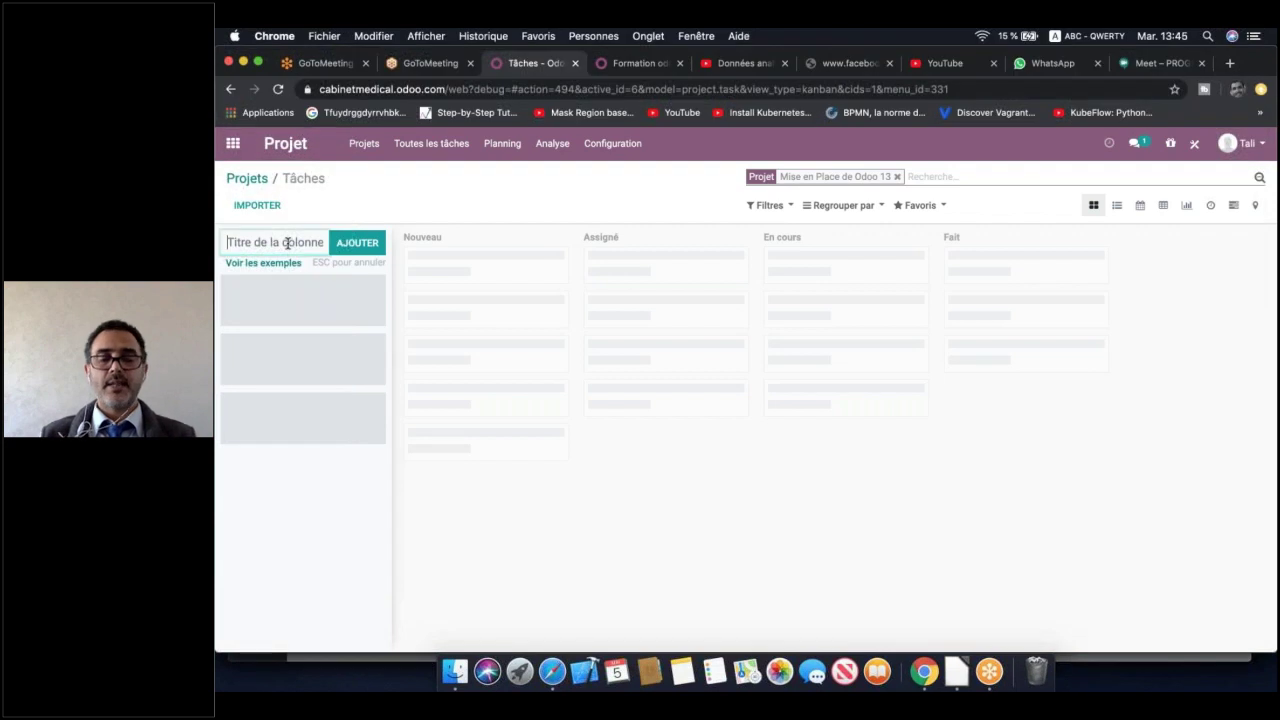
pyautogui.write('Analyse Fo')
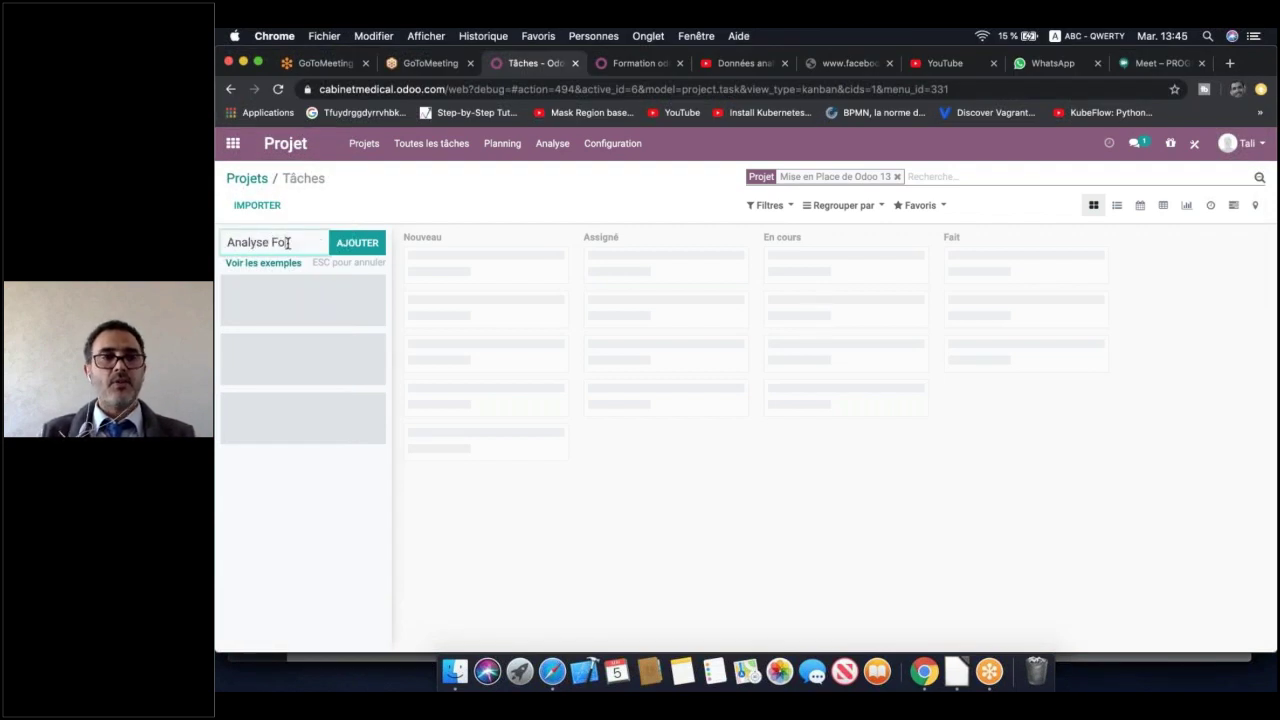
pyautogui.press('BackSpace')
pyautogui.press('BackSpace')
pyautogui.write('f')
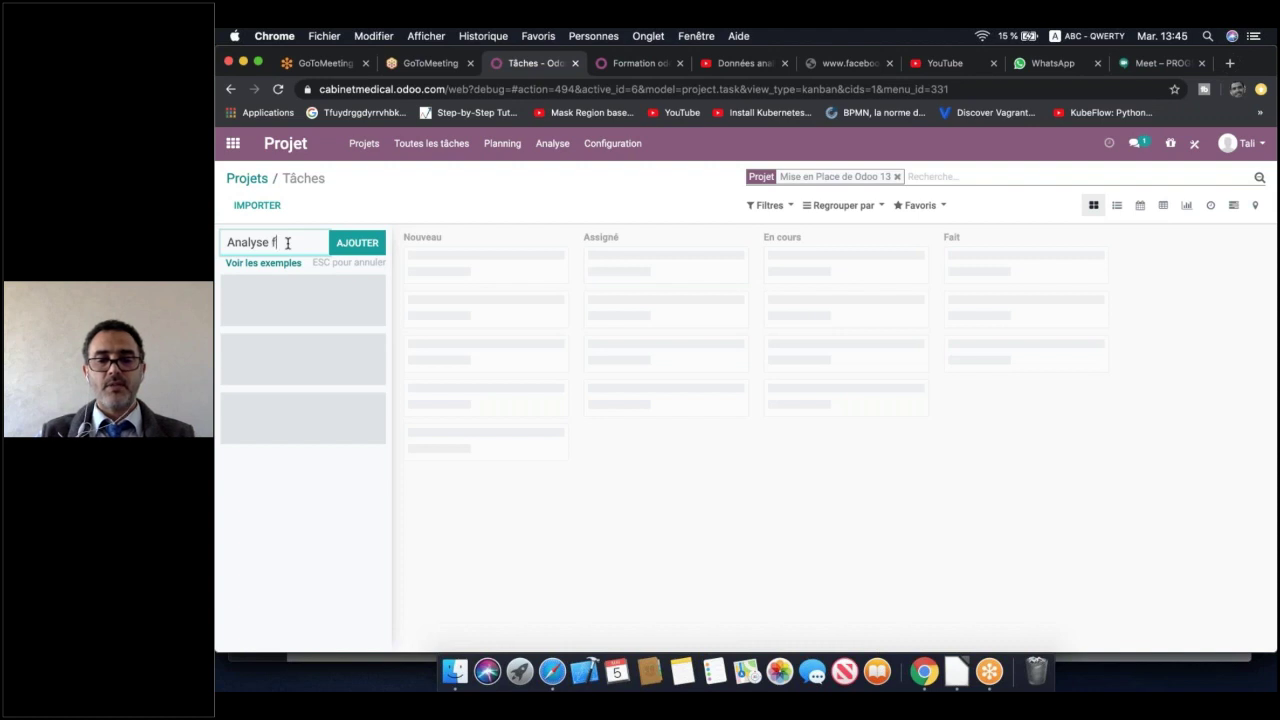
pyautogui.write('onctionn')
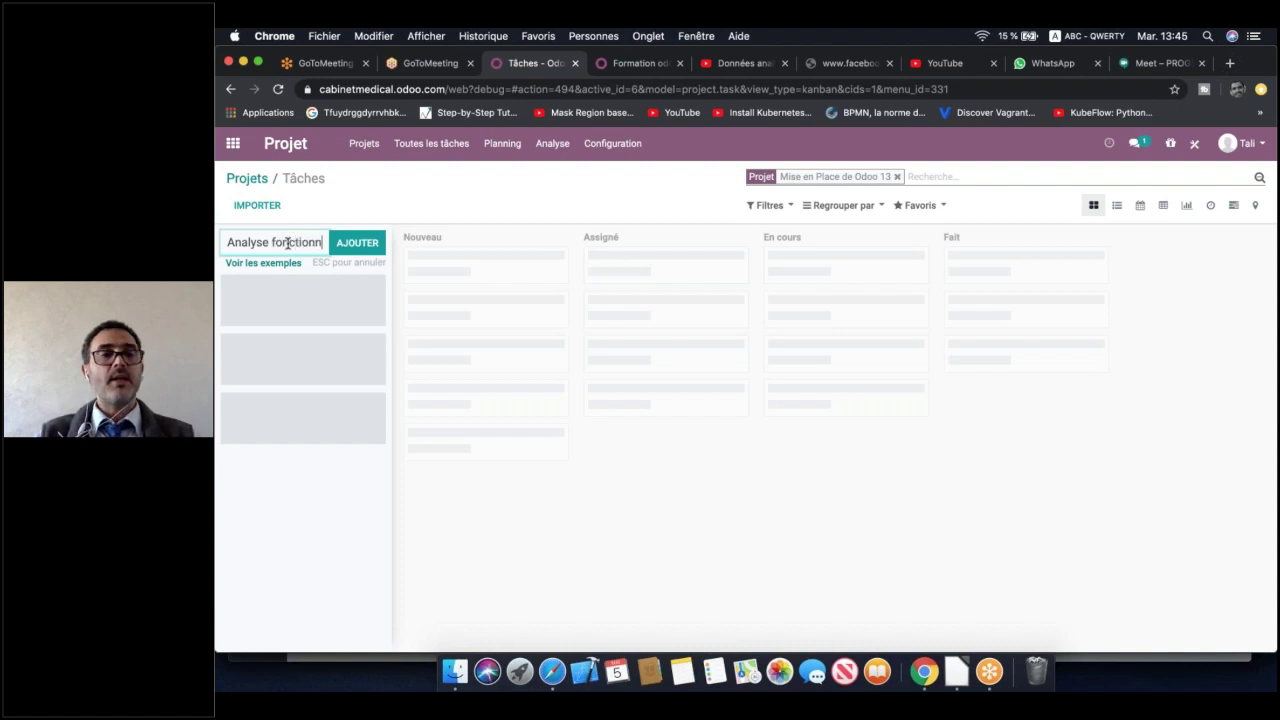
pyautogui.write('elle')
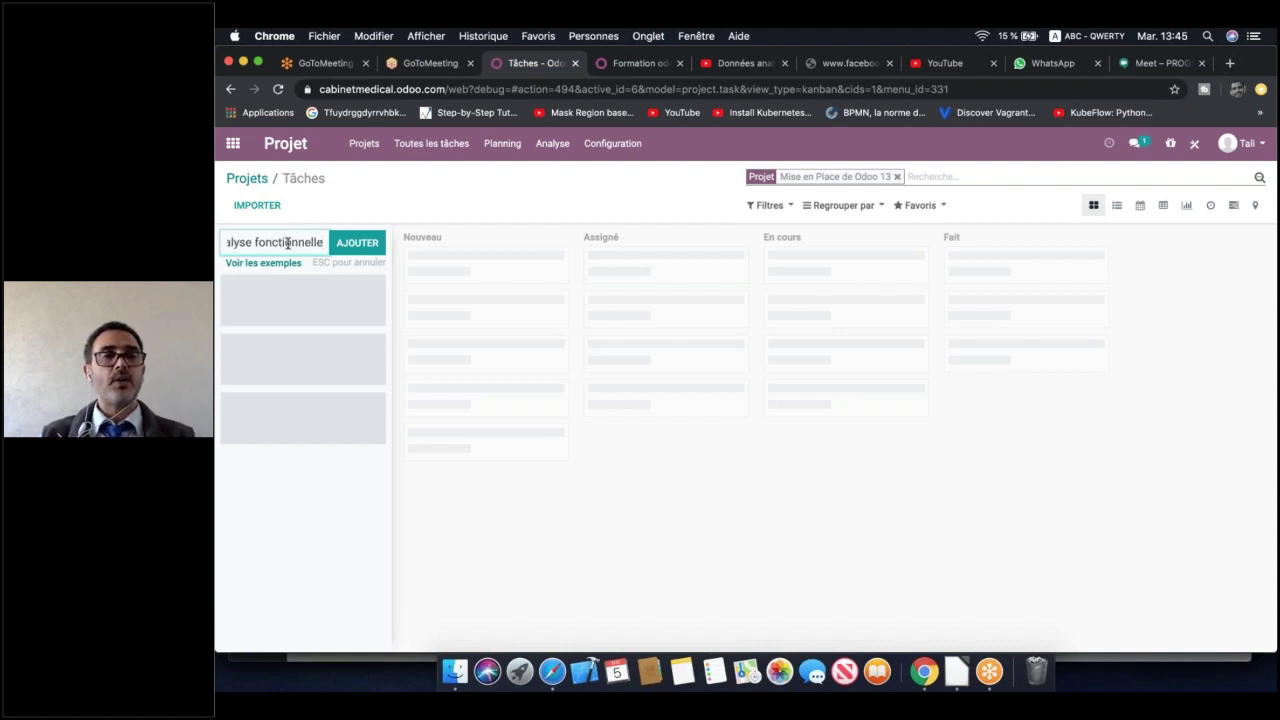
pyautogui.click(360, 244)
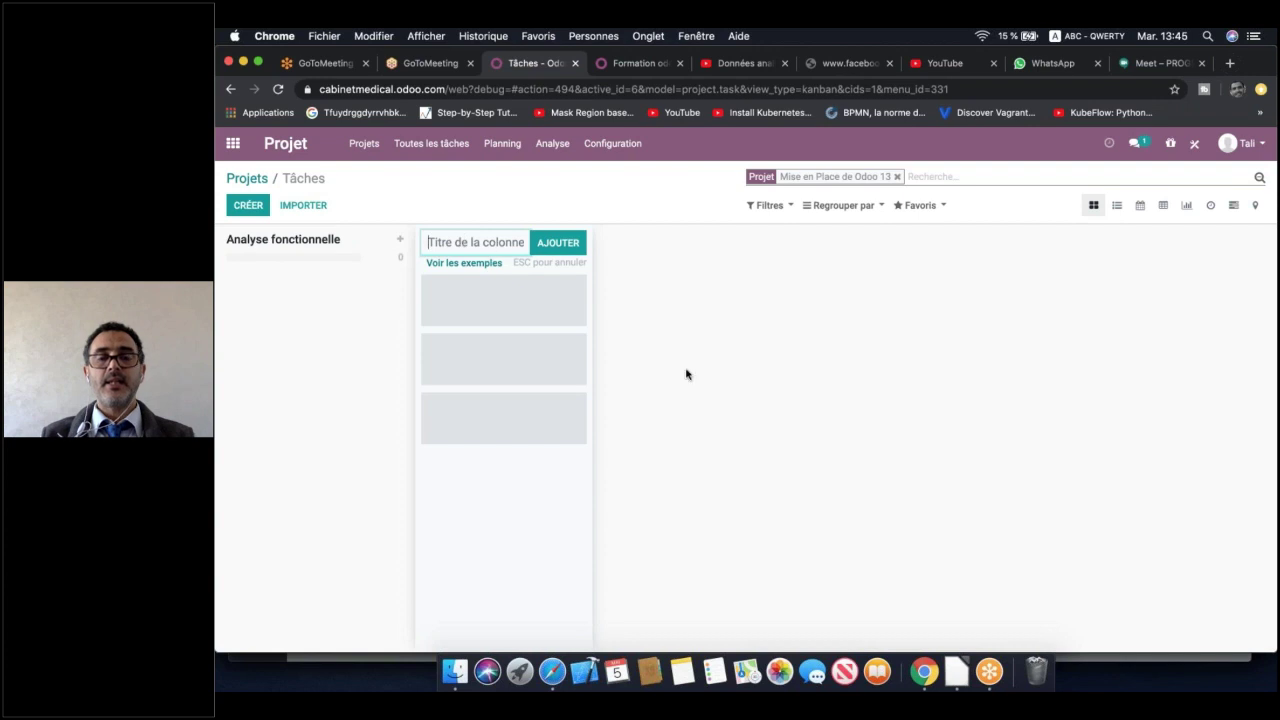
pyautogui.click(958, 672)
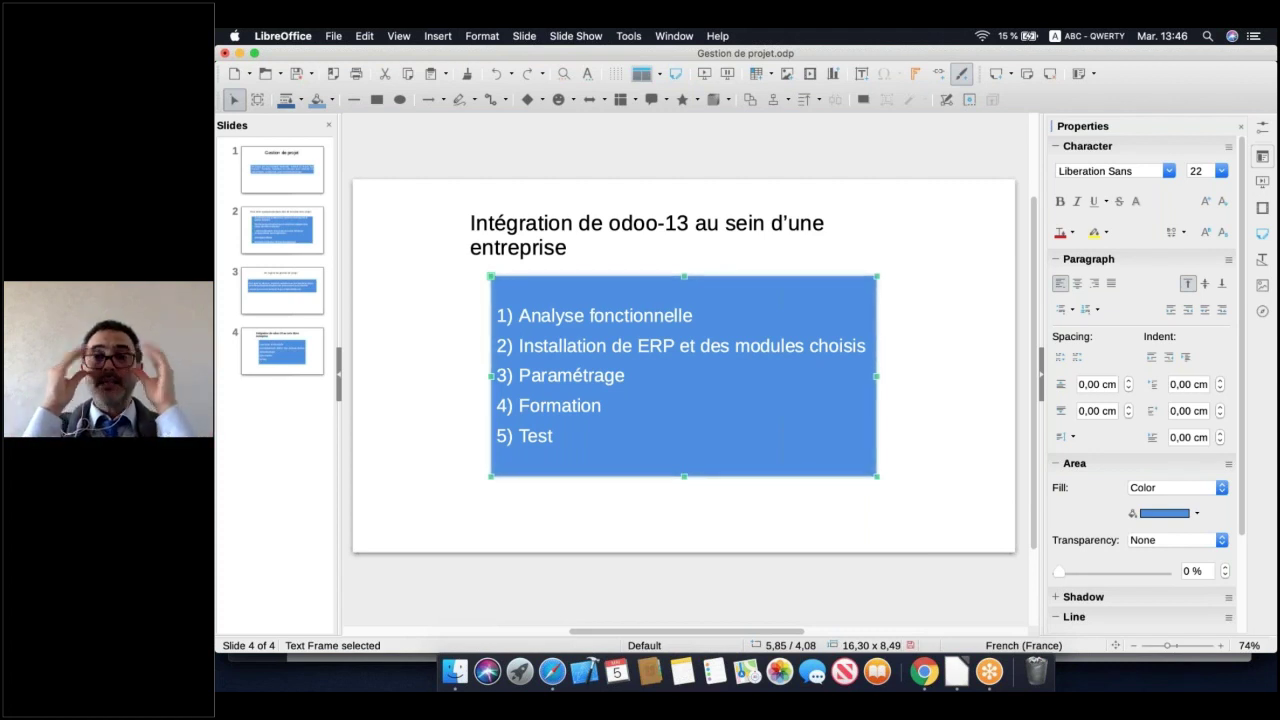
pyautogui.click(923, 672)
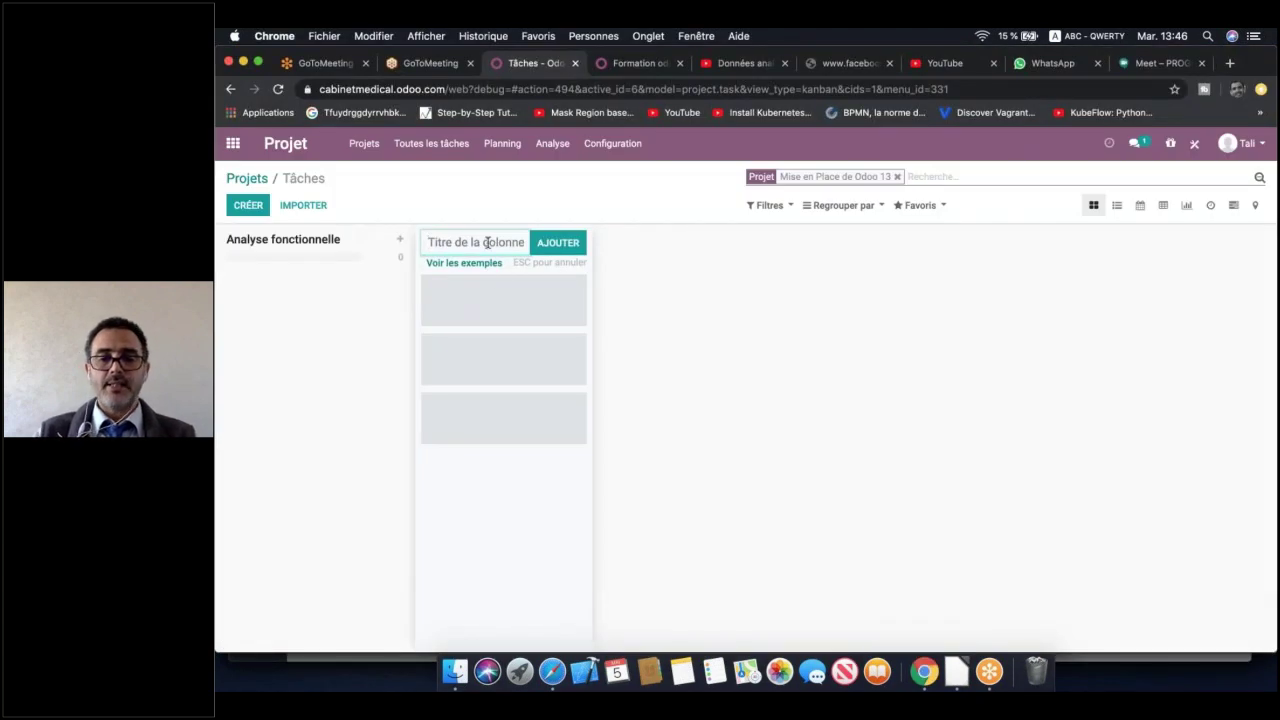
# Add the Installation du module, Parametrage, Formation and Test stage columns to the board
pyautogui.write('Installa')
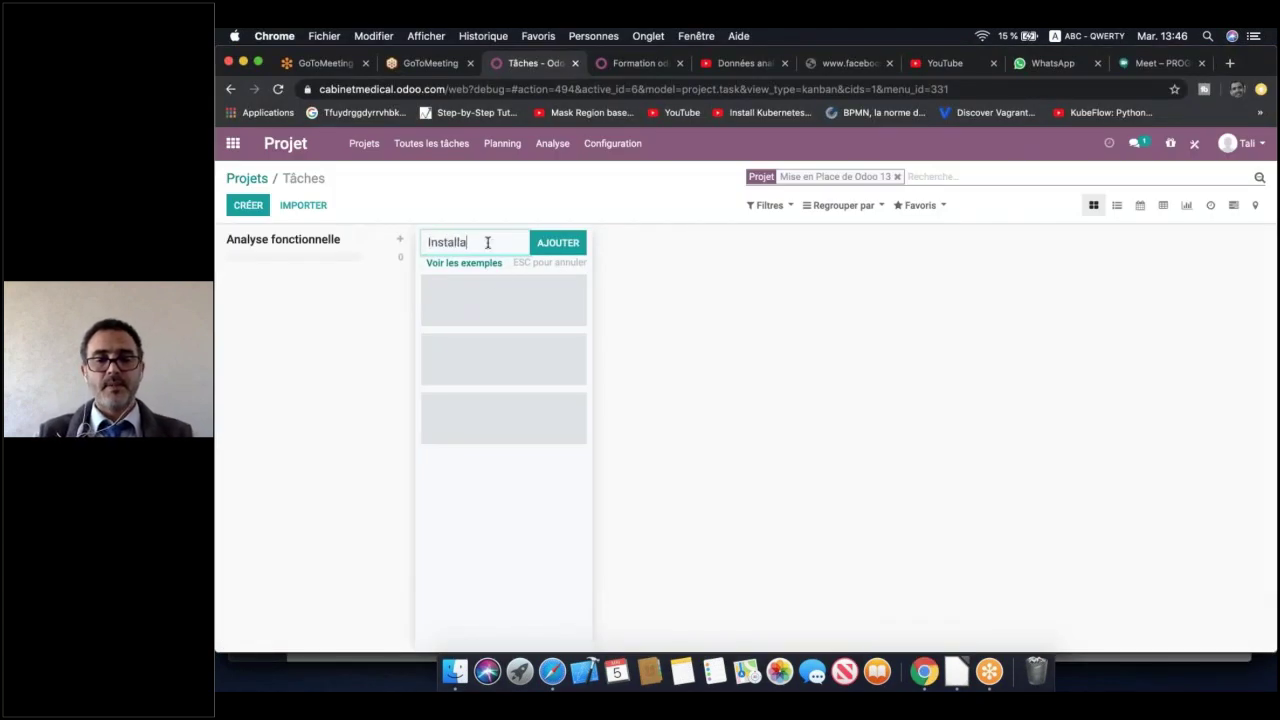
pyautogui.write('tio')
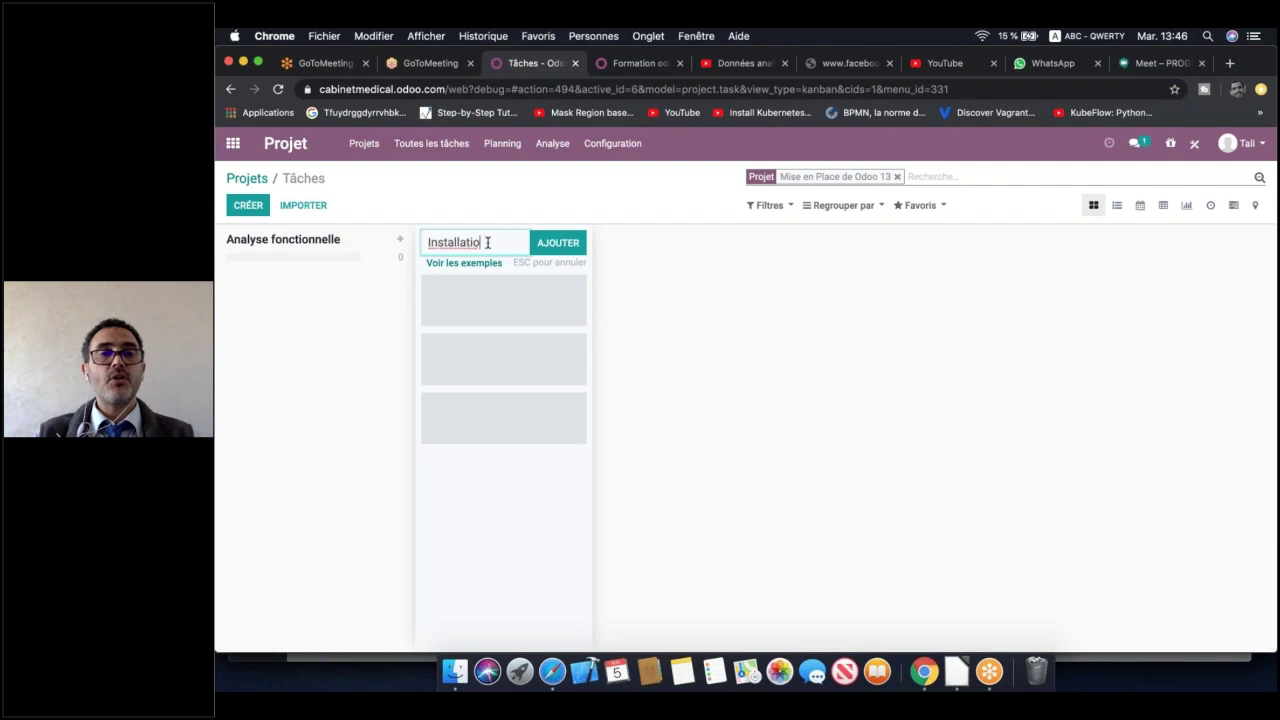
pyautogui.write('n du')
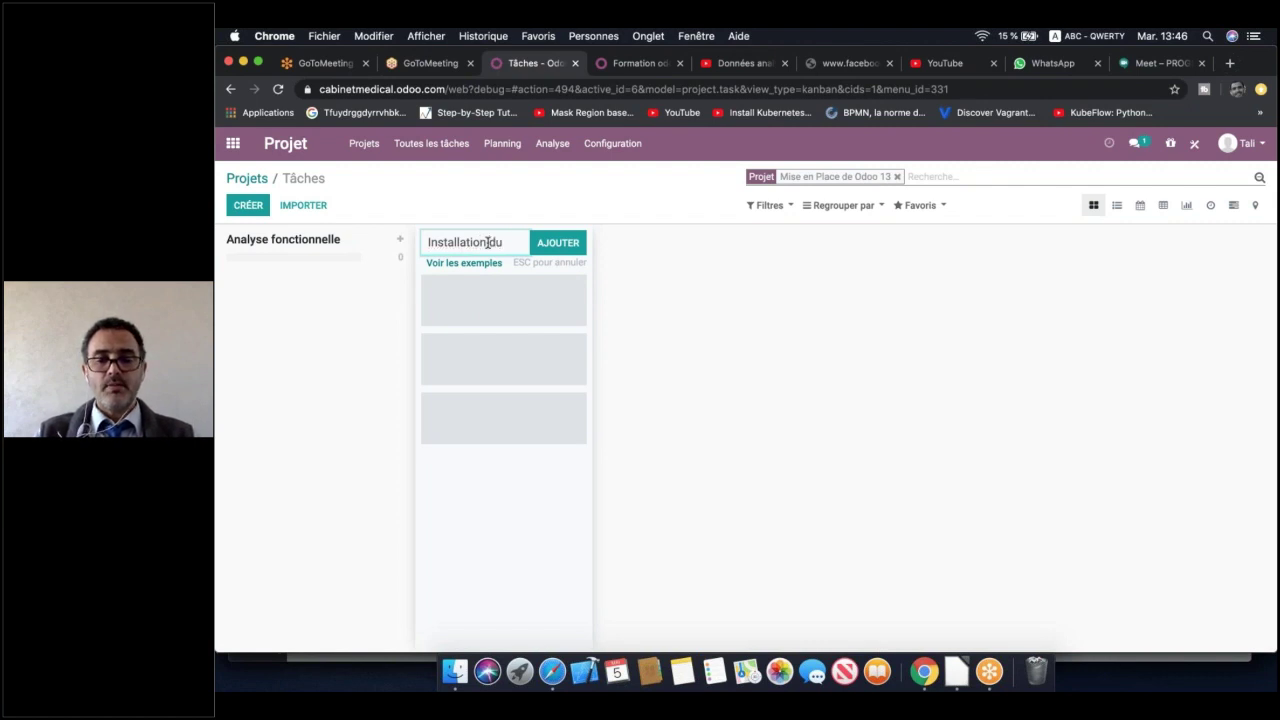
pyautogui.write(' module')
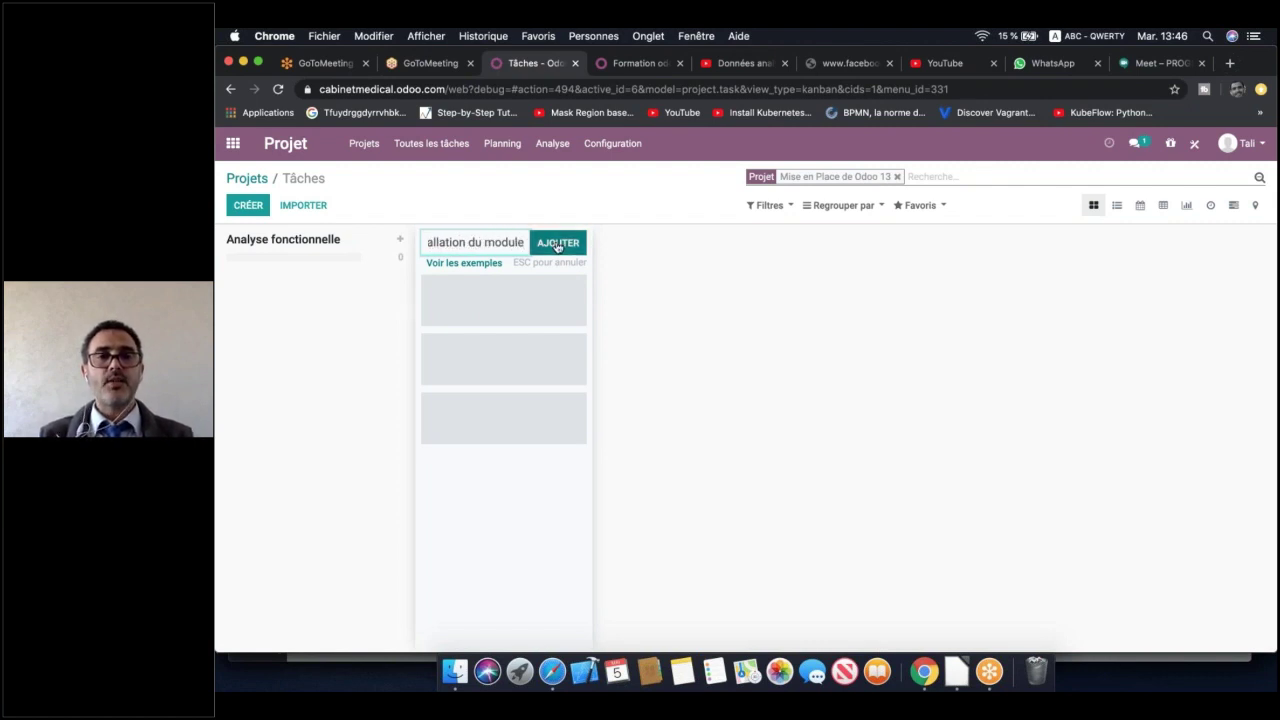
pyautogui.click(558, 244)
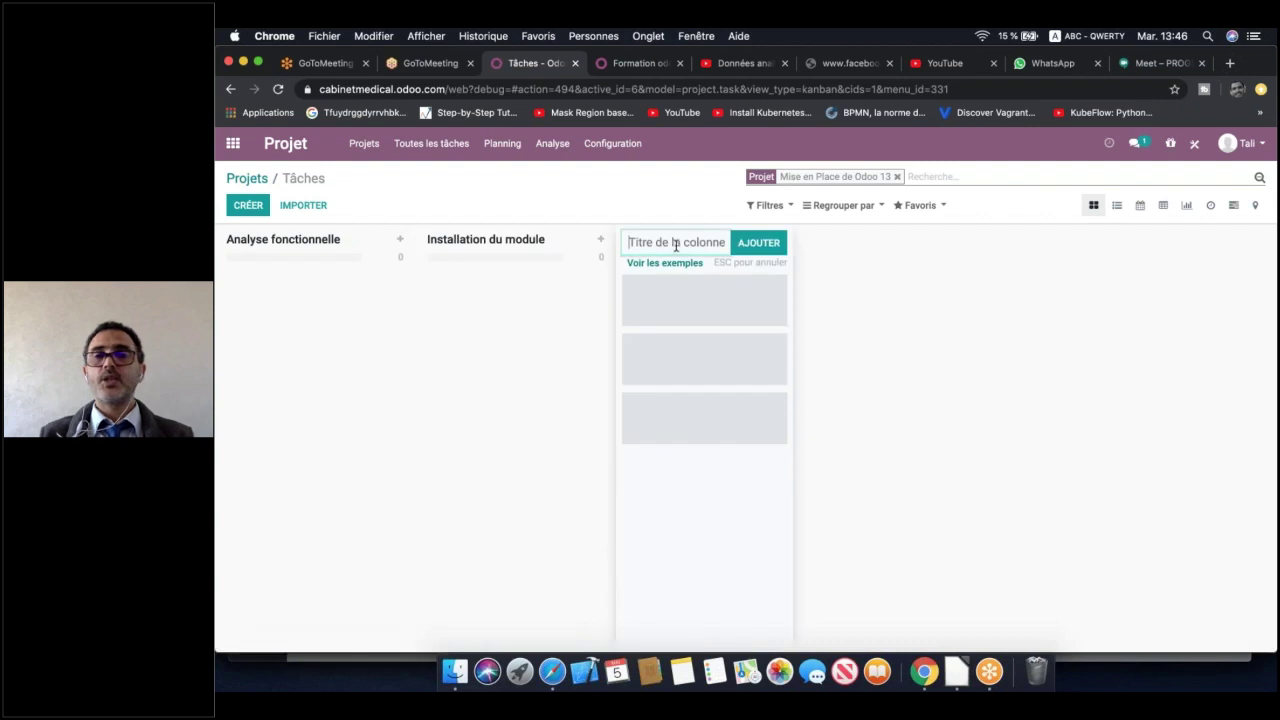
pyautogui.click(950, 674)
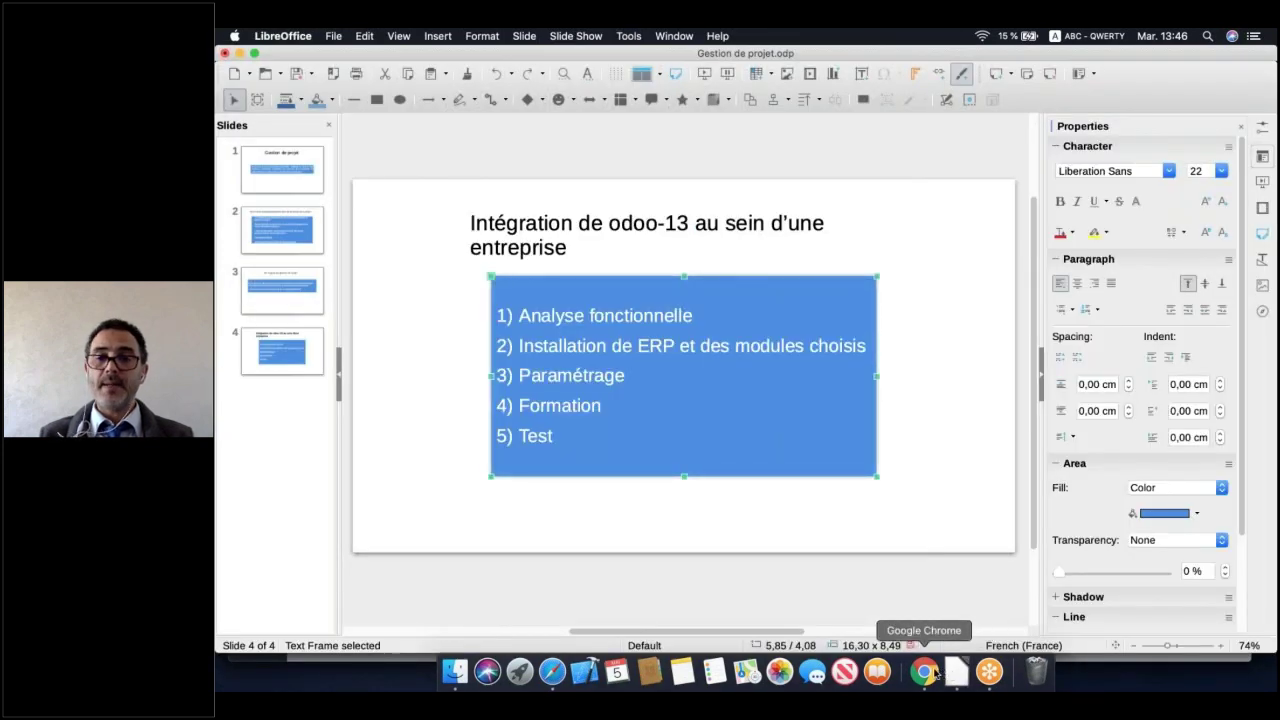
pyautogui.click(923, 672)
pyautogui.write('Pa')
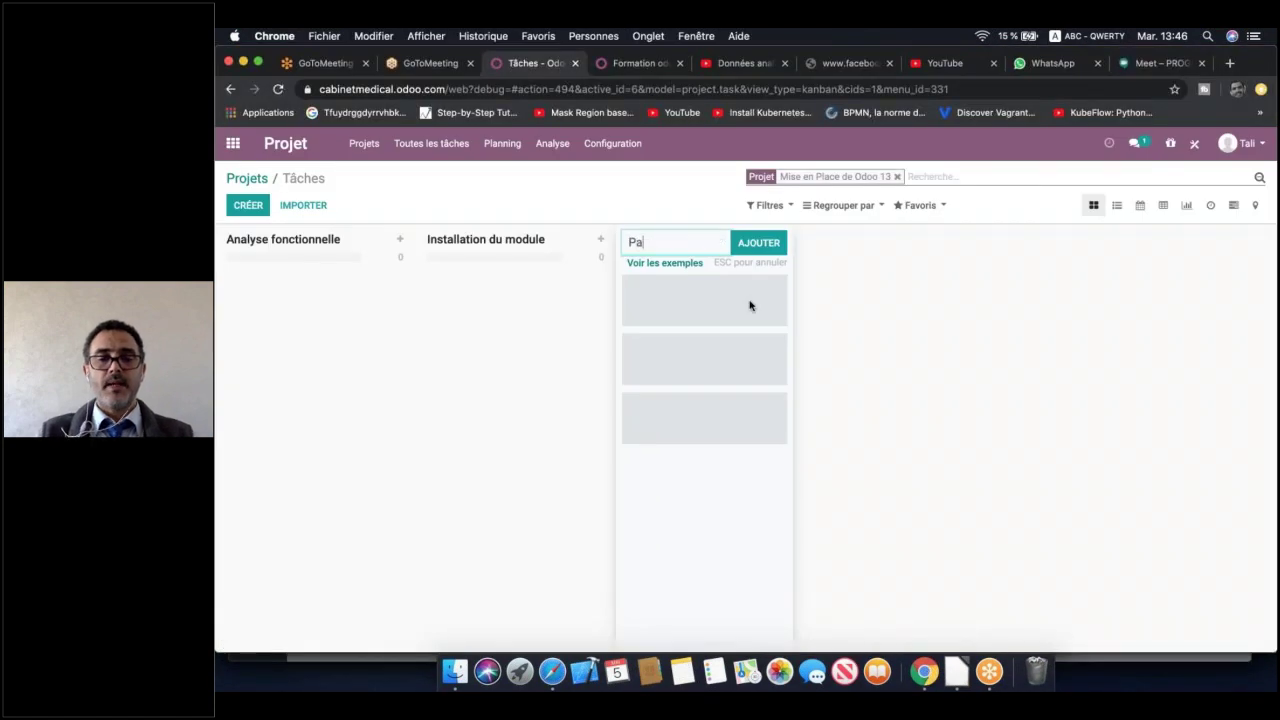
pyautogui.write('rametrage')
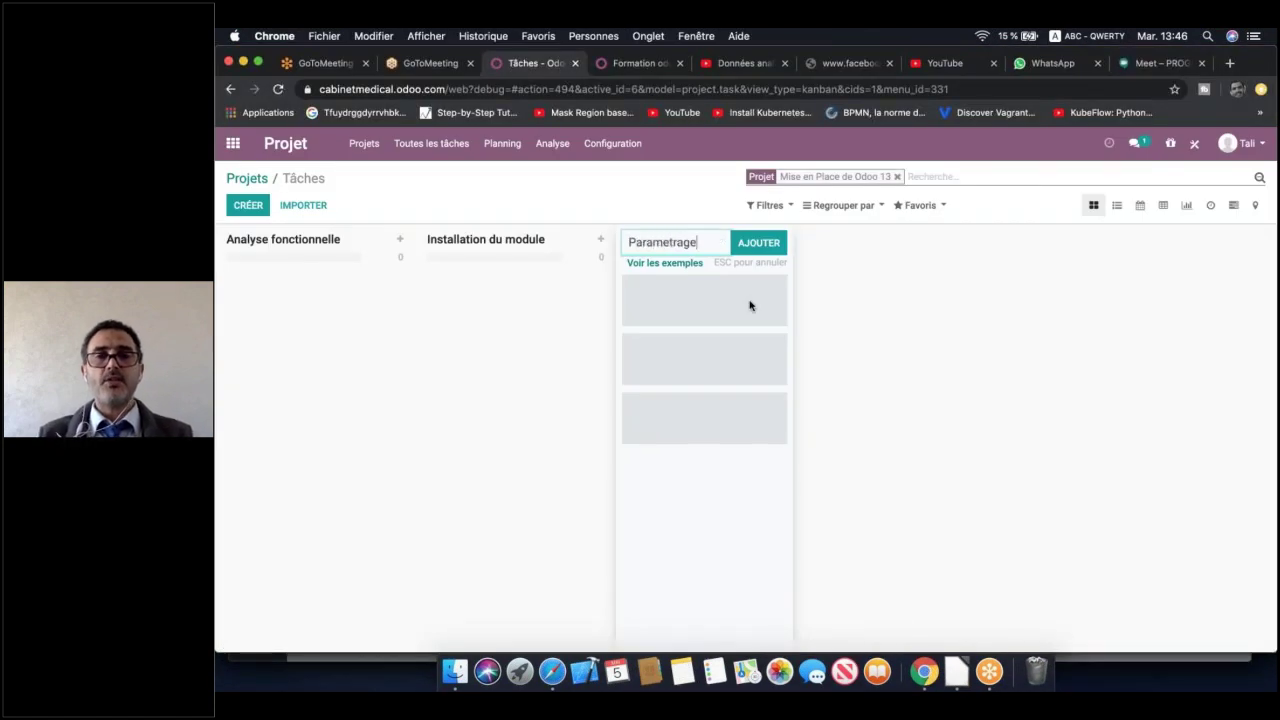
pyautogui.press('Return')
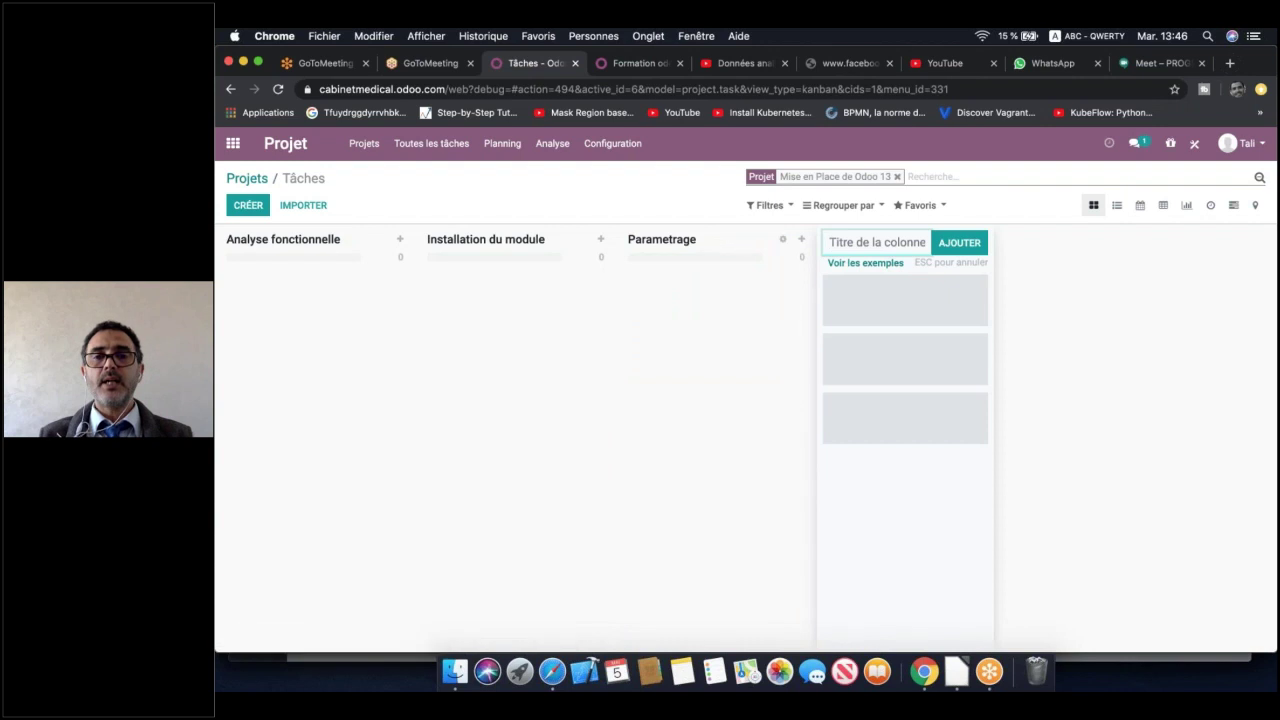
pyautogui.write('Formation')
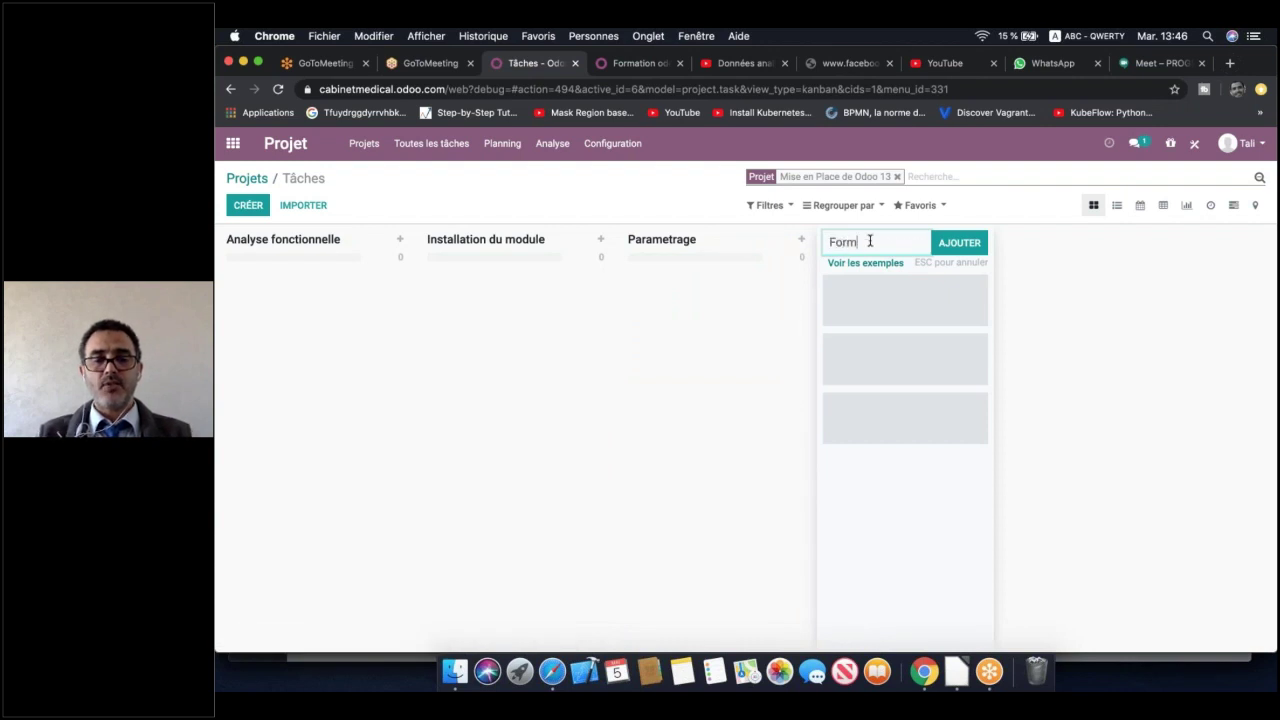
pyautogui.click(952, 243)
pyautogui.write('Test')
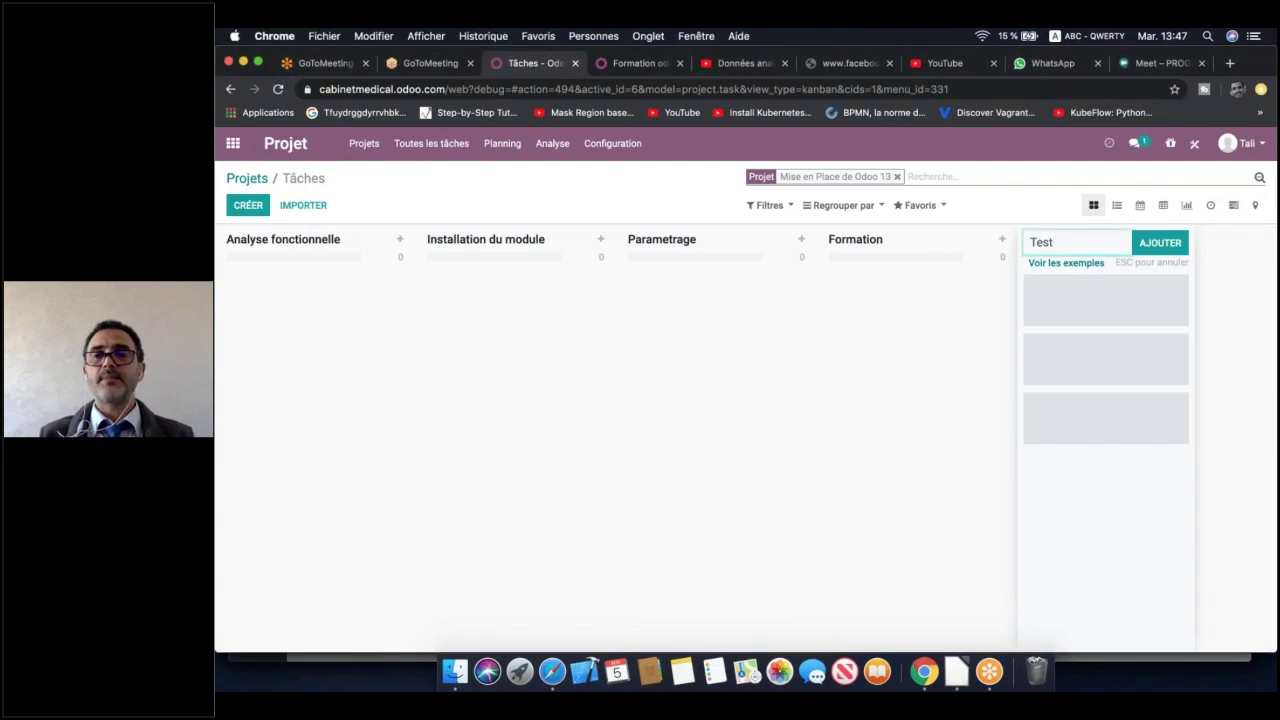
pyautogui.press('Return')
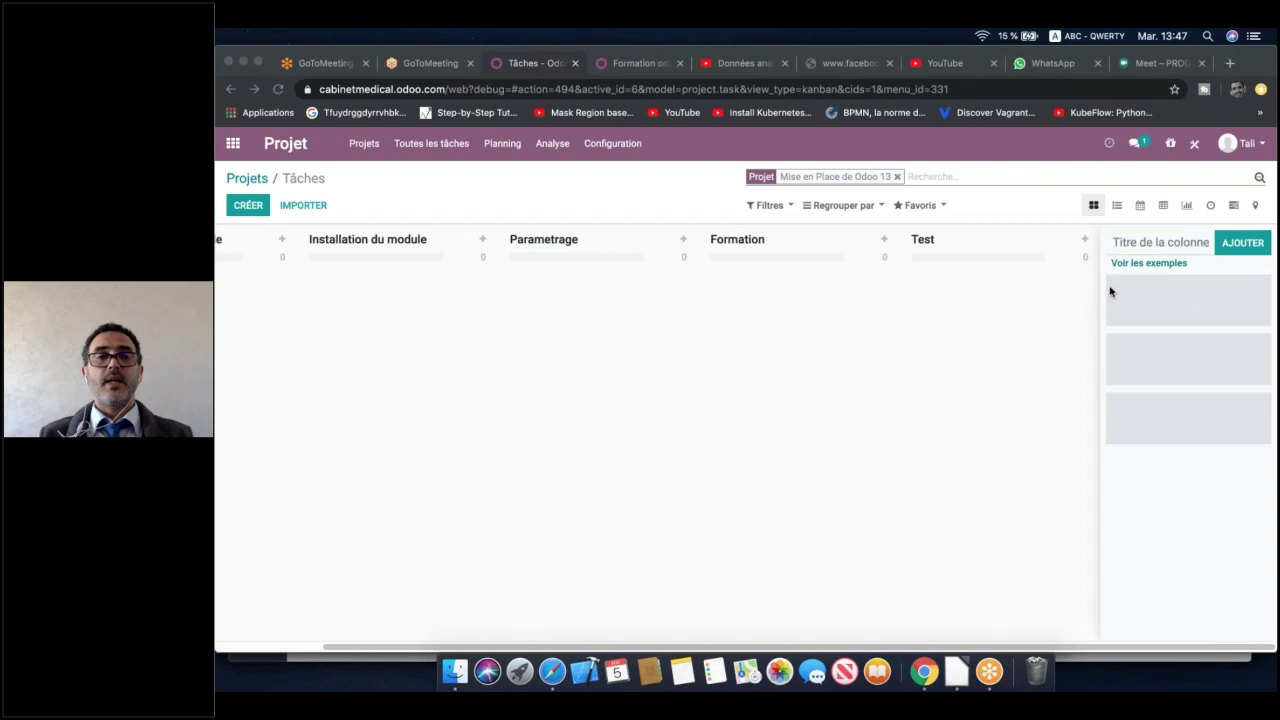
pyautogui.hscroll(-3, 544, 388)
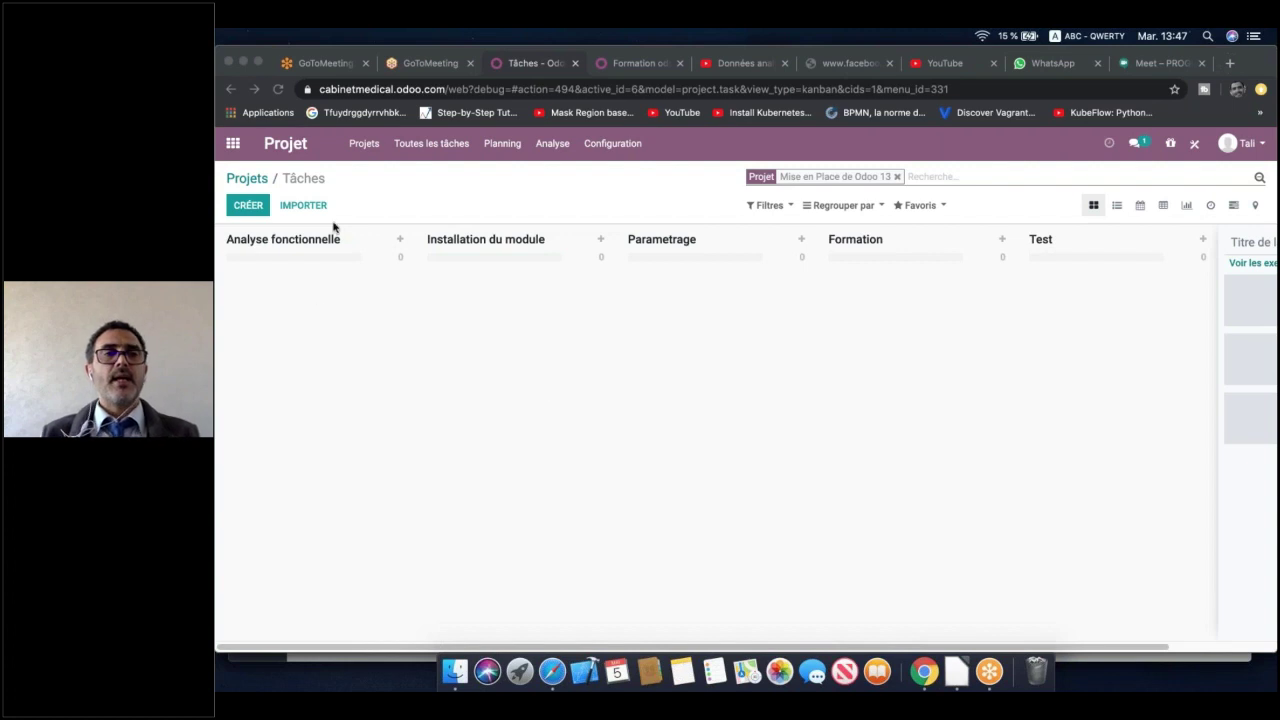
# Open the gear options of the Analyse fonctionnelle column
pyautogui.click(345, 335)
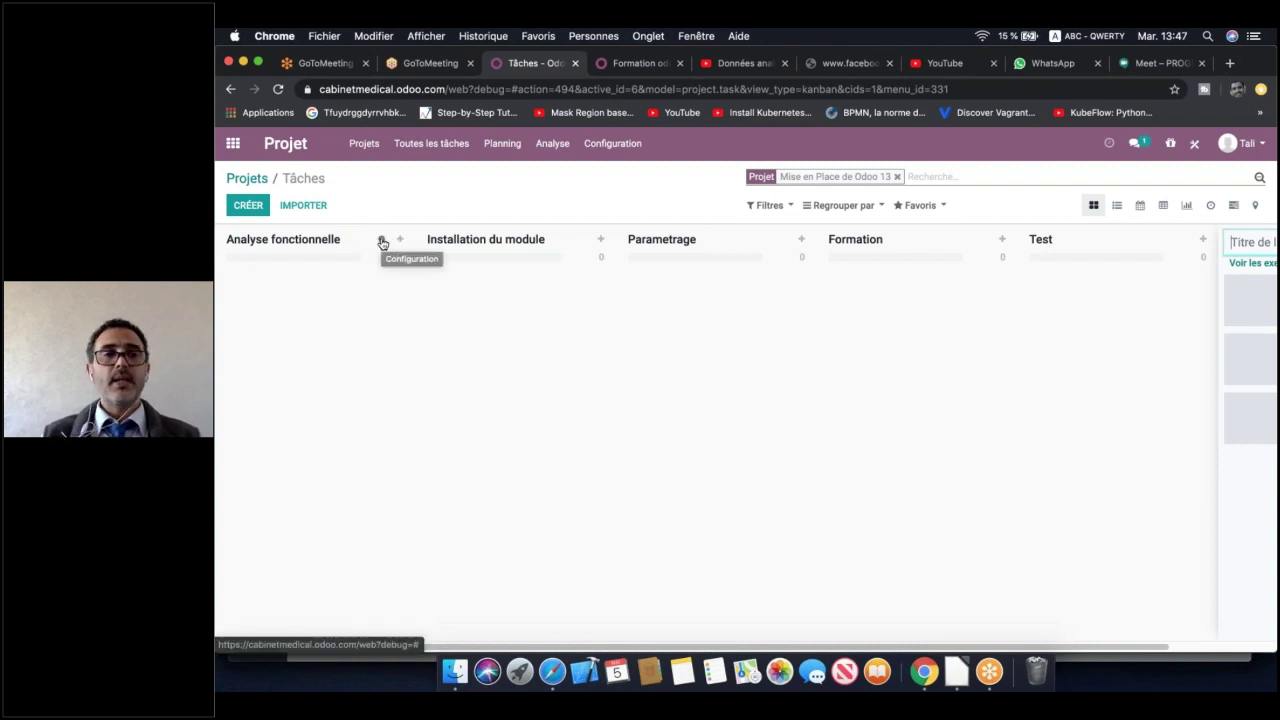
pyautogui.click(382, 243)
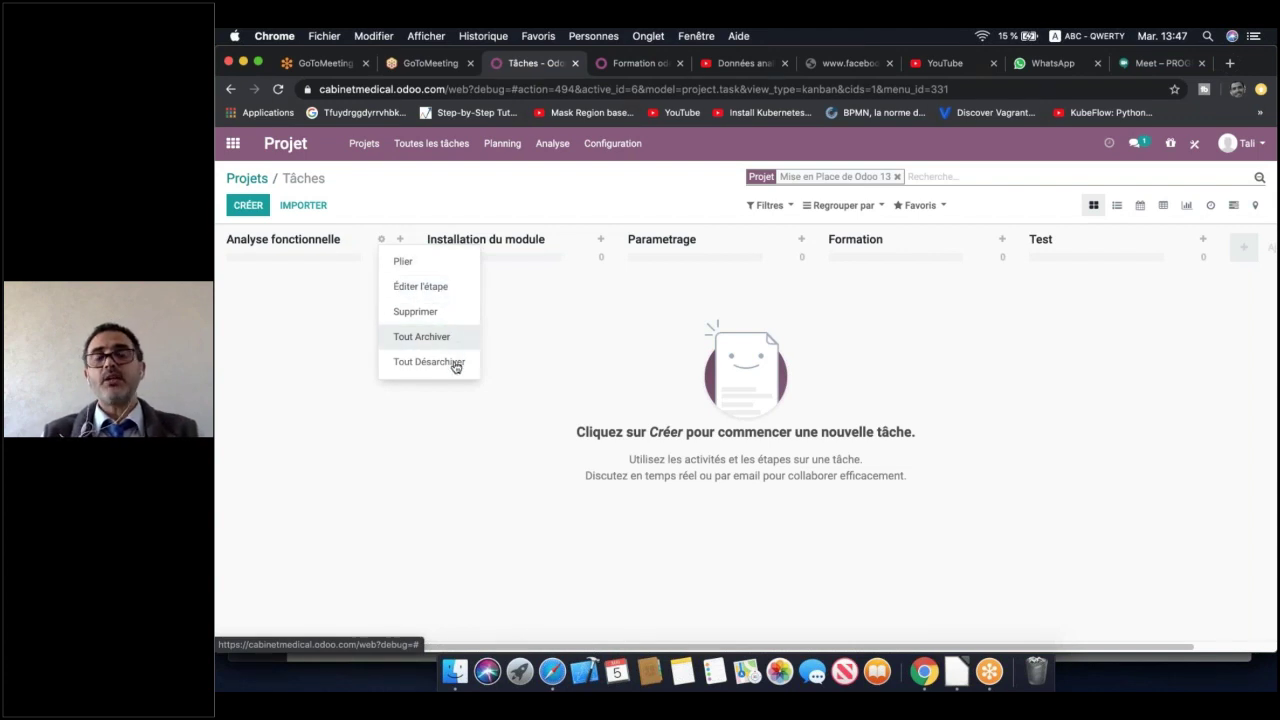
# Review the Analyse fonctionnelle stage's edit form and its labels, then cancel without saving
pyautogui.click(447, 288)
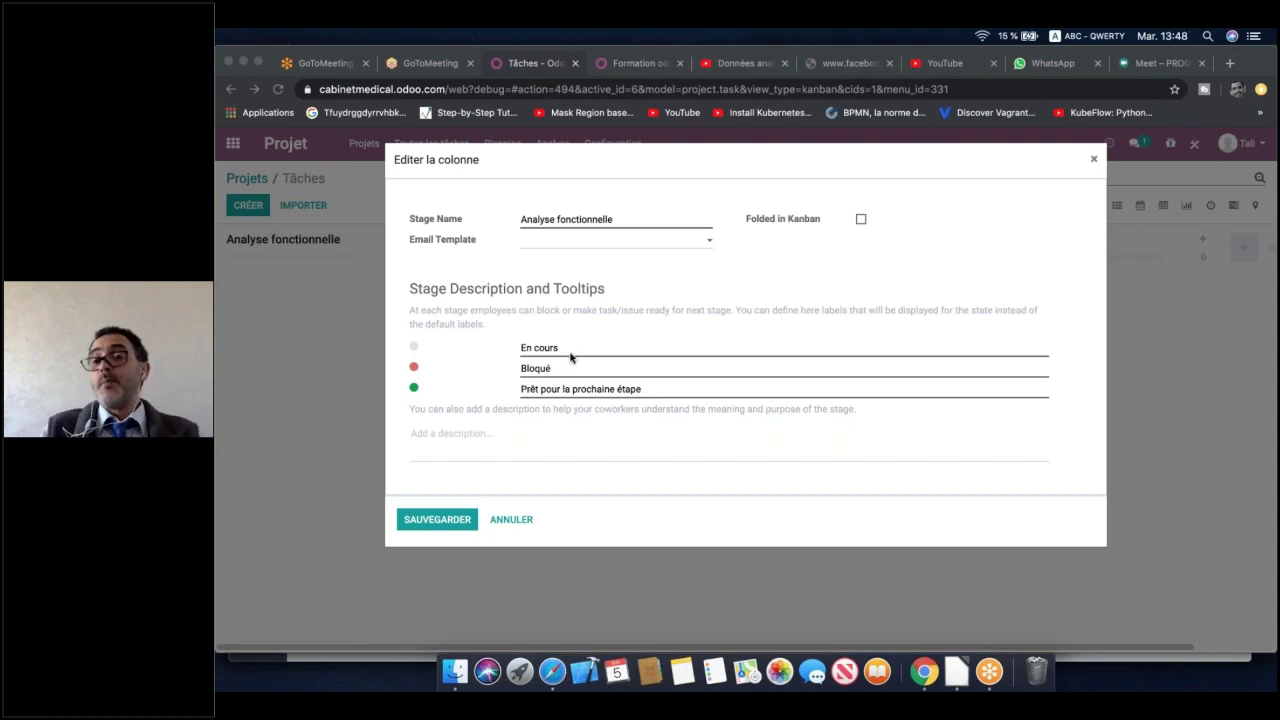
pyautogui.click(655, 389)
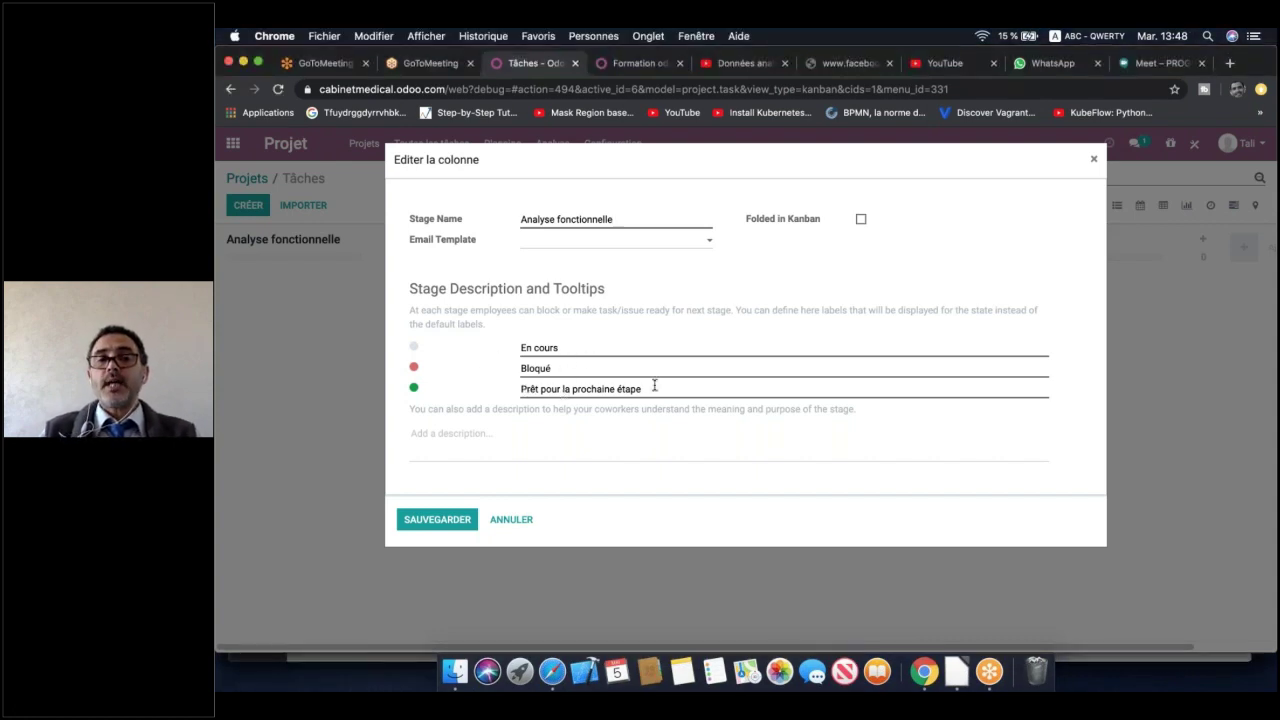
pyautogui.moveTo(652, 389); pyautogui.dragTo(563, 389)
pyautogui.click(577, 383)
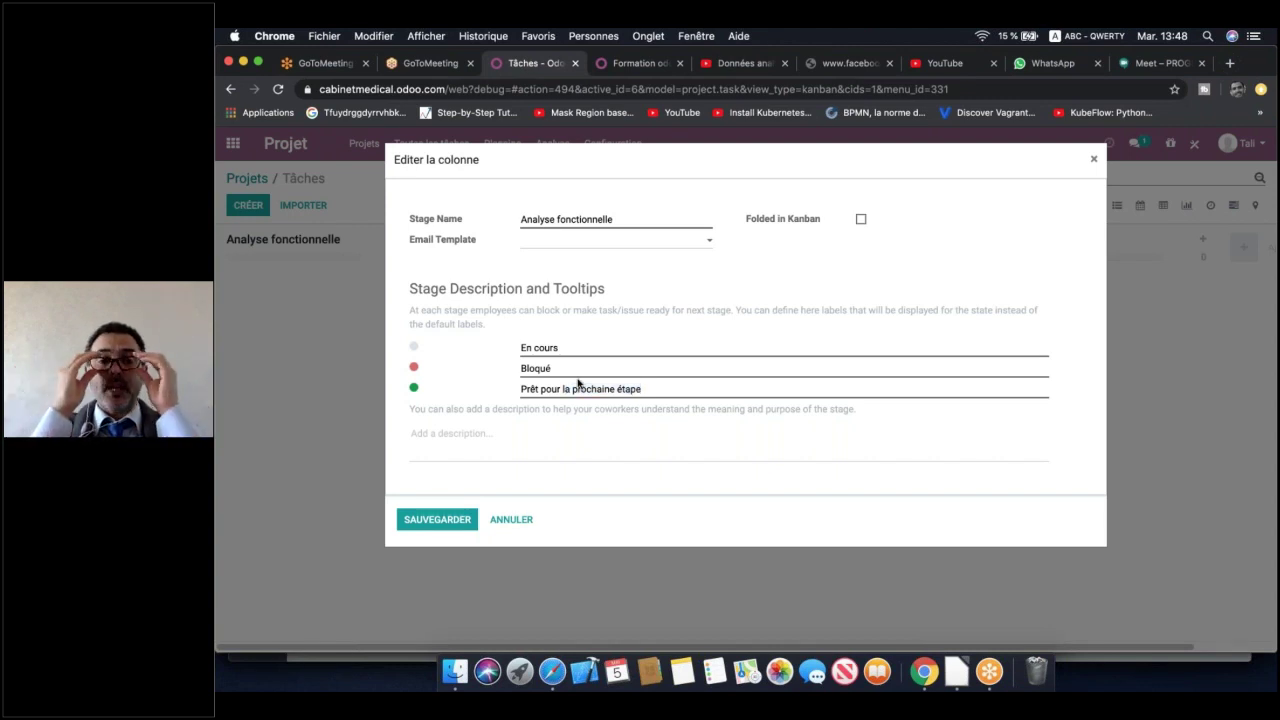
pyautogui.click(523, 520)
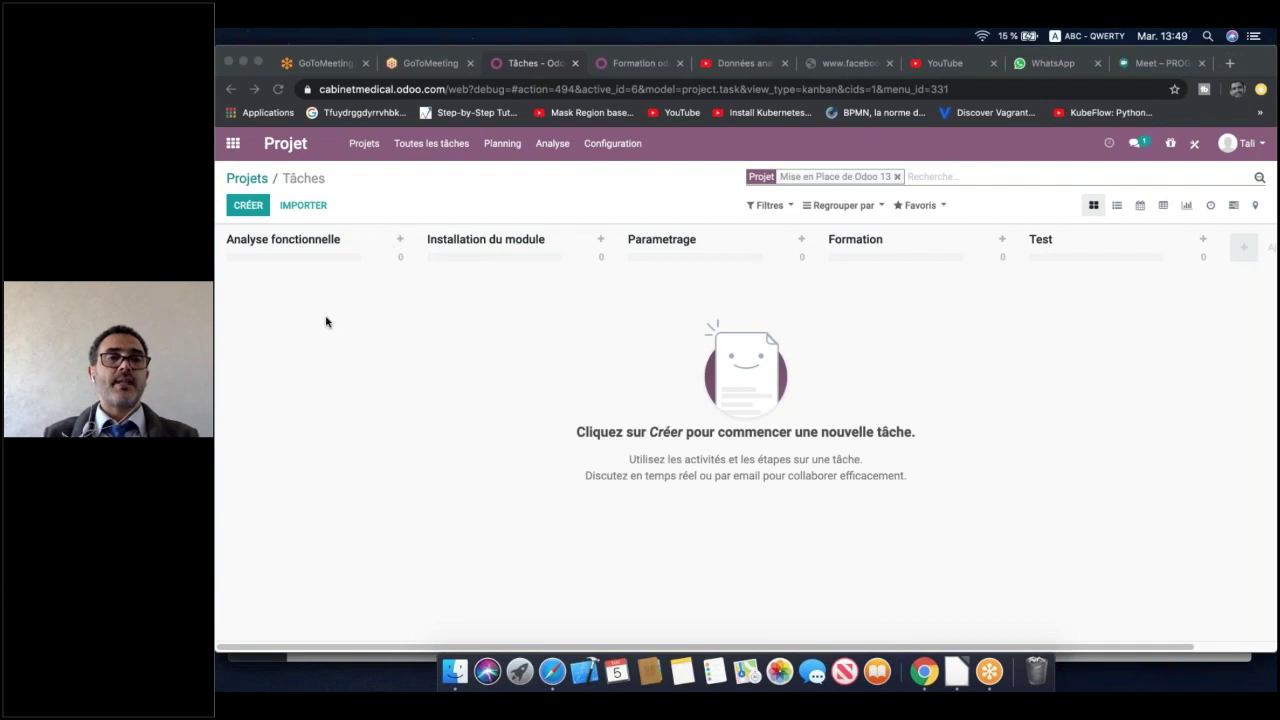
# Create the 'Gestion de Stock' task in Analyse fonctionnelle, keeping the default assignee
pyautogui.click(391, 254)
pyautogui.click(400, 242)
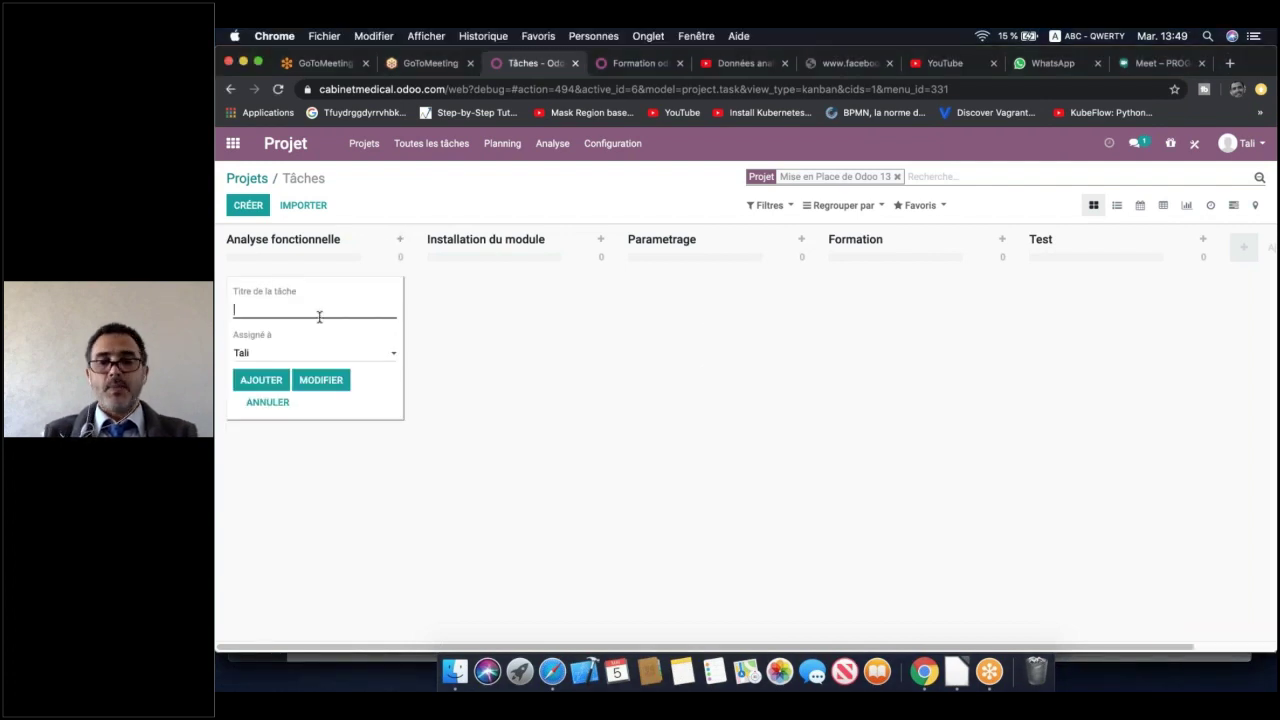
pyautogui.write('Gestion')
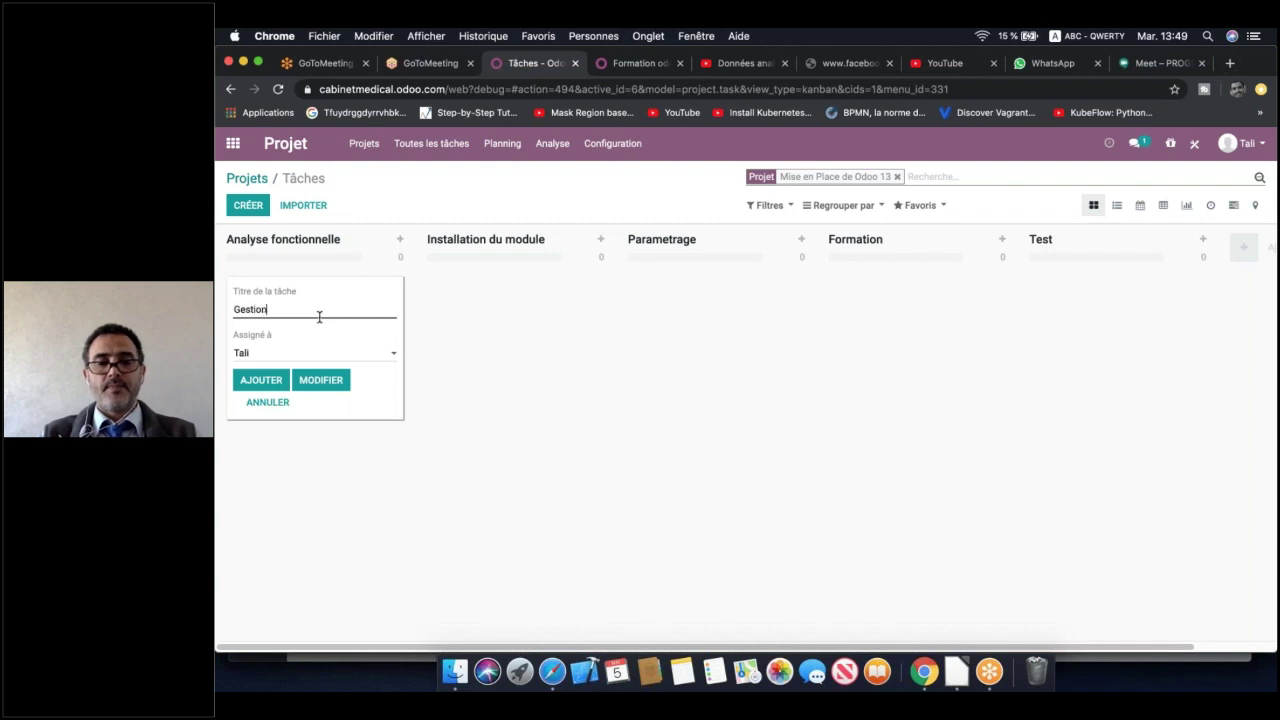
pyautogui.write(' de Stock')
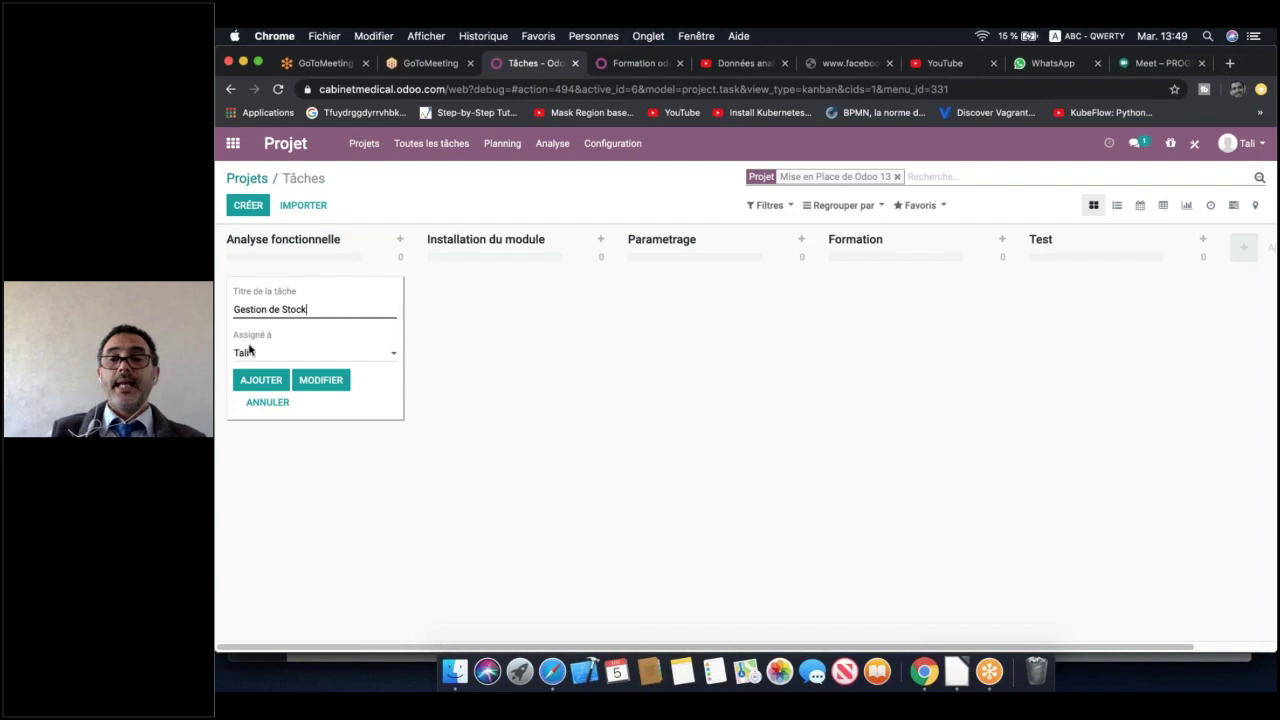
pyautogui.click(334, 354)
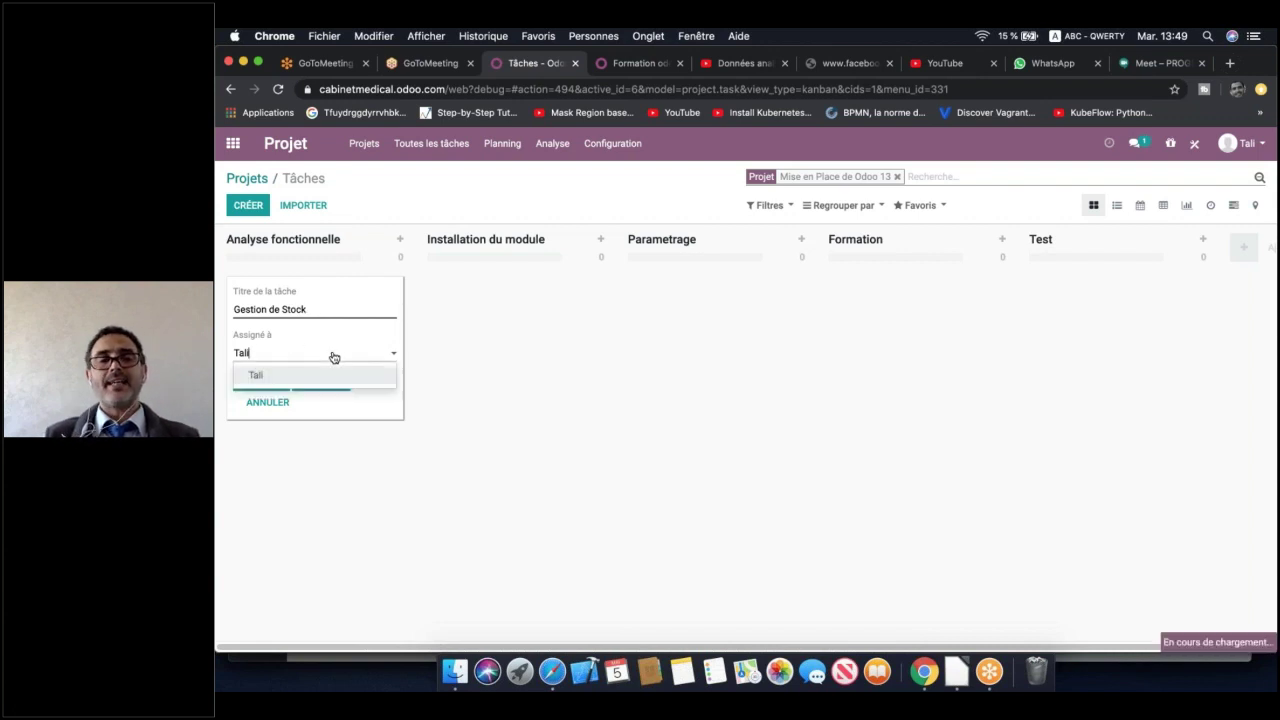
pyautogui.click(334, 354)
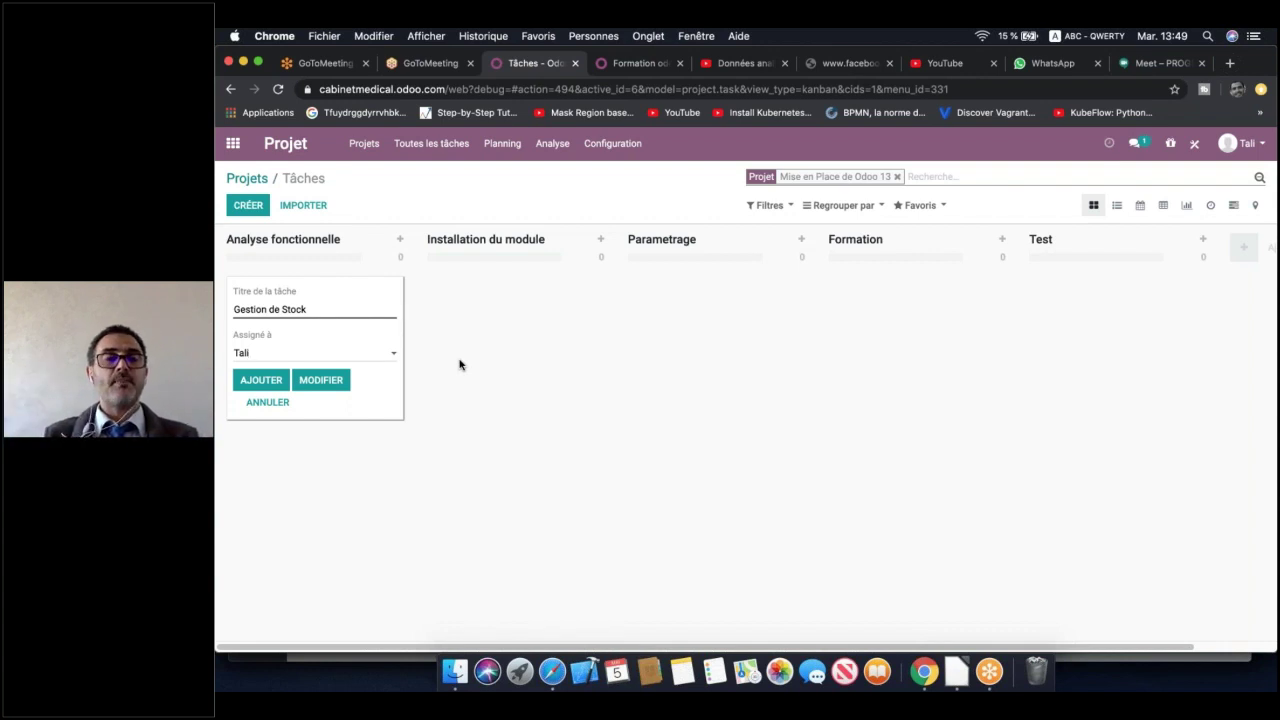
pyautogui.click(263, 382)
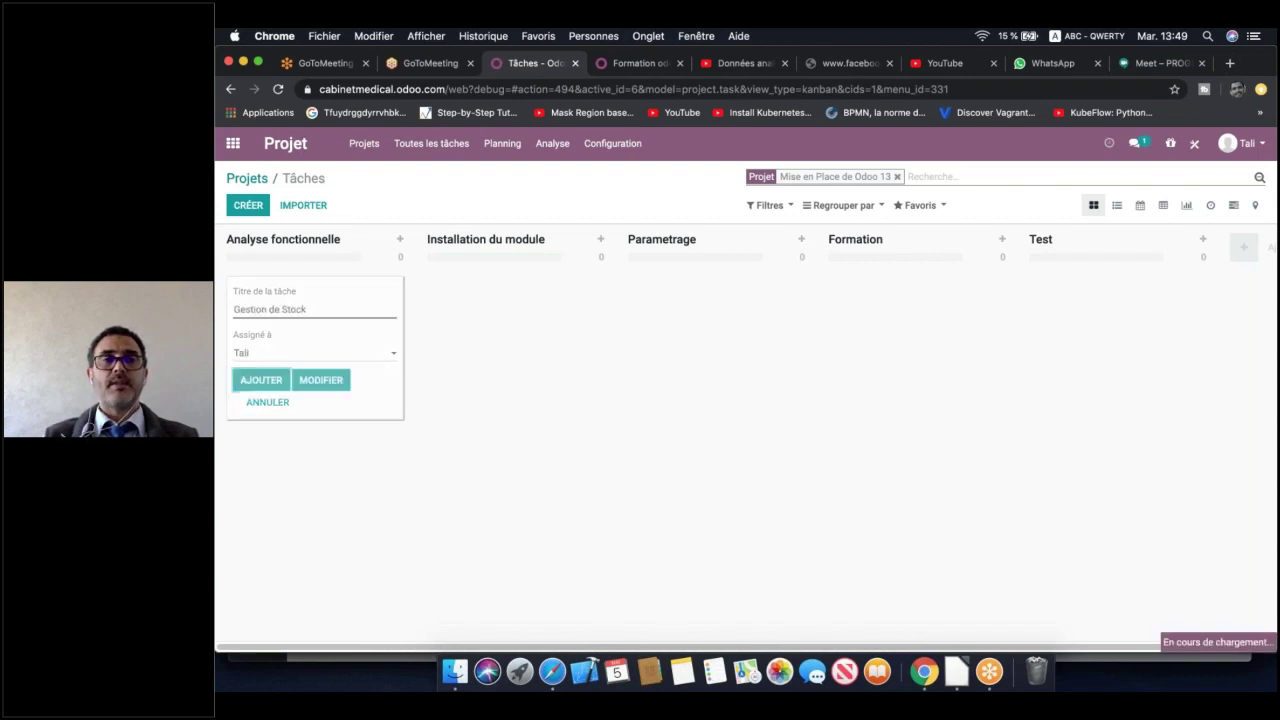
pyautogui.click(535, 386)
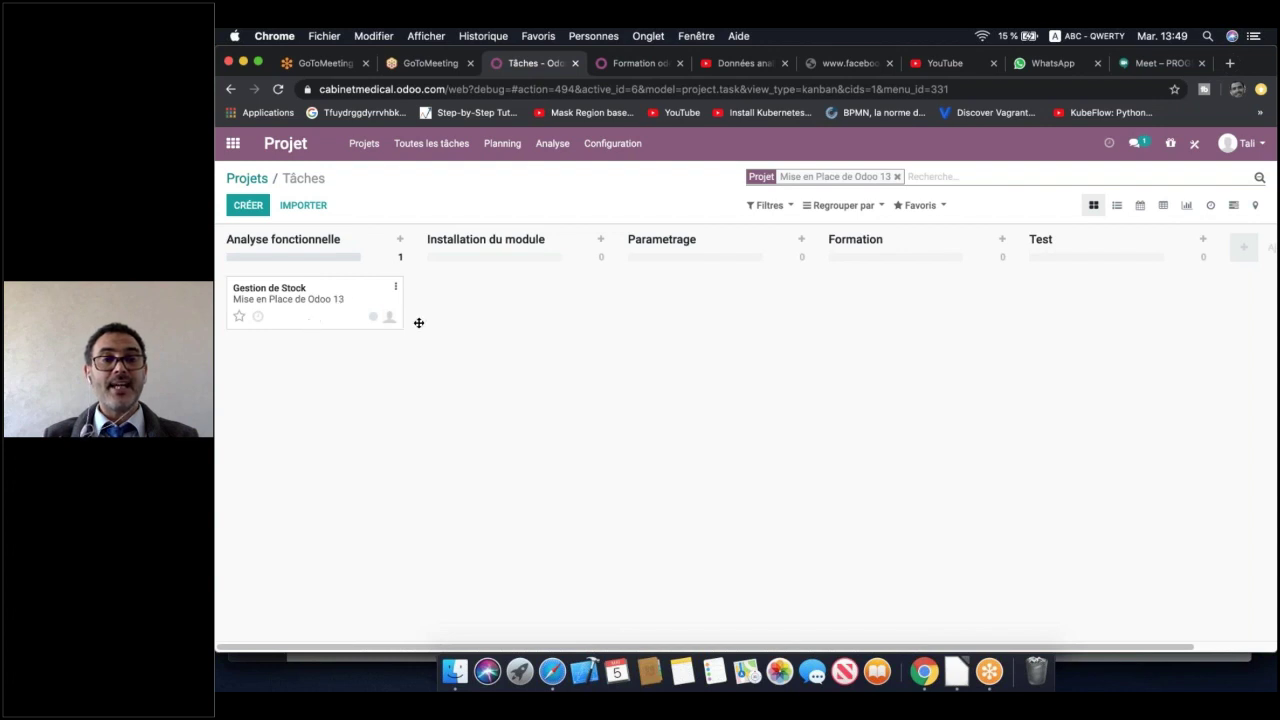
# Inspect the Gestion de Stock card's dragging, activities and status options without changing anything
pyautogui.moveTo(390, 320); pyautogui.dragTo(310, 312)
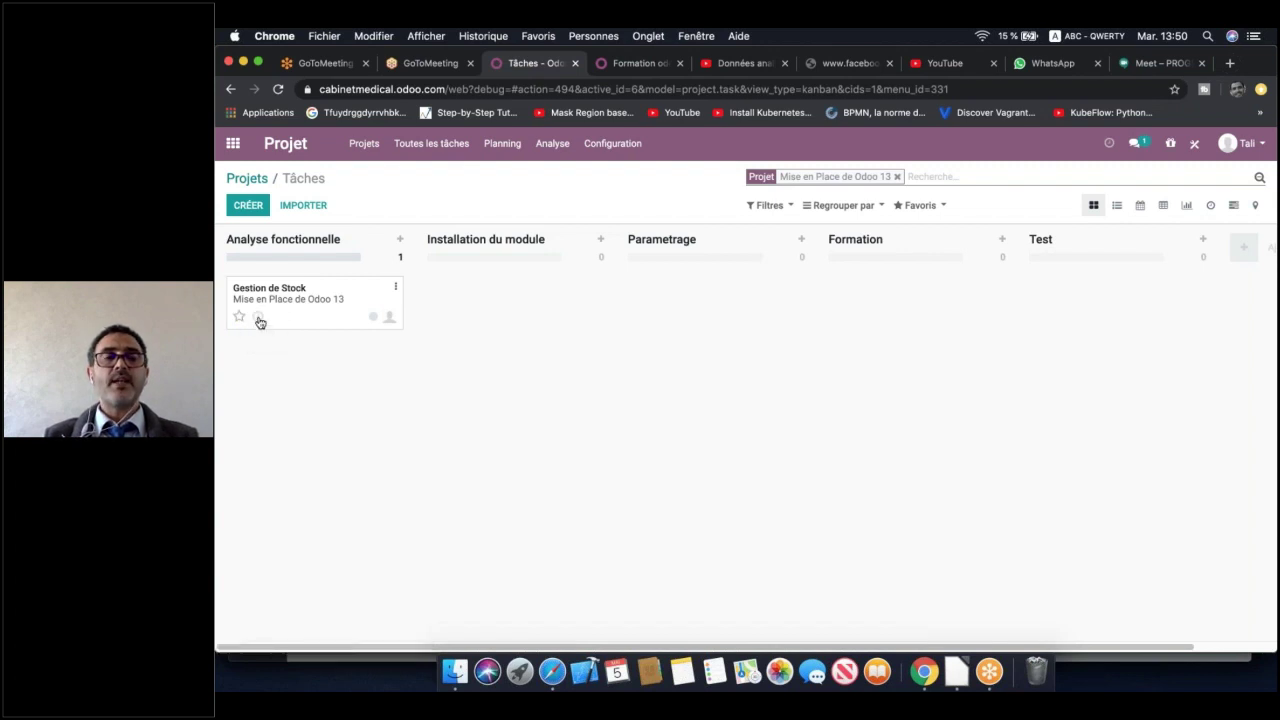
pyautogui.click(257, 319)
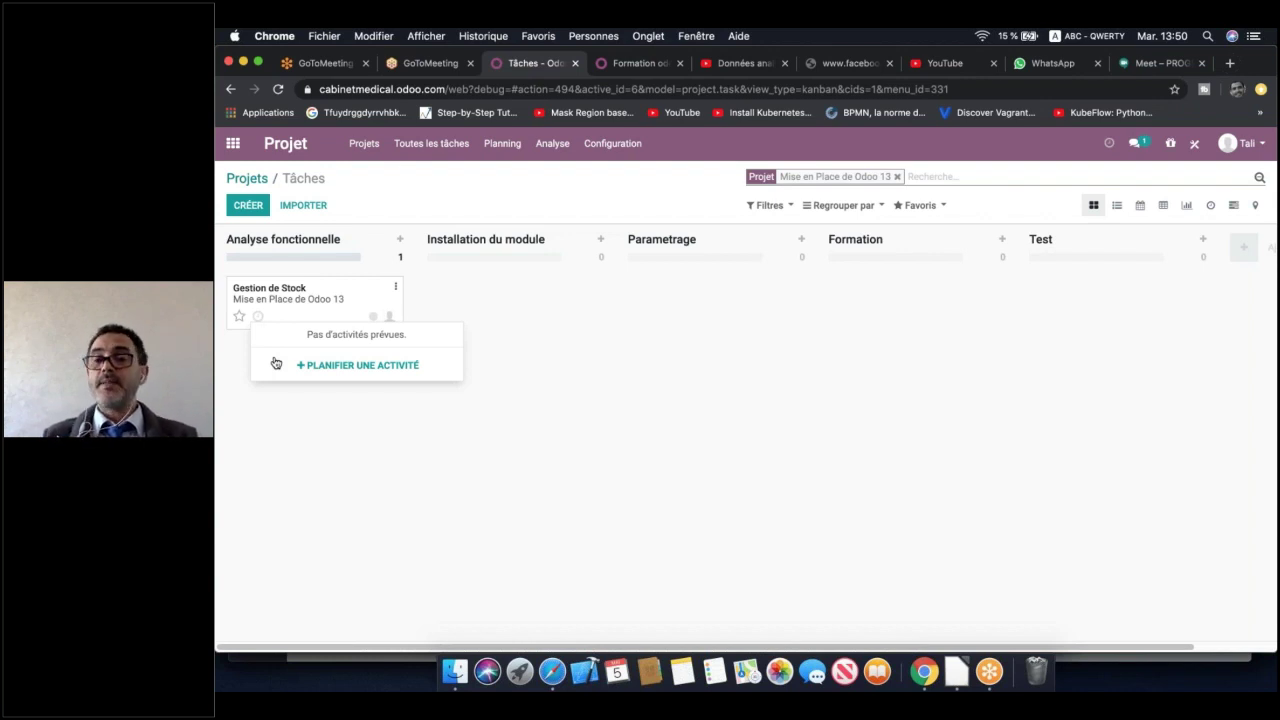
pyautogui.click(452, 386)
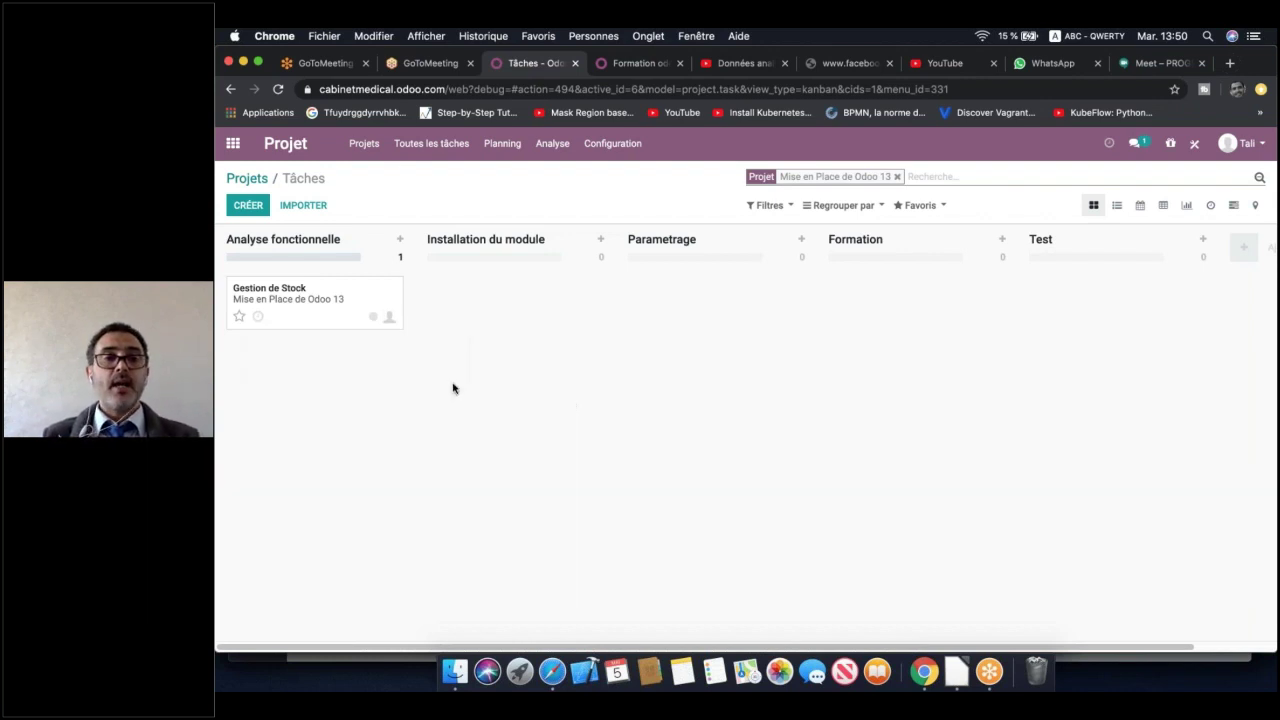
pyautogui.click(373, 318)
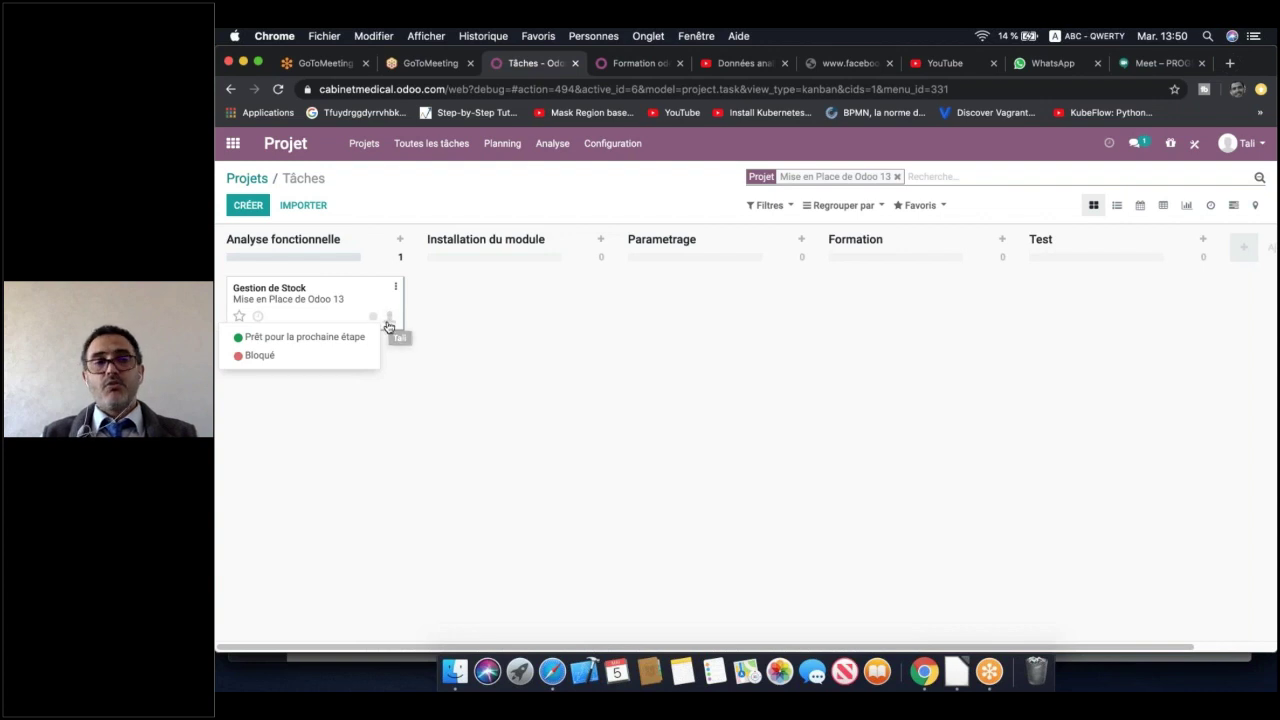
pyautogui.click(488, 310)
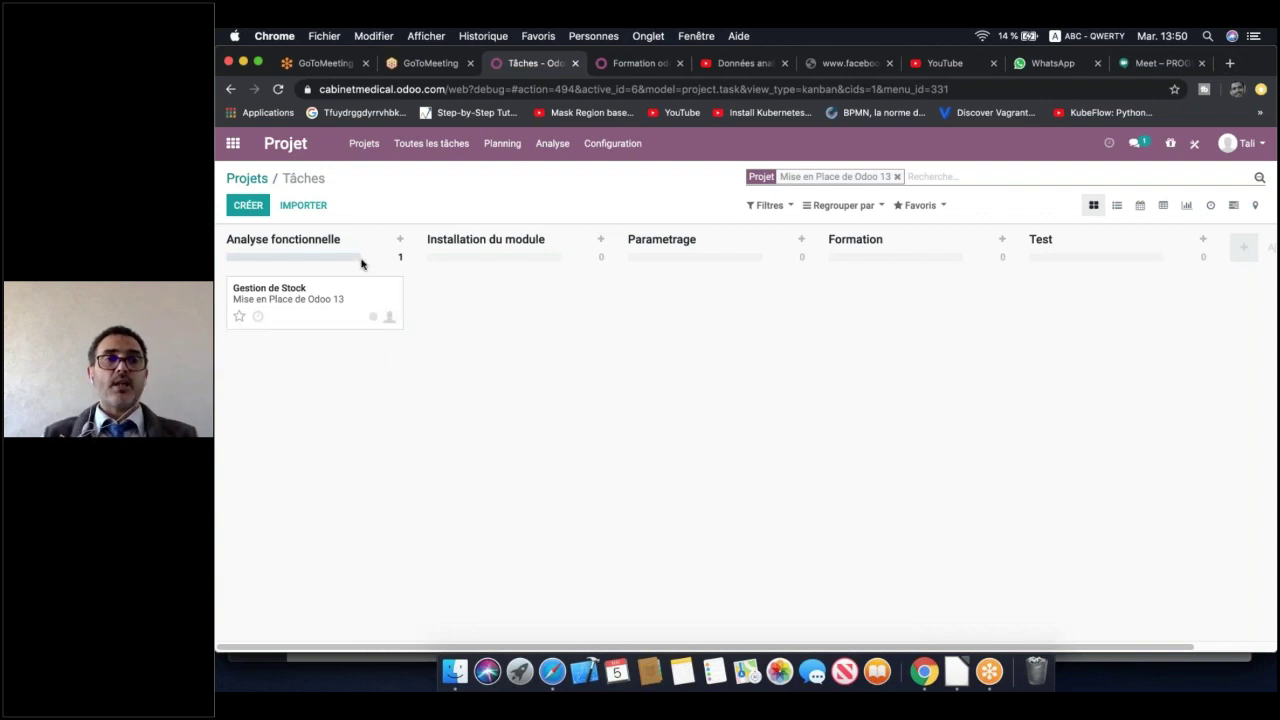
# Switch to the Employés app and start a blank new employee record
pyautogui.click(233, 144)
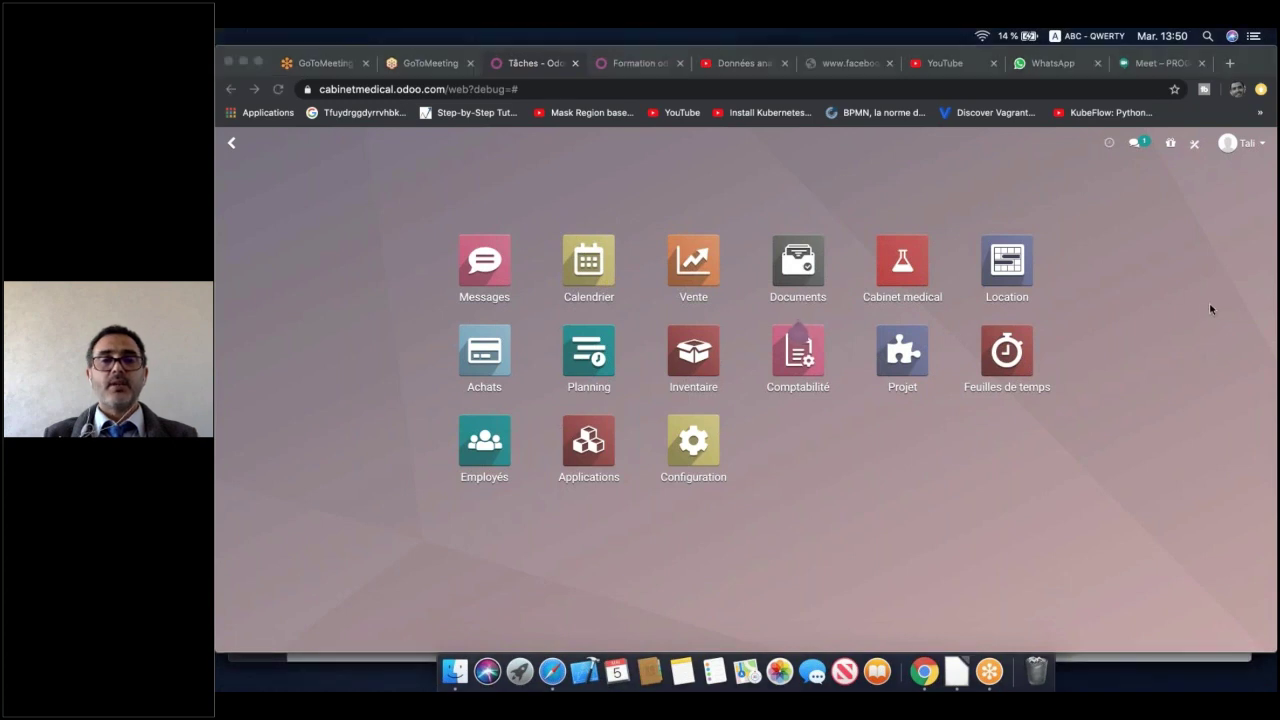
pyautogui.click(478, 460)
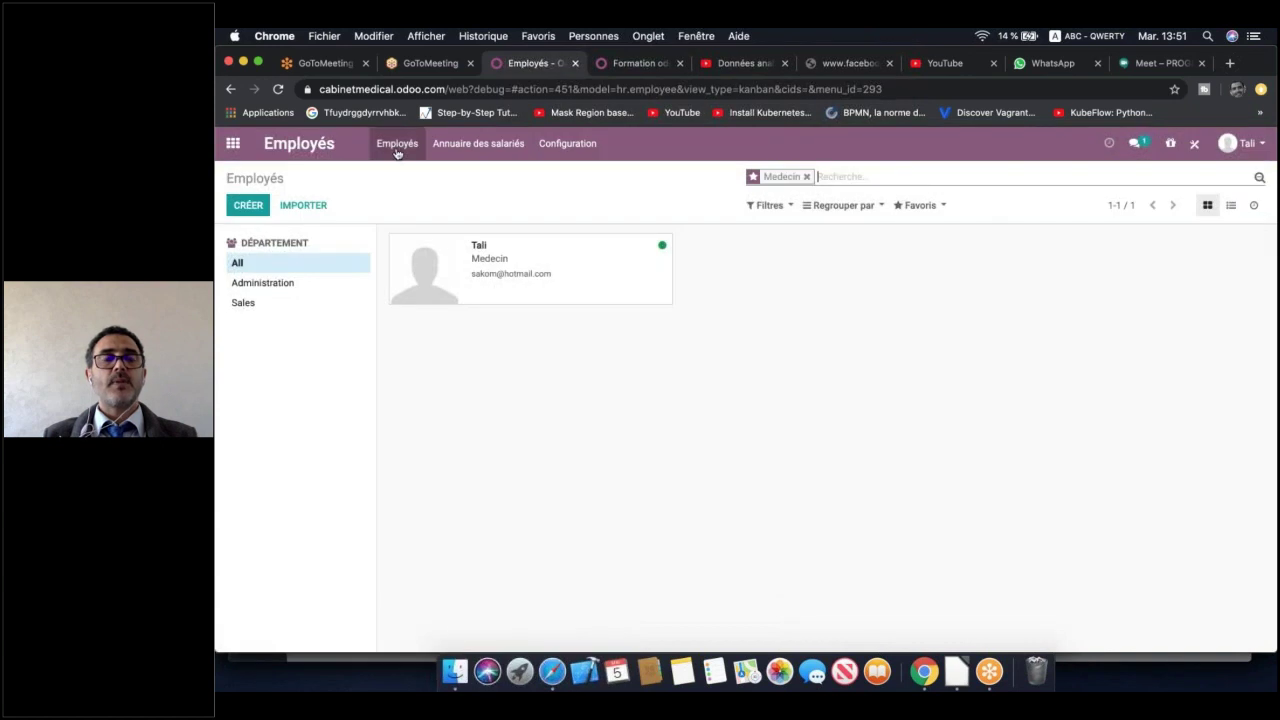
pyautogui.click(397, 146)
pyautogui.click(486, 383)
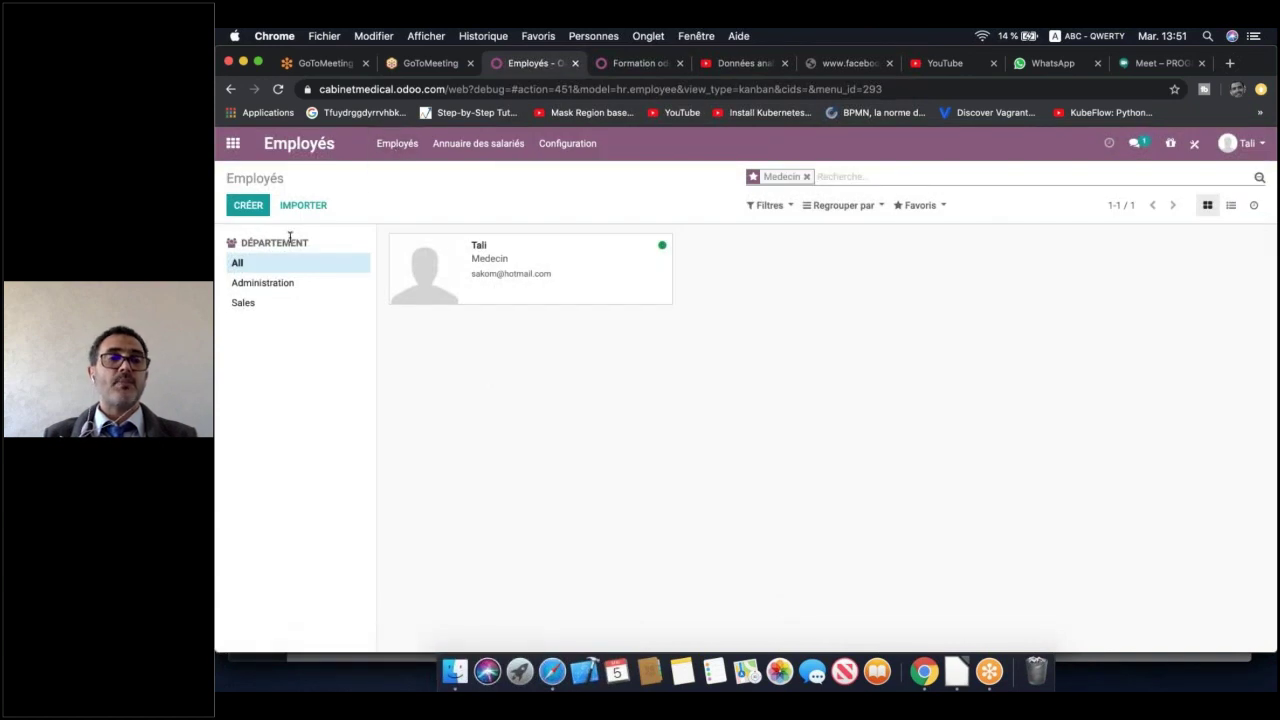
pyautogui.click(248, 205)
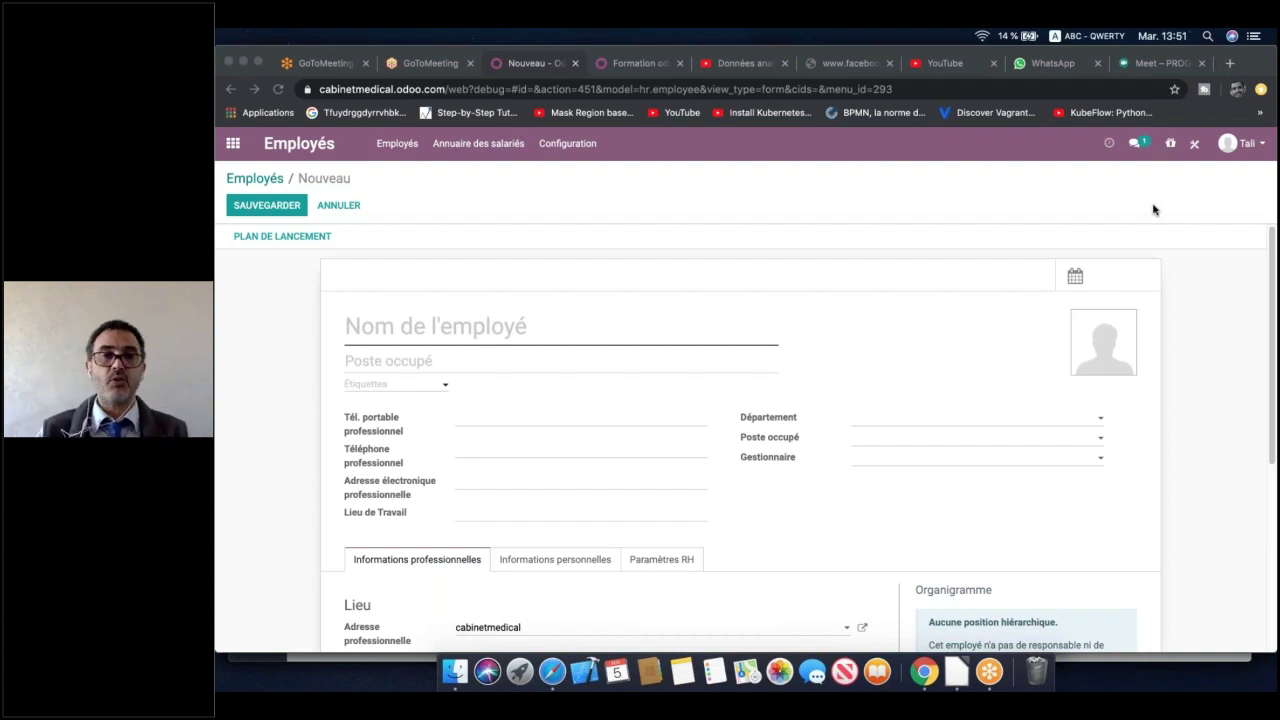
# Enter the employee's name in the Nom de l'employé field
pyautogui.click(626, 336)
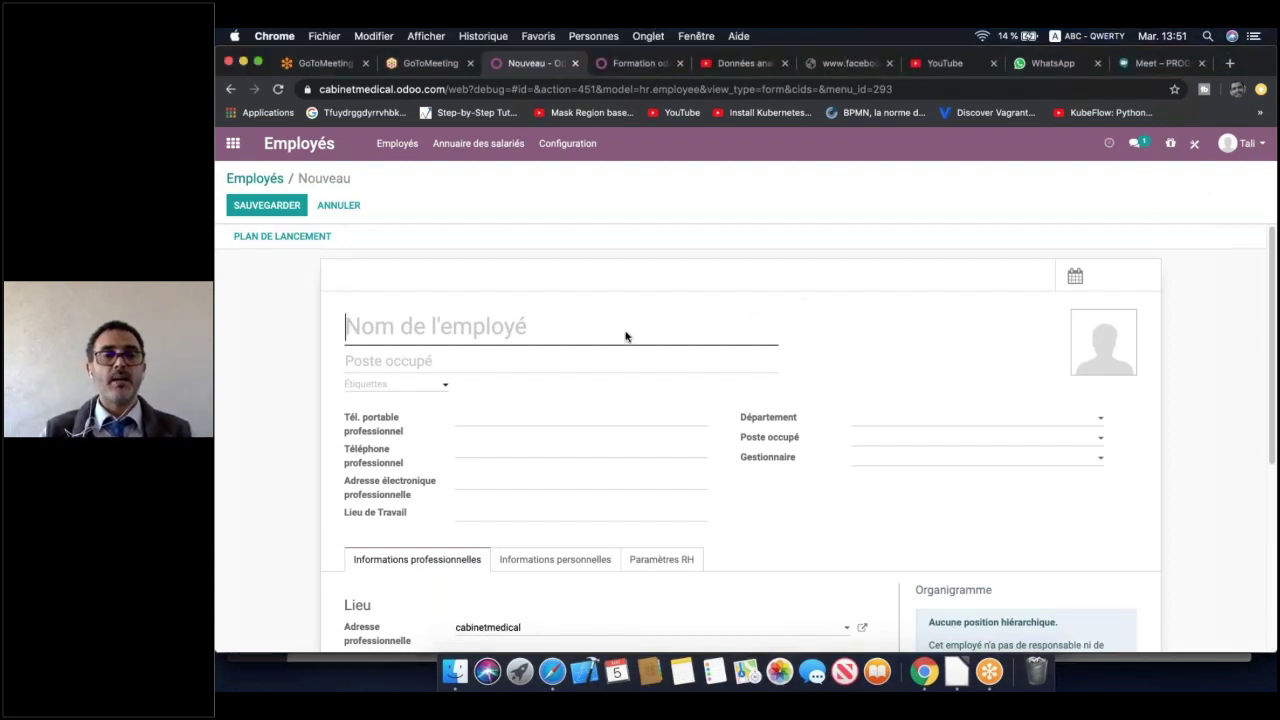
pyautogui.write('Ala')
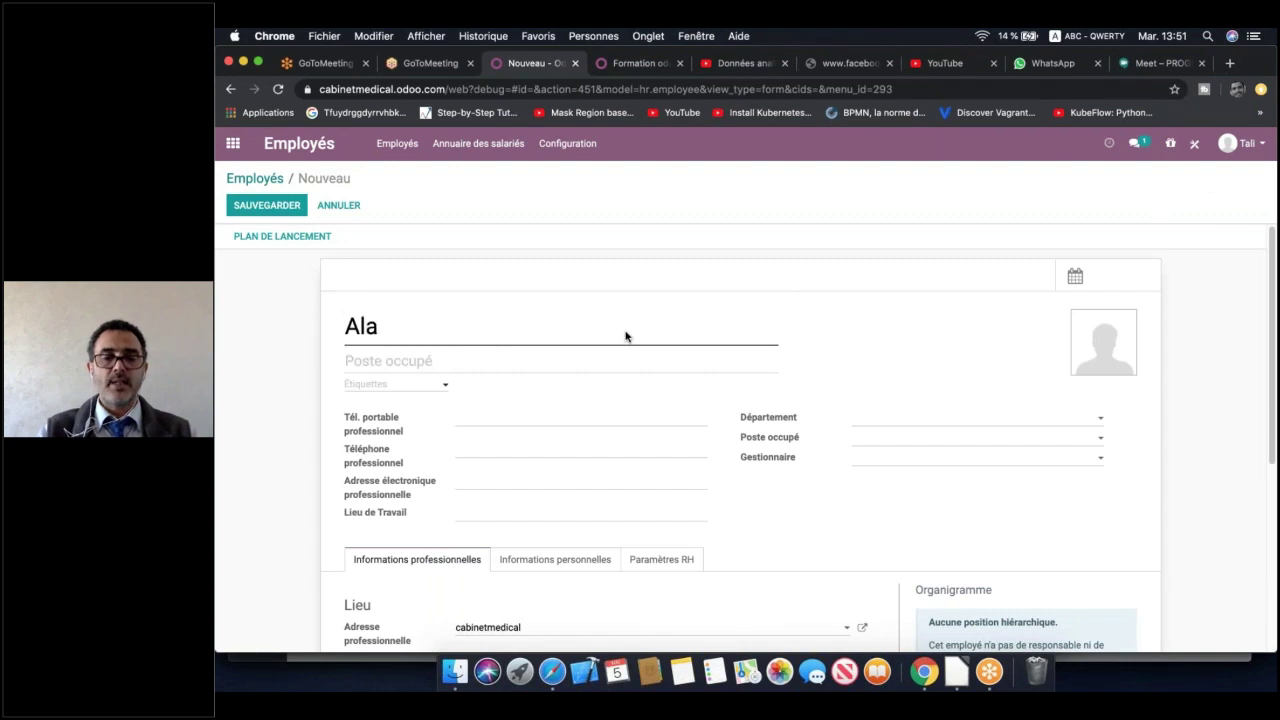
pyautogui.press('BackSpace')
pyautogui.press('BackSpace')
pyautogui.write('a')
pyautogui.press('BackSpace')
pyautogui.write('lami')
pyautogui.click(628, 365)
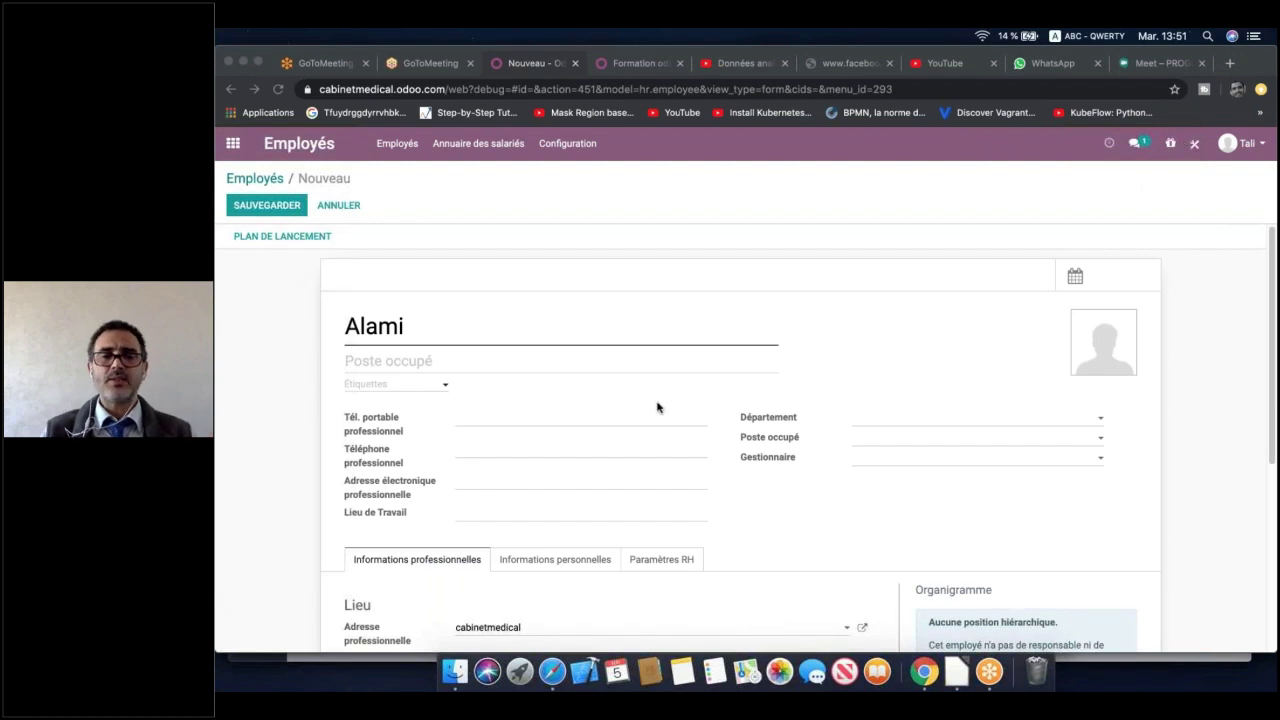
# Browse the Informations personnelles and Paramètres RH tabs and the Utilisateur lié choices
pyautogui.scroll(-5, 803, 302)
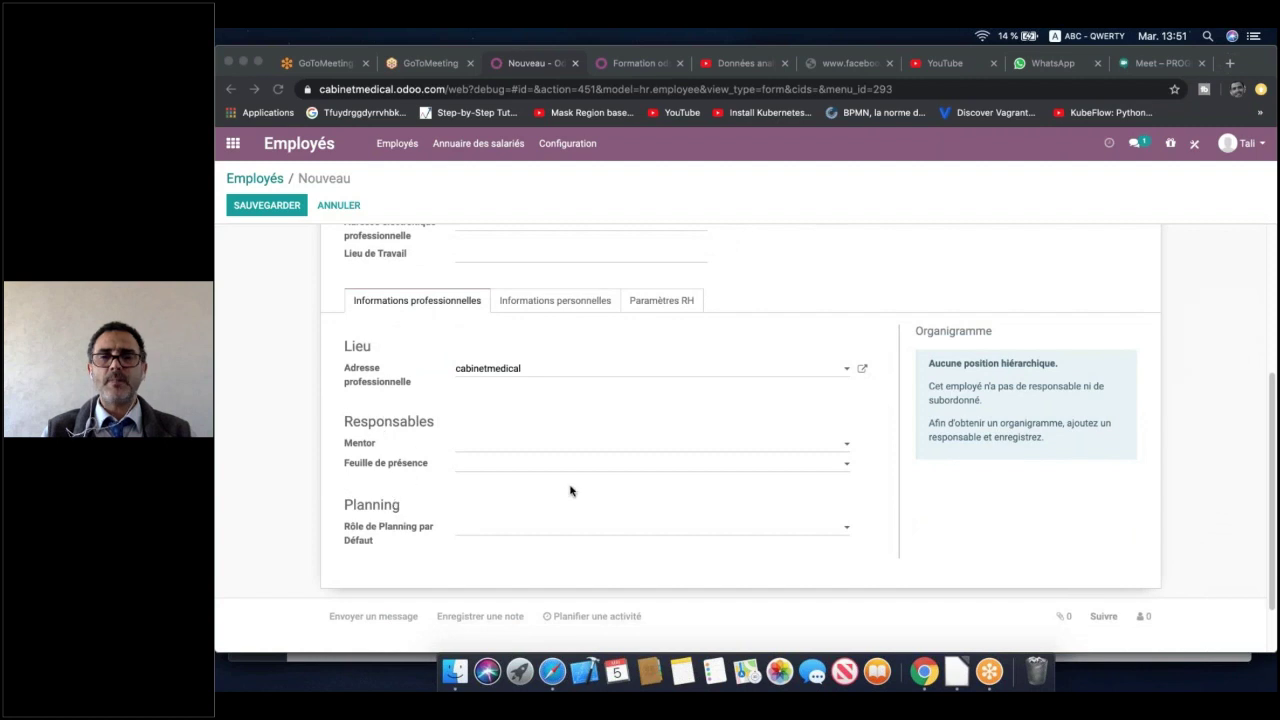
pyautogui.scroll(2, 571, 489)
pyautogui.click(559, 391)
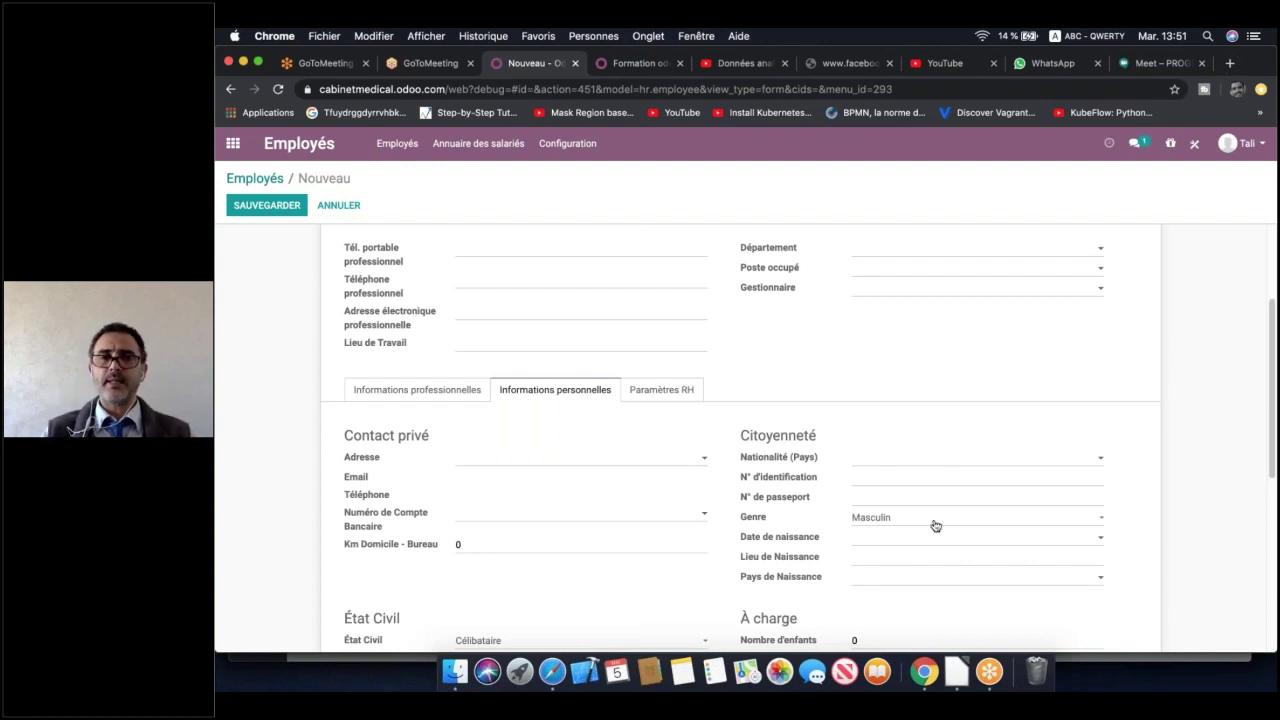
pyautogui.click(662, 393)
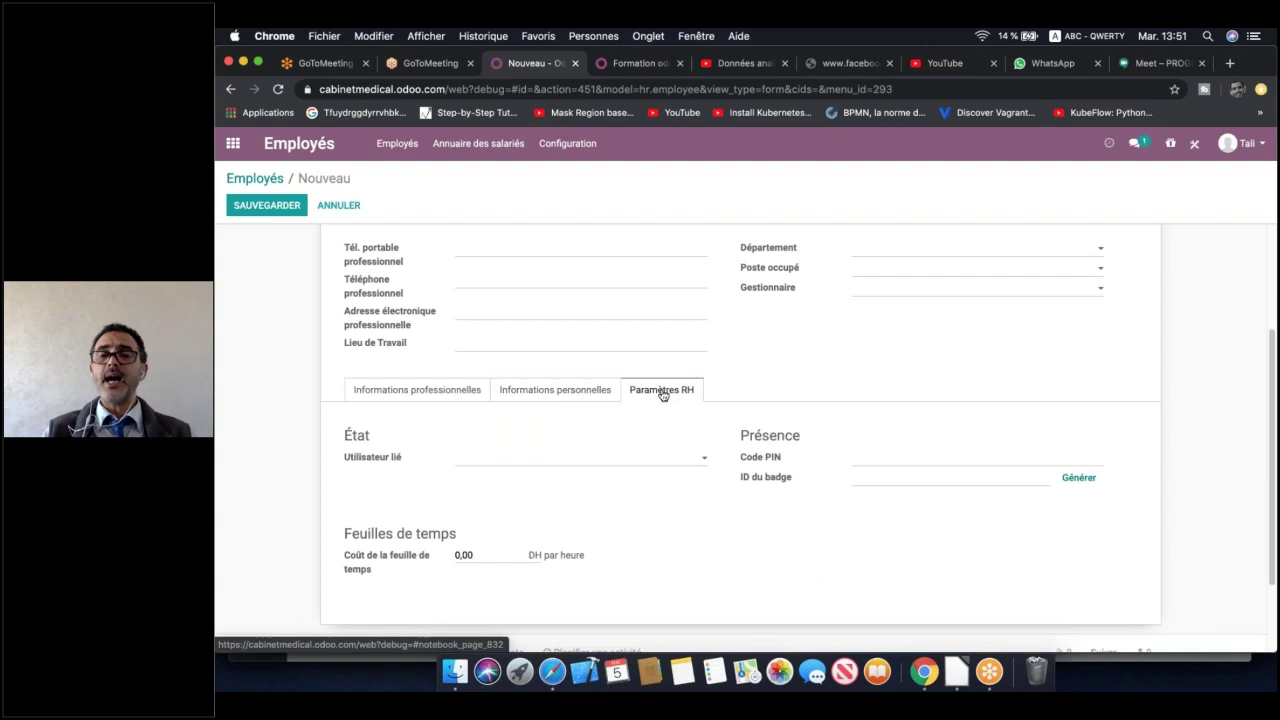
pyautogui.click(606, 463)
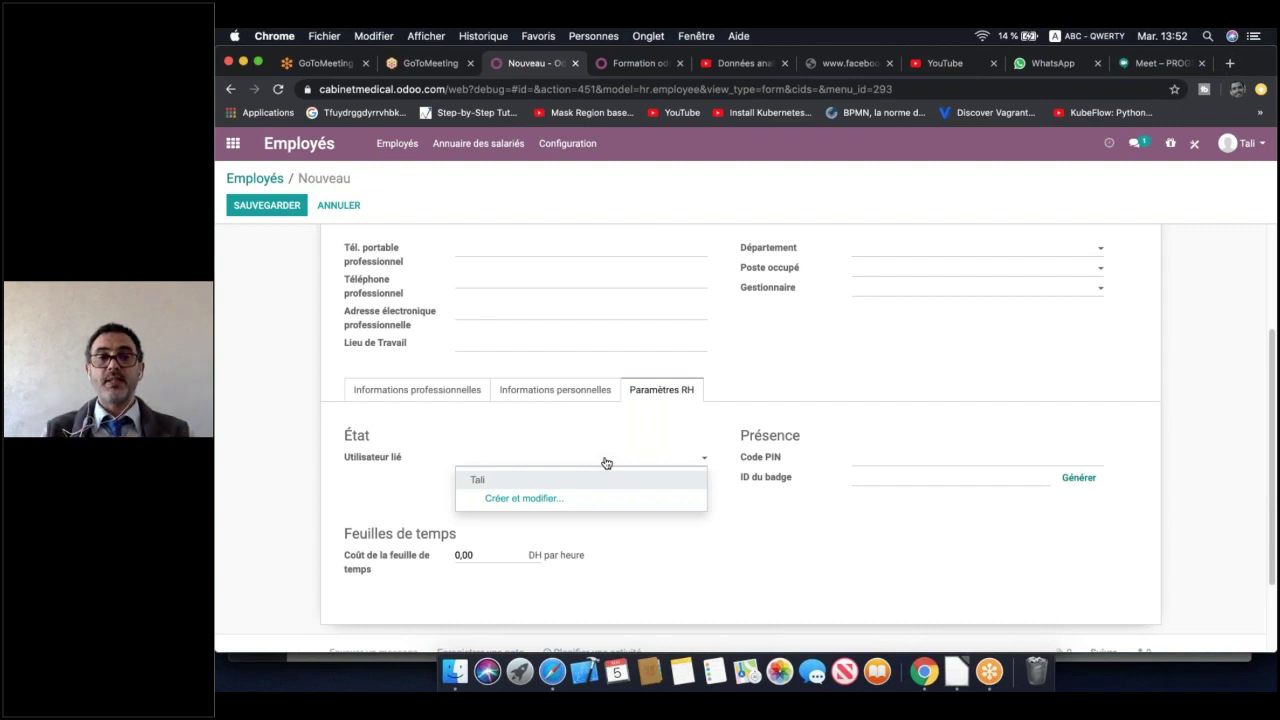
pyautogui.scroll(5, 440, 335)
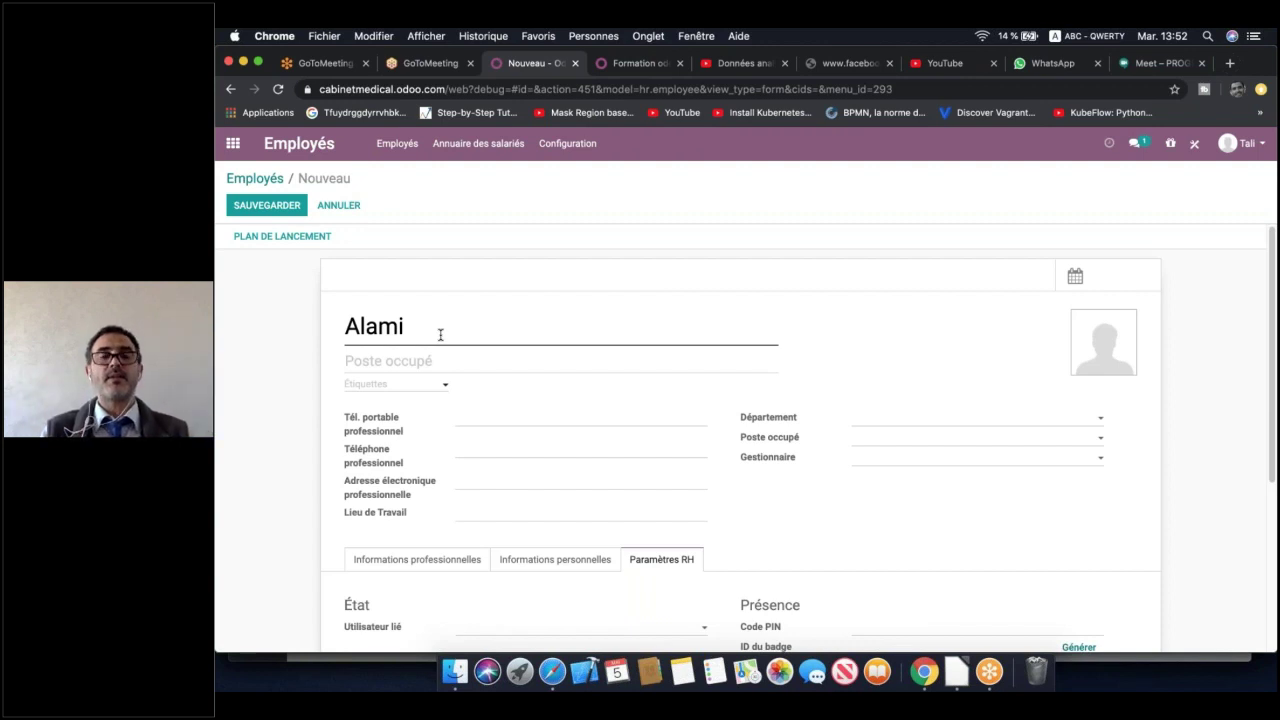
# Save the first employee, then name and save a second employee record
pyautogui.click(277, 207)
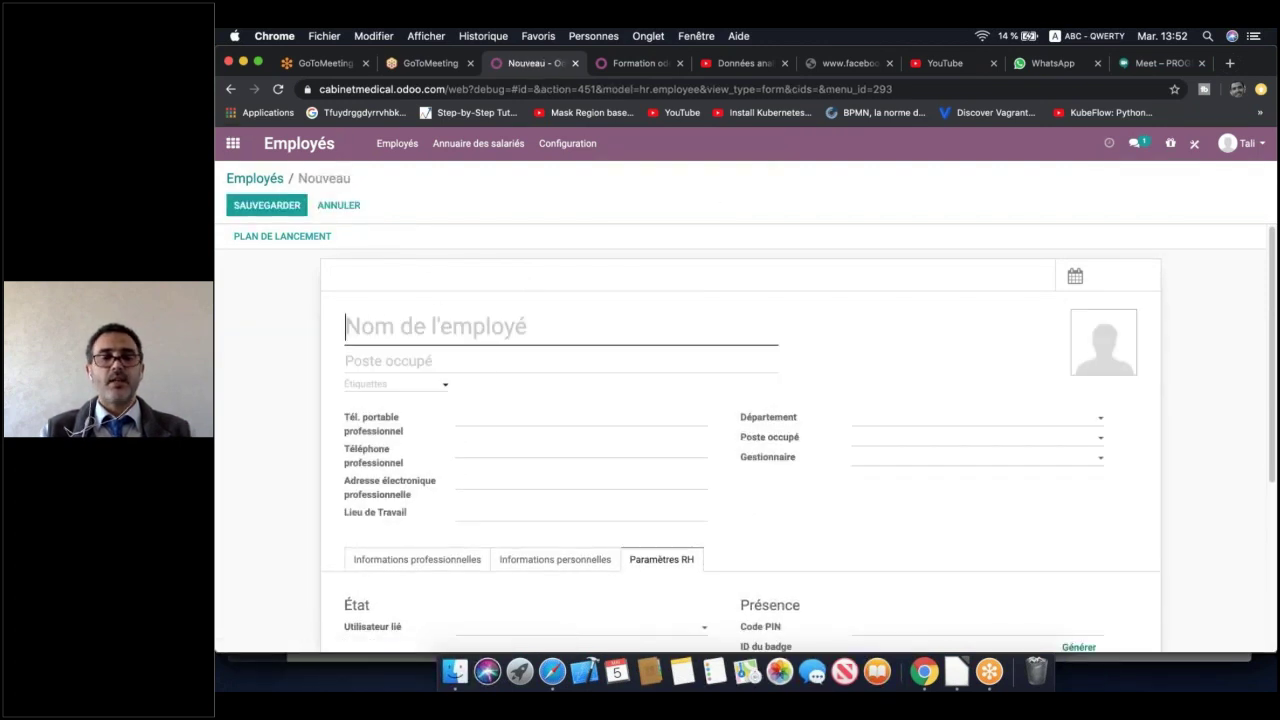
pyautogui.write('Liala')
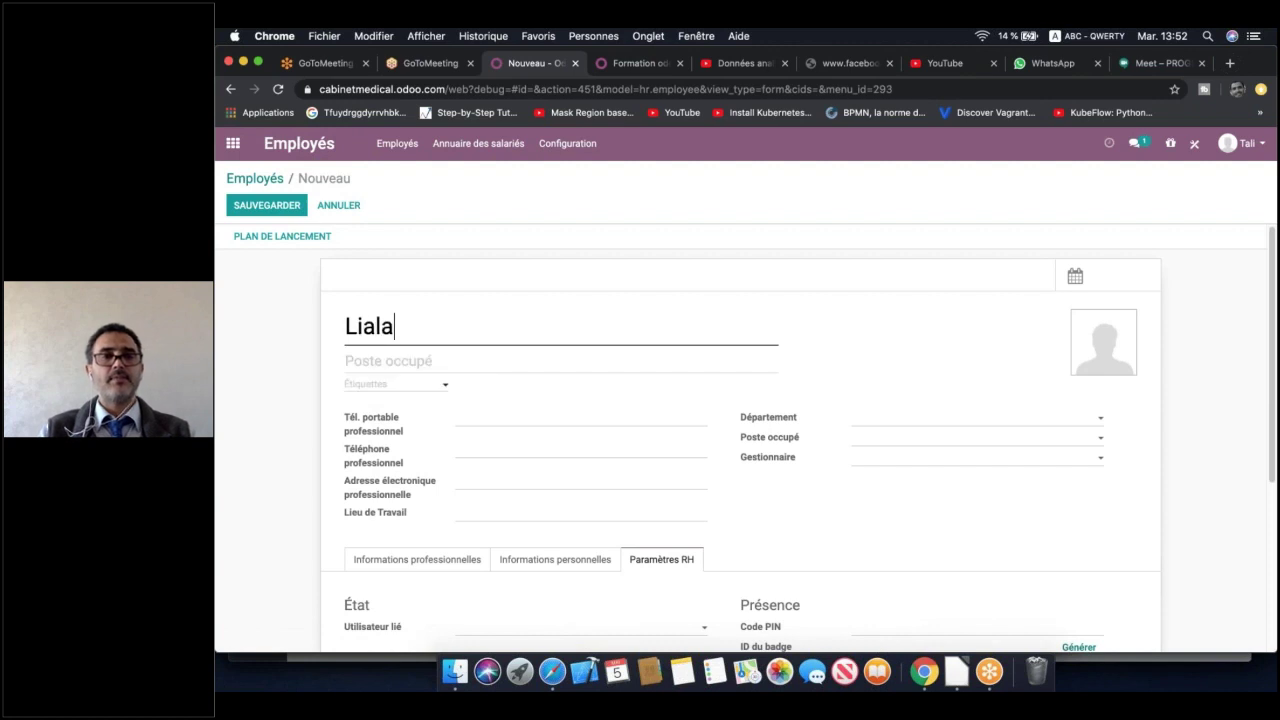
pyautogui.press('BackSpace')
pyautogui.press('BackSpace')
pyautogui.press('BackSpace')
pyautogui.press('BackSpace')
pyautogui.write('aila')
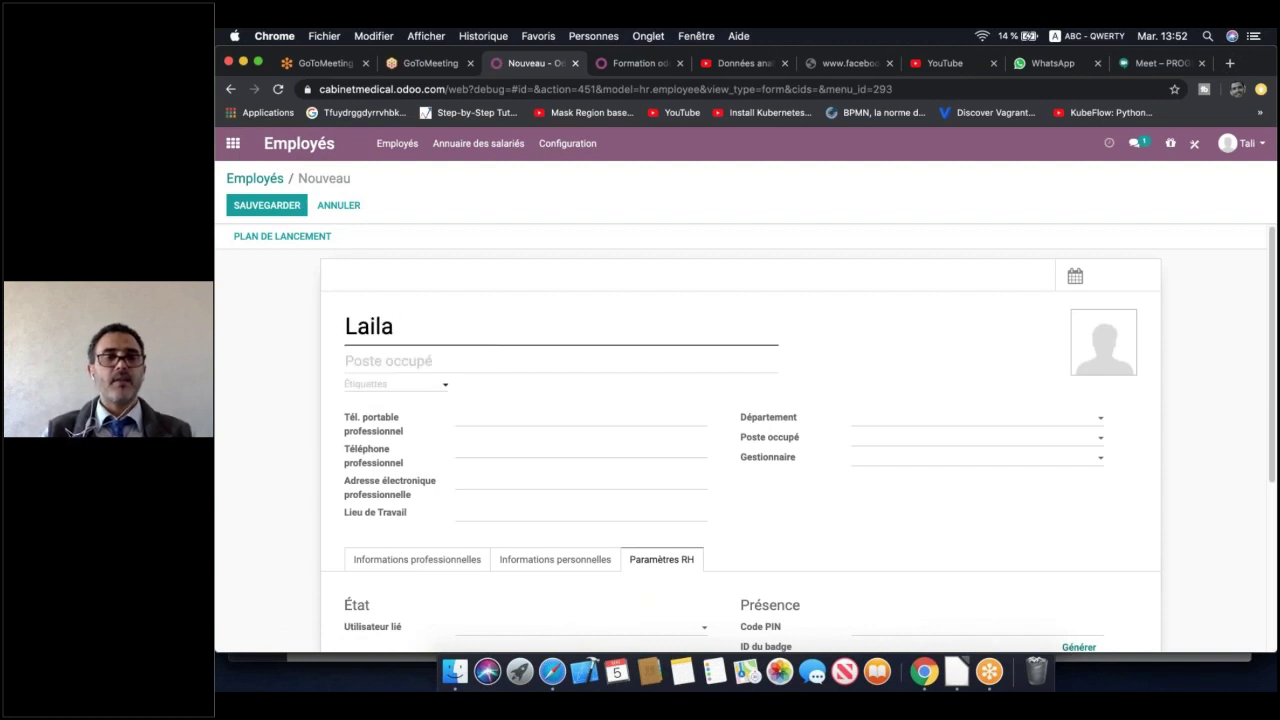
pyautogui.scroll(-4, 332, 262)
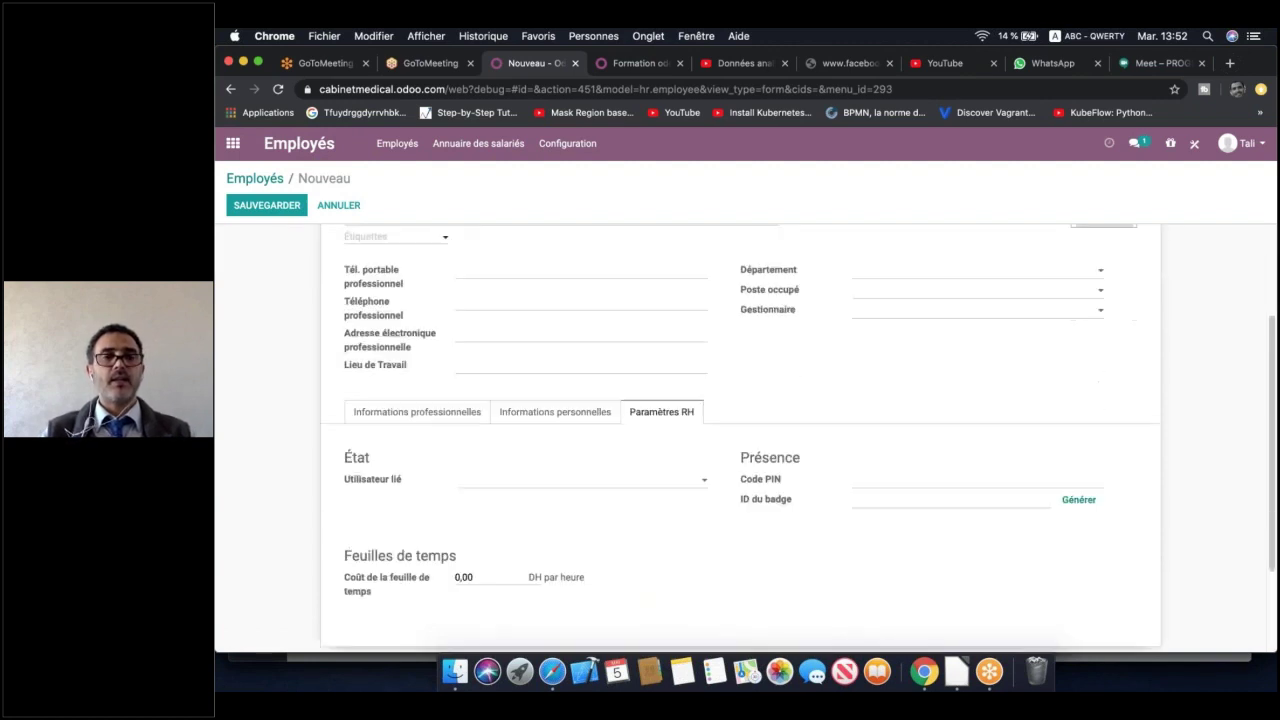
pyautogui.click(266, 205)
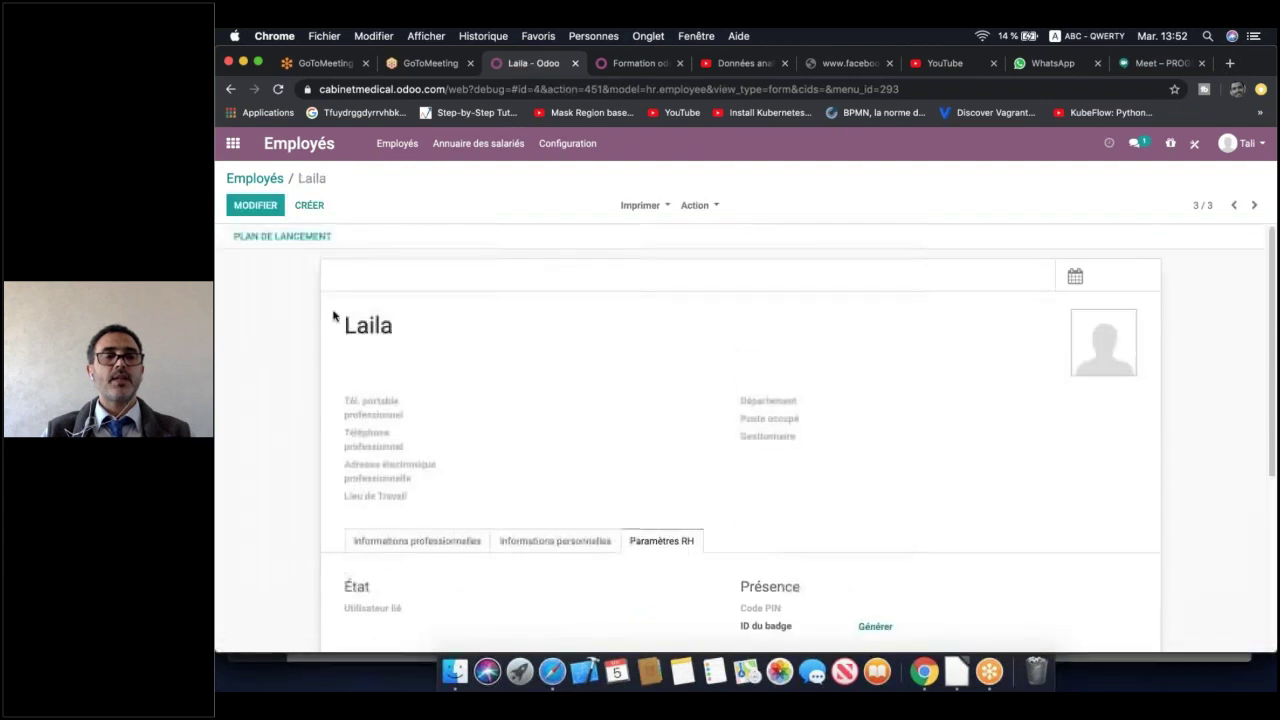
# Create and save a third named employee, then return to the employees overview
pyautogui.click(308, 206)
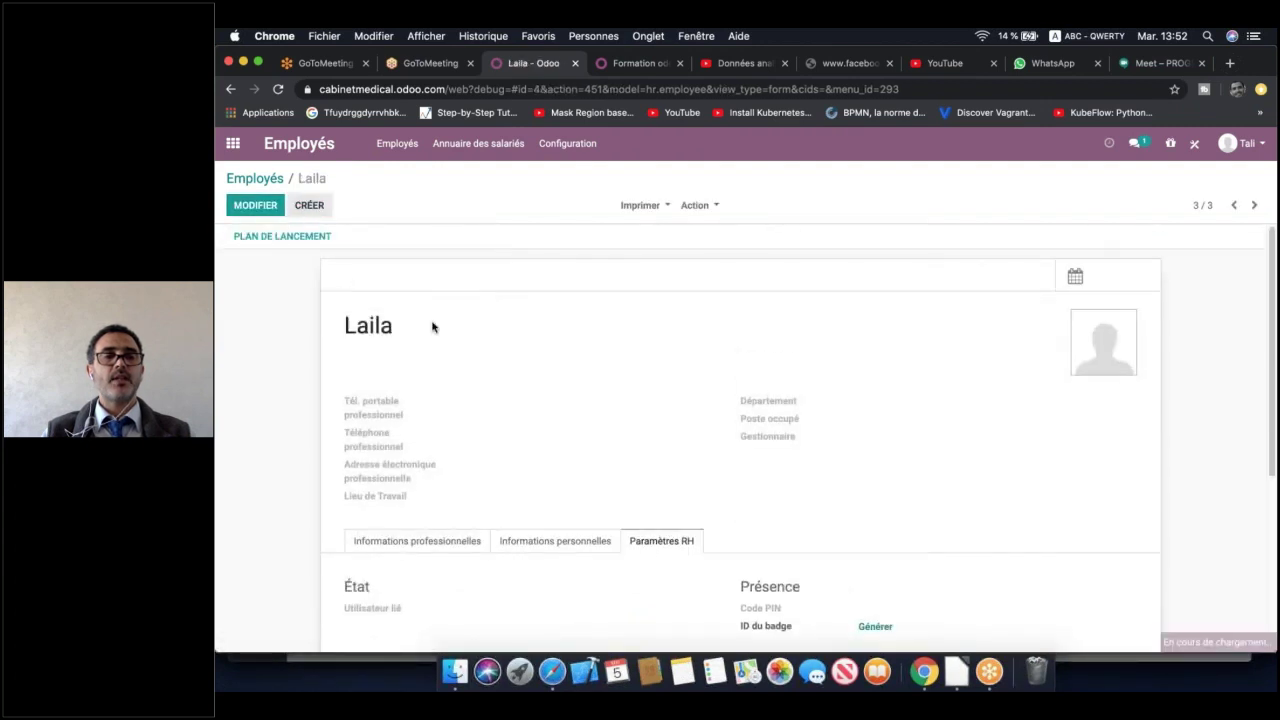
pyautogui.write('Reda')
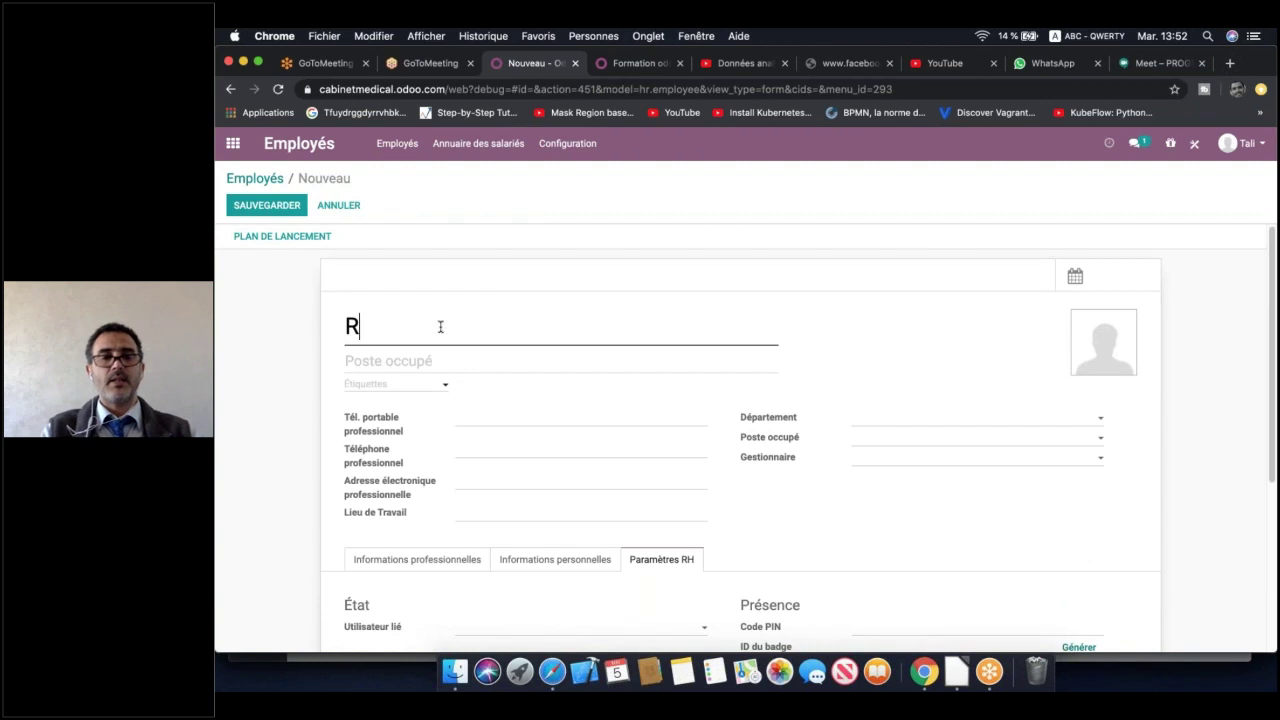
pyautogui.click(284, 203)
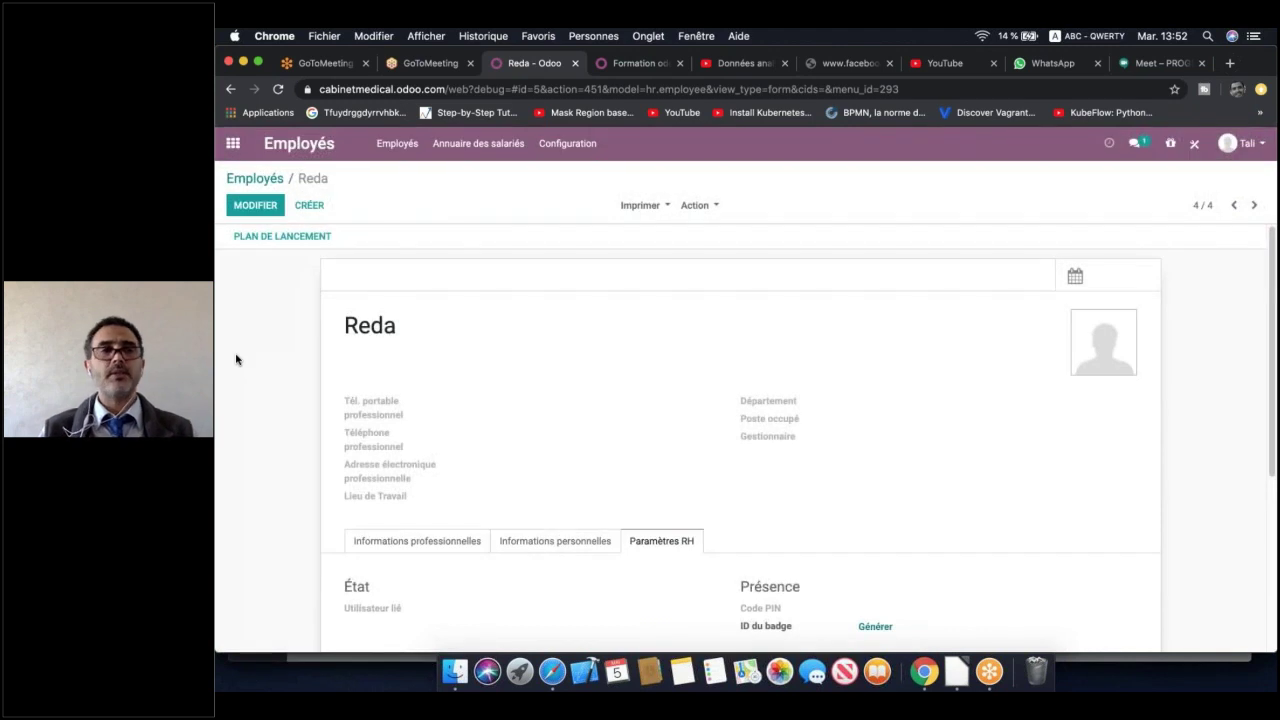
pyautogui.click(254, 178)
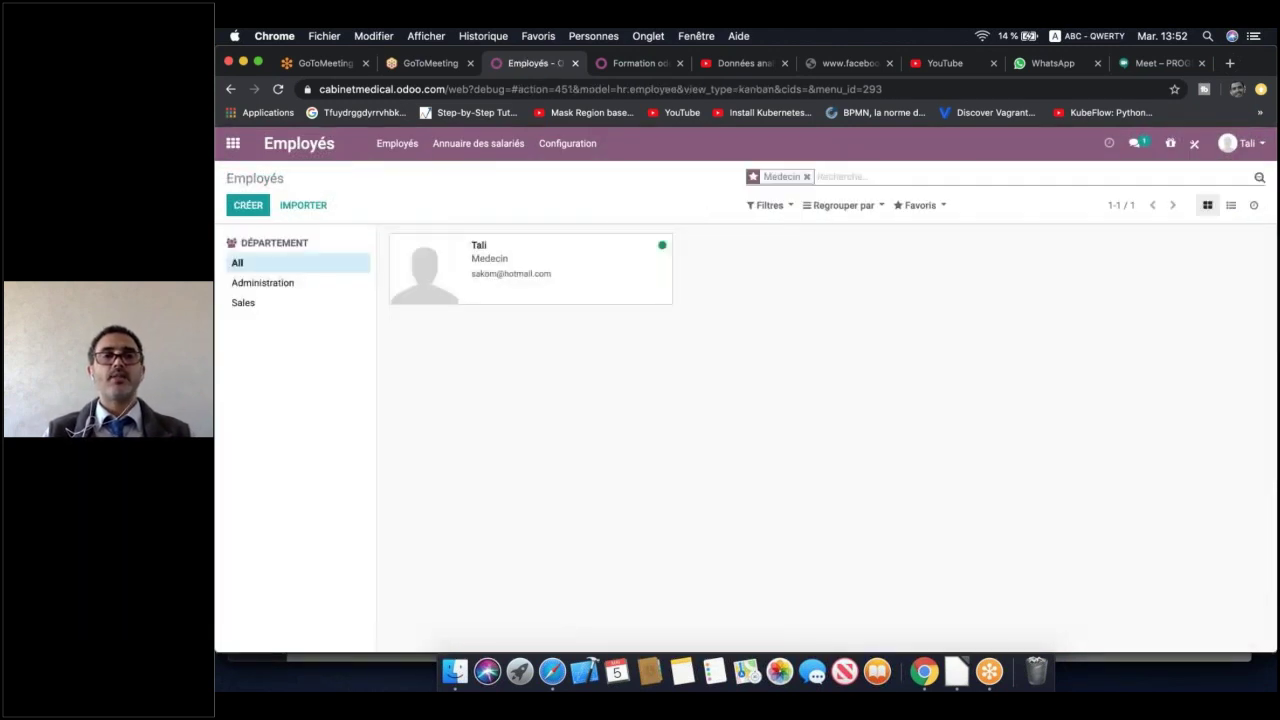
# Try the department filters, then remove the Medecin filter to list all employees
pyautogui.click(263, 286)
pyautogui.click(252, 300)
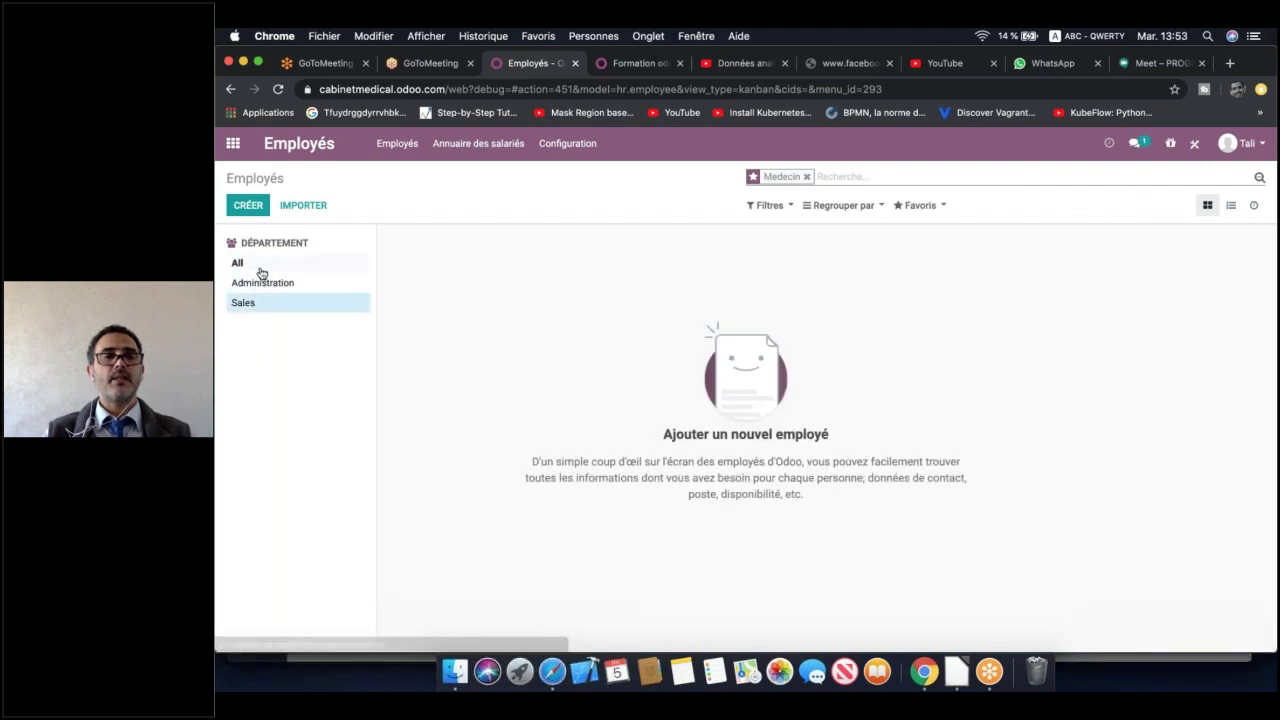
pyautogui.click(259, 266)
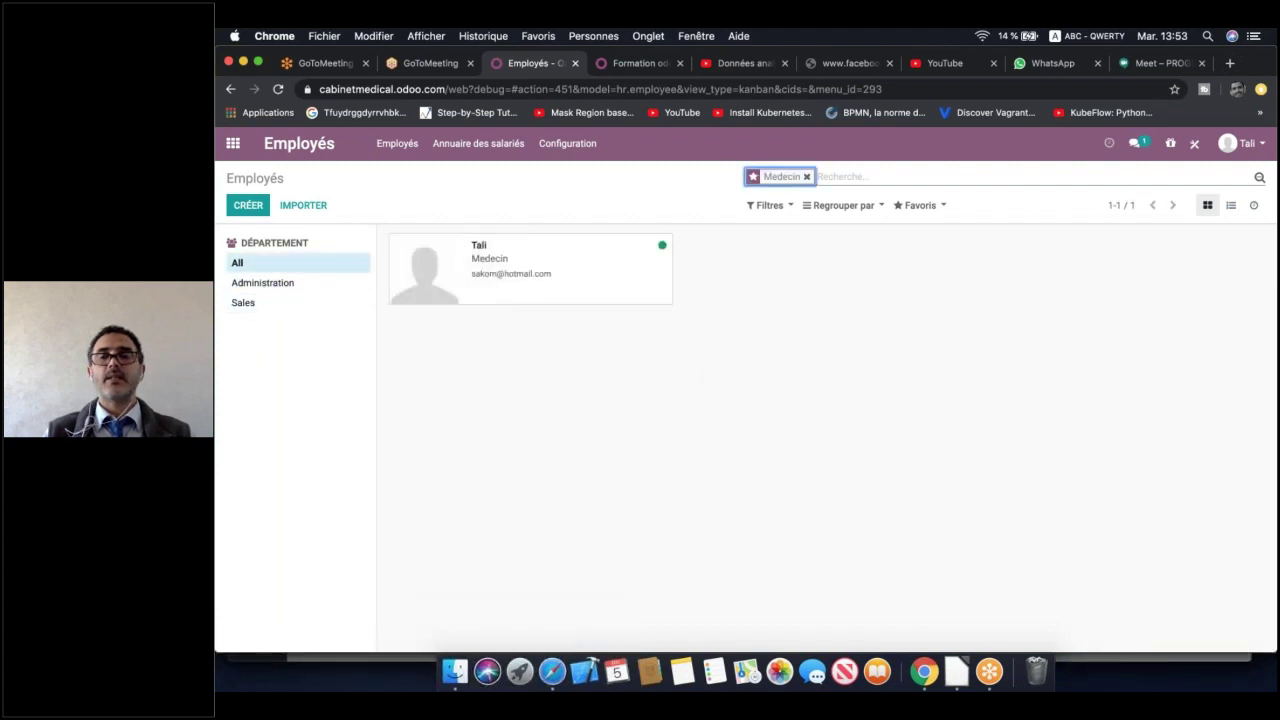
pyautogui.press('BackSpace')
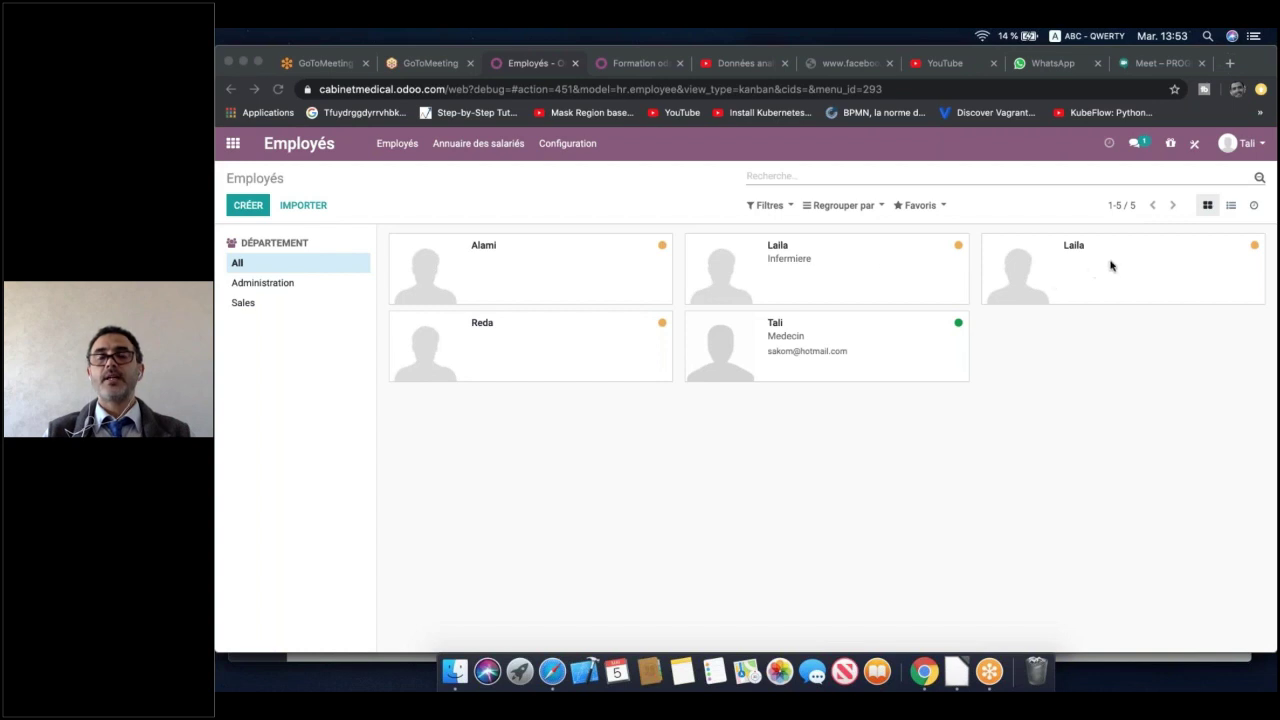
# Give the duplicate employee in the top-right card a new name and save it
pyautogui.click(1049, 270)
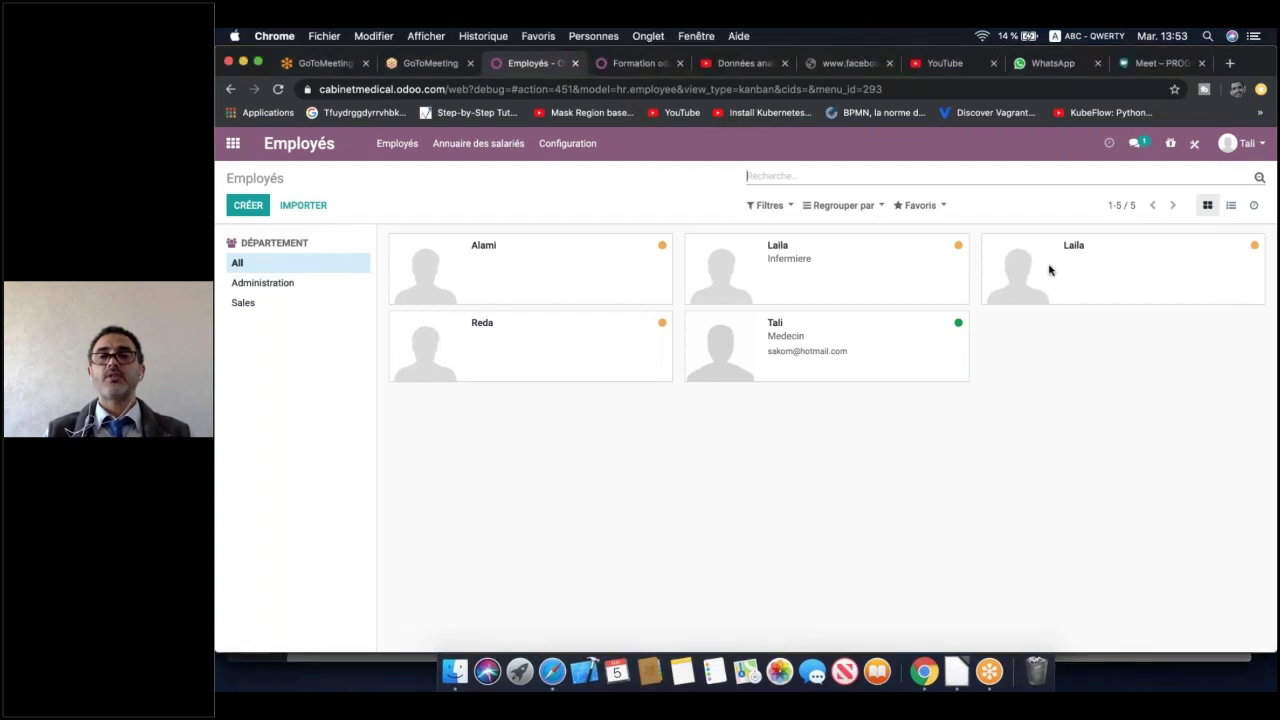
pyautogui.click(258, 207)
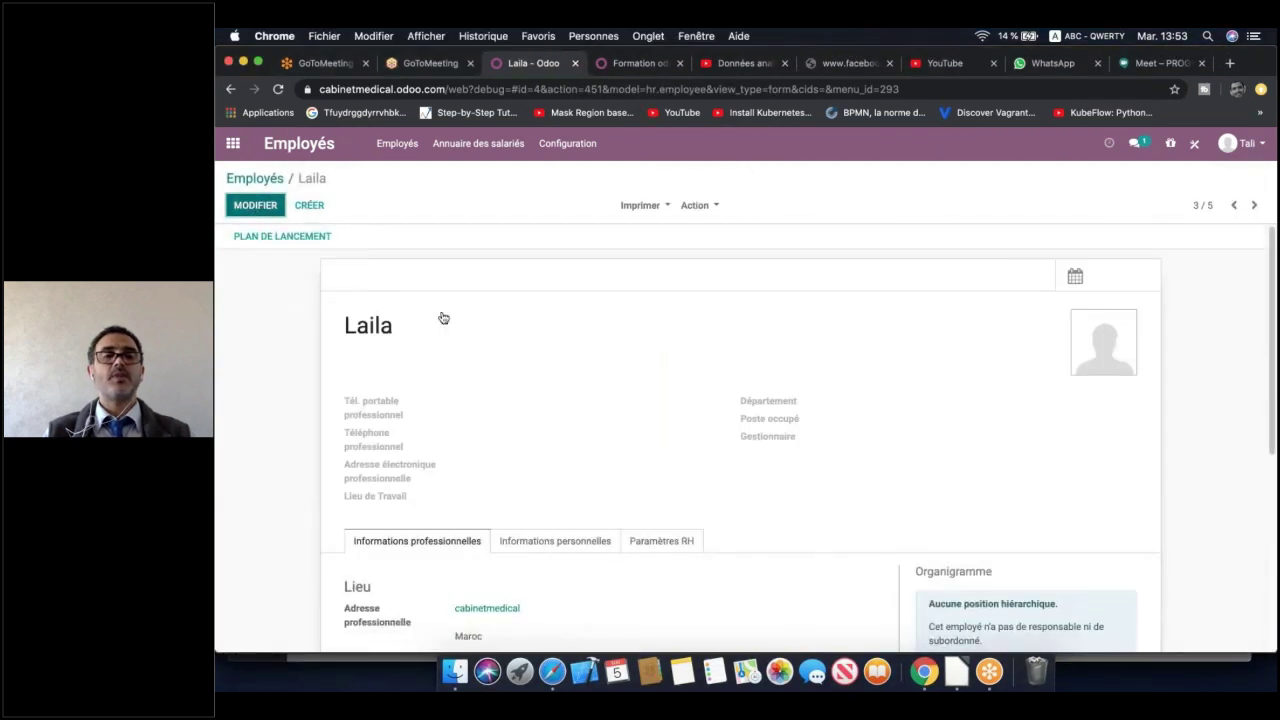
pyautogui.doubleClick(443, 324)
pyautogui.write('Fares')
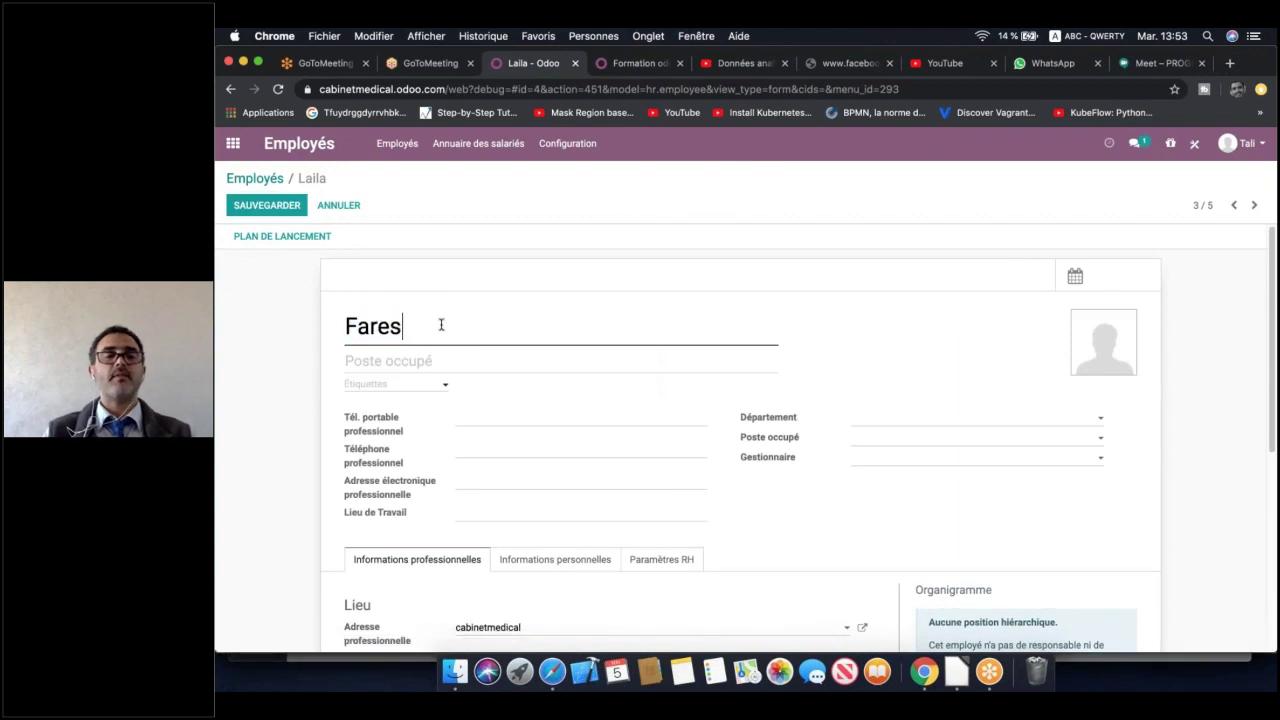
pyautogui.click(250, 207)
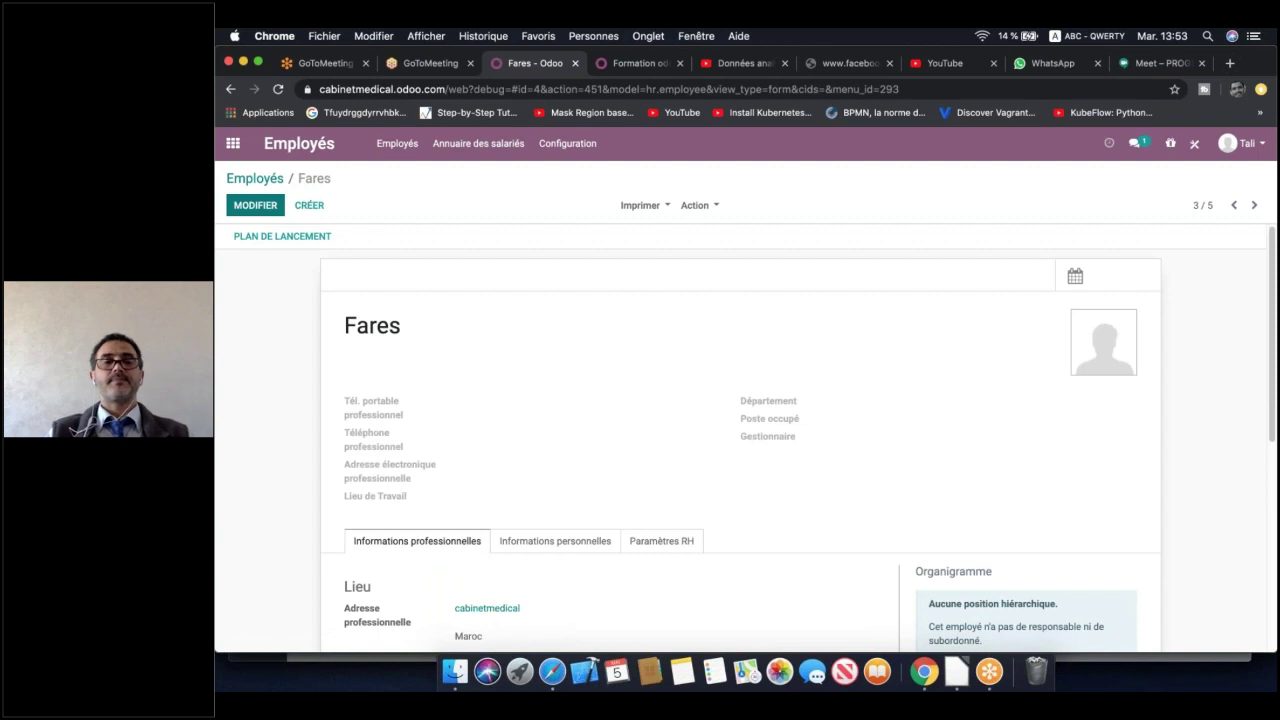
pyautogui.click(265, 190)
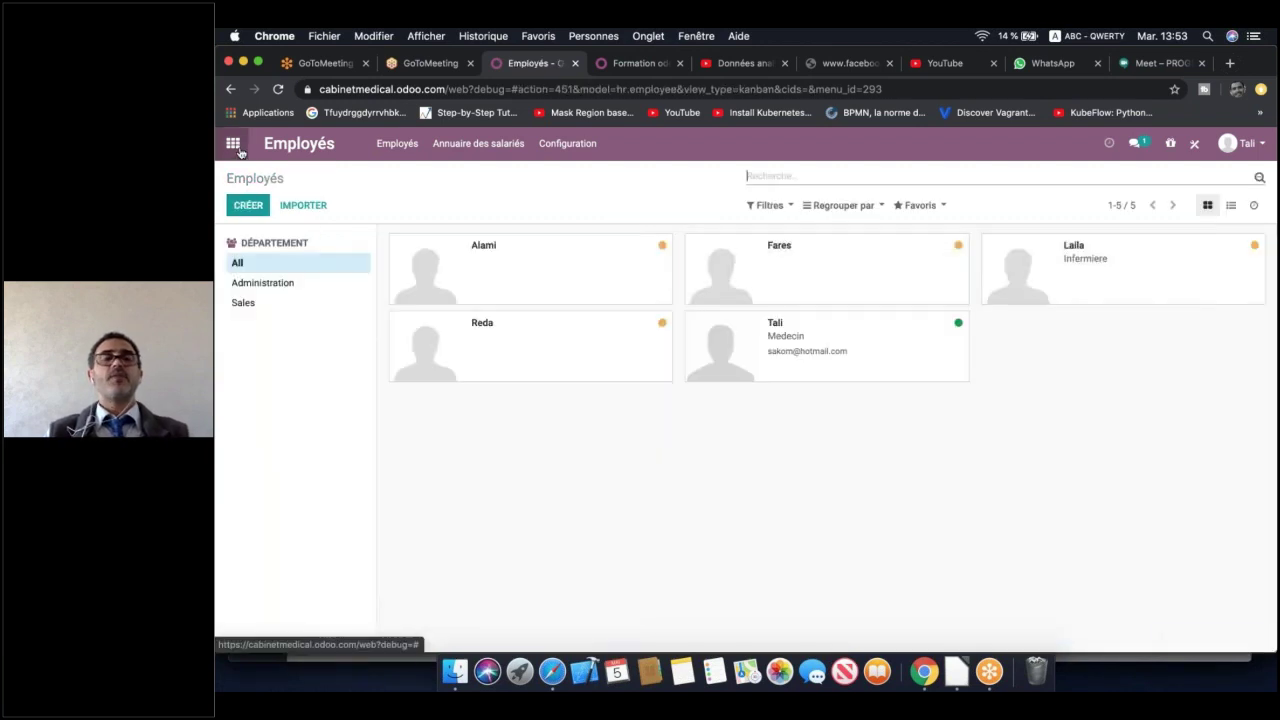
# Open the Projet app and the ⋮ menu of the Mise en Place de Odoo 13 project
pyautogui.click(233, 144)
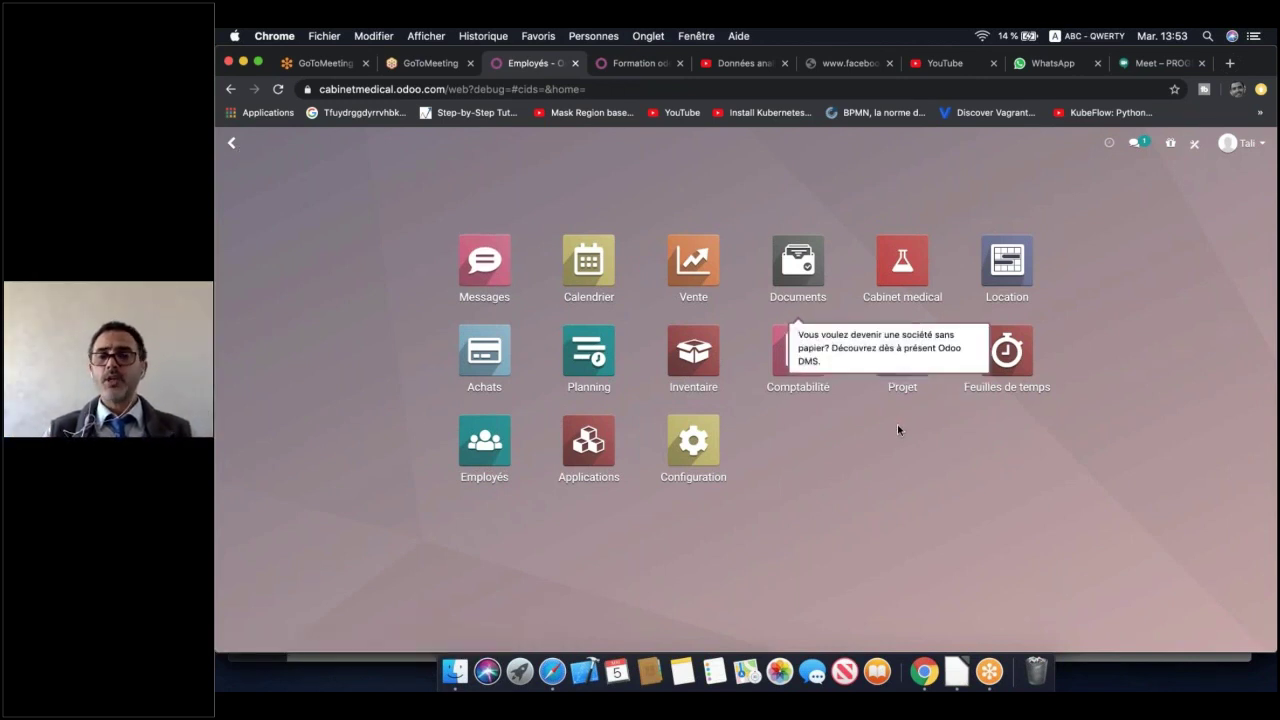
pyautogui.click(902, 362)
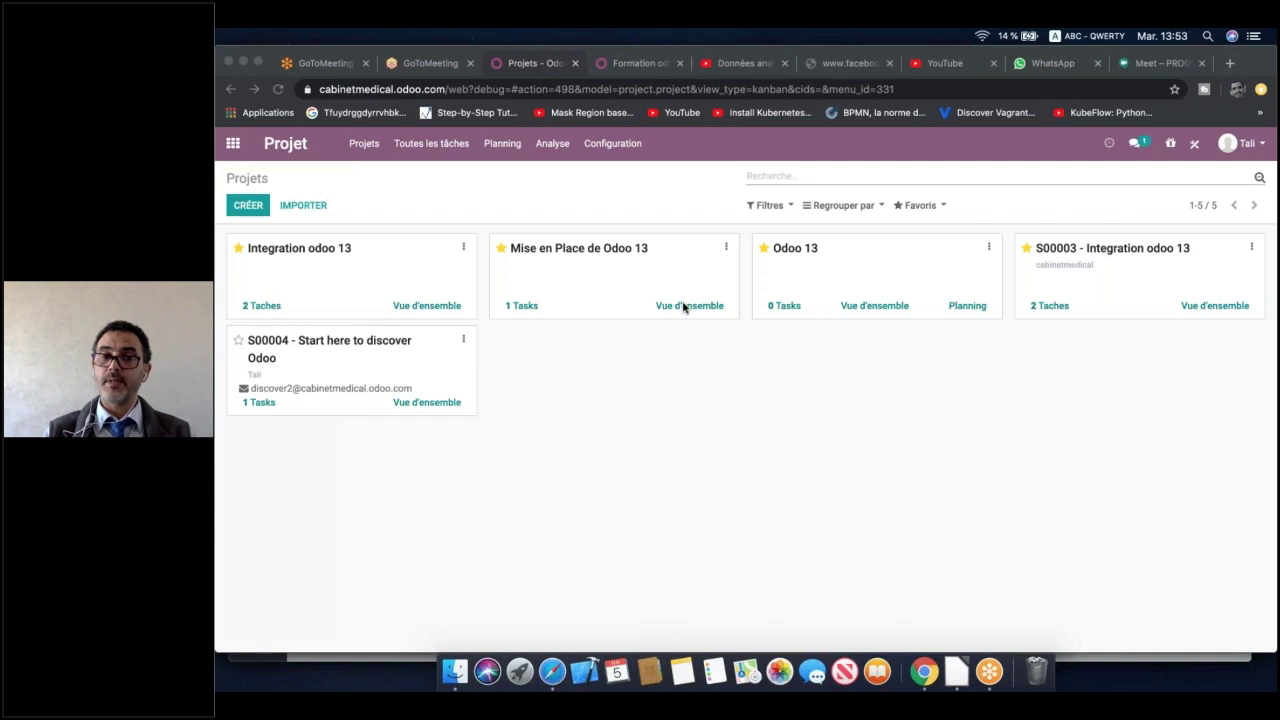
pyautogui.click(726, 249)
pyautogui.click(727, 249)
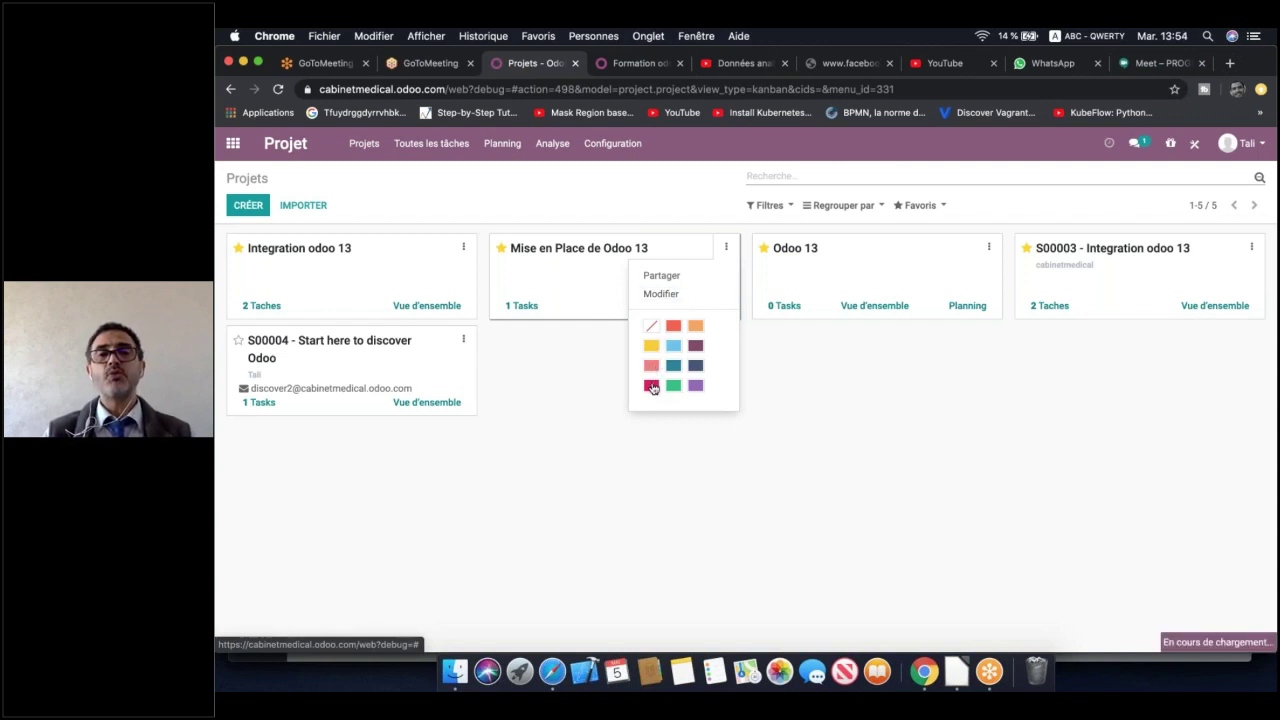
# Colour the Mise en Place de Odoo 13 card crimson, then open its settings via Modifier
pyautogui.click(651, 386)
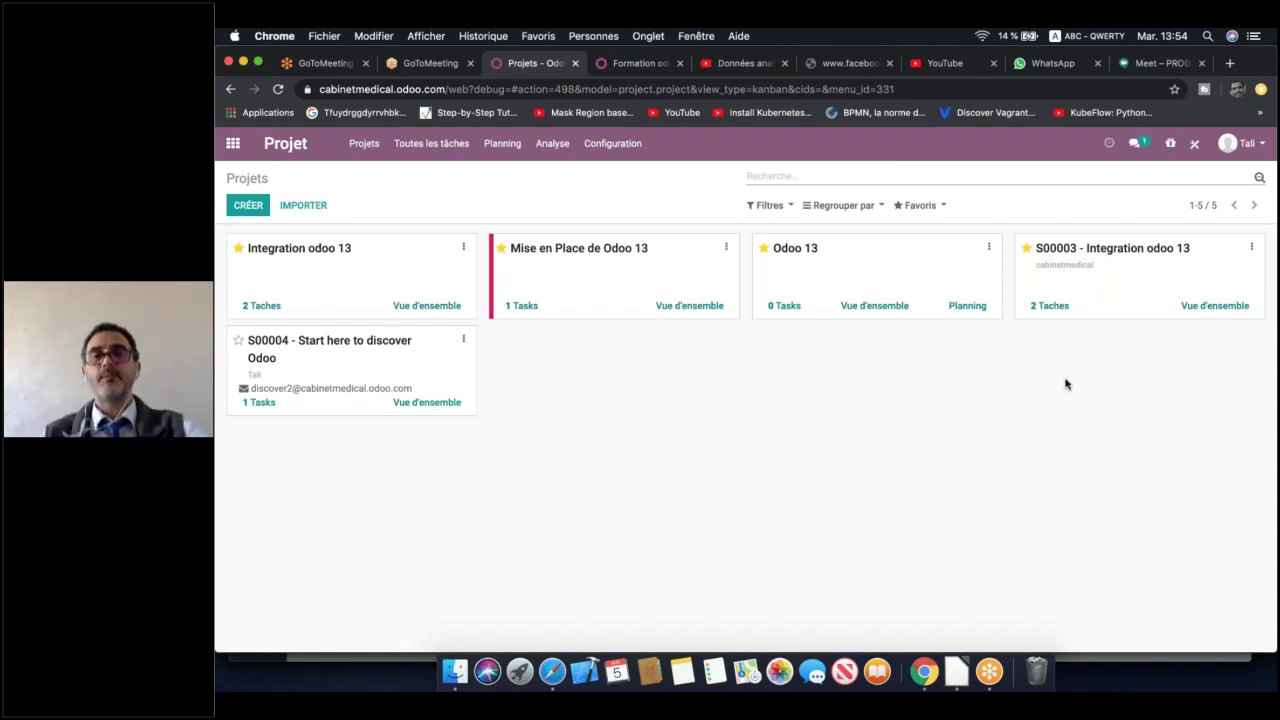
pyautogui.click(726, 247)
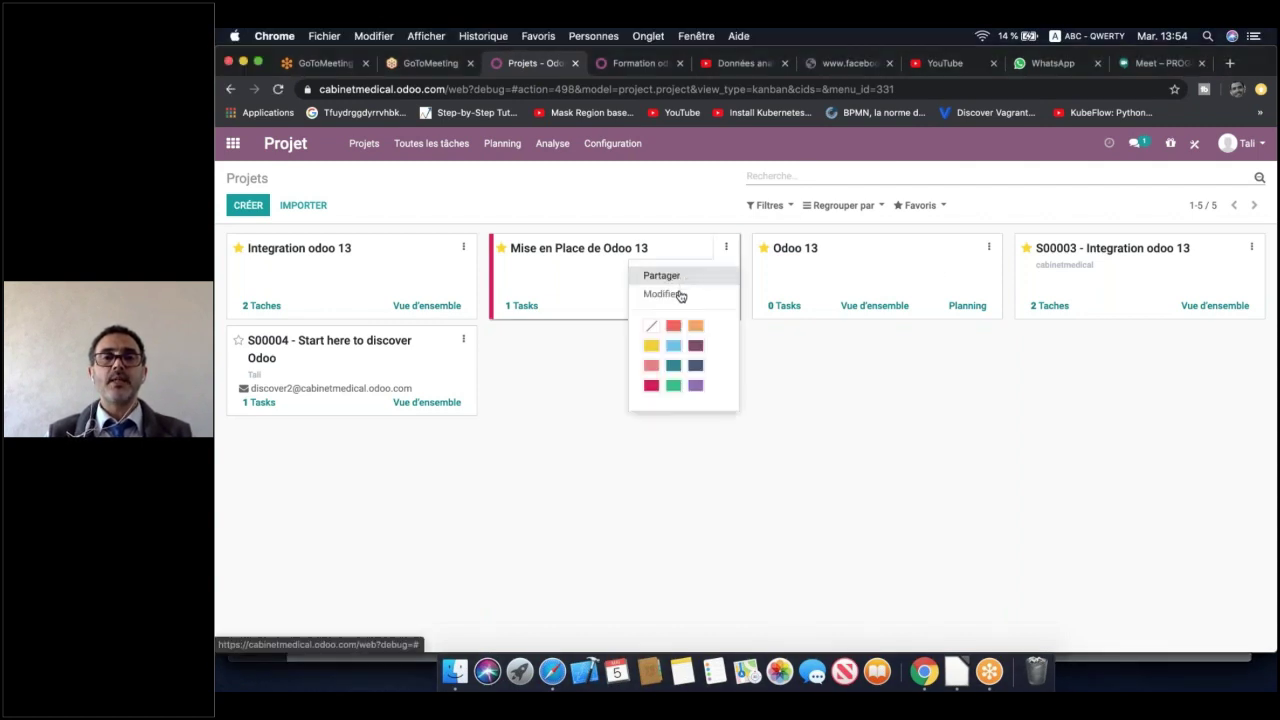
pyautogui.click(681, 294)
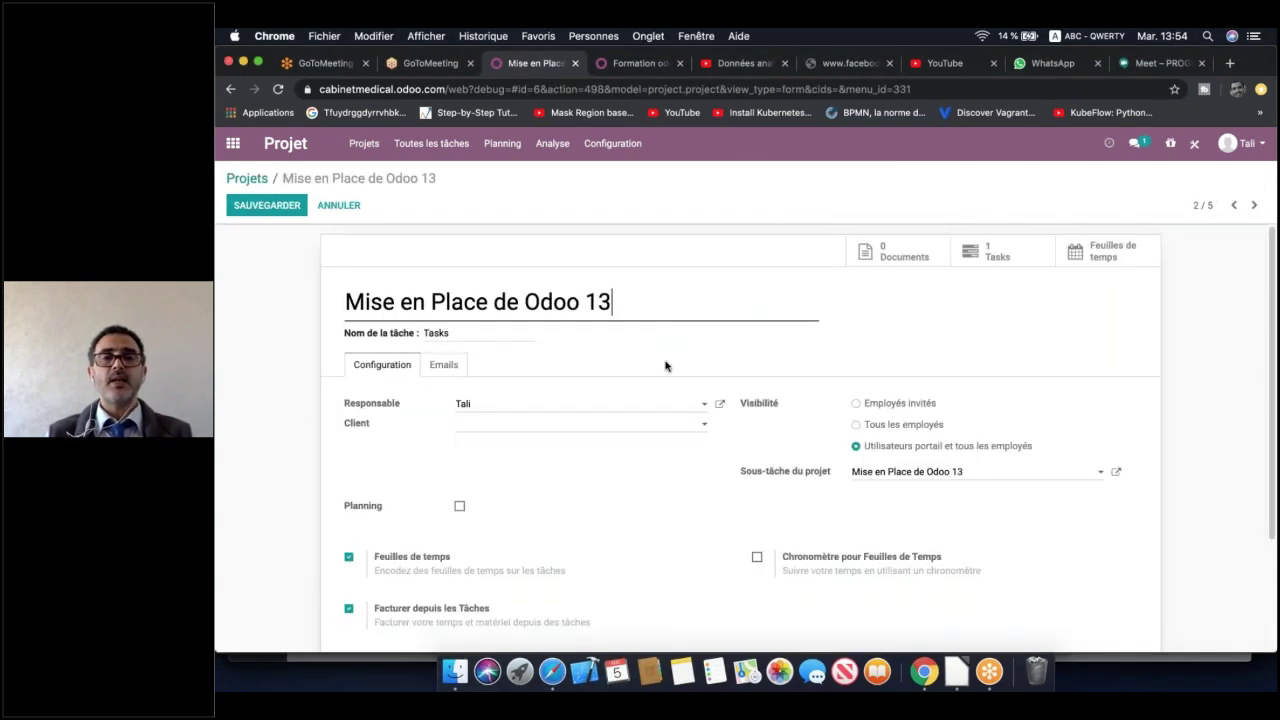
# Set the project's client to cabinetmedical and keep visibility for portal users and all employees
pyautogui.scroll(-1, 1000, 400)
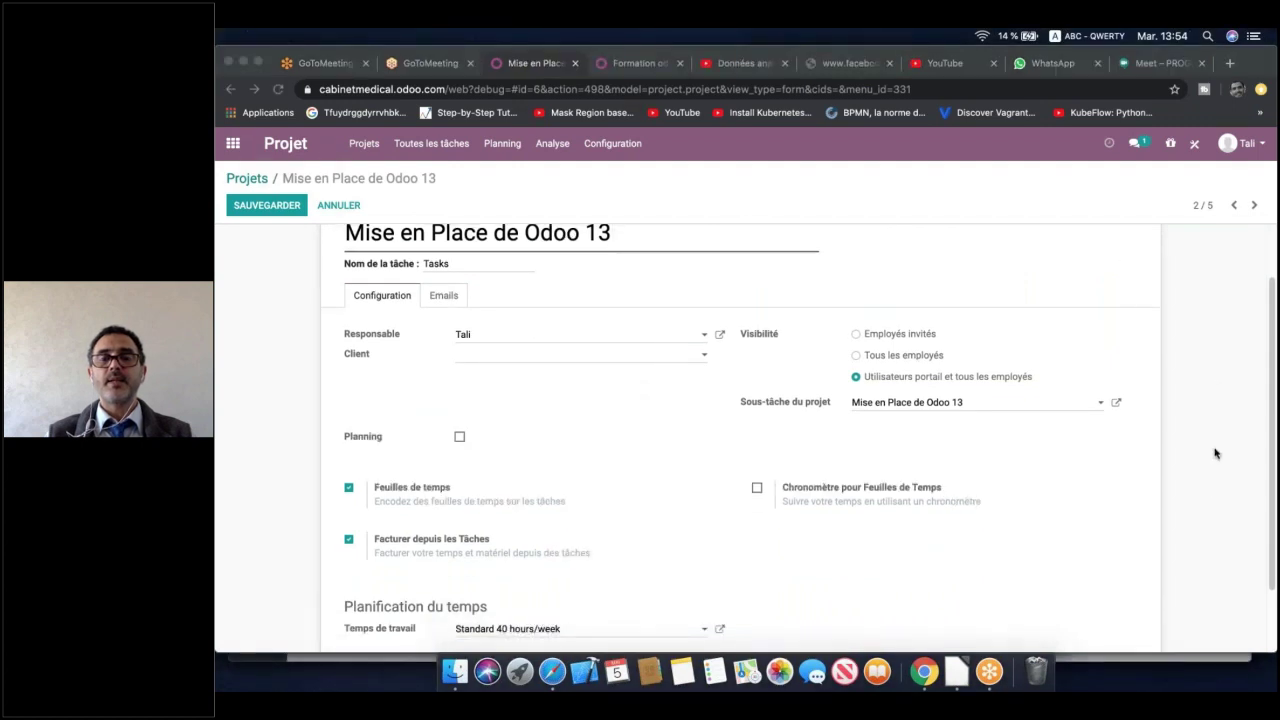
pyautogui.scroll(-2, 704, 476)
pyautogui.scroll(3, 704, 476)
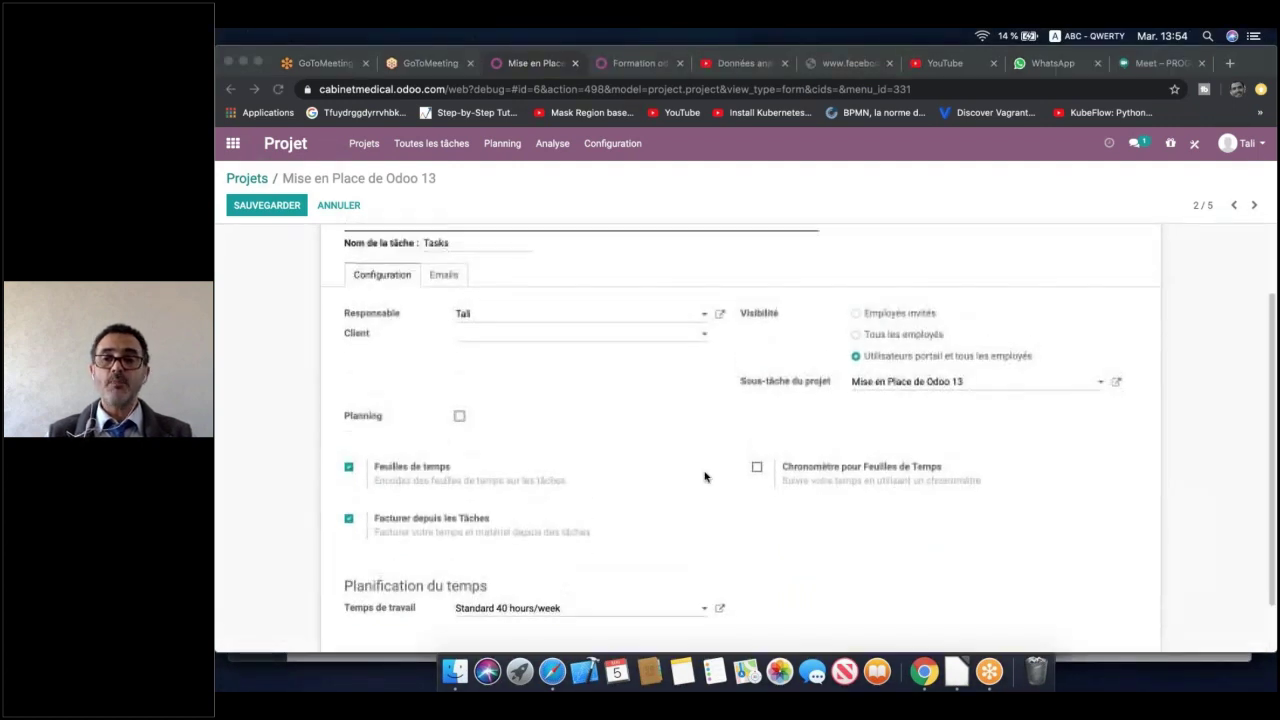
pyautogui.scroll(1, 704, 476)
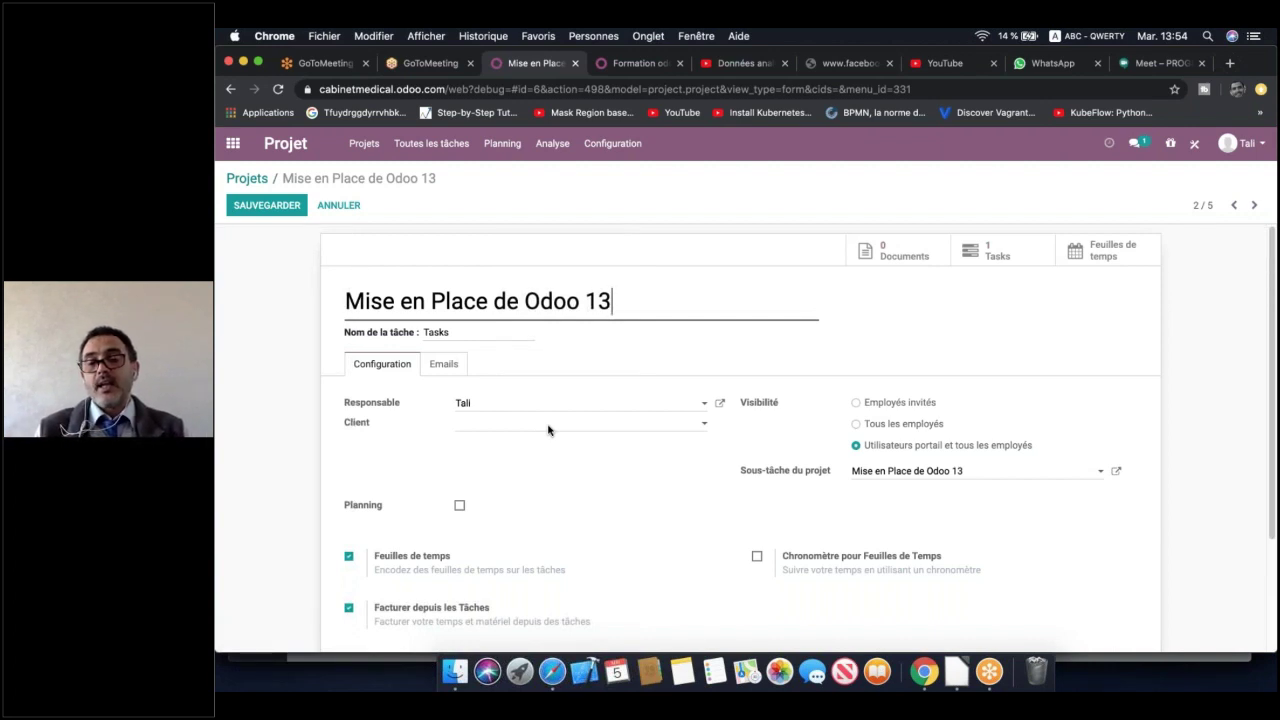
pyautogui.click(548, 430)
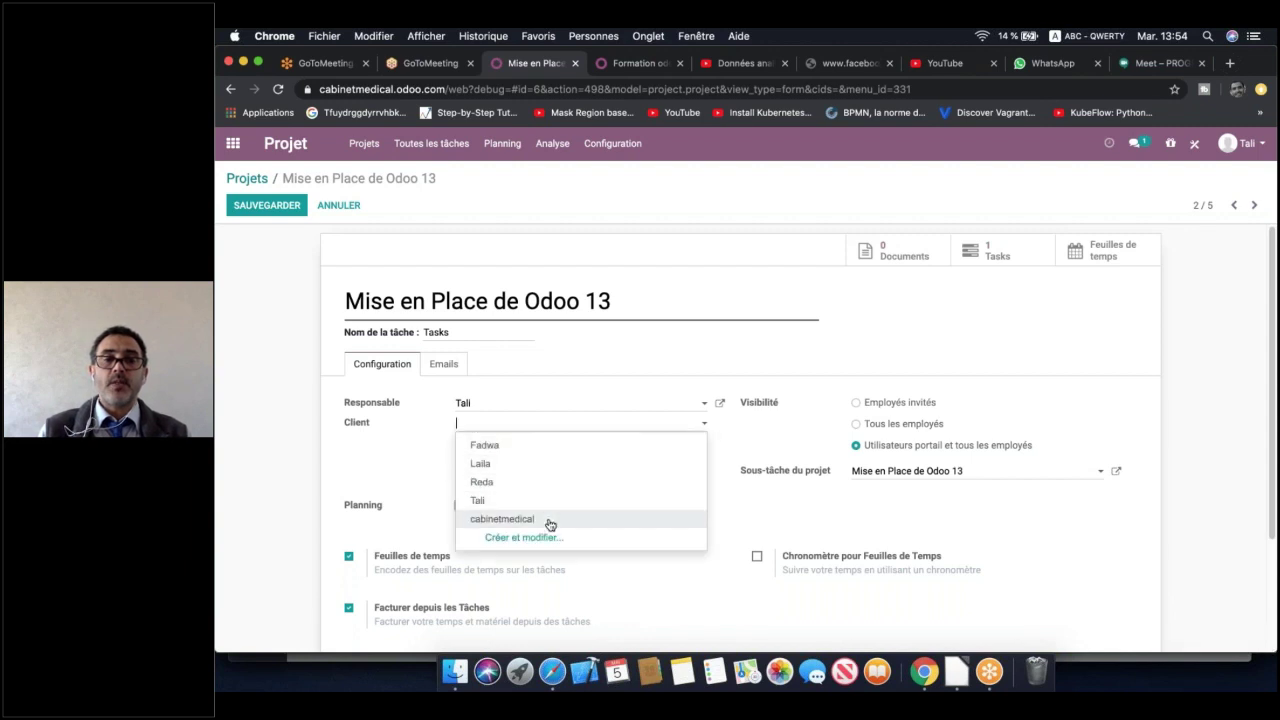
pyautogui.click(549, 520)
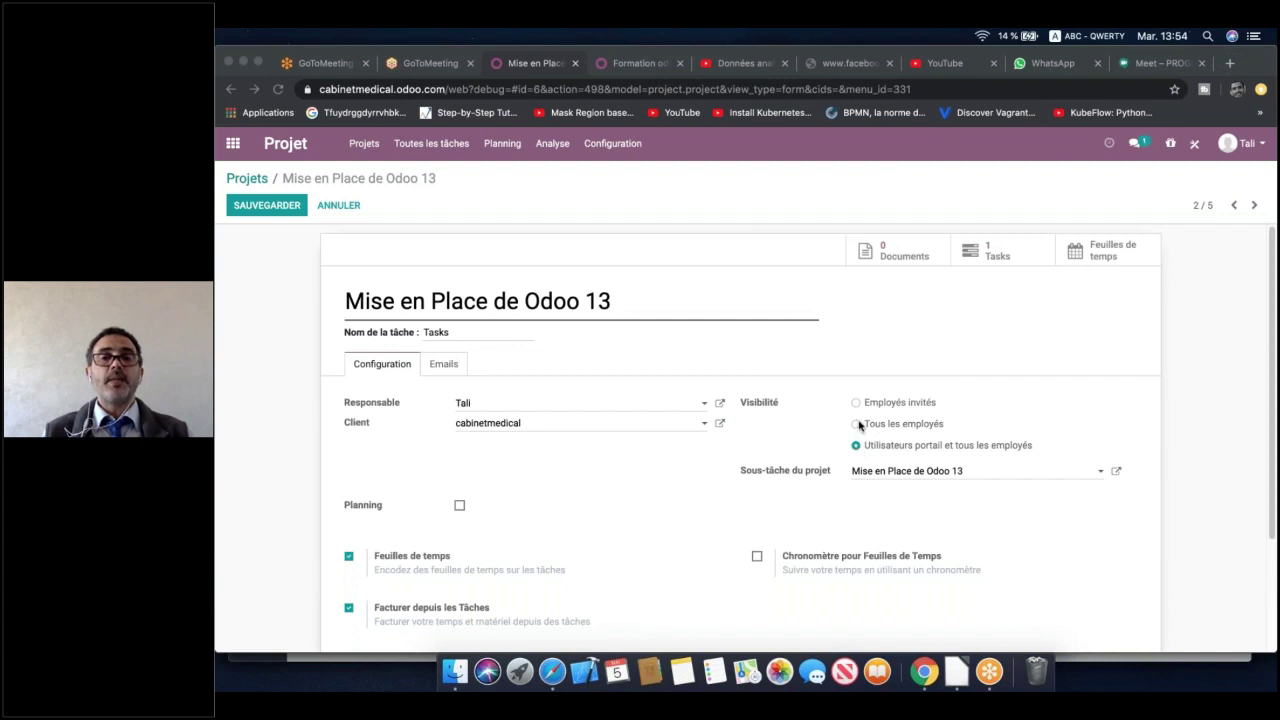
pyautogui.click(857, 424)
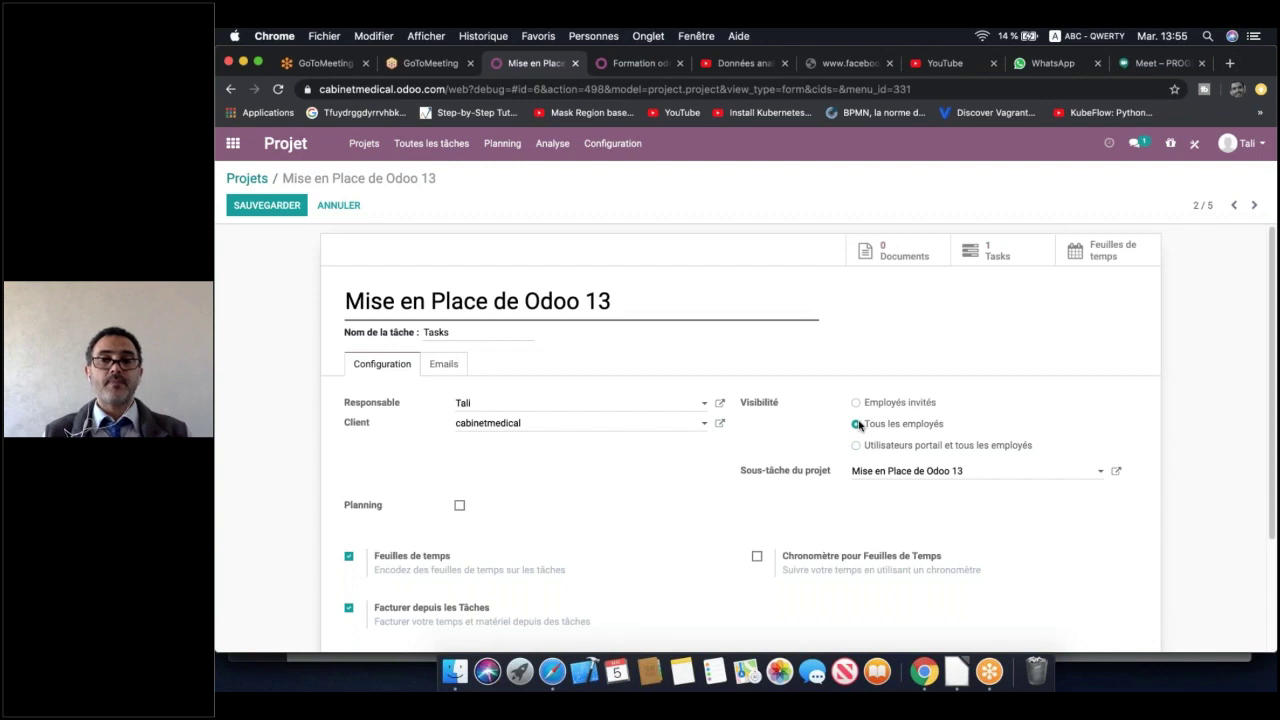
pyautogui.click(855, 403)
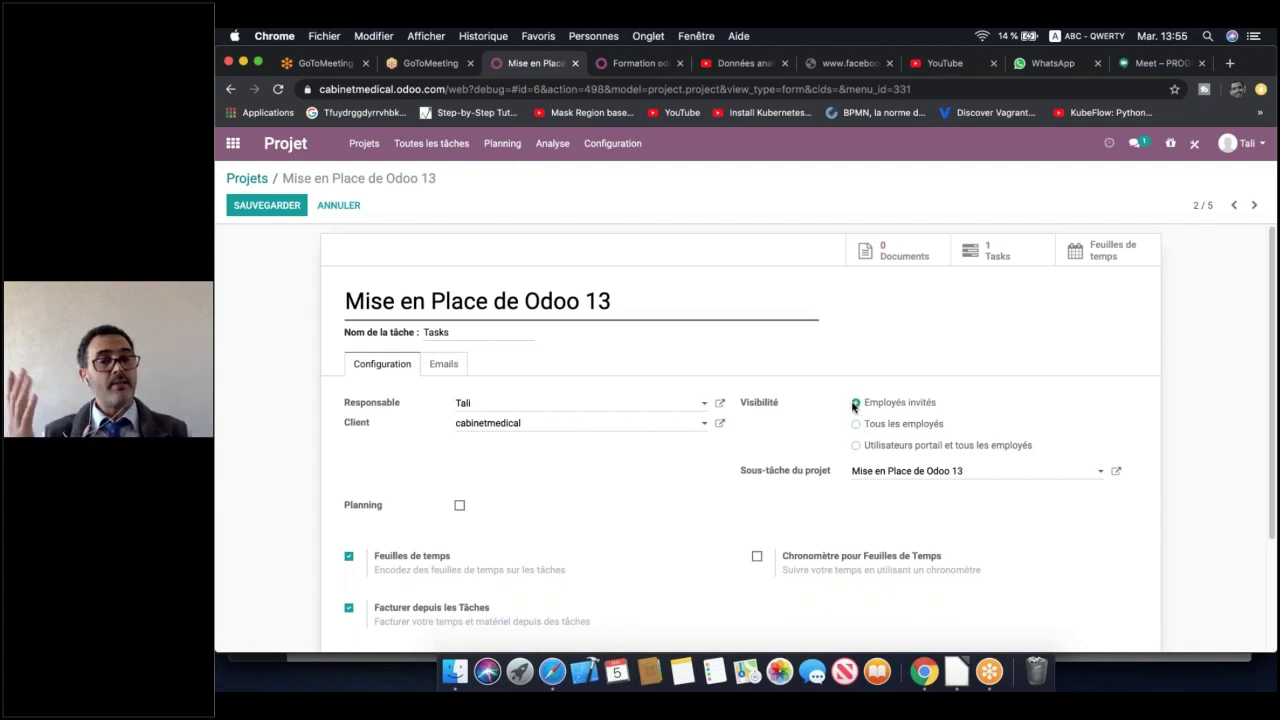
pyautogui.click(856, 450)
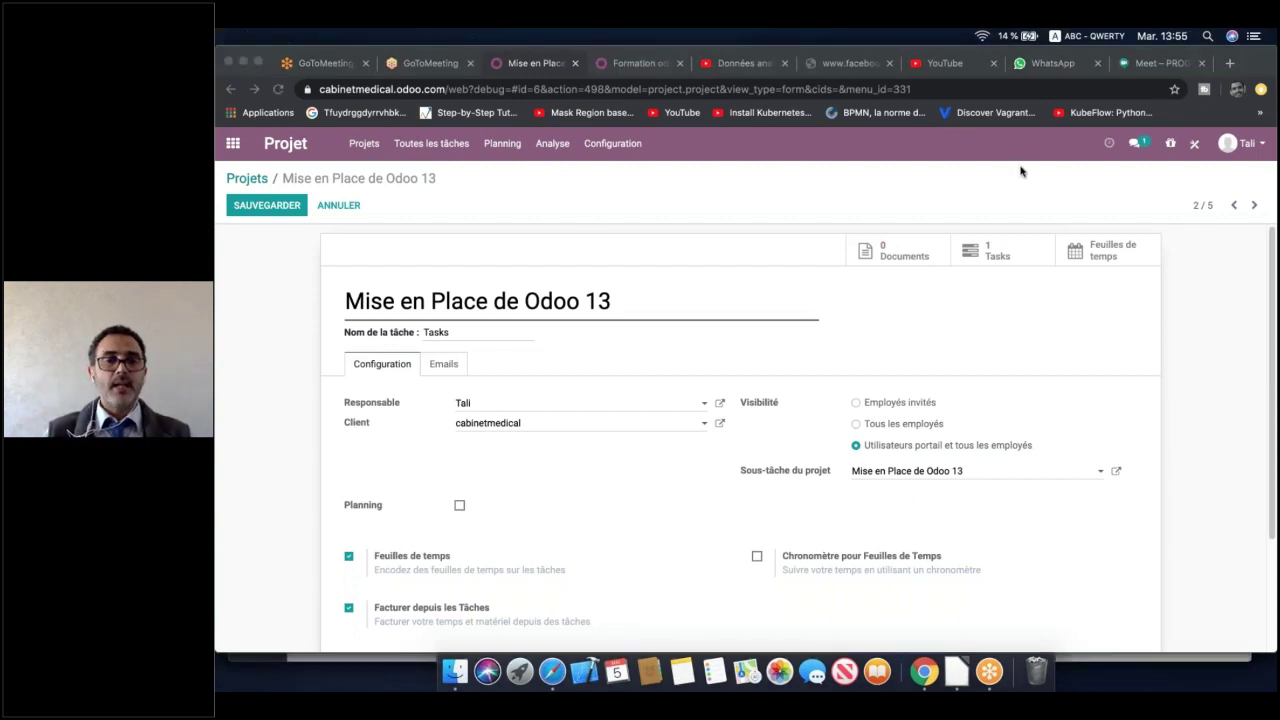
# Keep Standard 40 hours/week as the working time and save the project
pyautogui.scroll(-2, 500, 400)
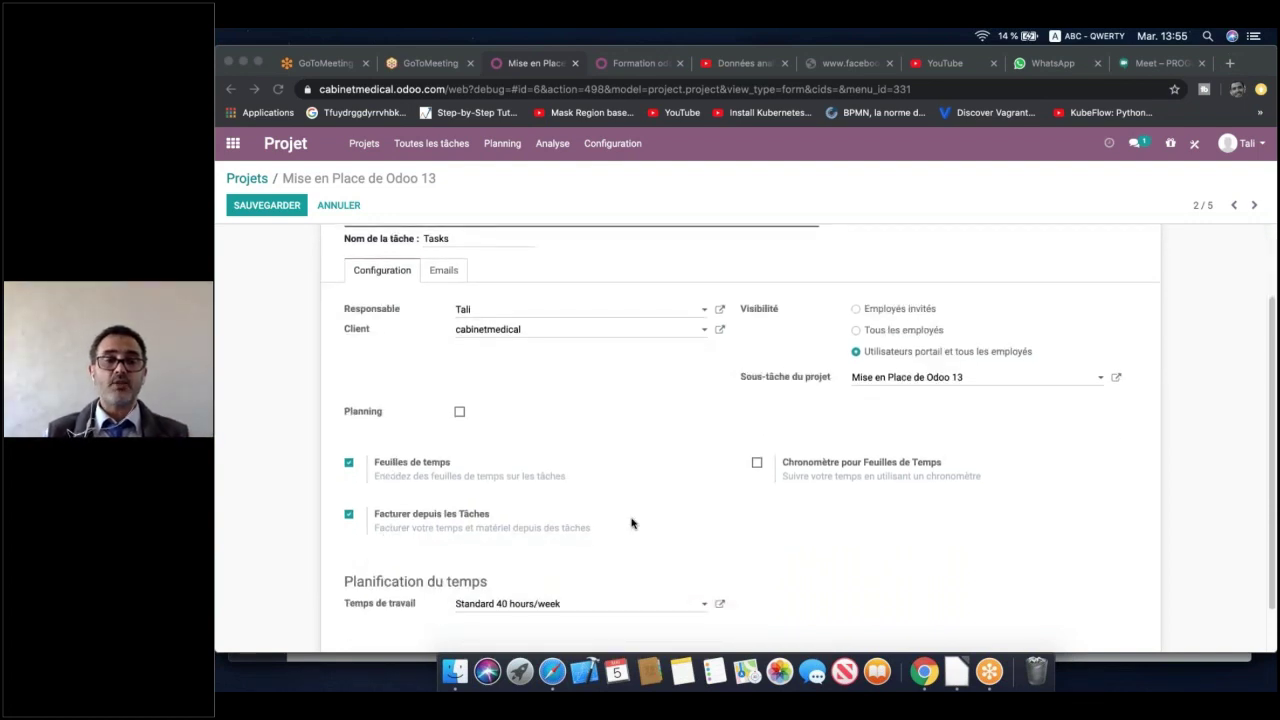
pyautogui.scroll(-1, 631, 523)
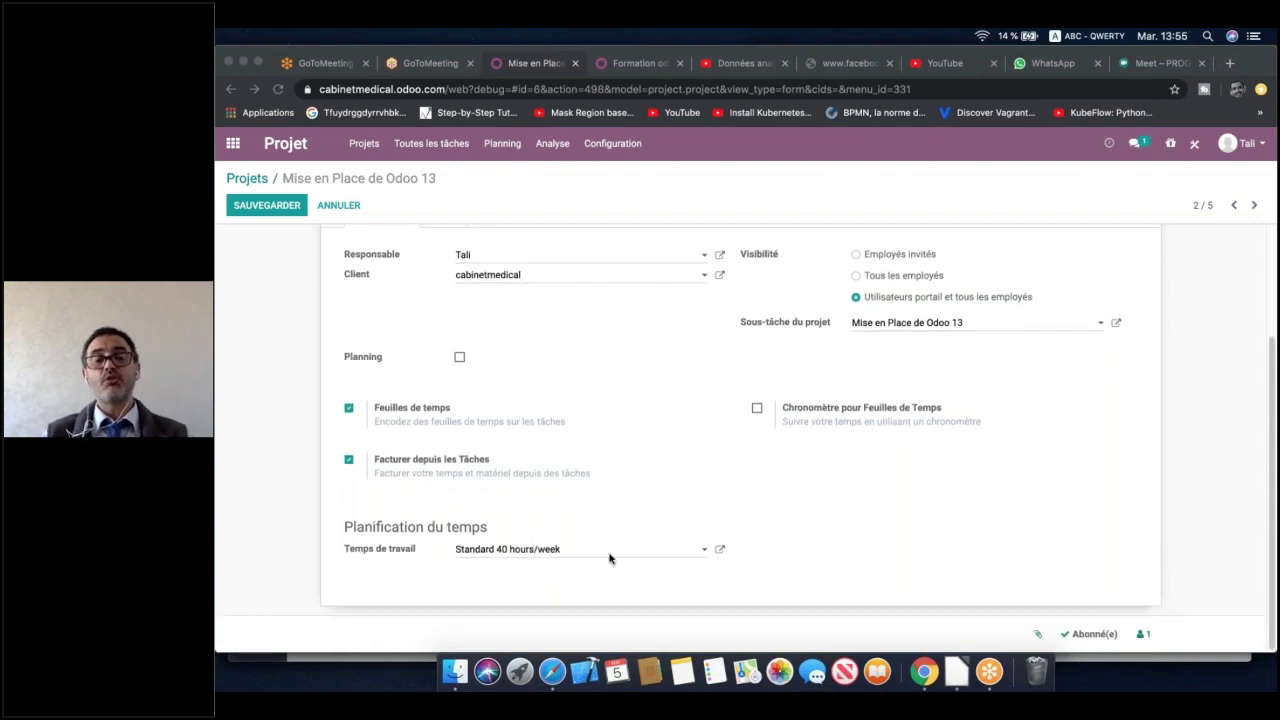
pyautogui.click(705, 553)
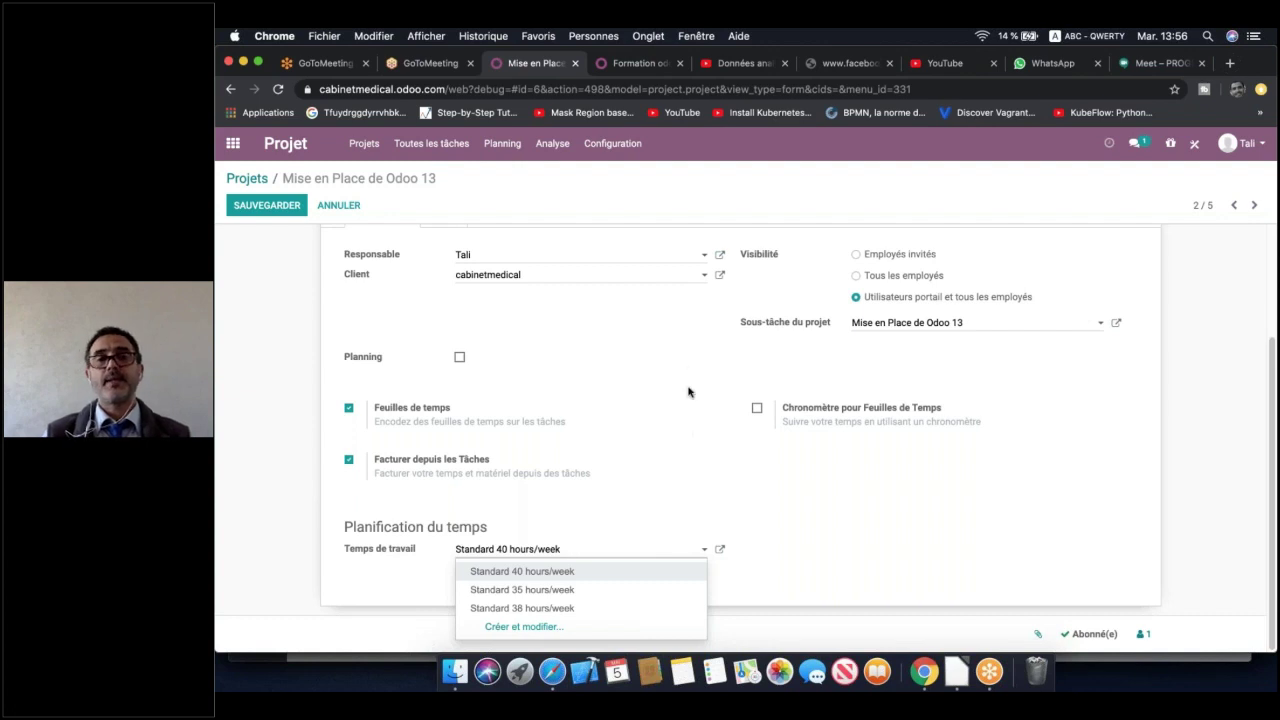
pyautogui.click(677, 355)
pyautogui.scroll(3, 677, 355)
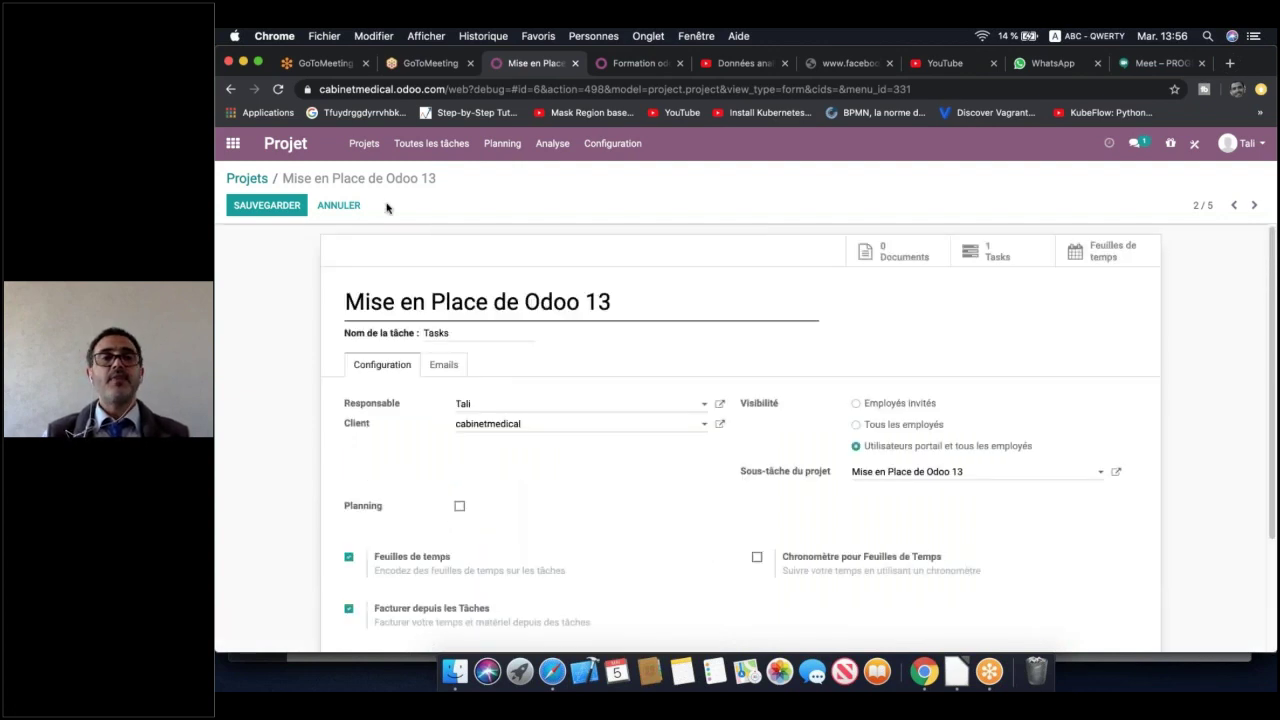
pyautogui.click(266, 205)
# On the Mise en Place de Odoo 13 board, draft a 'Gestion de vente' task in Analyse fonctionnelle with an assignee
pyautogui.click(247, 178)
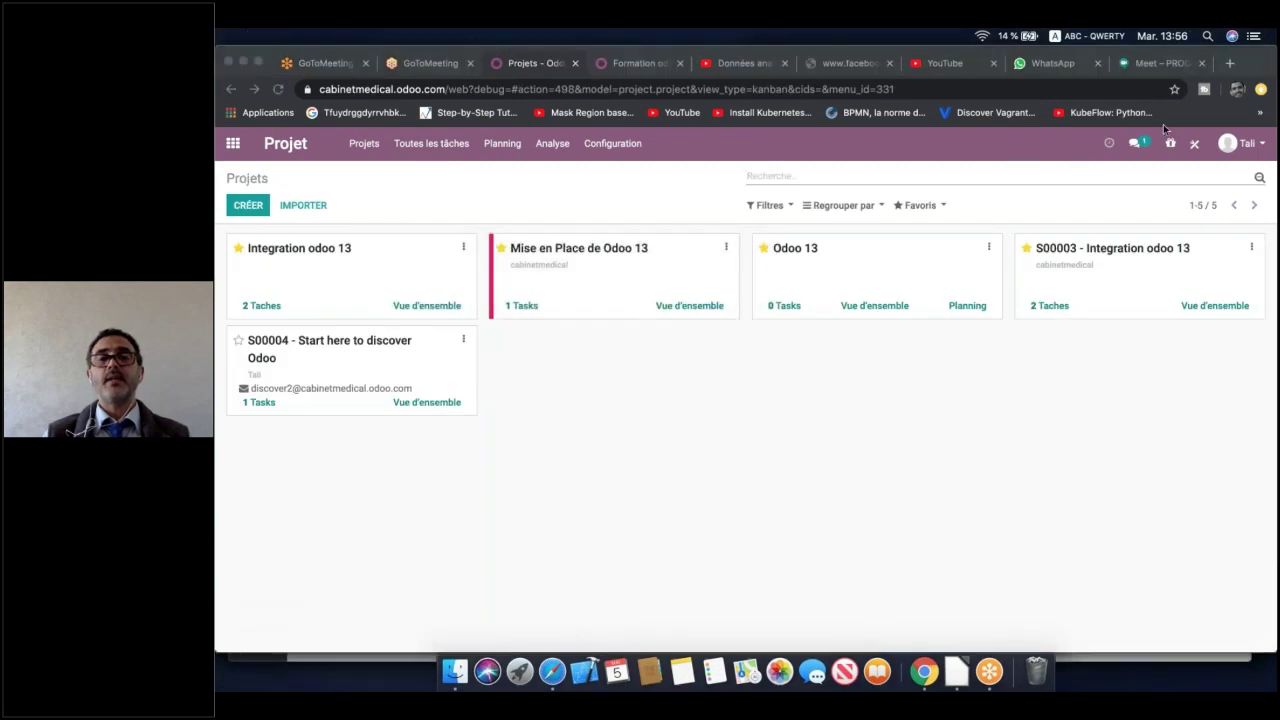
pyautogui.click(622, 287)
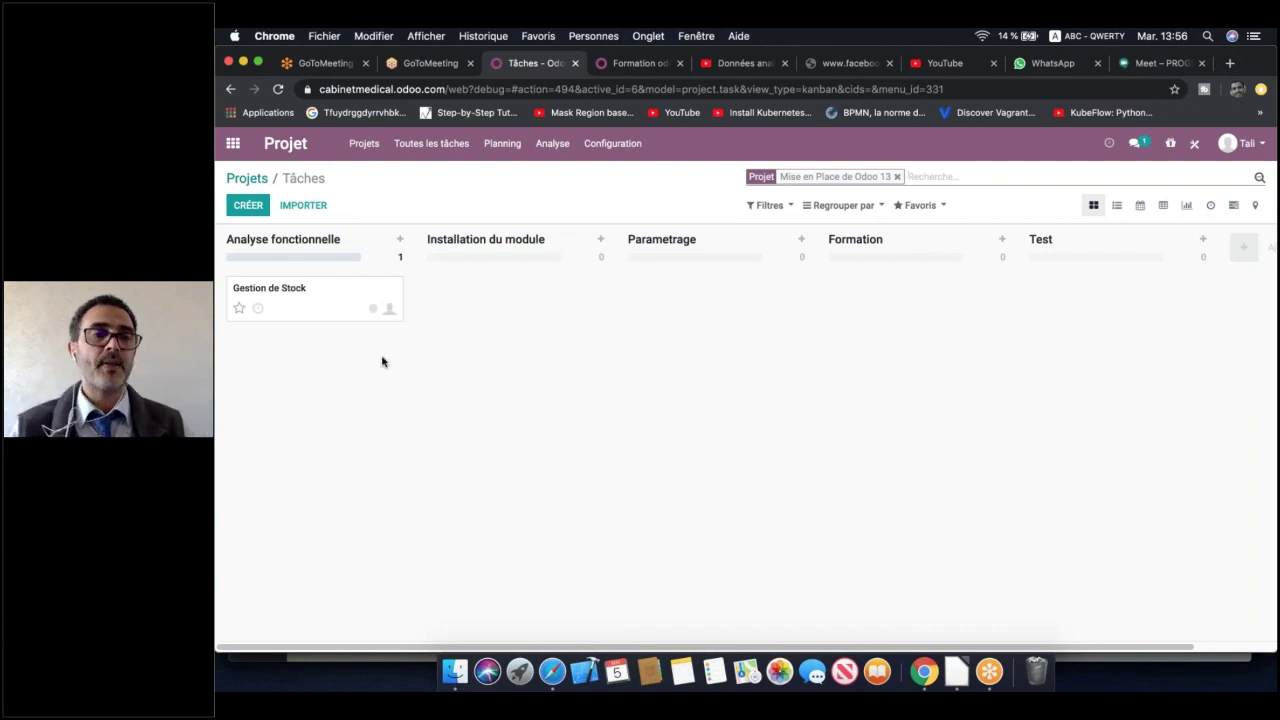
pyautogui.click(400, 242)
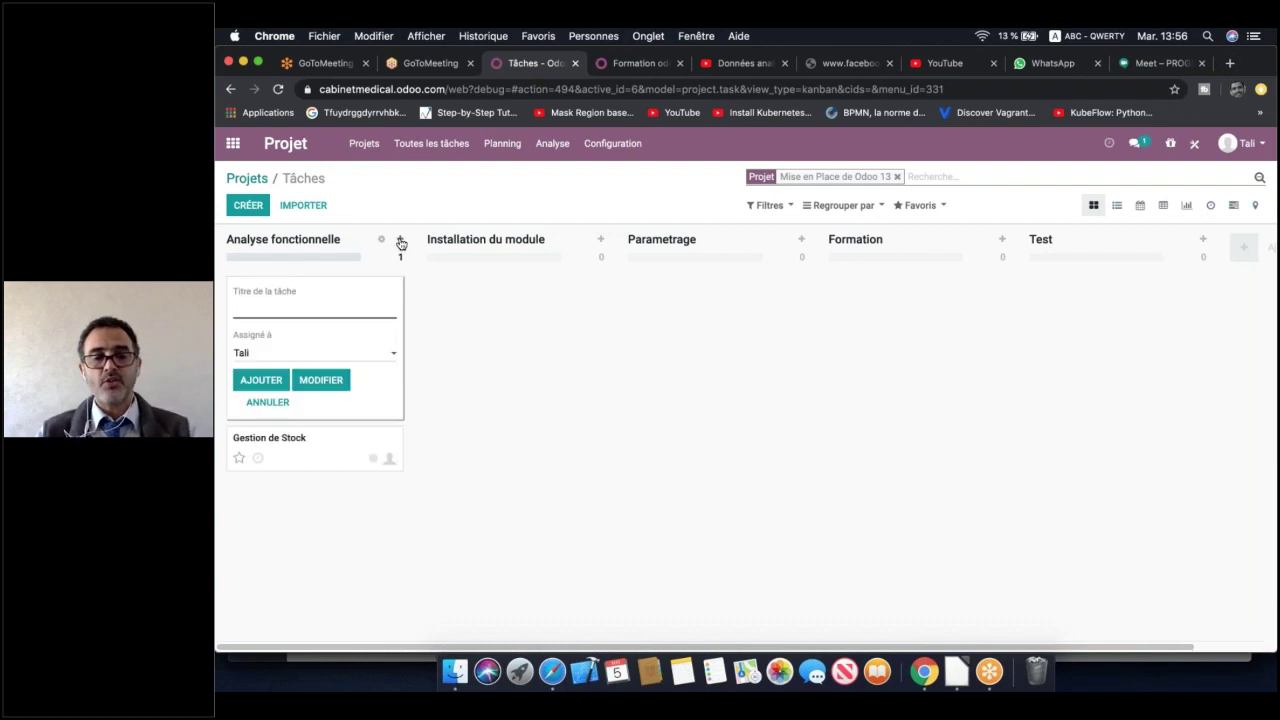
pyautogui.write('Gestion de v')
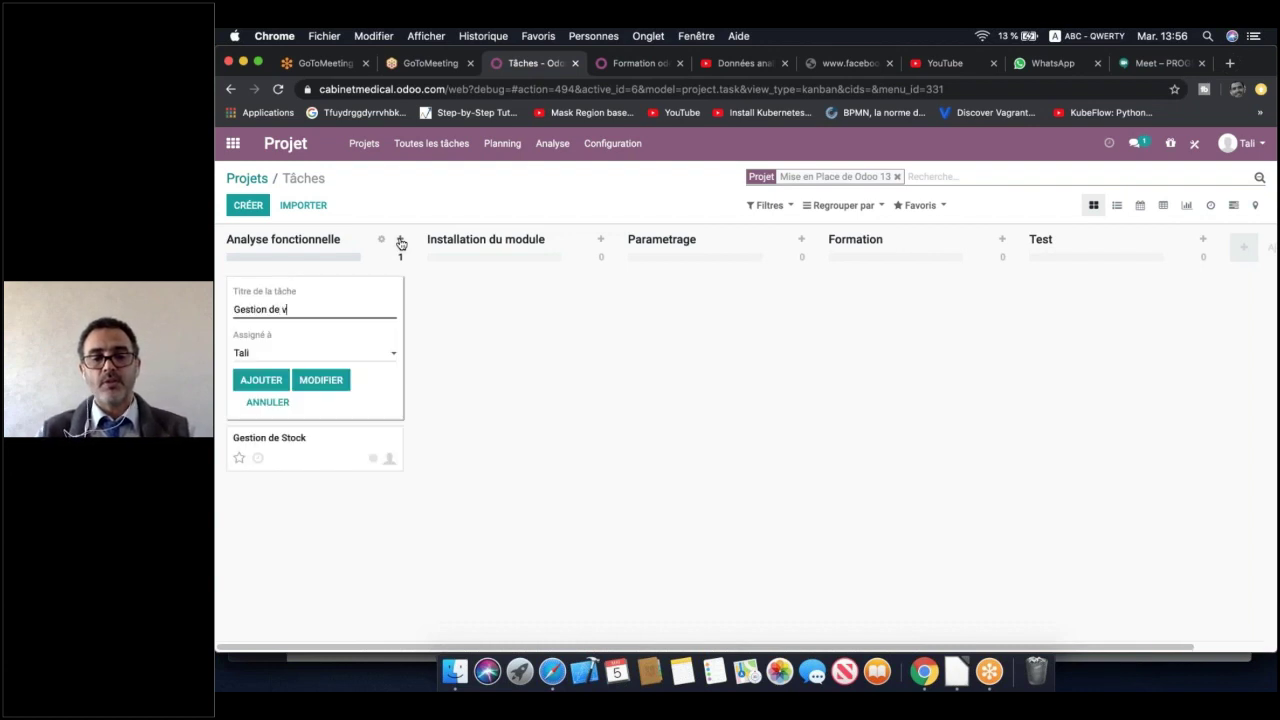
pyautogui.write('ente')
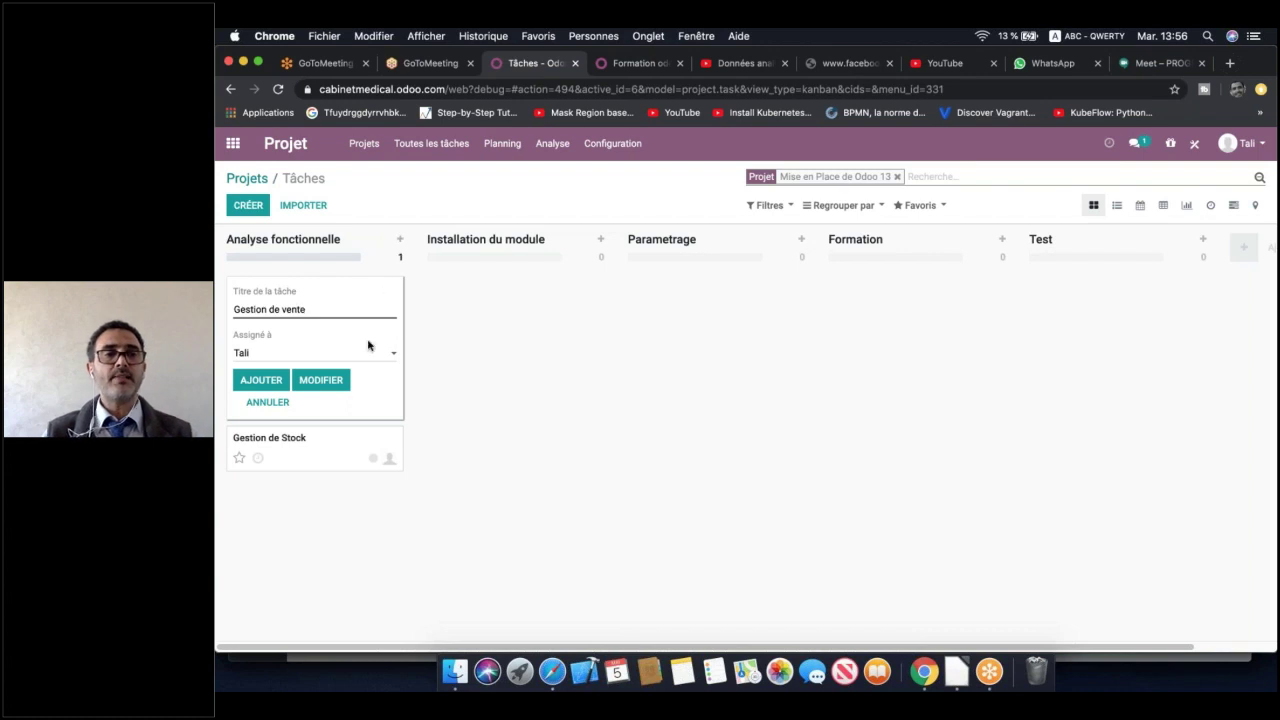
pyautogui.click(371, 357)
pyautogui.click(372, 359)
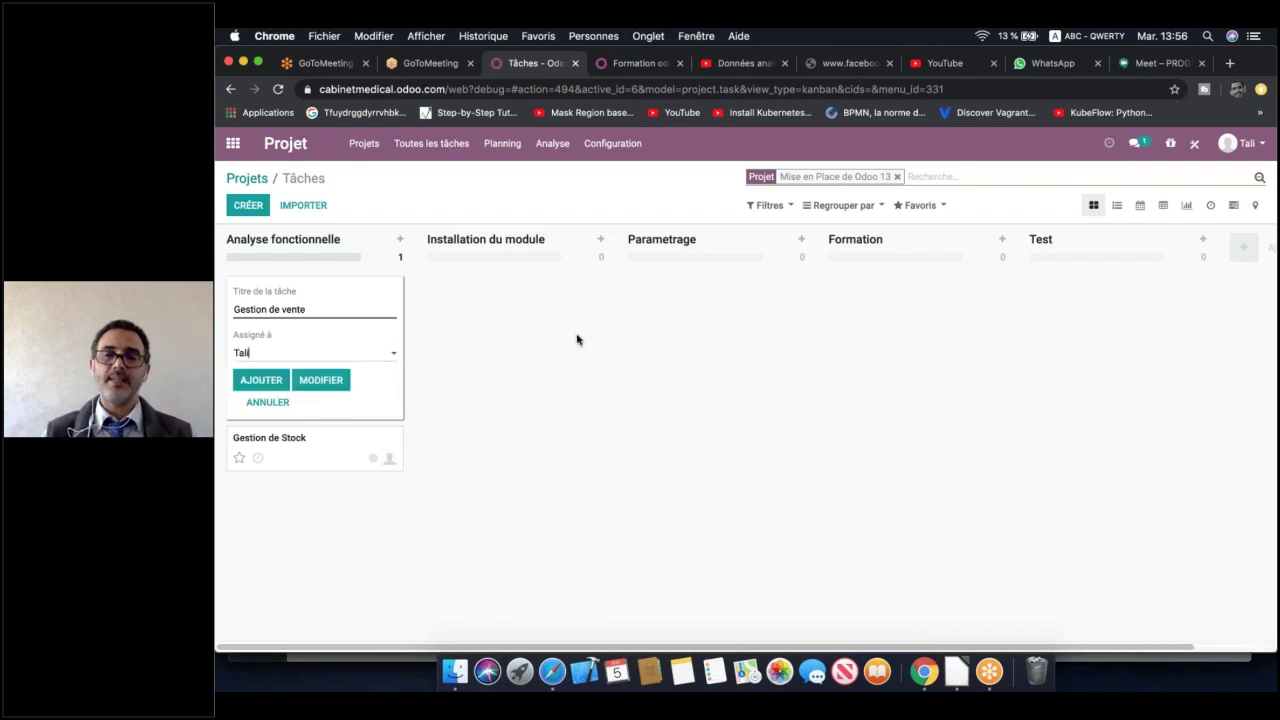
pyautogui.click(380, 352)
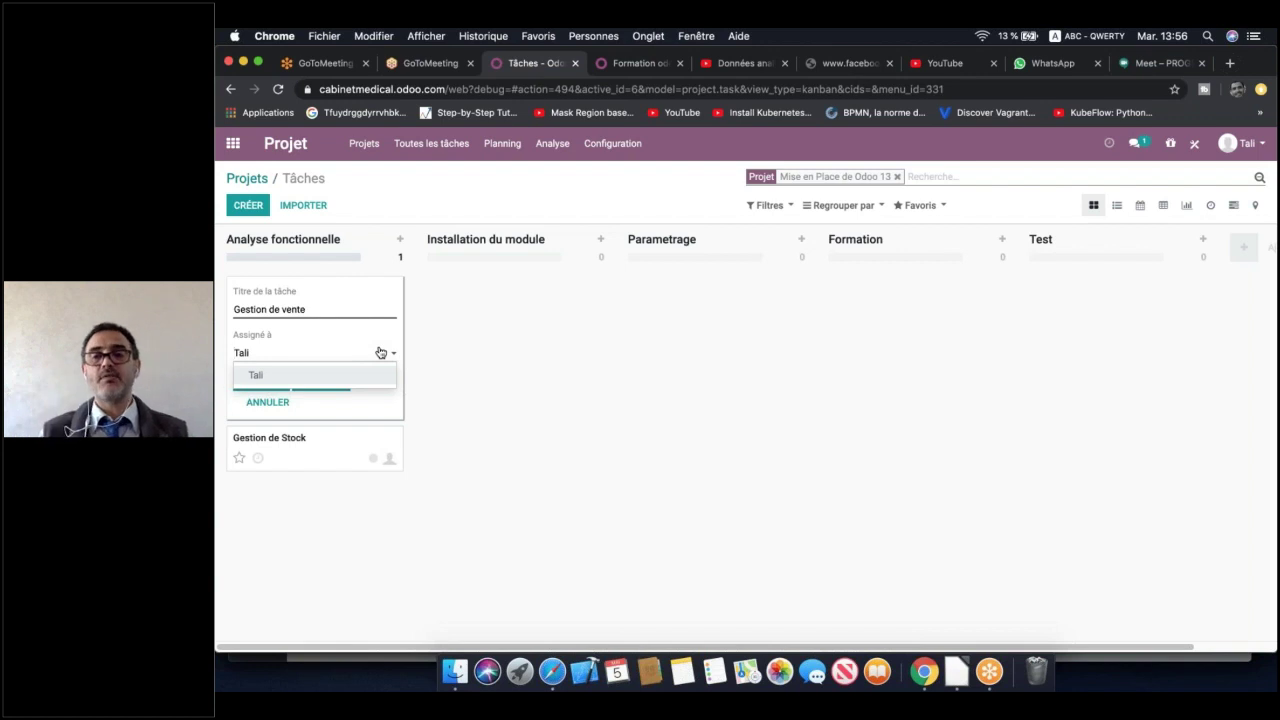
pyautogui.click(457, 283)
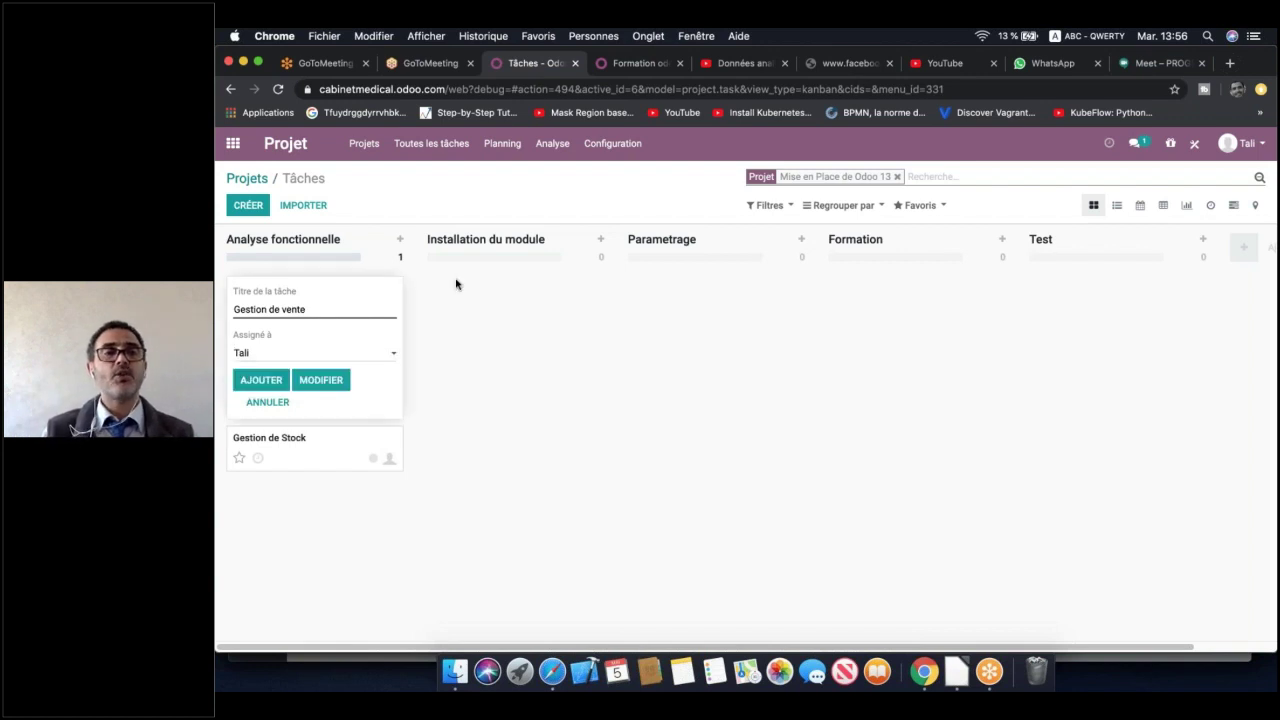
# In Employés, clear the Medecin filter and open the first employee's record
pyautogui.click(238, 156)
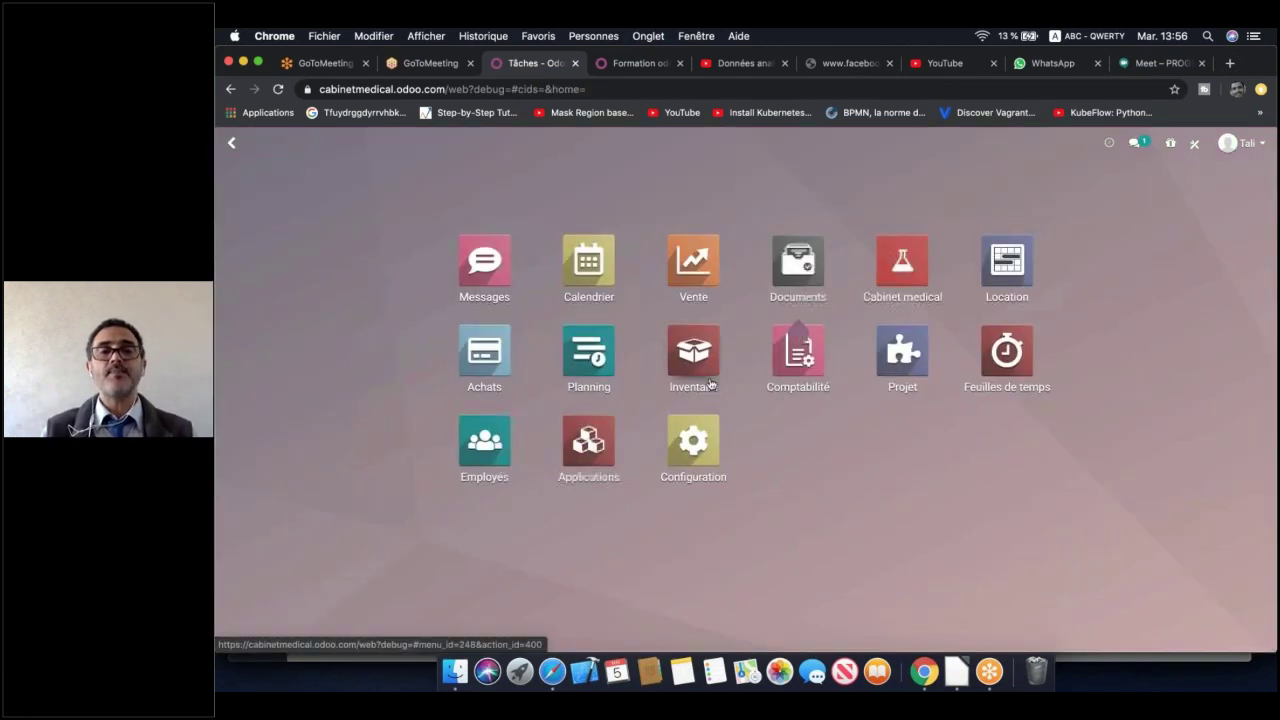
pyautogui.click(490, 441)
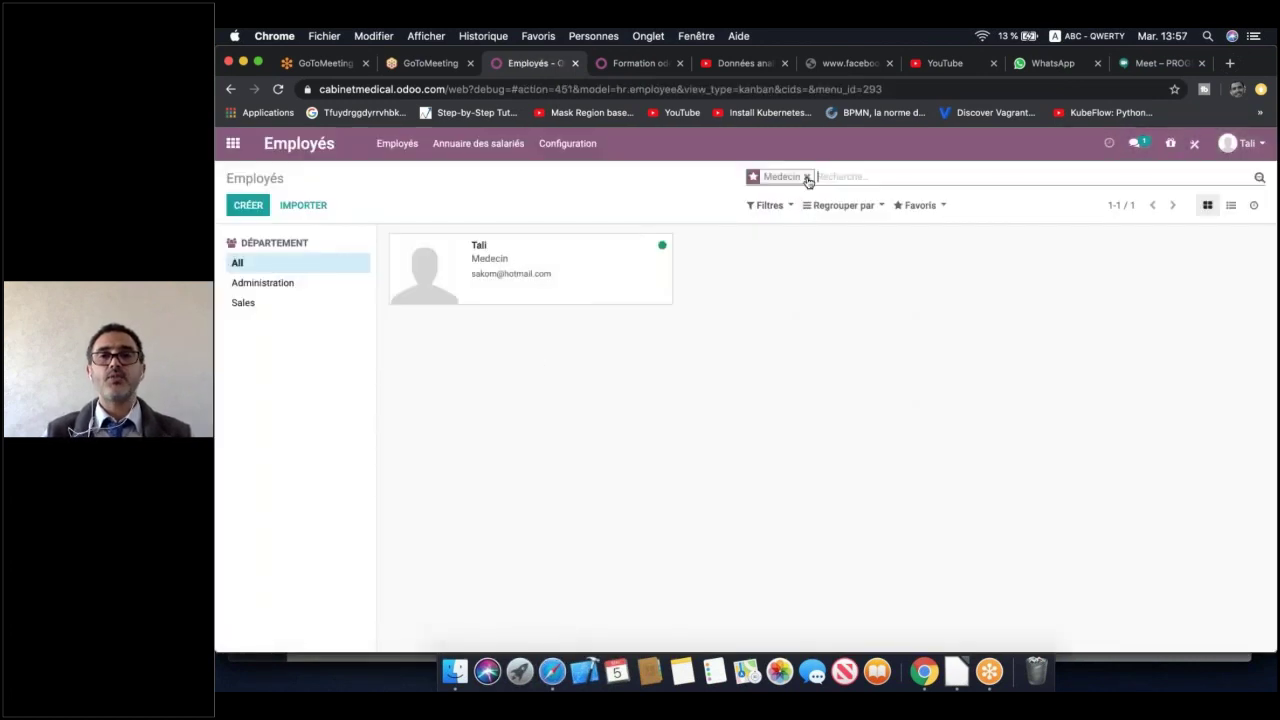
pyautogui.click(806, 176)
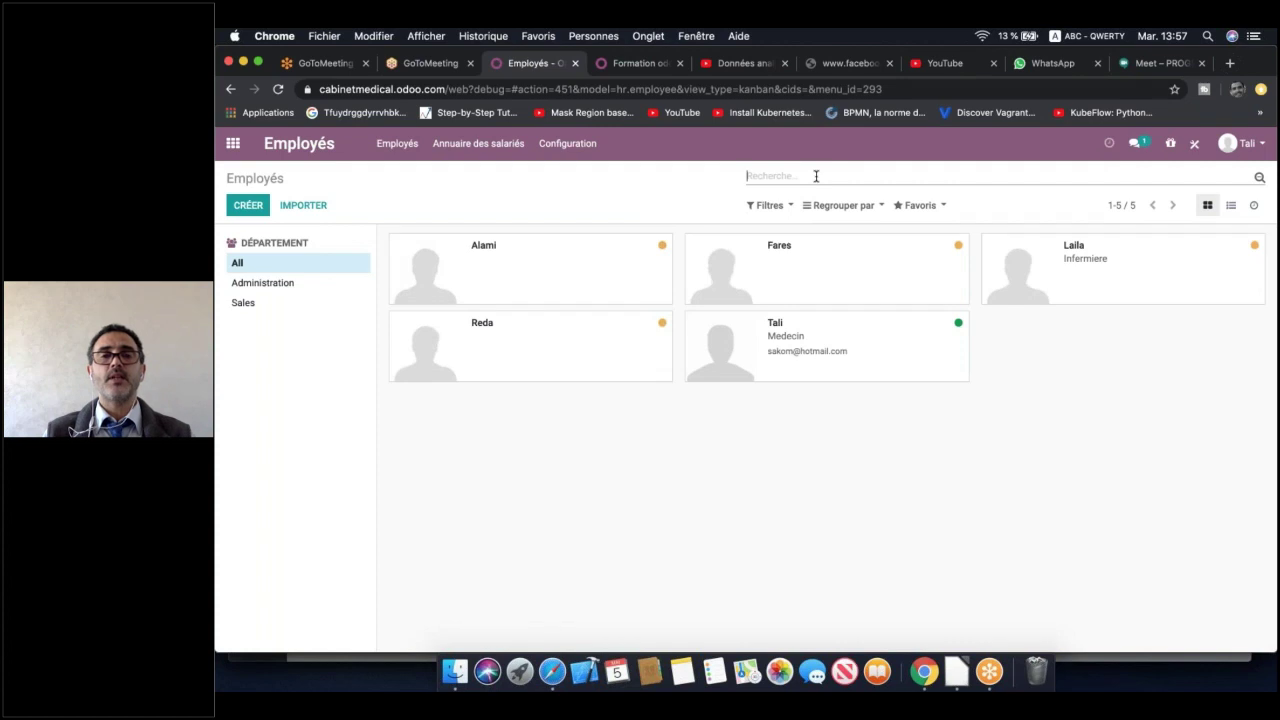
pyautogui.click(620, 269)
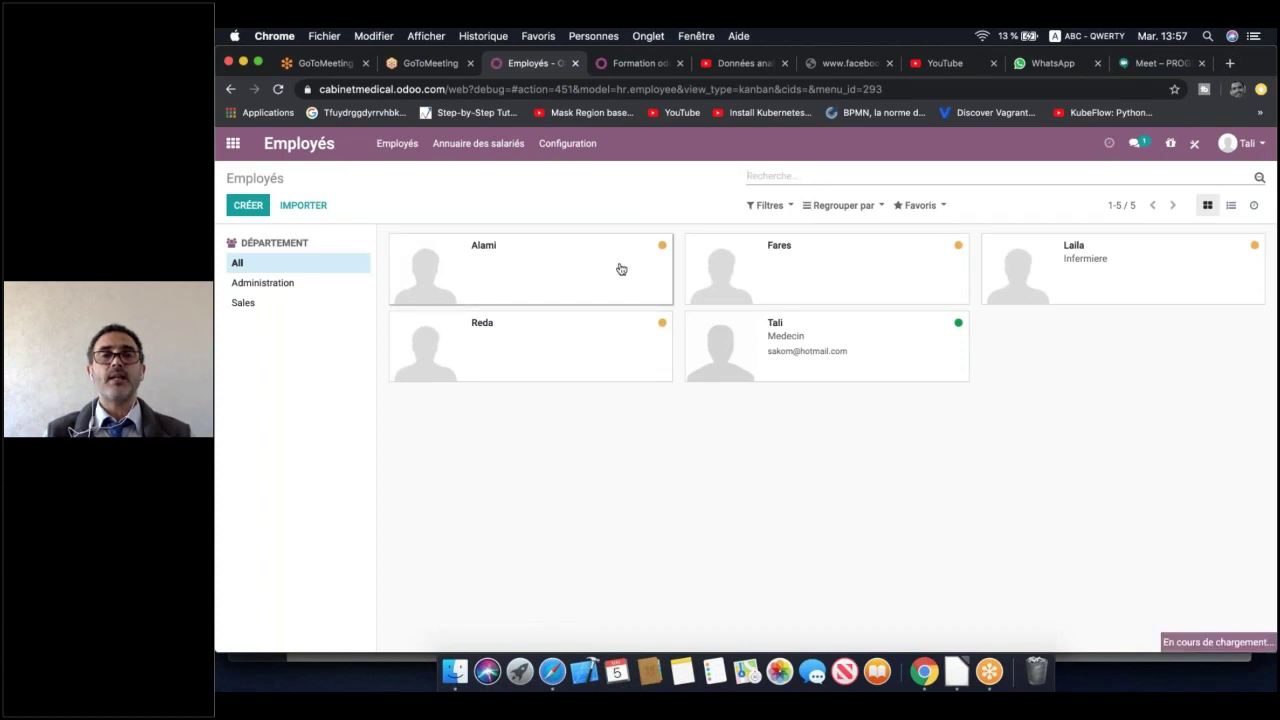
# Edit the record and enter the employee's name in Utilisateur lié under Paramètres RH
pyautogui.click(255, 205)
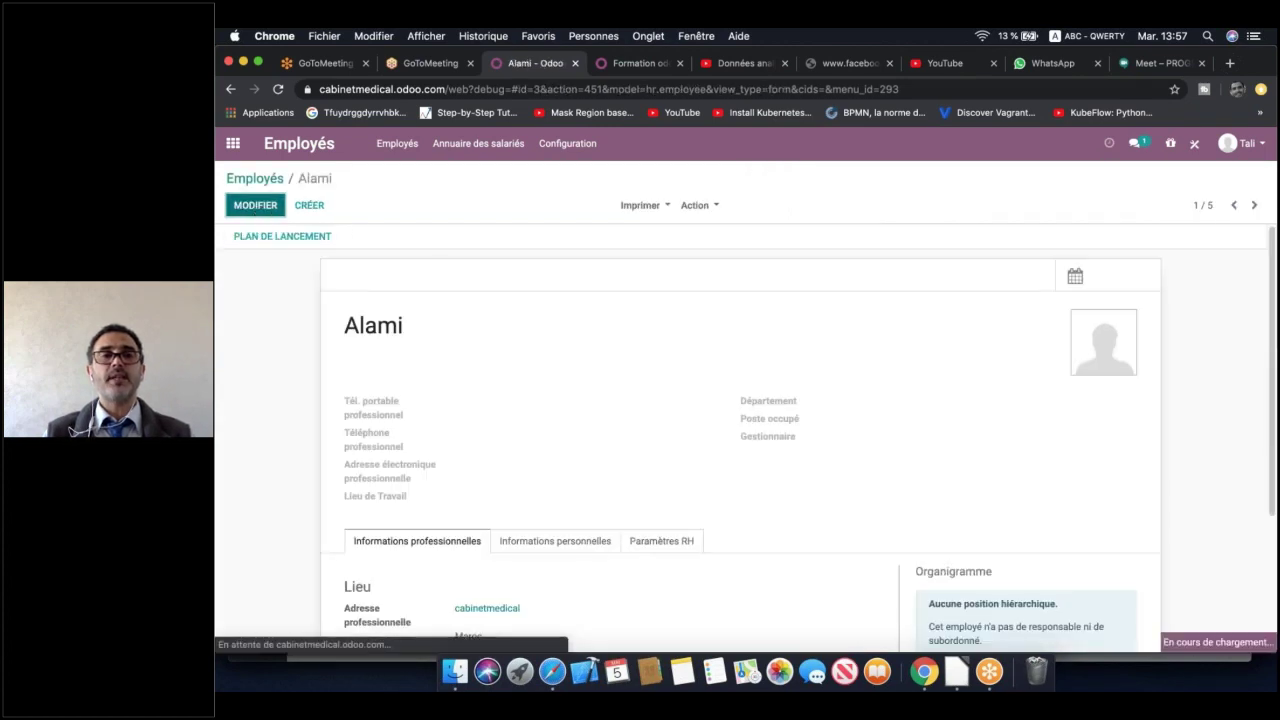
pyautogui.scroll(-5, 563, 394)
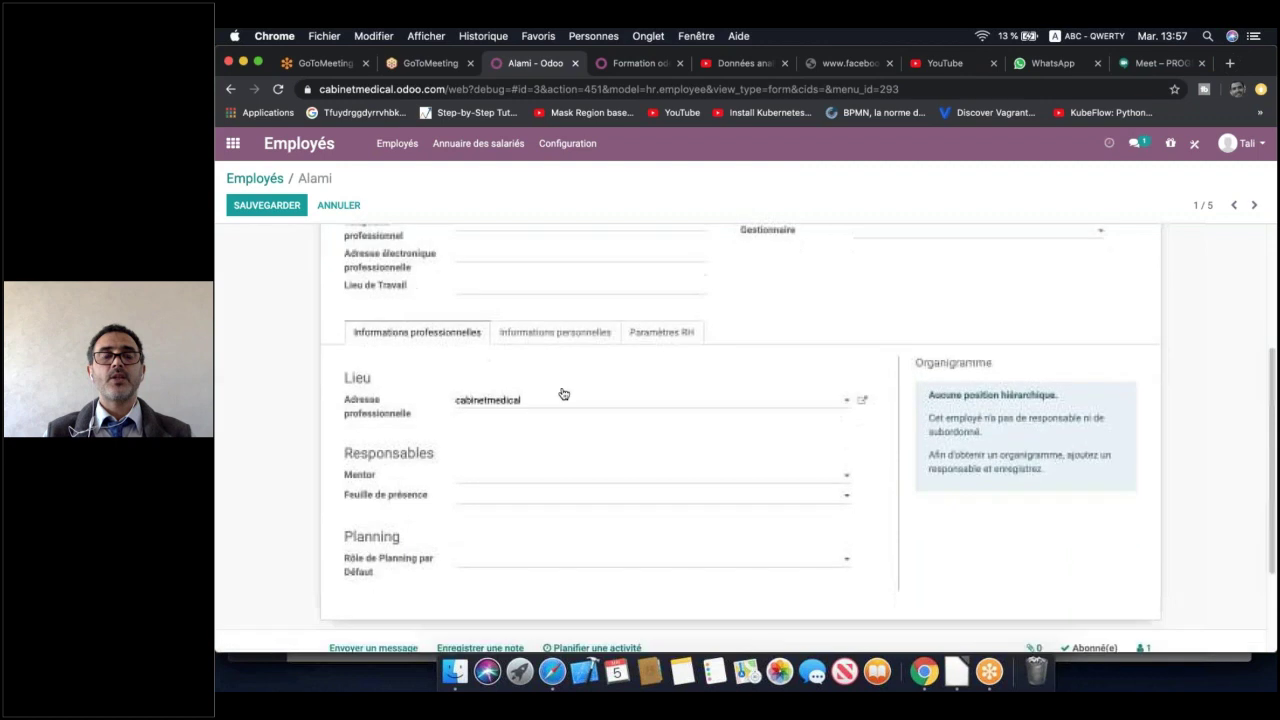
pyautogui.click(661, 326)
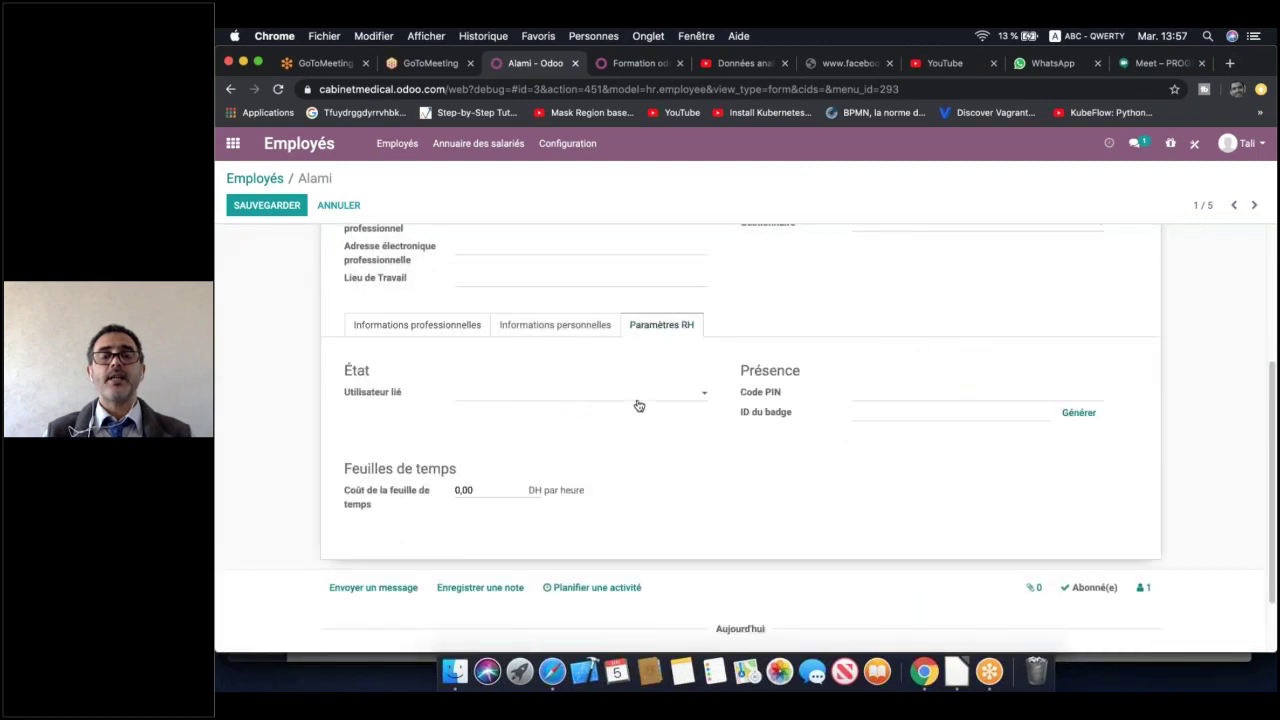
pyautogui.click(598, 392)
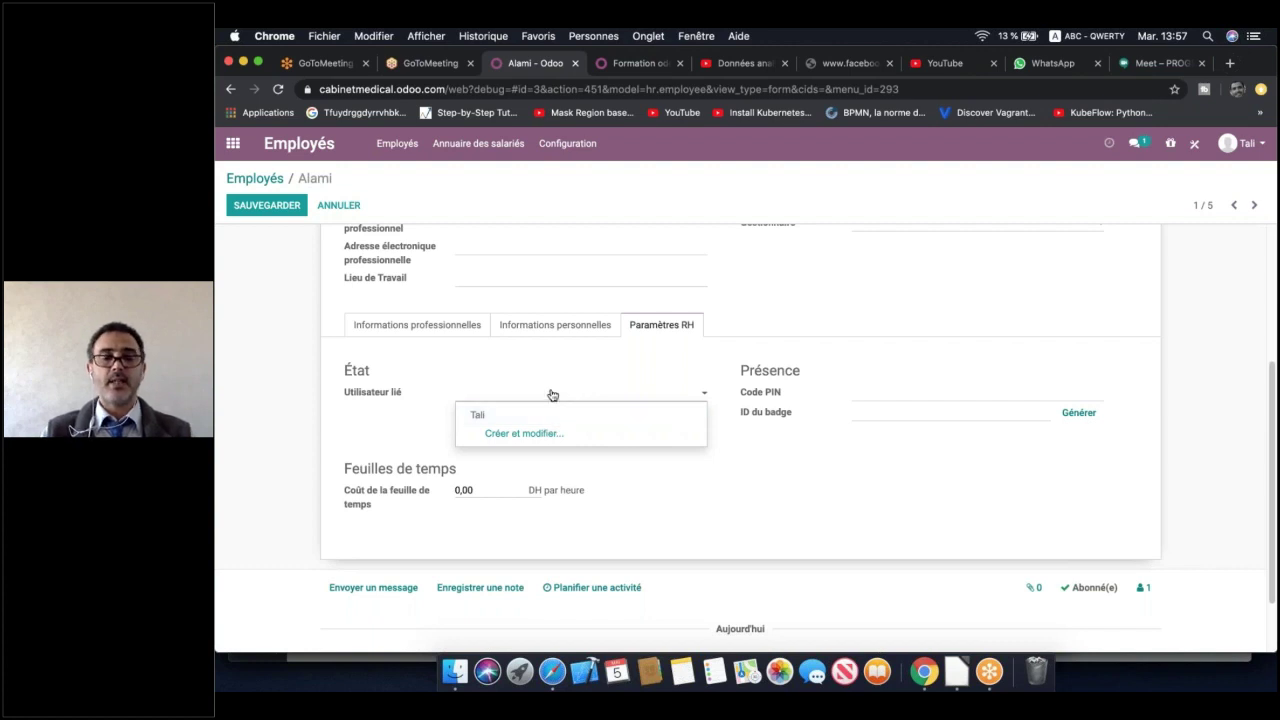
pyautogui.write('Alami')
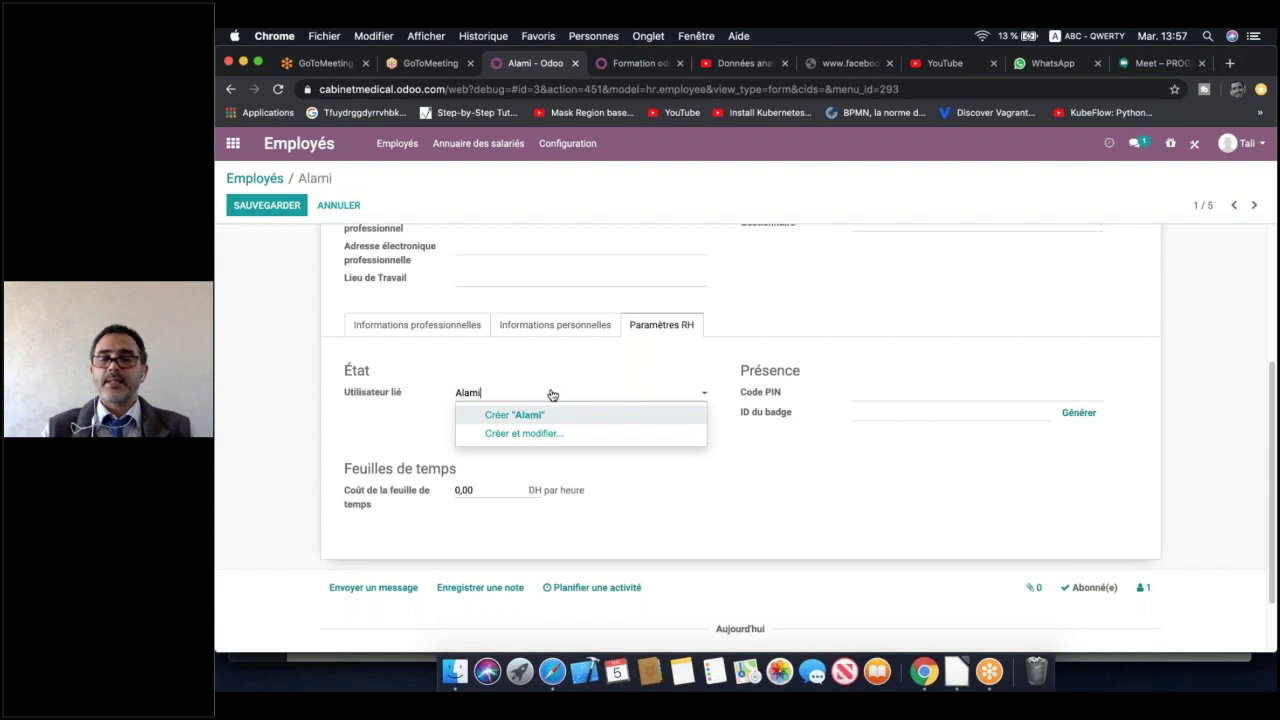
# Create the new linked user with the employee's e-mail address and save the employee record
pyautogui.click(555, 433)
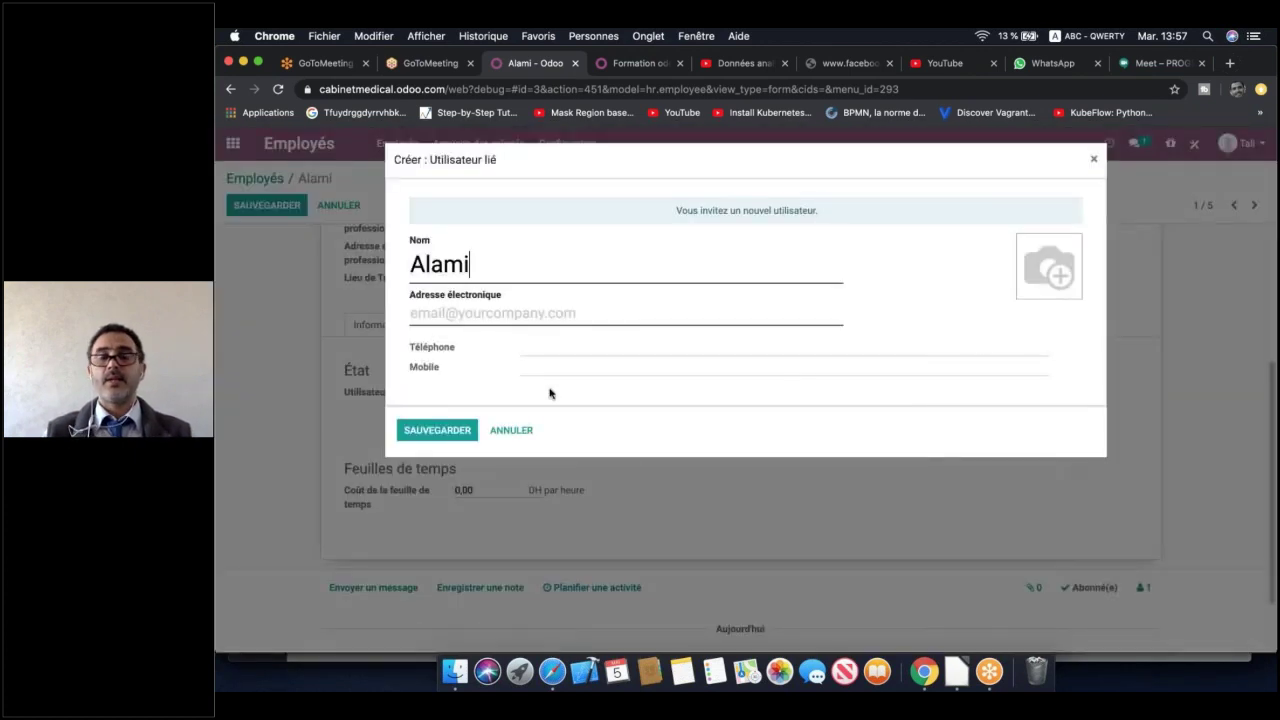
pyautogui.click(545, 303)
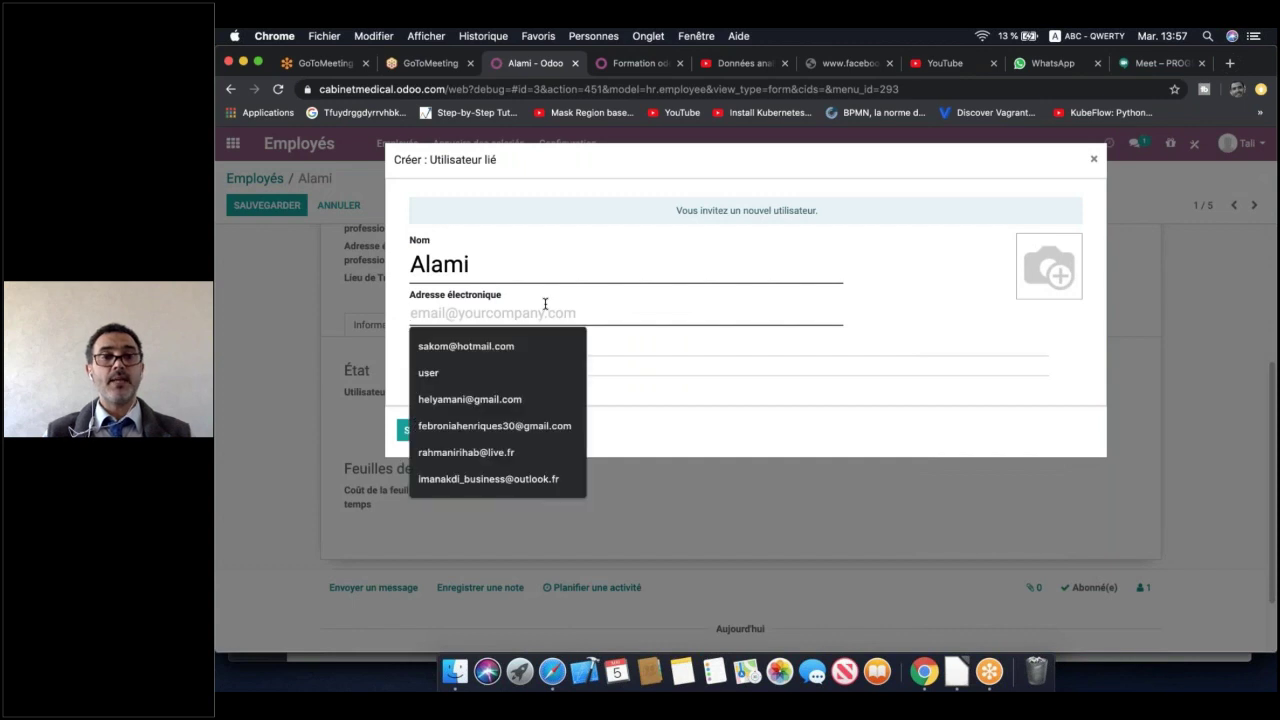
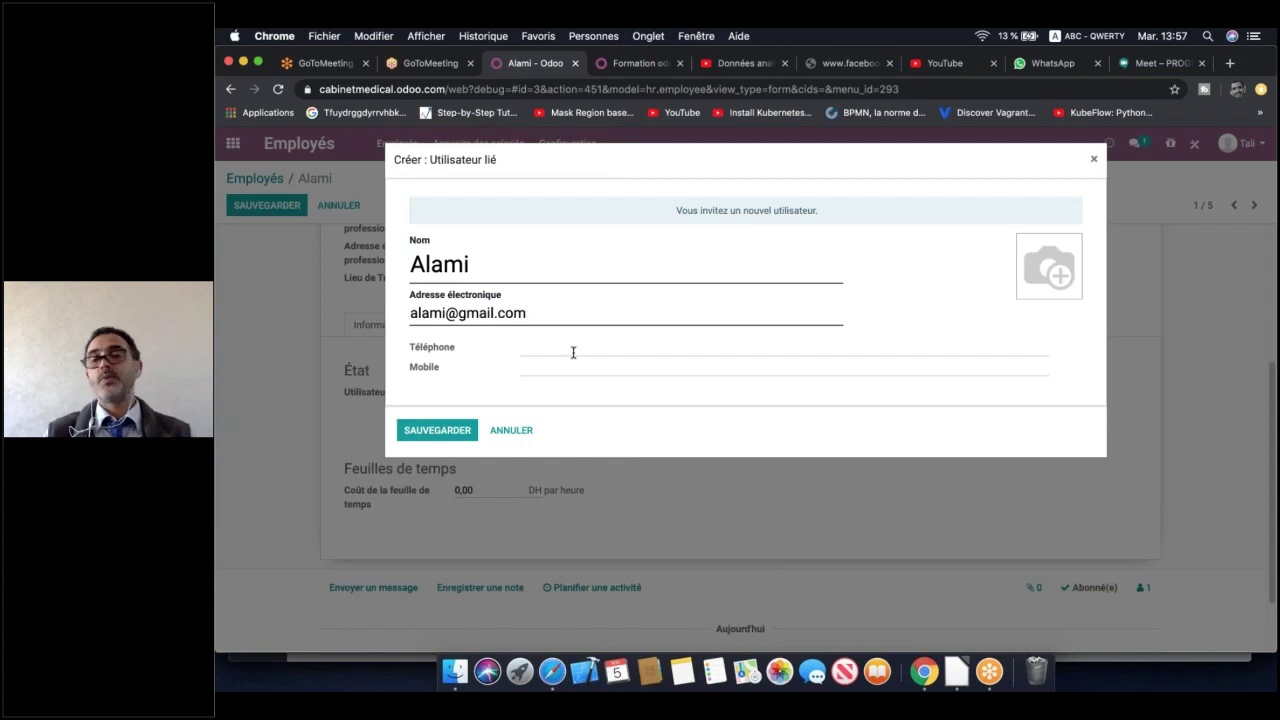
pyautogui.click(458, 432)
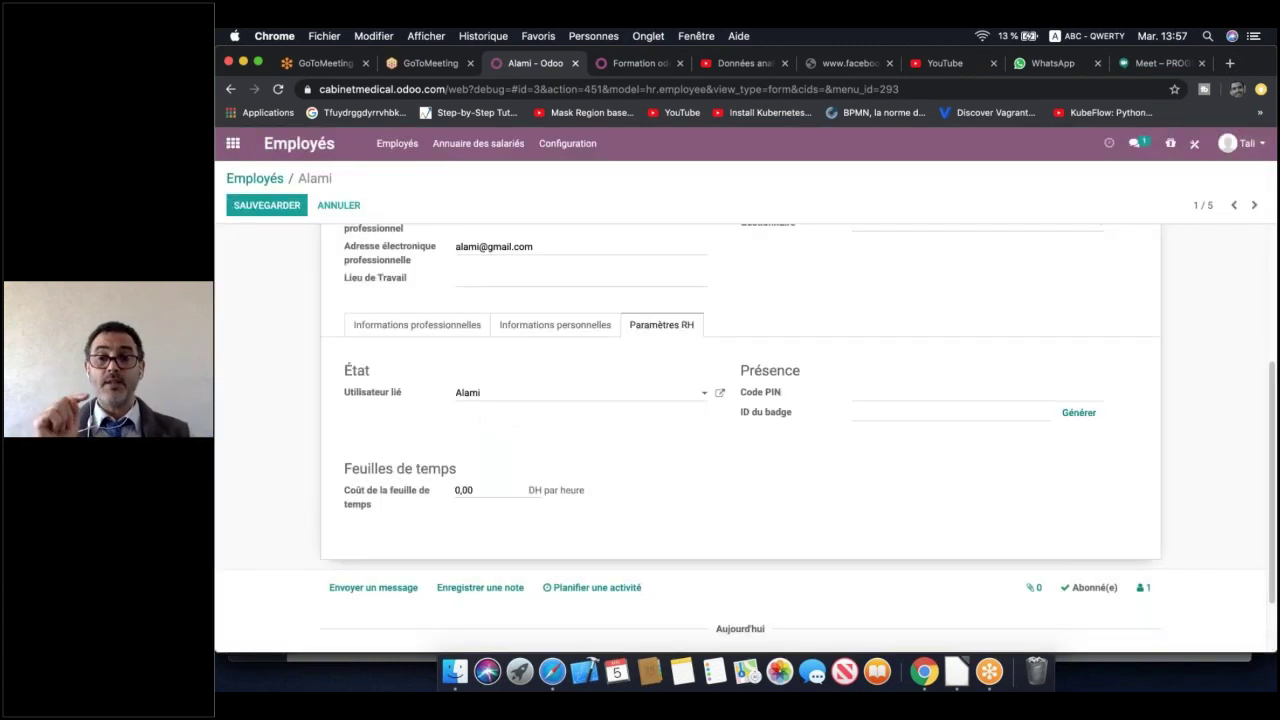
pyautogui.click(300, 210)
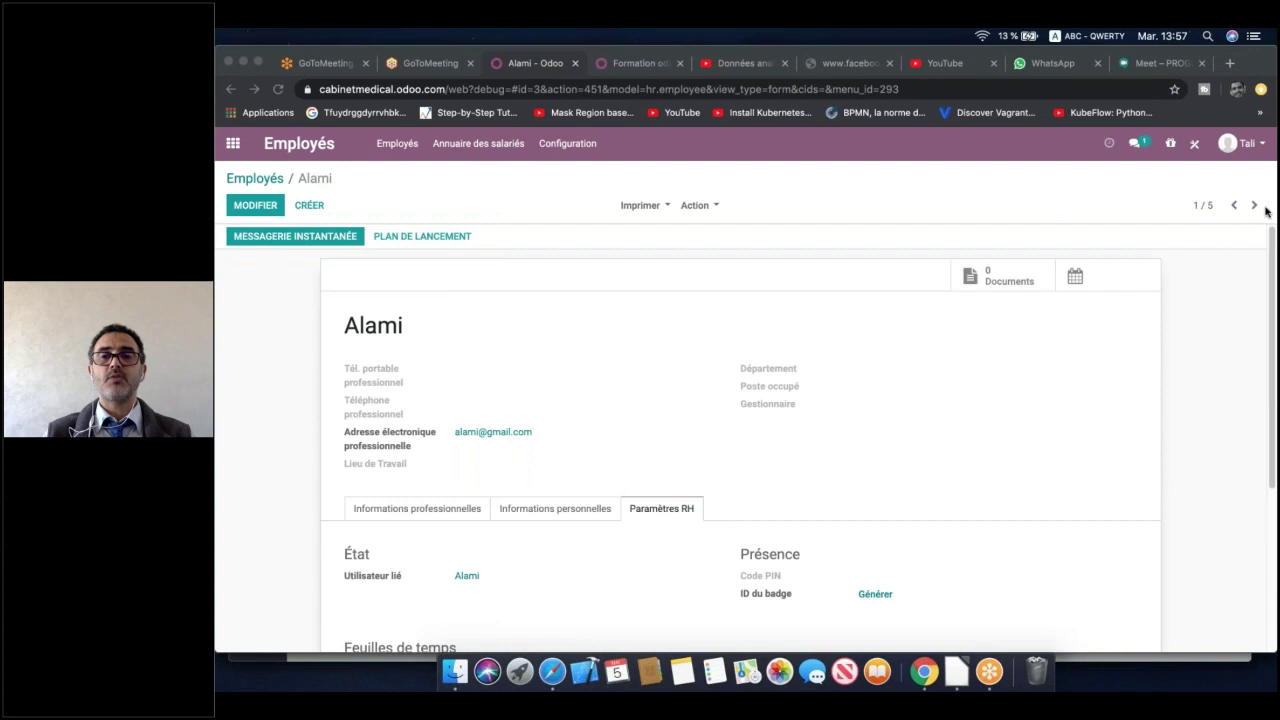
pyautogui.click(1256, 206)
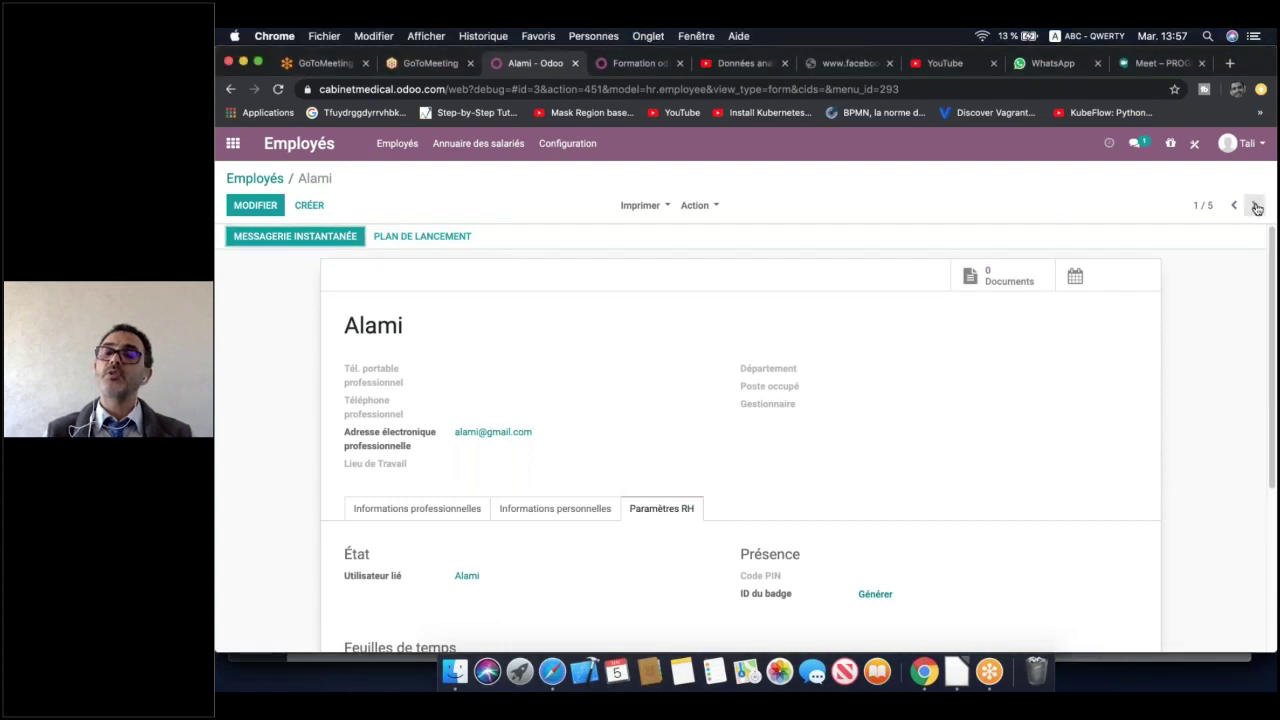
# For the next employee, create a linked user with their name and e-mail, then save
pyautogui.click(1256, 206)
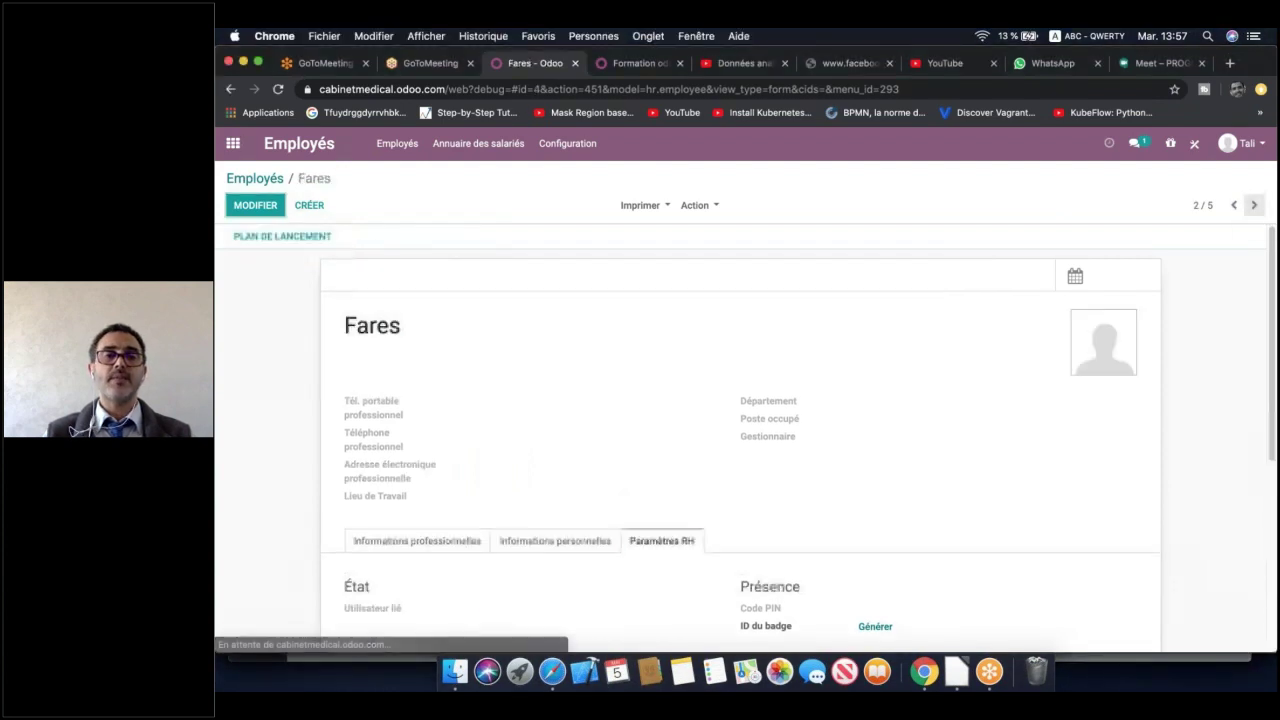
pyautogui.click(240, 206)
pyautogui.scroll(-3, 600, 440)
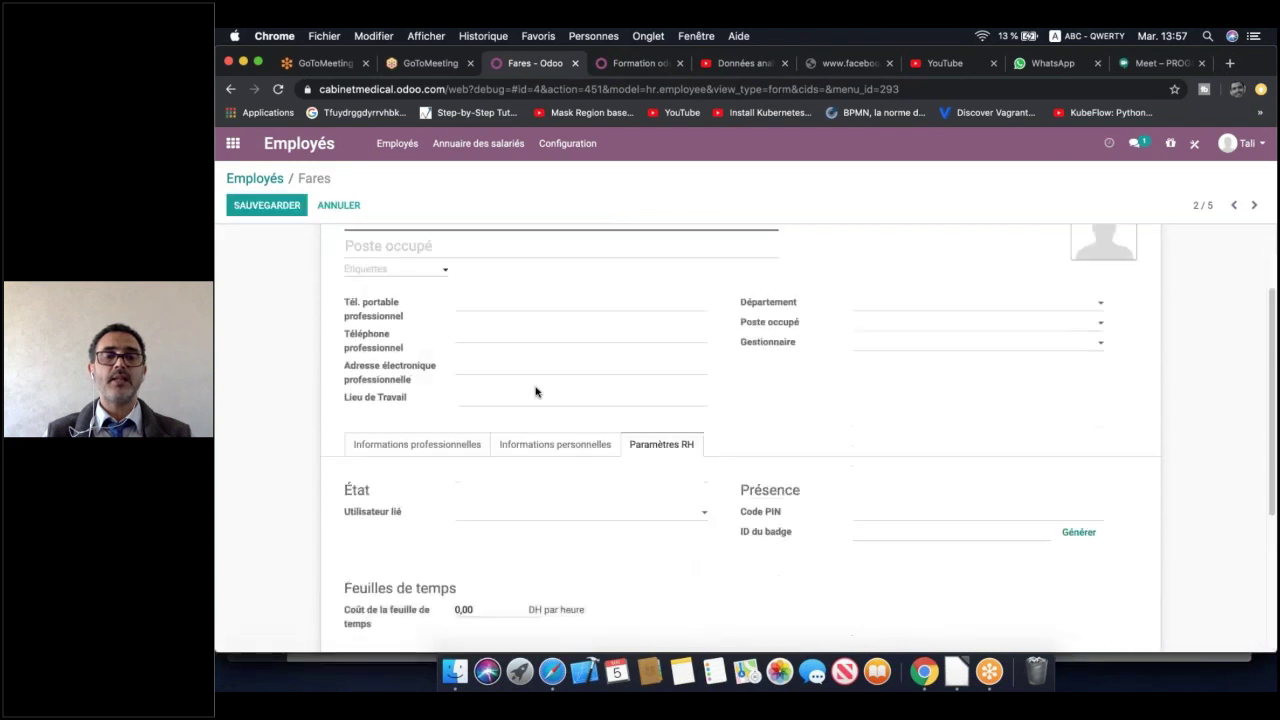
pyautogui.click(629, 477)
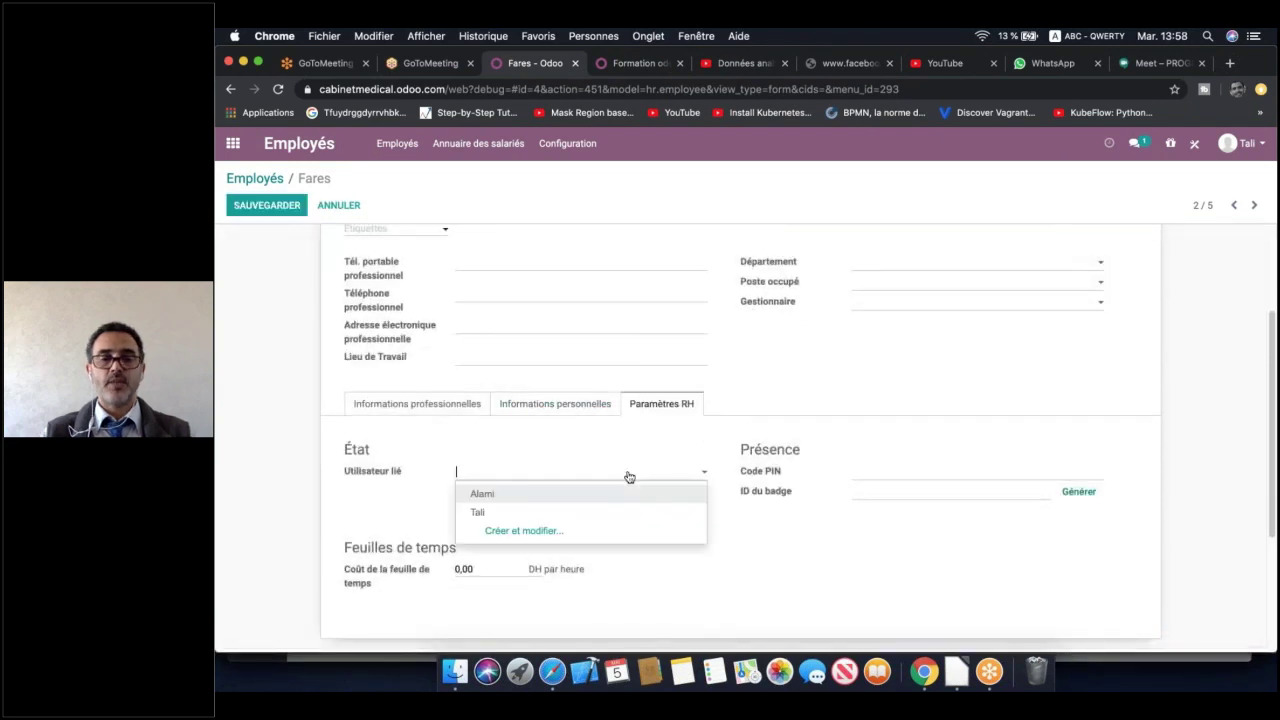
pyautogui.write('Fares')
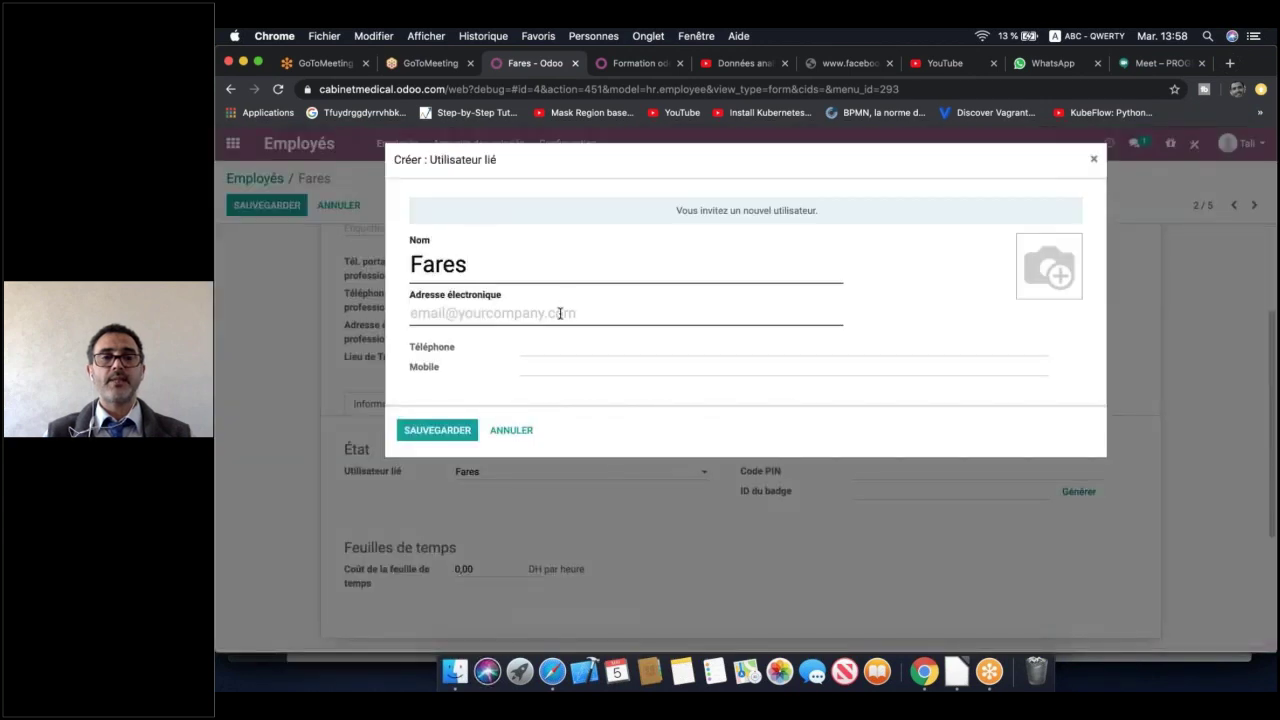
pyautogui.click(560, 313)
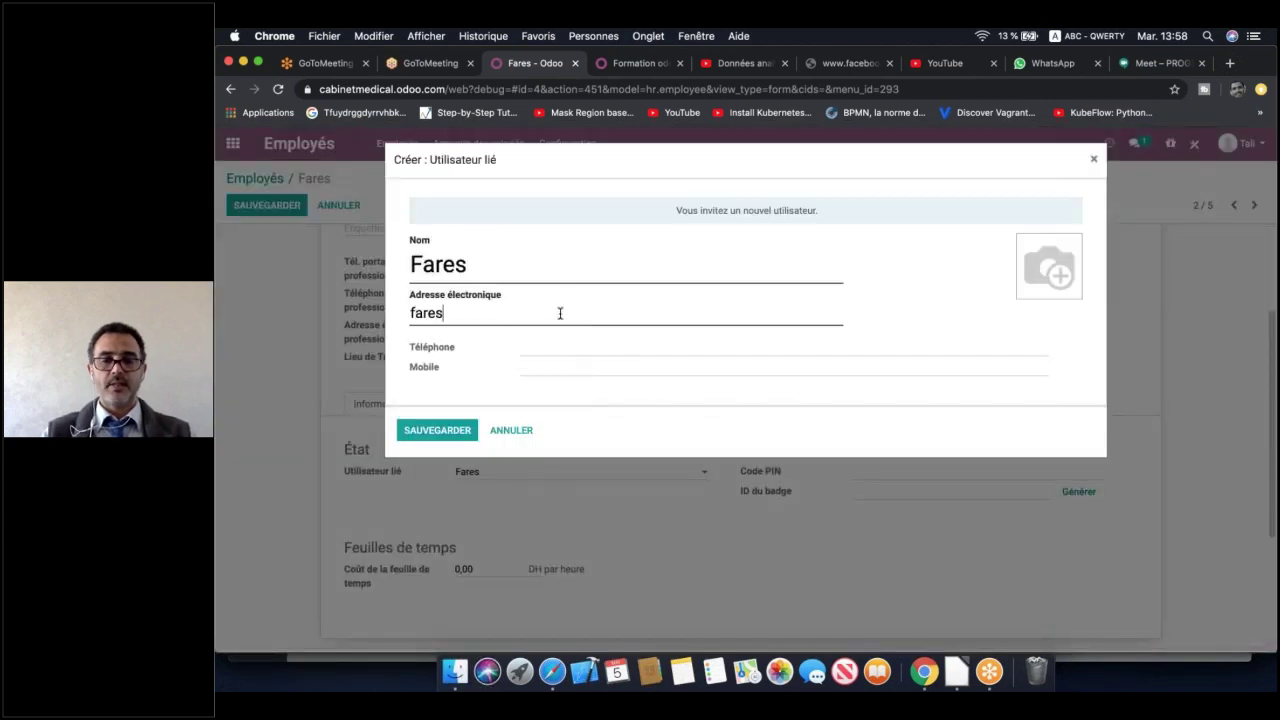
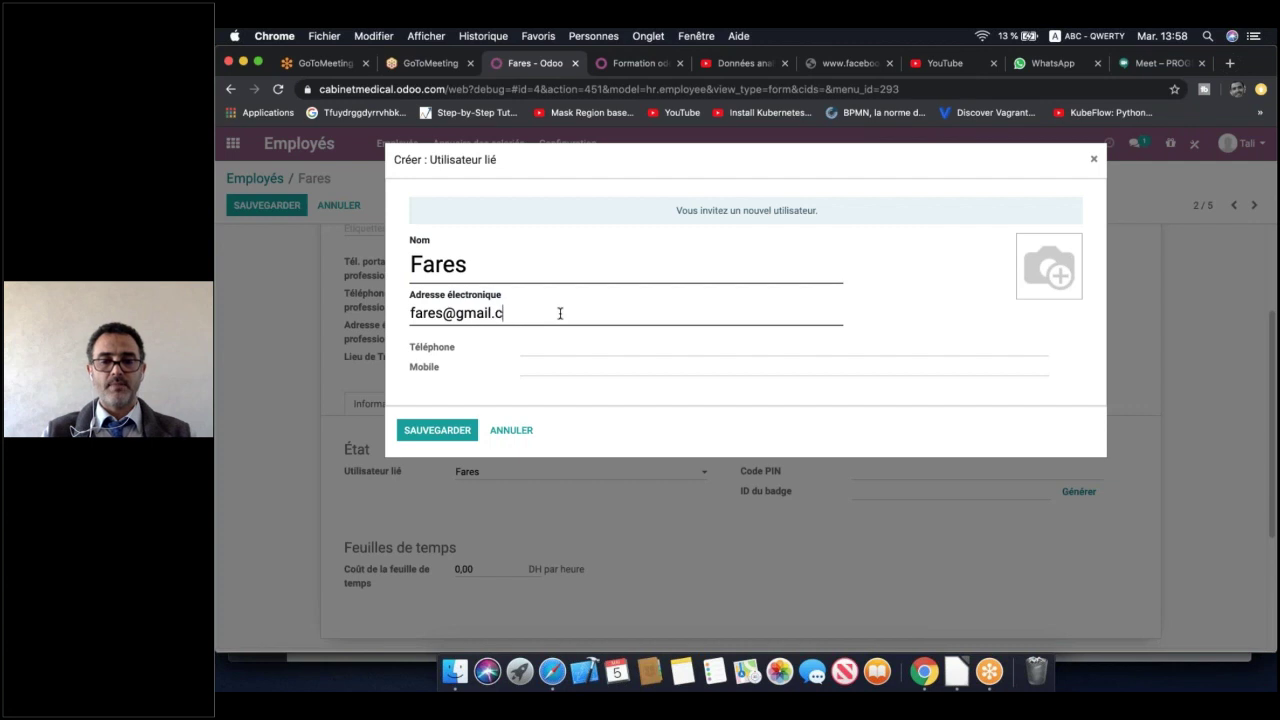
pyautogui.click(424, 431)
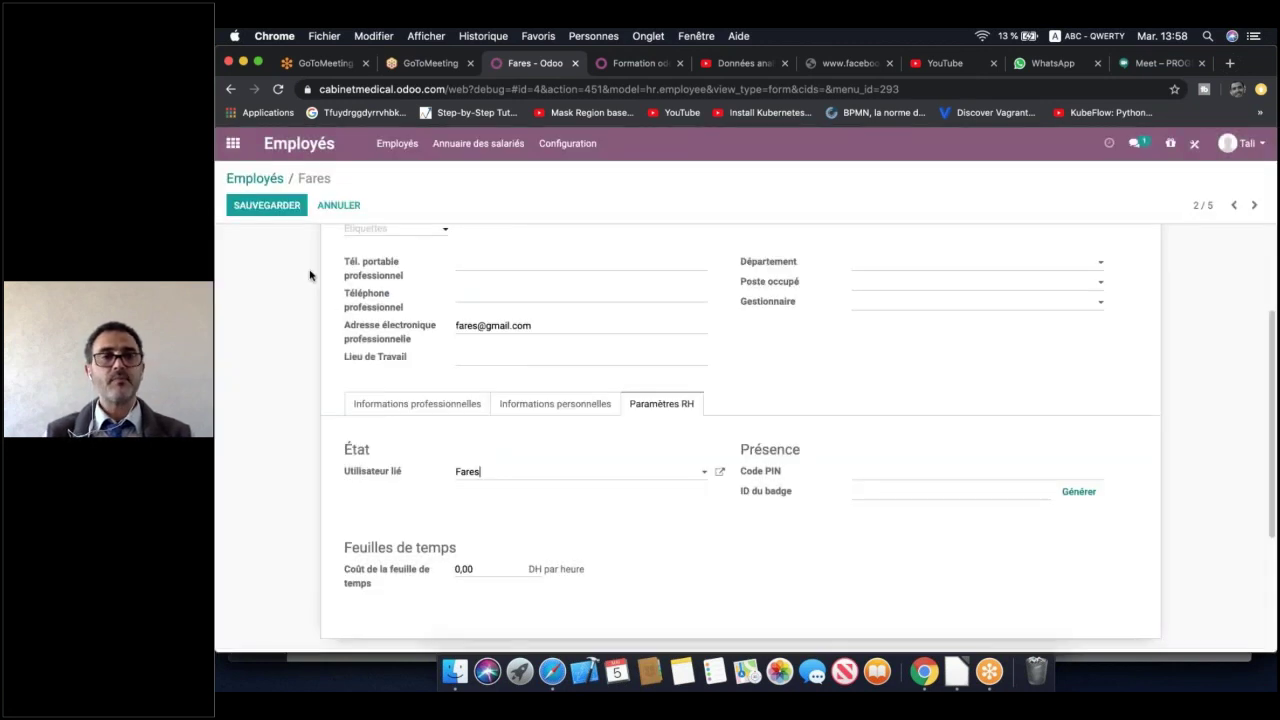
pyautogui.click(266, 205)
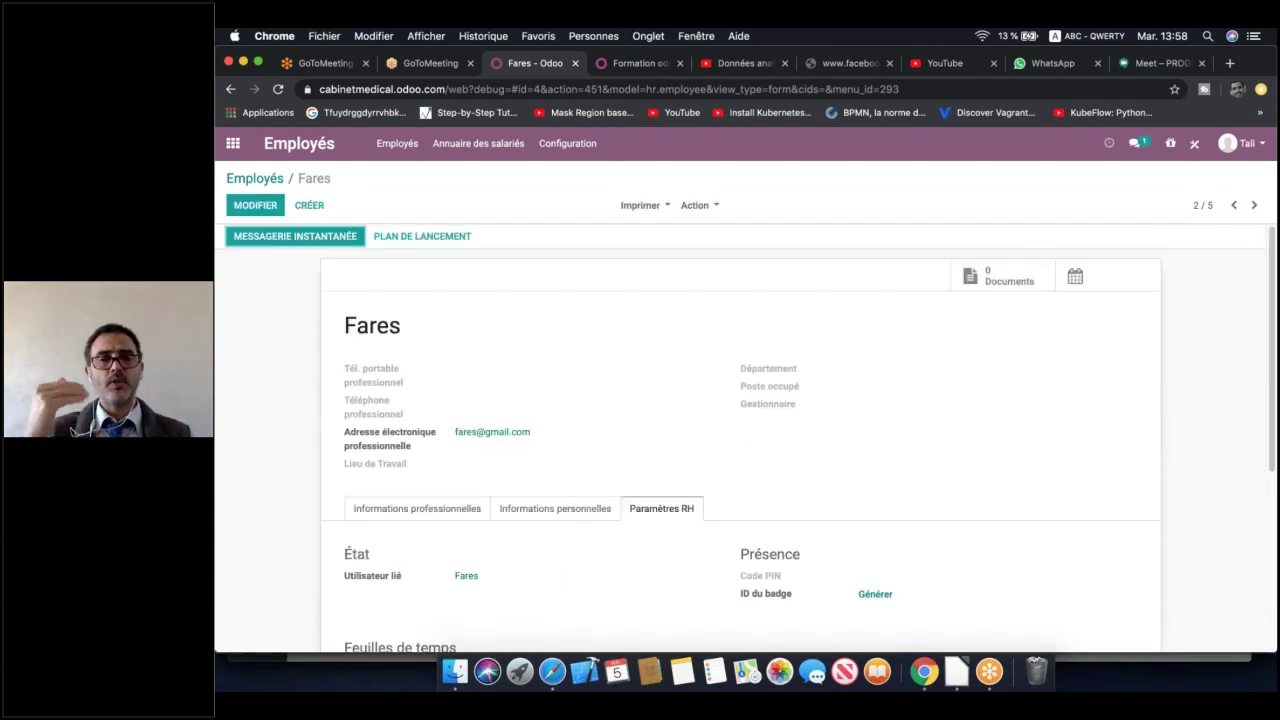
# On the nurse's record, create a linked user with her name and e-mail, then save
pyautogui.click(1254, 205)
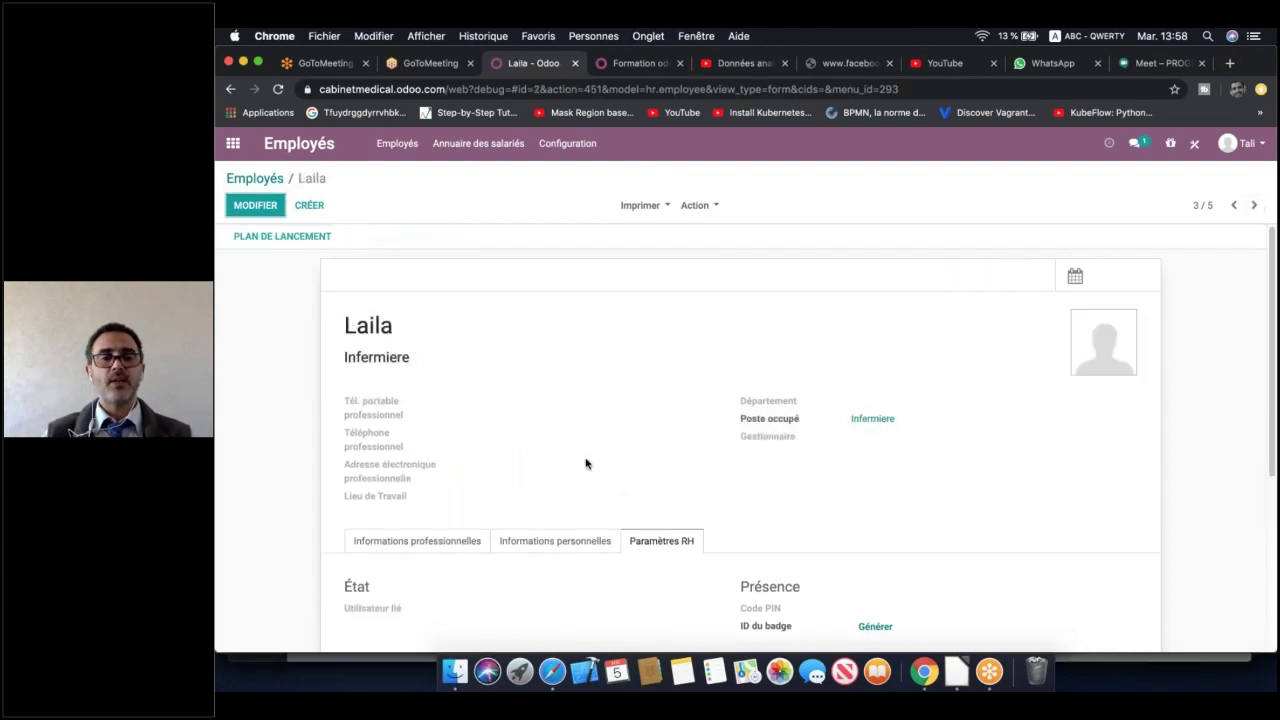
pyautogui.click(568, 608)
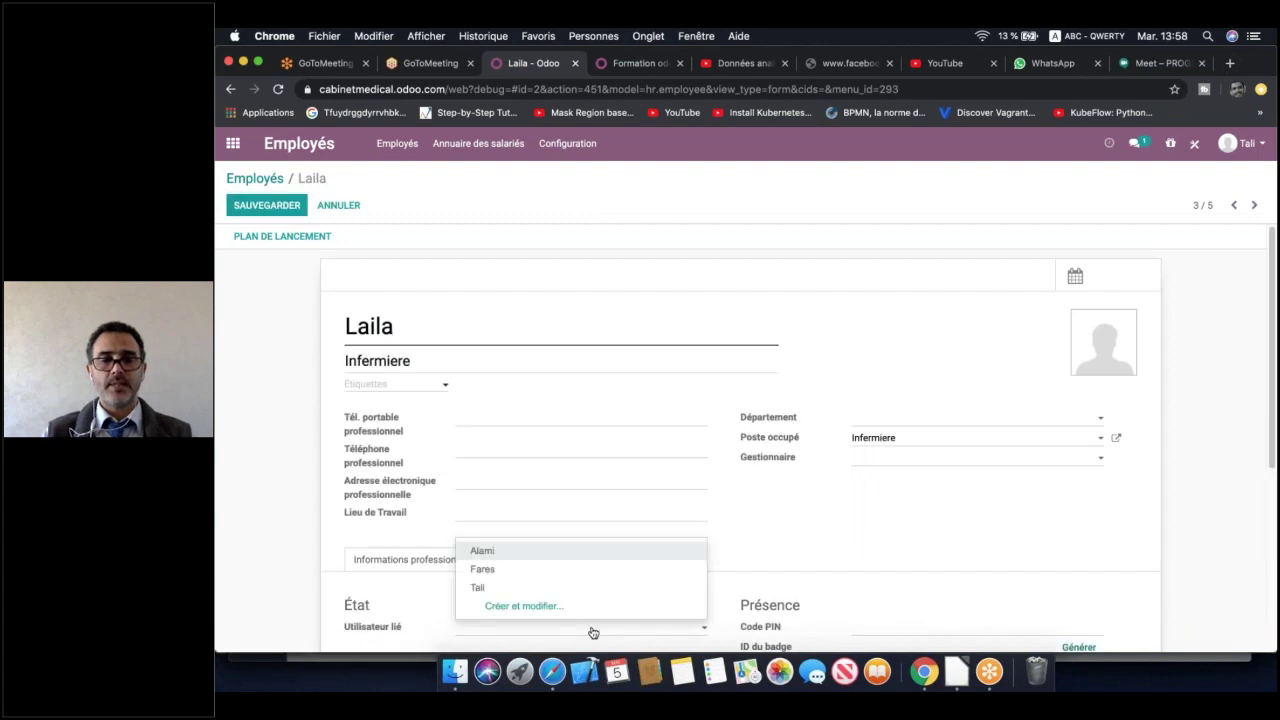
pyautogui.write('laila')
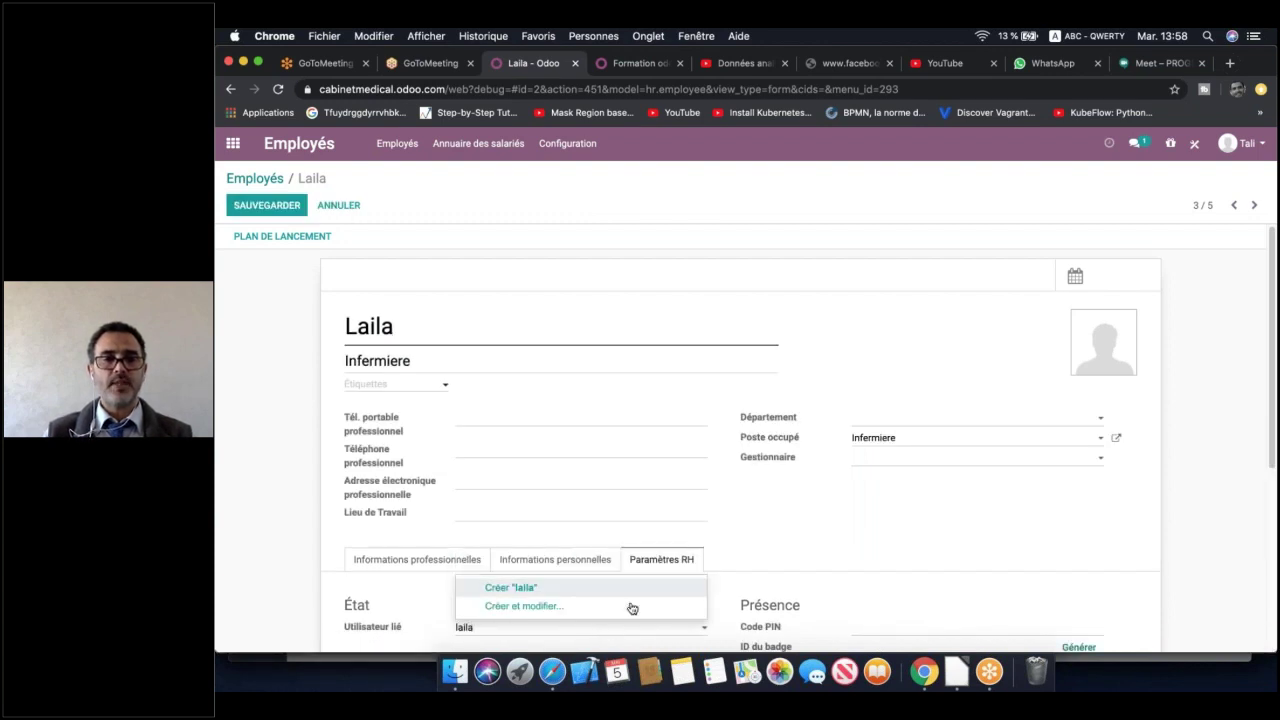
pyautogui.click(621, 588)
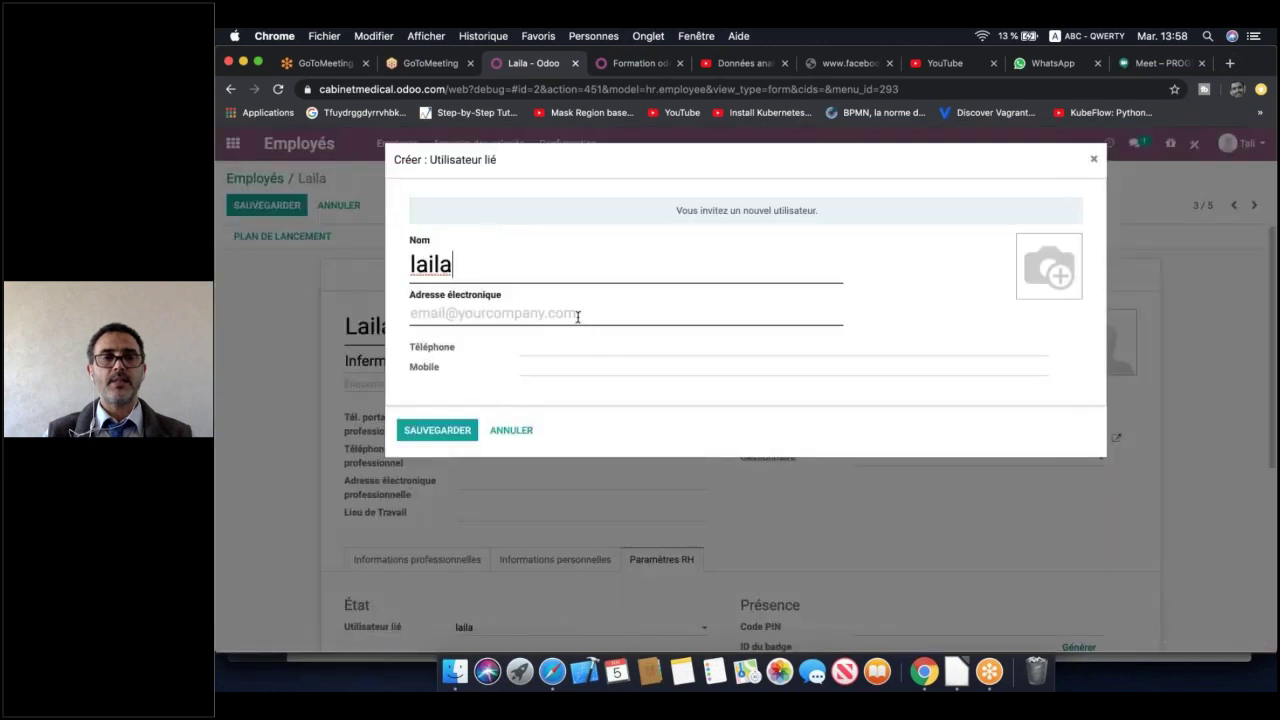
pyautogui.click(578, 316)
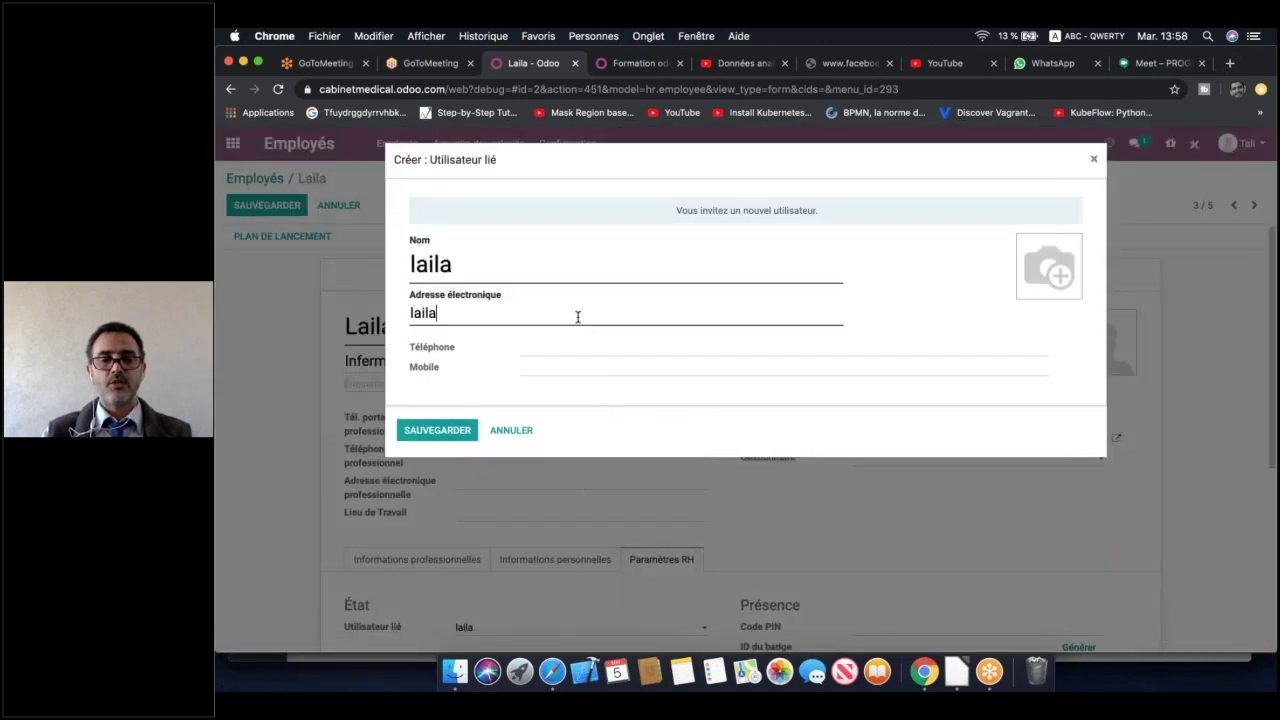
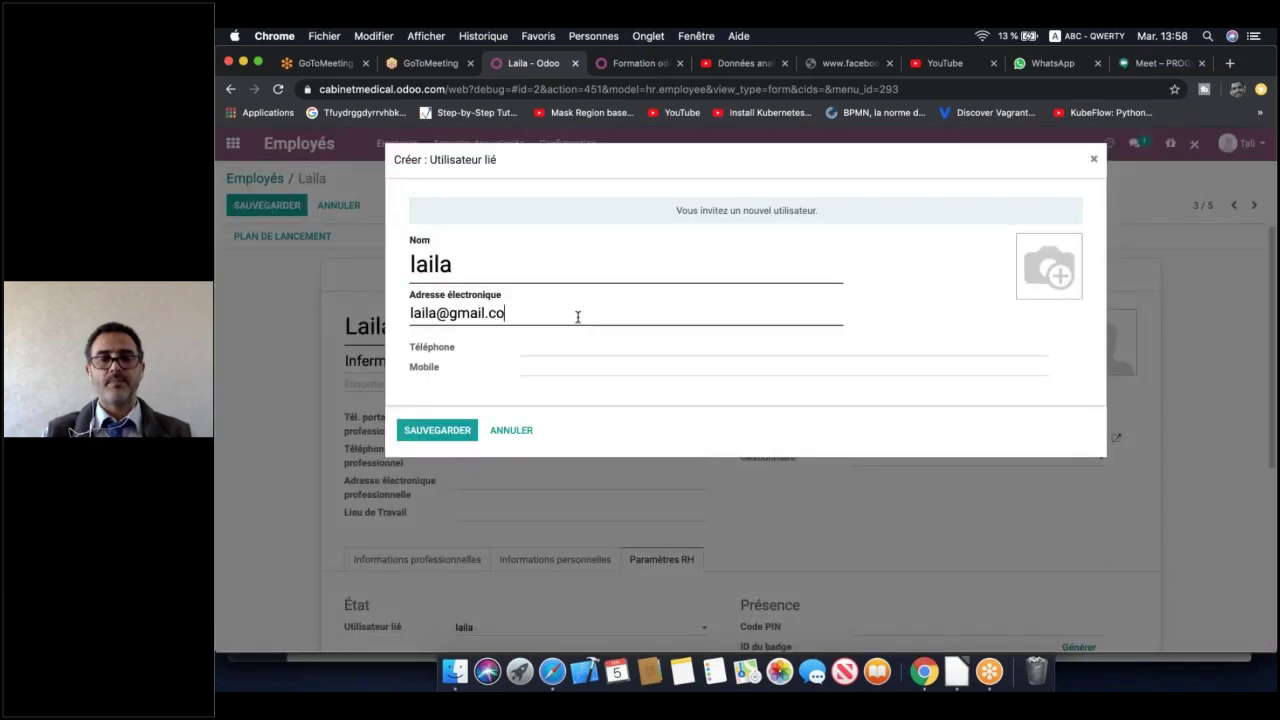
pyautogui.click(435, 438)
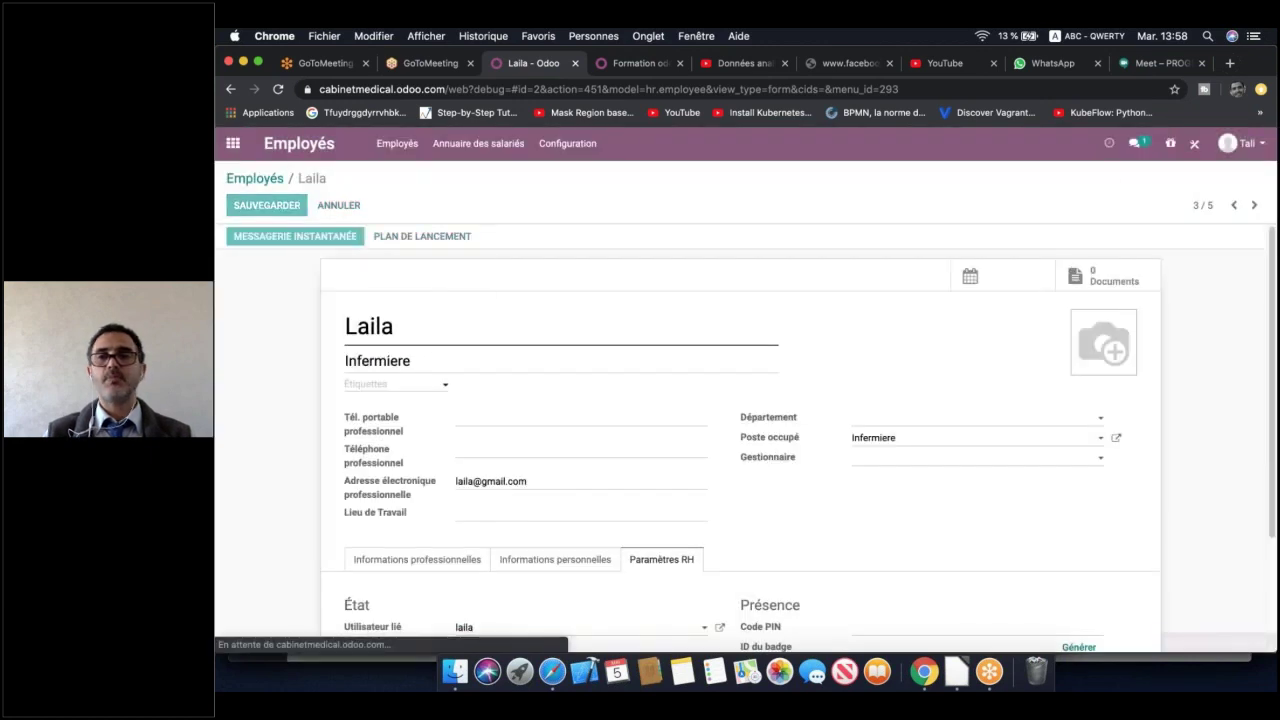
pyautogui.click(1255, 205)
# On employee record 4/5, create a new linked user with the employee's e-mail address
pyautogui.click(1256, 206)
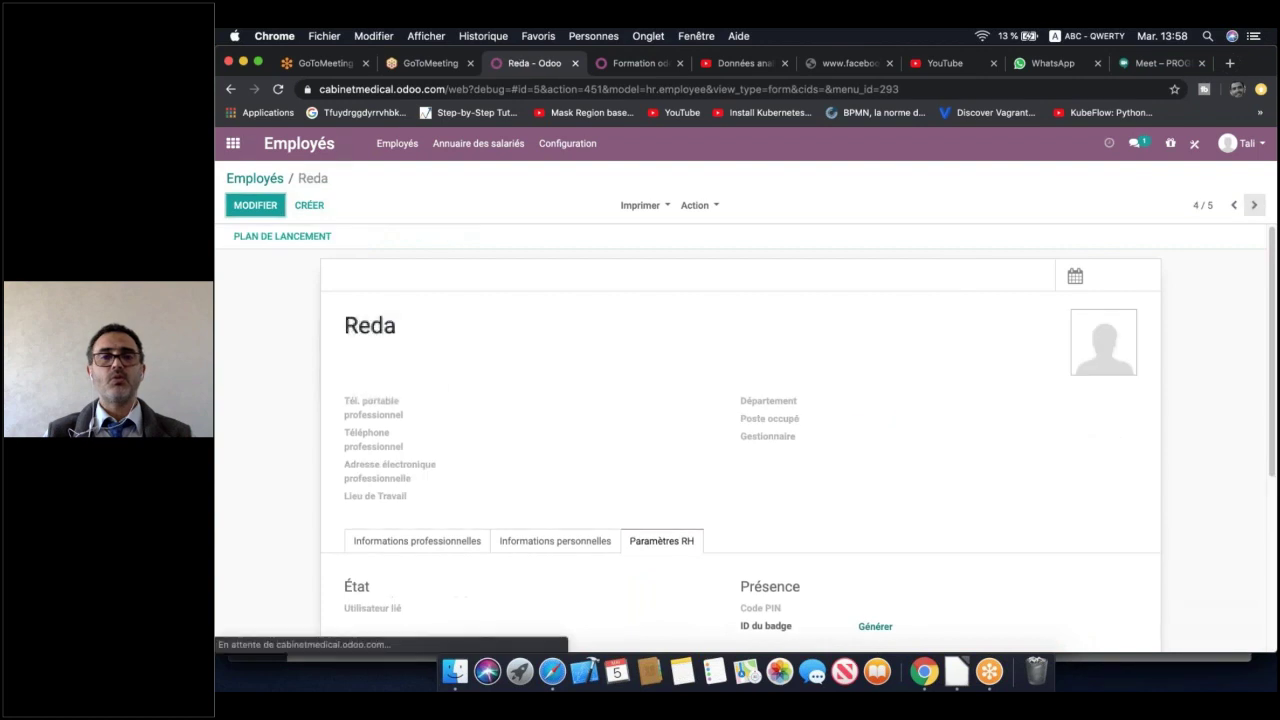
pyautogui.scroll(-2, 557, 412)
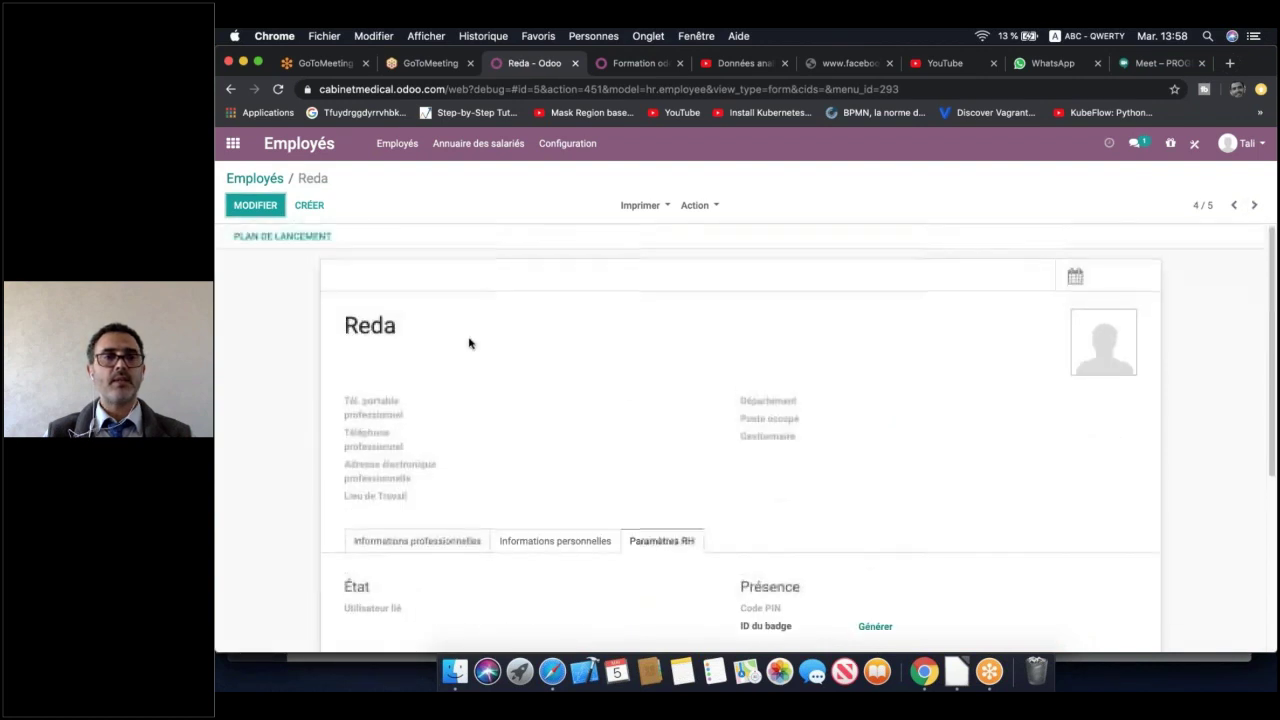
pyautogui.click(255, 205)
pyautogui.scroll(-3, 740, 440)
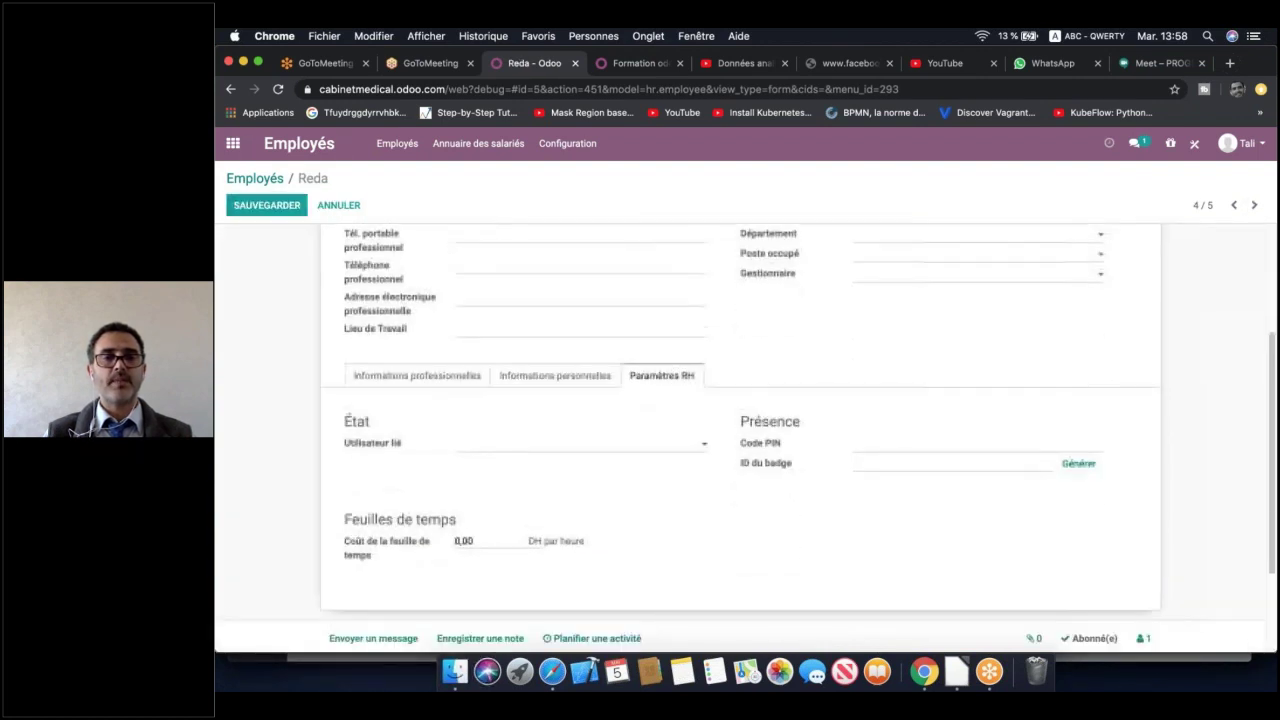
pyautogui.click(580, 433)
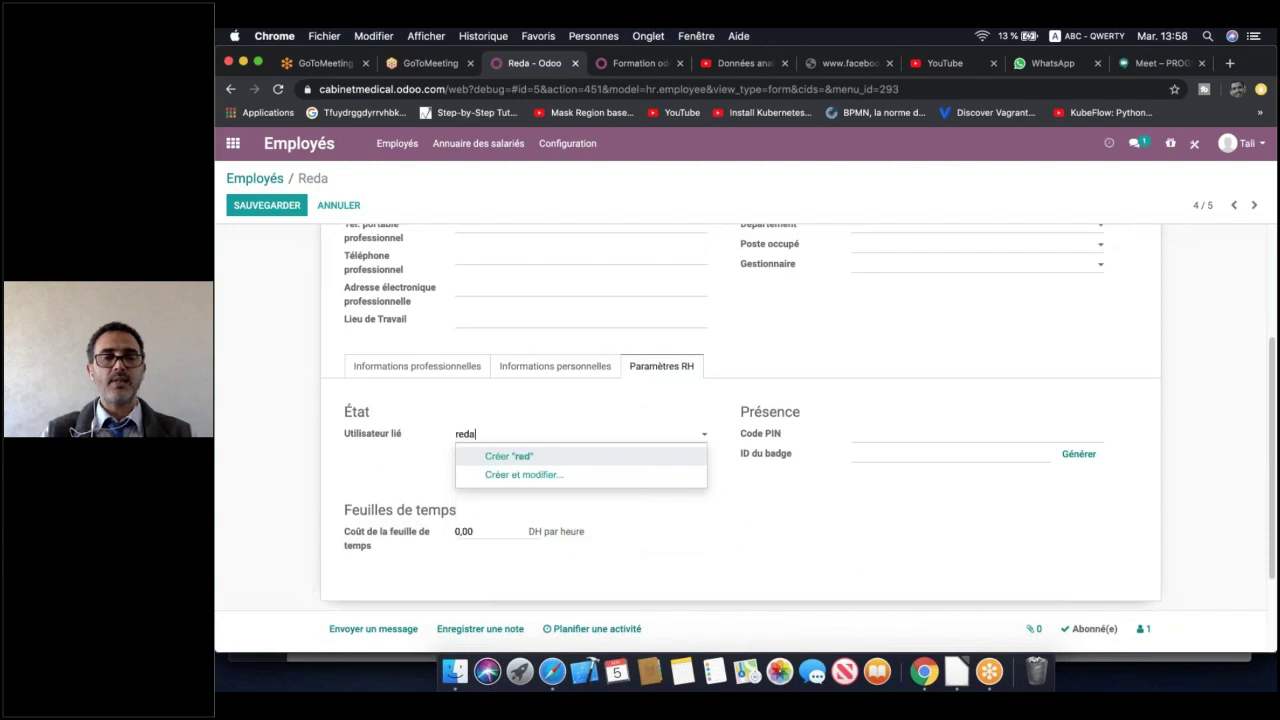
pyautogui.click(583, 456)
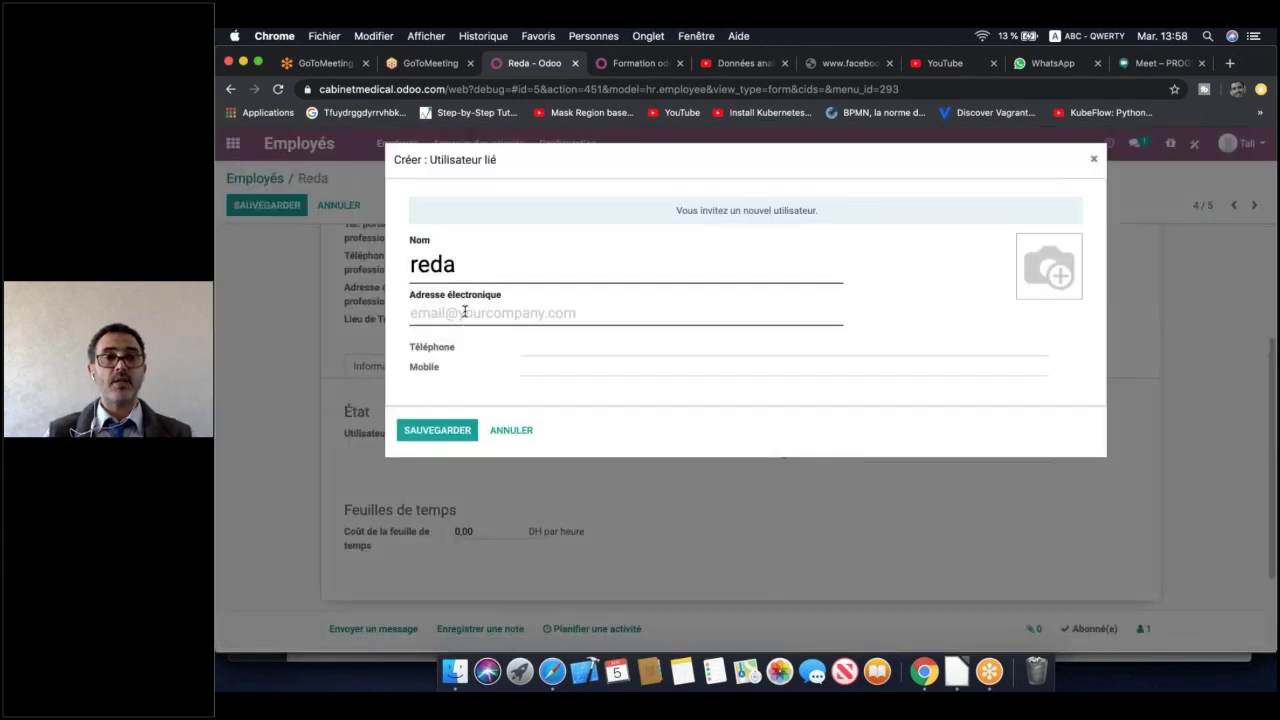
pyautogui.click(464, 312)
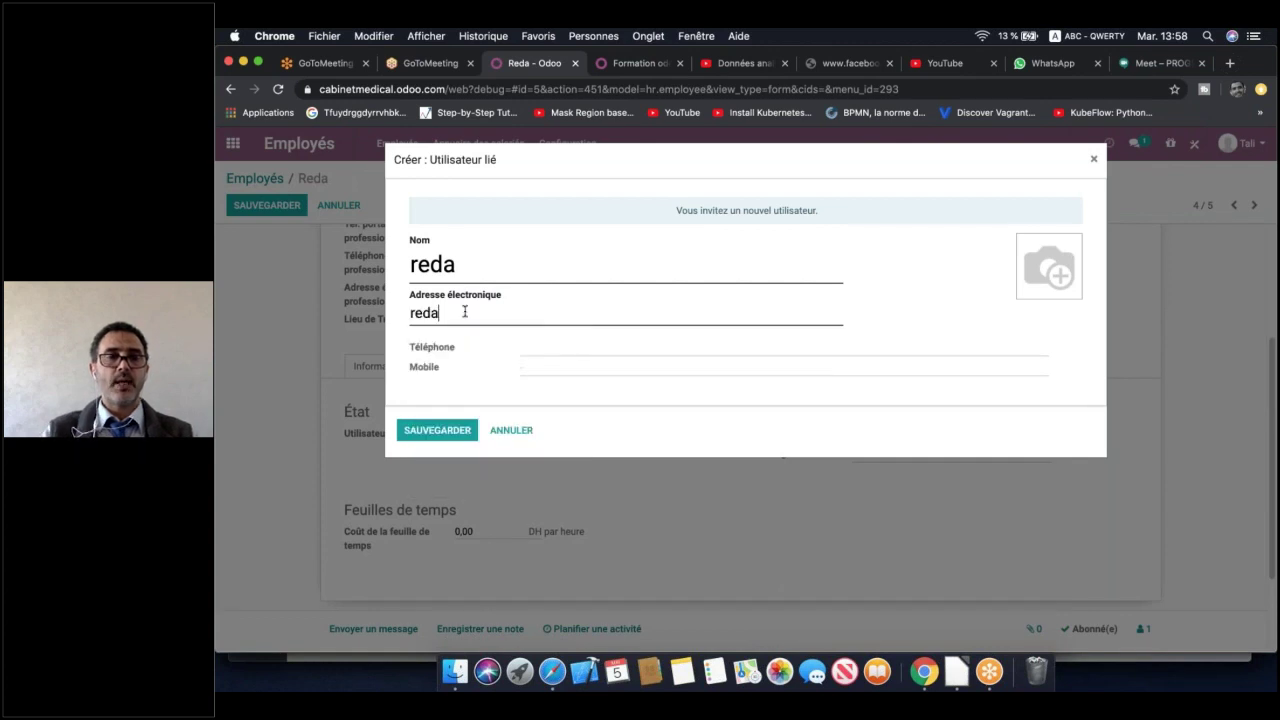
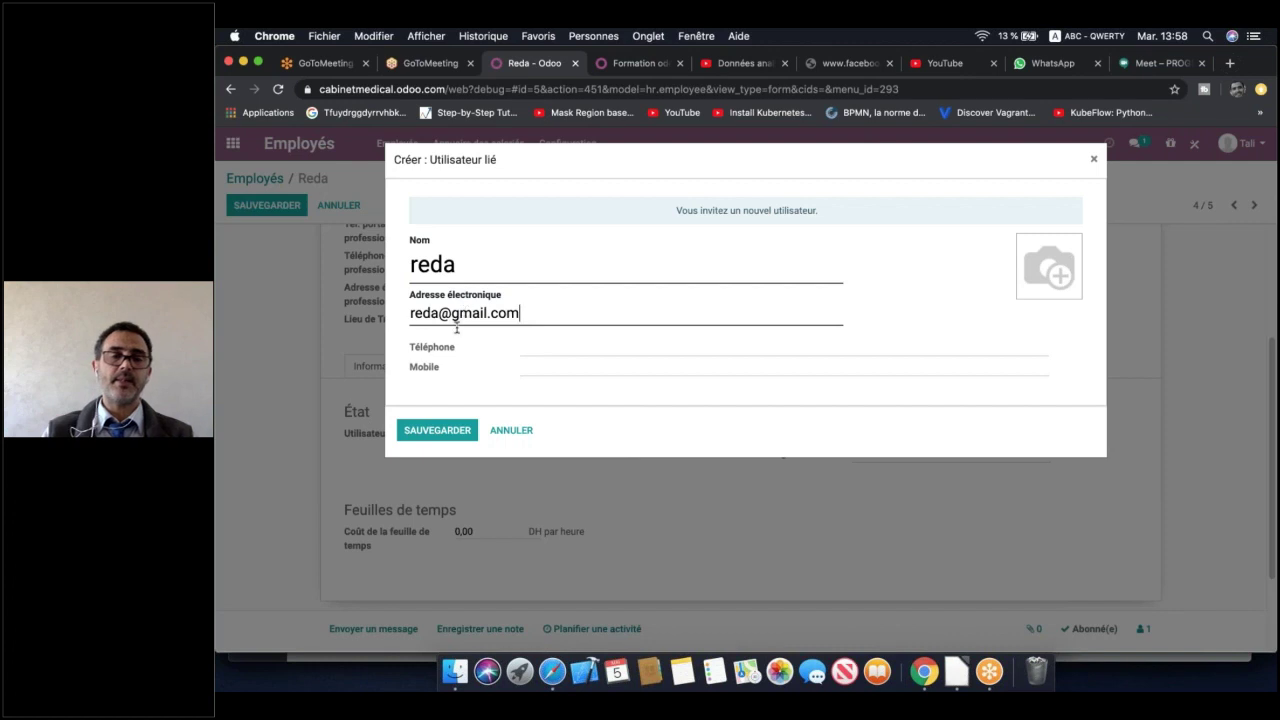
pyautogui.click(456, 431)
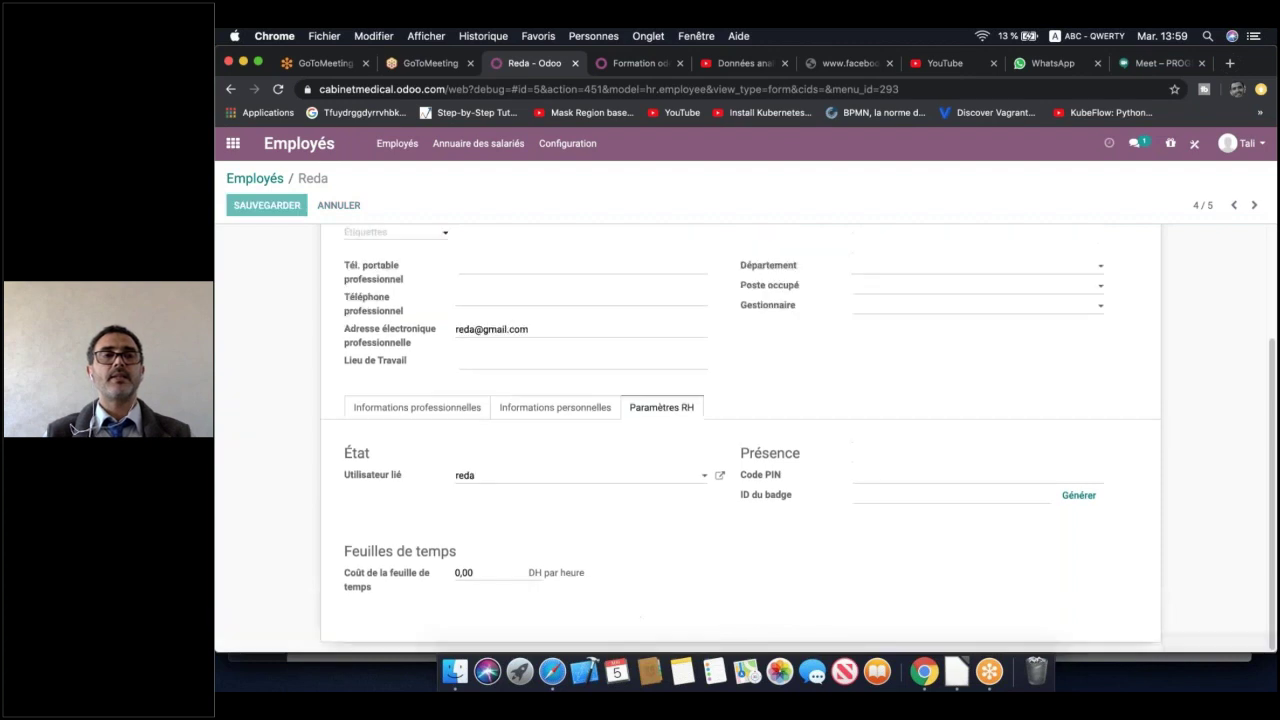
# On the Mise en Place de Odoo 13 board, add a 'Gestion de vente' task assigned to another team member
pyautogui.click(233, 144)
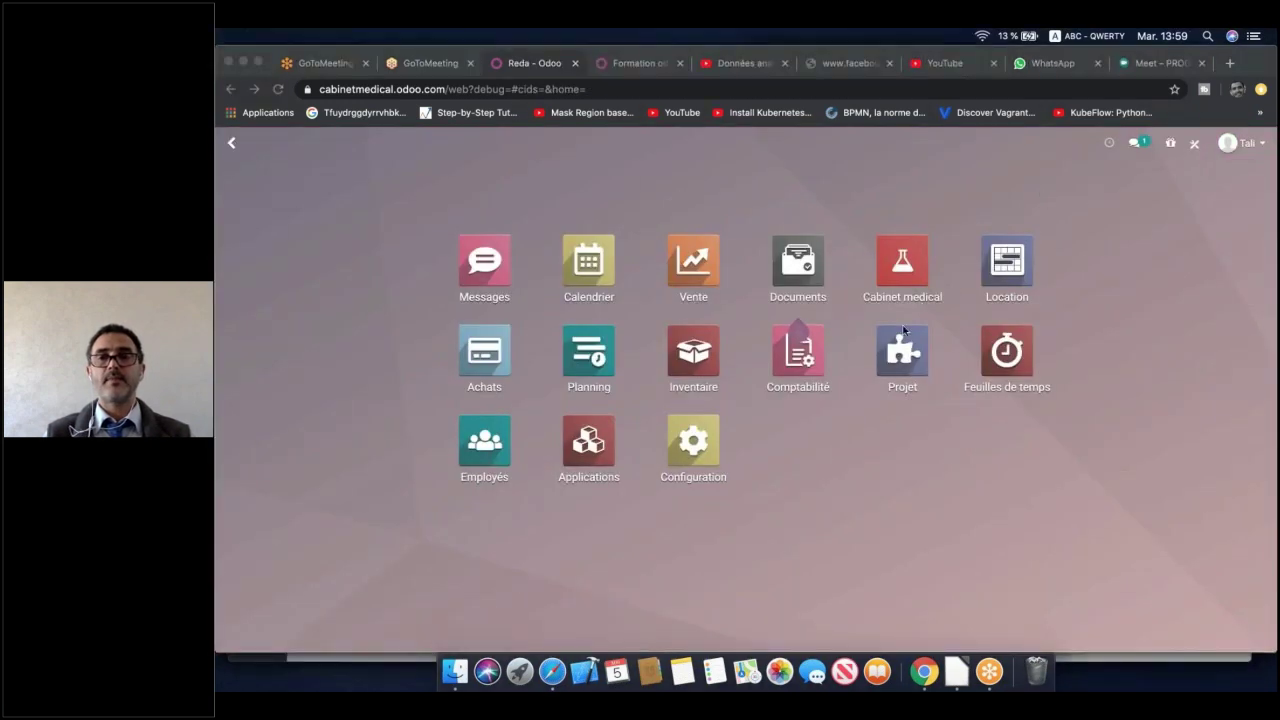
pyautogui.click(901, 350)
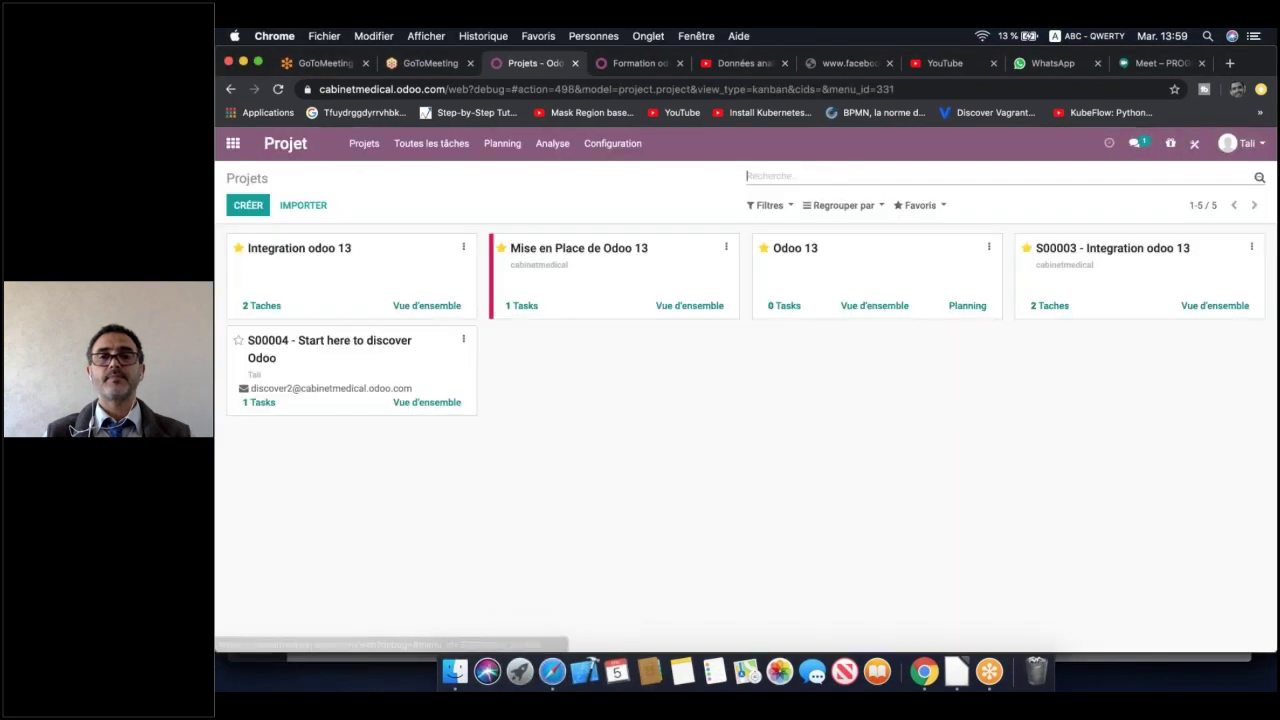
pyautogui.click(632, 282)
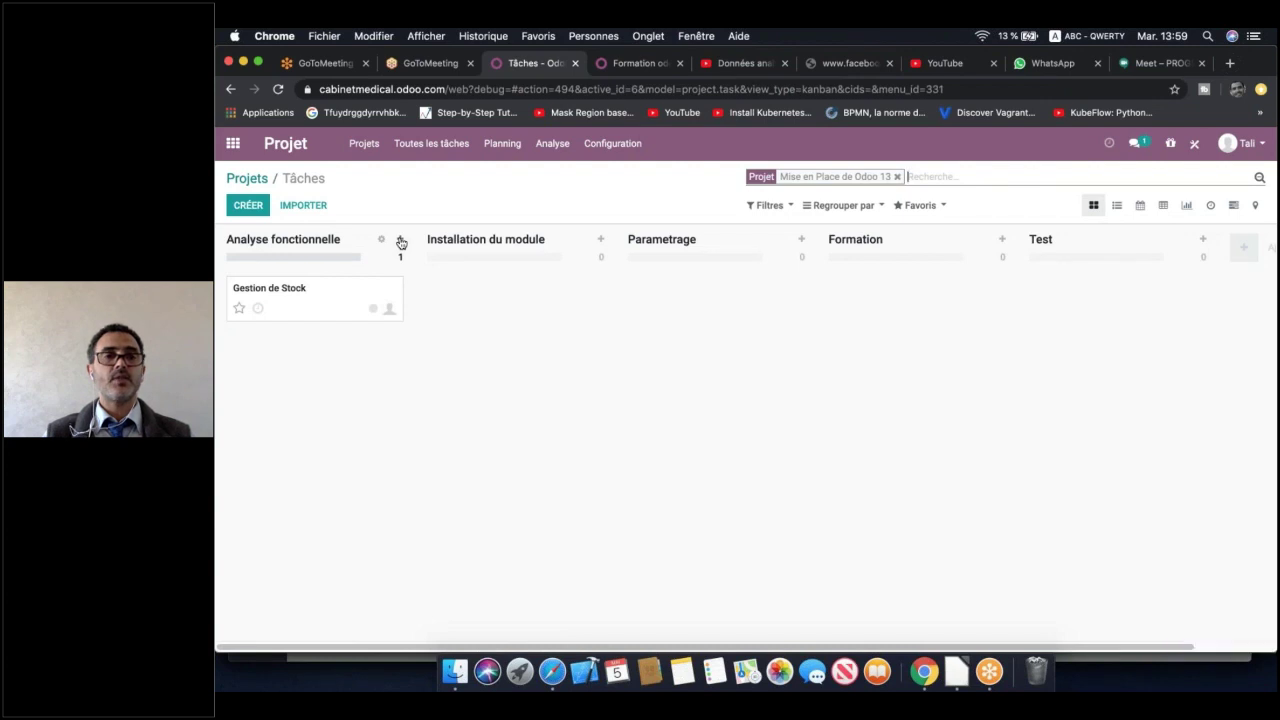
pyautogui.click(400, 241)
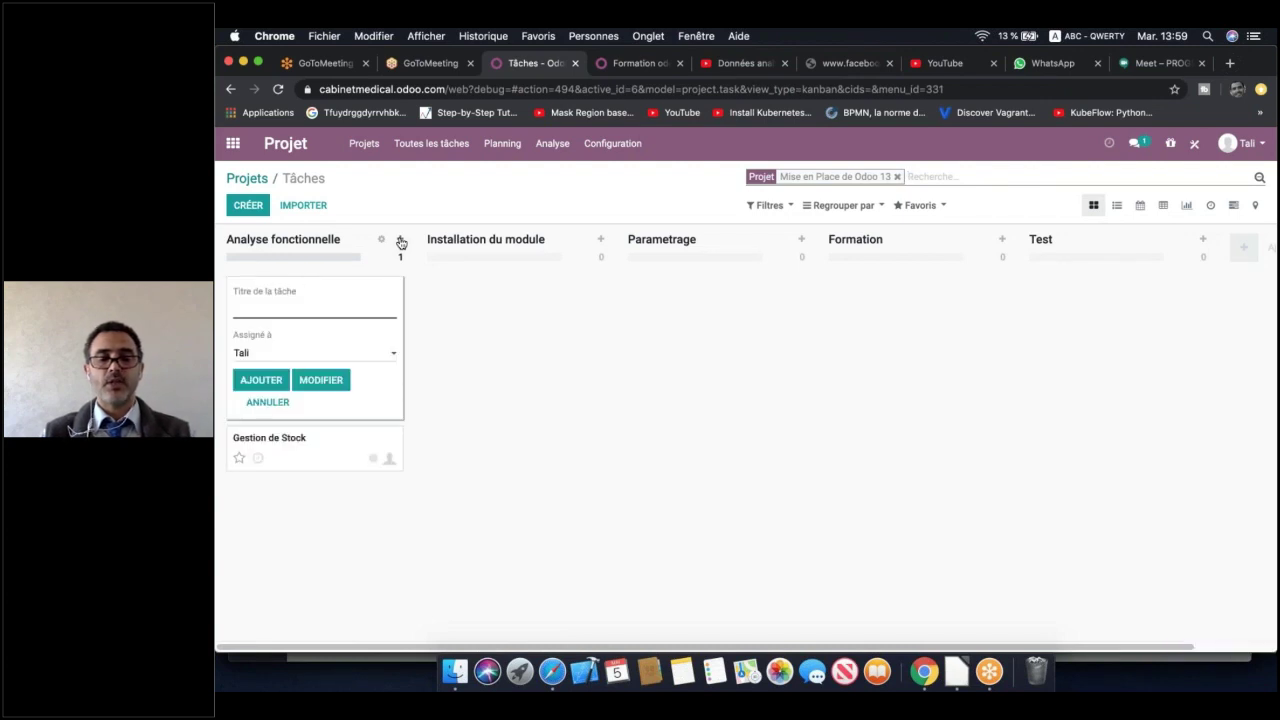
pyautogui.write('Gestion de')
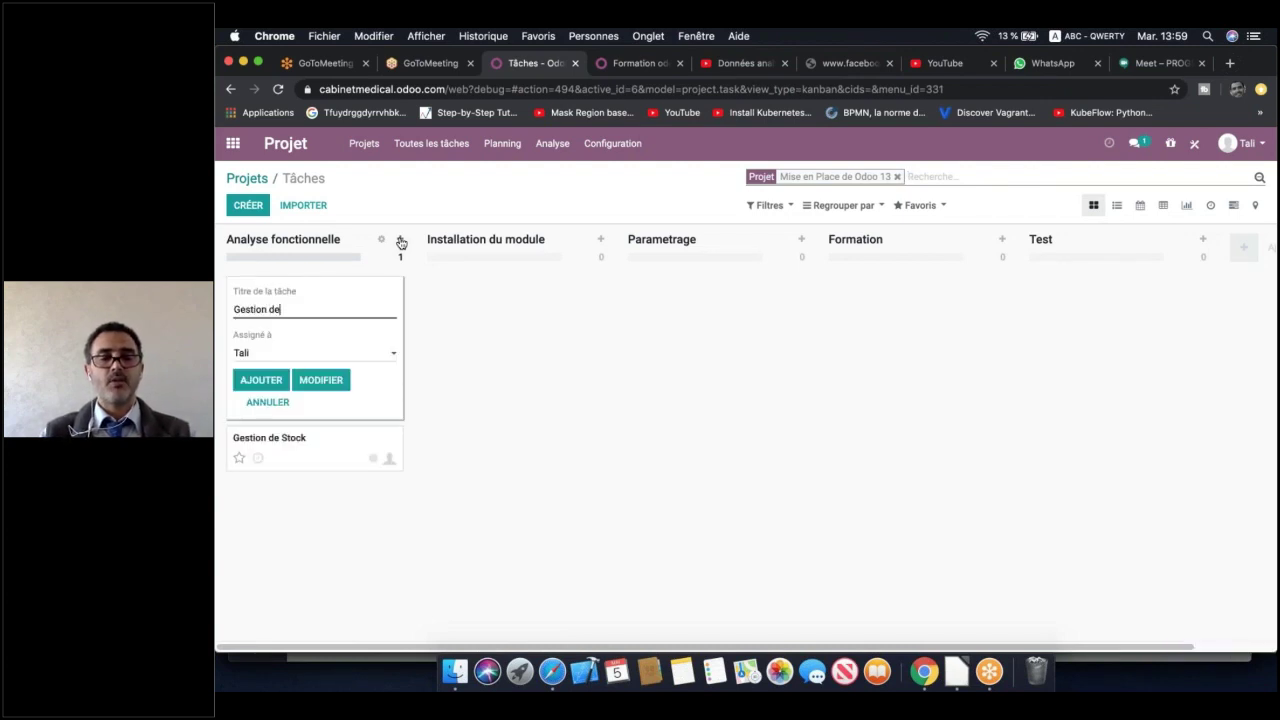
pyautogui.write(' vente')
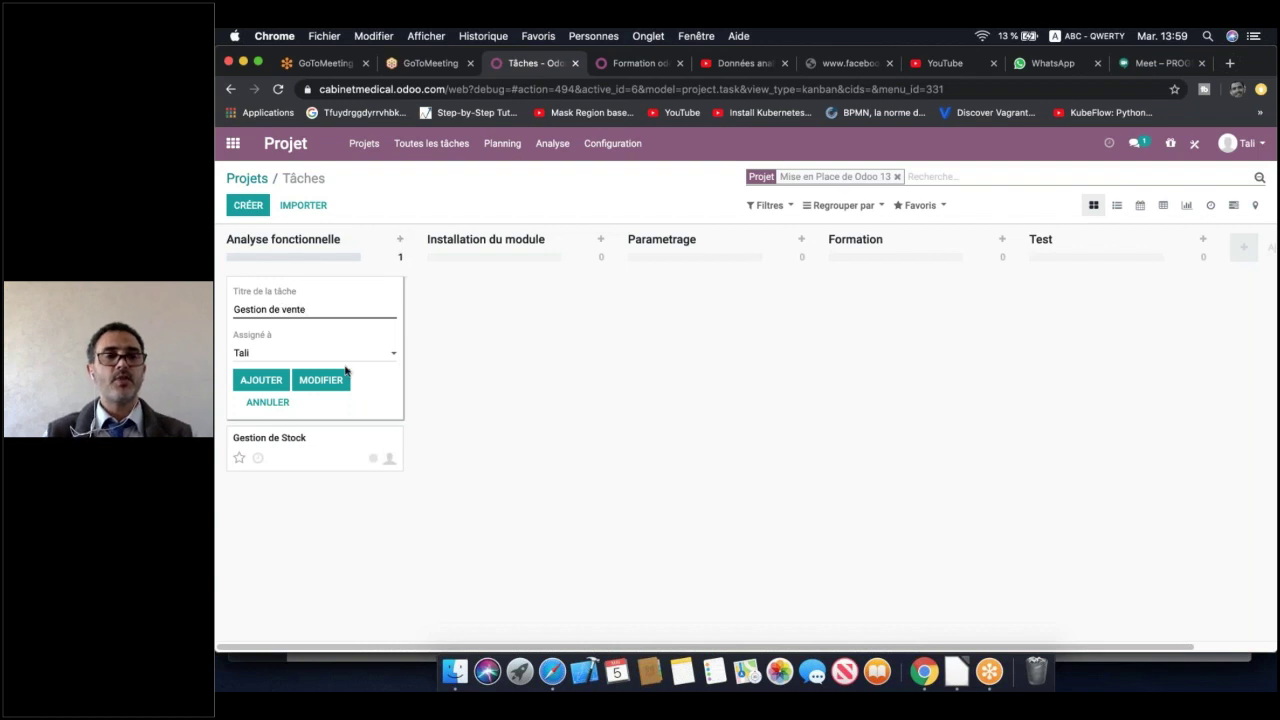
pyautogui.click(352, 359)
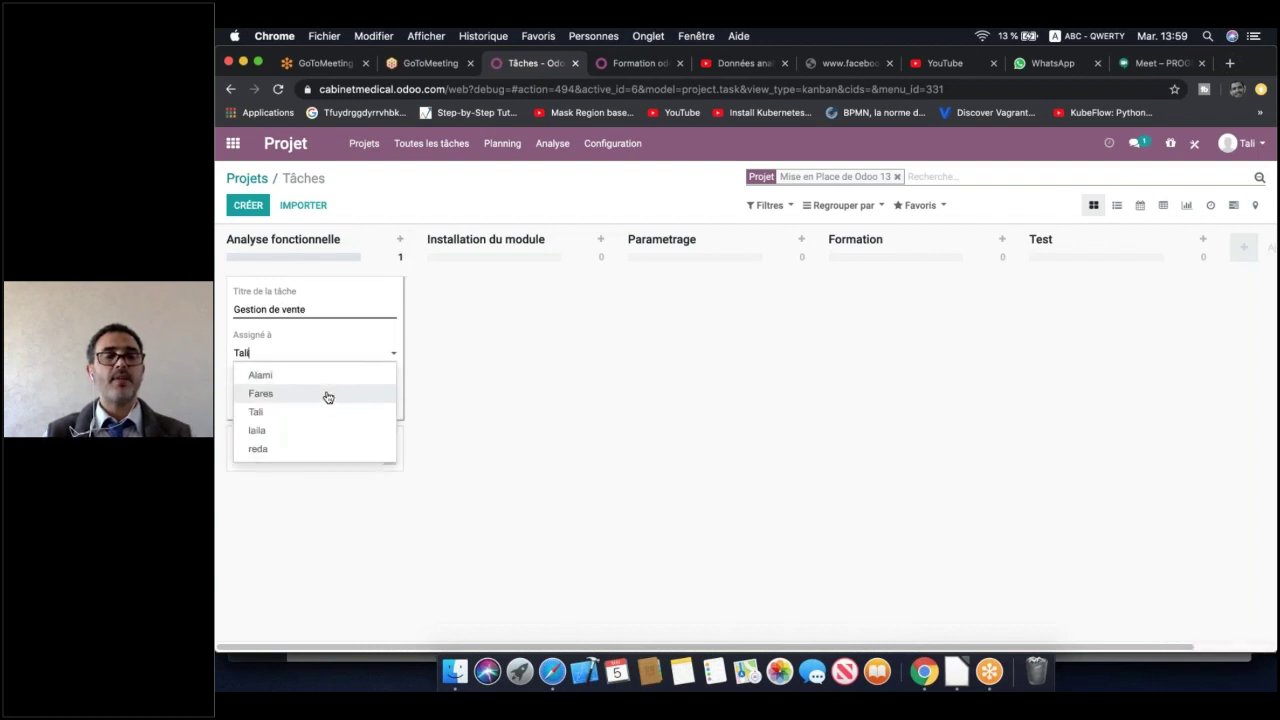
pyautogui.click(327, 394)
pyautogui.click(272, 384)
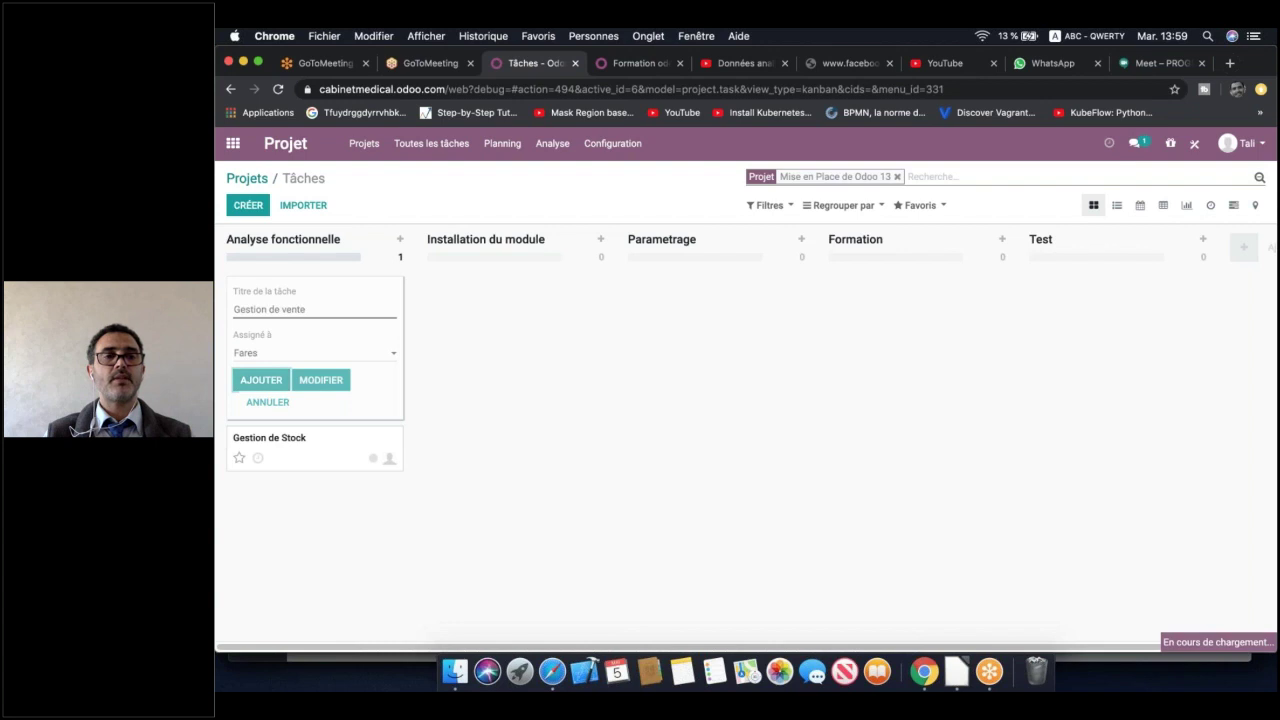
# Add 'Gestion Achat' and 'Comptabilité' tasks with assignees, then close the quick-create form
pyautogui.write('Gestion')
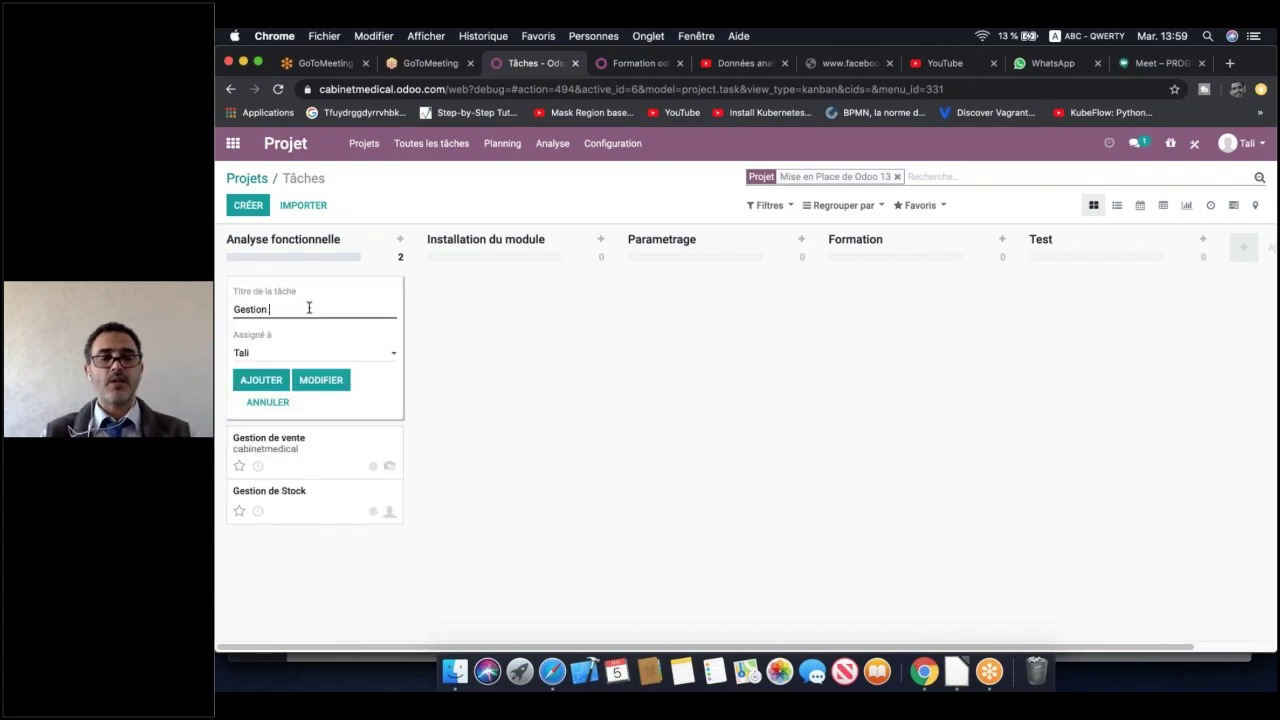
pyautogui.write(' Ac')
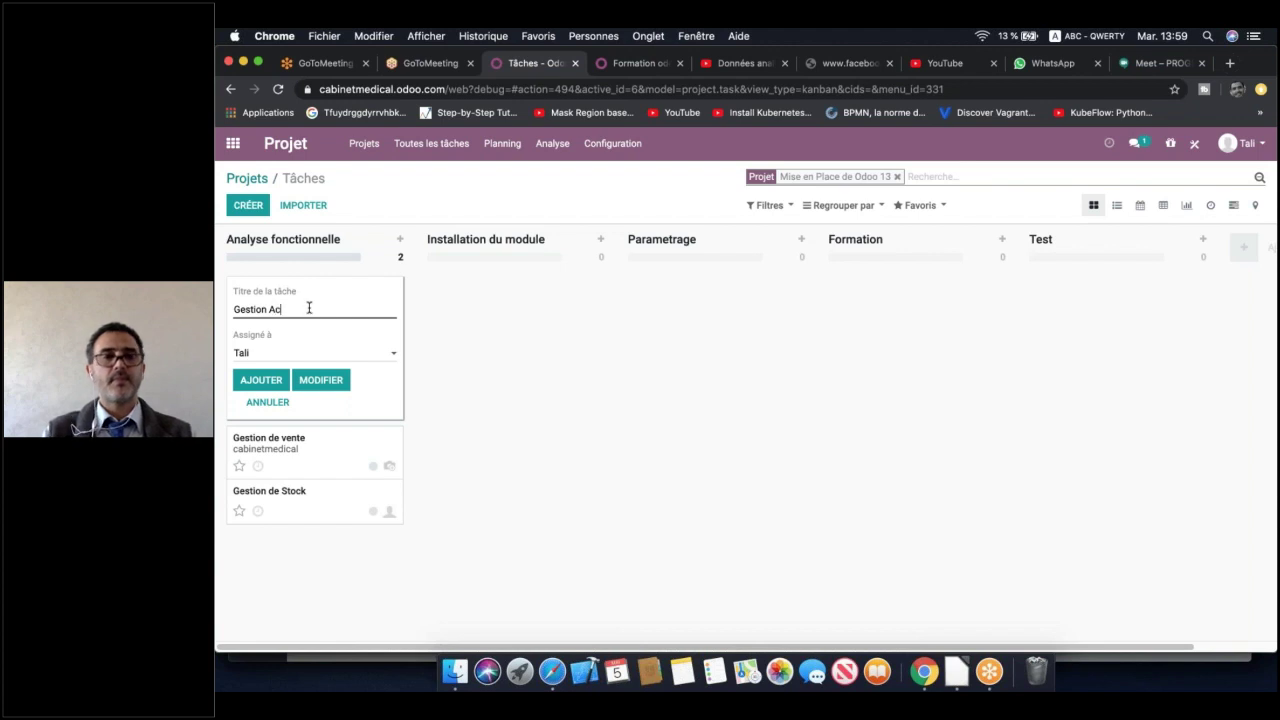
pyautogui.write('hat')
pyautogui.click(286, 357)
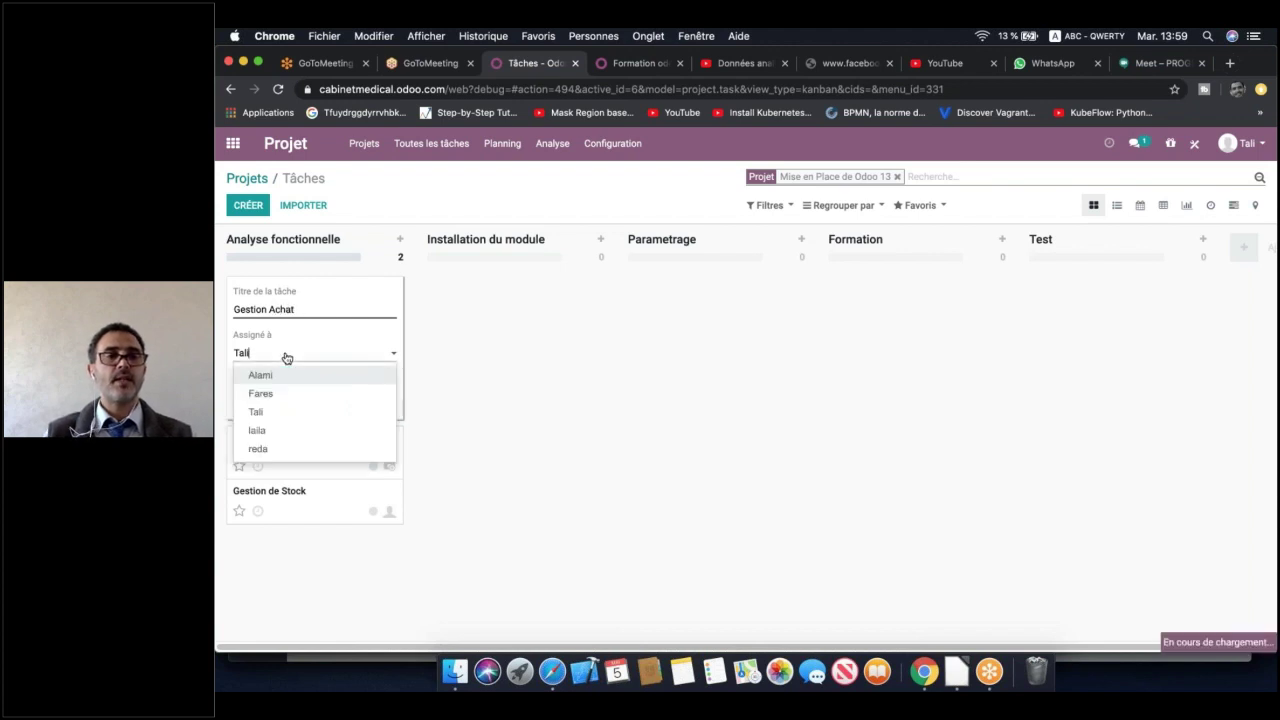
pyautogui.press('Return')
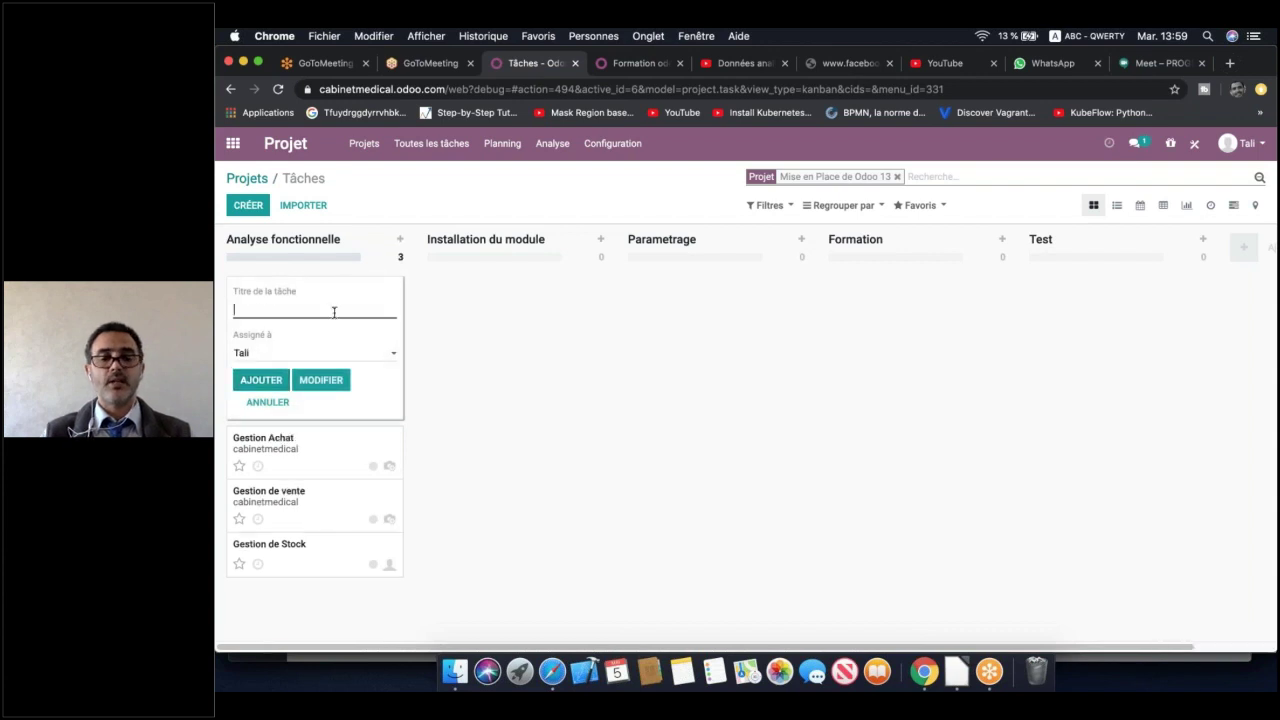
pyautogui.write('GeC')
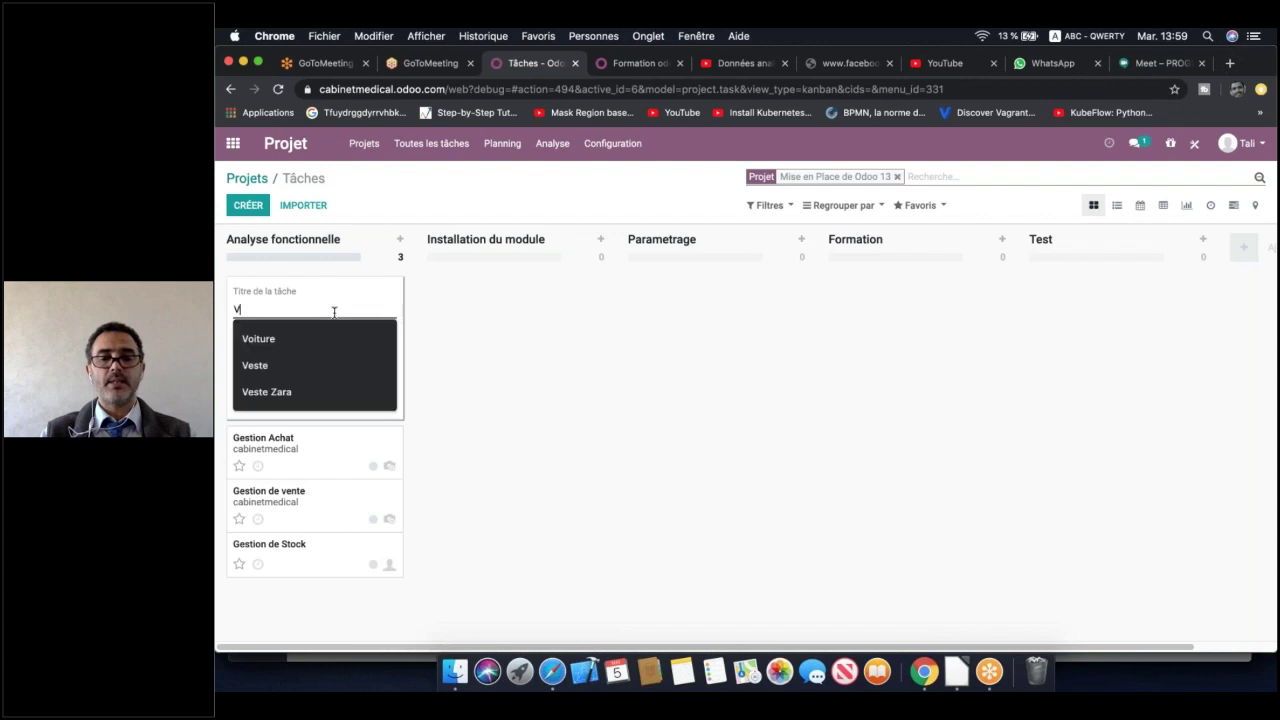
pyautogui.press('BackSpace')
pyautogui.write('Comptabilite')
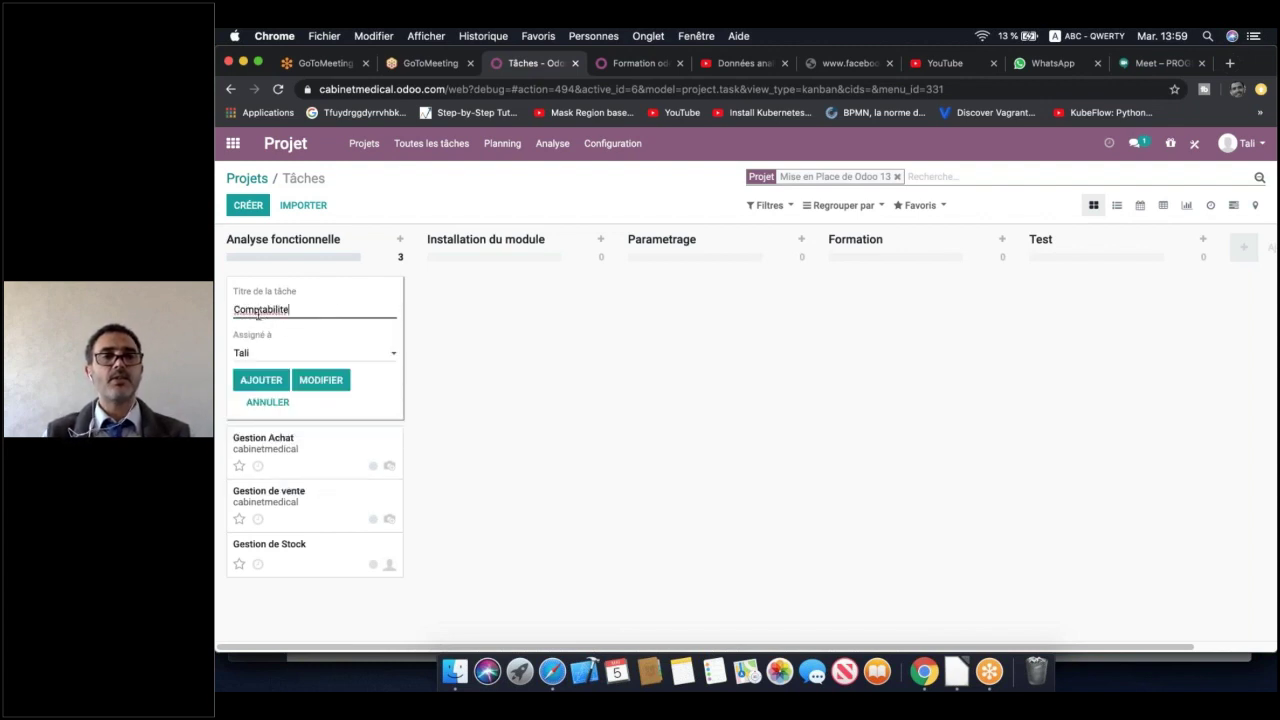
pyautogui.rightClick(259, 313)
pyautogui.click(283, 320)
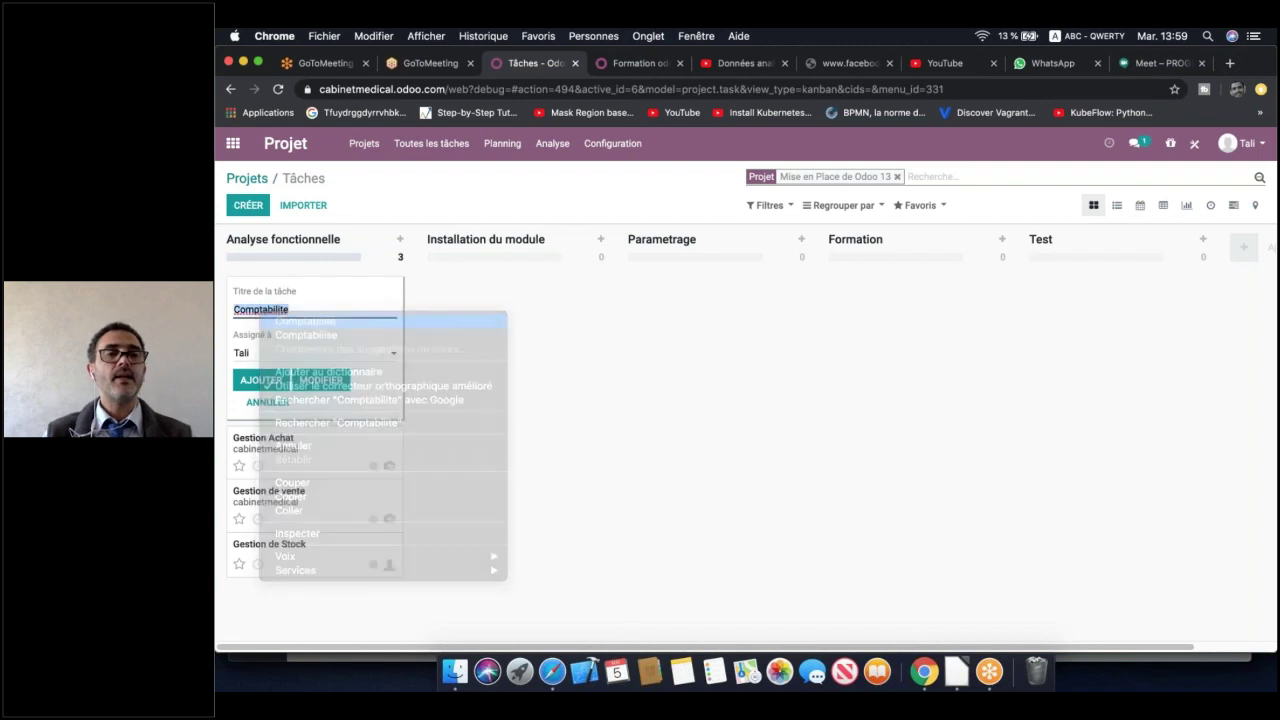
pyautogui.click(286, 357)
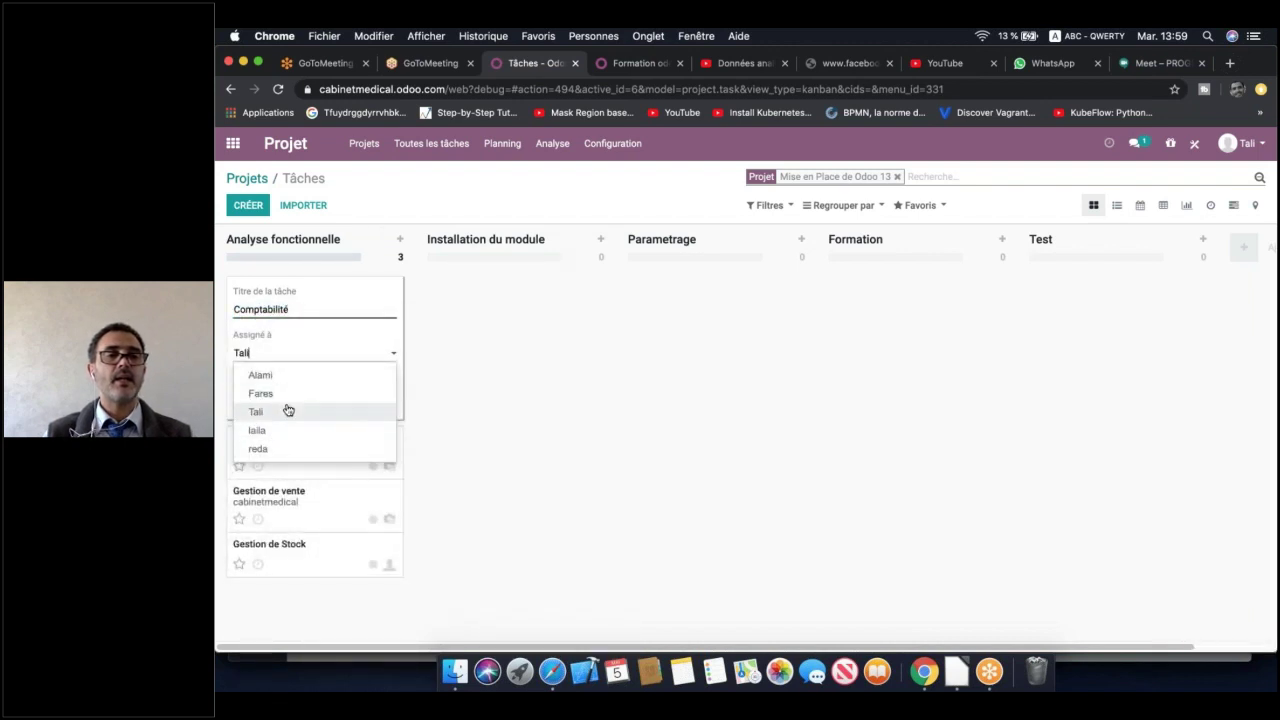
pyautogui.click(279, 448)
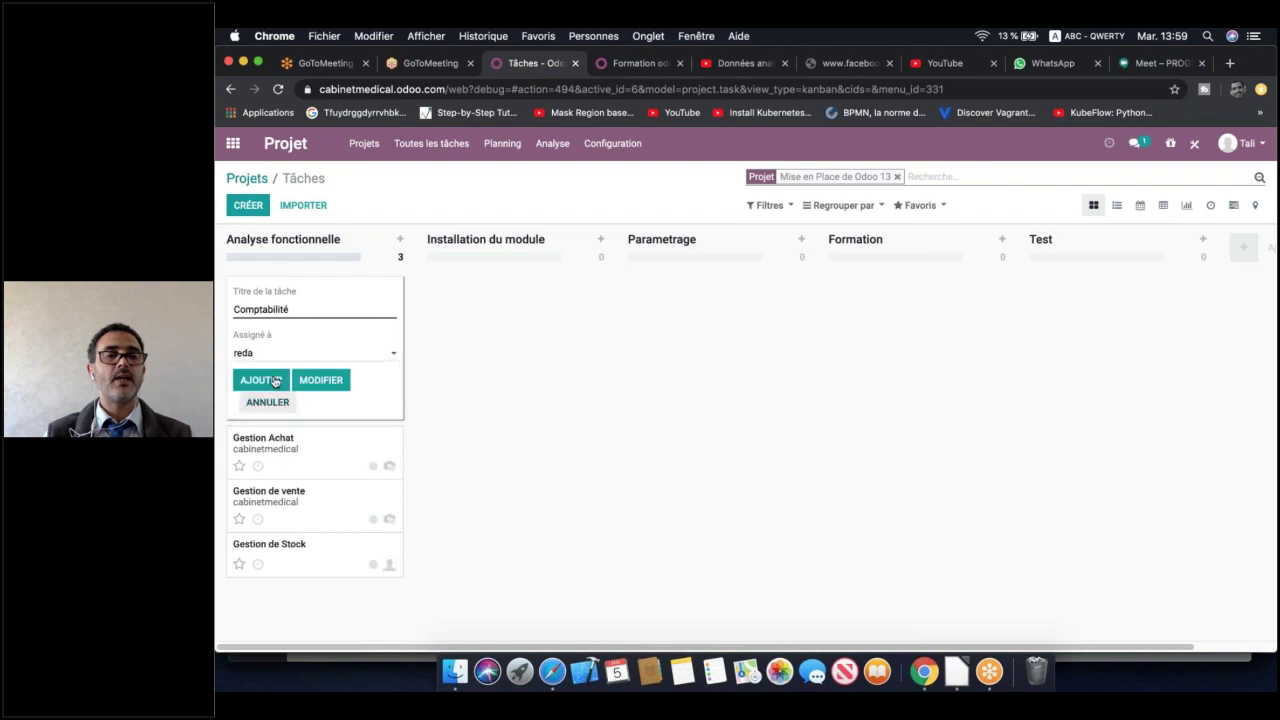
pyautogui.click(255, 380)
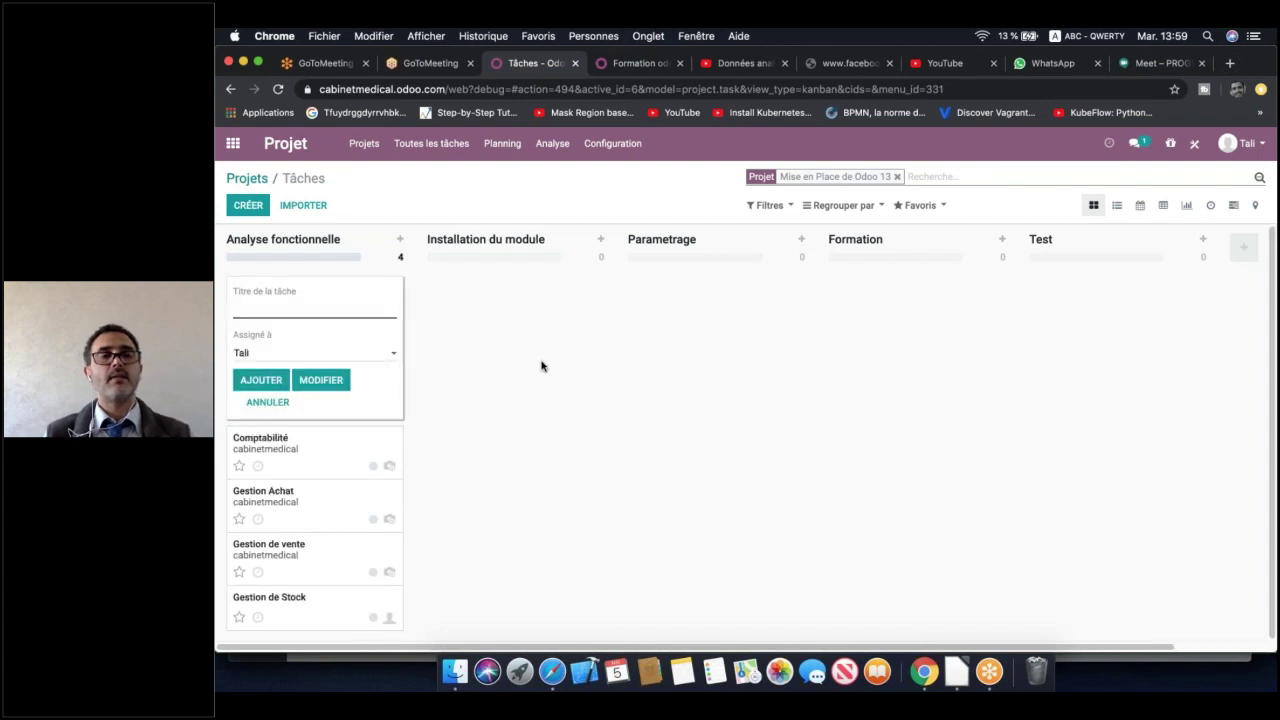
pyautogui.click(541, 366)
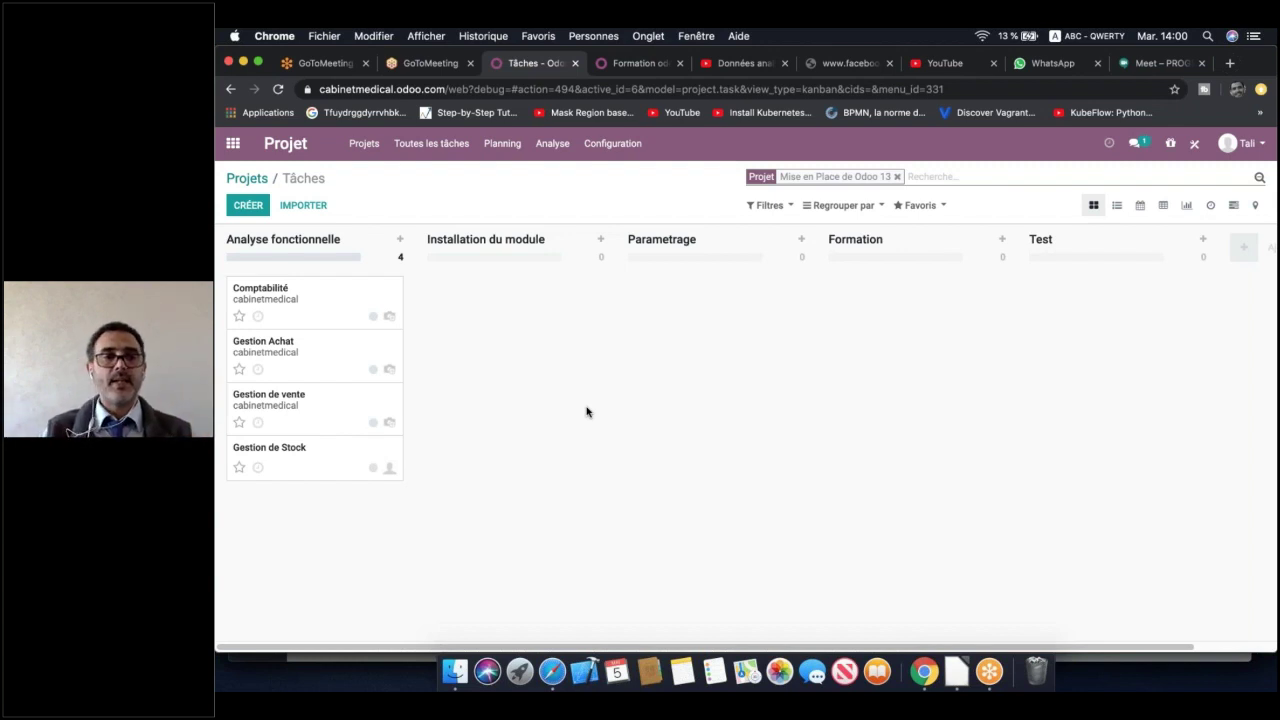
# Open the Gestion de Stock card from the Analyse fonctionnelle column
pyautogui.click(305, 468)
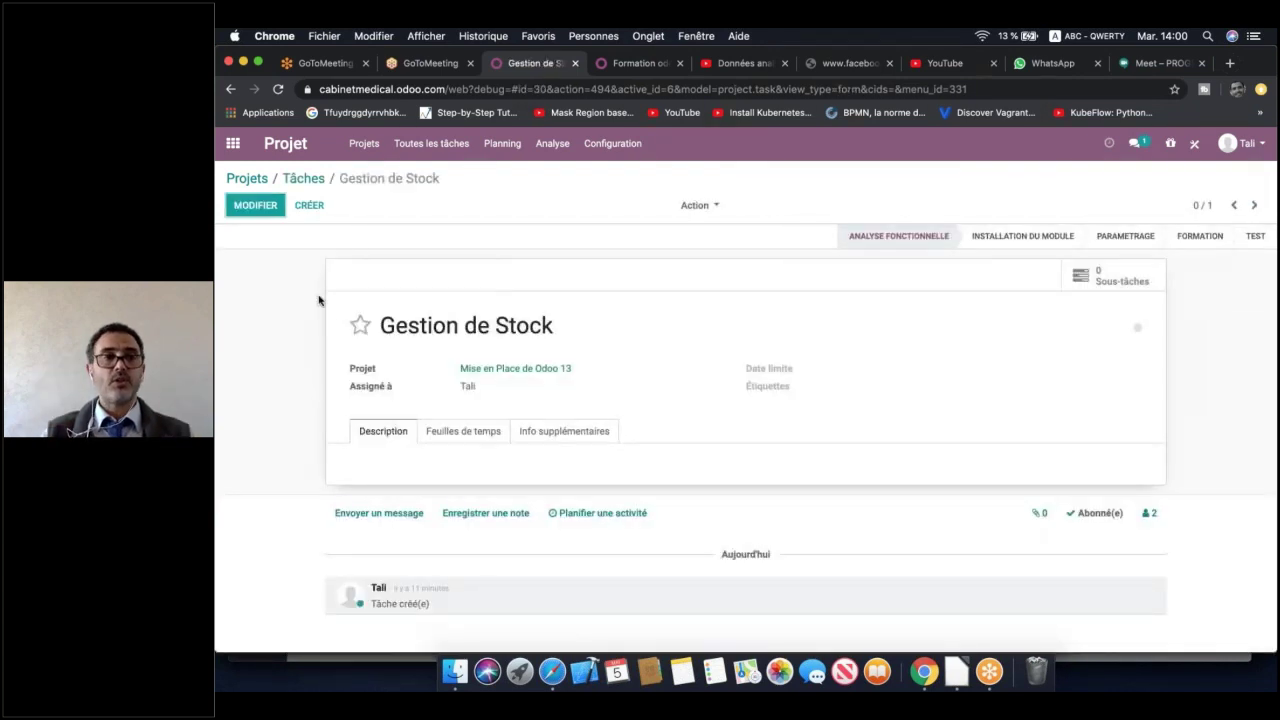
# Put the Gestion de Stock task in edit mode, leaving its project as Mise en Place de Odoo 13
pyautogui.click(272, 207)
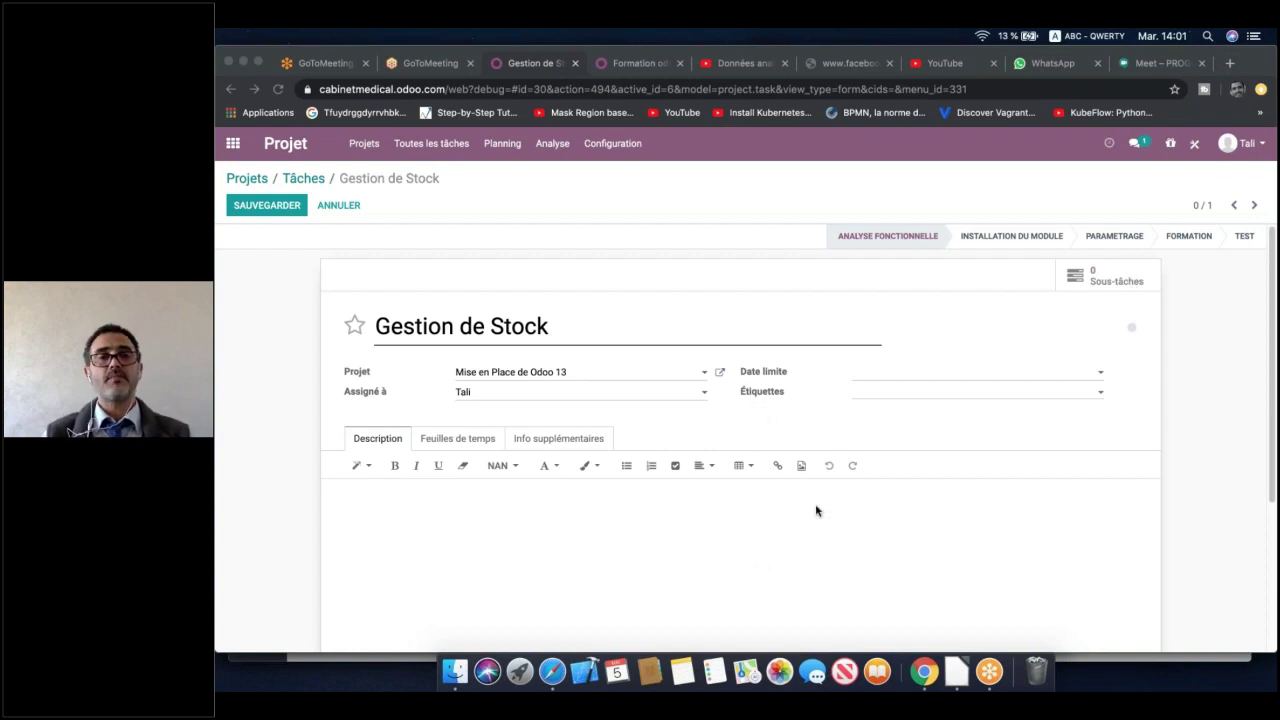
pyautogui.click(555, 332)
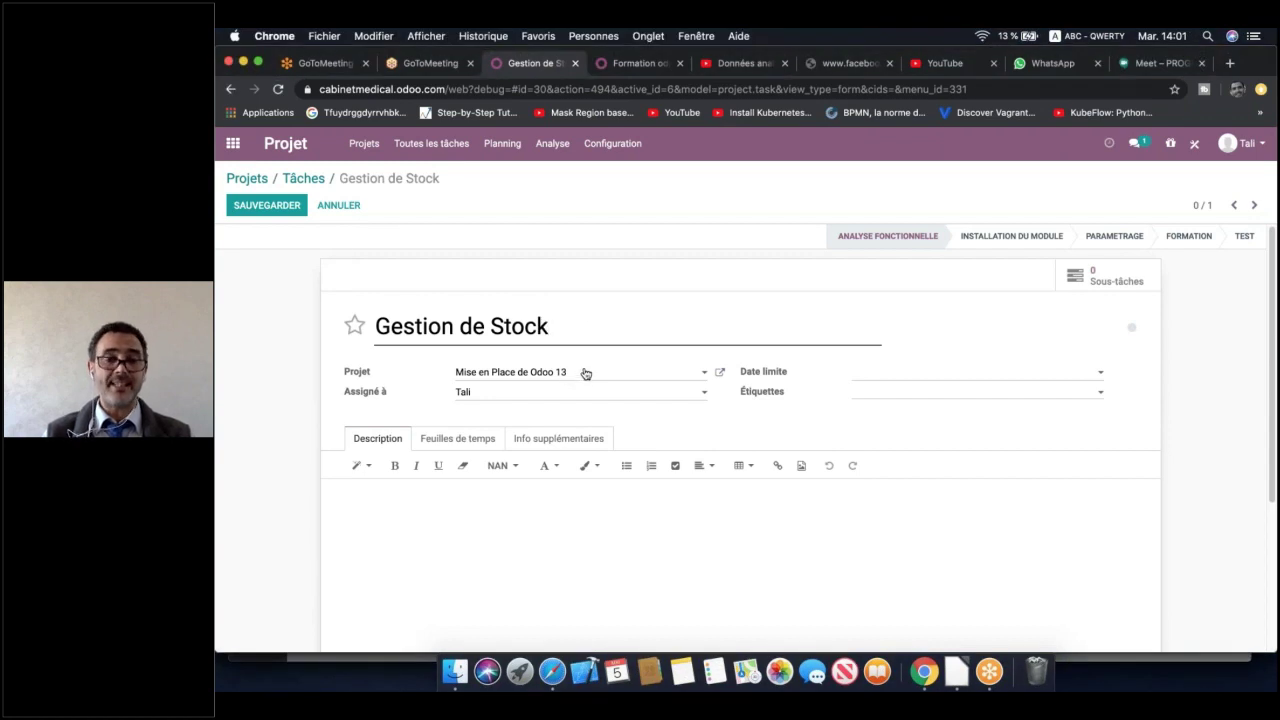
pyautogui.click(705, 374)
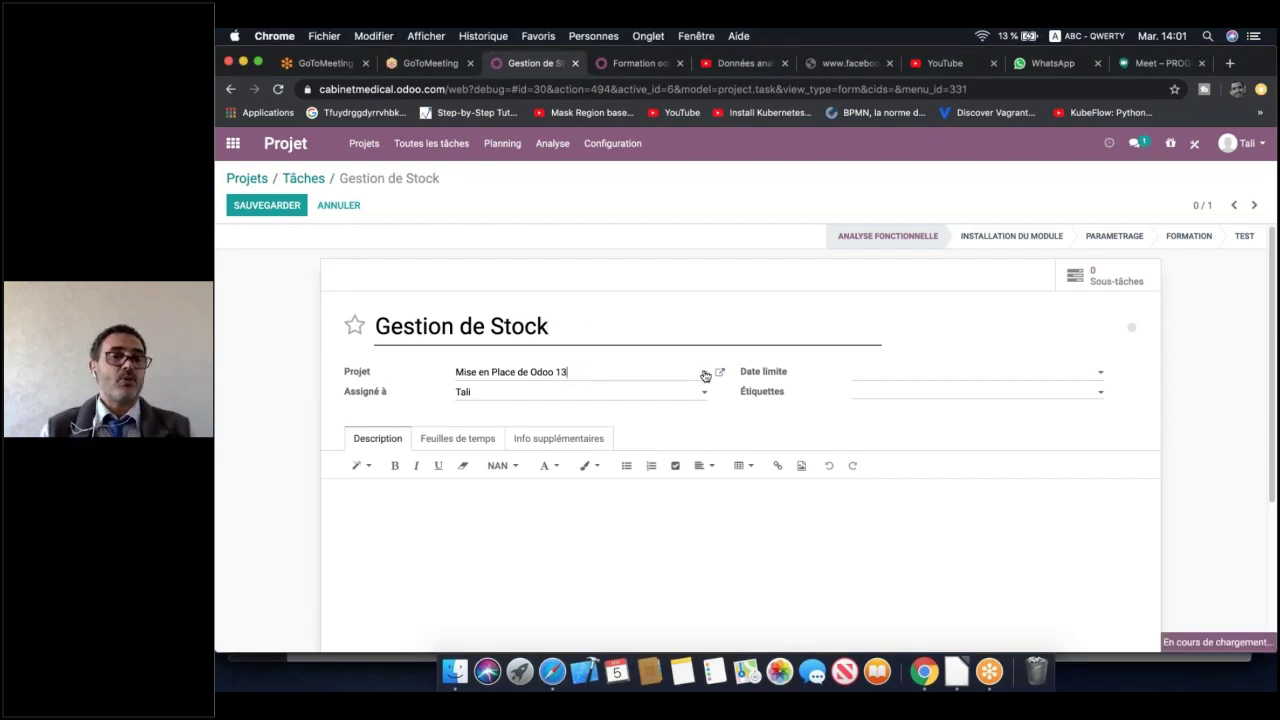
pyautogui.click(705, 374)
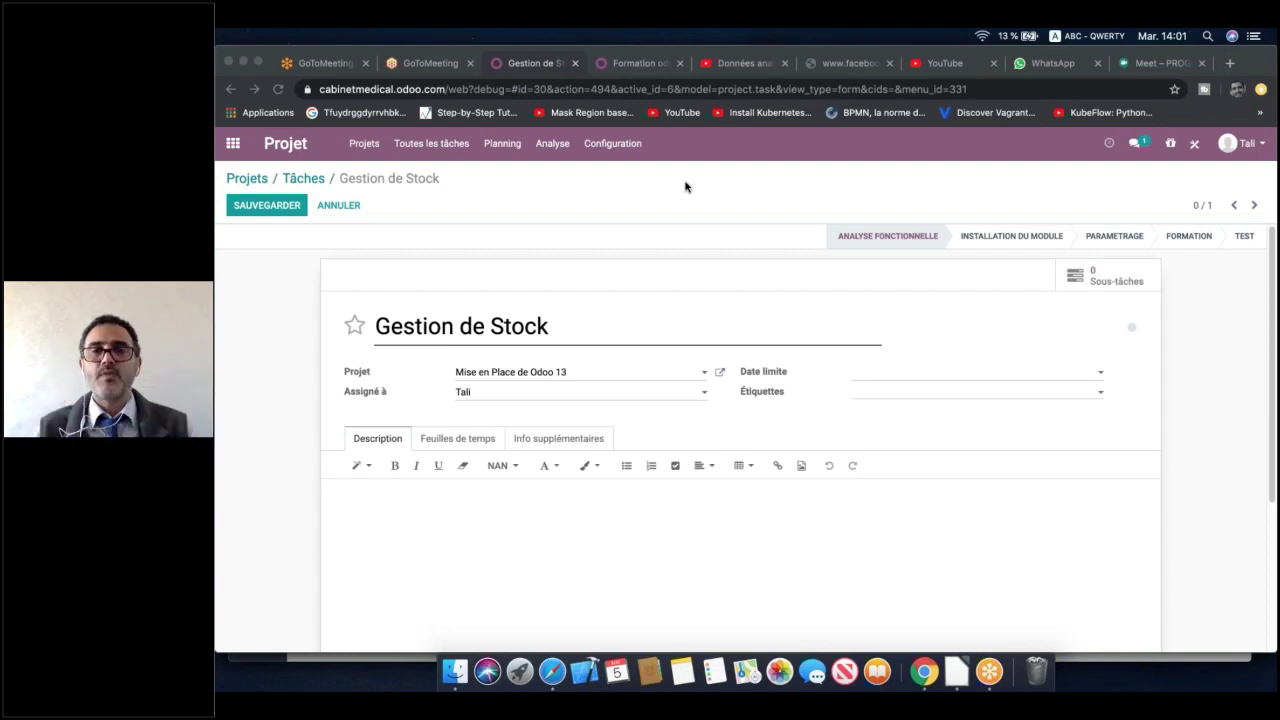
# Pick 14 May 2020 as the Gestion de Stock task's Date limite
pyautogui.click(983, 375)
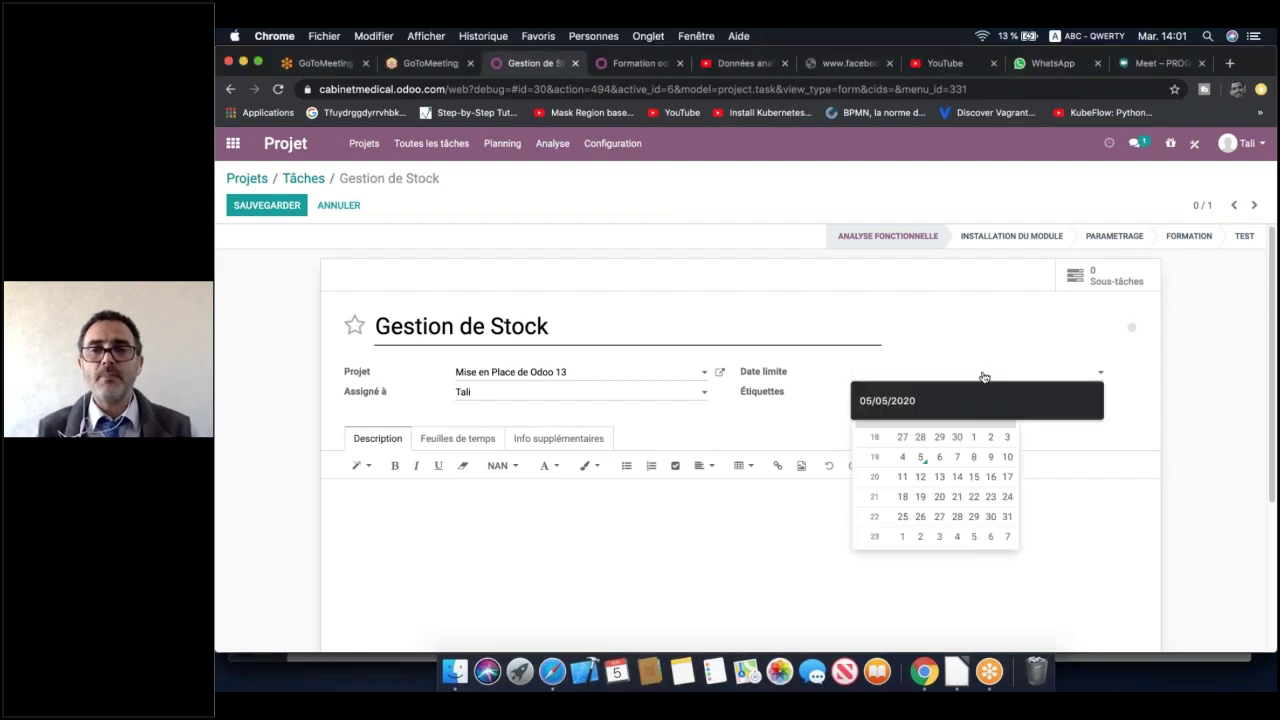
pyautogui.click(957, 478)
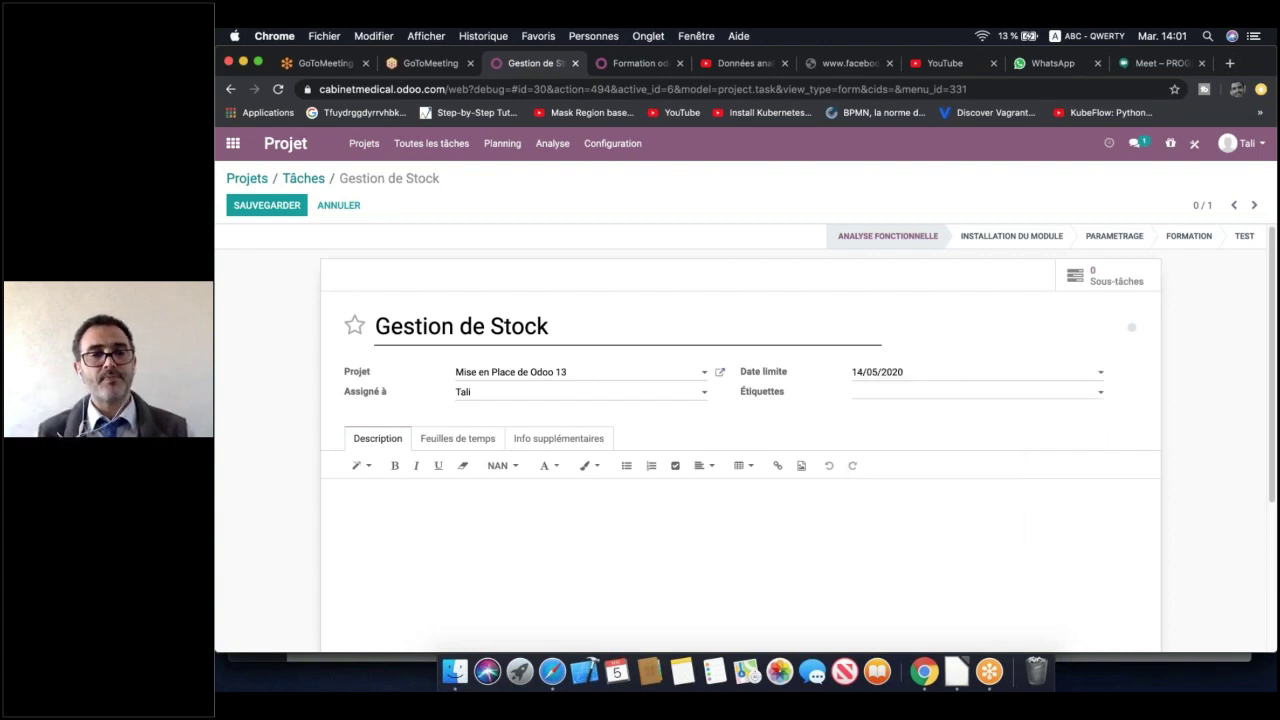
pyautogui.click(914, 395)
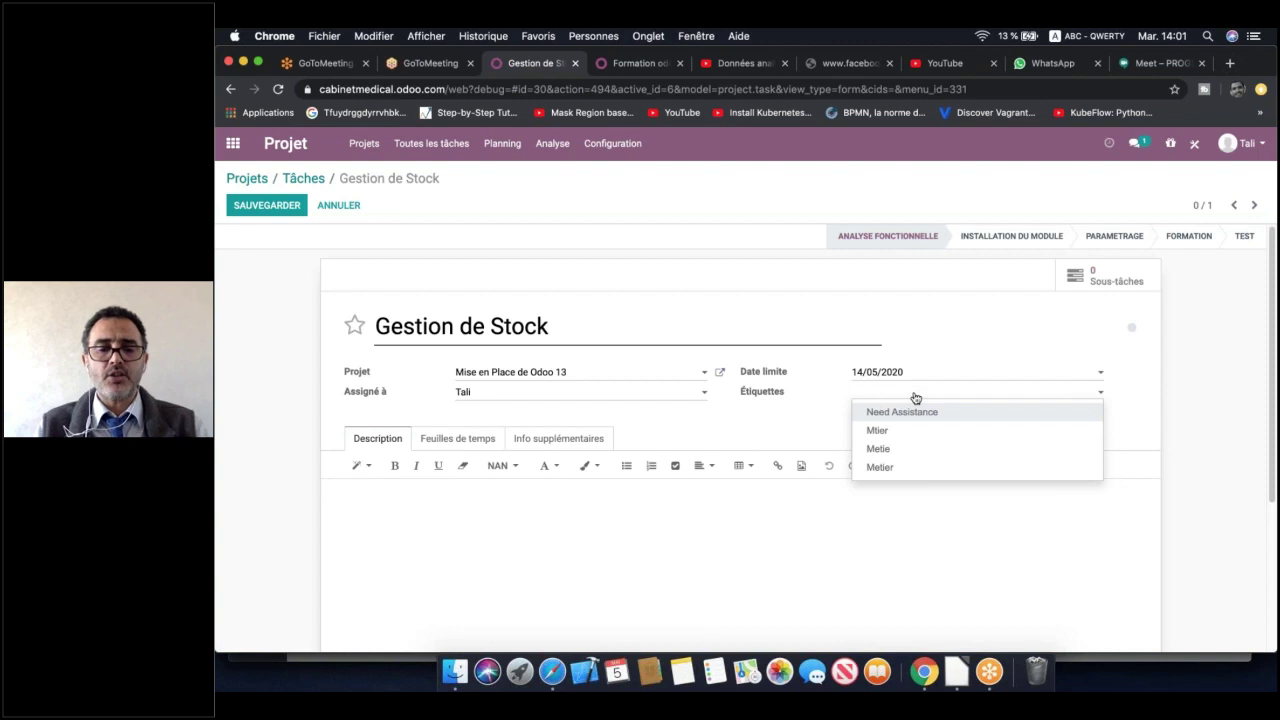
# Create a new 'Facile' tag in the task's Étiquettes field
pyautogui.write('RTache')
pyautogui.press('BackSpace')
pyautogui.press('BackSpace')
pyautogui.press('BackSpace')
pyautogui.press('BackSpace')
pyautogui.press('BackSpace')
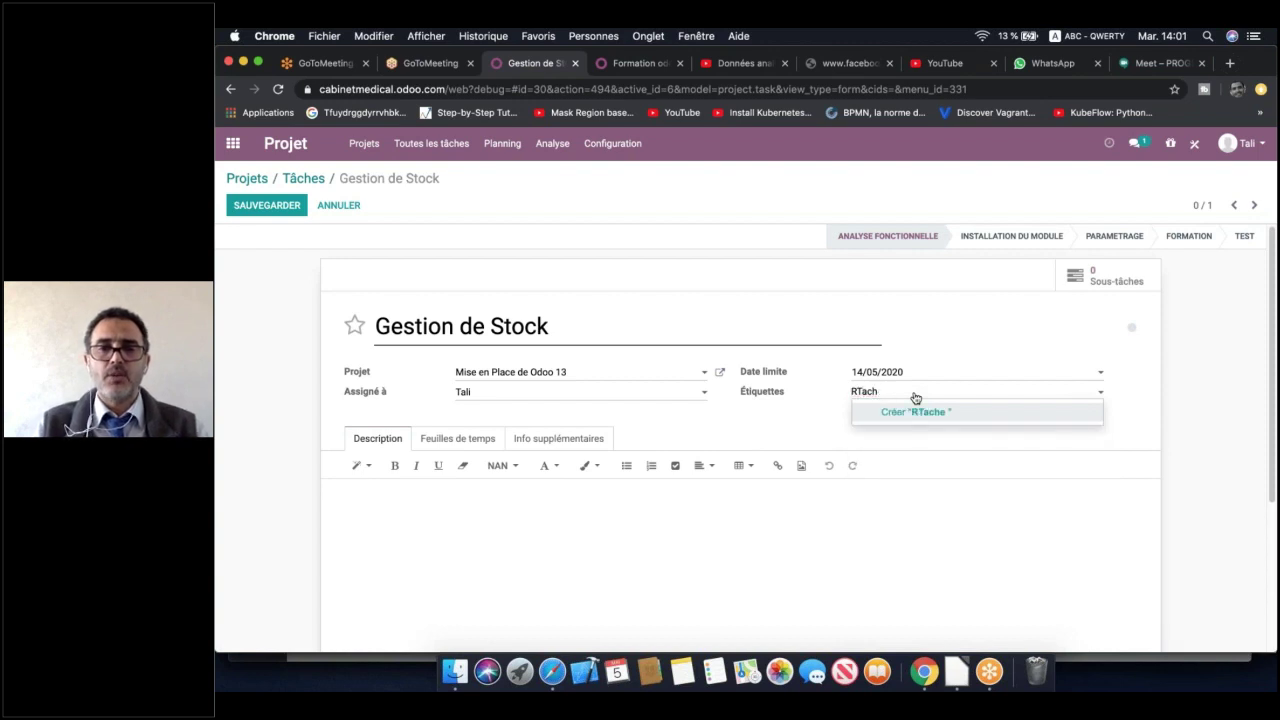
pyautogui.press('BackSpace')
pyautogui.write('Tache')
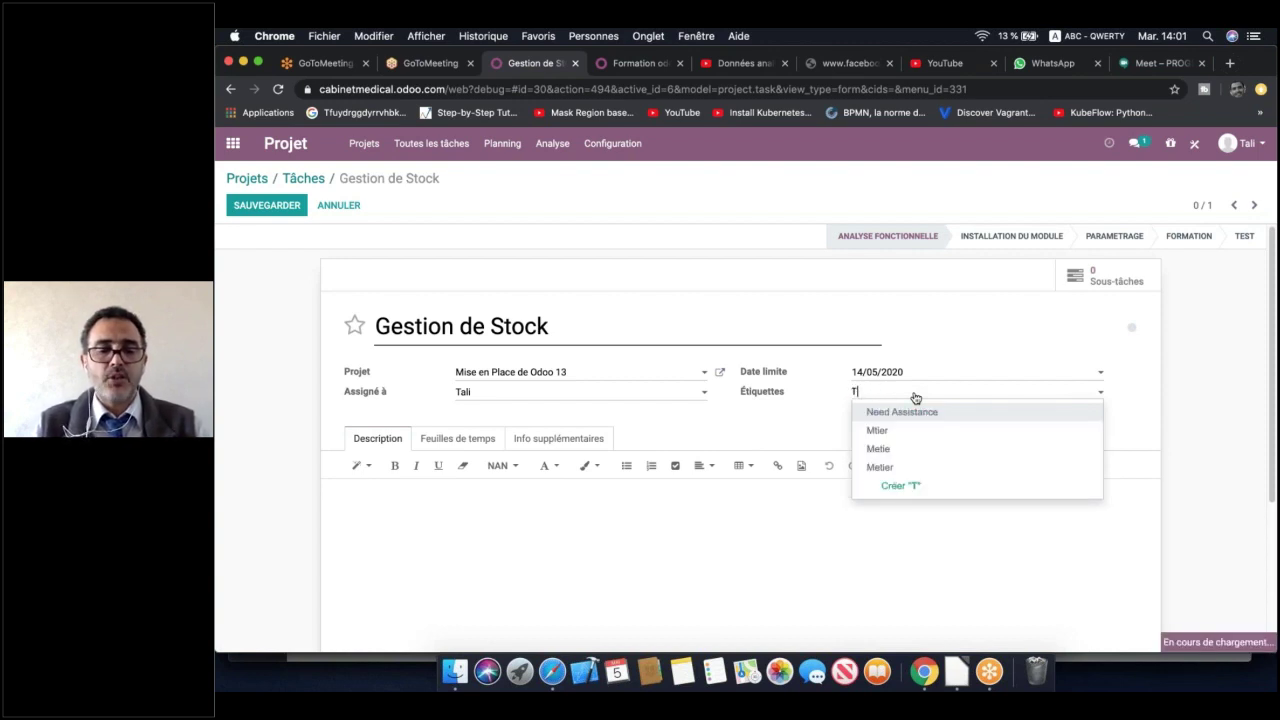
pyautogui.press('BackSpace')
pyautogui.press('BackSpace')
pyautogui.press('BackSpace')
pyautogui.press('BackSpace')
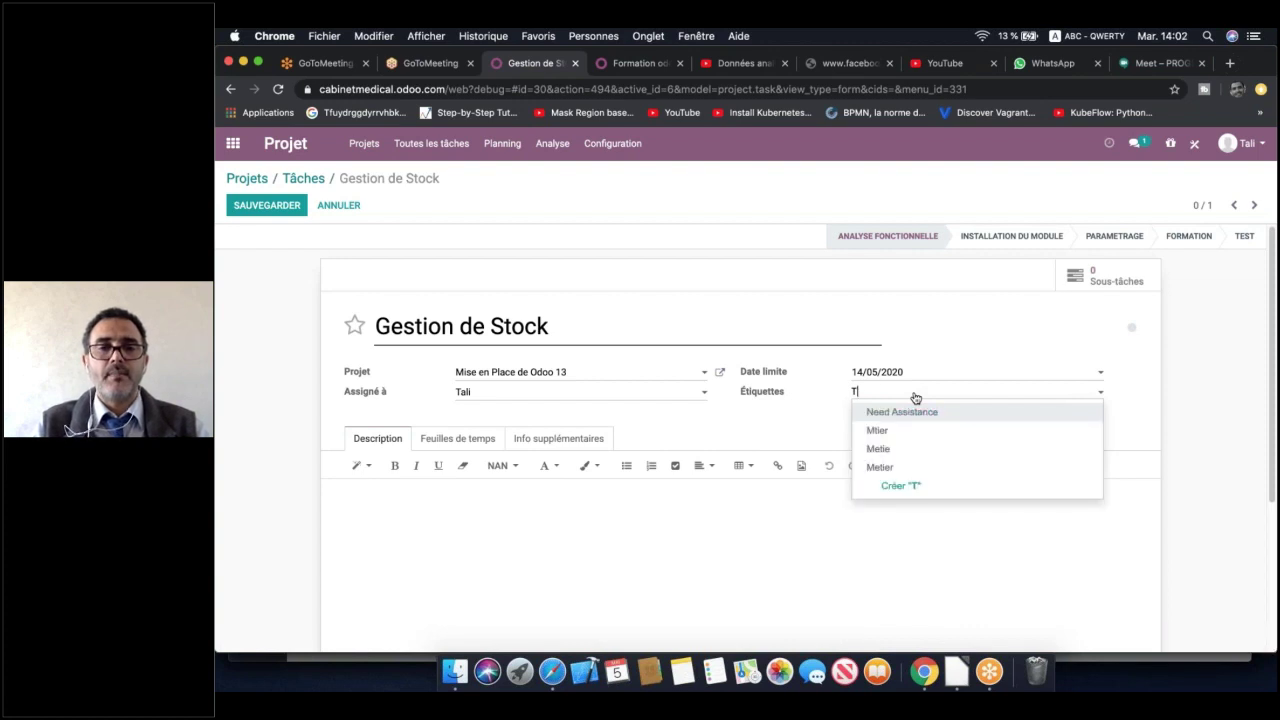
pyautogui.press('BackSpace')
pyautogui.write('Facile')
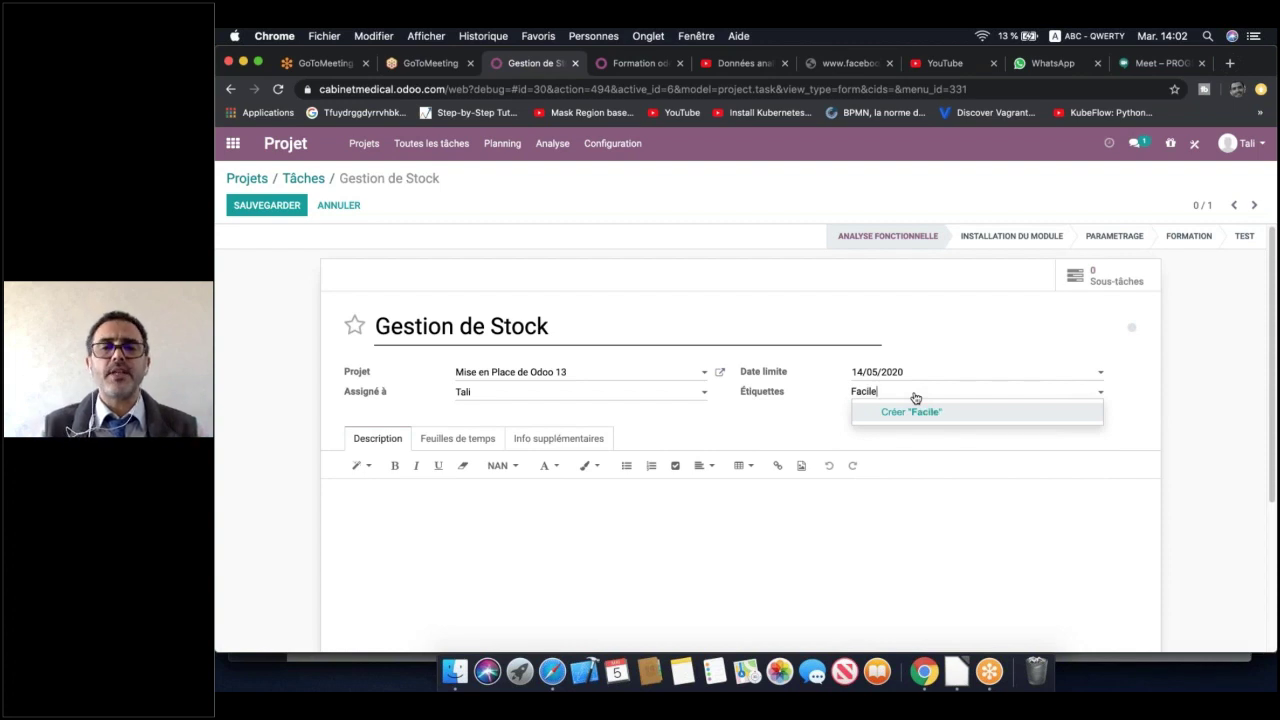
pyautogui.click(928, 421)
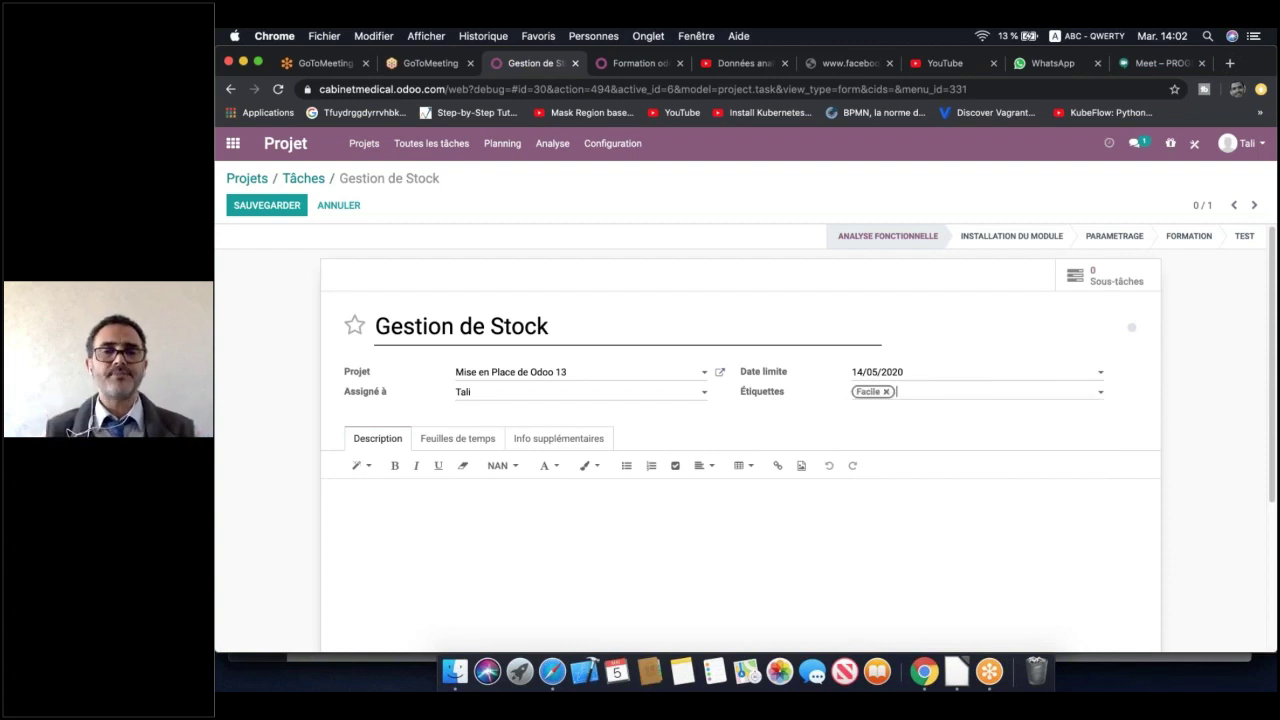
# Colour the Facile tag green and show the Feuilles de temps section
pyautogui.click(868, 392)
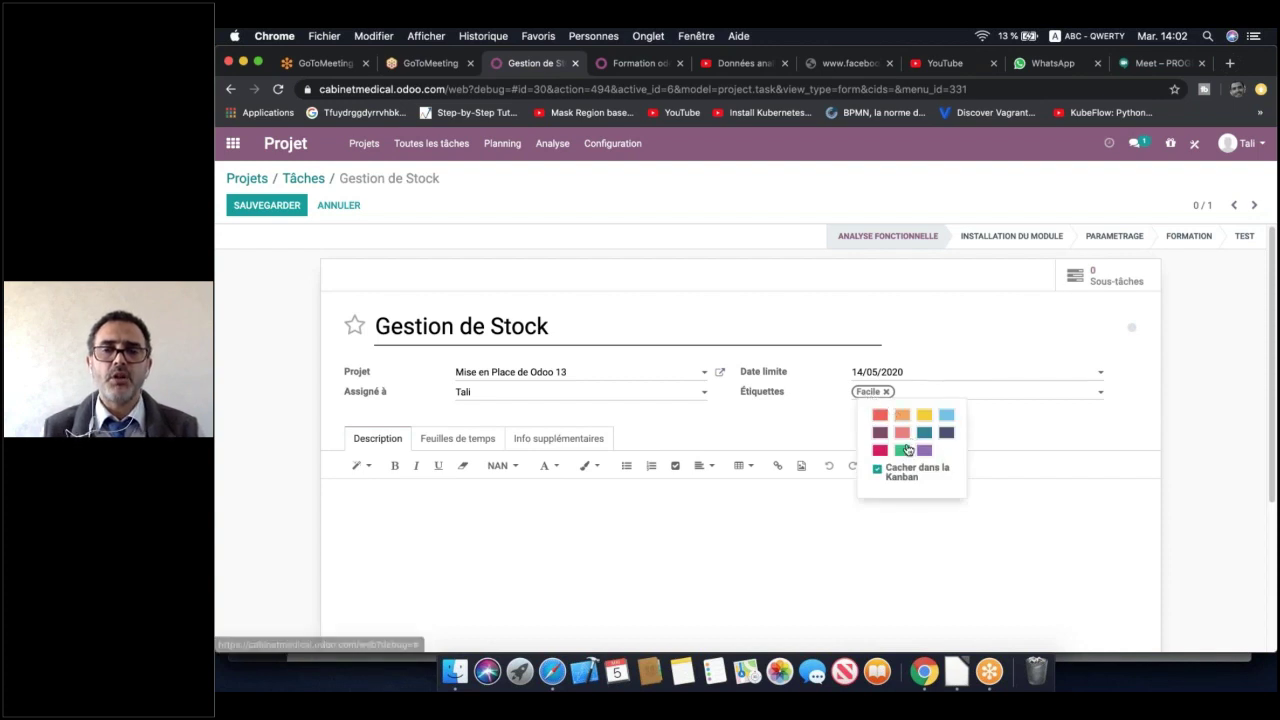
pyautogui.click(902, 451)
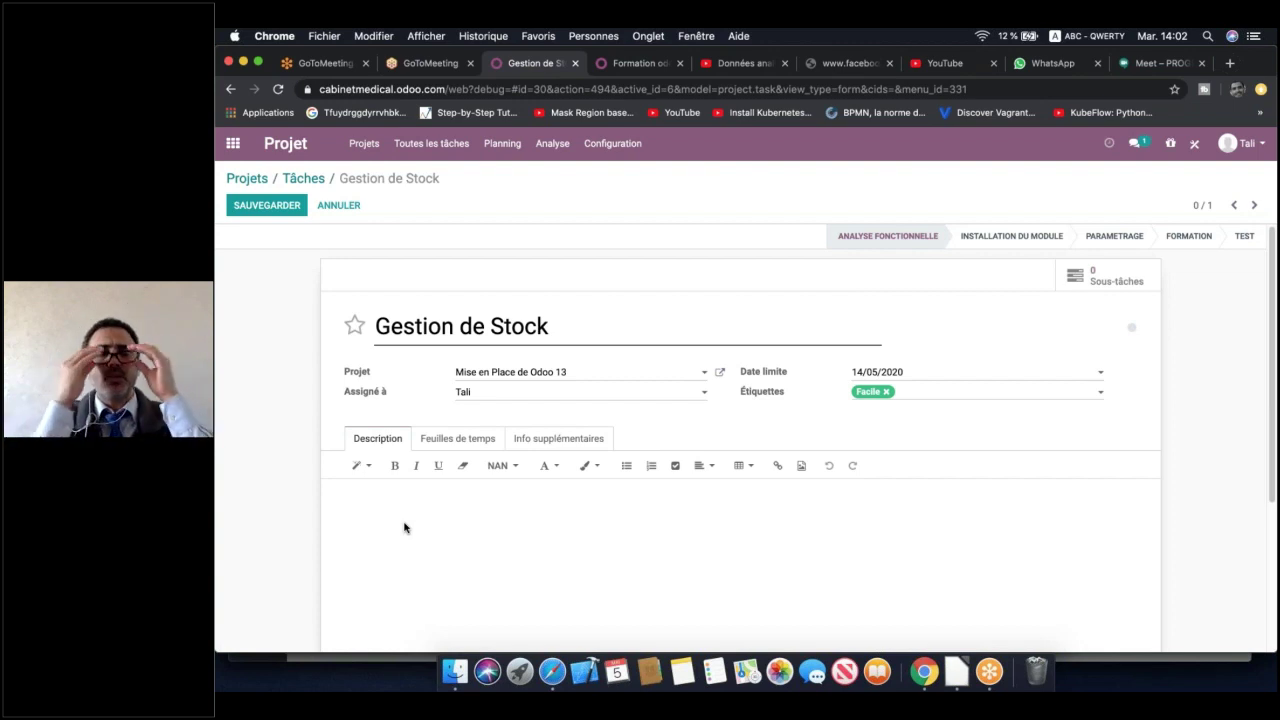
pyautogui.click(452, 441)
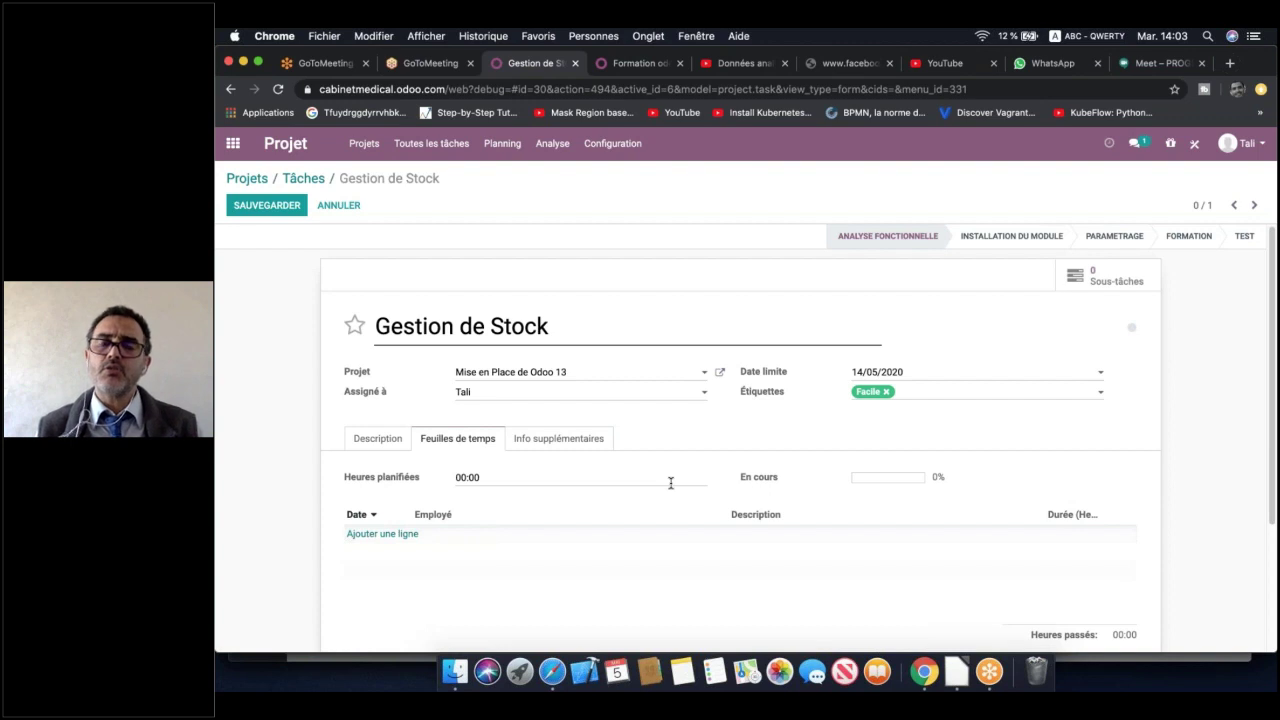
# Enter 30 as the hours of the task's Heures planifiées
pyautogui.doubleClick(606, 476)
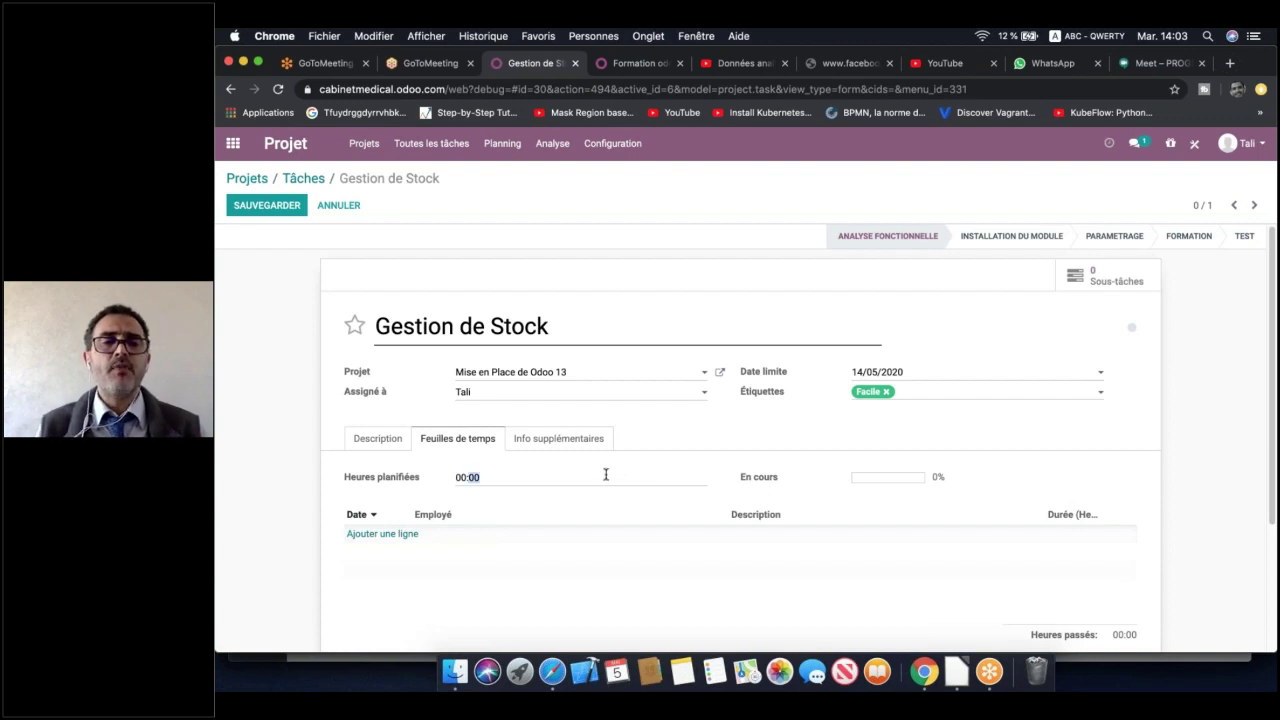
pyautogui.doubleClick(459, 476)
pyautogui.write('30')
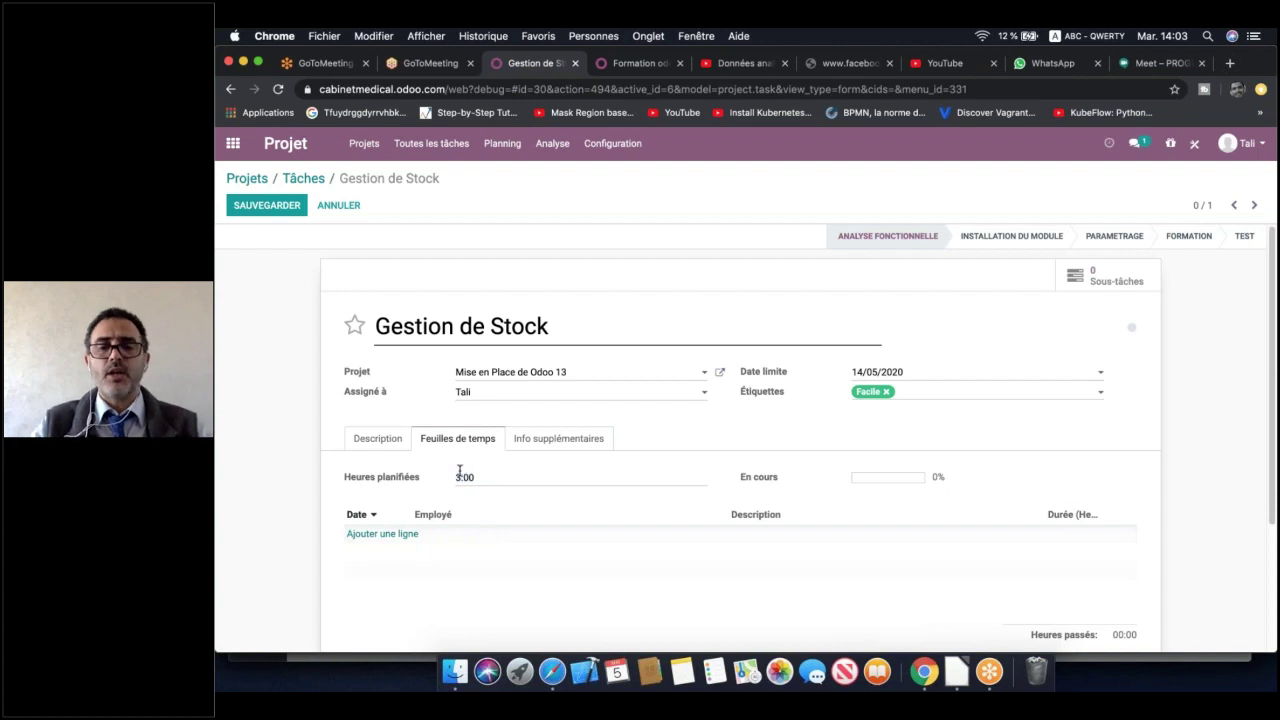
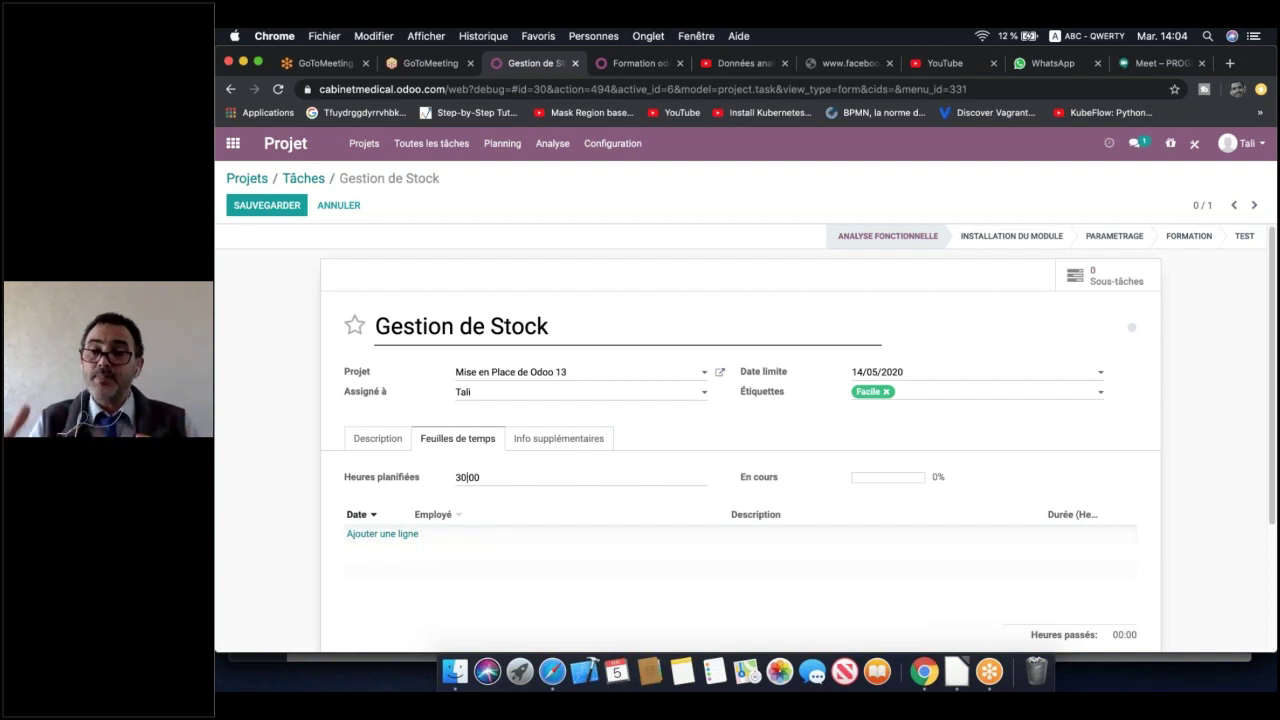
# Log a 04:00 timesheet line described 'Definir besoin' on the Gestion de Stock task
pyautogui.press('F2')
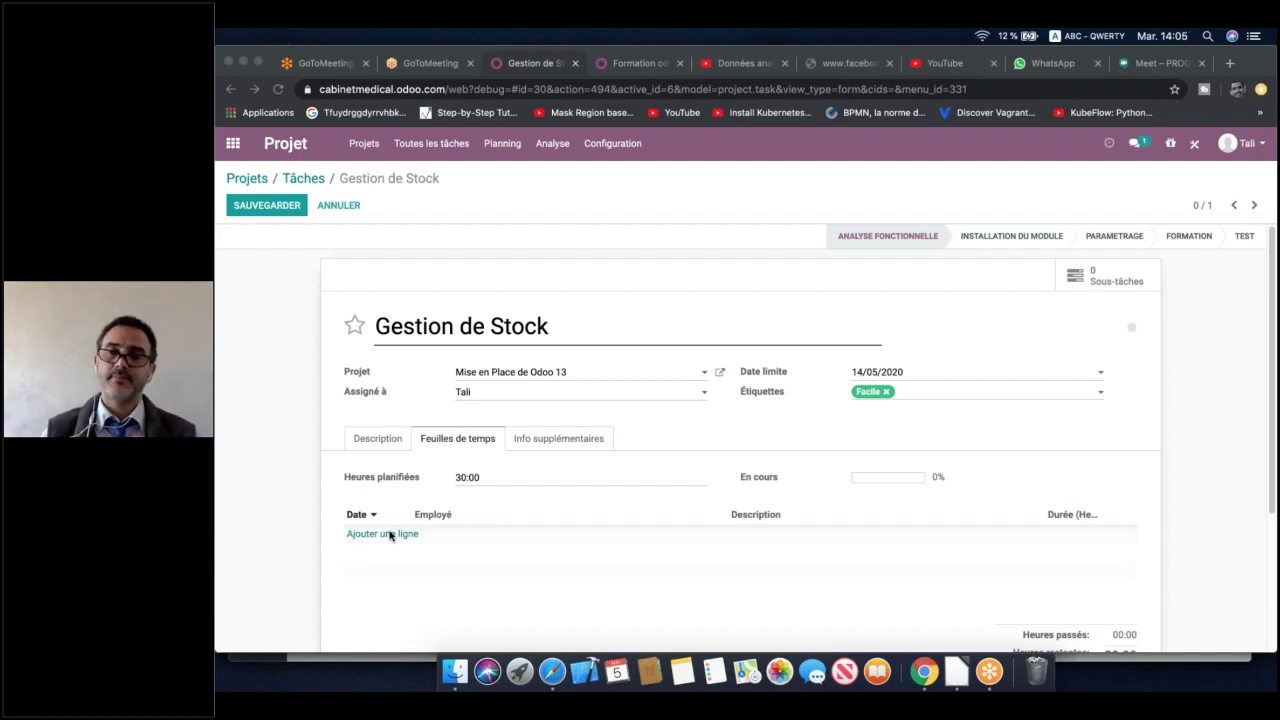
pyautogui.click(390, 534)
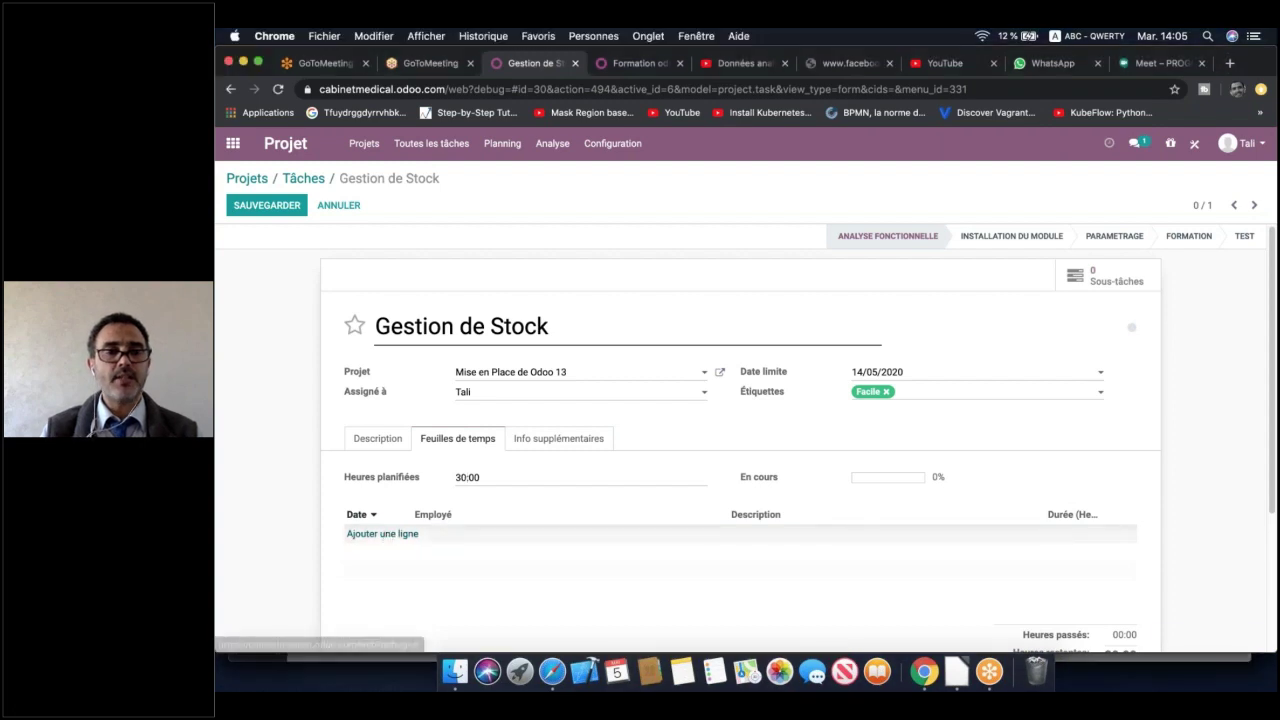
pyautogui.click(385, 534)
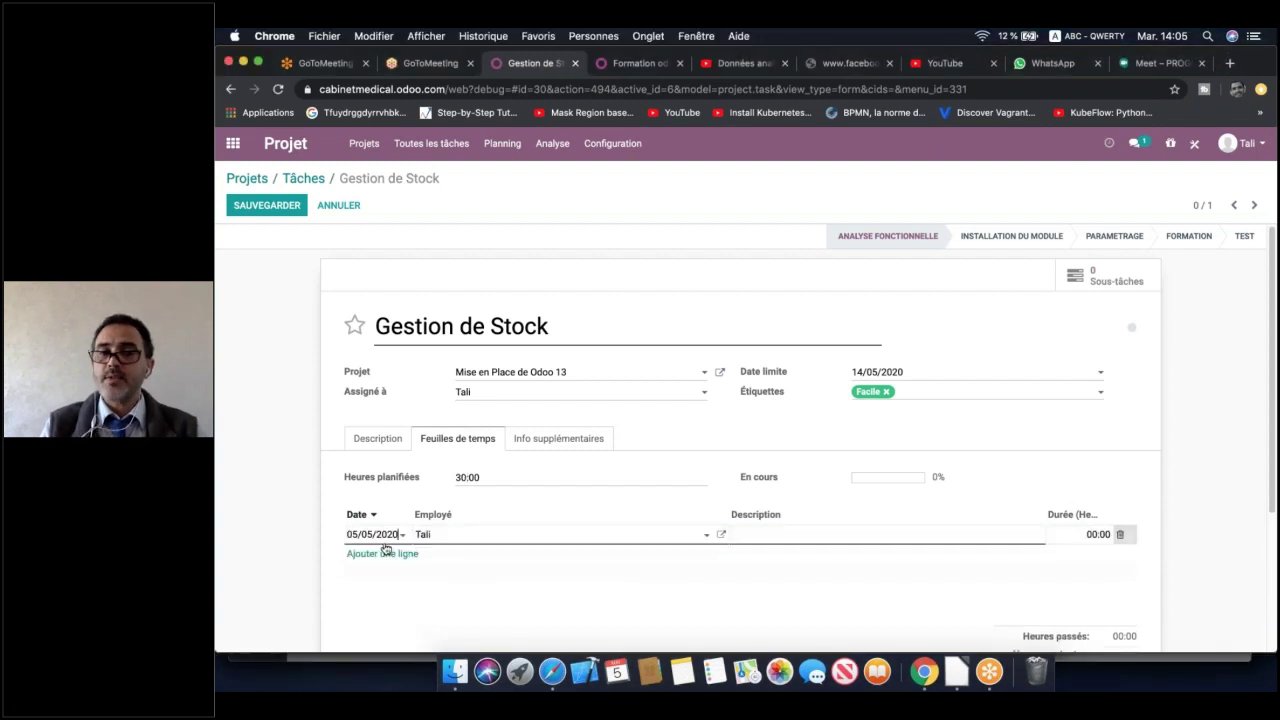
pyautogui.click(842, 532)
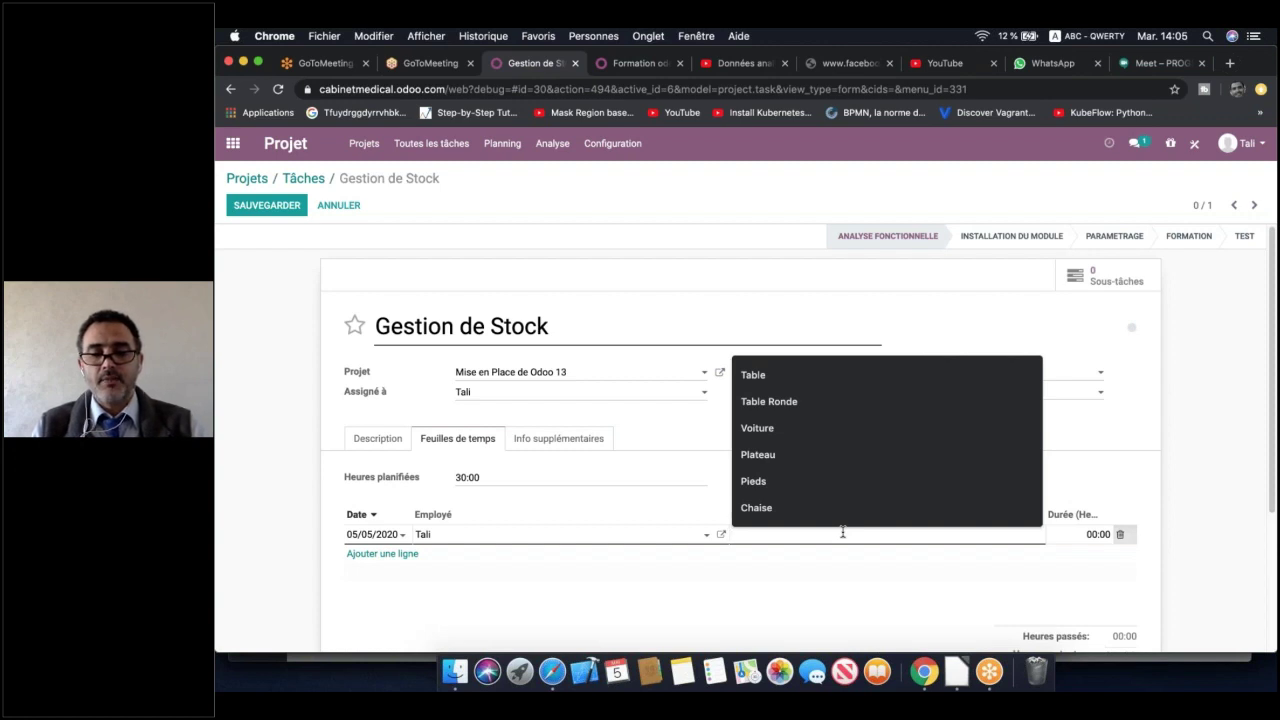
pyautogui.write('DEf')
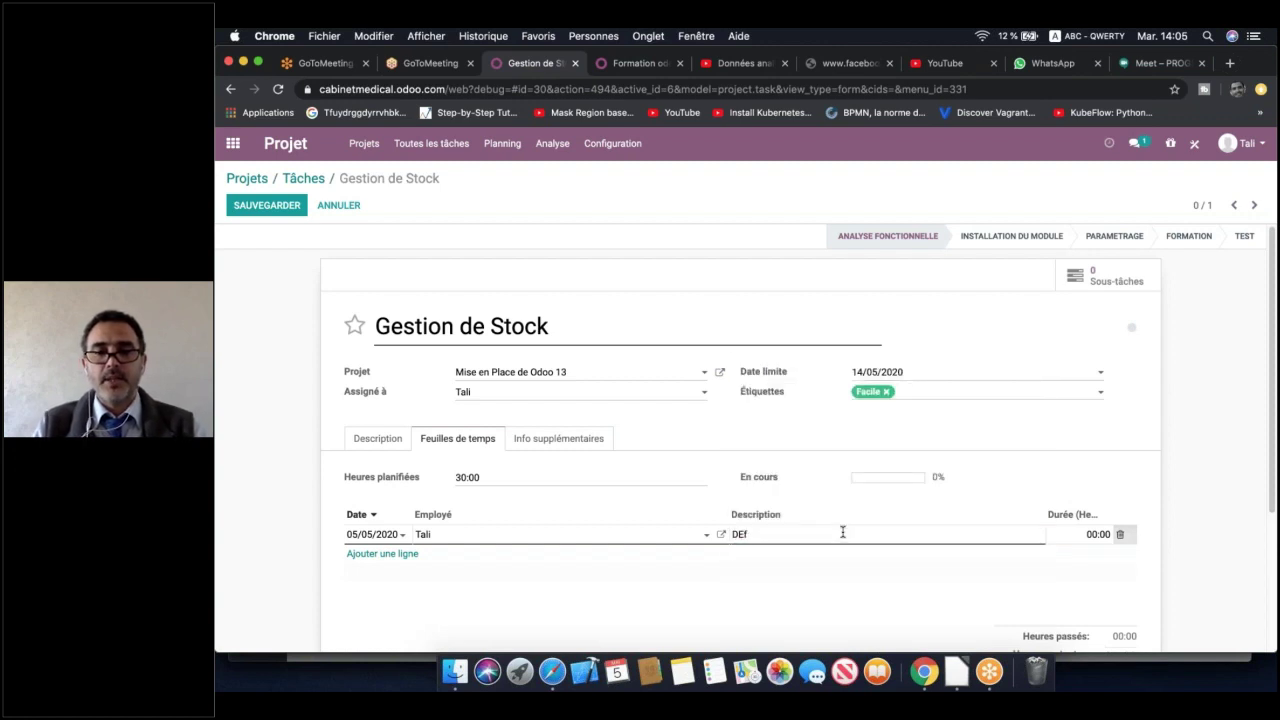
pyautogui.press('BackSpace')
pyautogui.press('BackSpace')
pyautogui.write('efin')
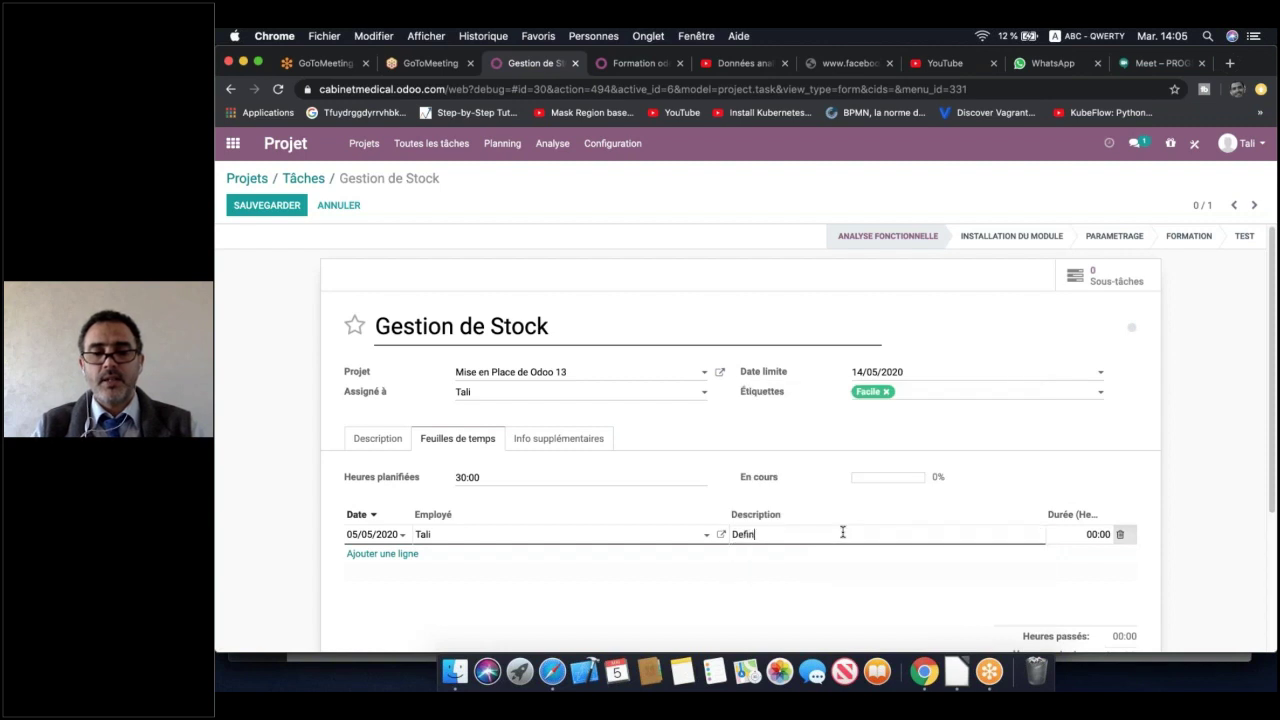
pyautogui.write('ir besoin')
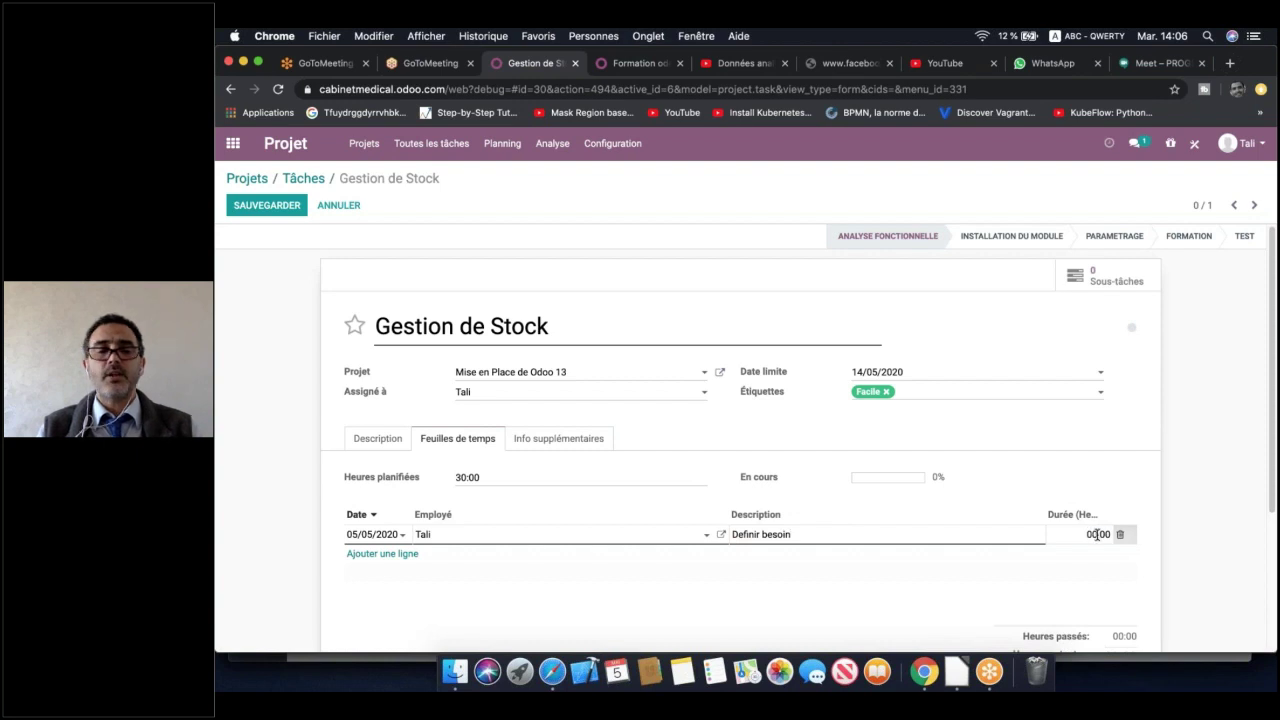
pyautogui.doubleClick(1097, 534)
pyautogui.write('4')
pyautogui.press('BackSpace')
pyautogui.press('BackSpace')
pyautogui.press('BackSpace')
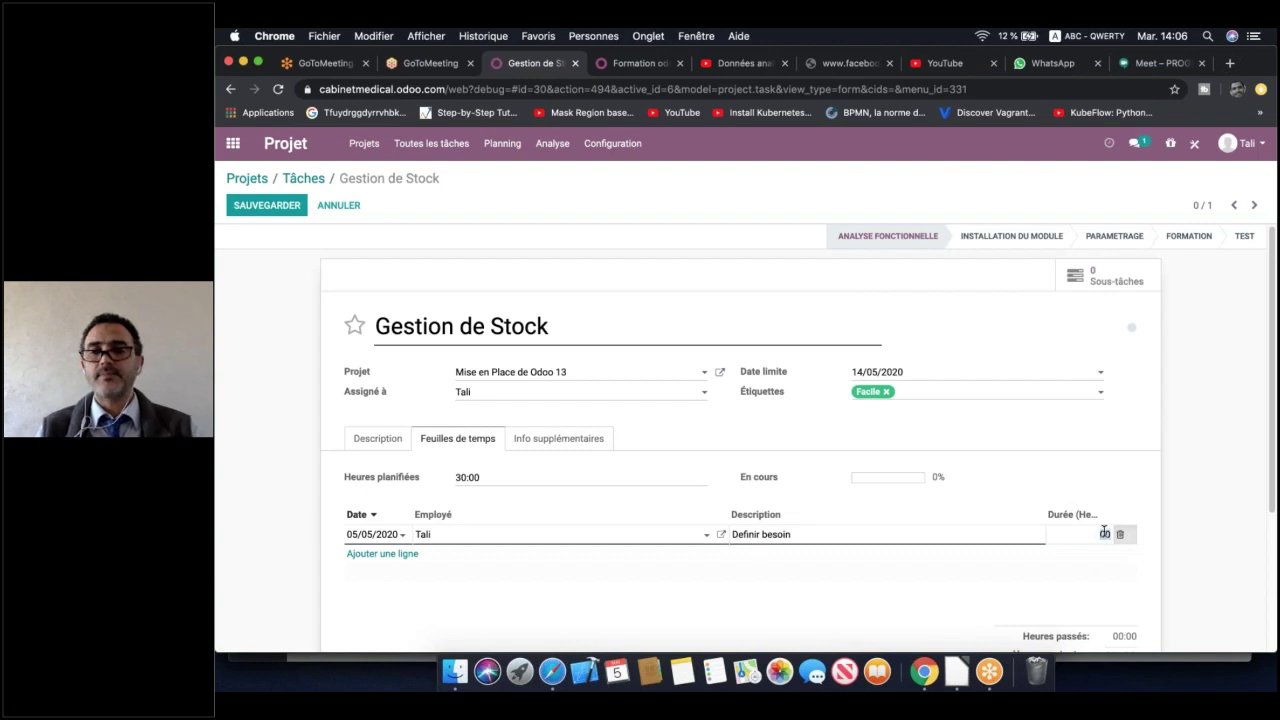
pyautogui.click(1041, 590)
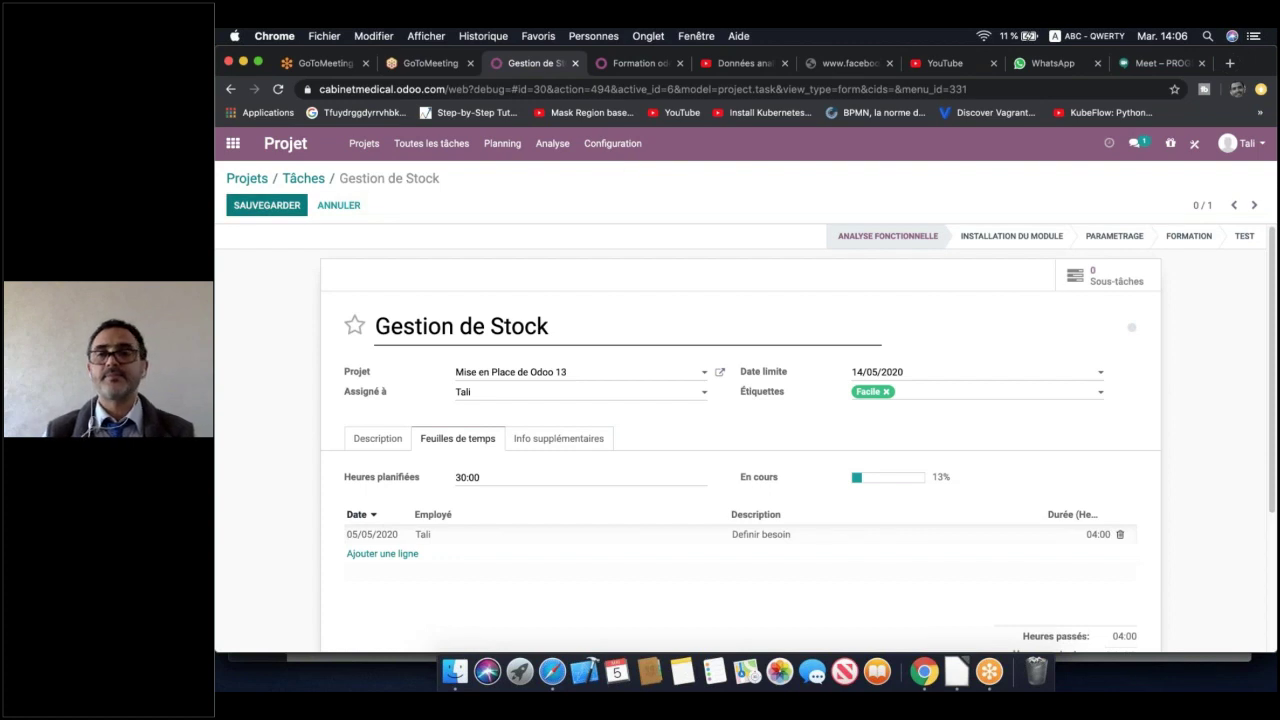
# Save Gestion de Stock, then open the Gestion de vente card from the task board
pyautogui.click(283, 204)
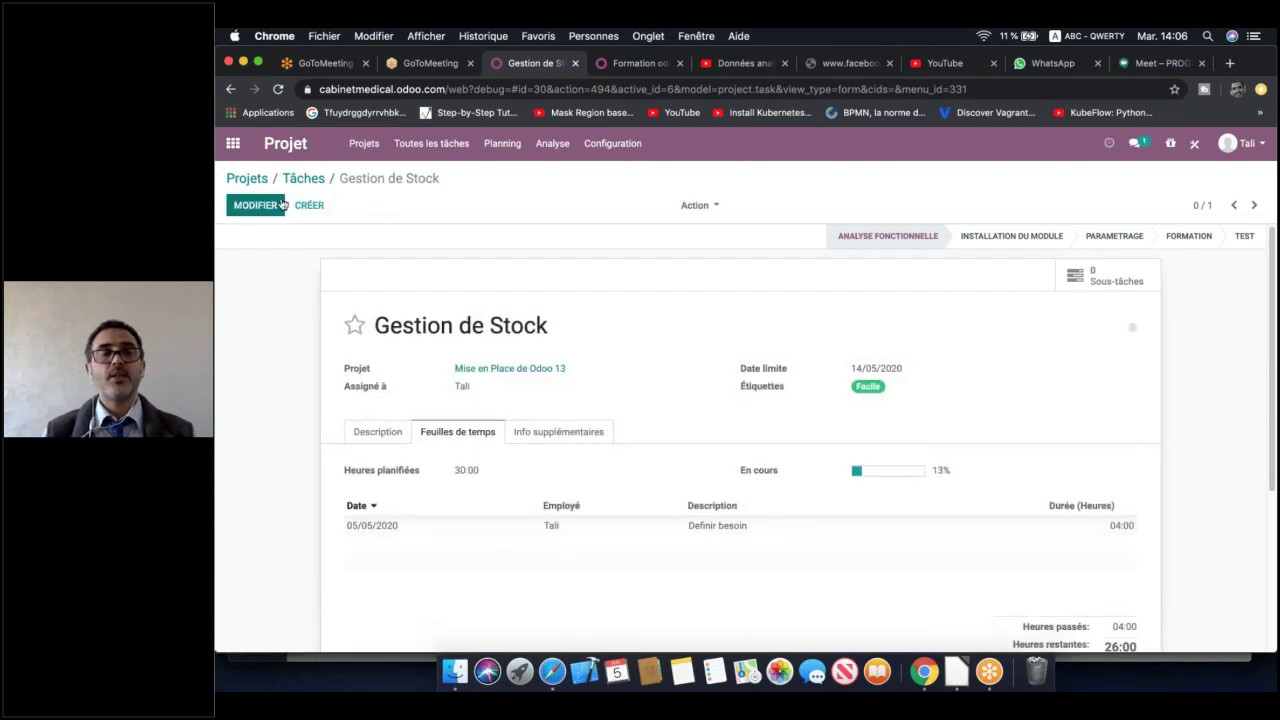
pyautogui.click(307, 181)
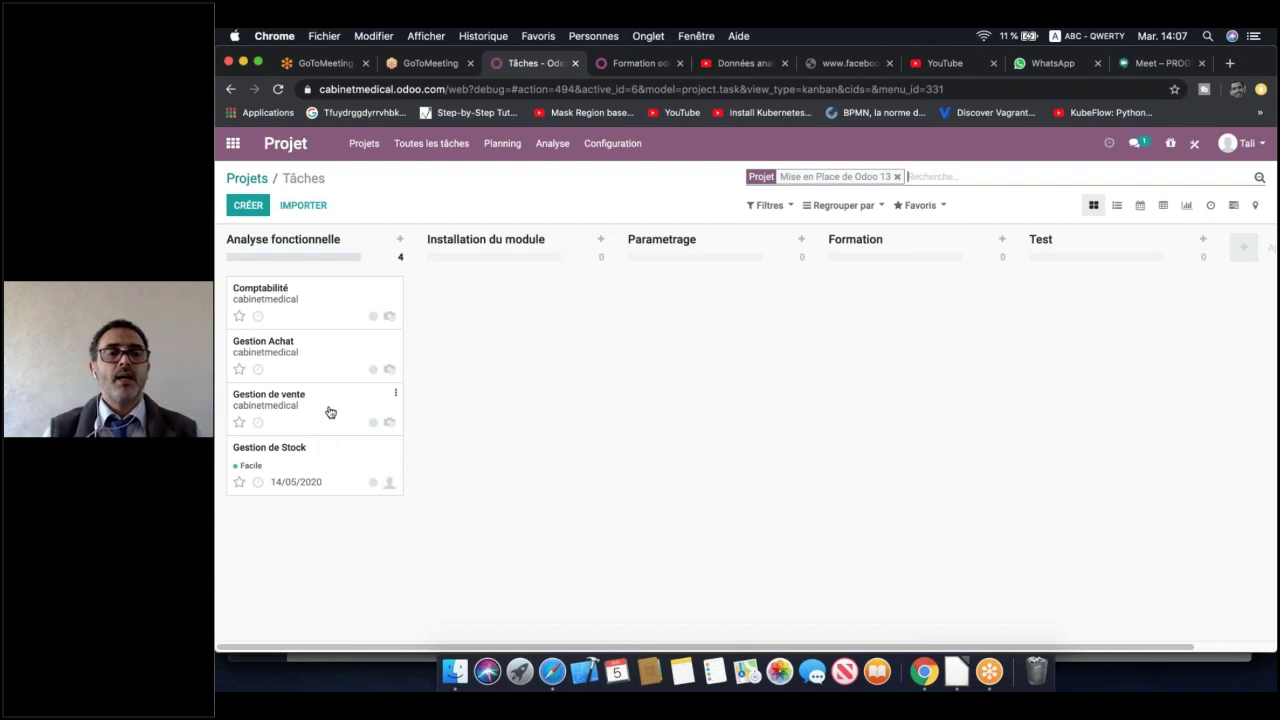
pyautogui.click(315, 412)
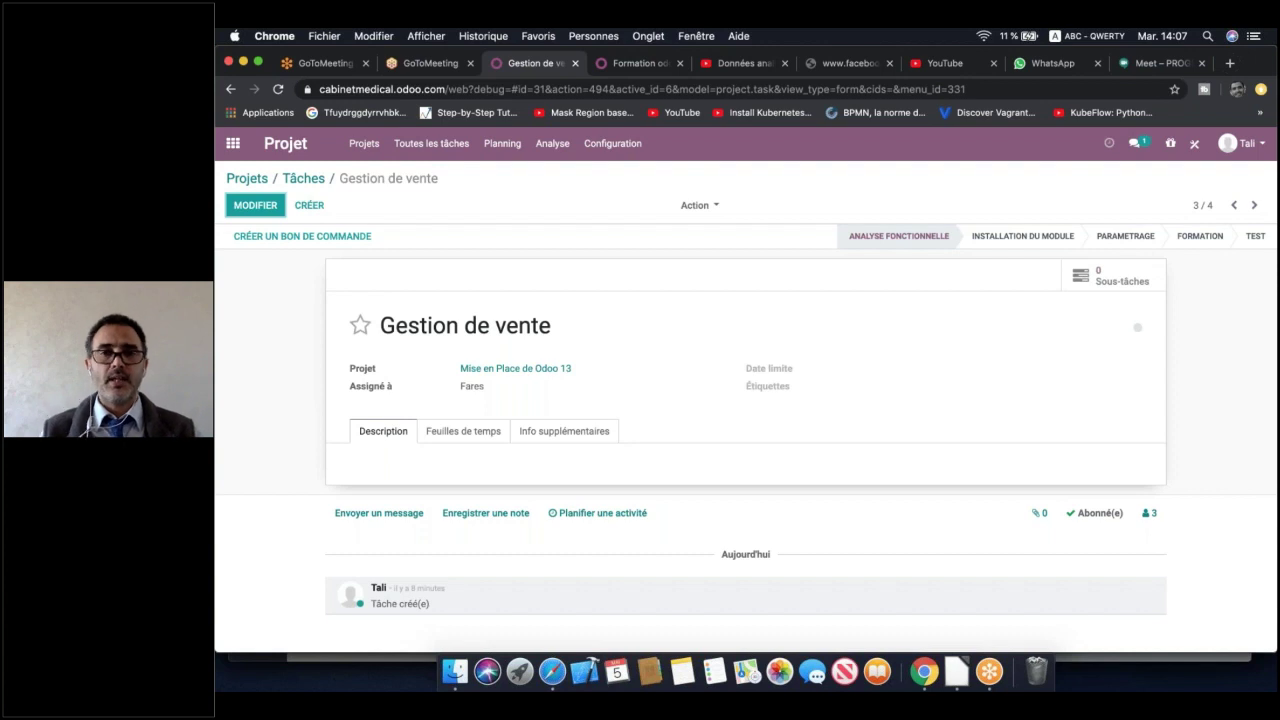
# Set the Gestion de vente task's deadline to 20/05/2020
pyautogui.click(256, 205)
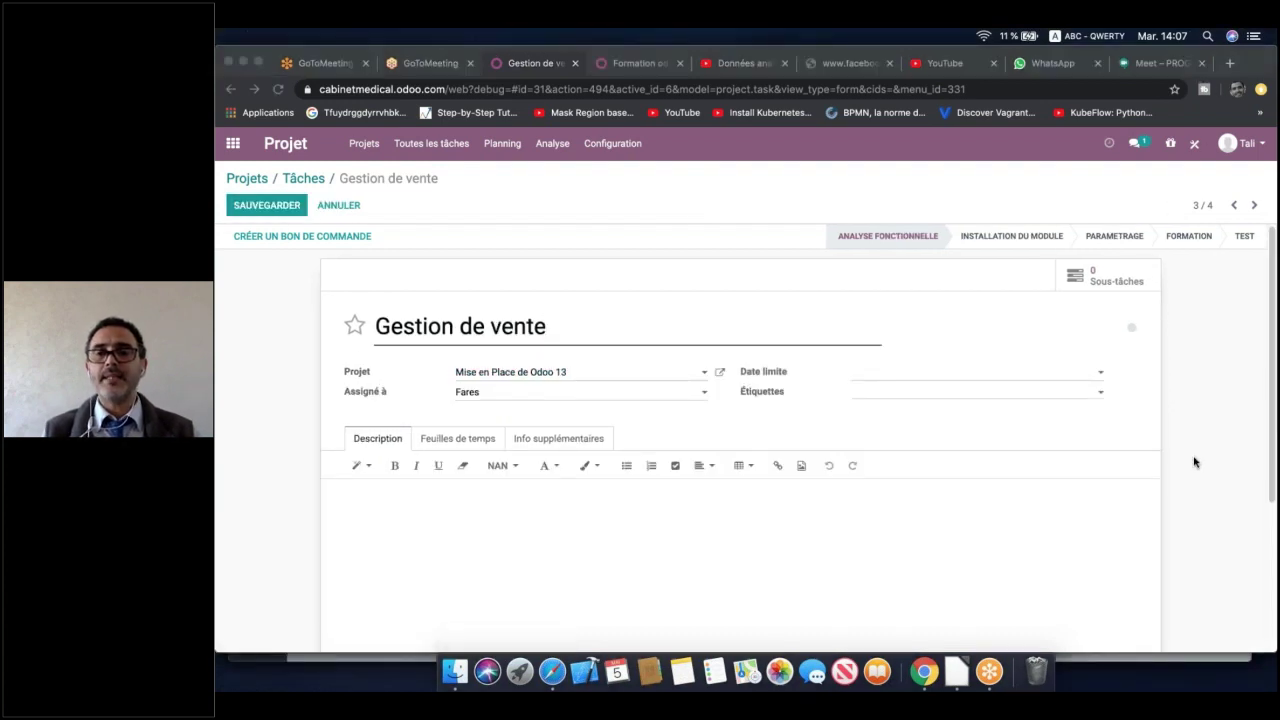
pyautogui.click(1098, 372)
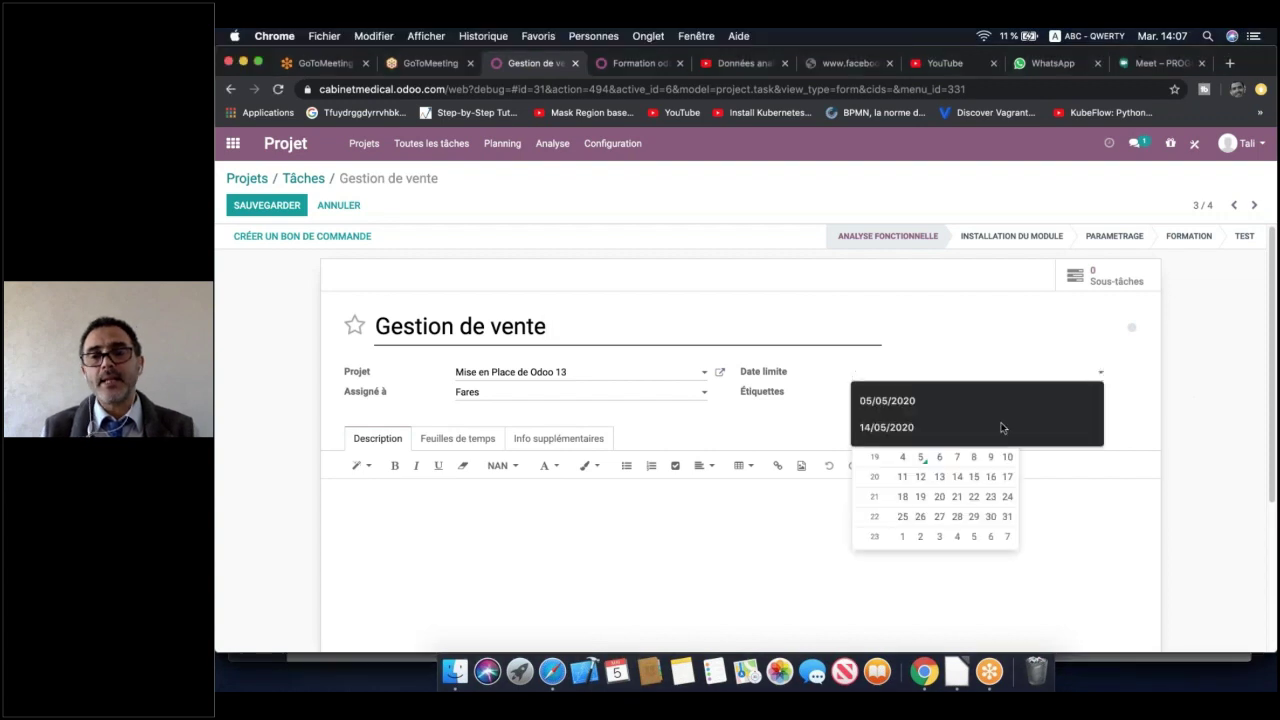
pyautogui.click(929, 403)
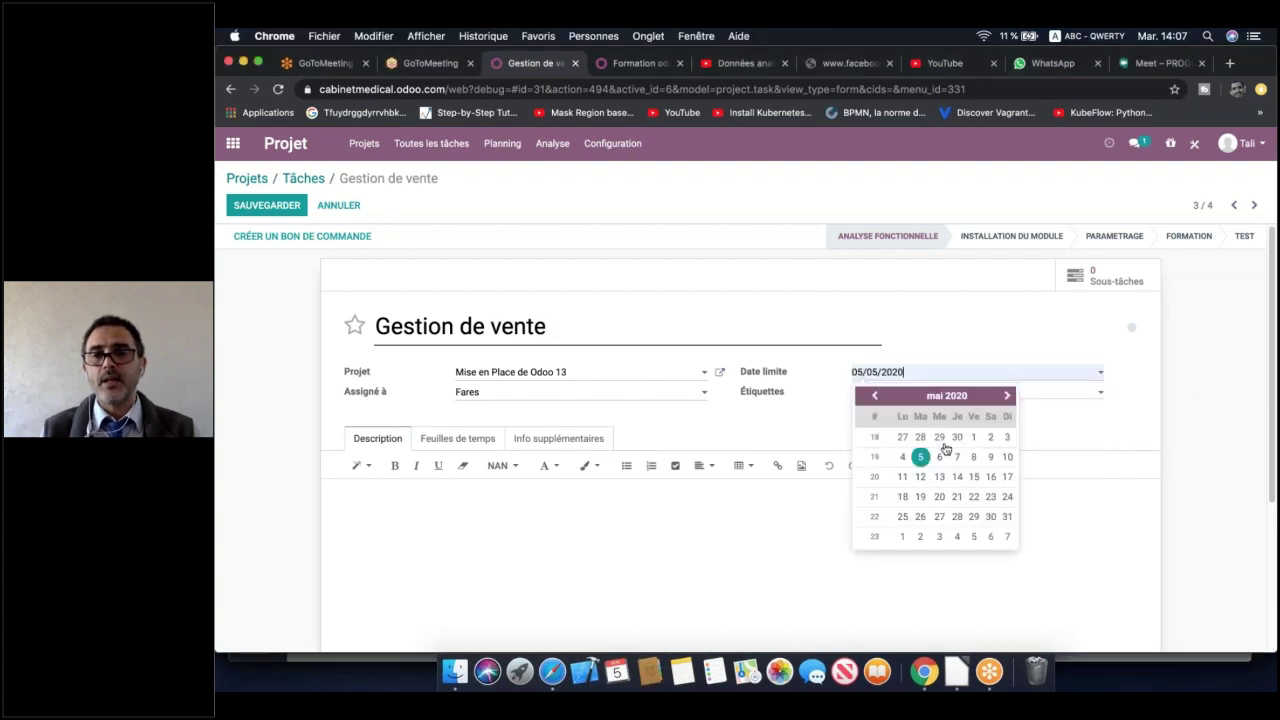
pyautogui.click(939, 497)
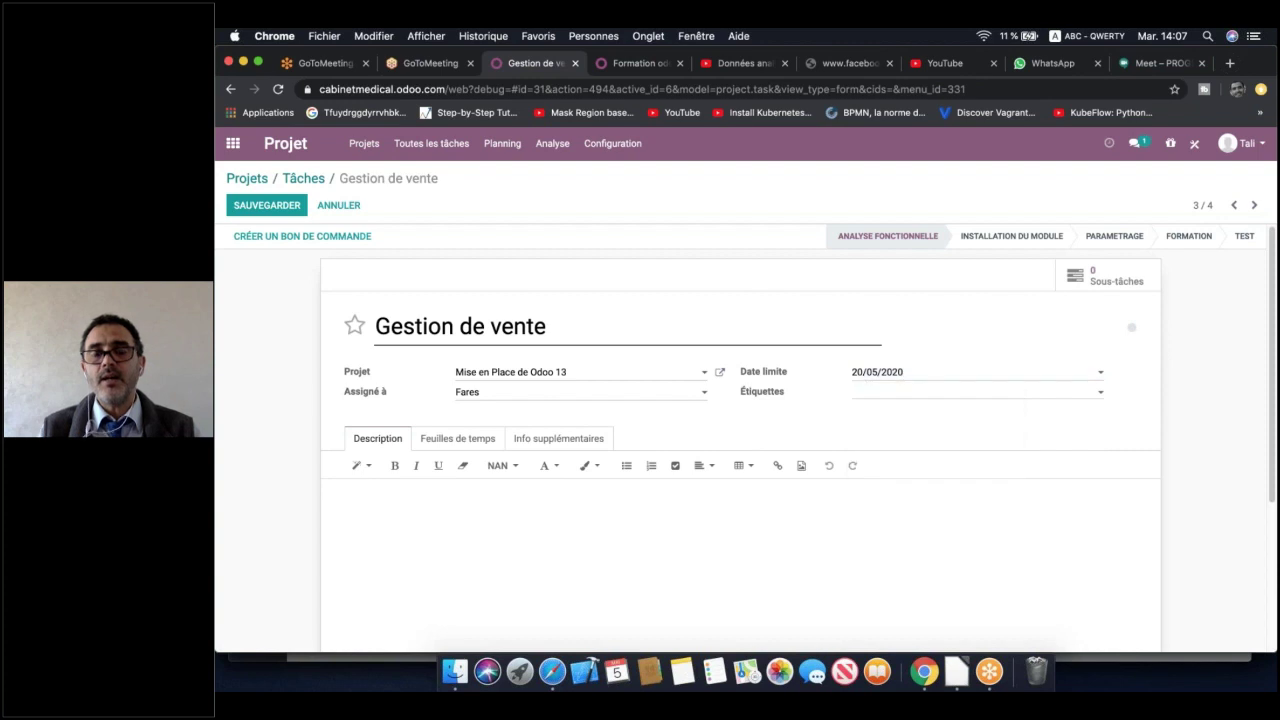
# Tag the task Facile in yellow and show the Feuilles de temps section
pyautogui.click(929, 399)
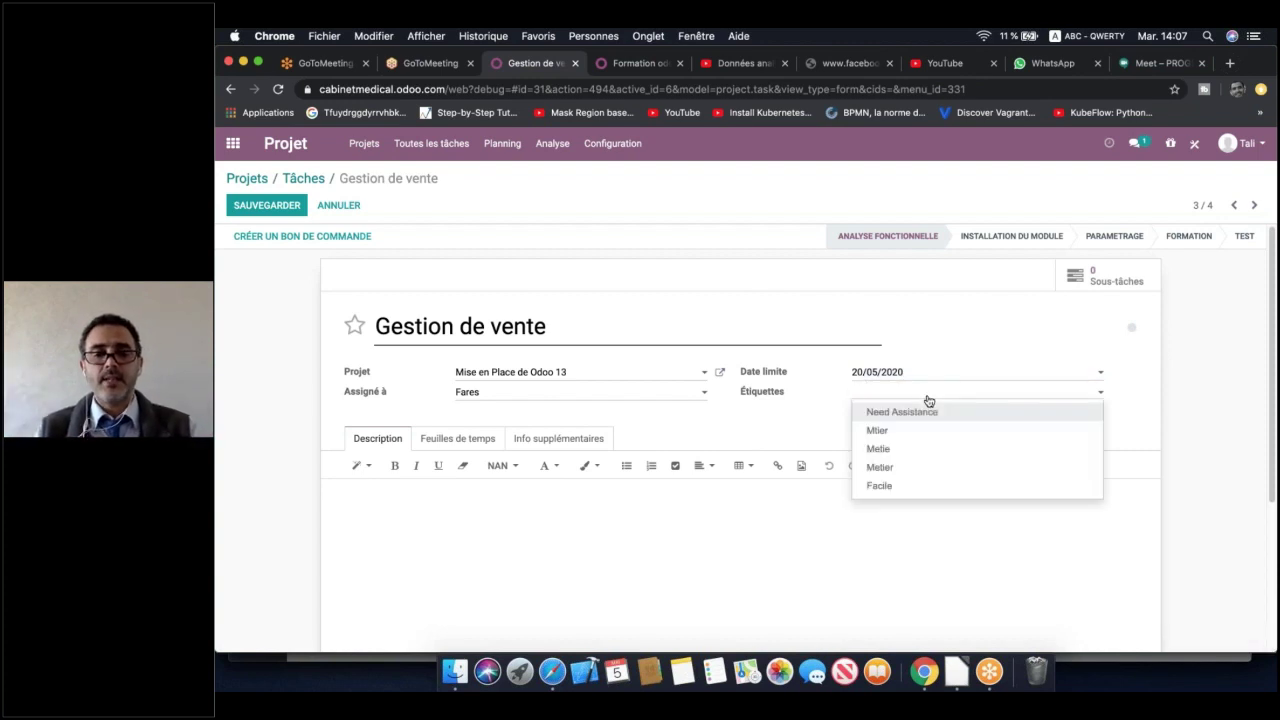
pyautogui.write('F')
pyautogui.click(912, 413)
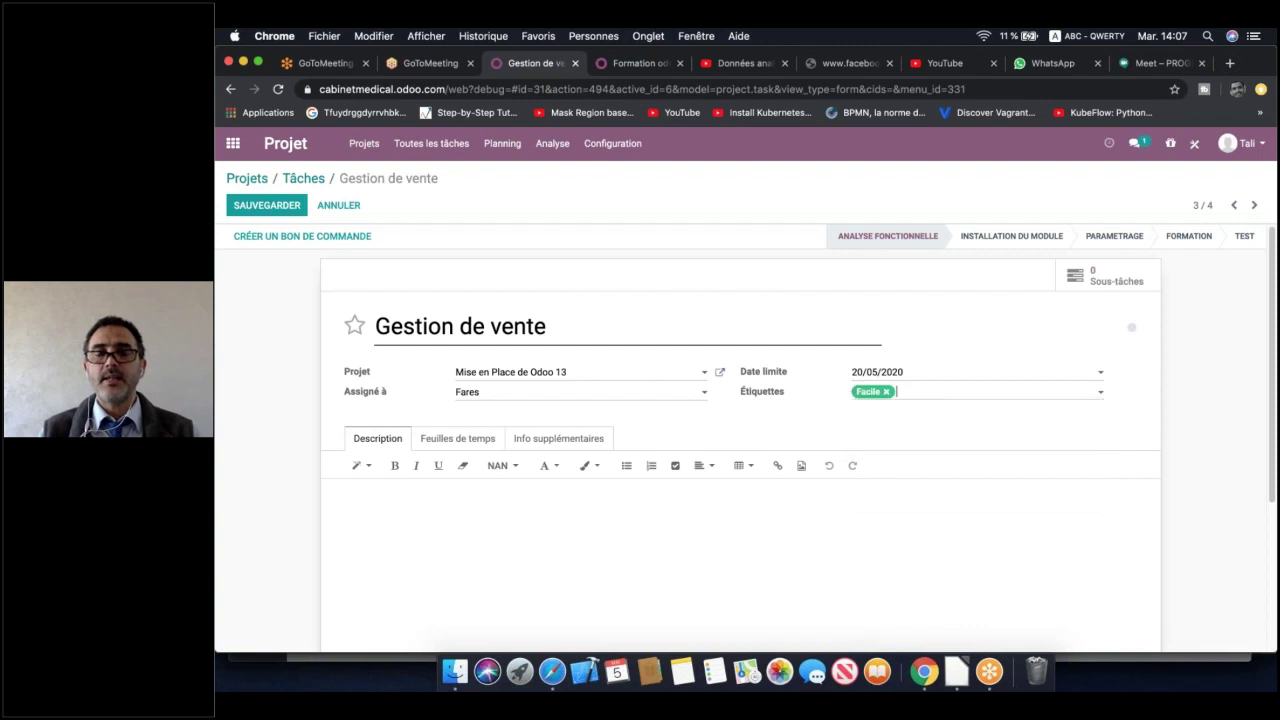
pyautogui.click(886, 392)
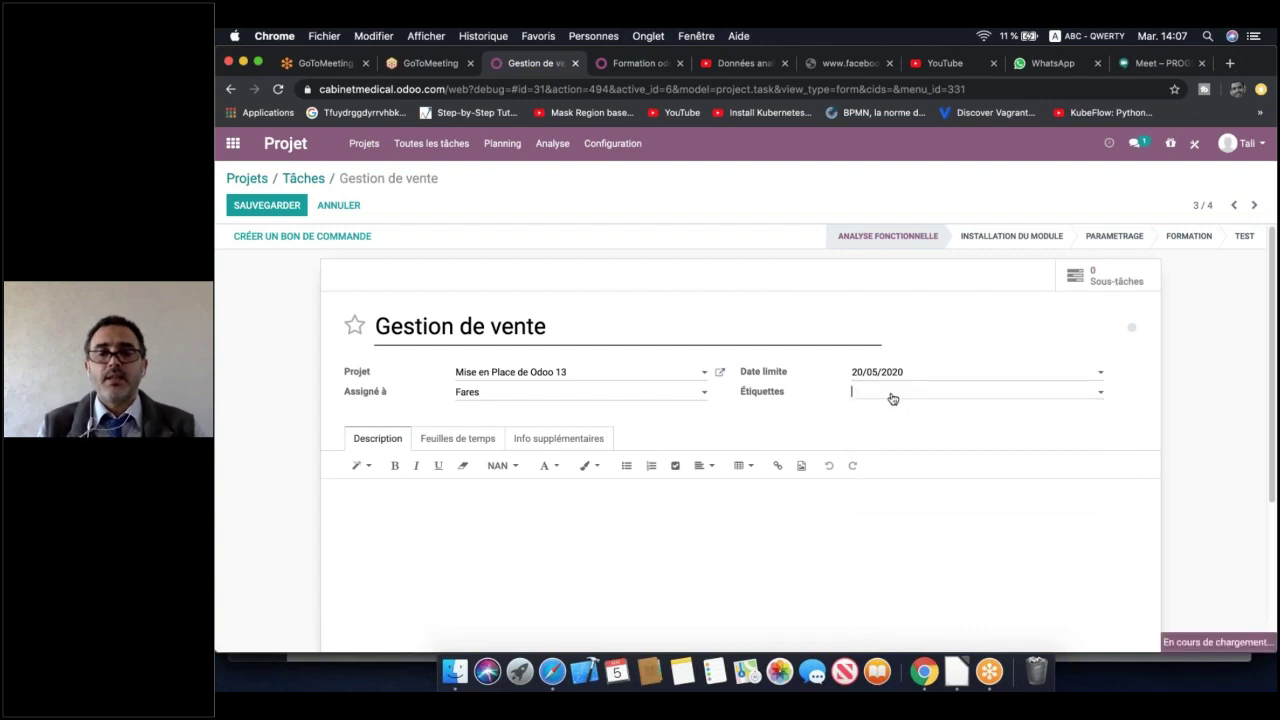
pyautogui.write('f')
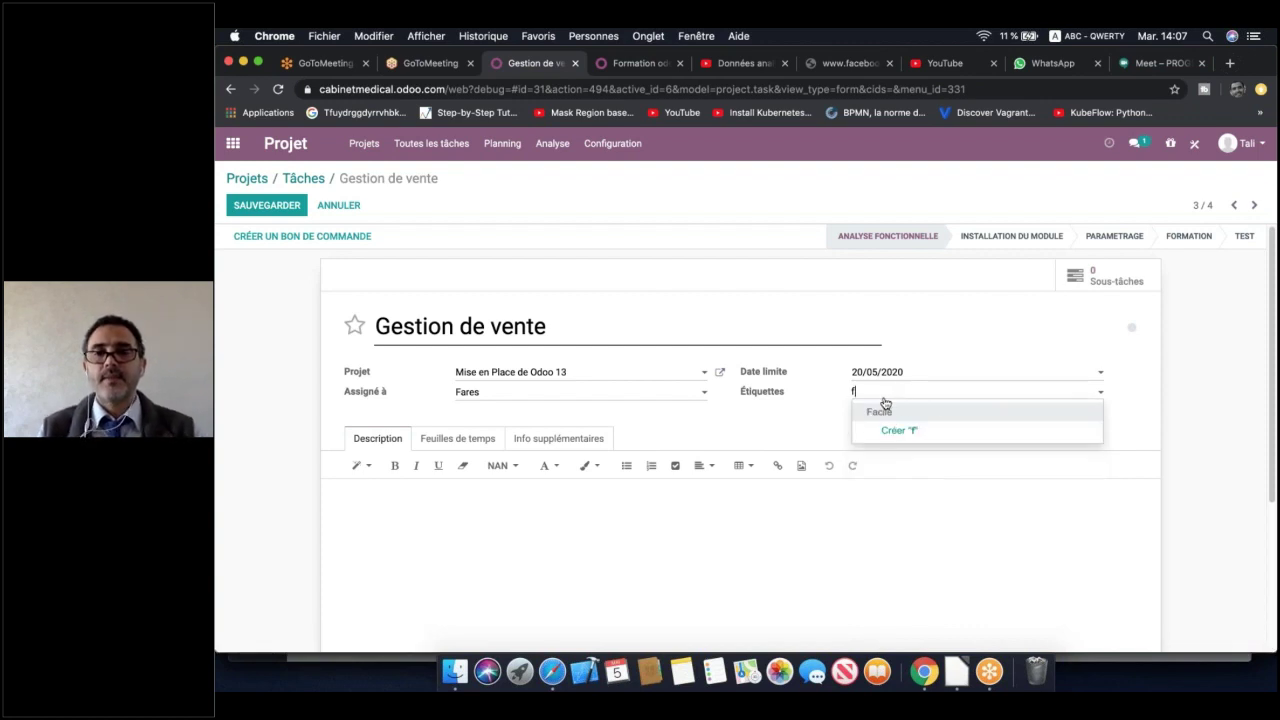
pyautogui.click(885, 406)
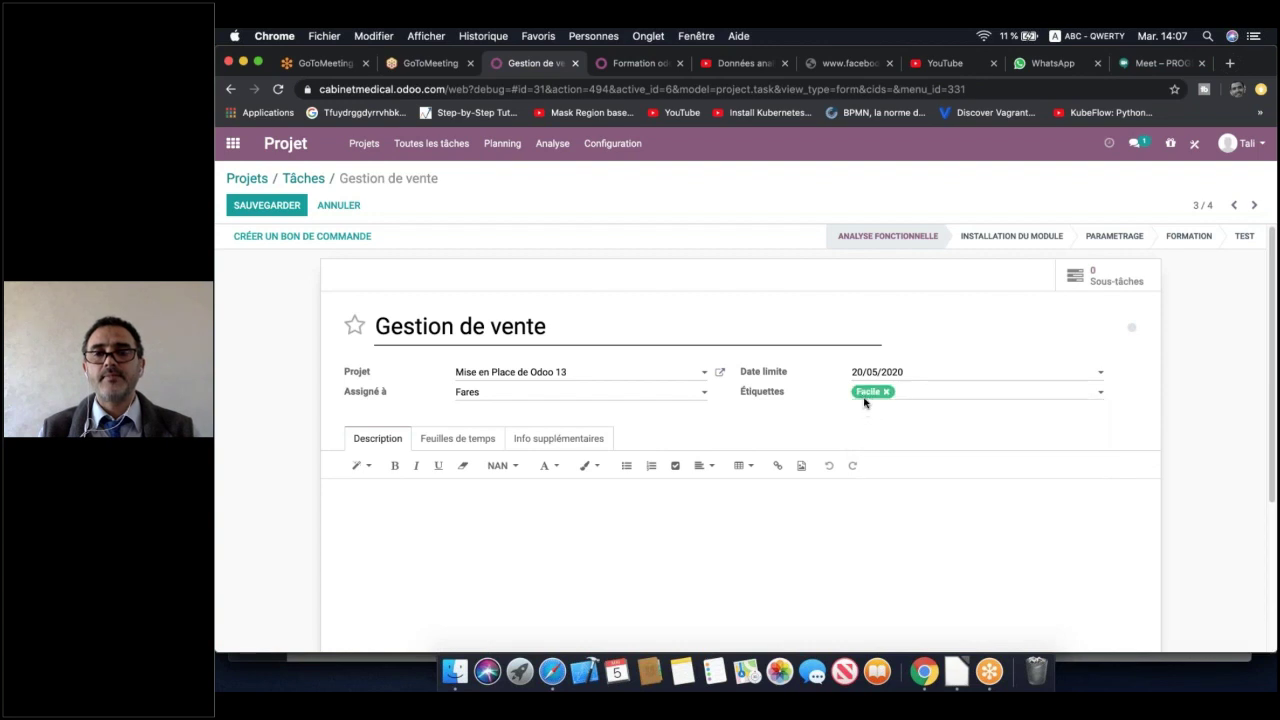
pyautogui.click(863, 392)
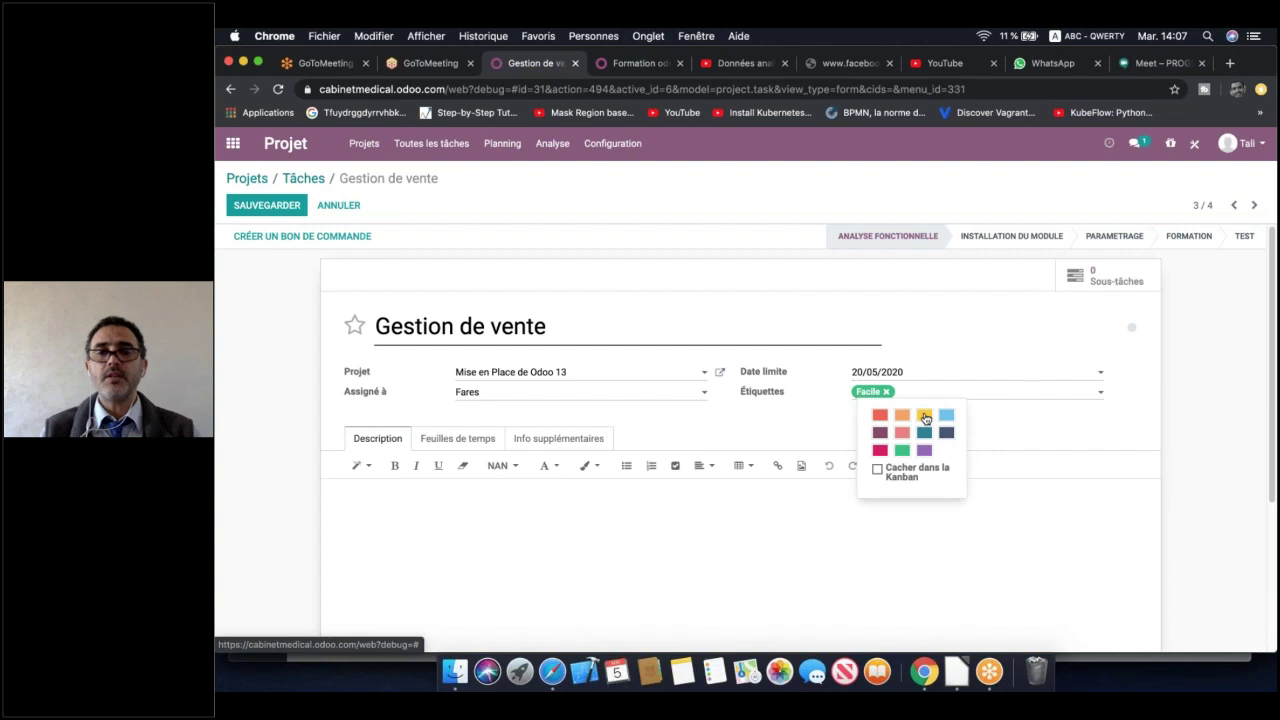
pyautogui.click(925, 416)
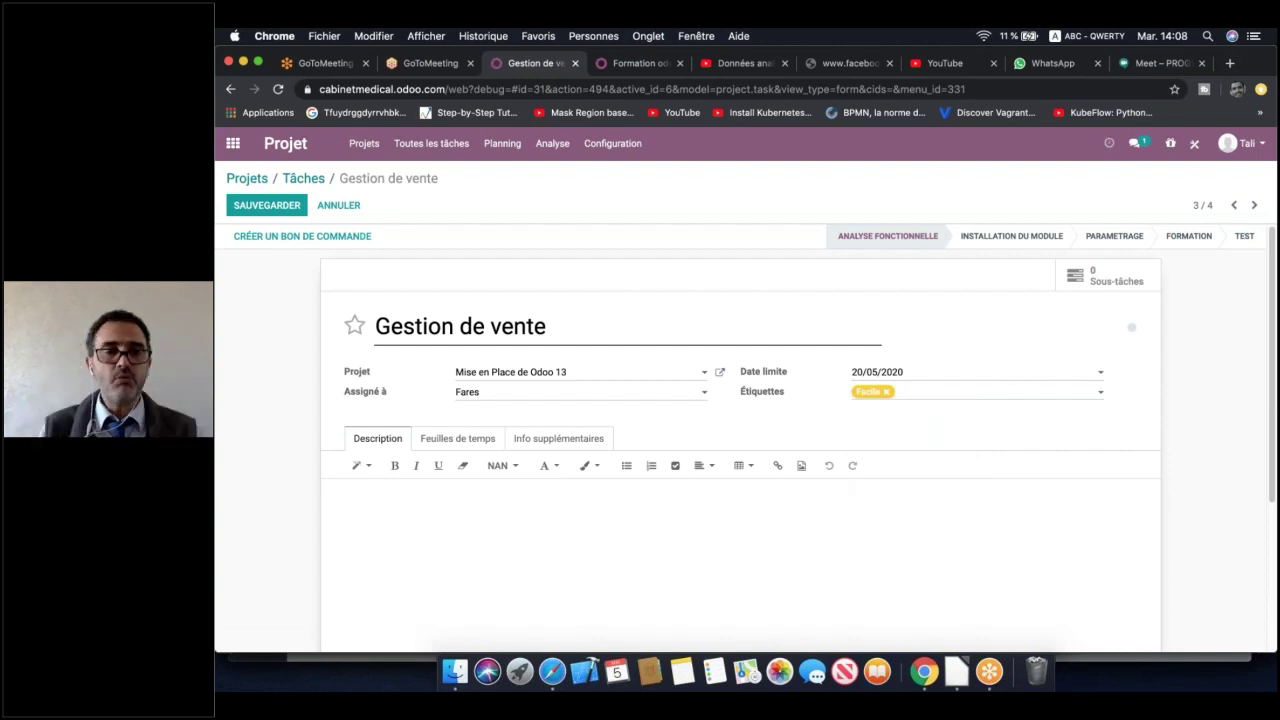
pyautogui.click(462, 440)
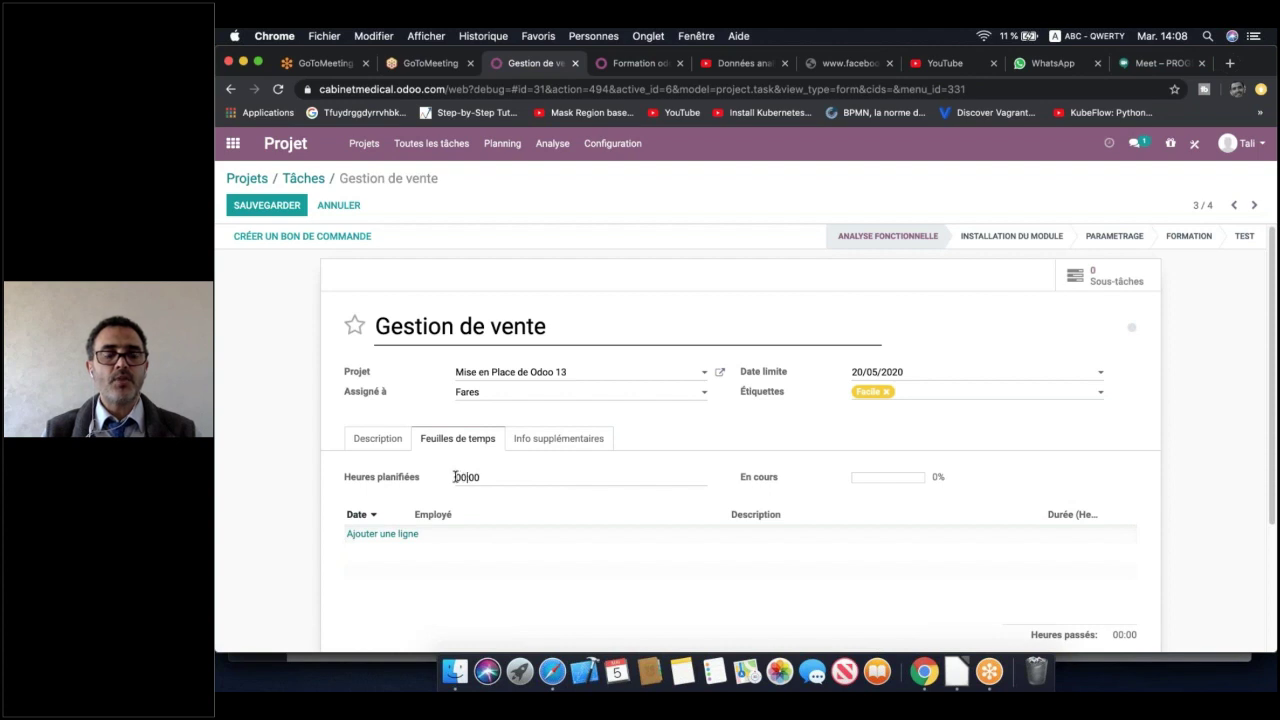
# Plan 20 hours on Gestion de vente and add a timesheet line dated 05/05/2020
pyautogui.doubleClick(455, 477)
pyautogui.write('20')
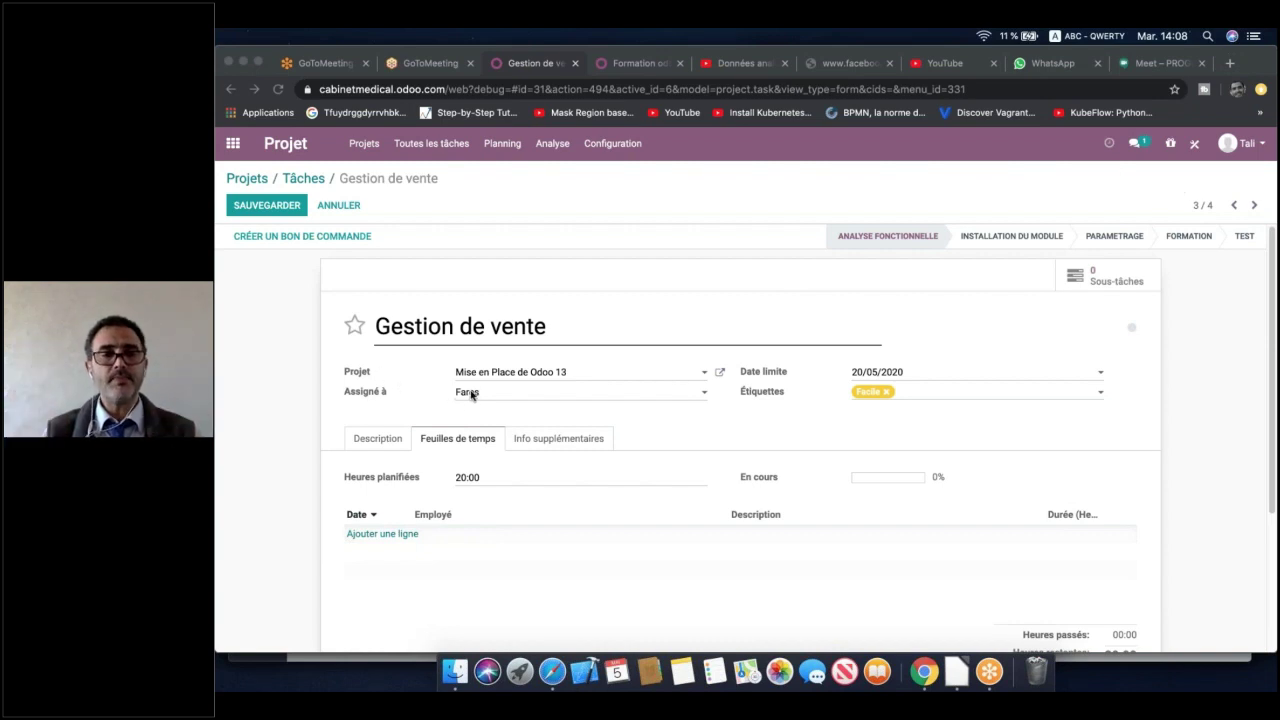
pyautogui.click(394, 537)
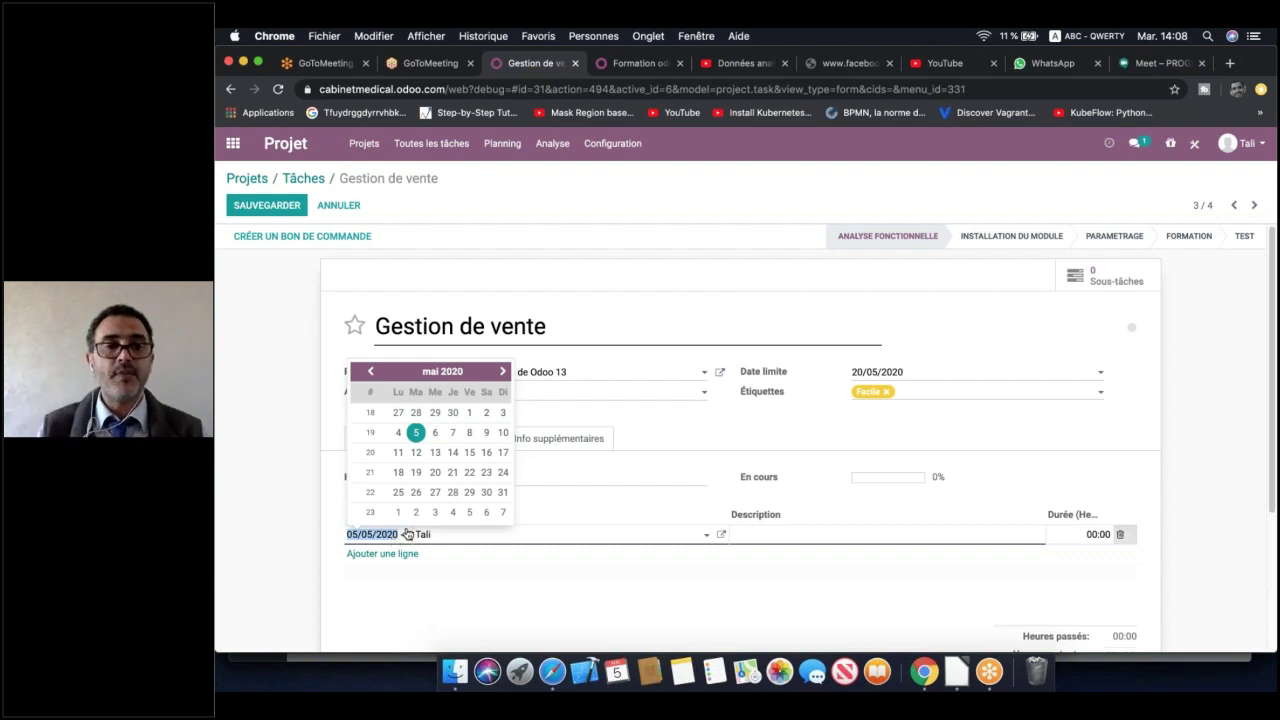
pyautogui.click(457, 578)
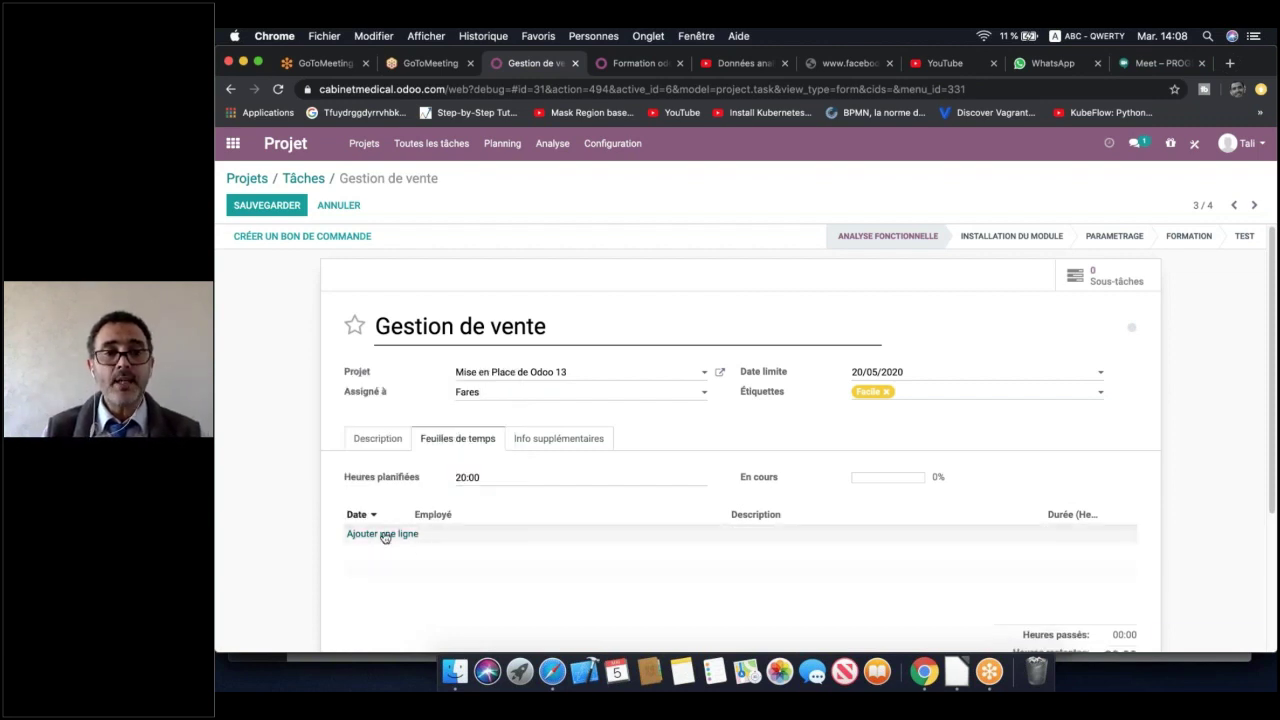
pyautogui.click(462, 544)
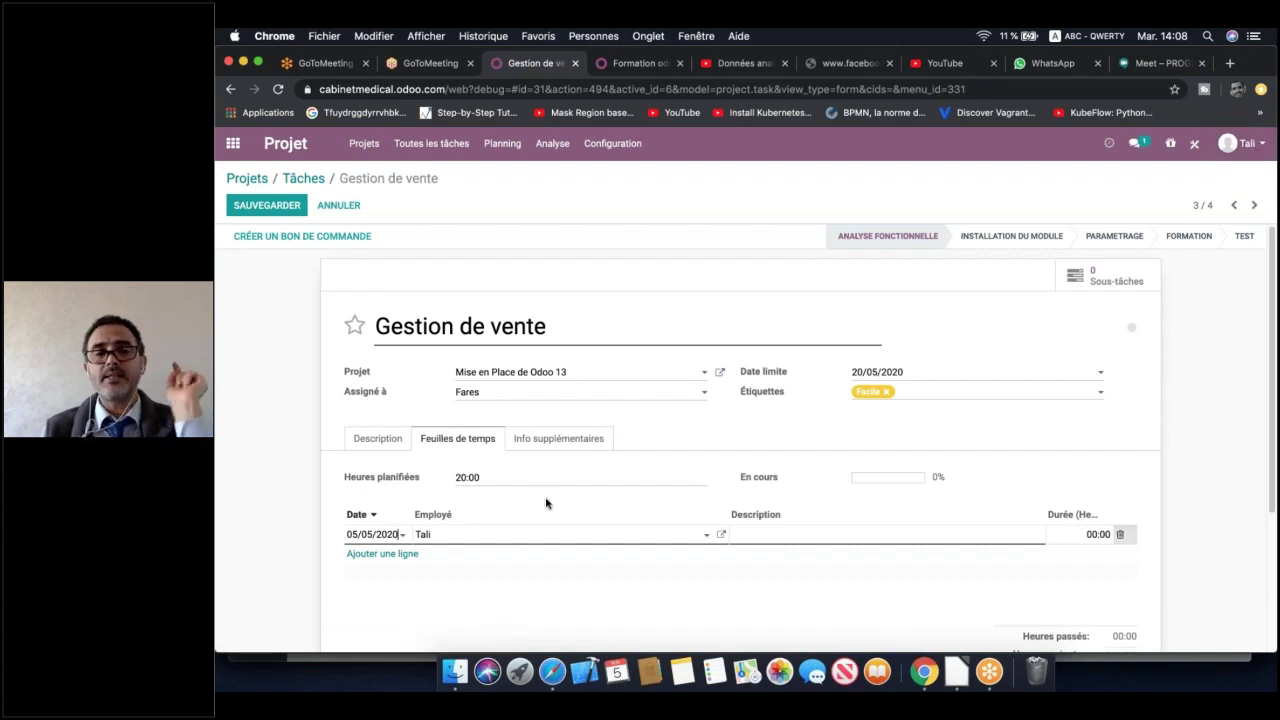
# Assign the new timesheet line to the chosen employee
pyautogui.click(600, 540)
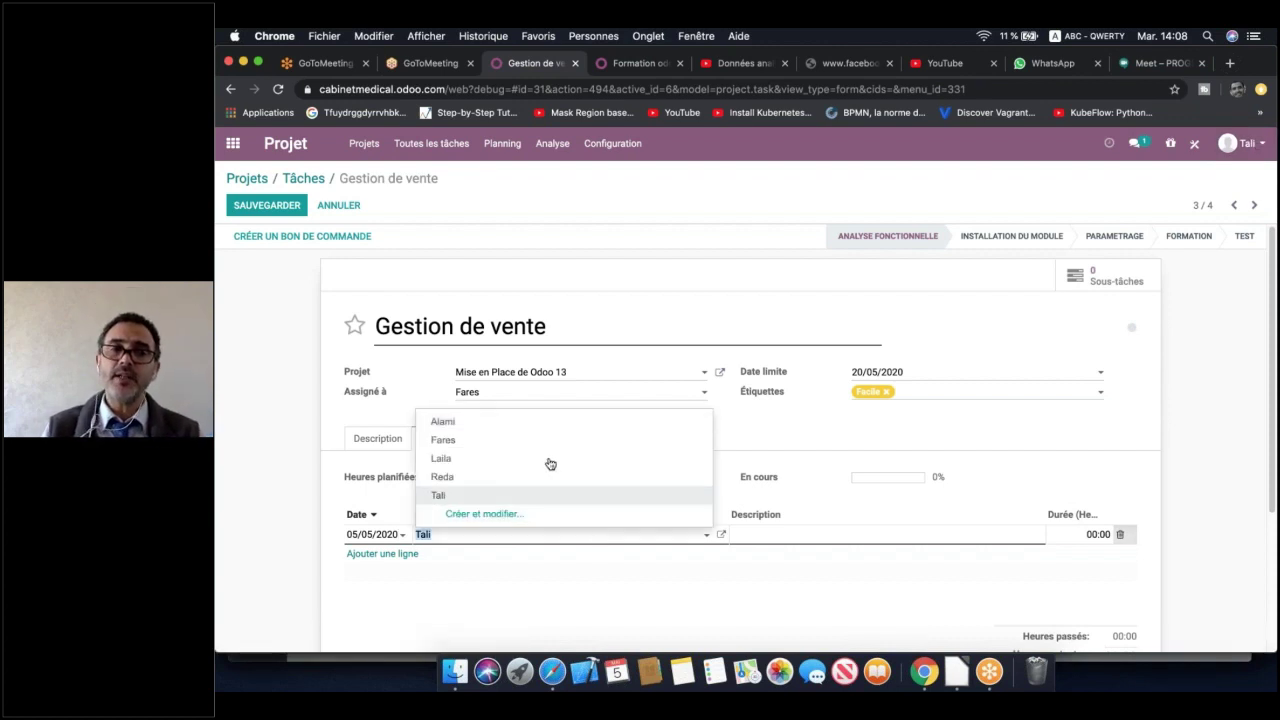
pyautogui.click(543, 443)
pyautogui.write('Fares')
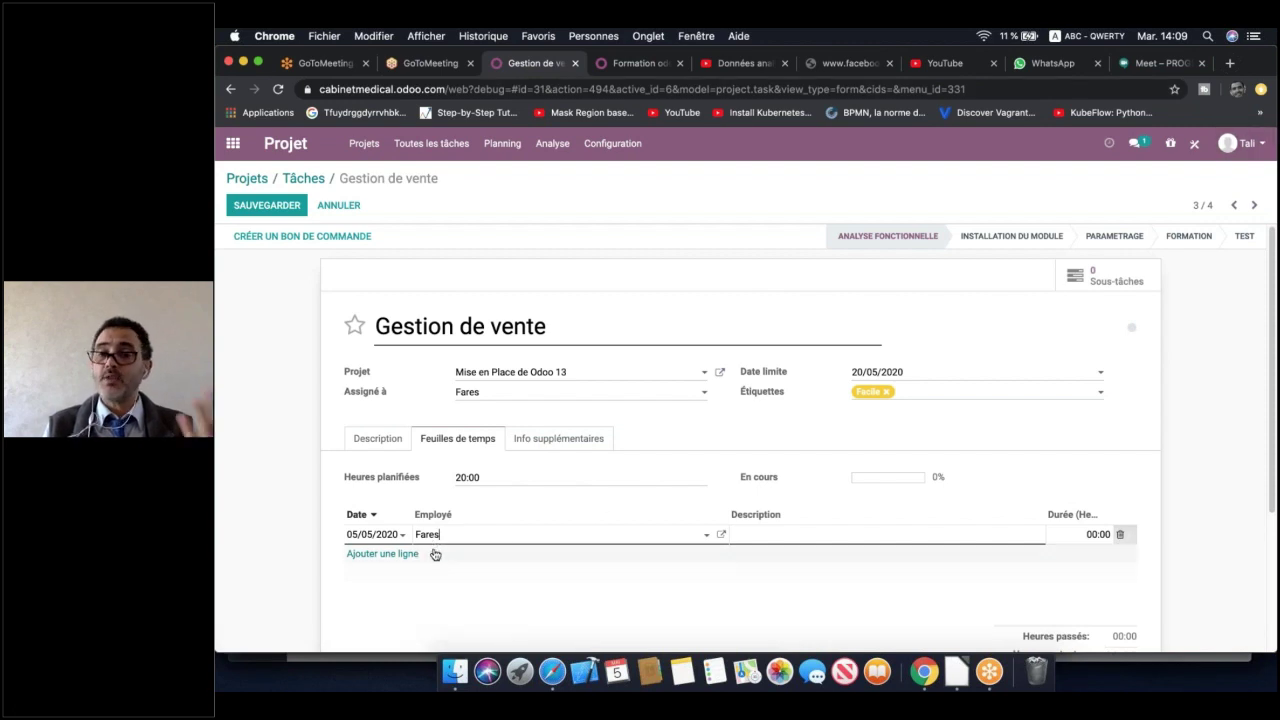
pyautogui.click(570, 537)
# Give the line description 'Description' and 2 hours, then move the task to Installation du module
pyautogui.click(838, 535)
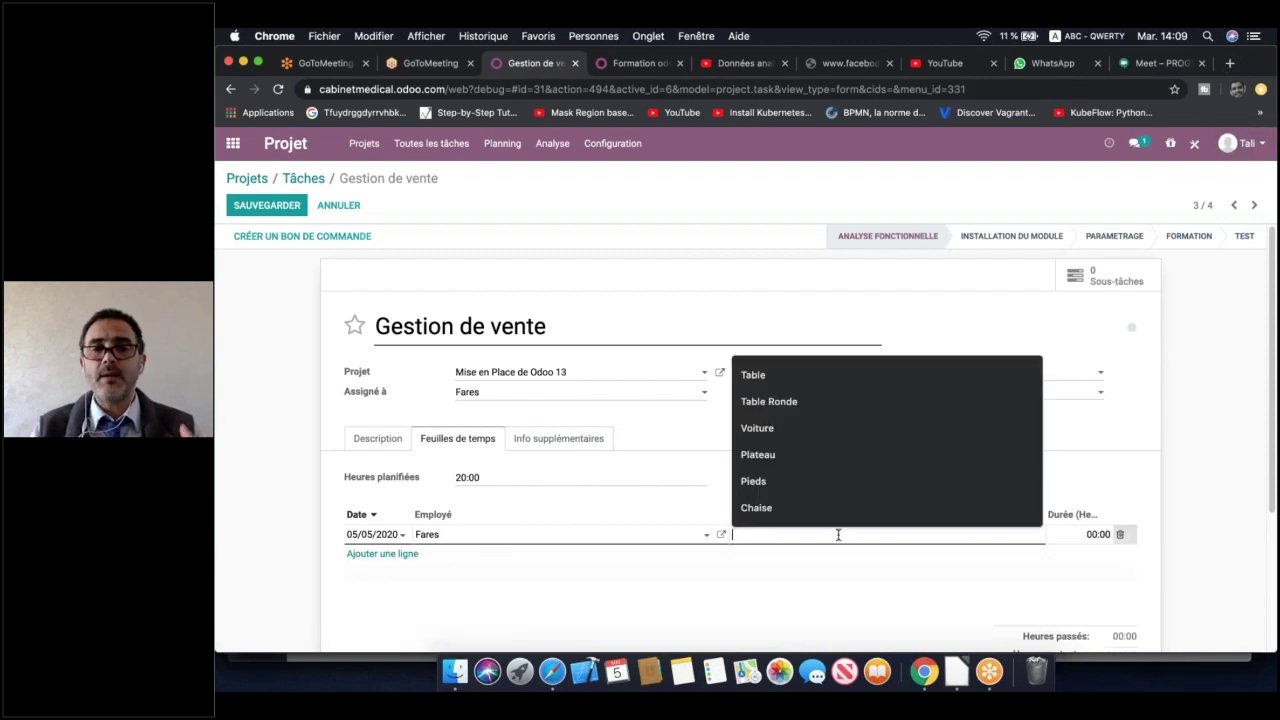
pyautogui.write('Description')
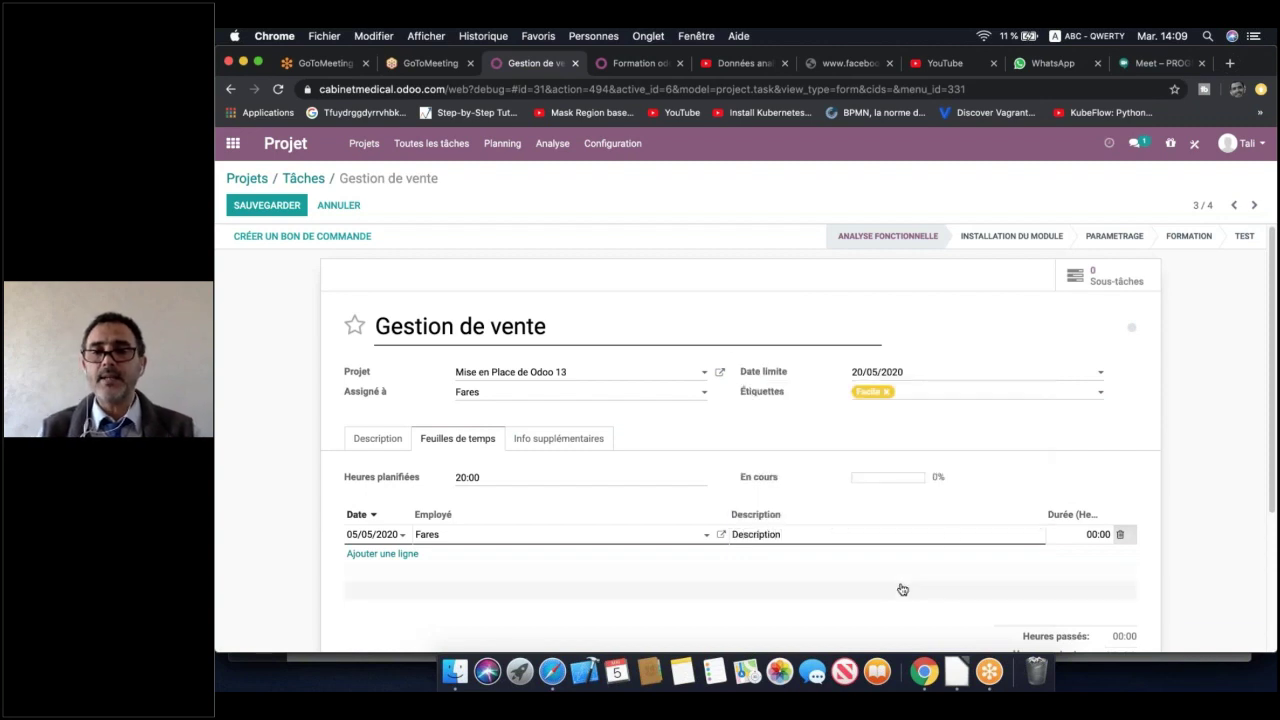
pyautogui.click(903, 589)
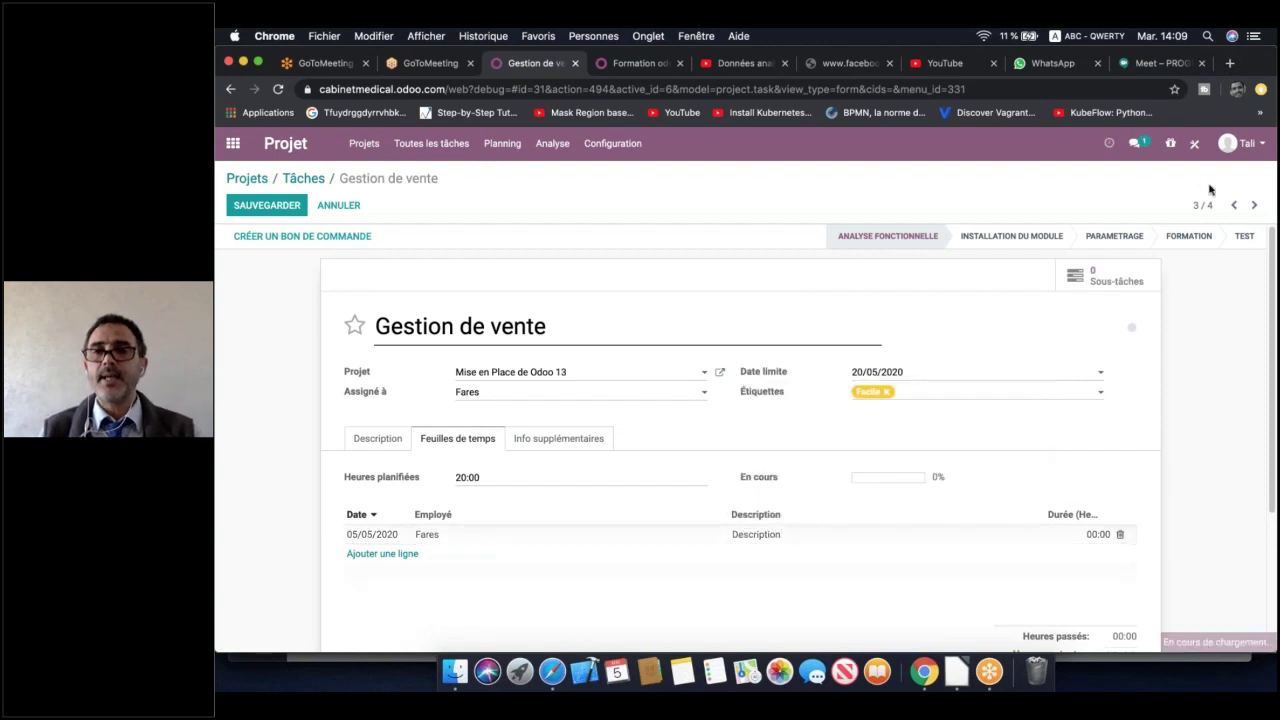
pyautogui.click(1095, 534)
pyautogui.write('2')
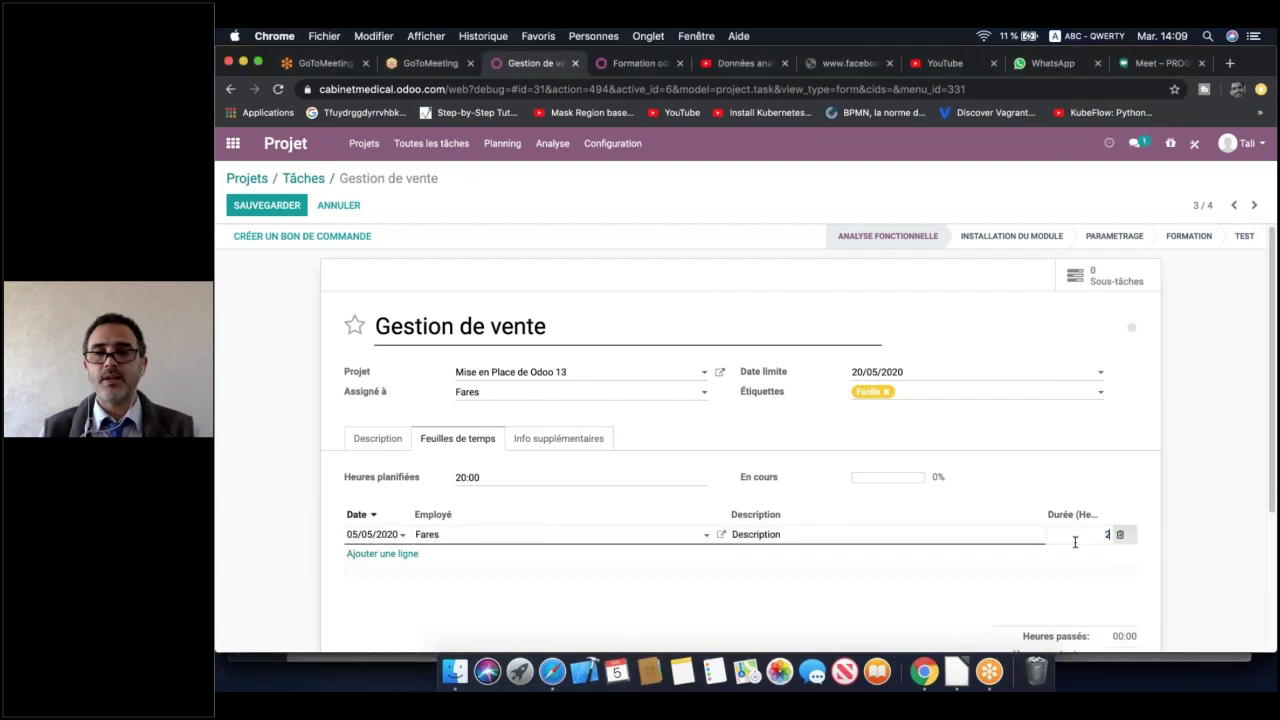
pyautogui.click(960, 626)
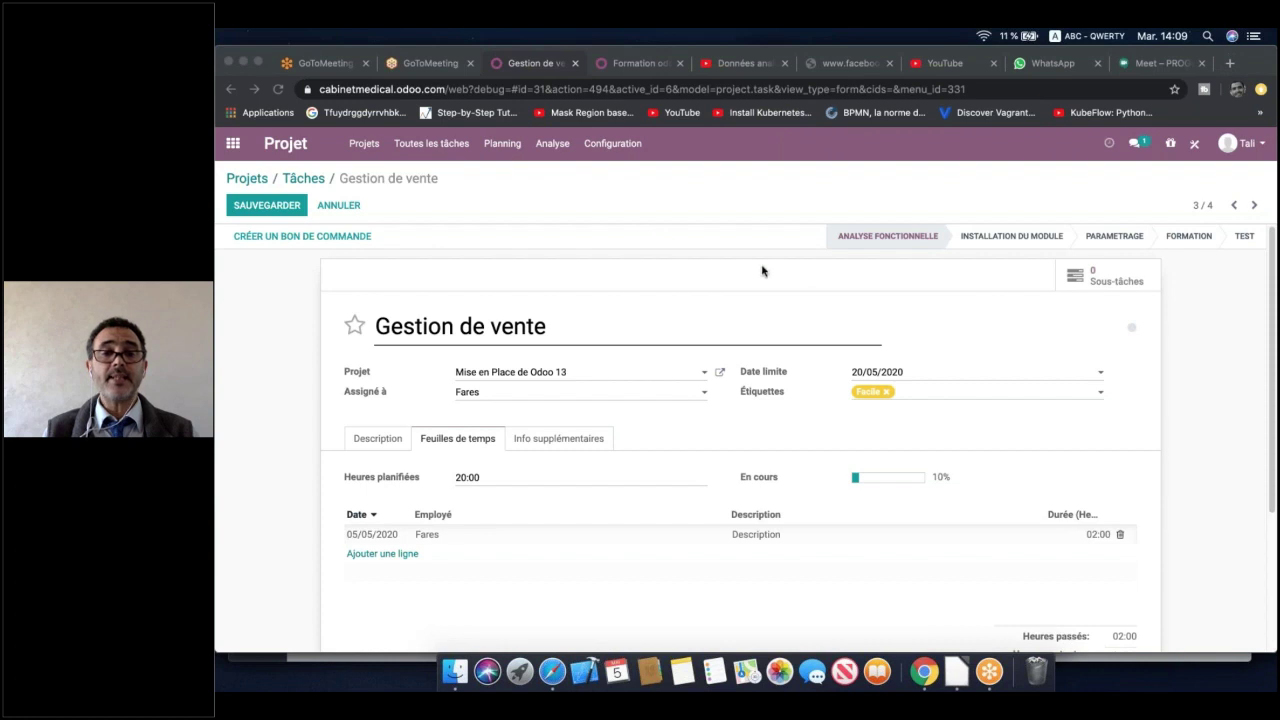
pyautogui.click(990, 240)
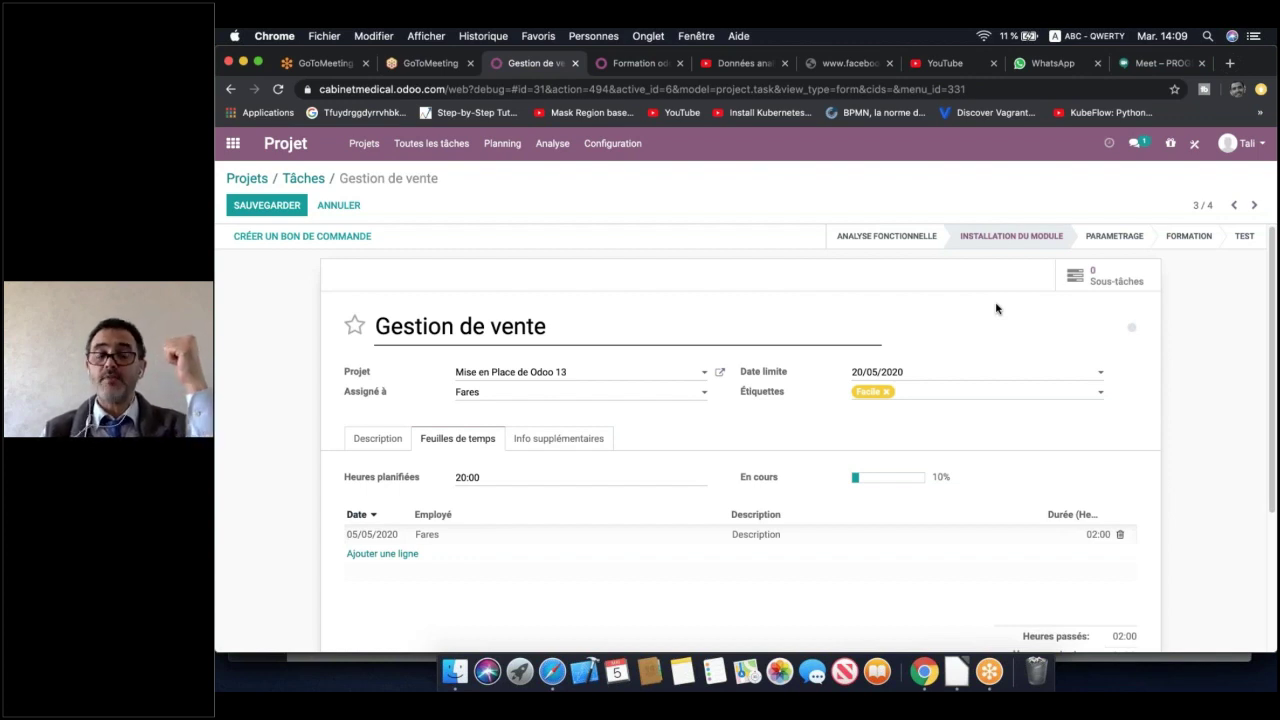
# Save Gestion de vente, mark Gestion de Stock ready for the next stage, and open Gestion Achat
pyautogui.click(266, 205)
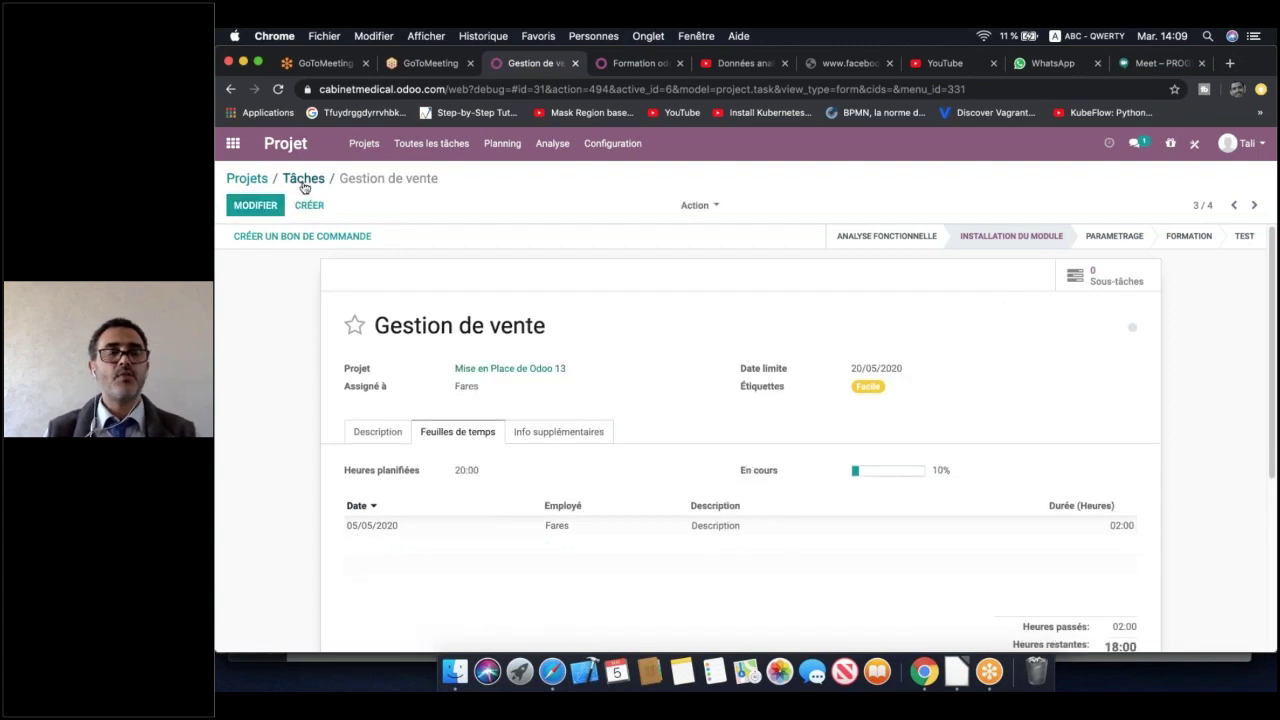
pyautogui.click(303, 179)
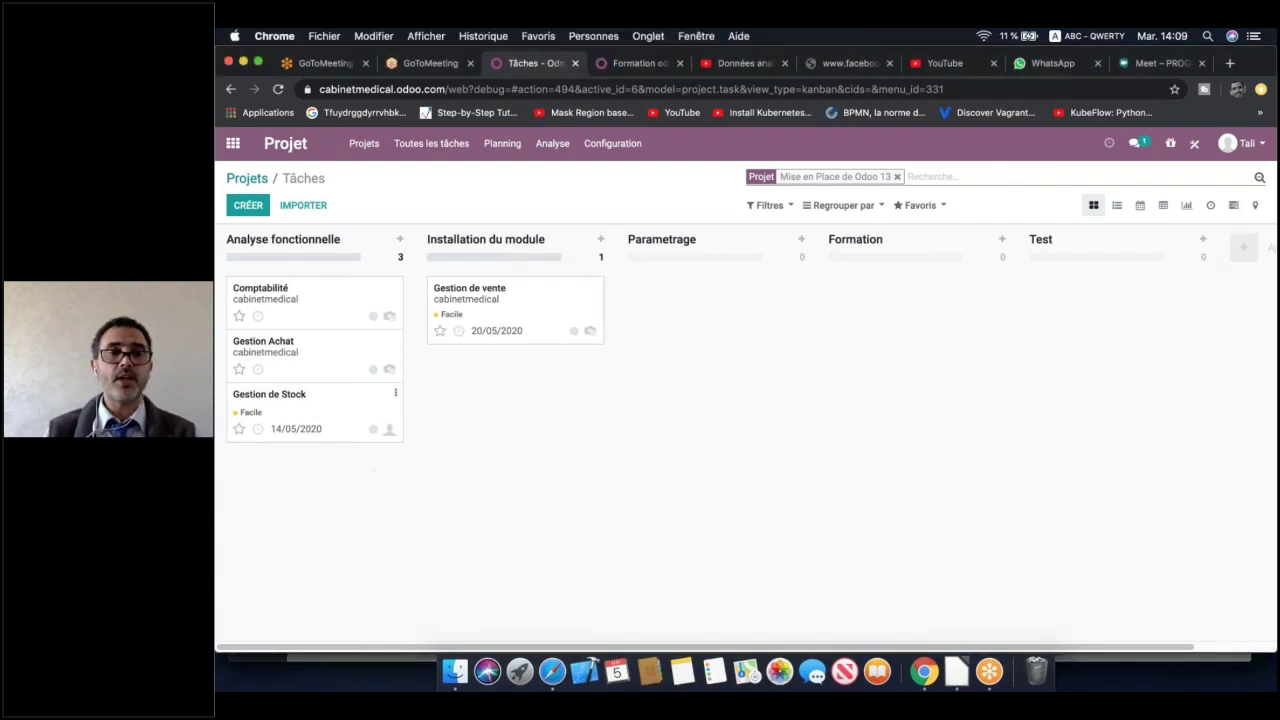
pyautogui.moveTo(552, 308); pyautogui.dragTo(516, 331)
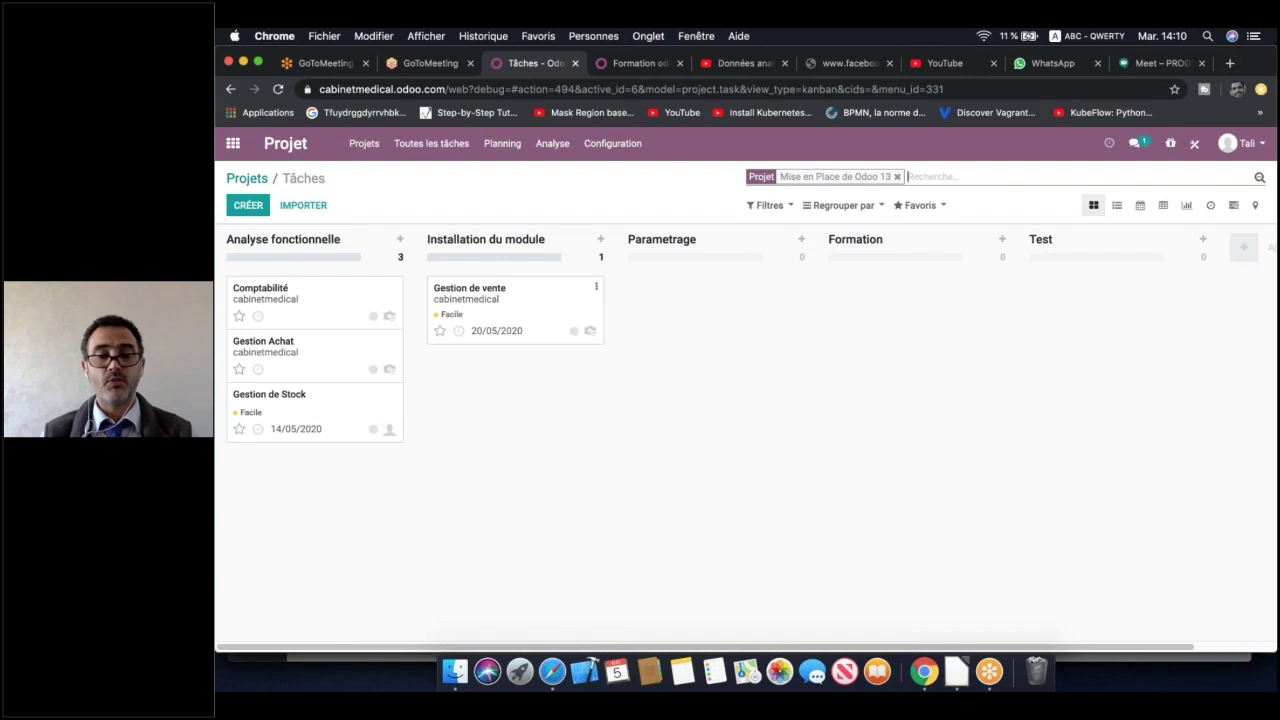
pyautogui.click(374, 430)
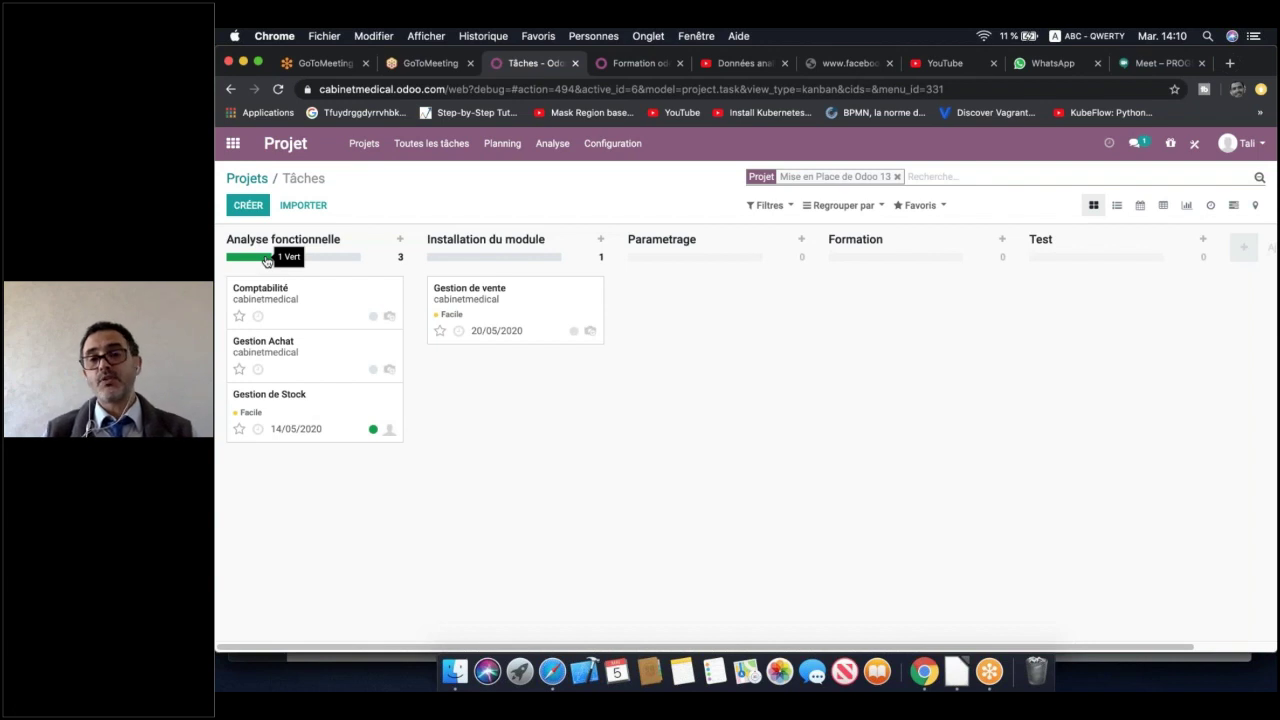
pyautogui.click(326, 357)
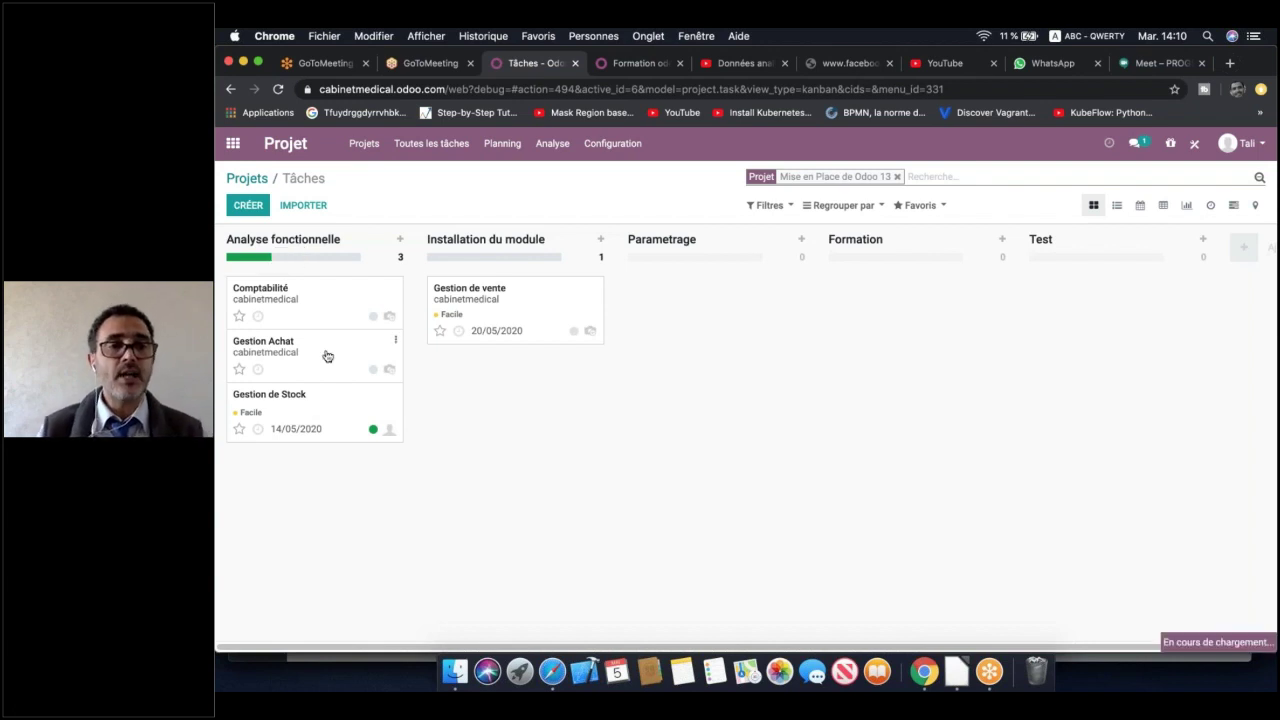
# Set the Gestion Achat task's deadline to 19/05/2020
pyautogui.click(273, 206)
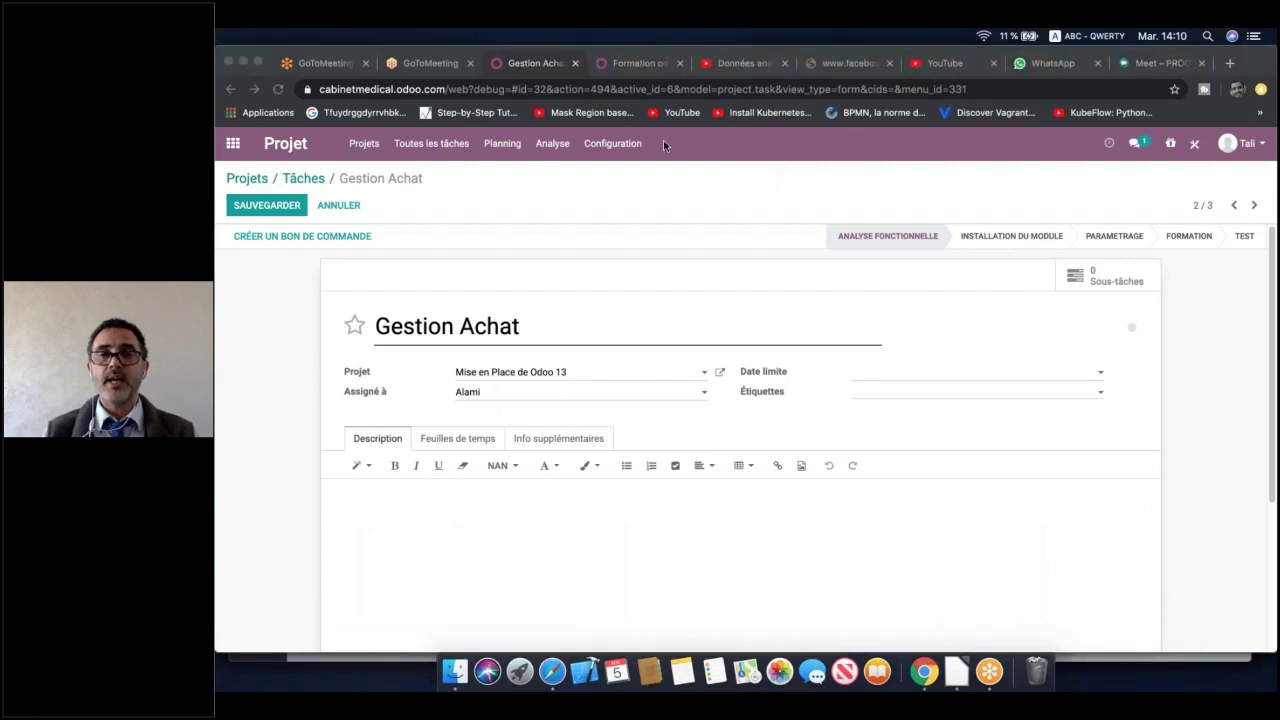
pyautogui.click(923, 375)
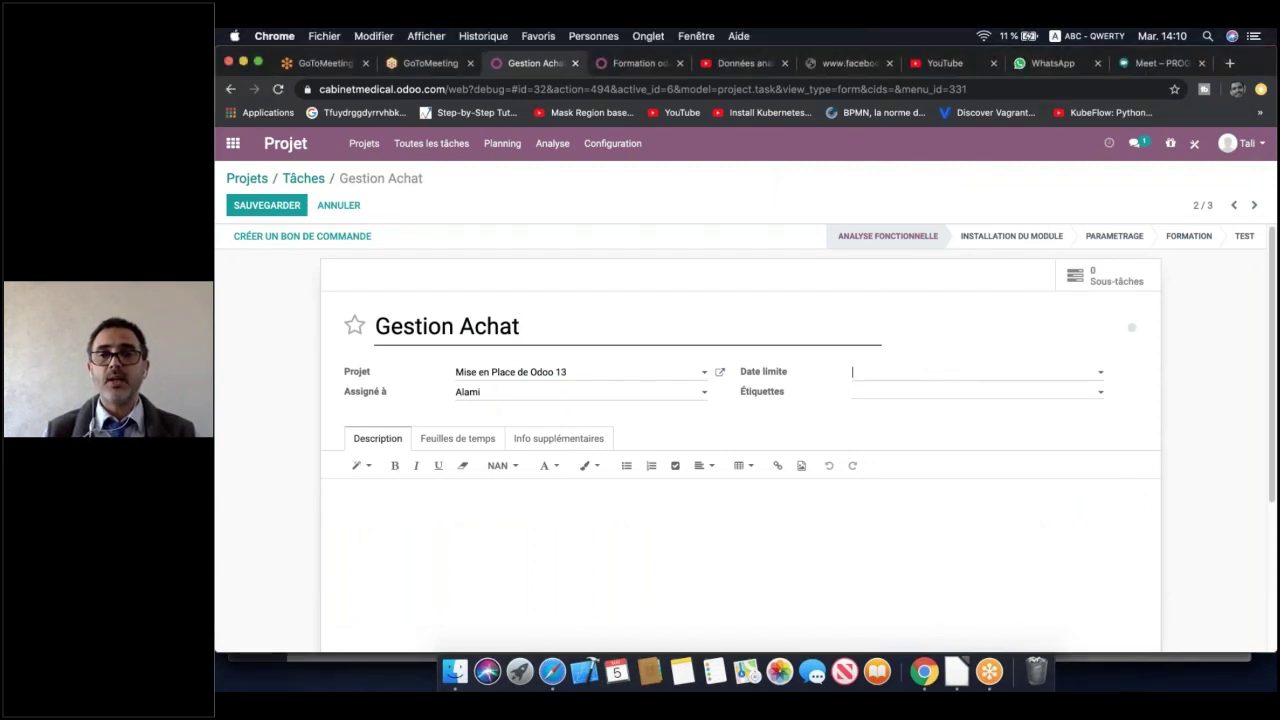
pyautogui.click(923, 375)
pyautogui.click(911, 427)
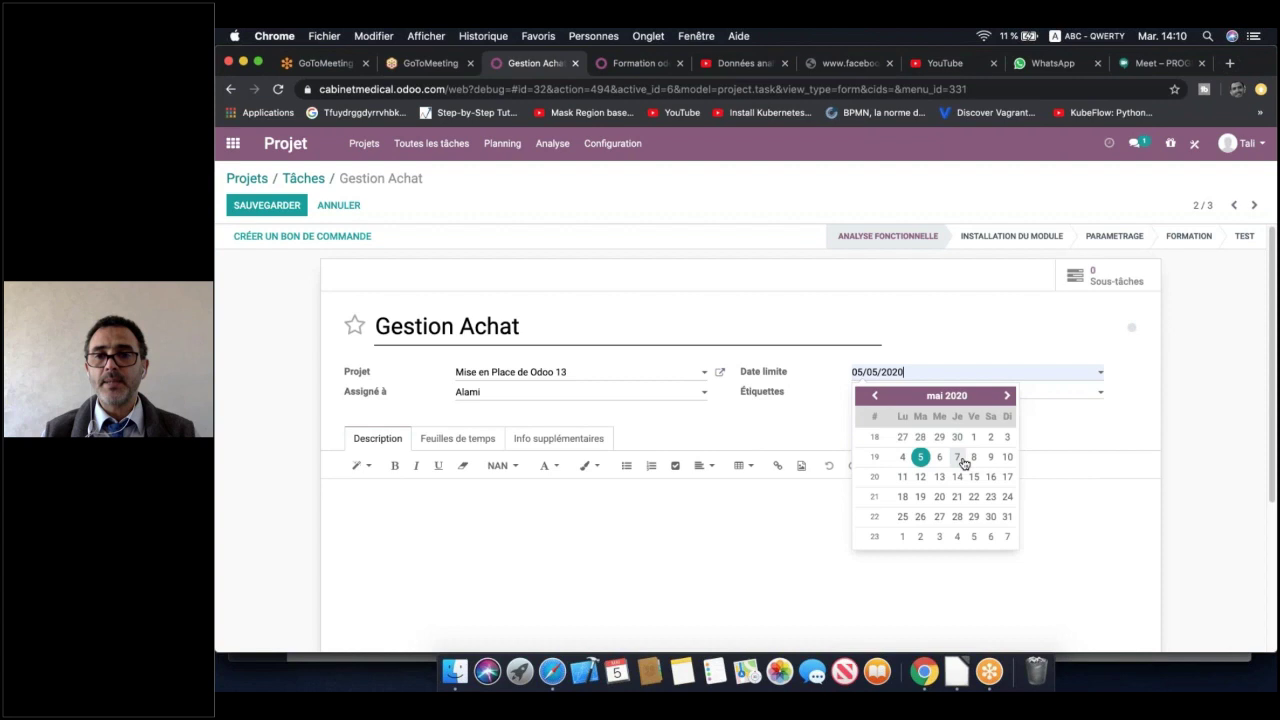
pyautogui.click(920, 496)
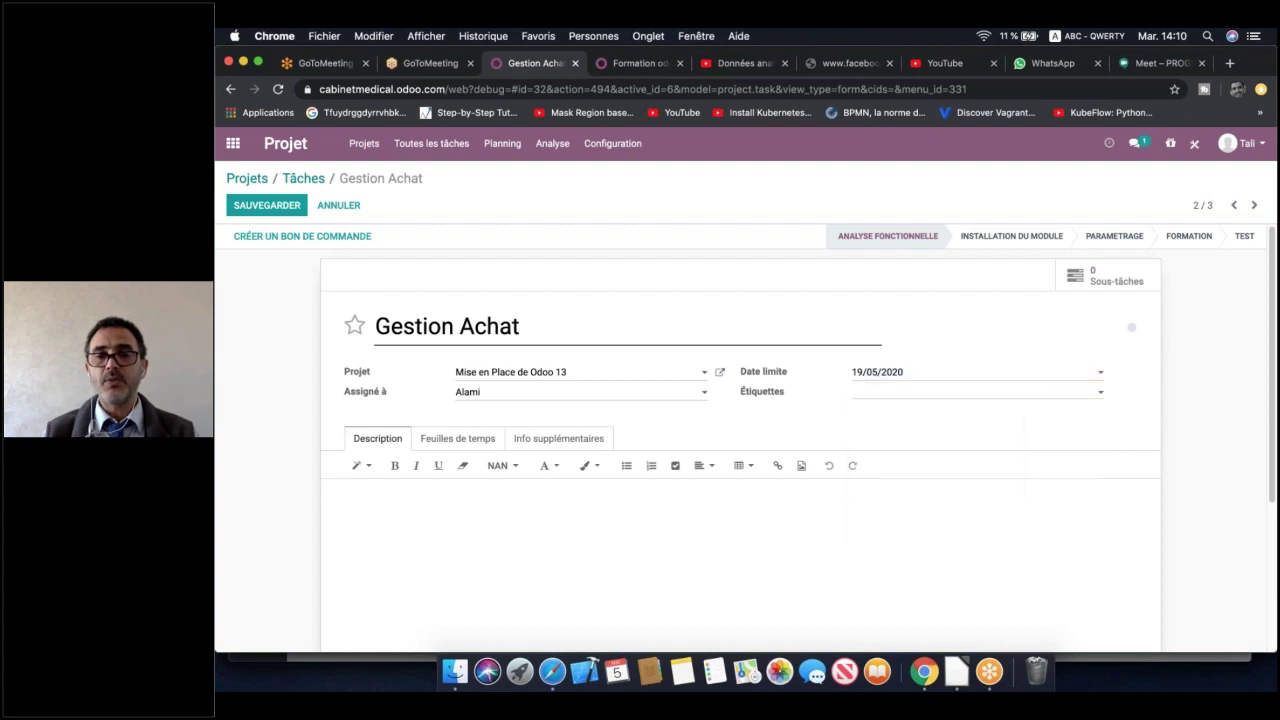
# Create and apply a new Moyen tag on the task
pyautogui.click(922, 401)
pyautogui.click(916, 398)
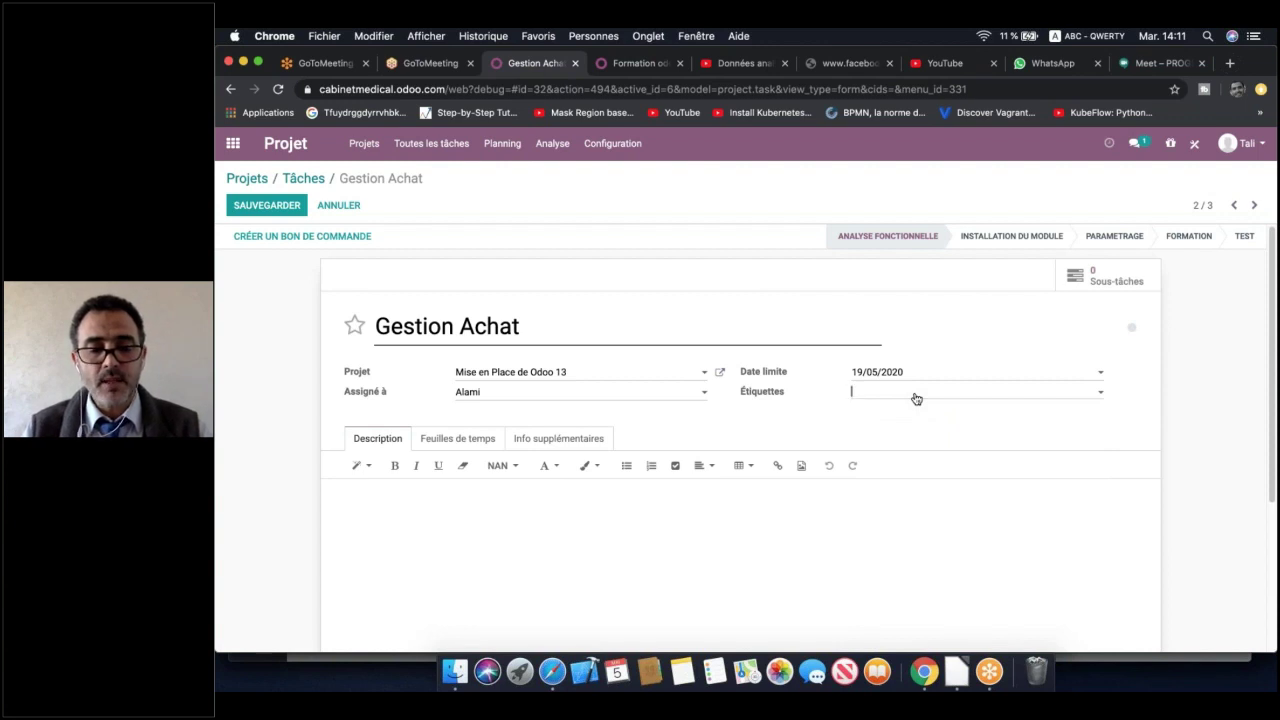
pyautogui.write('Mo')
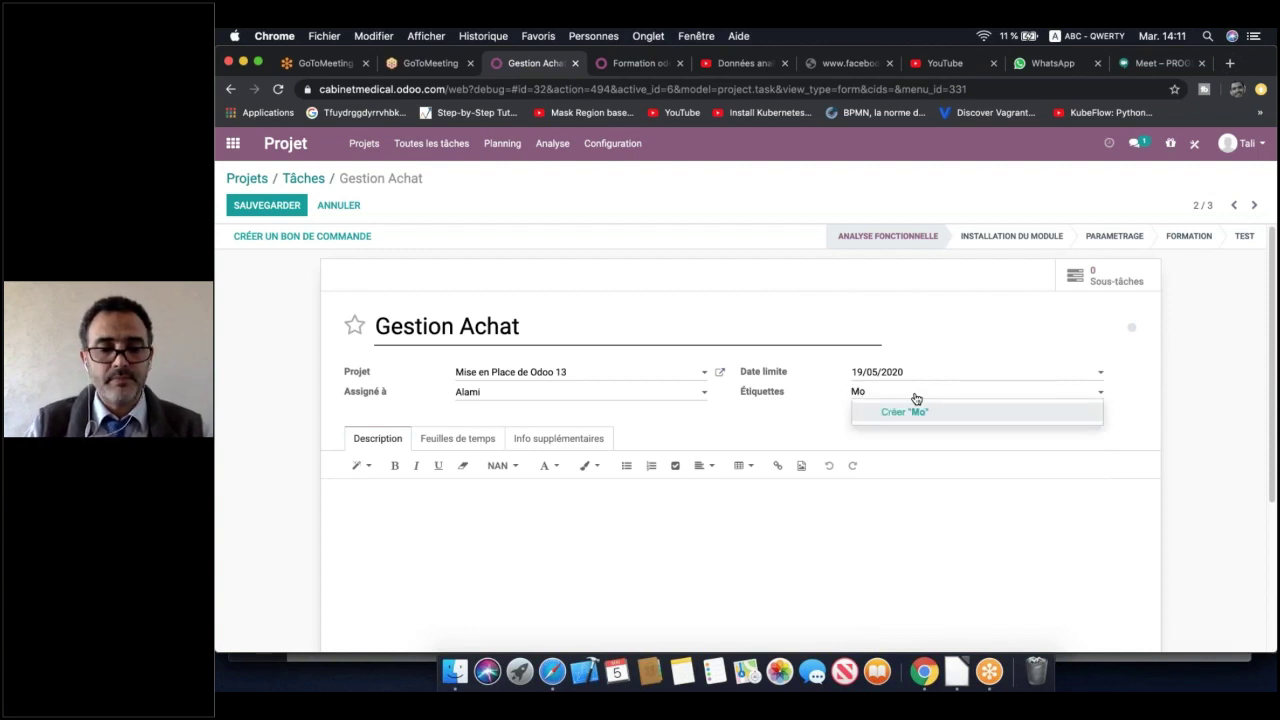
pyautogui.write('yen')
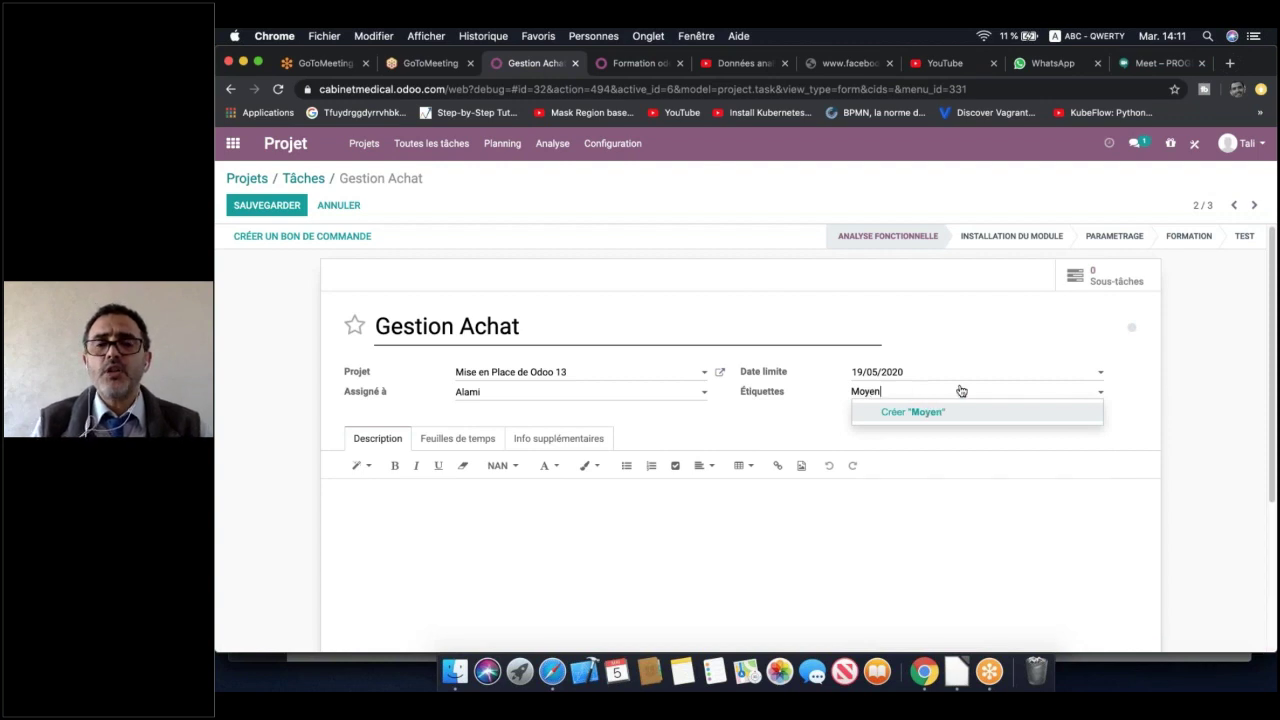
pyautogui.press('Return')
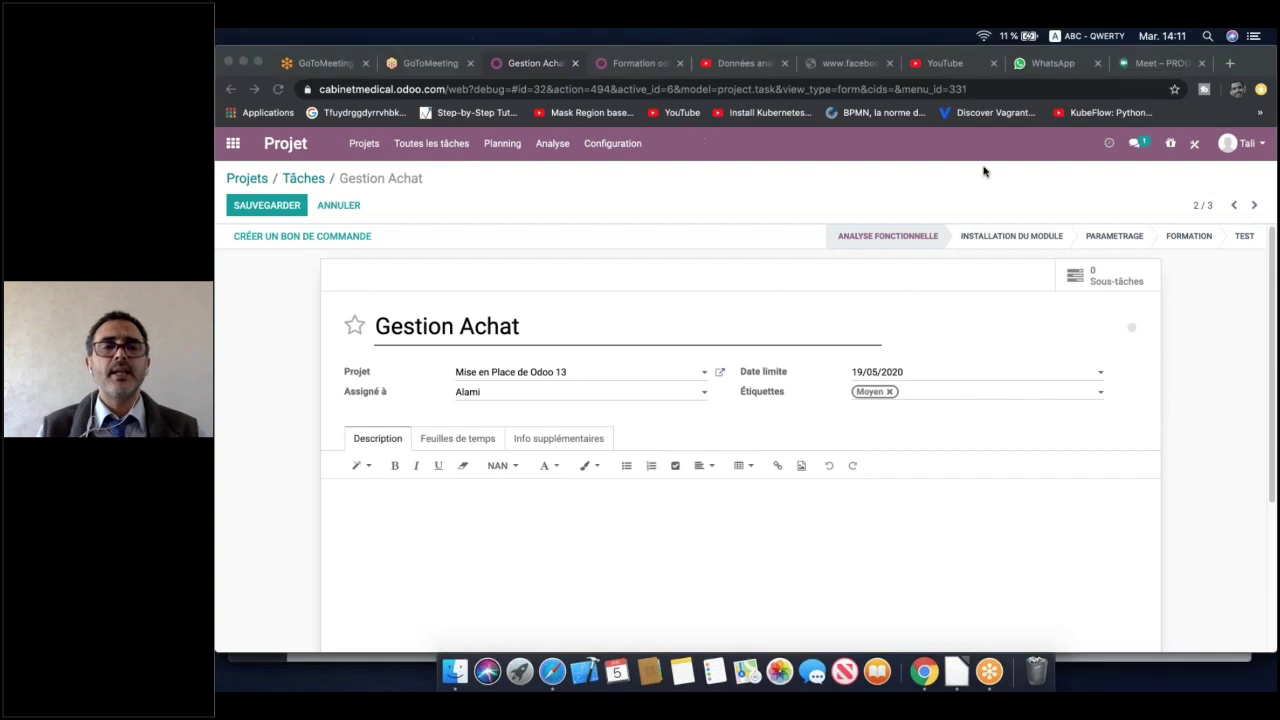
# Plan 25 hours on Gestion Achat and add a timesheet line for the chosen employee
pyautogui.click(455, 440)
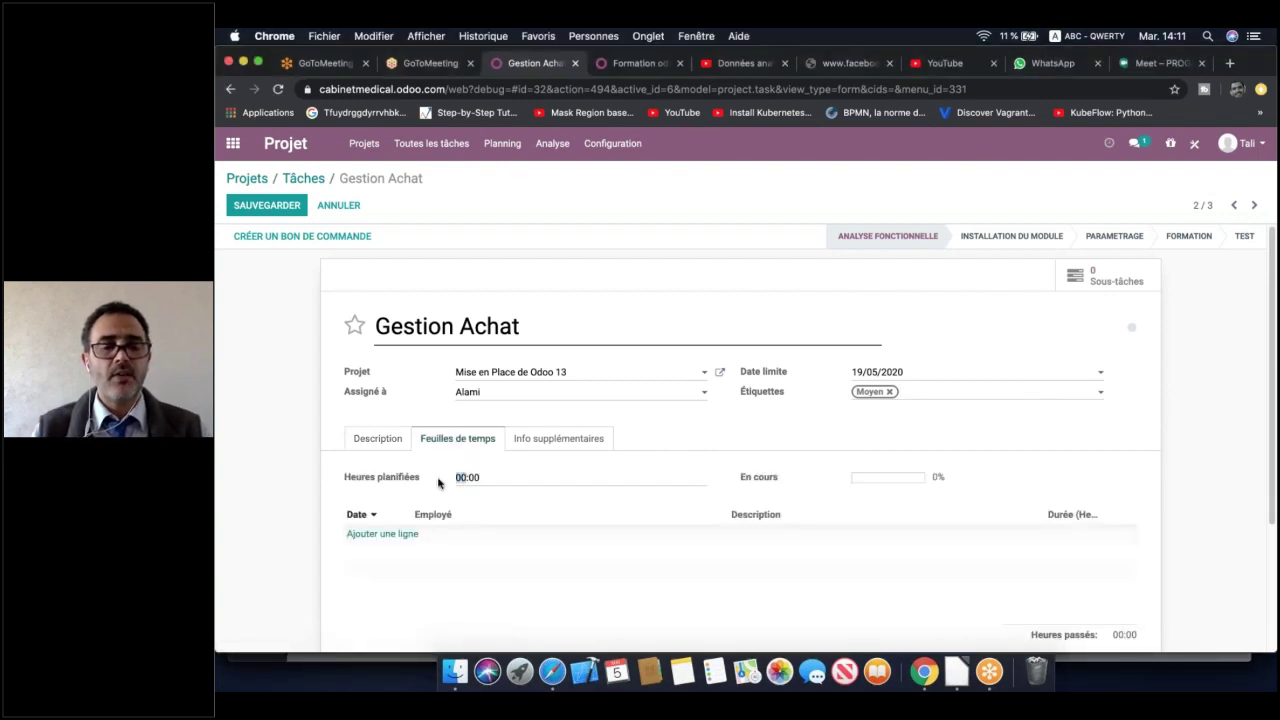
pyautogui.write('25')
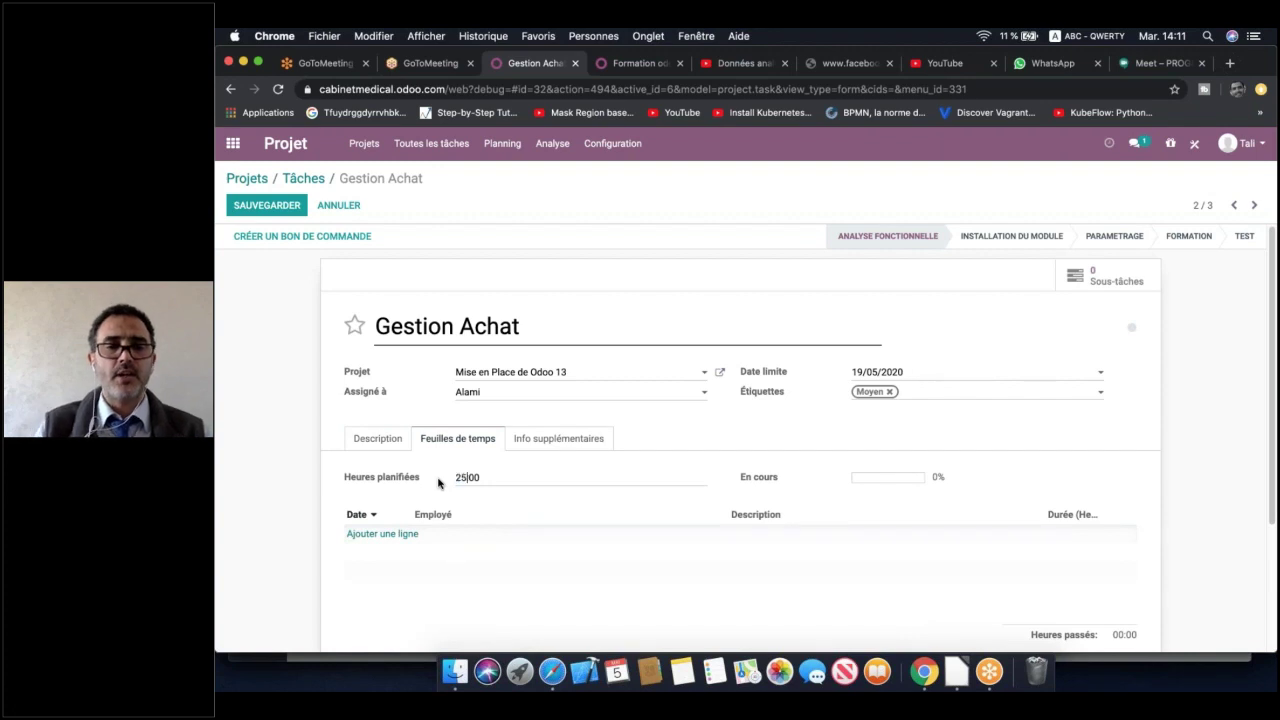
pyautogui.click(390, 533)
pyautogui.click(489, 537)
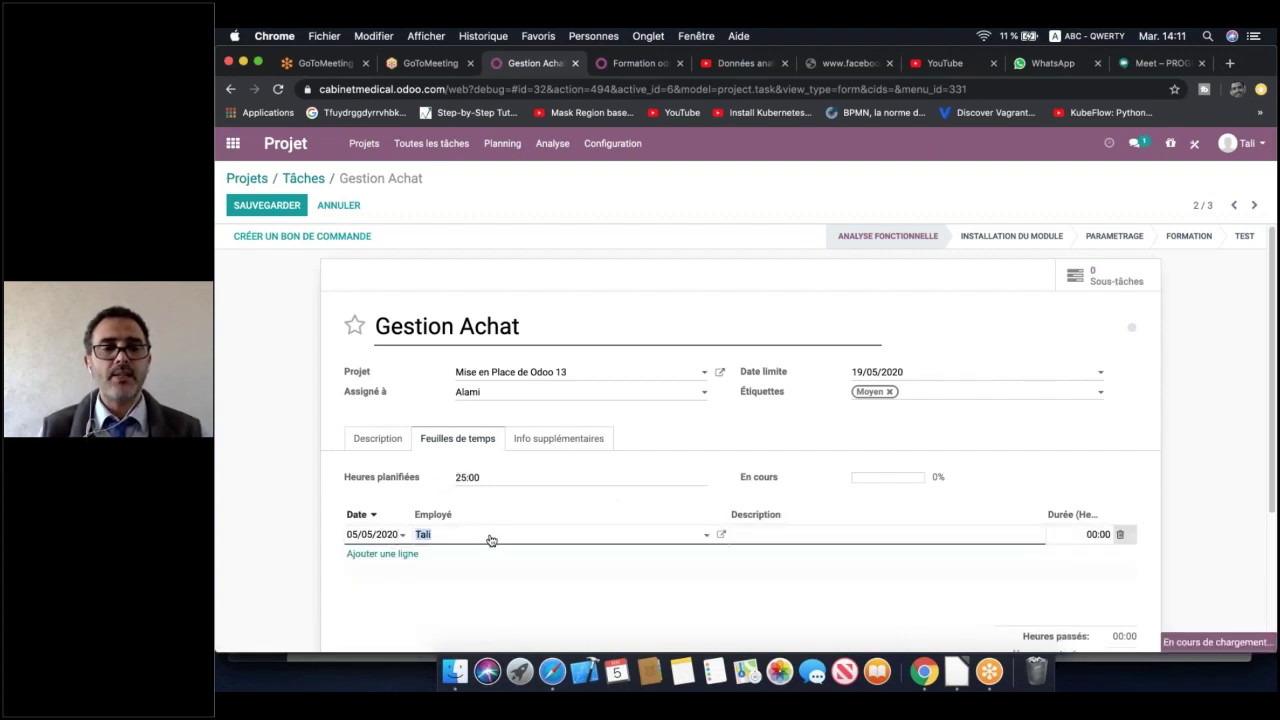
pyautogui.click(480, 423)
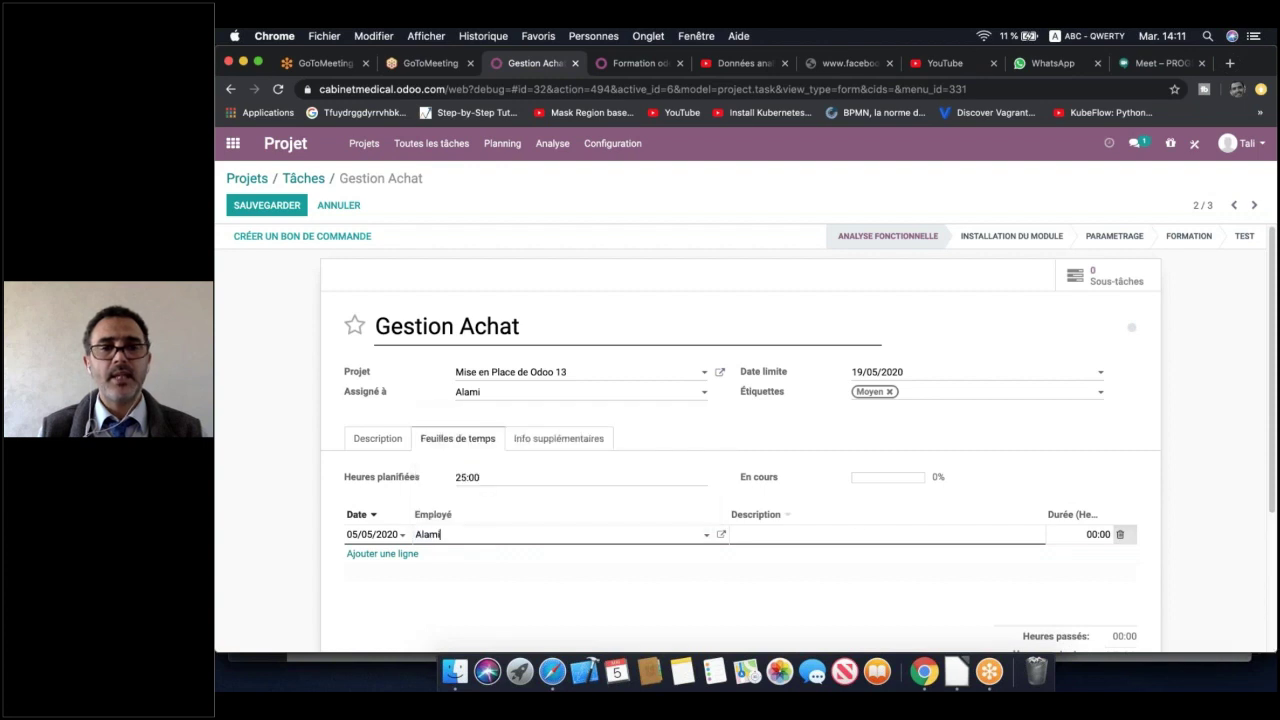
# Describe the timesheet line as Plateau with a 10-hour duration
pyautogui.click(829, 534)
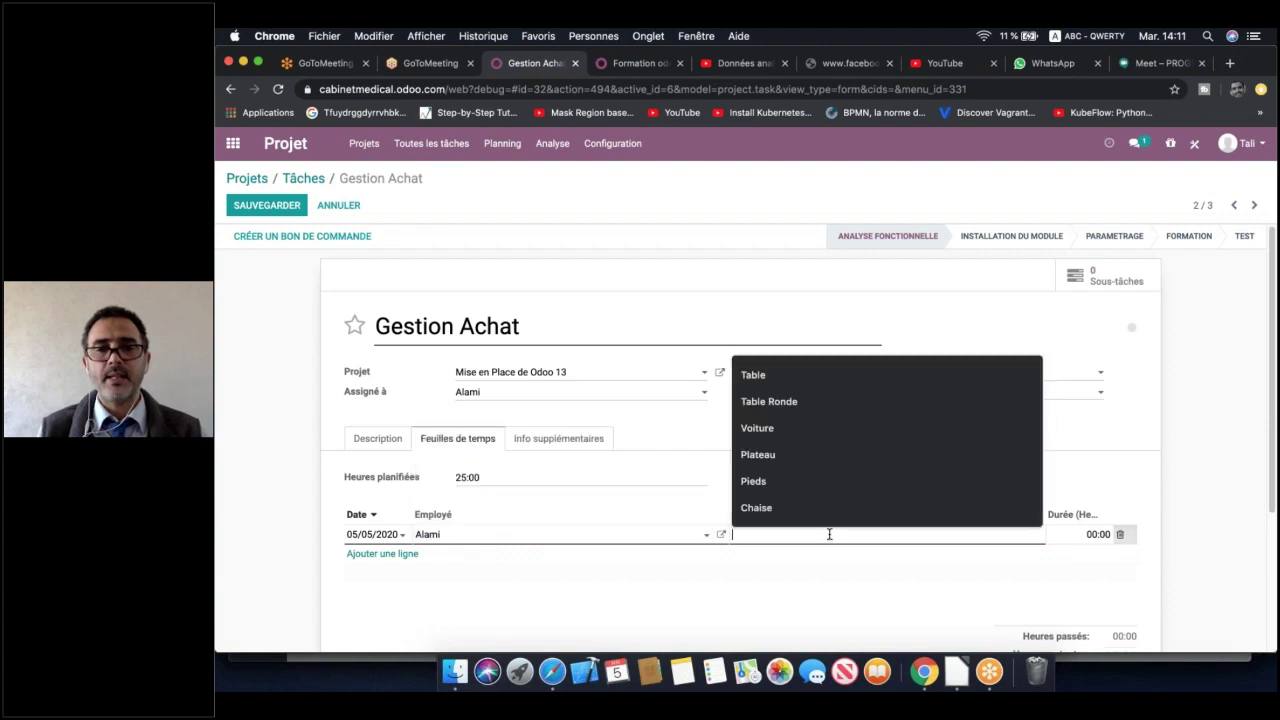
pyautogui.click(789, 454)
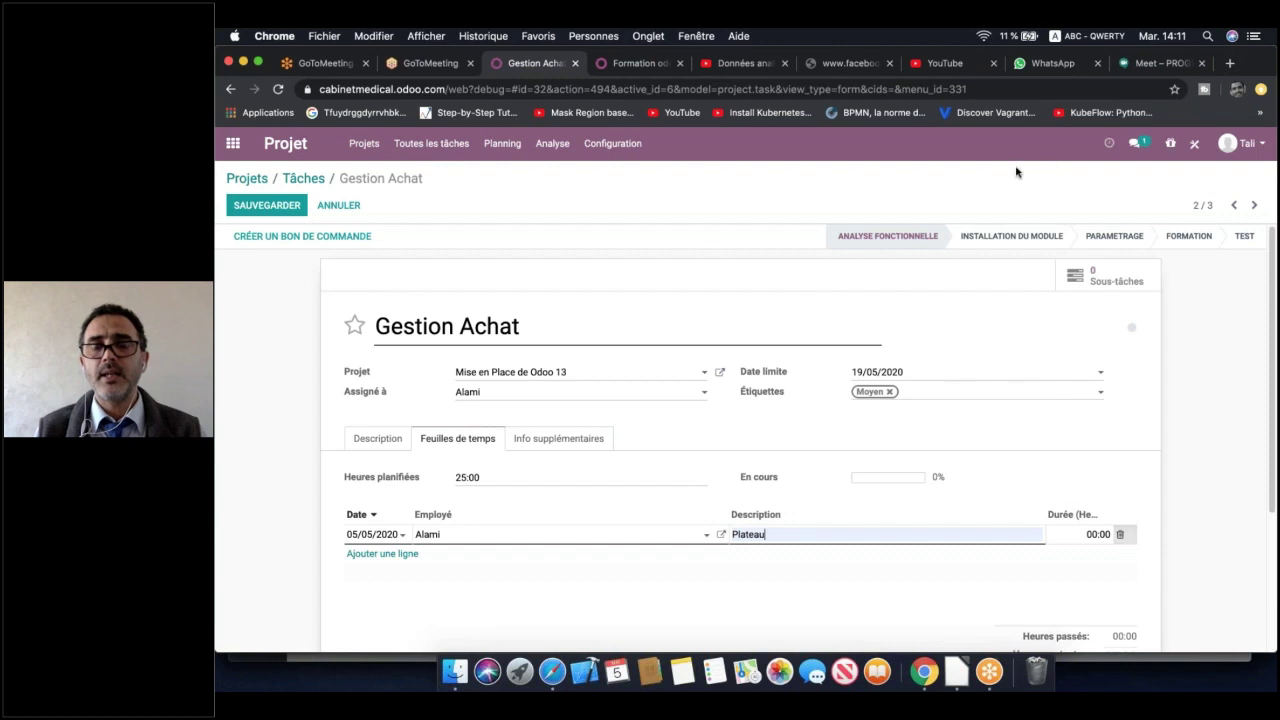
pyautogui.click(1095, 534)
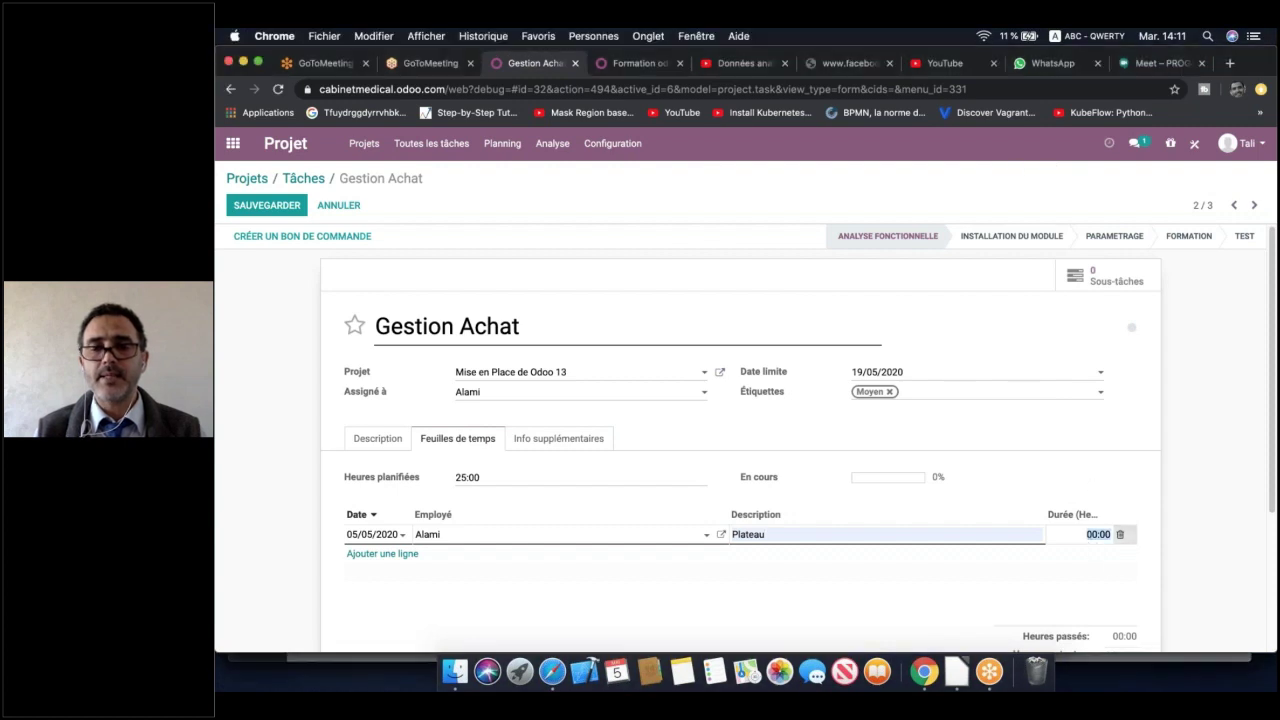
pyautogui.write('1')
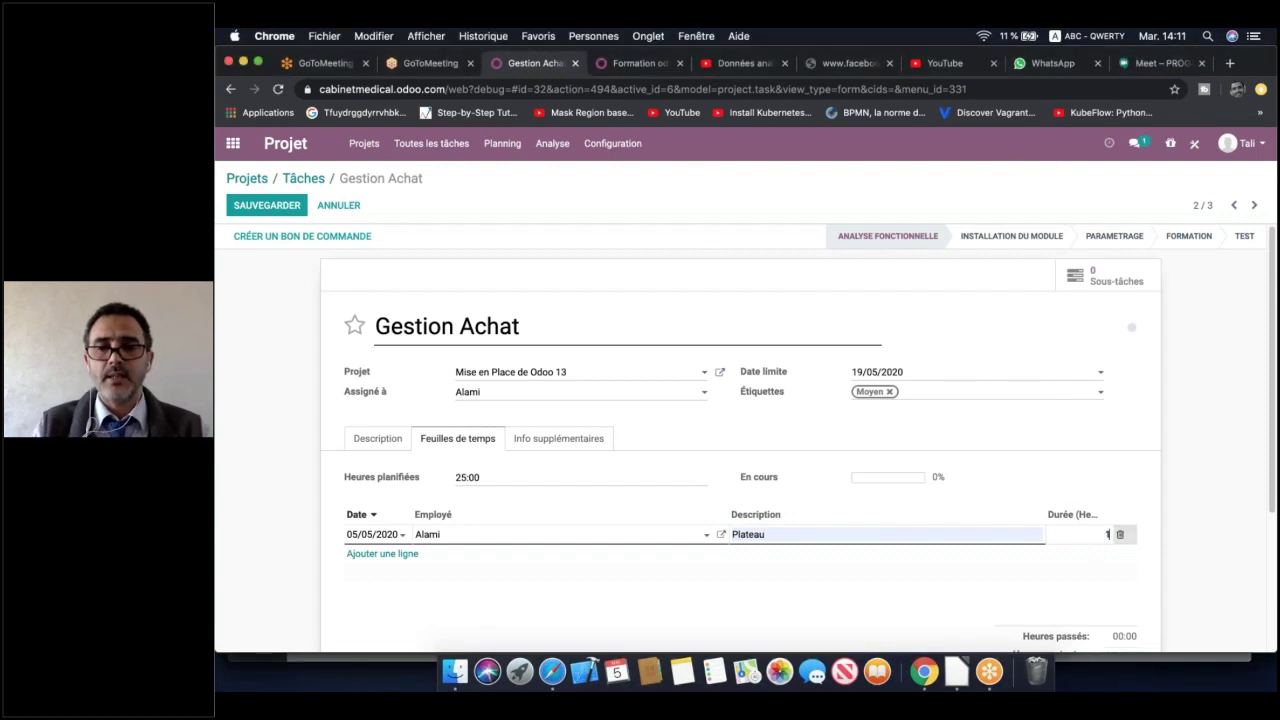
pyautogui.write('0')
pyautogui.click(1015, 583)
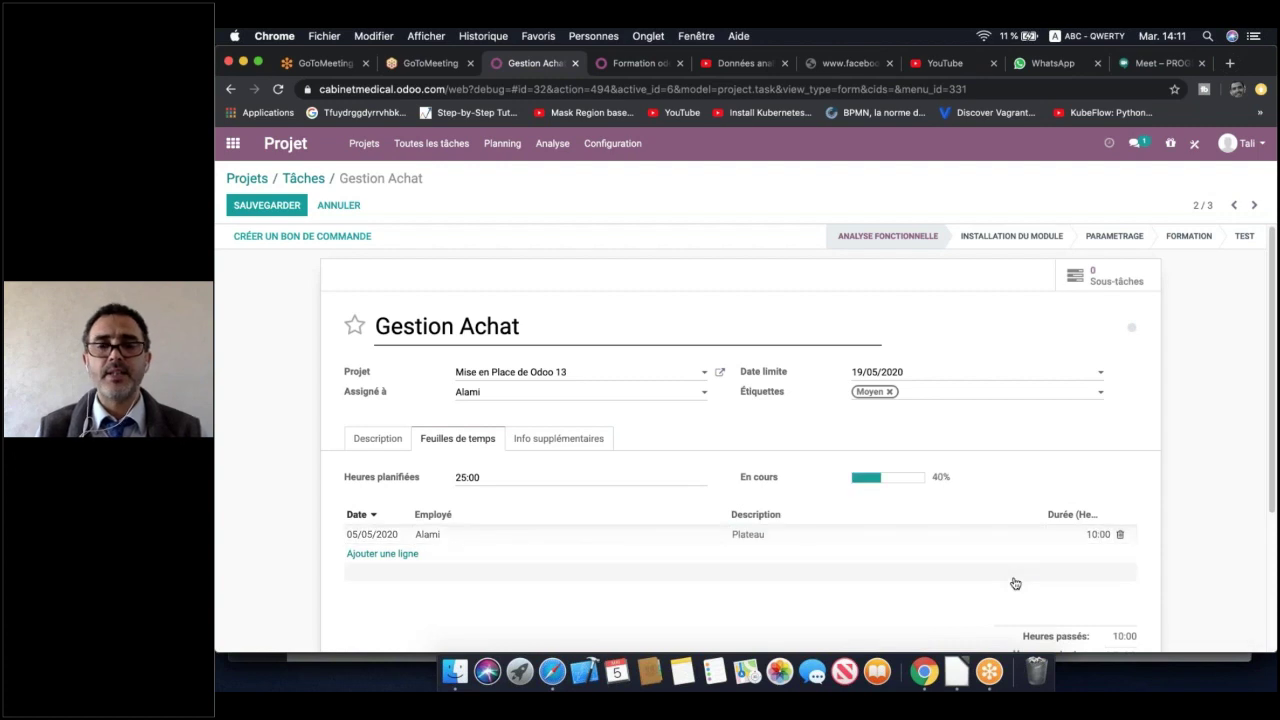
pyautogui.click(778, 204)
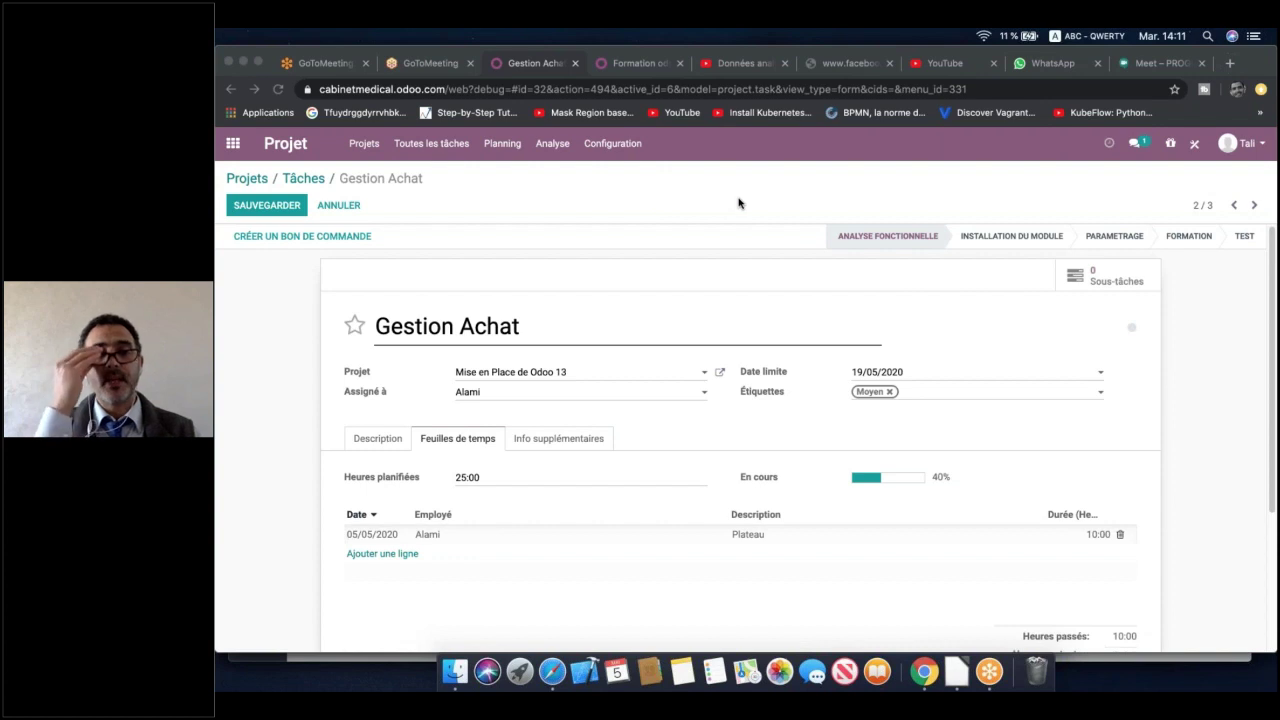
# Save Gestion Achat, then open the Comptabilité task in edit mode
pyautogui.click(263, 212)
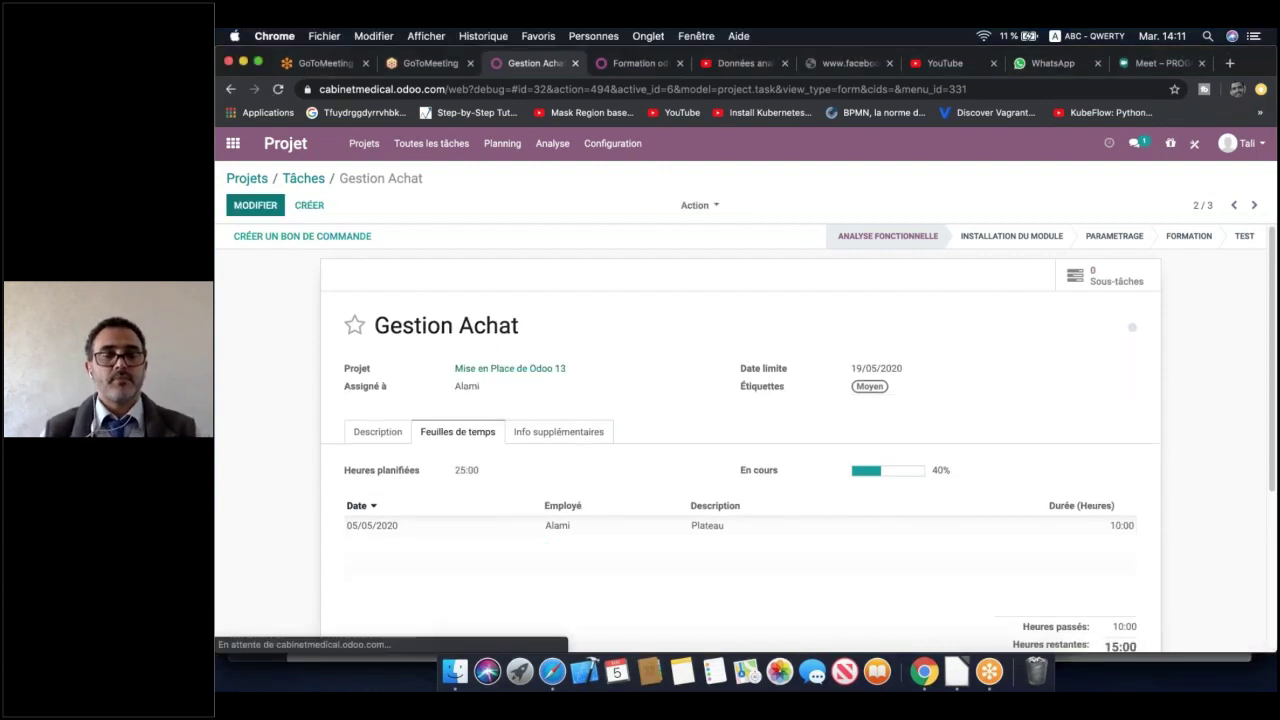
pyautogui.click(308, 180)
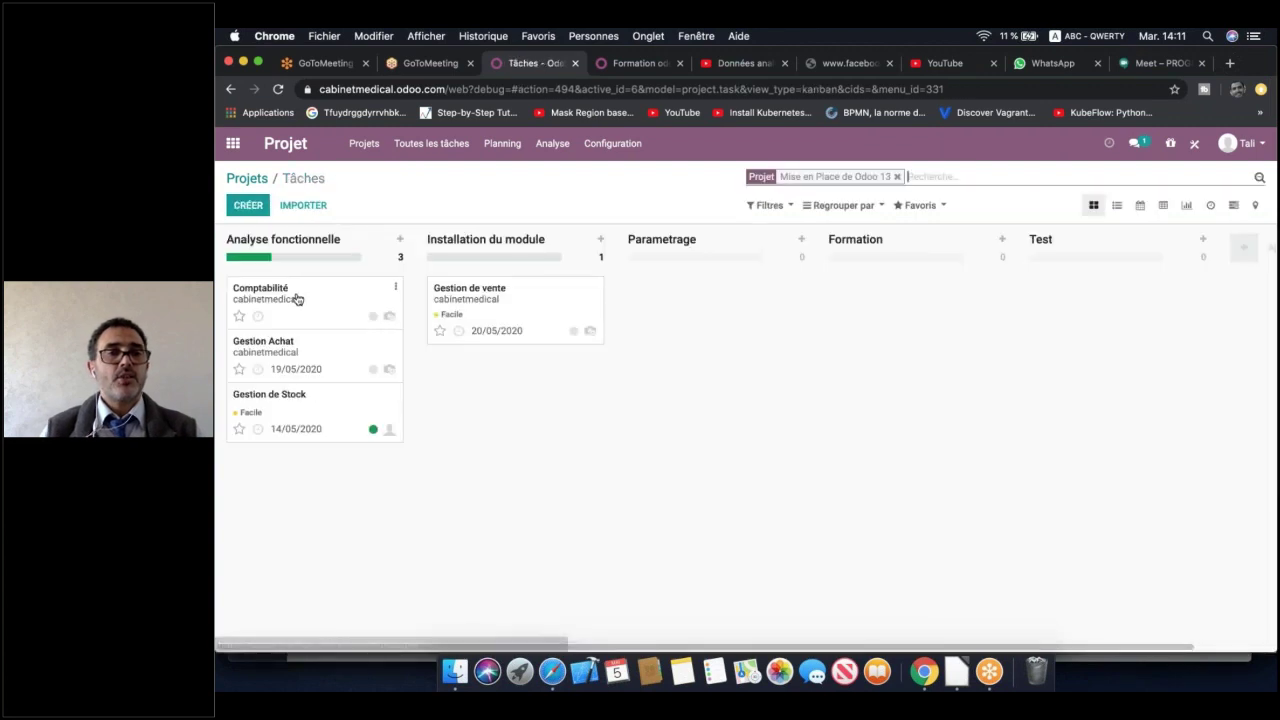
pyautogui.click(297, 299)
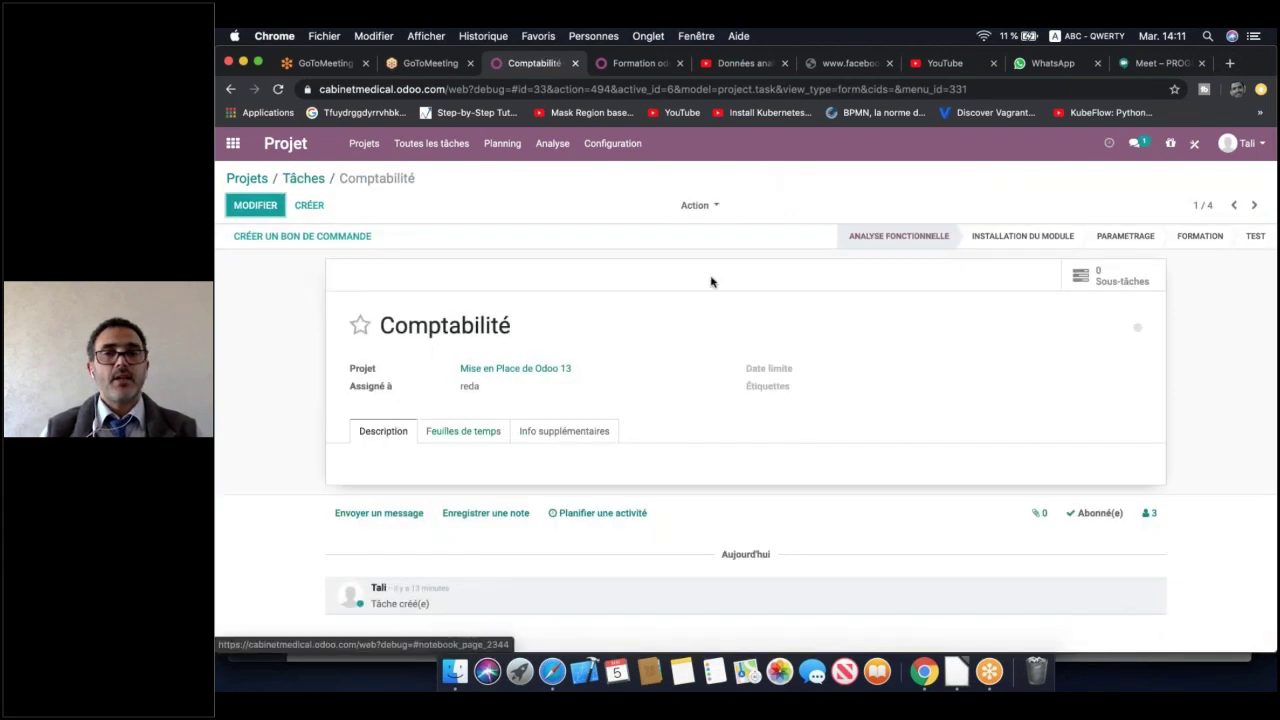
pyautogui.click(259, 205)
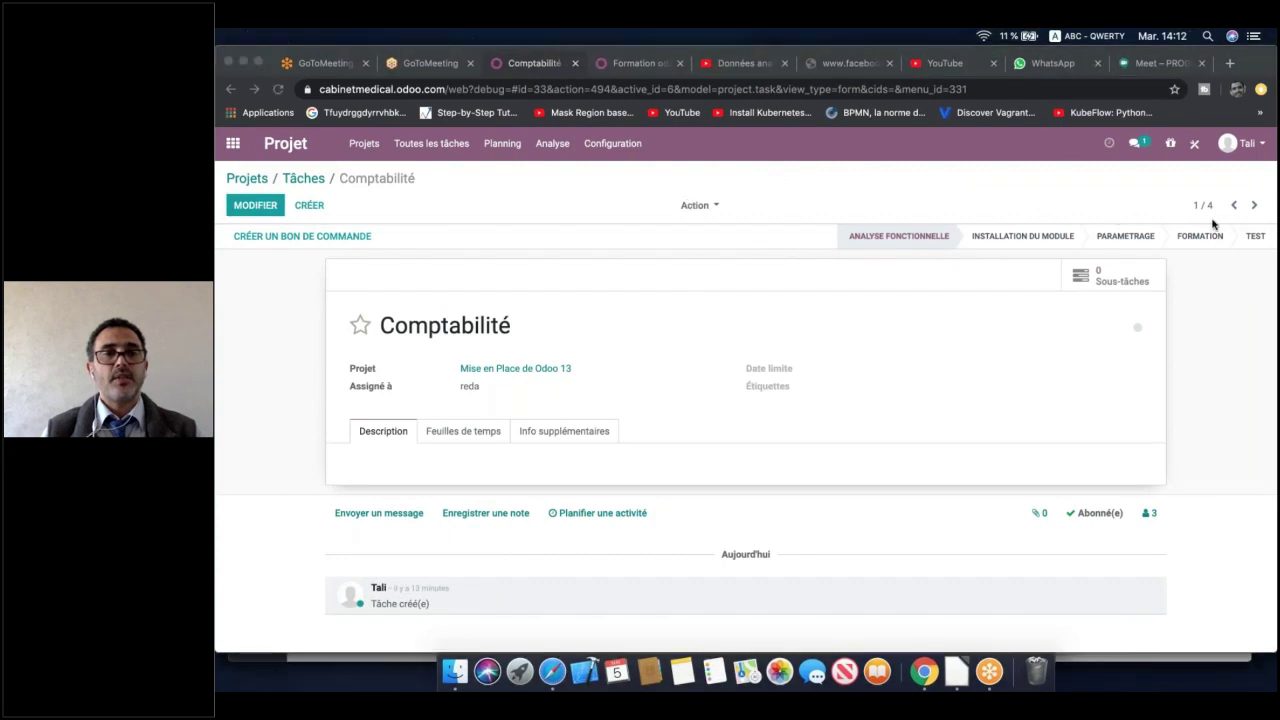
pyautogui.click(259, 207)
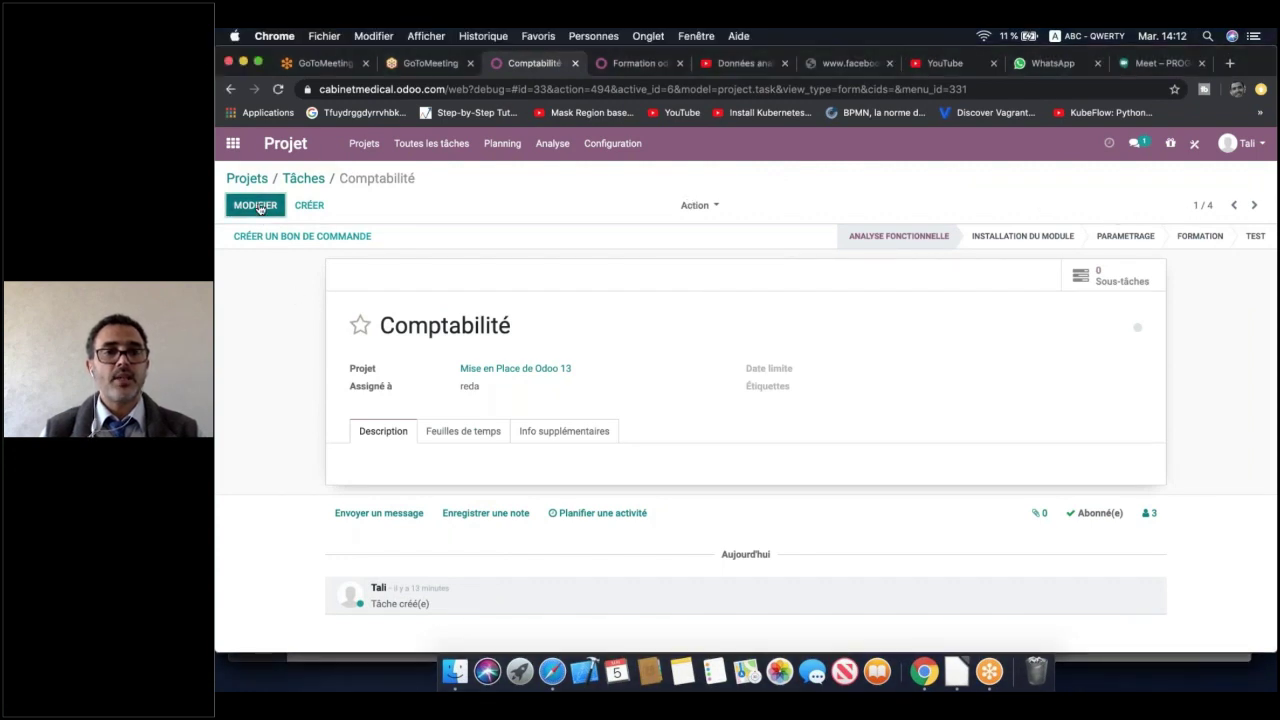
pyautogui.click(911, 373)
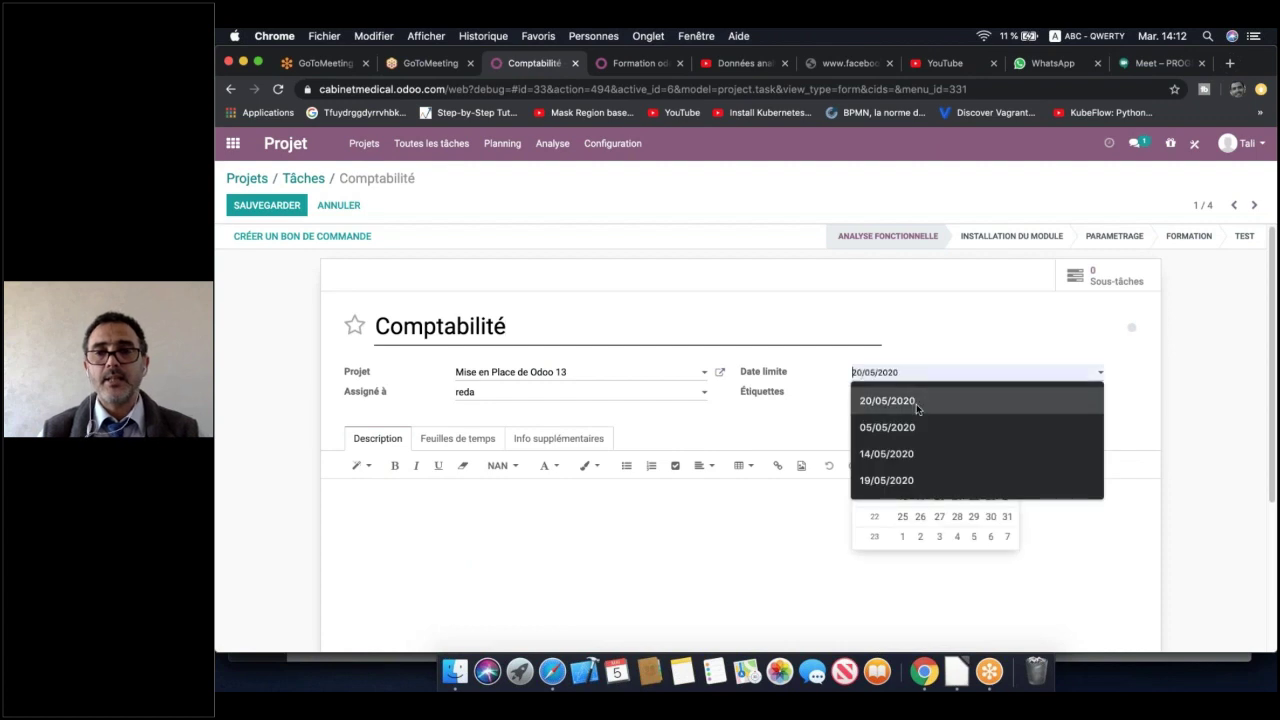
# Set the Comptabilité deadline to 15/05/2020 and create a Difficile tag
pyautogui.click(910, 400)
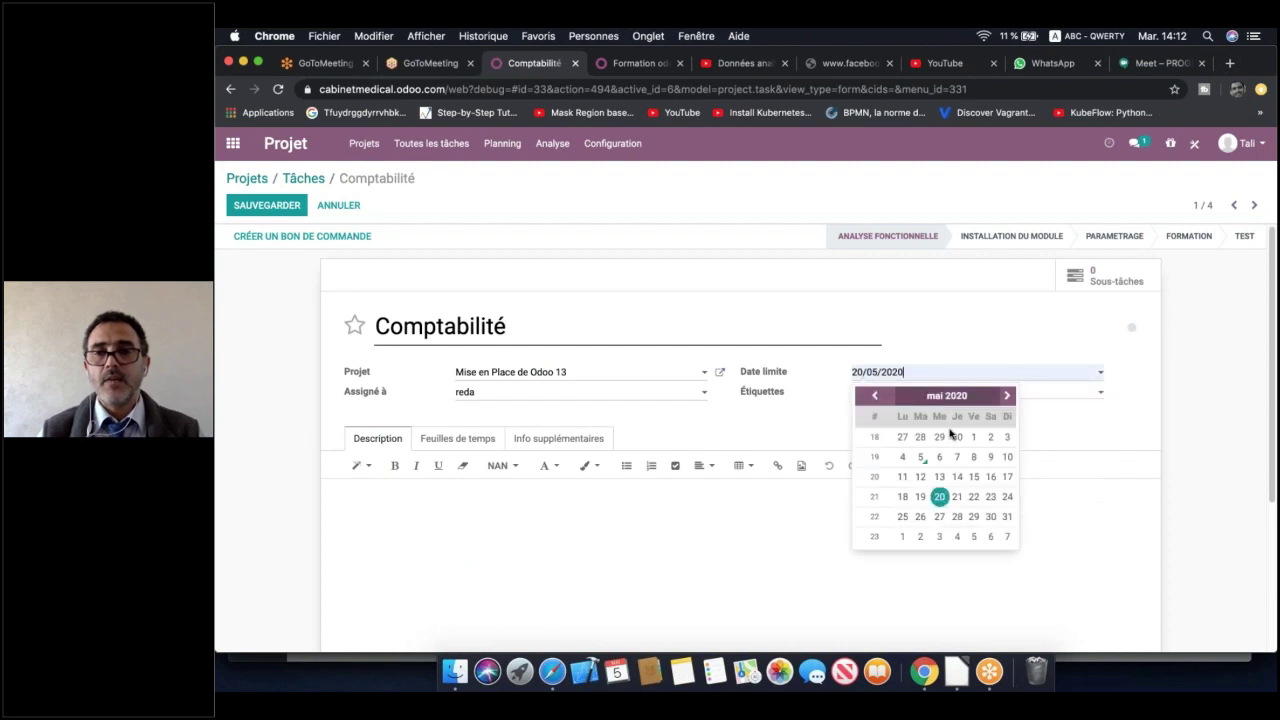
pyautogui.click(974, 477)
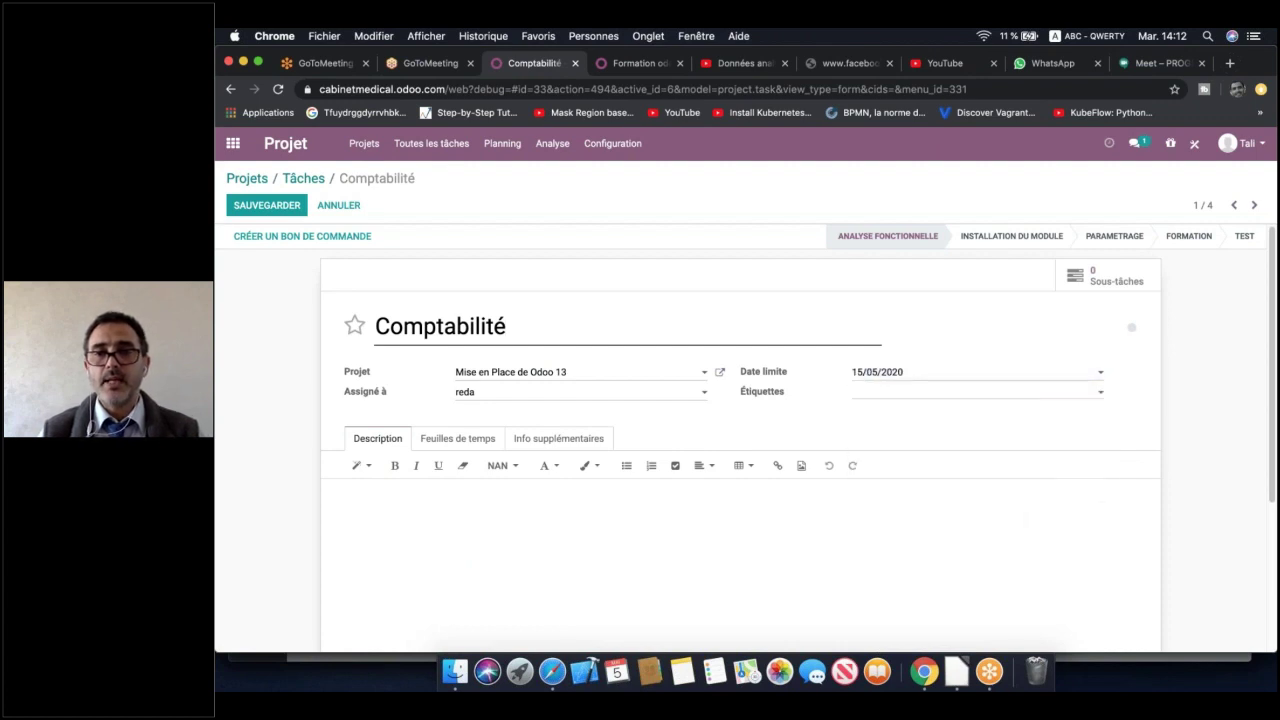
pyautogui.click(865, 392)
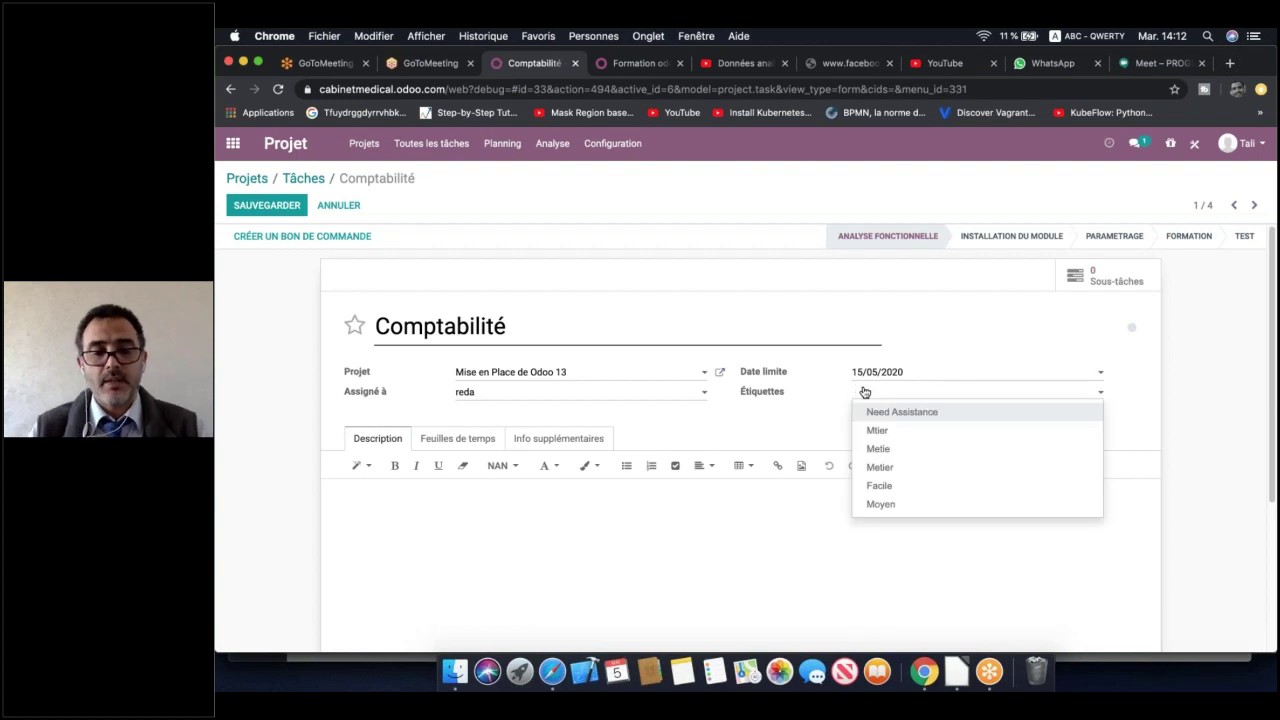
pyautogui.write('Di')
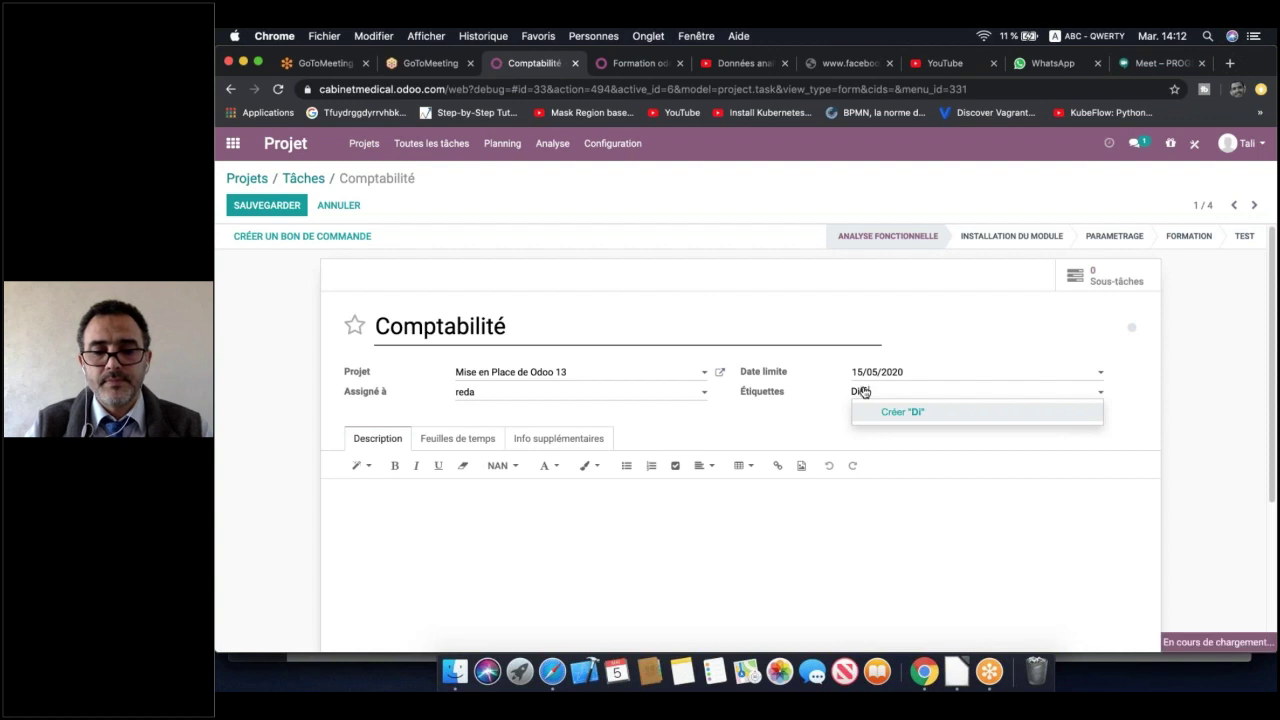
pyautogui.write('fficile')
pyautogui.click(905, 412)
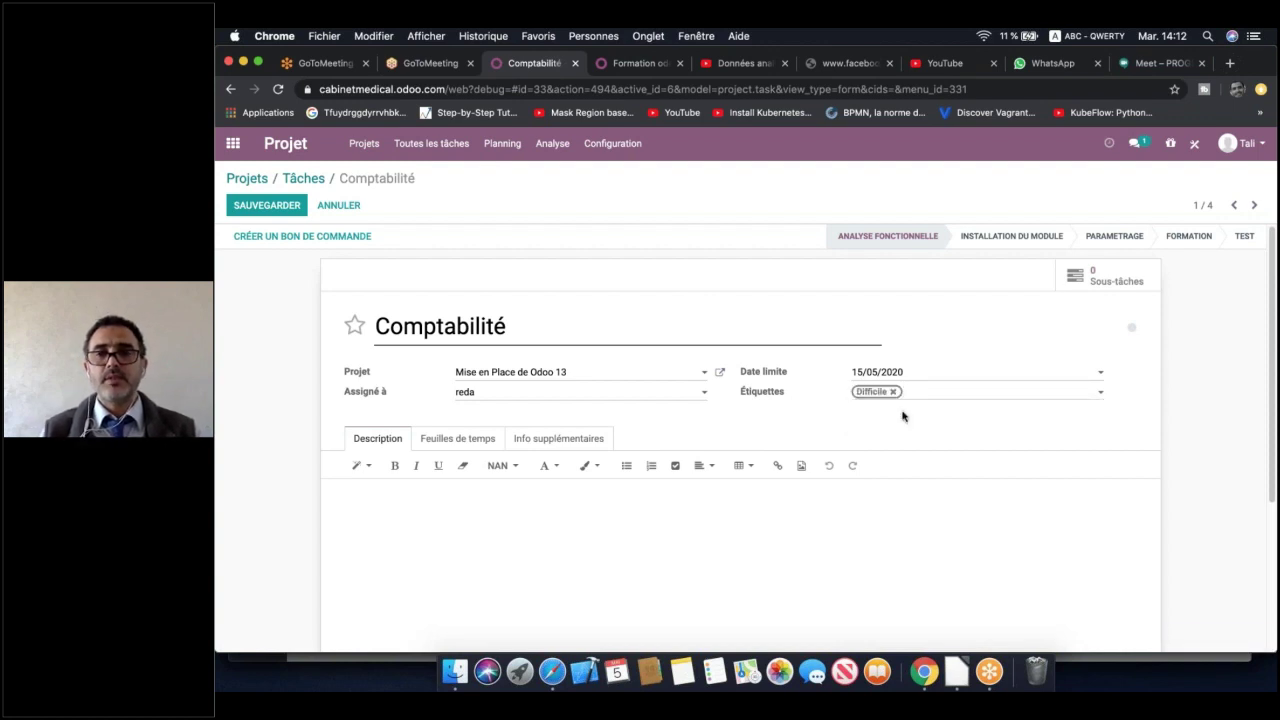
# Replace the misspelled tags with a new Hard tag and show the Feuilles de temps section
pyautogui.click(893, 392)
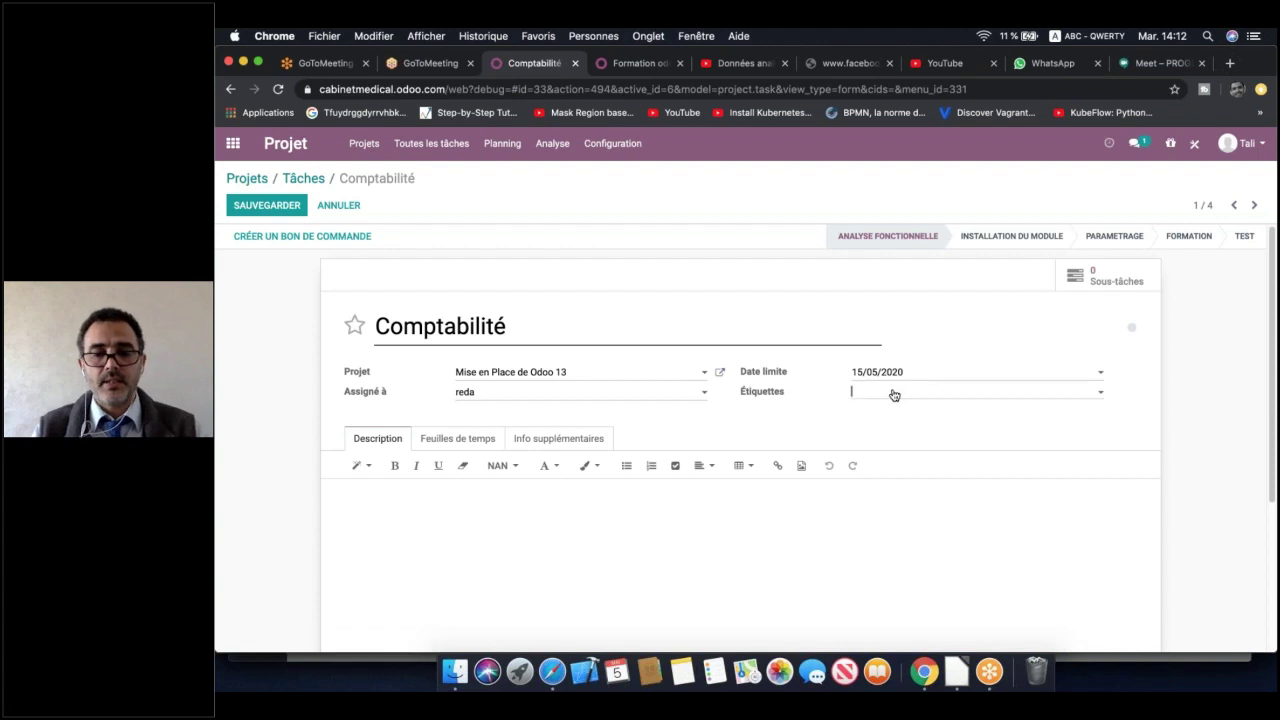
pyautogui.click(893, 392)
pyautogui.write('Defi')
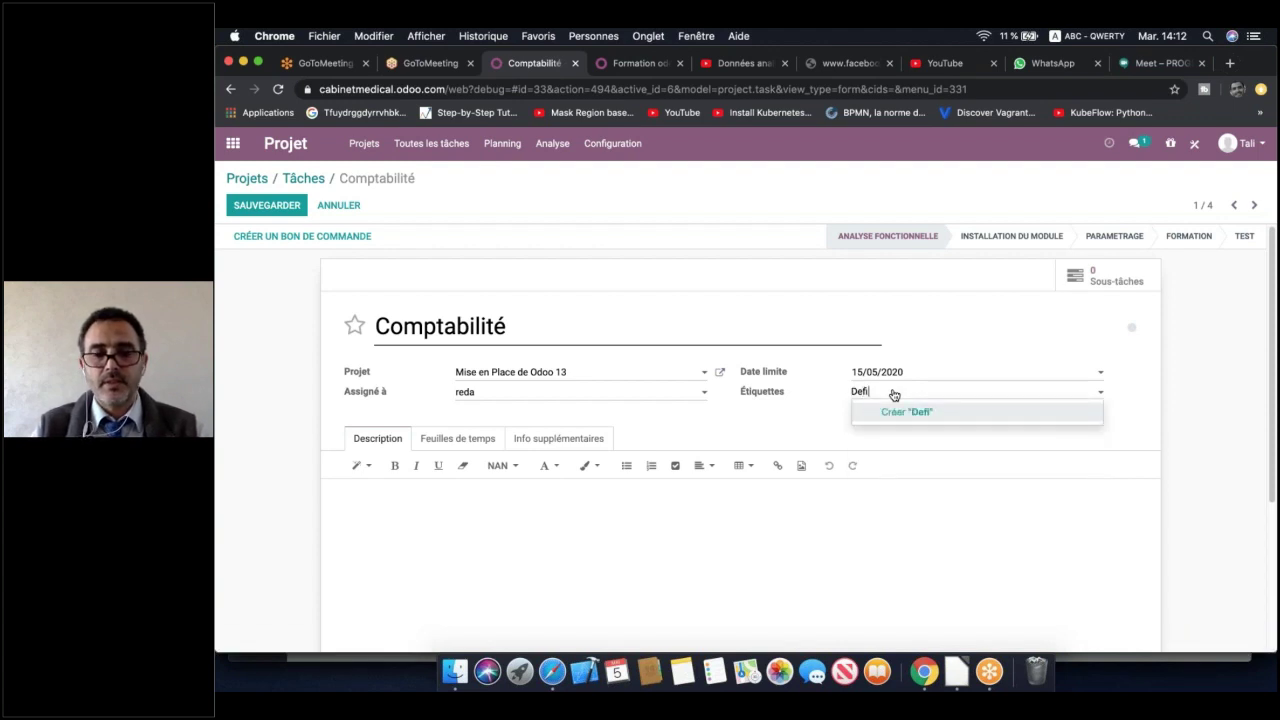
pyautogui.write('cile')
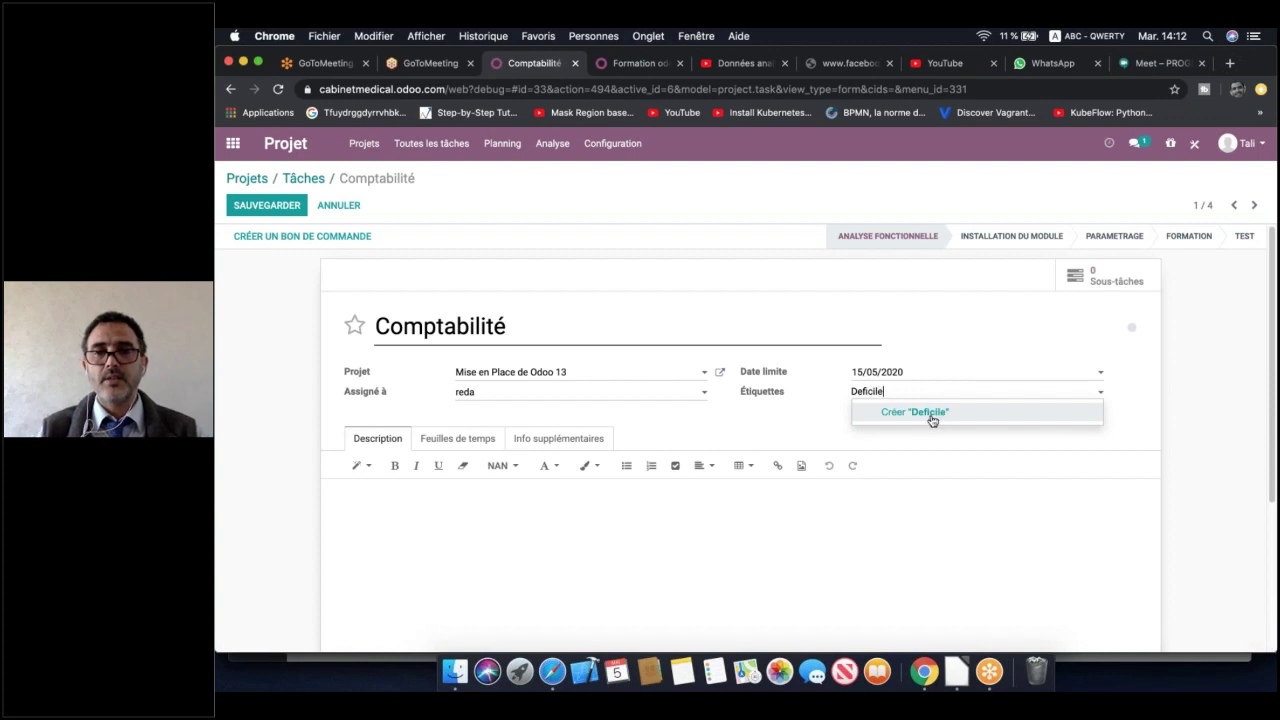
pyautogui.click(932, 421)
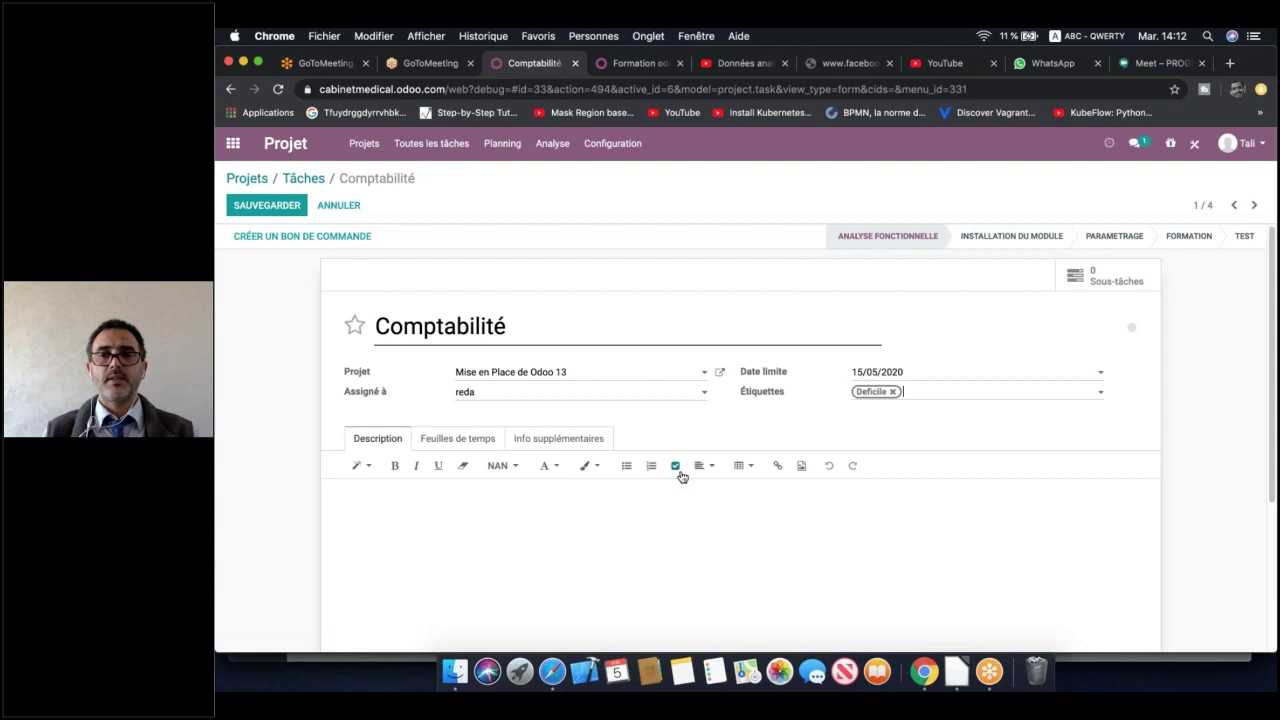
pyautogui.click(894, 392)
pyautogui.write('Hard')
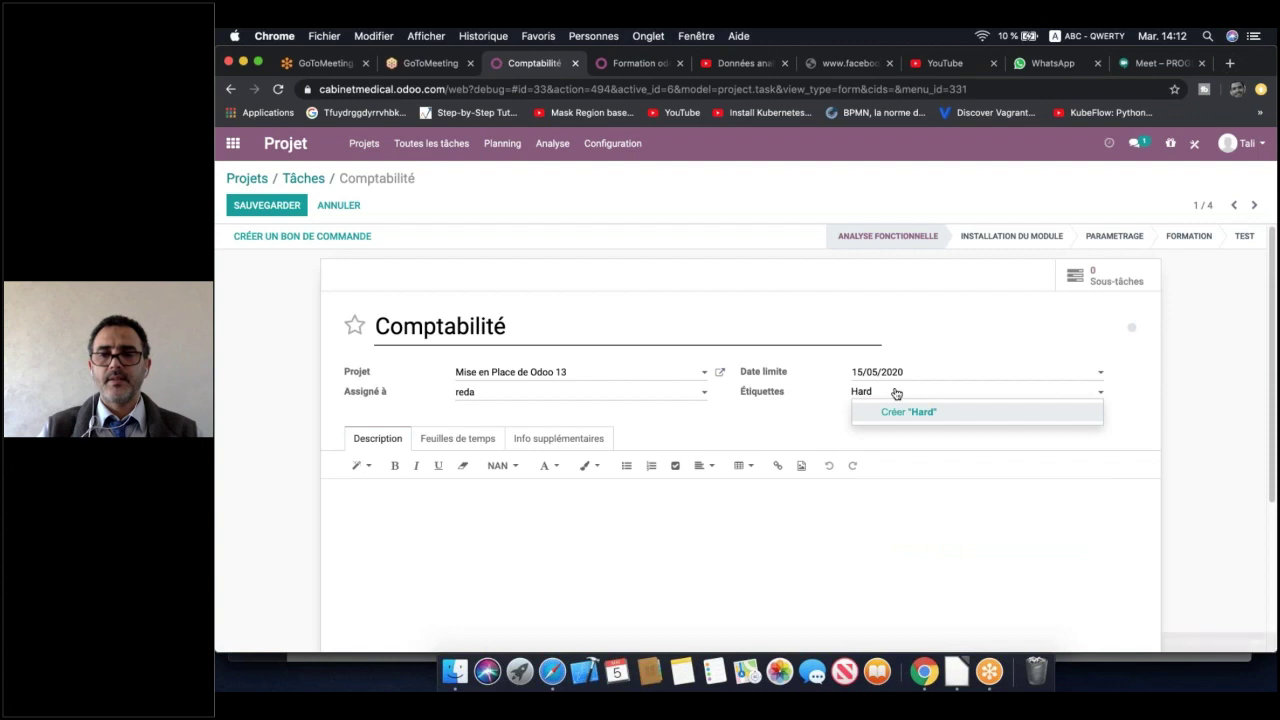
pyautogui.press('Return')
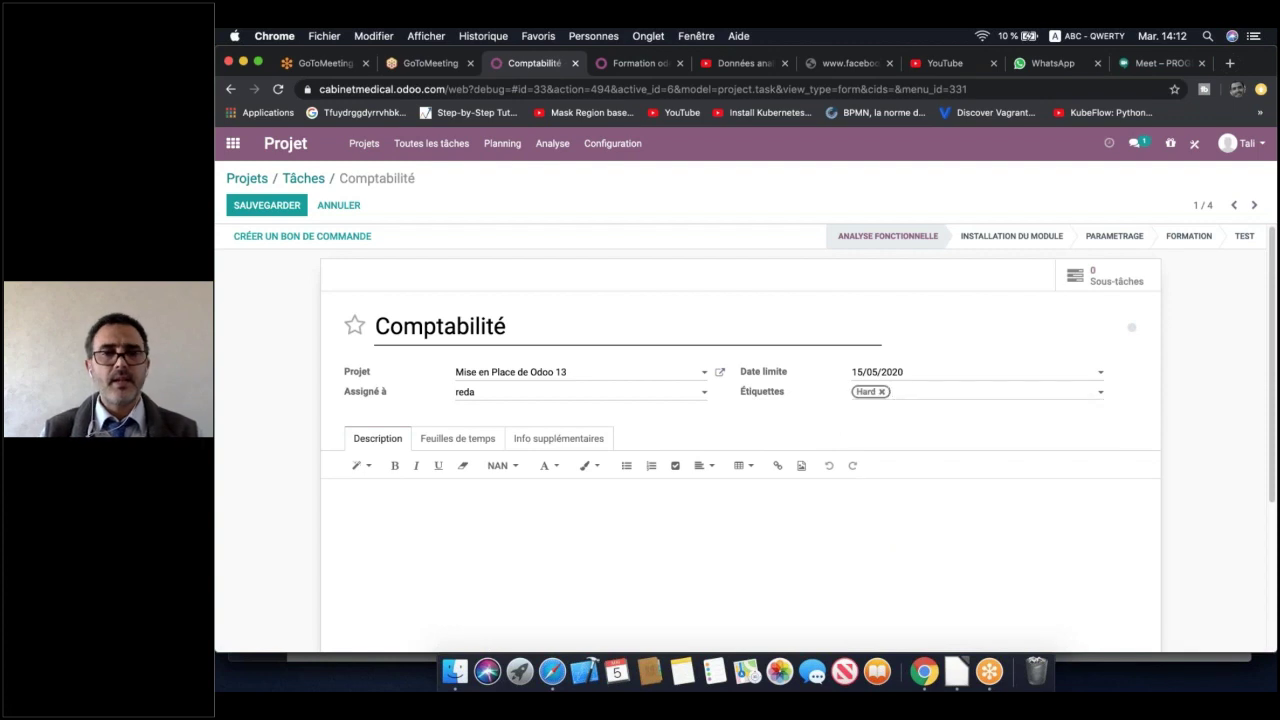
pyautogui.click(443, 443)
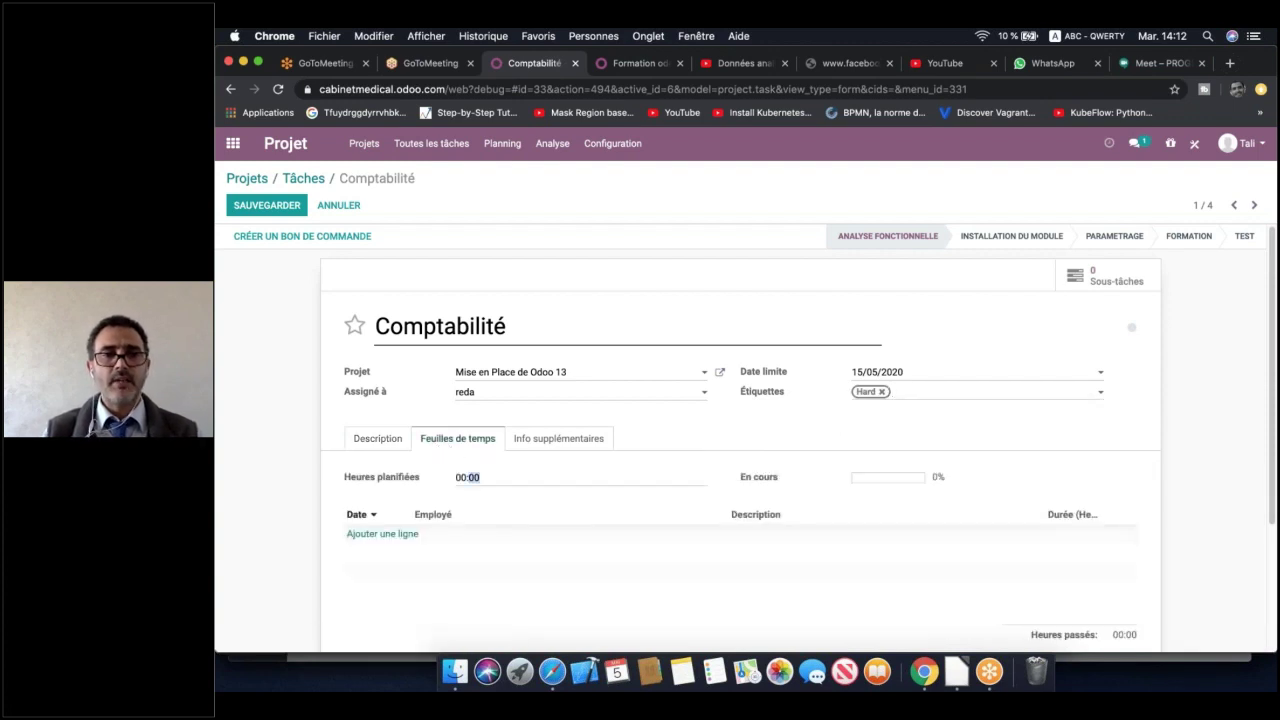
# Plan 60:00 hours on the Comptabilité task and log a 20-hour Voiture timesheet line
pyautogui.doubleClick(461, 477)
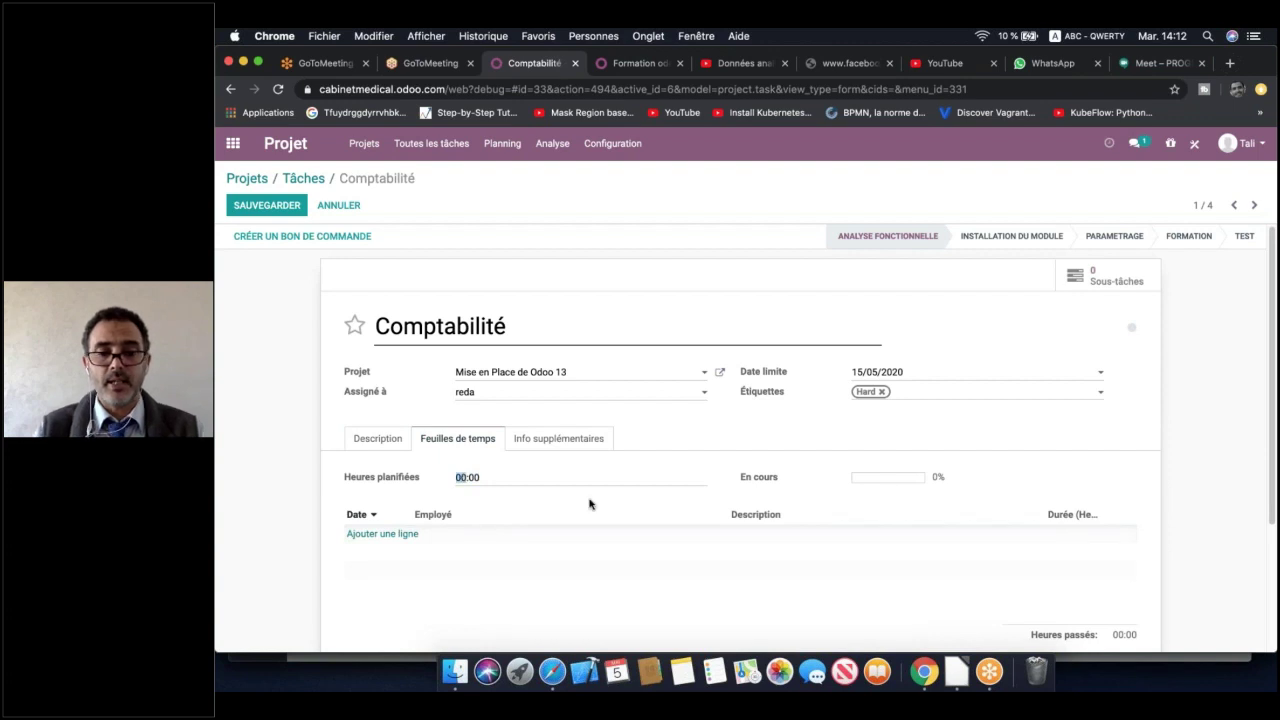
pyautogui.write('60')
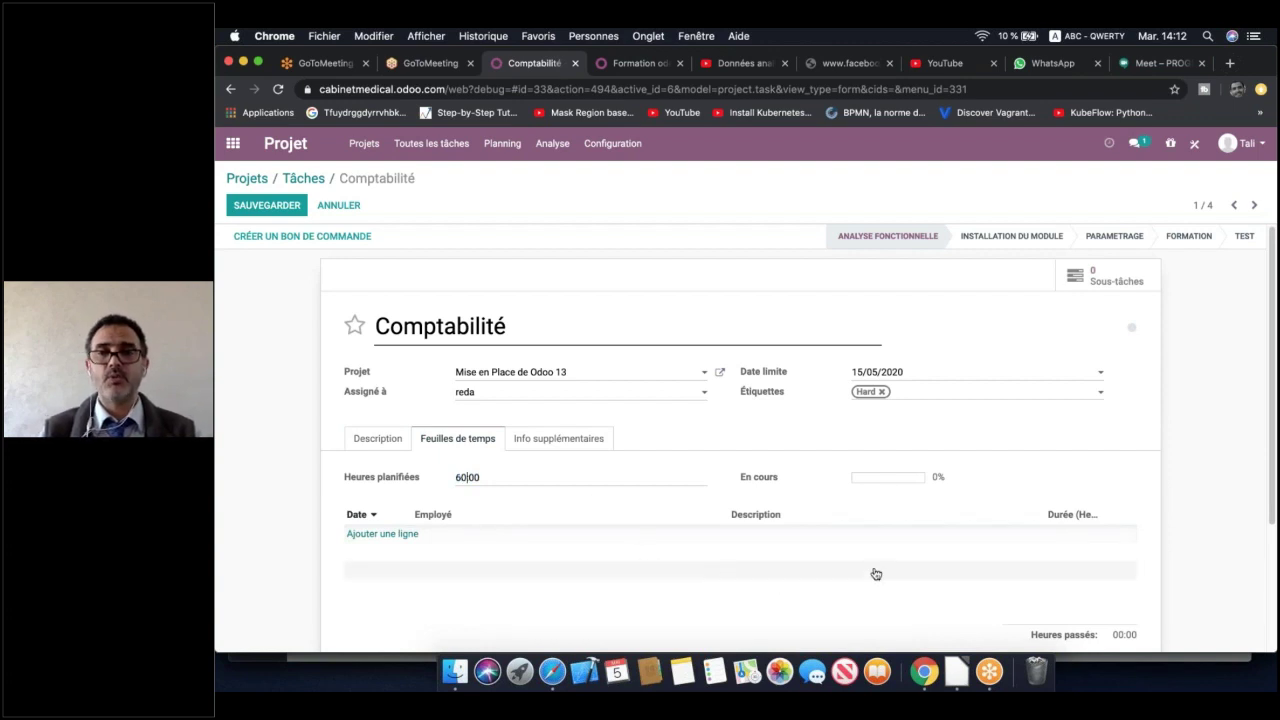
pyautogui.click(378, 534)
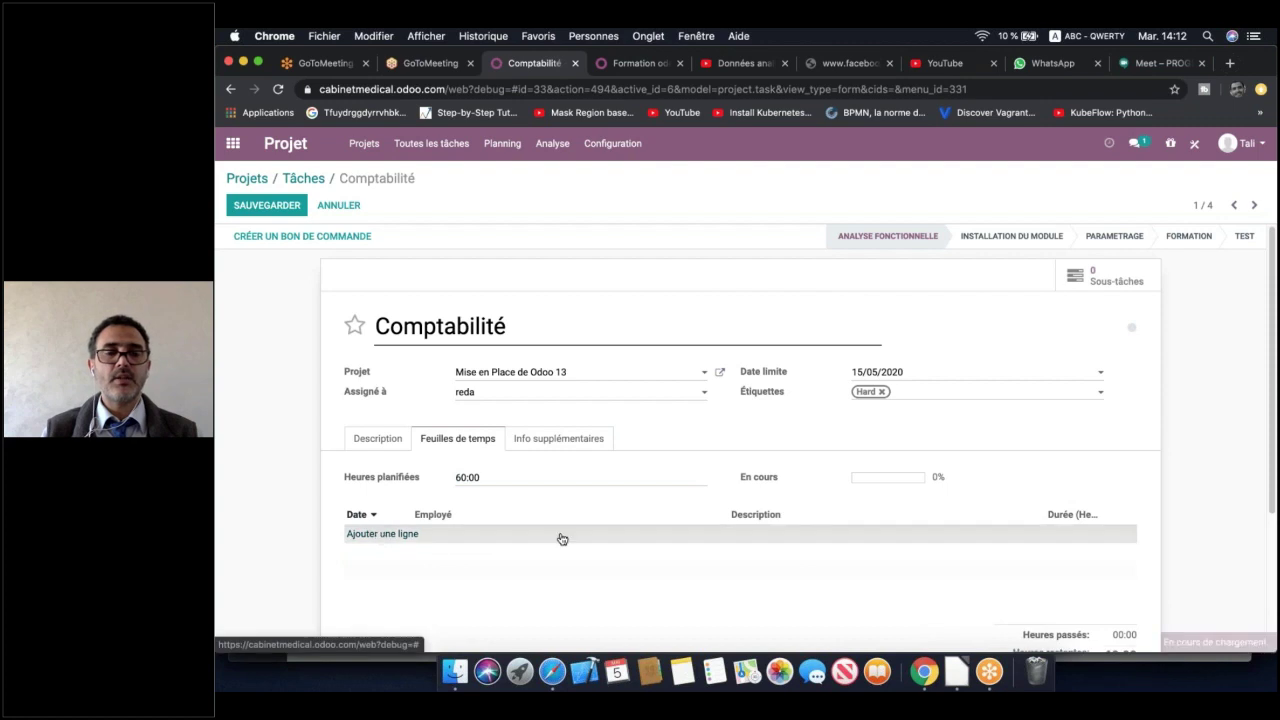
pyautogui.click(831, 534)
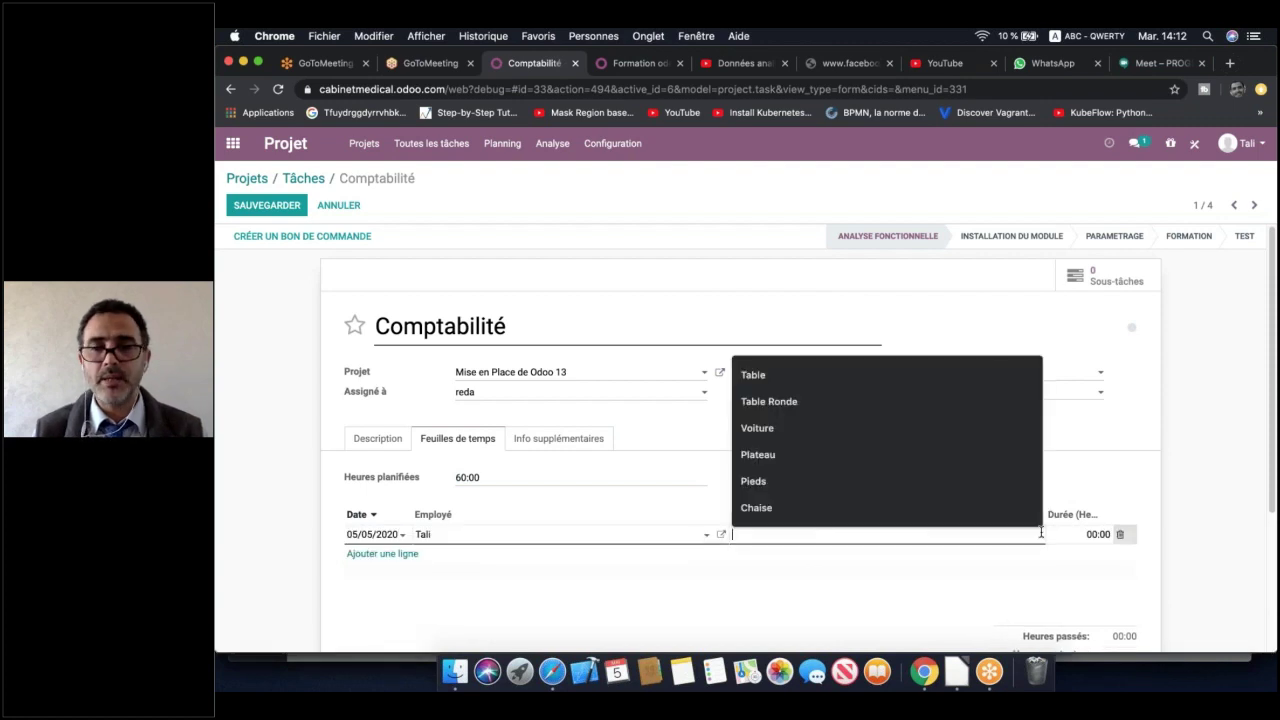
pyautogui.click(841, 427)
pyautogui.click(1071, 538)
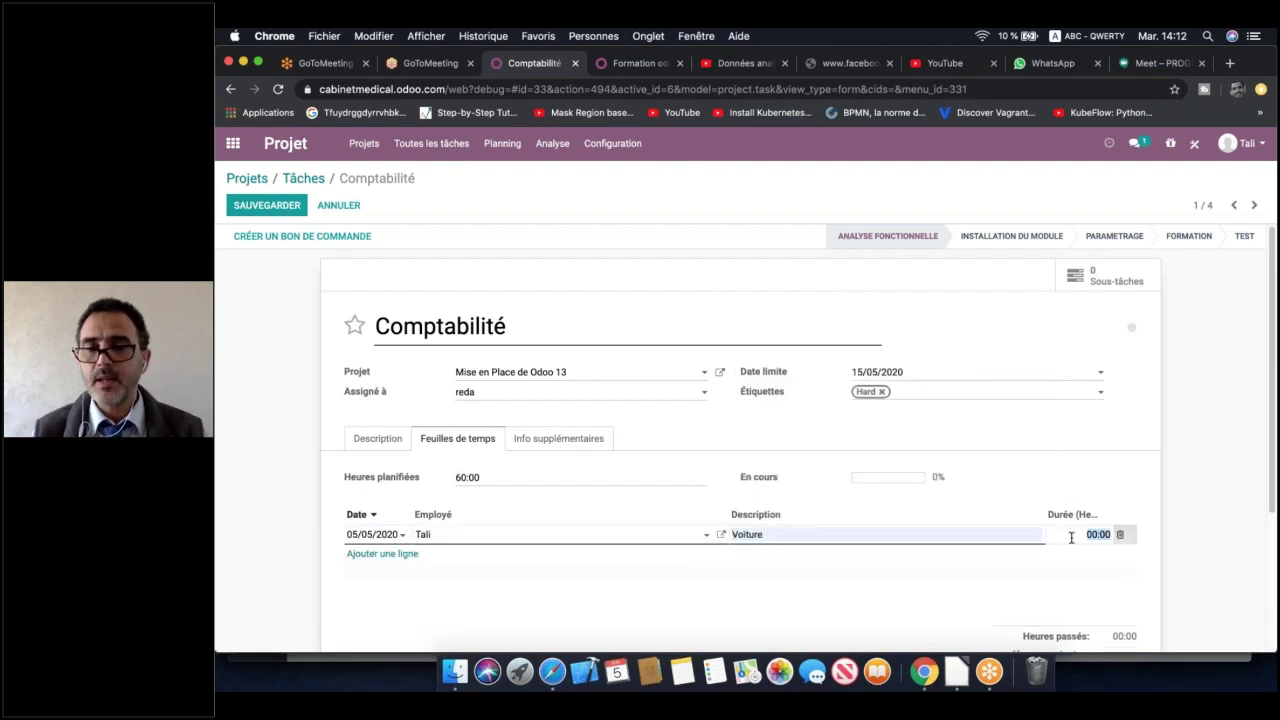
pyautogui.write('20')
pyautogui.press('Return')
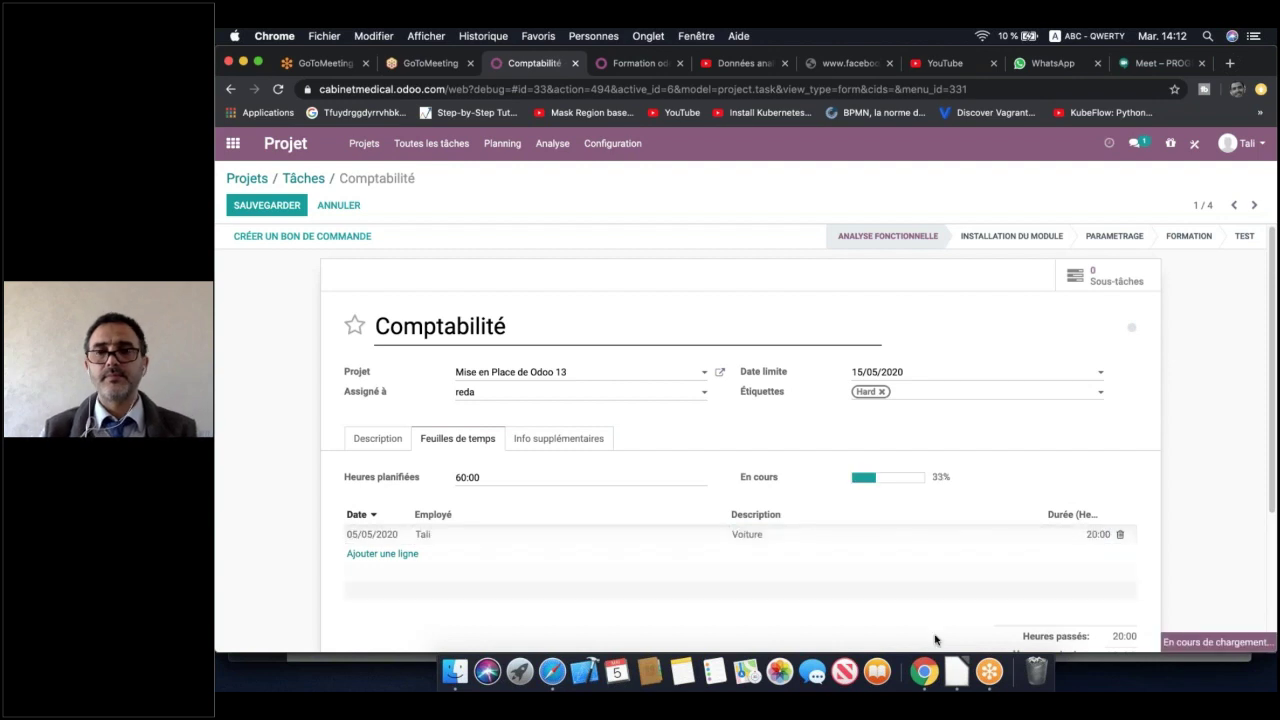
pyautogui.click(1188, 254)
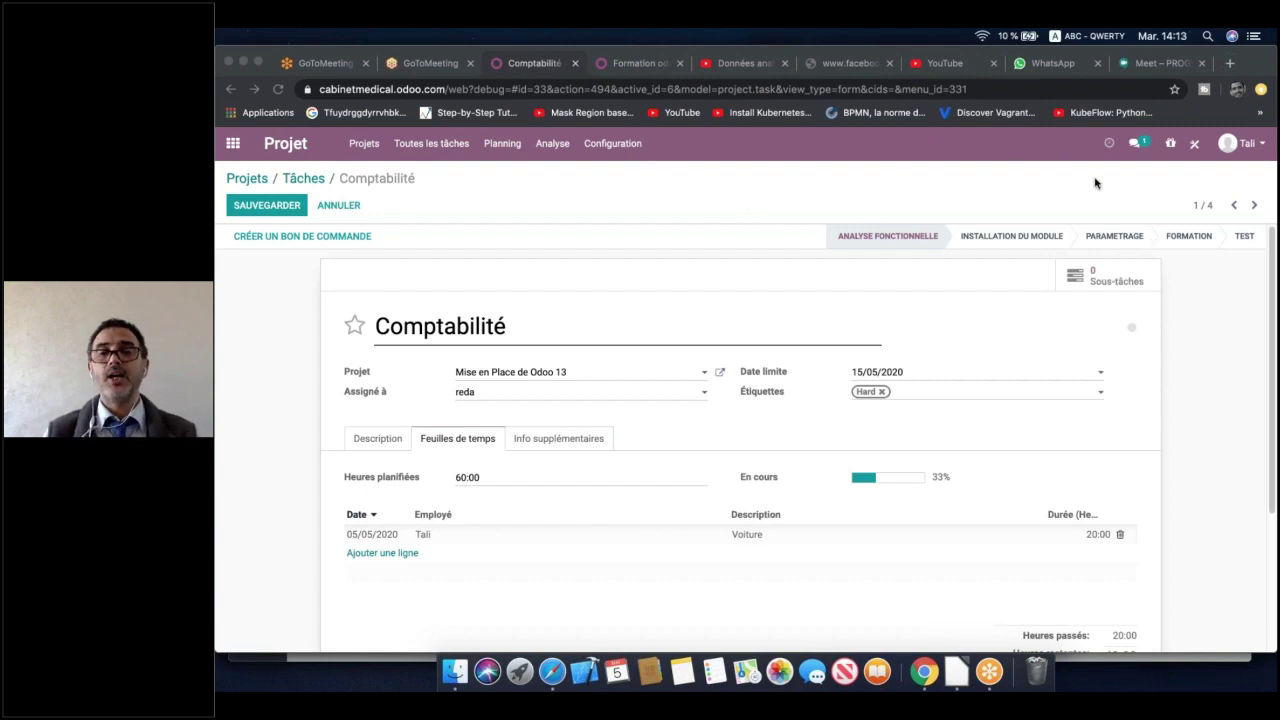
# Check the empty Ligne de vente field under Info supplémentaires, then save the Comptabilité task
pyautogui.click(560, 440)
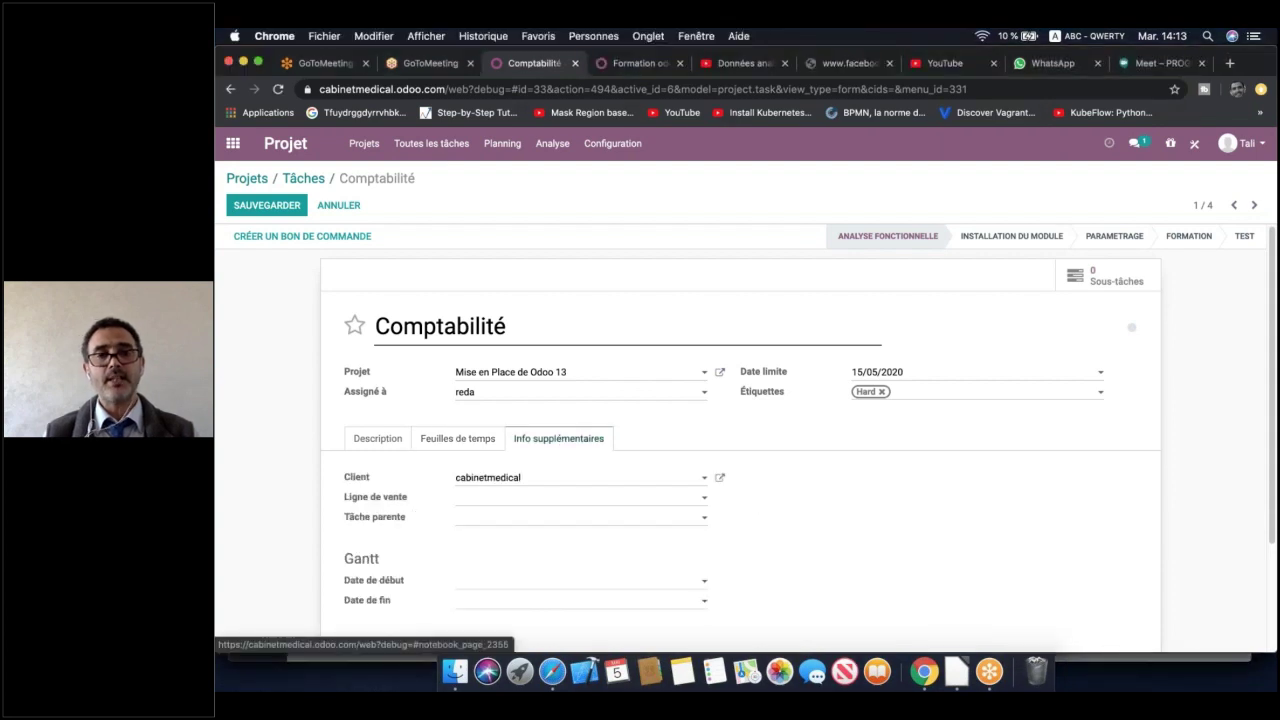
pyautogui.scroll(-2, 817, 503)
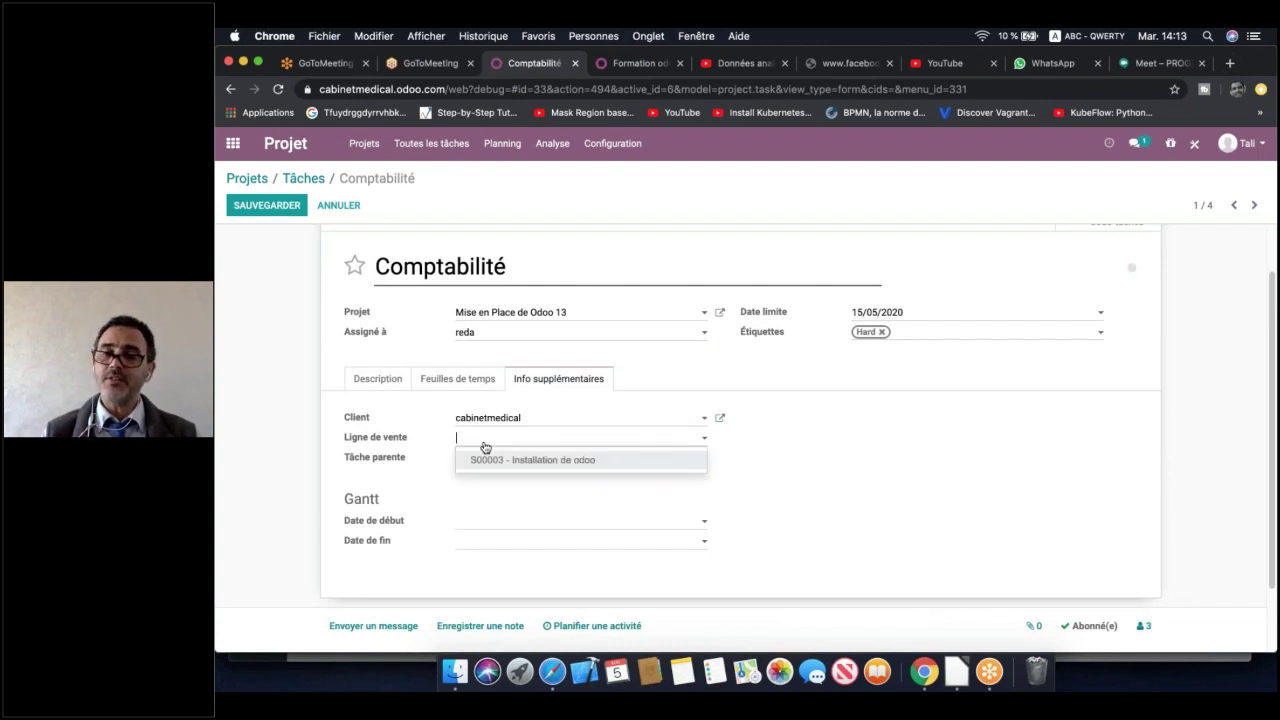
pyautogui.click(485, 447)
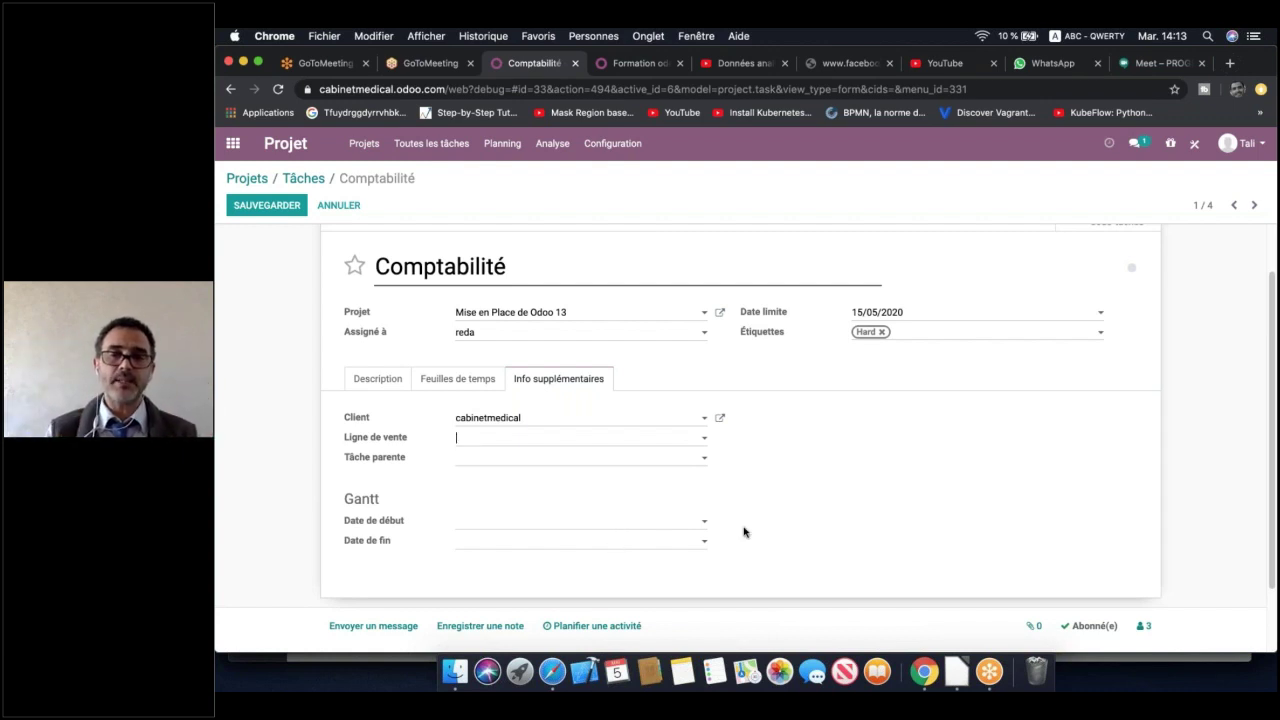
pyautogui.click(232, 208)
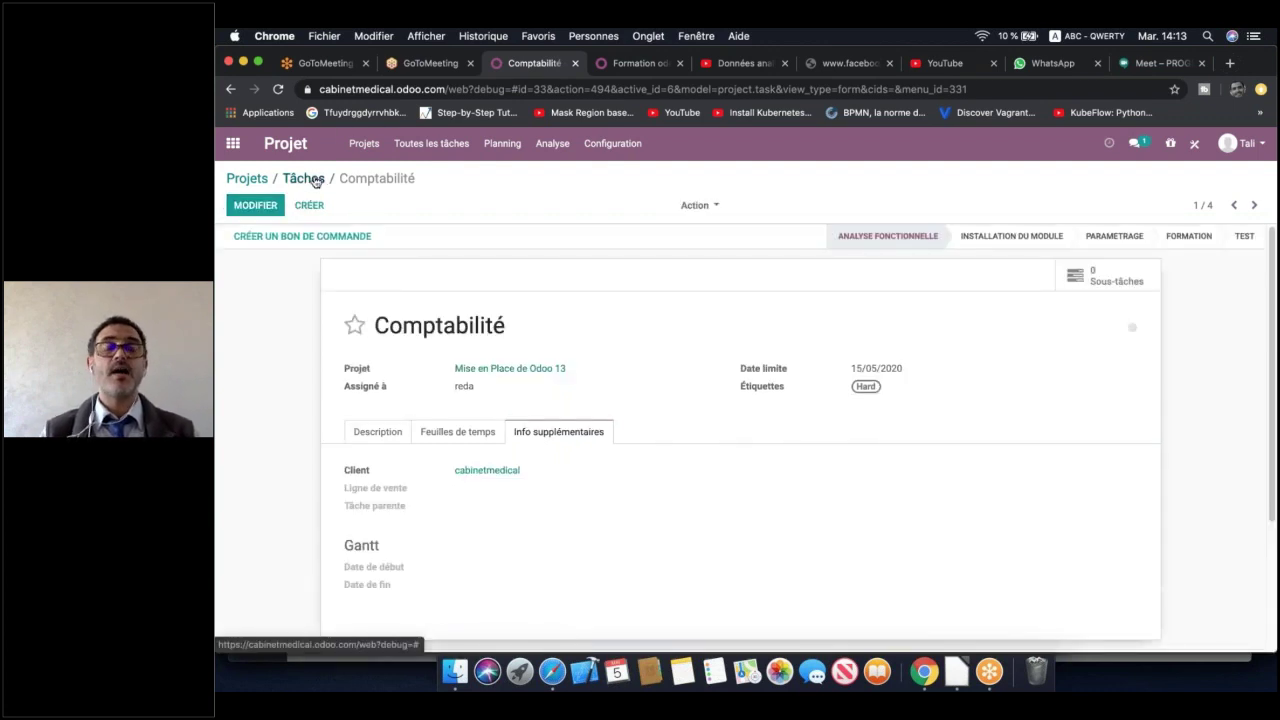
# Return to the Mise en Place de Odoo 13 task board and open the Planning menu
pyautogui.click(314, 180)
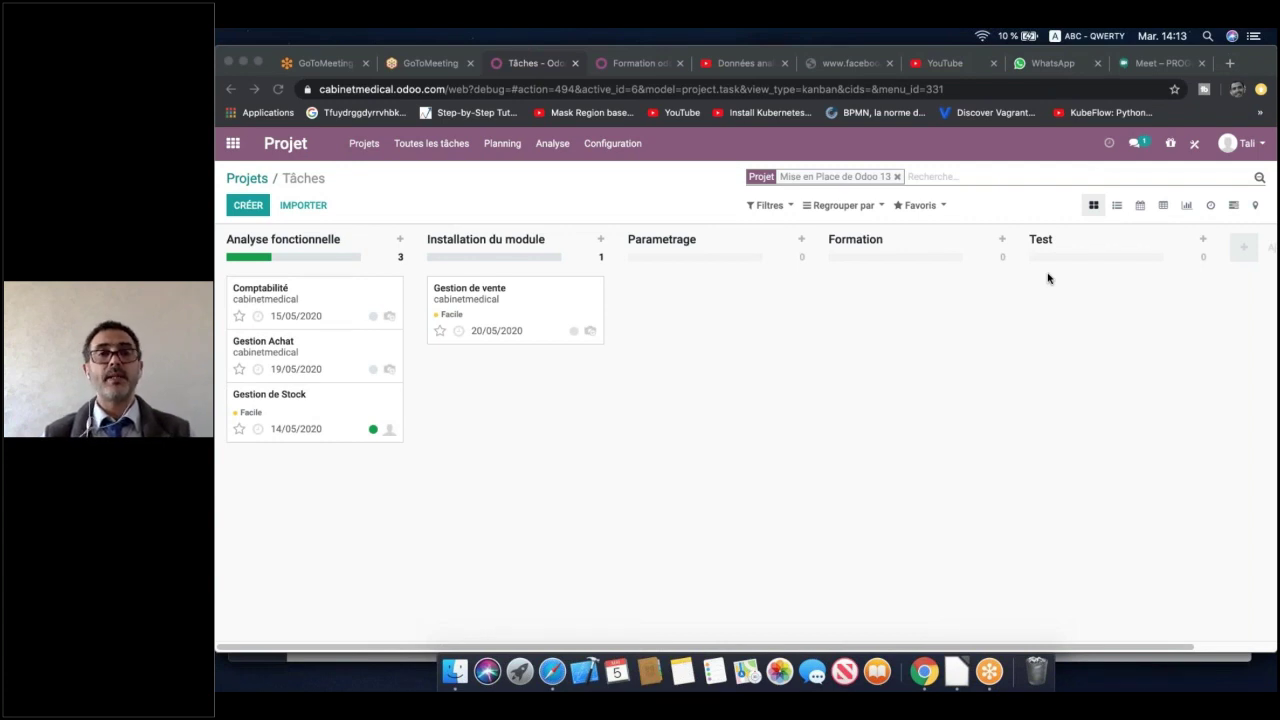
pyautogui.click(501, 146)
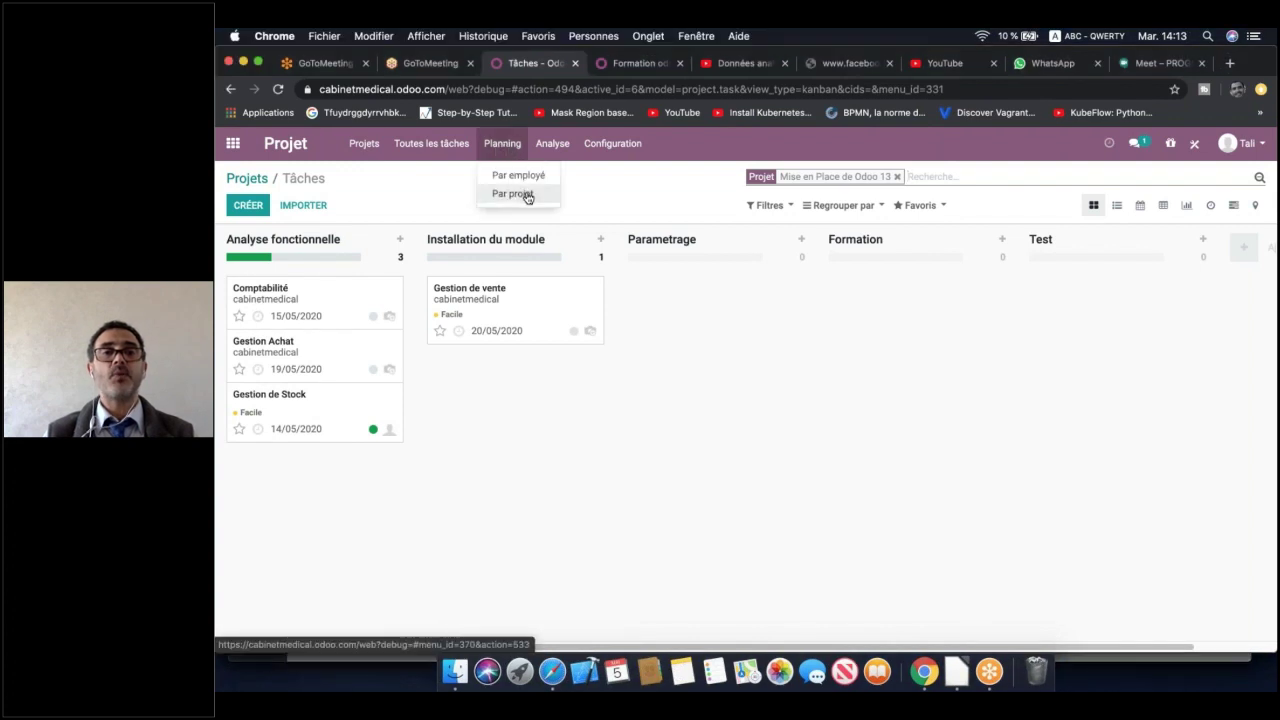
pyautogui.click(511, 193)
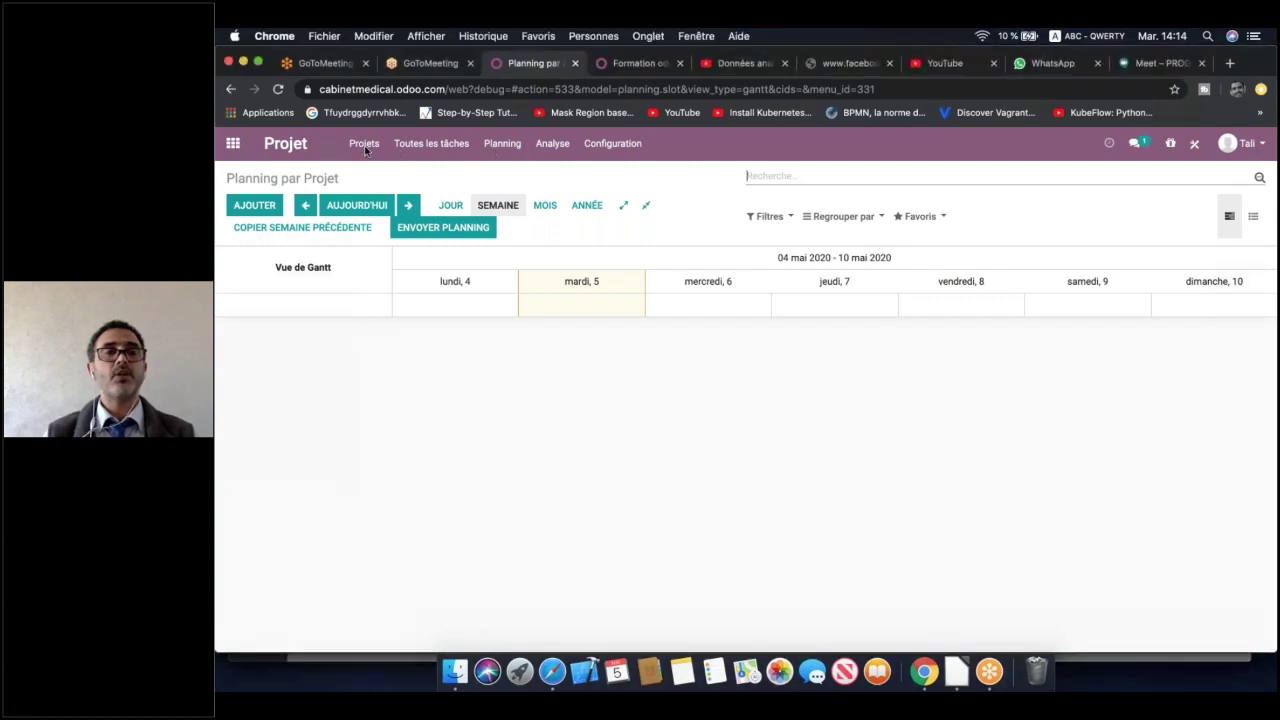
pyautogui.click(231, 90)
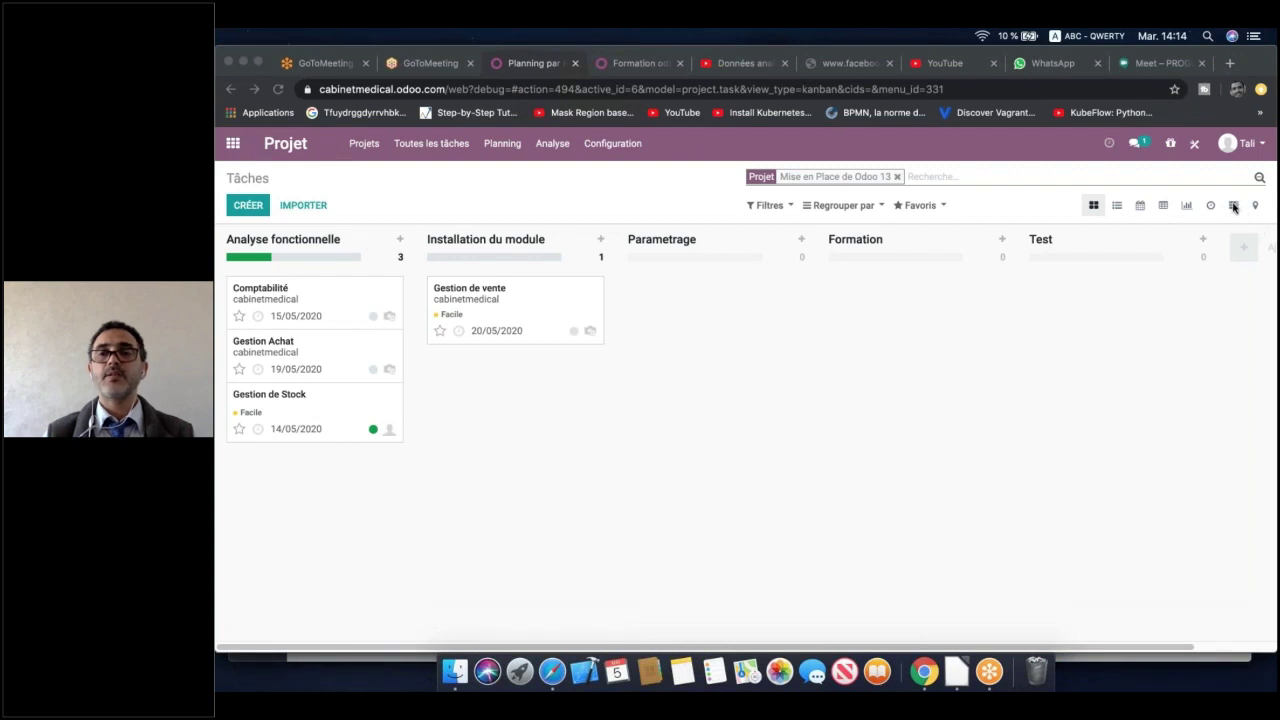
# Show every project's tasks on a 04–10 May 2020 weekly Gantt timeline, without the project filter
pyautogui.click(1232, 207)
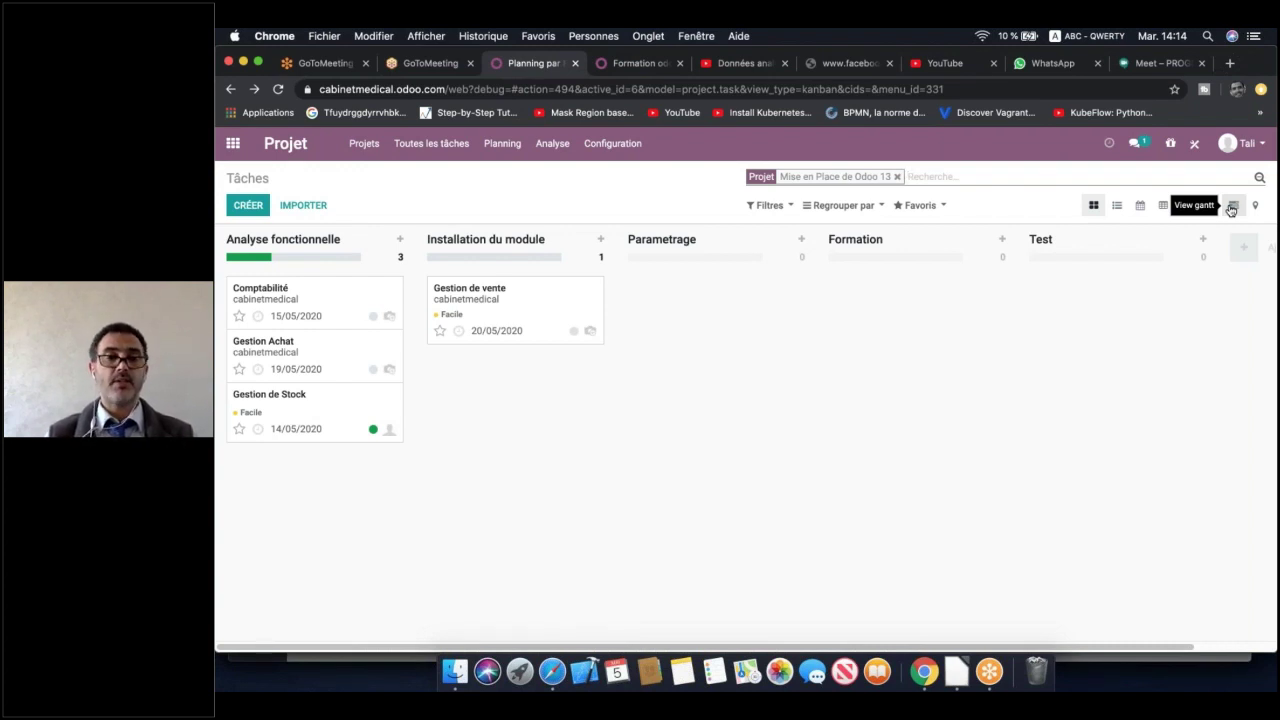
pyautogui.click(1232, 207)
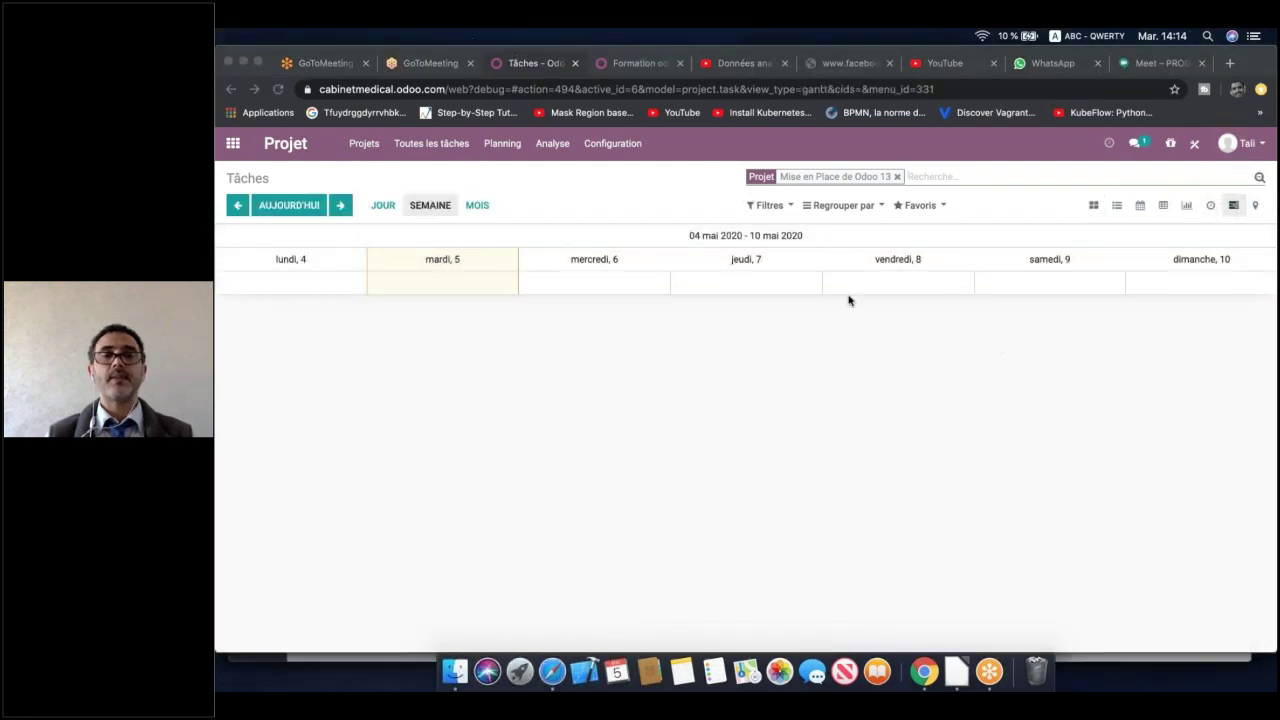
pyautogui.click(477, 205)
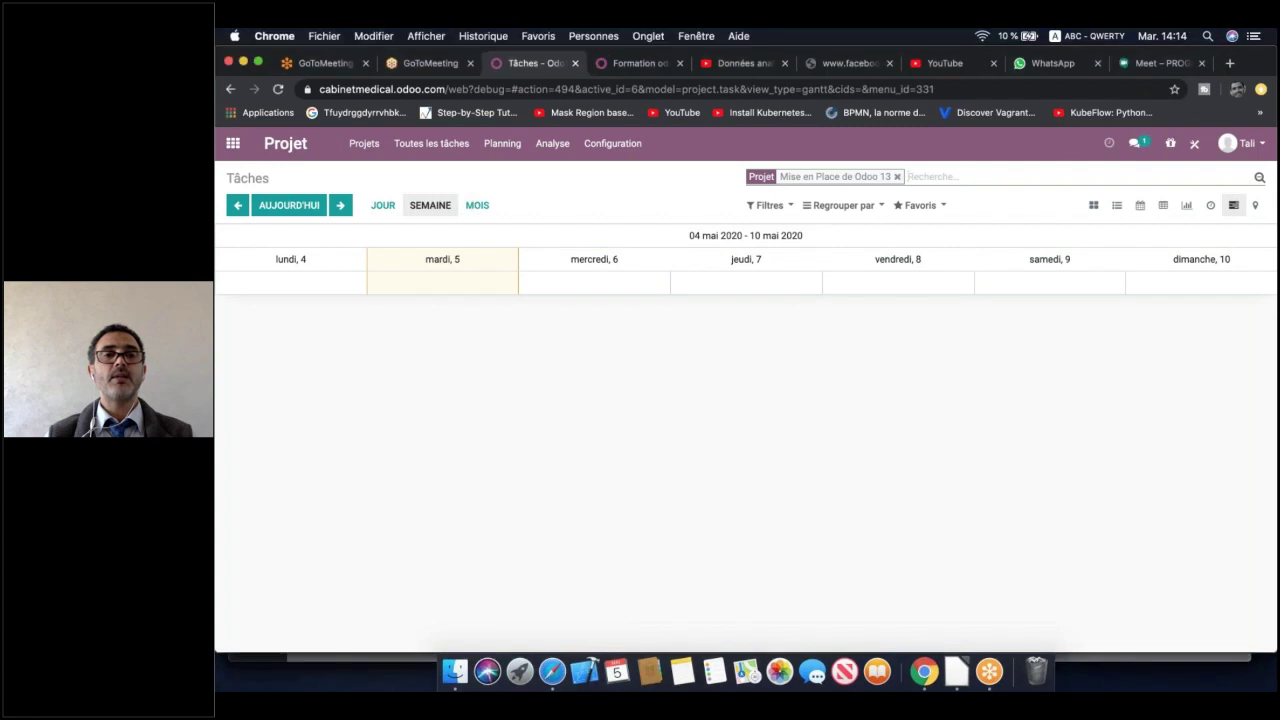
pyautogui.click(430, 205)
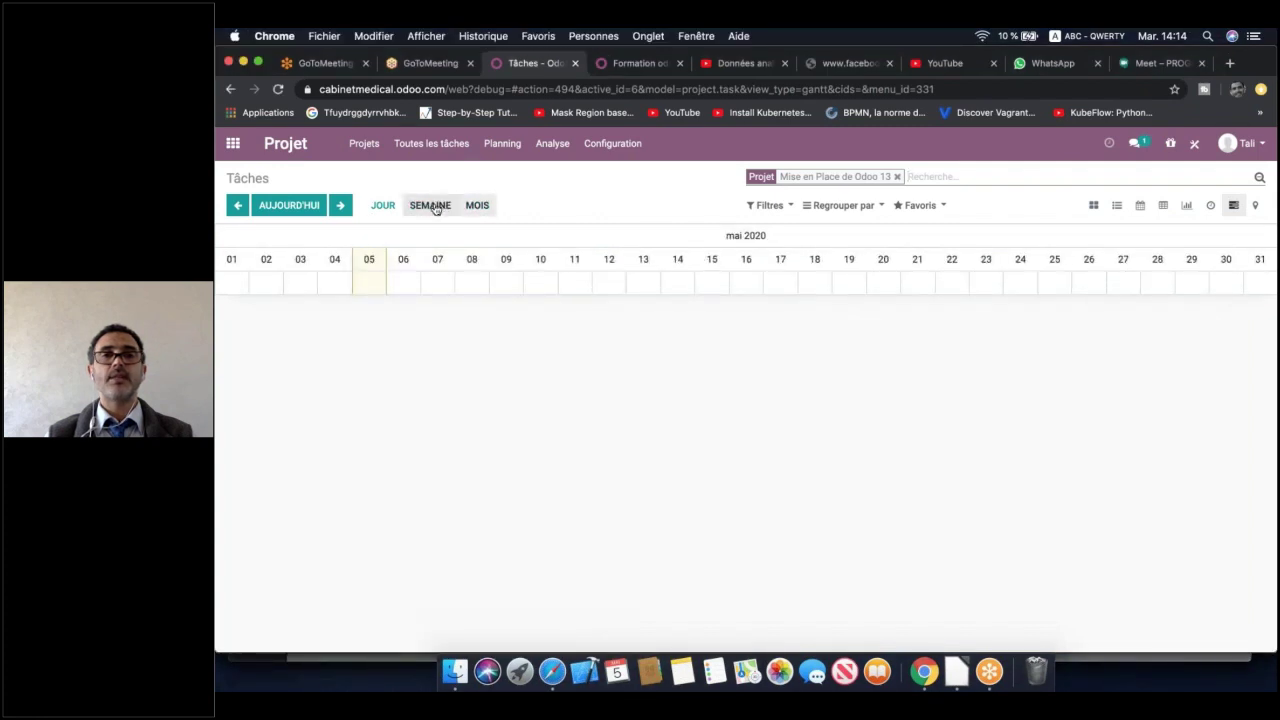
pyautogui.click(897, 177)
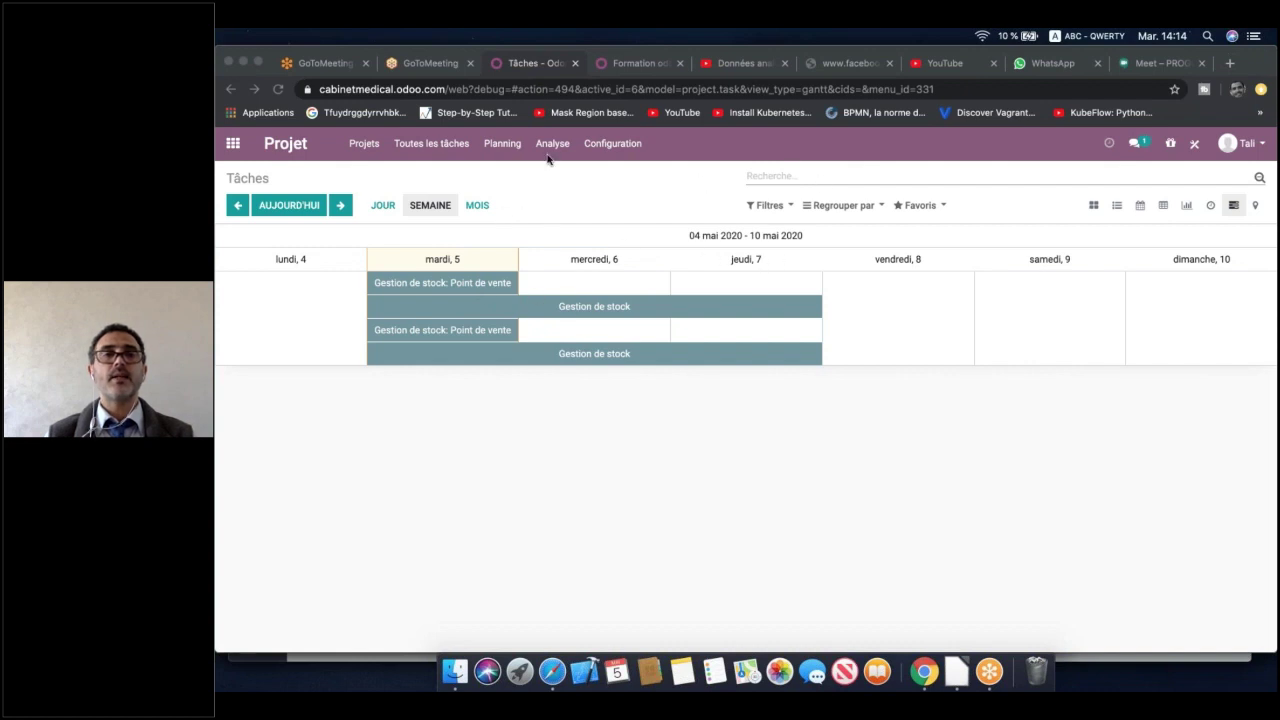
# Open the Mise en Place de Odoo 13 tasks and view all my tasks on a Gantt timeline
pyautogui.click(364, 145)
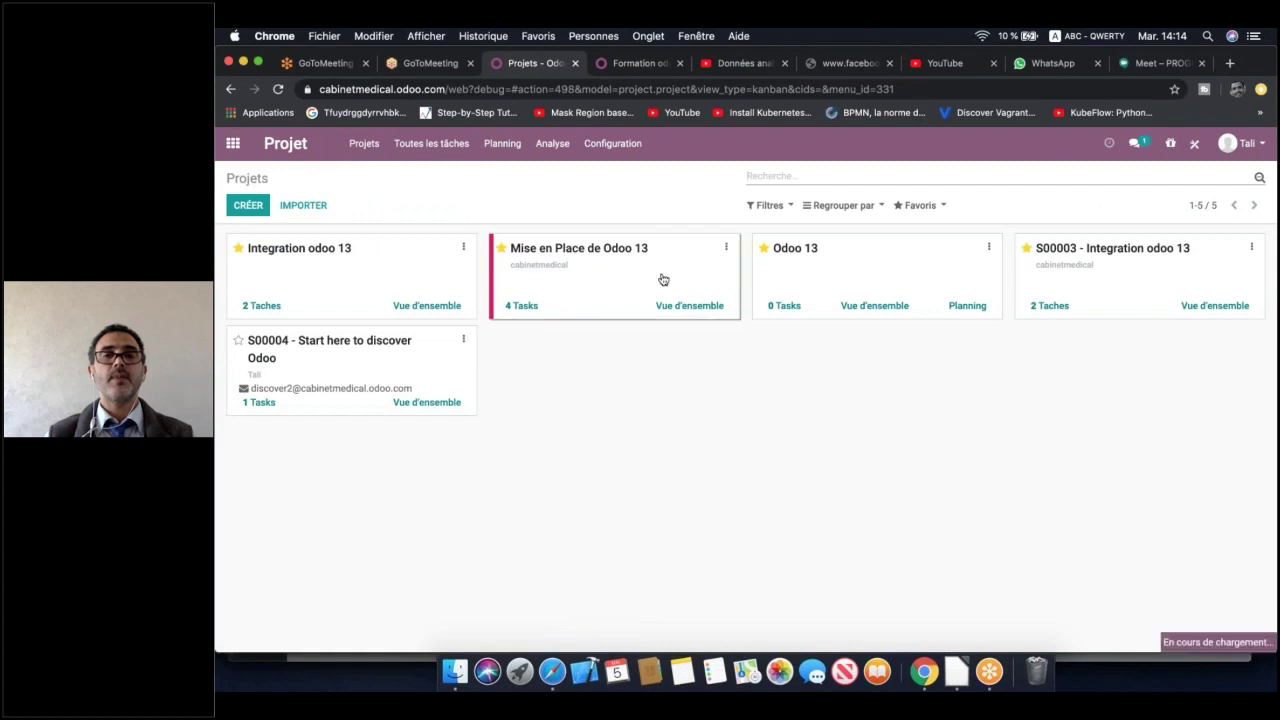
pyautogui.click(663, 280)
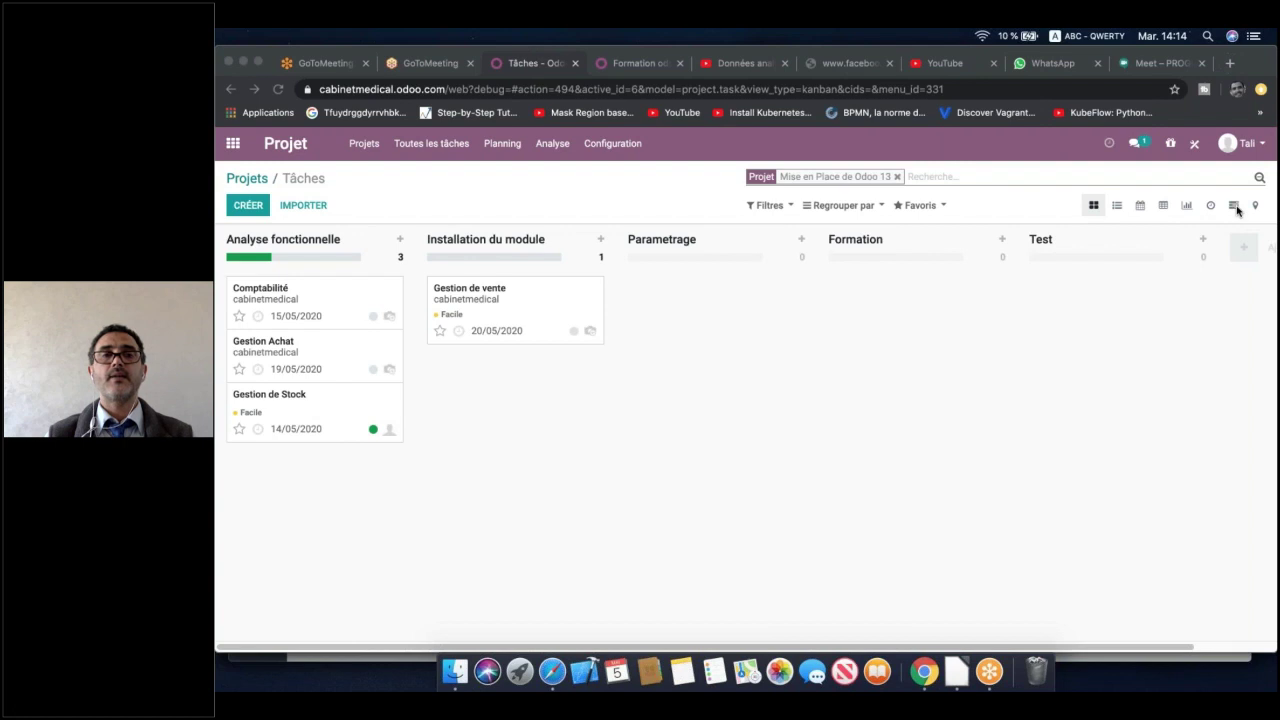
pyautogui.click(446, 146)
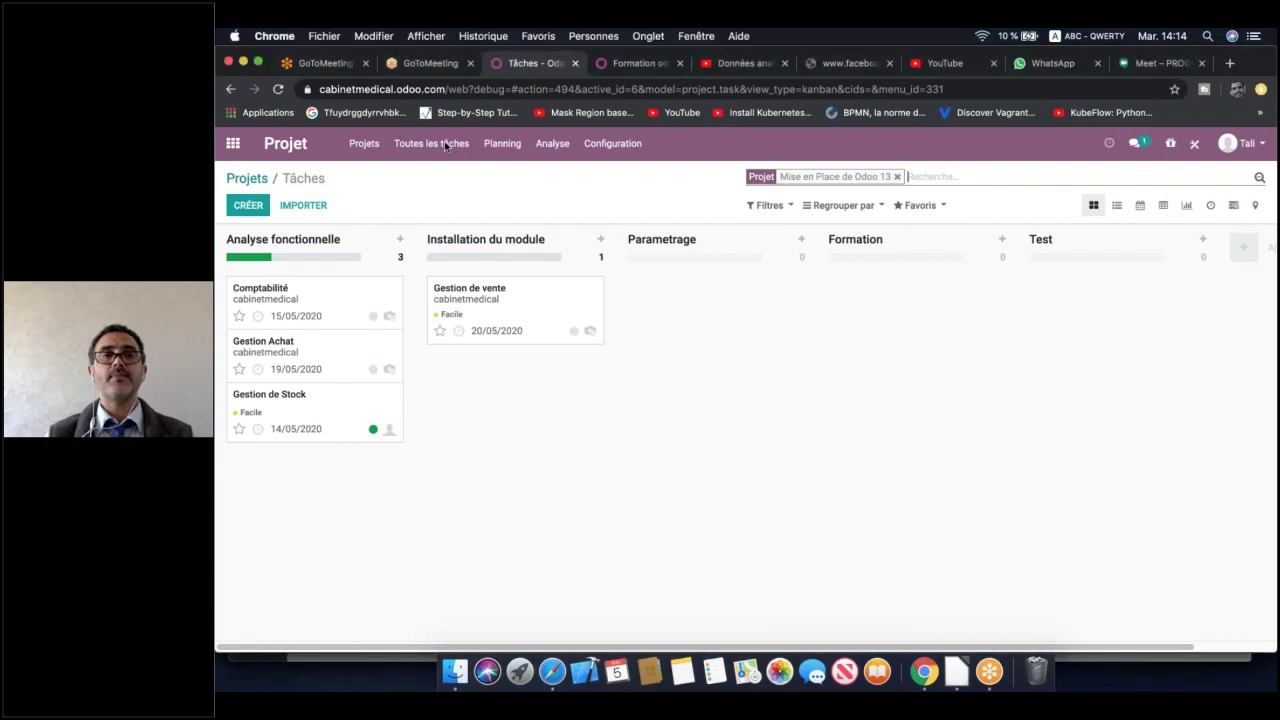
pyautogui.click(446, 146)
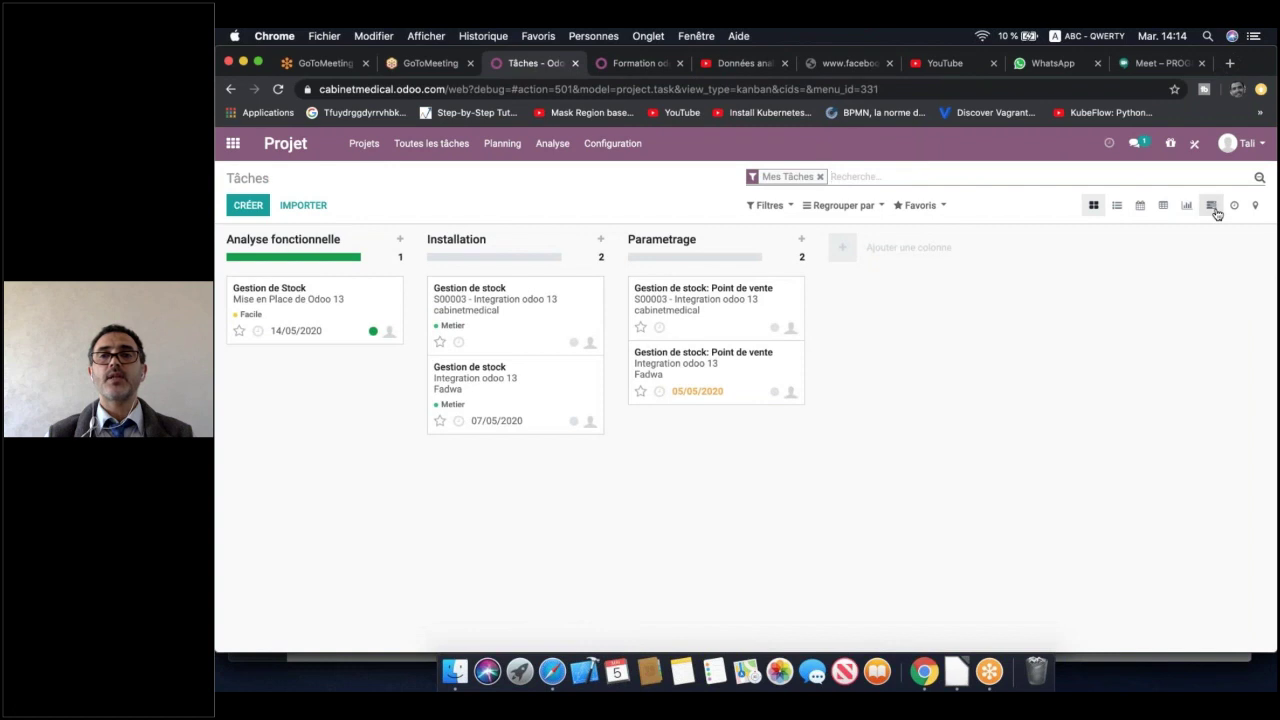
pyautogui.click(1213, 207)
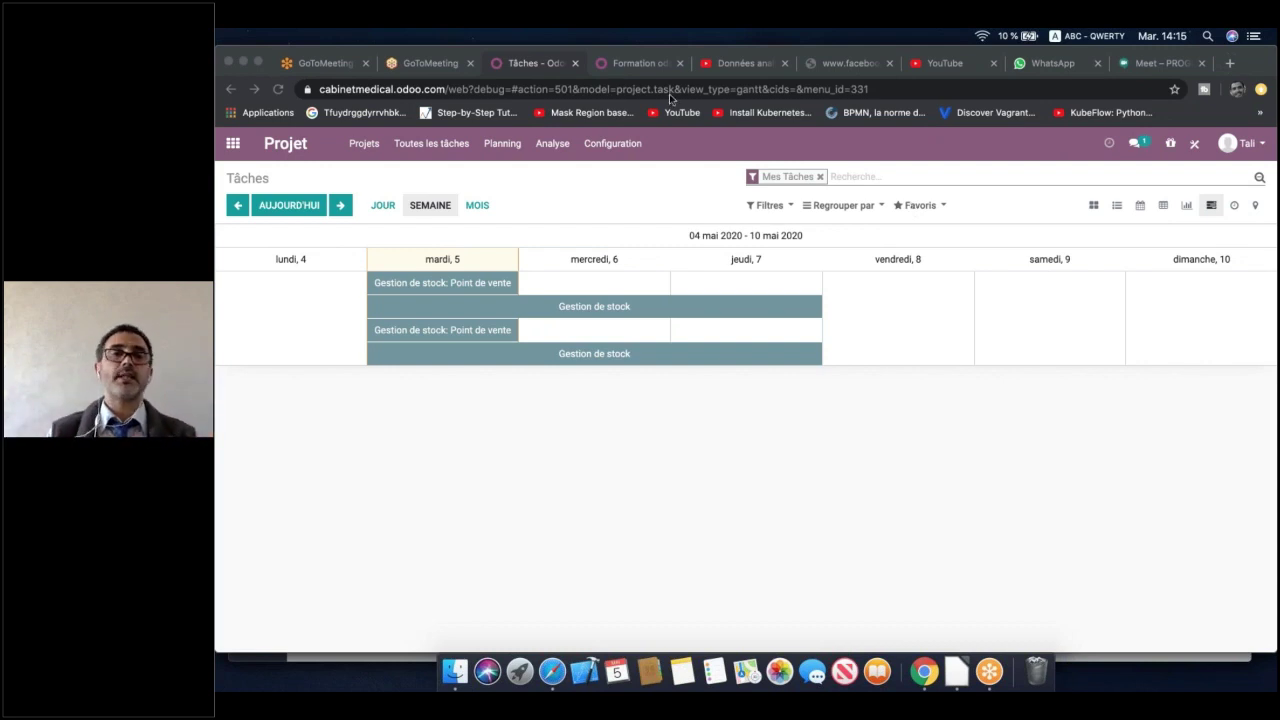
# Reopen the Mise en Place de Odoo 13 task board from the Projets list
pyautogui.click(286, 146)
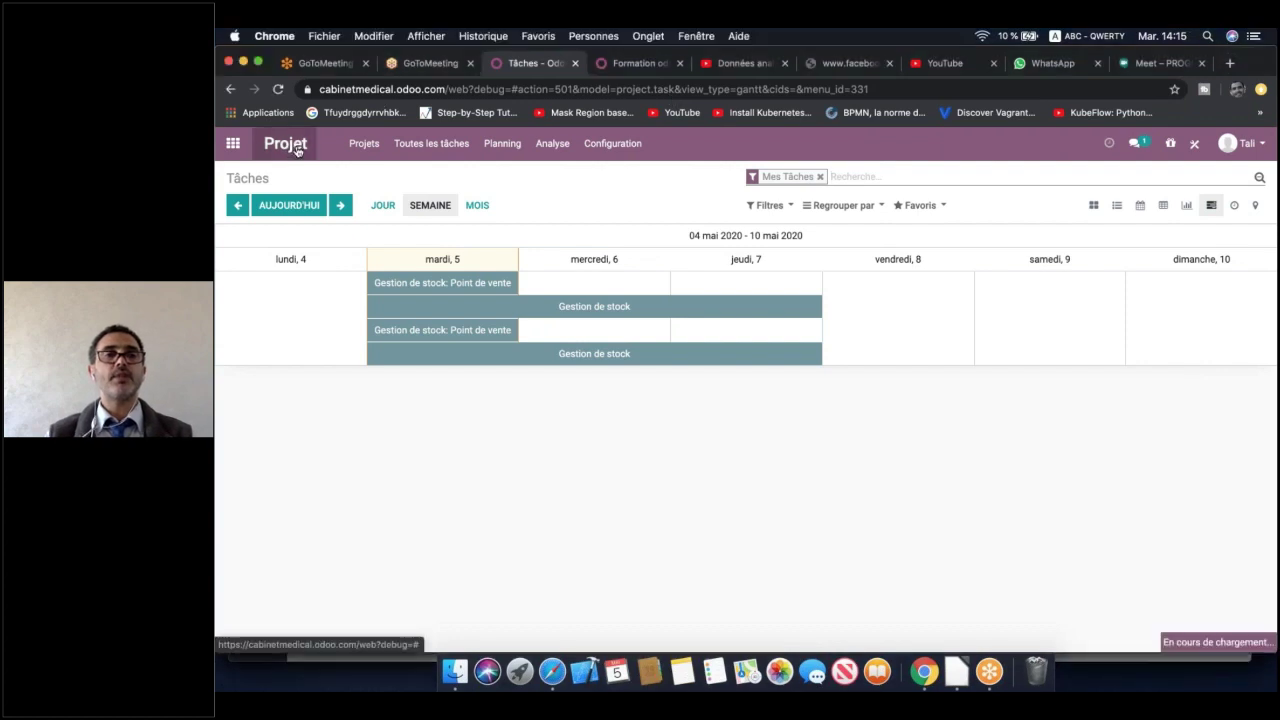
pyautogui.click(286, 144)
pyautogui.click(622, 279)
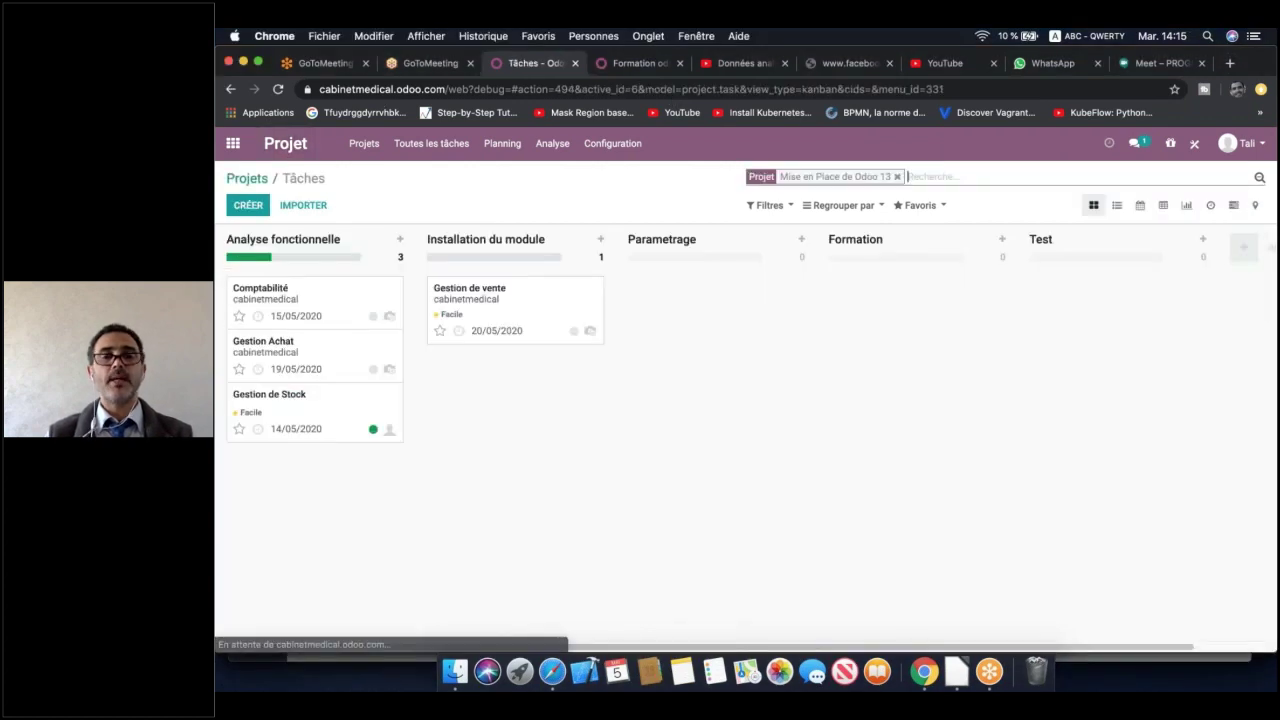
# Schedule Gestion de Stock from 05/05/2020 to 12/05/2020 and save it
pyautogui.click(309, 413)
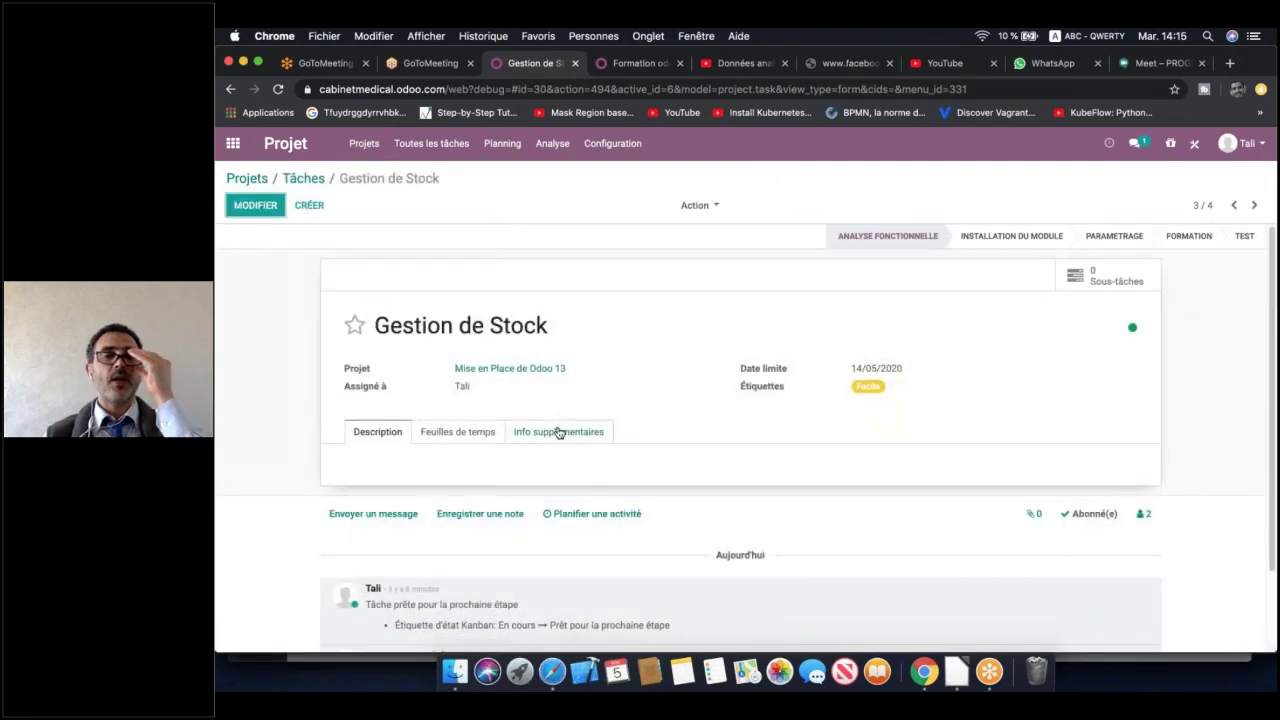
pyautogui.click(559, 431)
pyautogui.click(262, 206)
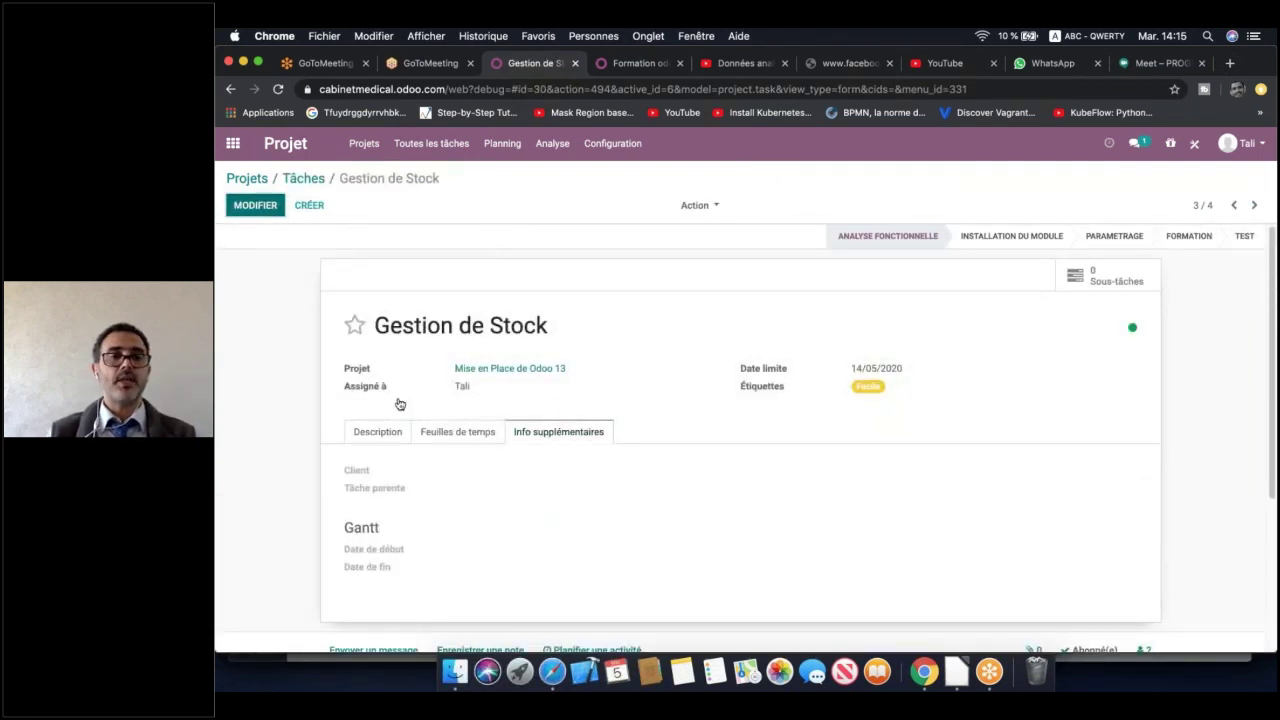
pyautogui.click(556, 566)
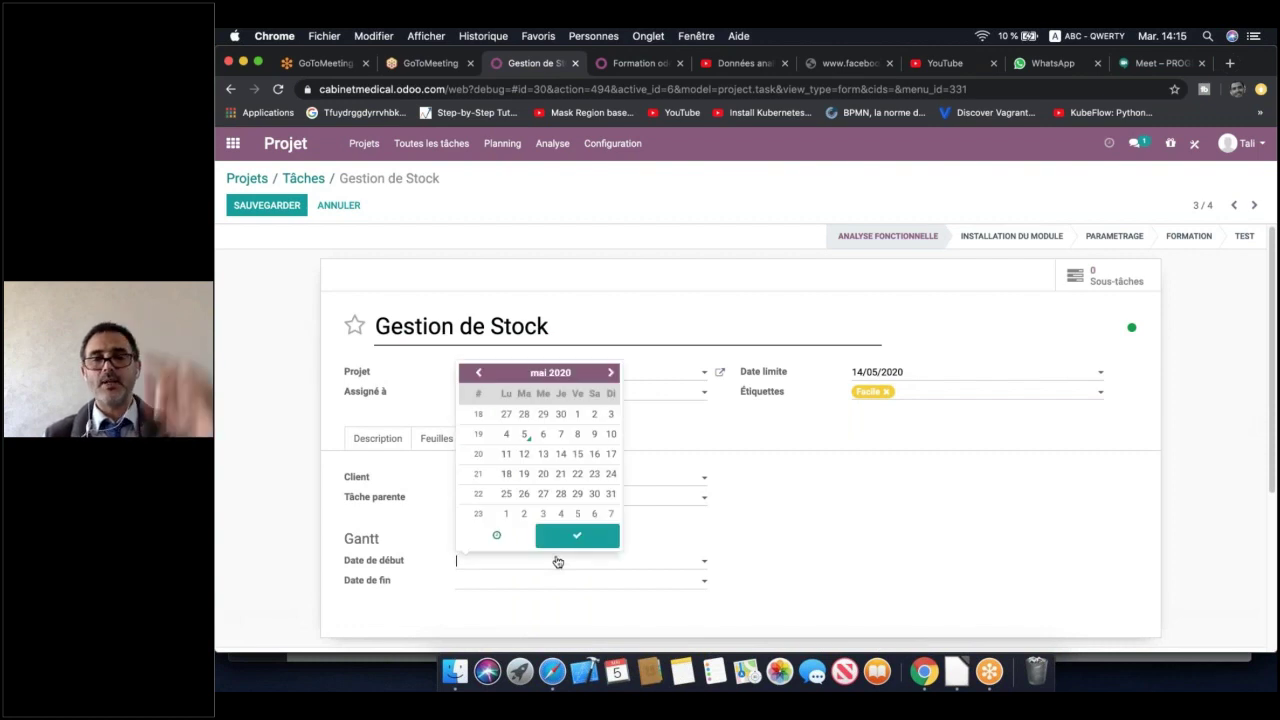
pyautogui.click(526, 437)
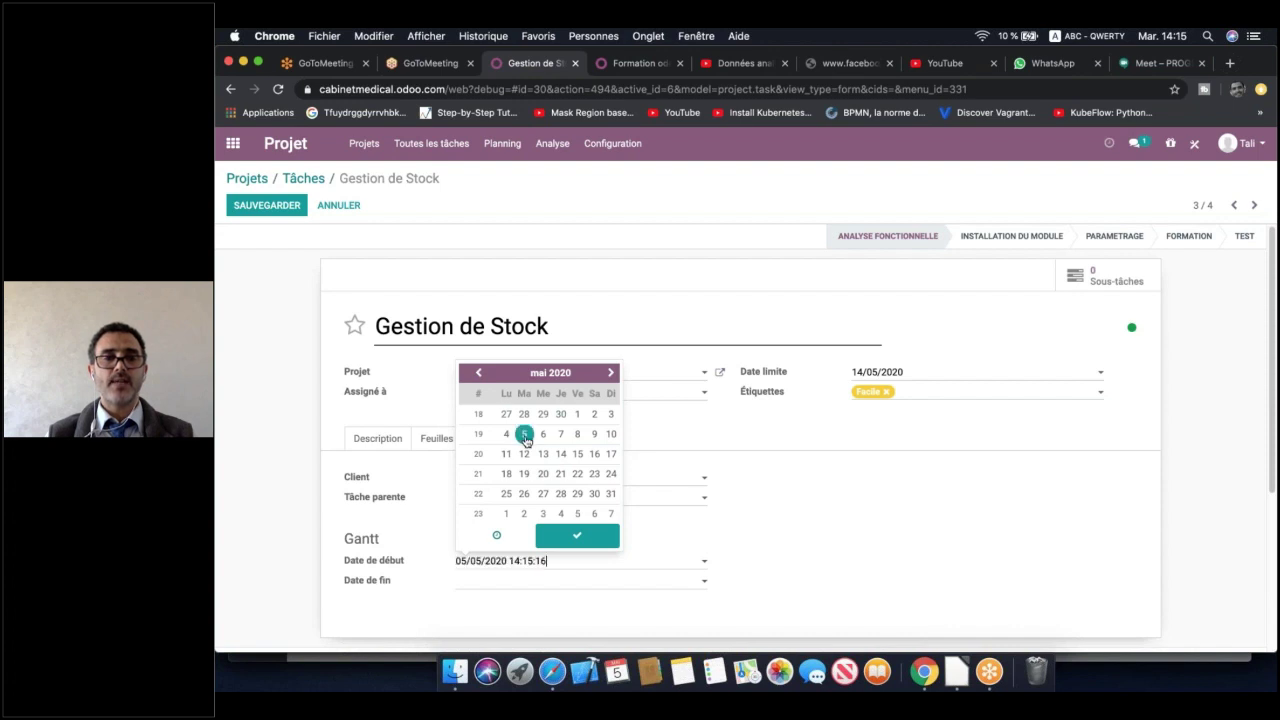
pyautogui.click(528, 578)
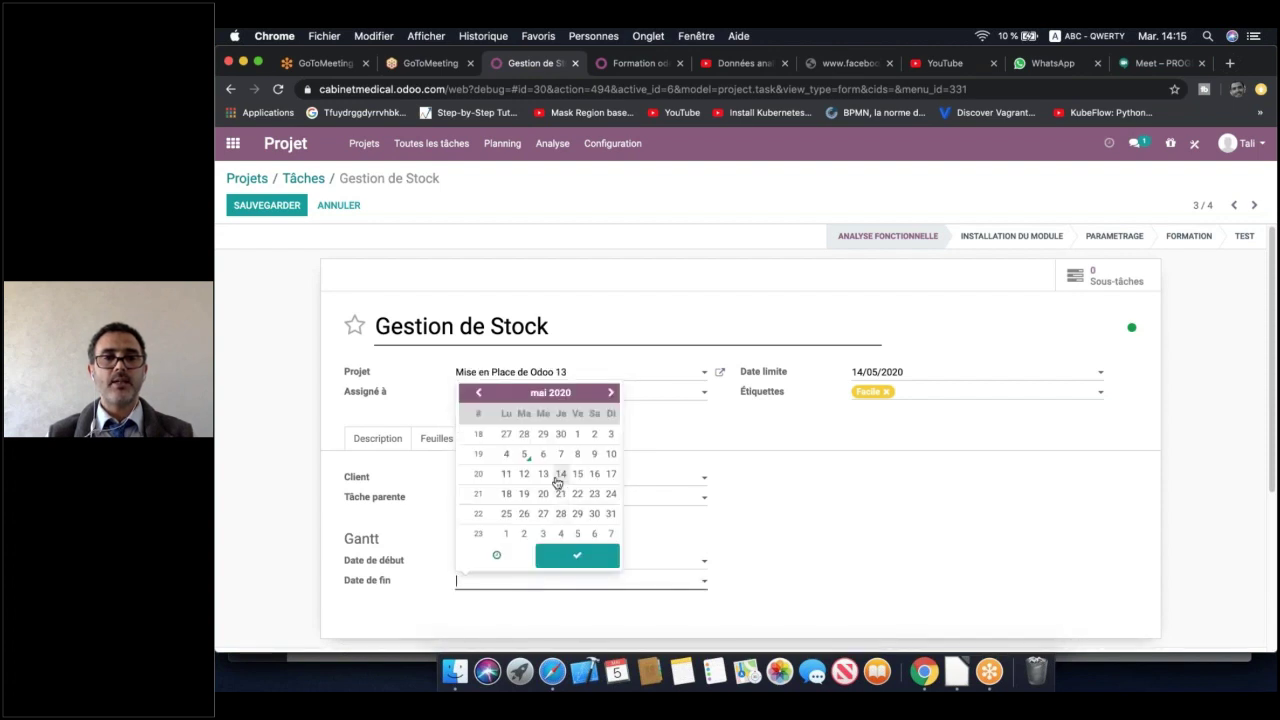
pyautogui.click(524, 474)
pyautogui.click(745, 579)
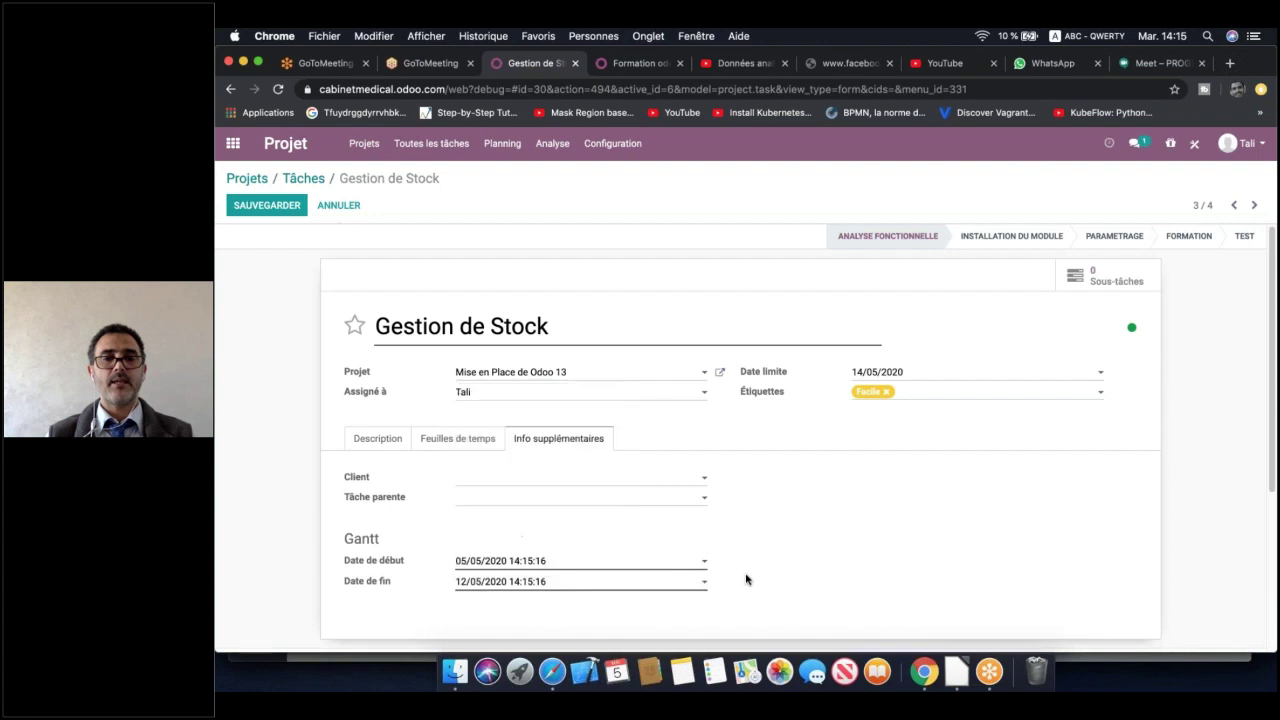
pyautogui.click(268, 204)
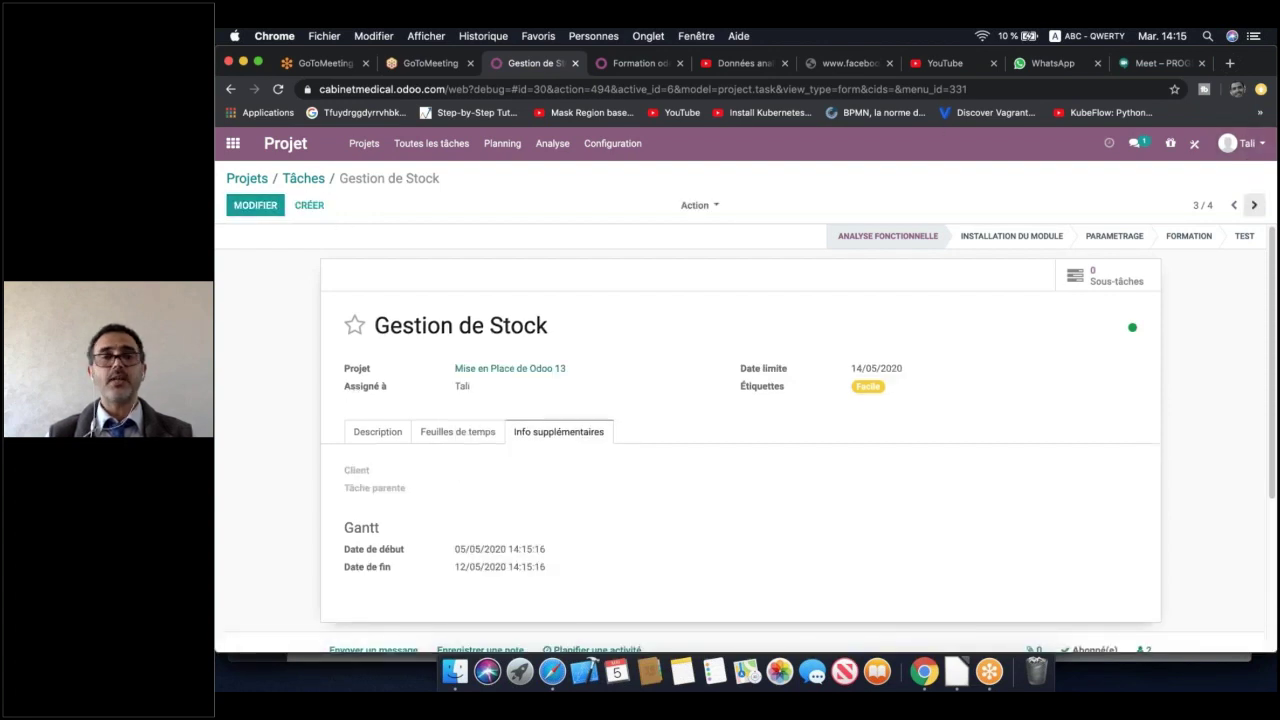
# Schedule Gestion de vente from 07/05/2020 to 16/05/2020 and save it
pyautogui.click(1255, 204)
pyautogui.click(255, 205)
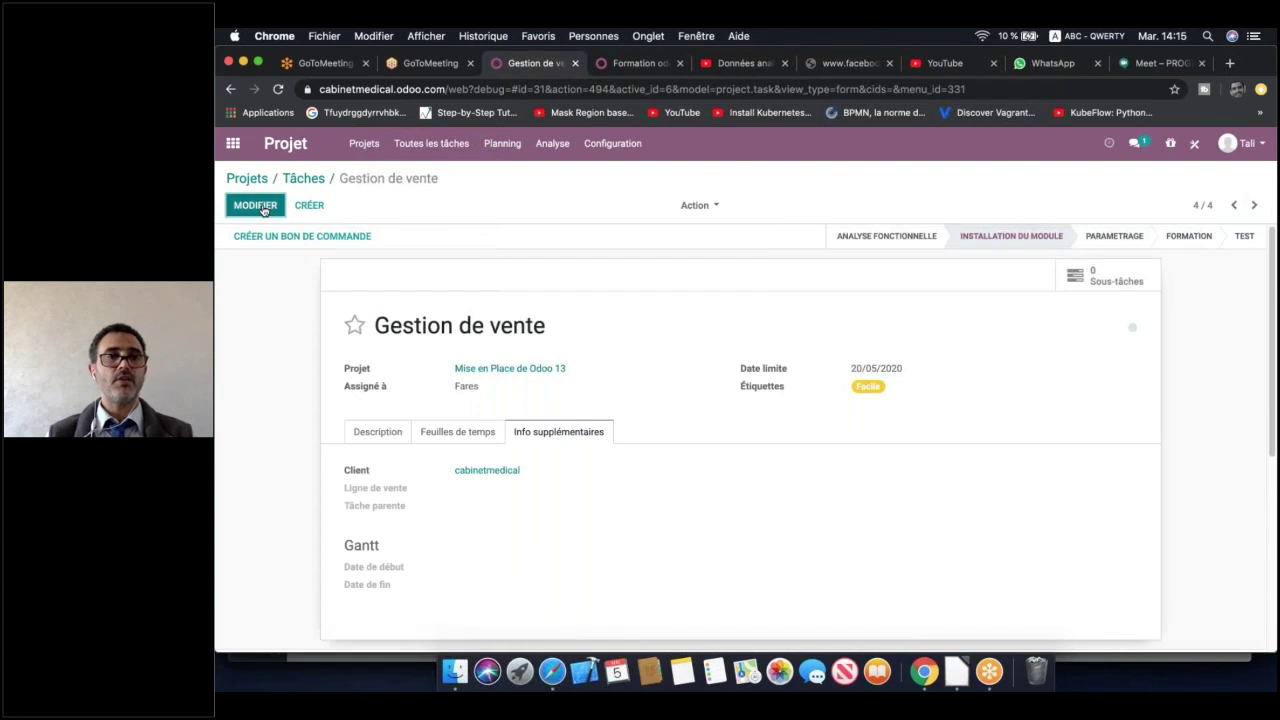
pyautogui.click(571, 582)
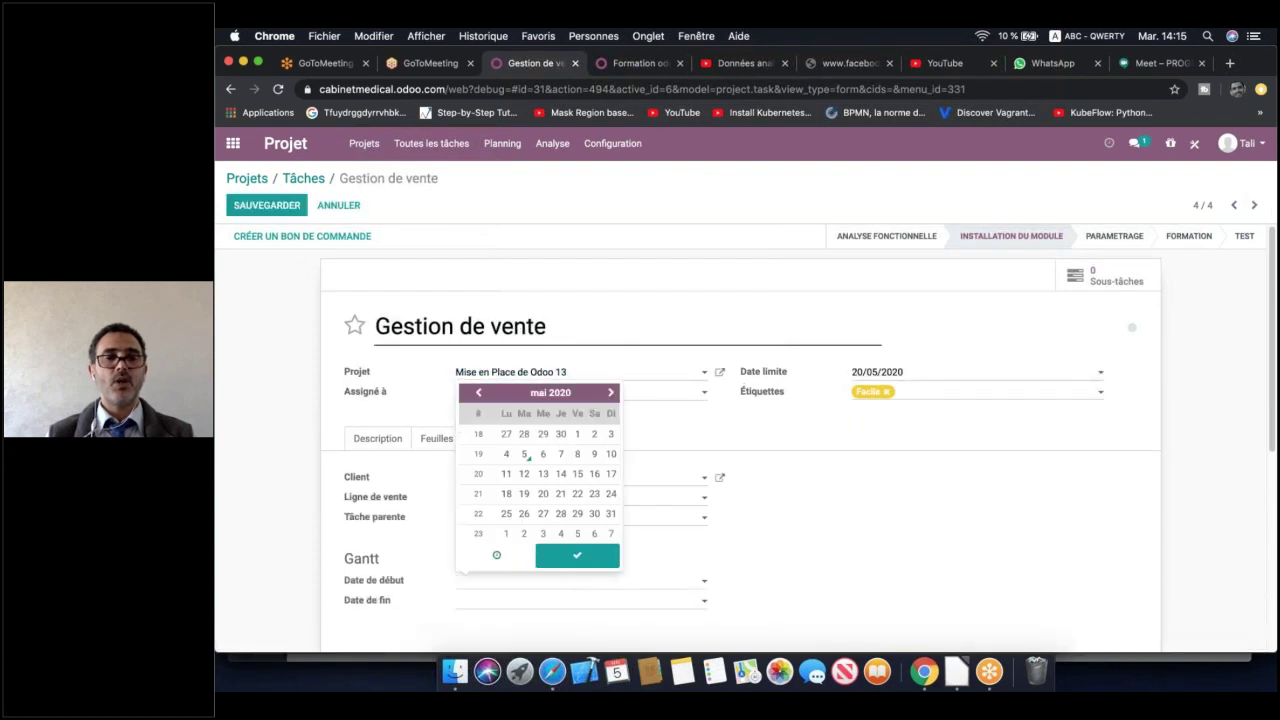
pyautogui.click(561, 454)
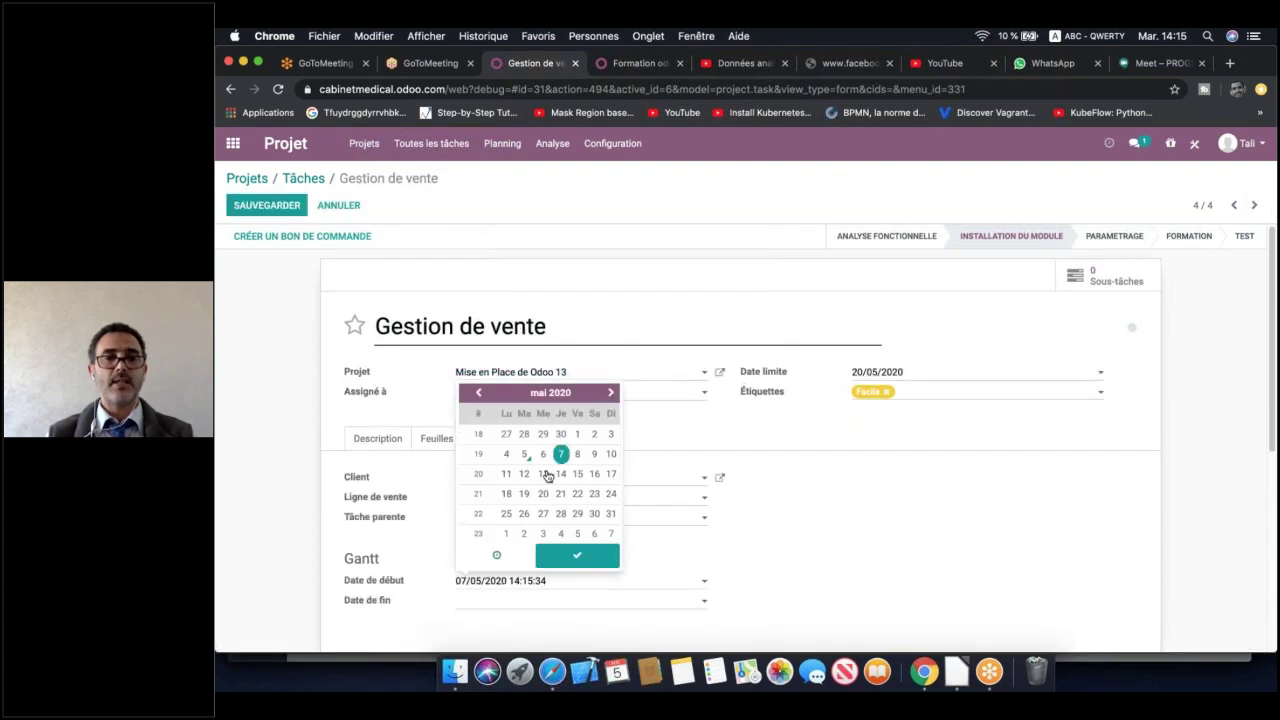
pyautogui.click(507, 608)
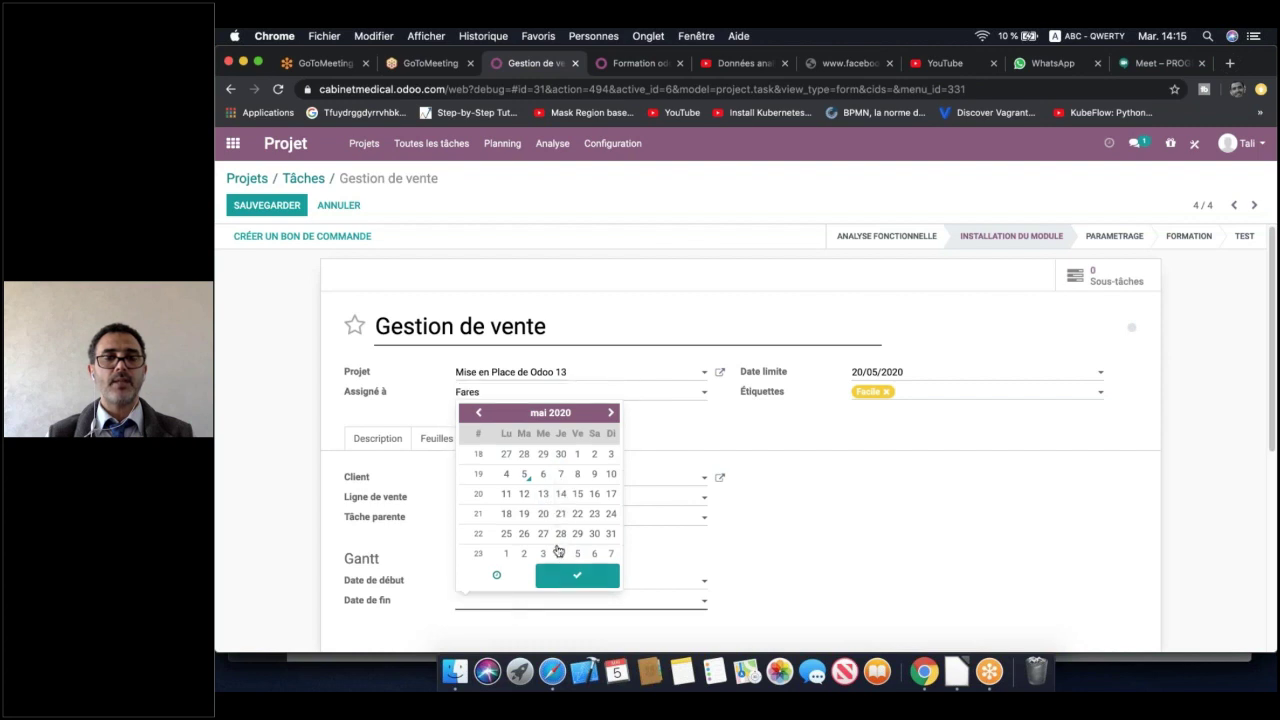
pyautogui.click(594, 494)
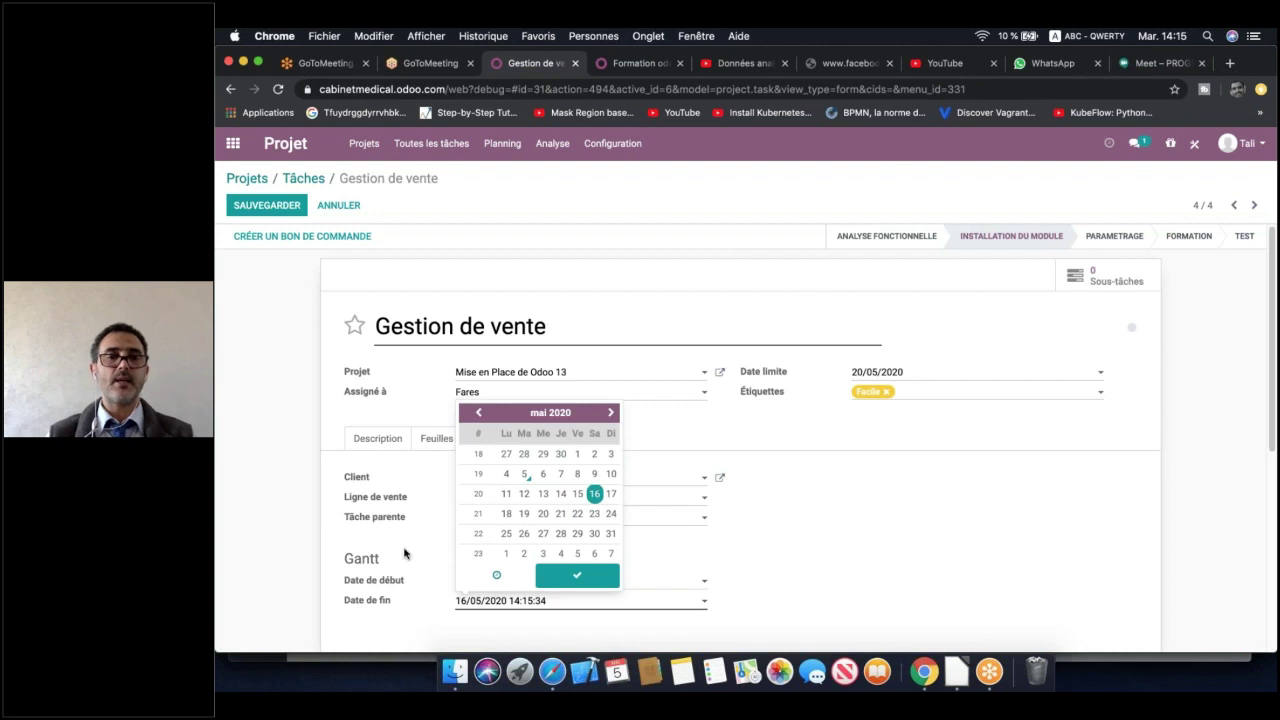
pyautogui.click(577, 575)
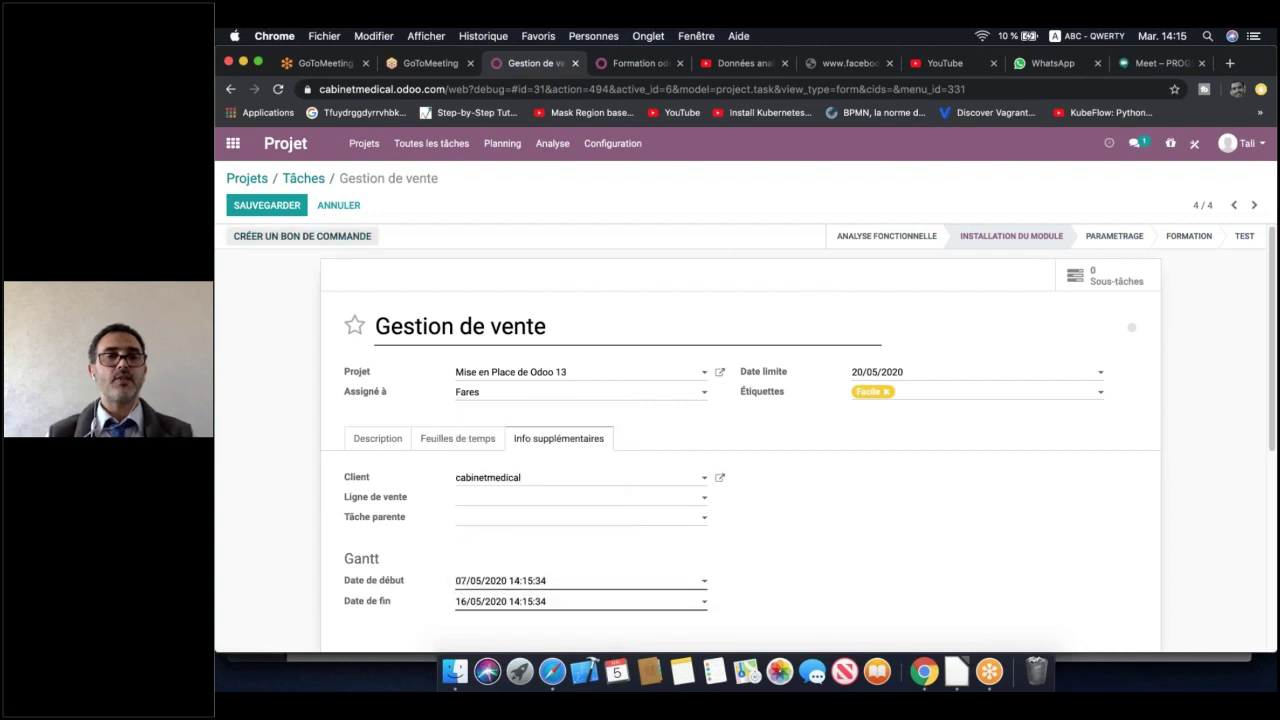
pyautogui.click(266, 205)
pyautogui.click(1254, 205)
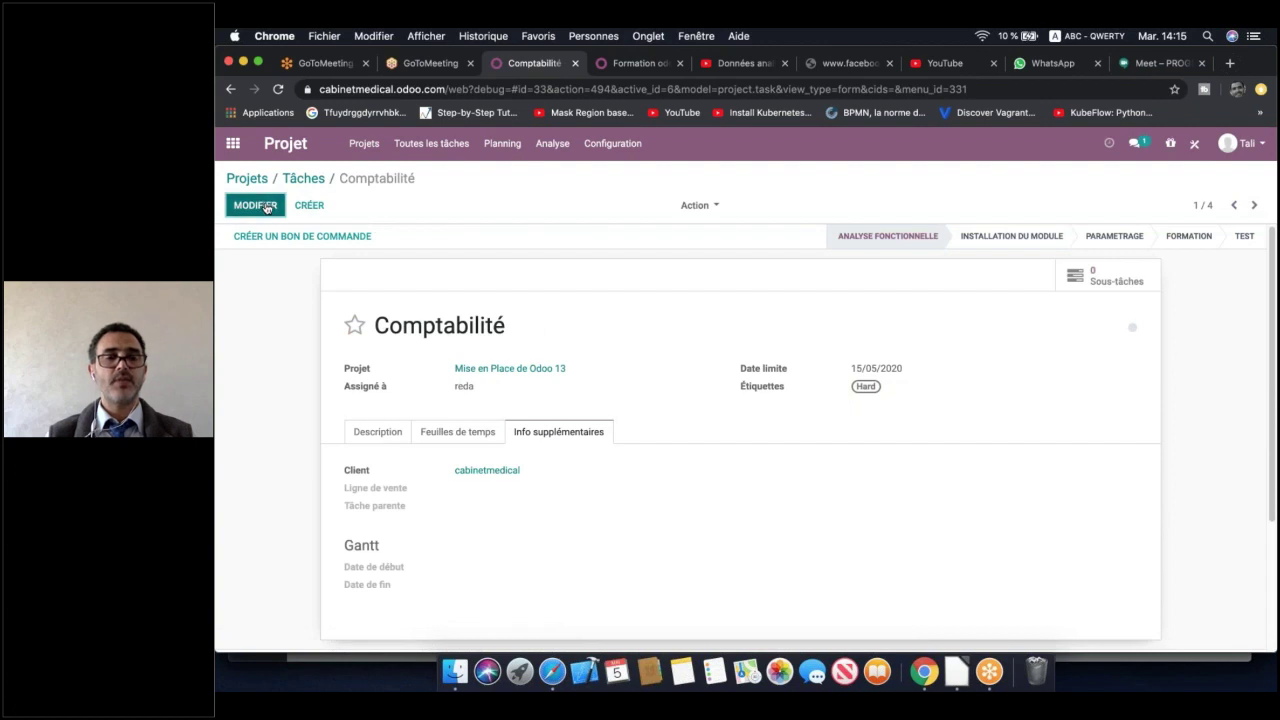
# Schedule the Comptabilité task from 11 May to 18 May 2020 and save it
pyautogui.click(266, 207)
pyautogui.click(534, 582)
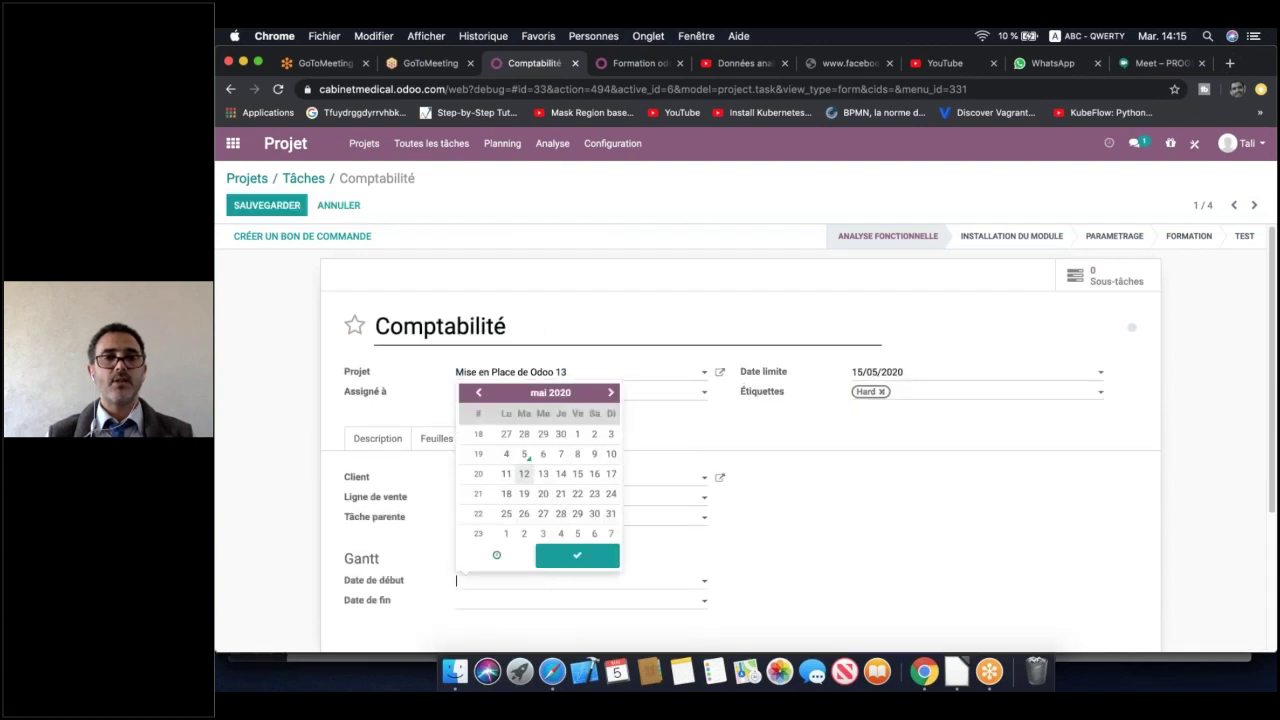
pyautogui.click(506, 473)
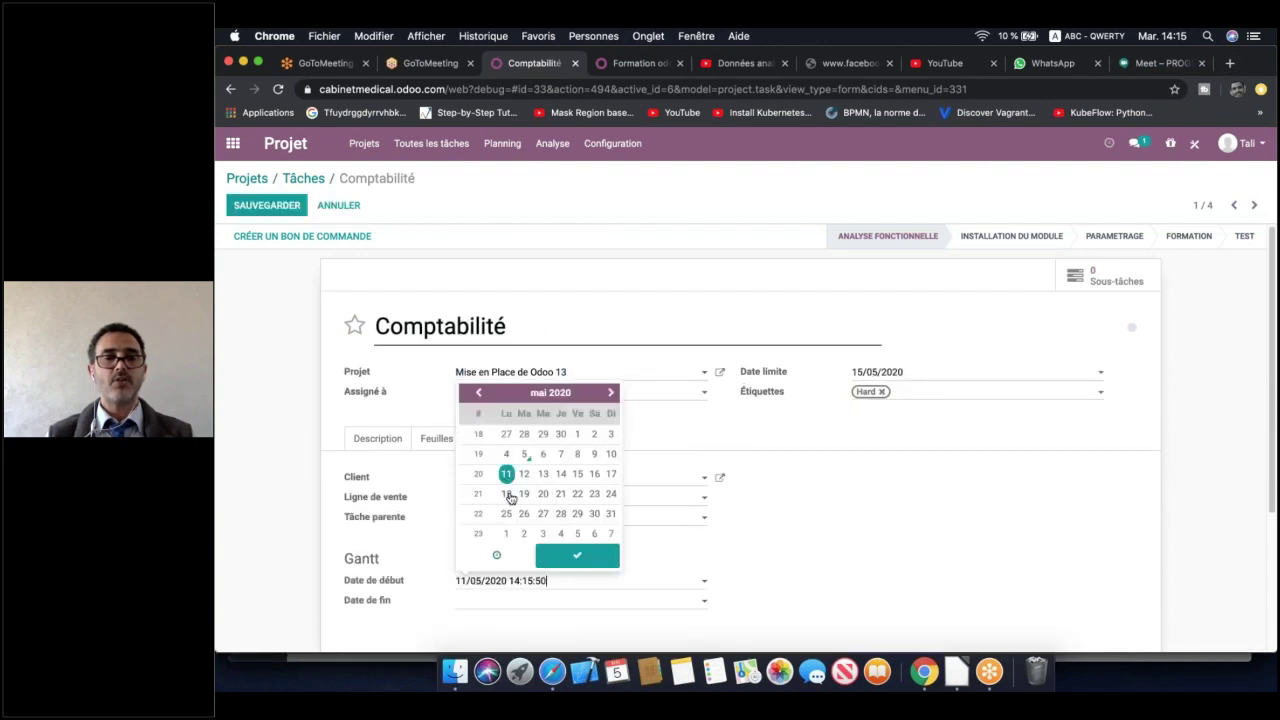
pyautogui.click(526, 602)
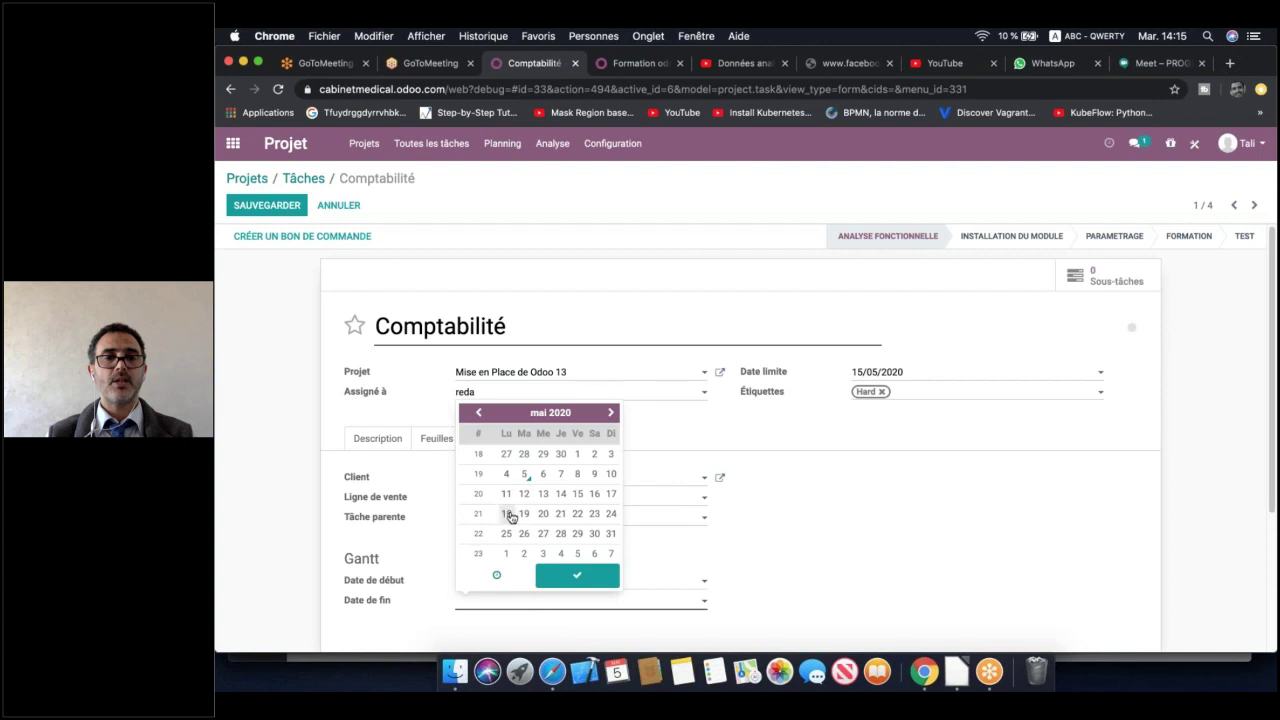
pyautogui.click(507, 514)
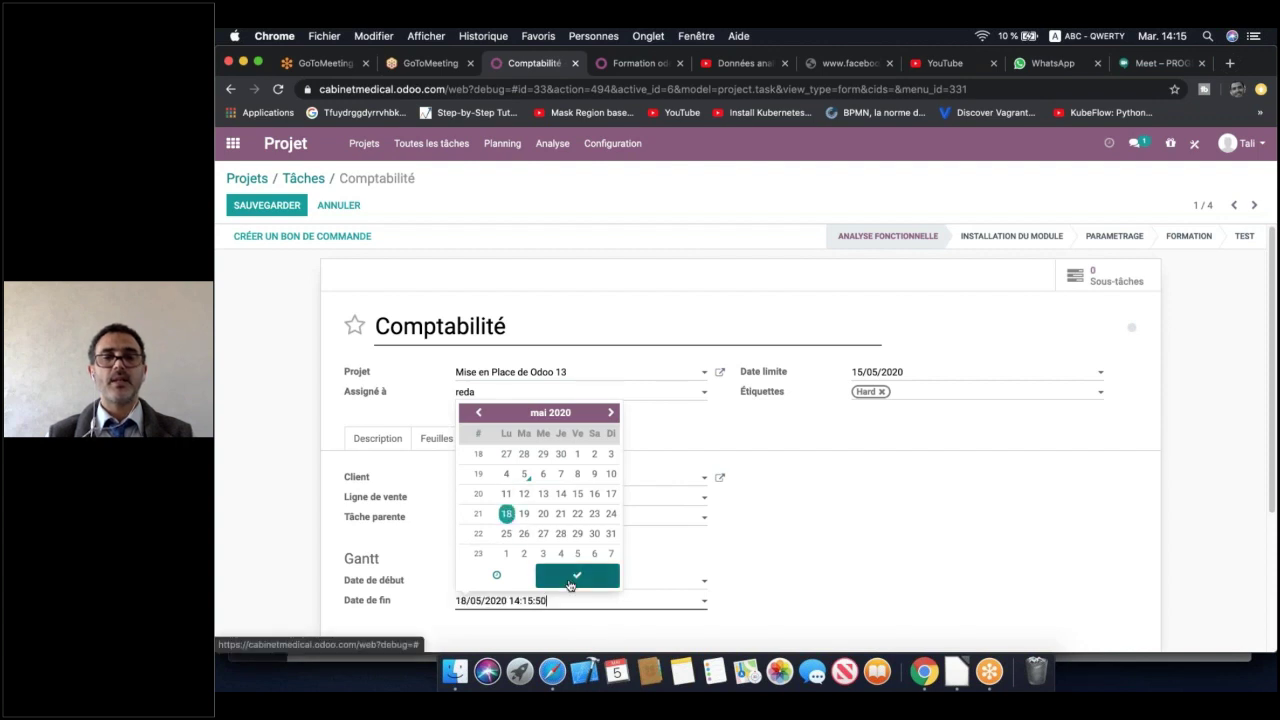
pyautogui.click(575, 577)
pyautogui.click(266, 205)
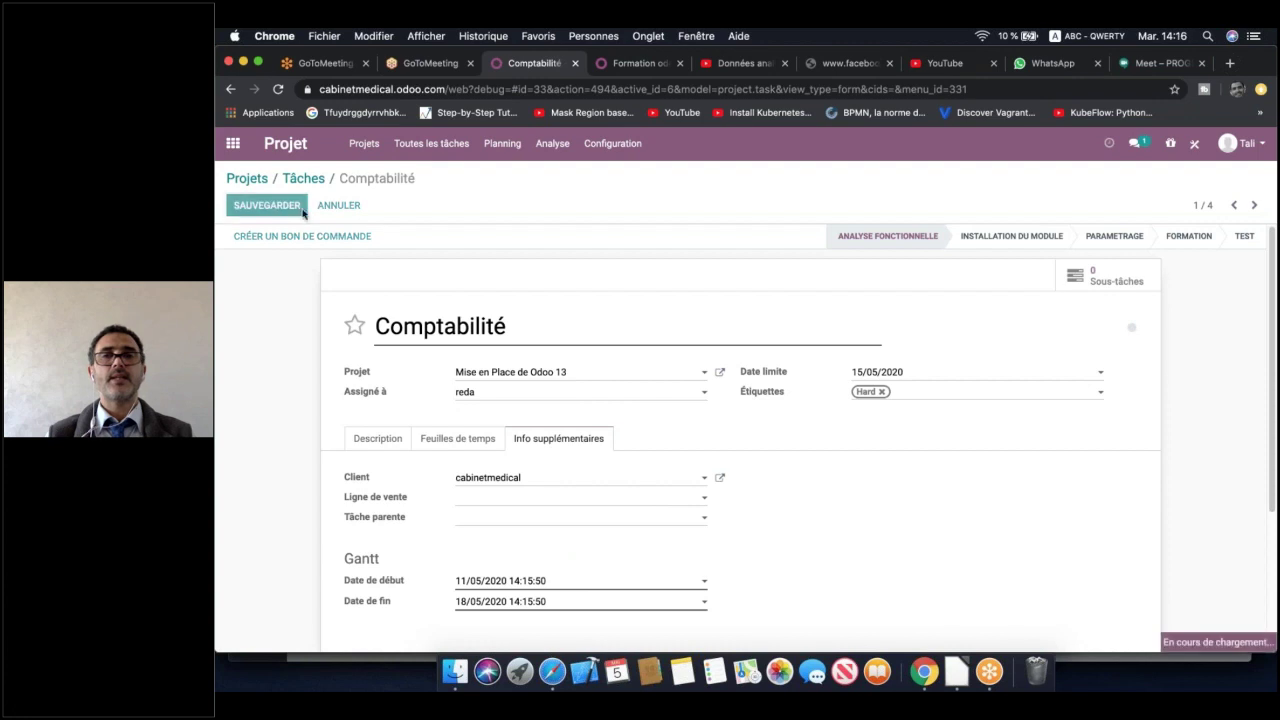
# Schedule Gestion Achat from 06/05/2020 to 12/05/2020 and save it
pyautogui.click(1254, 205)
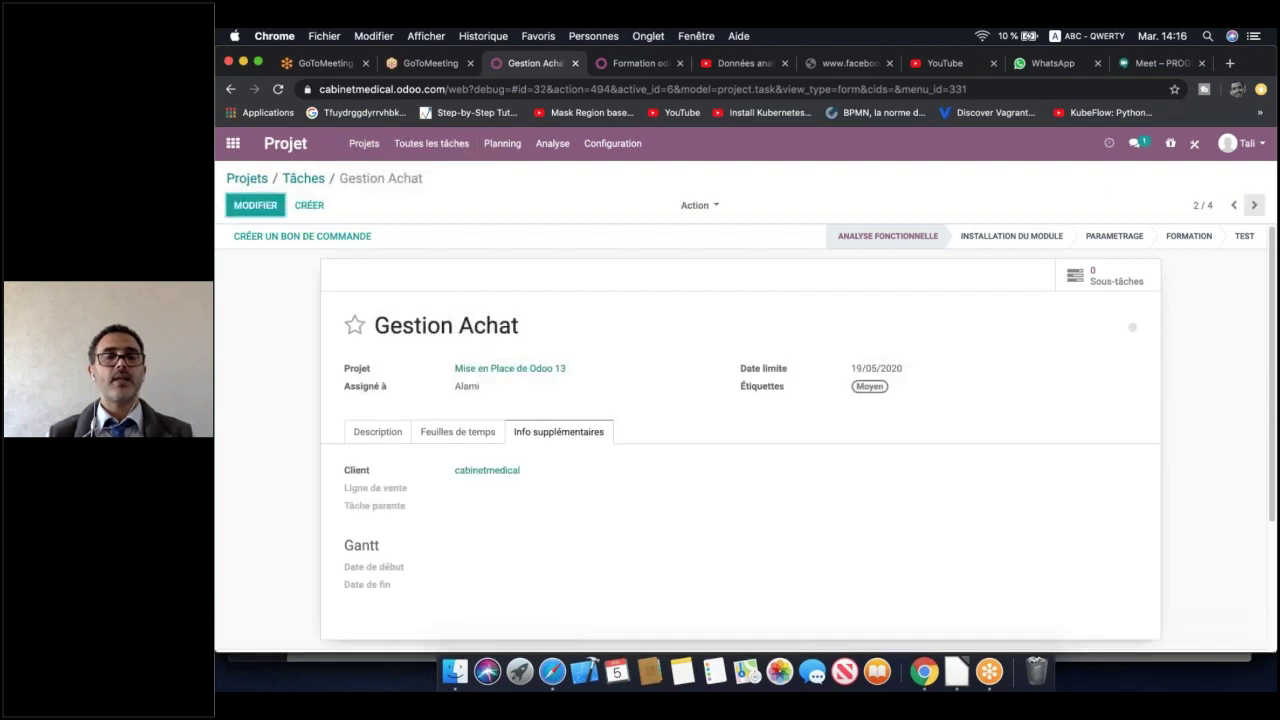
pyautogui.click(255, 205)
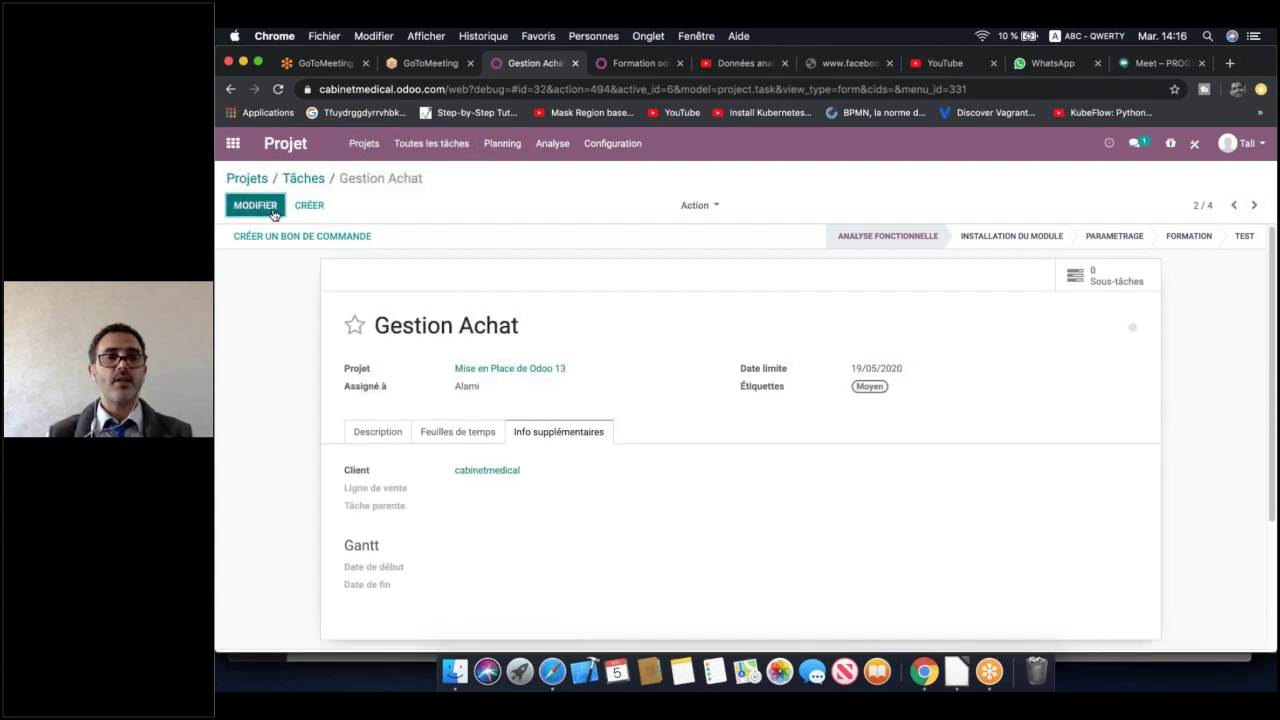
pyautogui.click(481, 586)
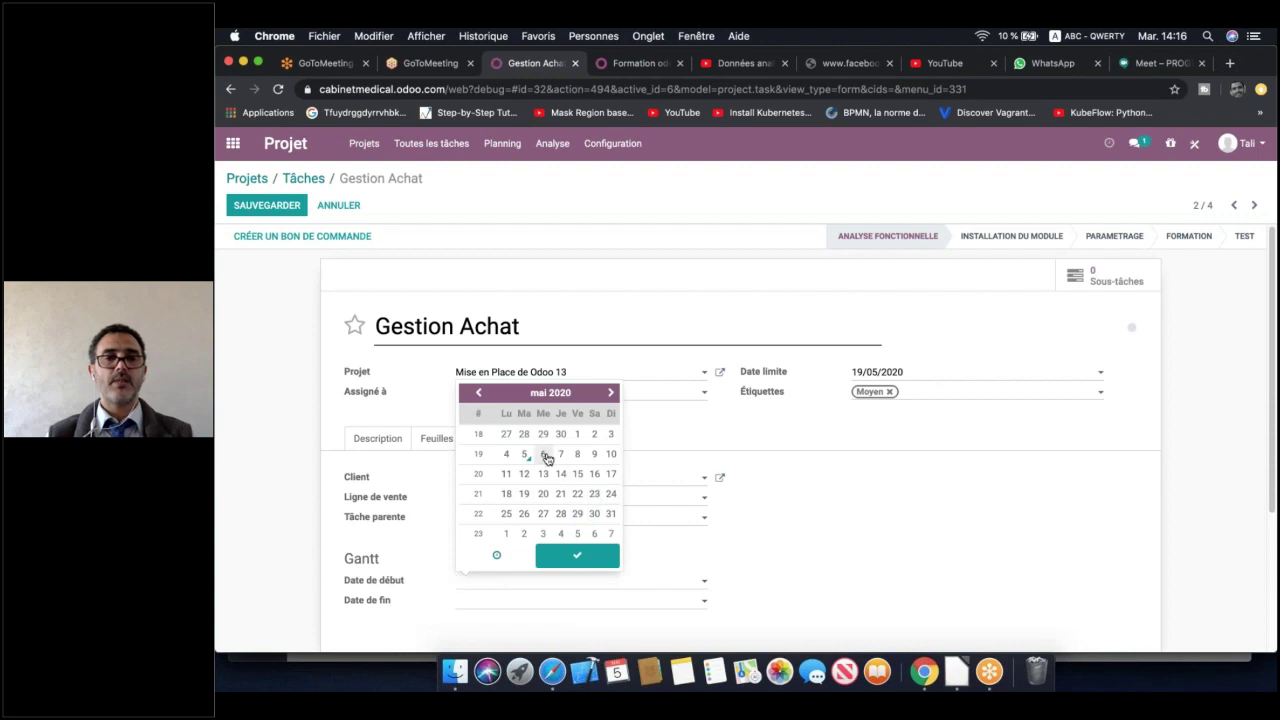
pyautogui.click(543, 454)
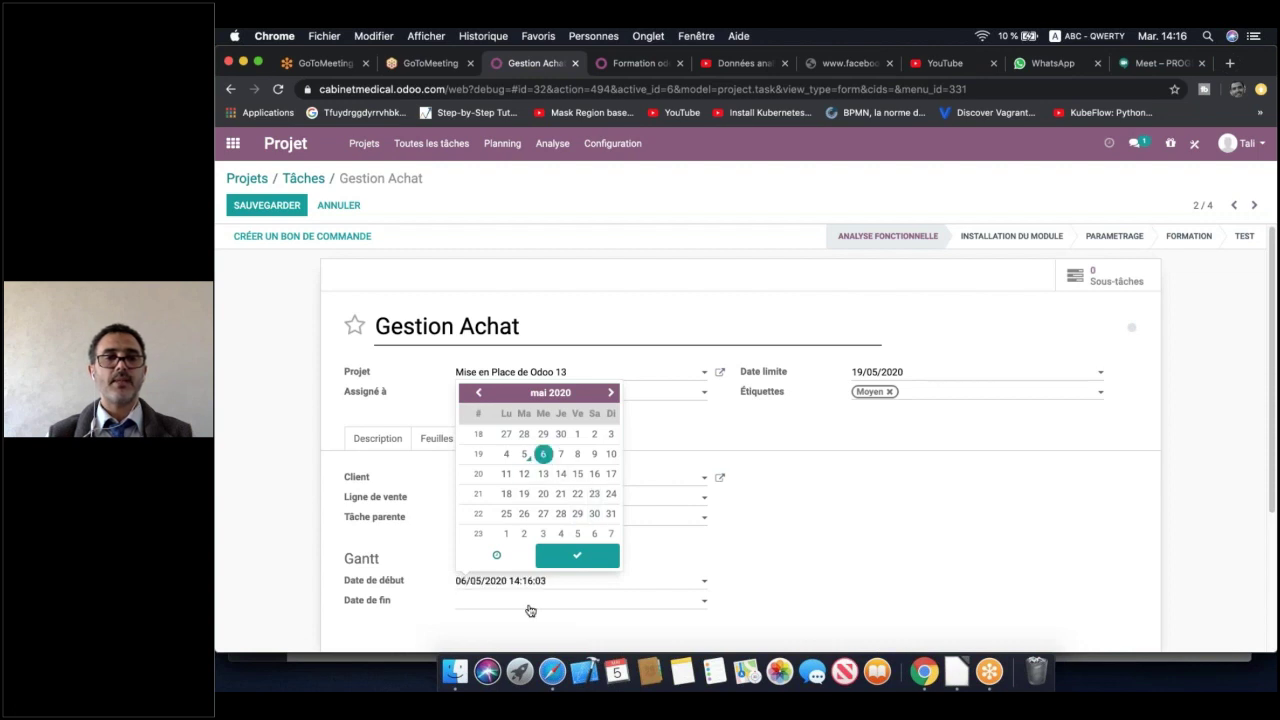
pyautogui.click(527, 605)
pyautogui.click(524, 493)
pyautogui.click(577, 575)
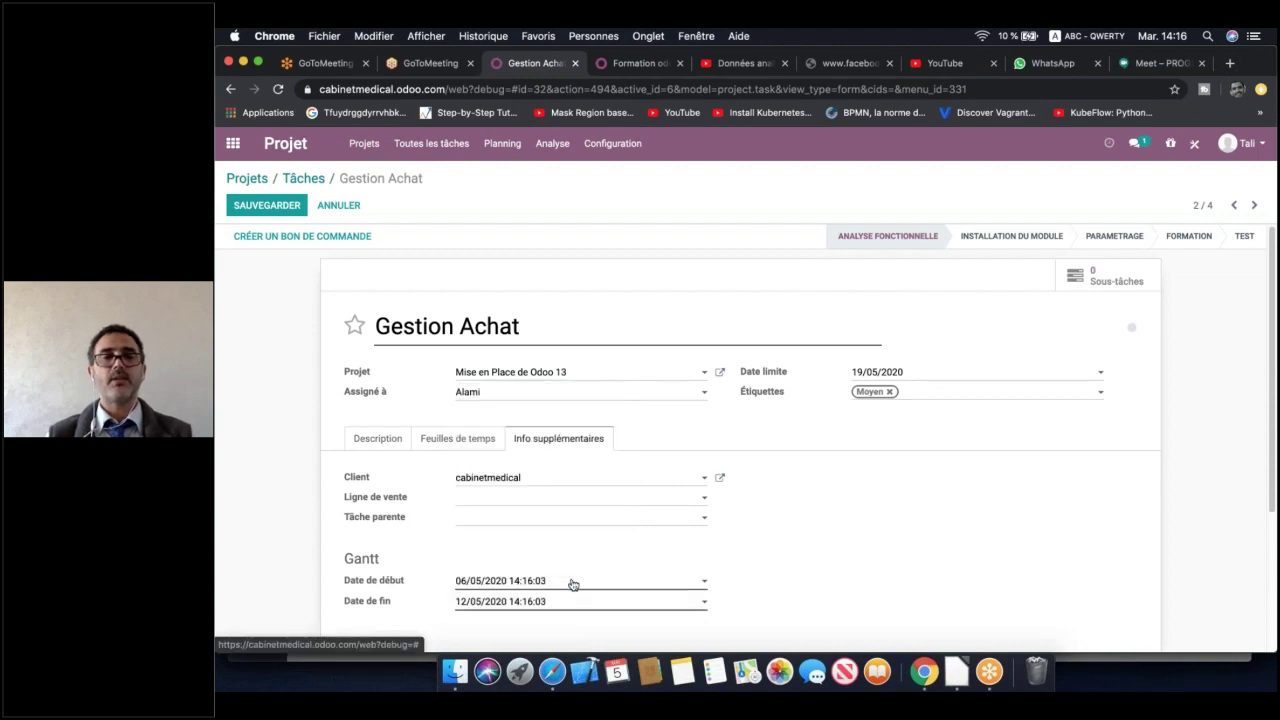
pyautogui.click(265, 207)
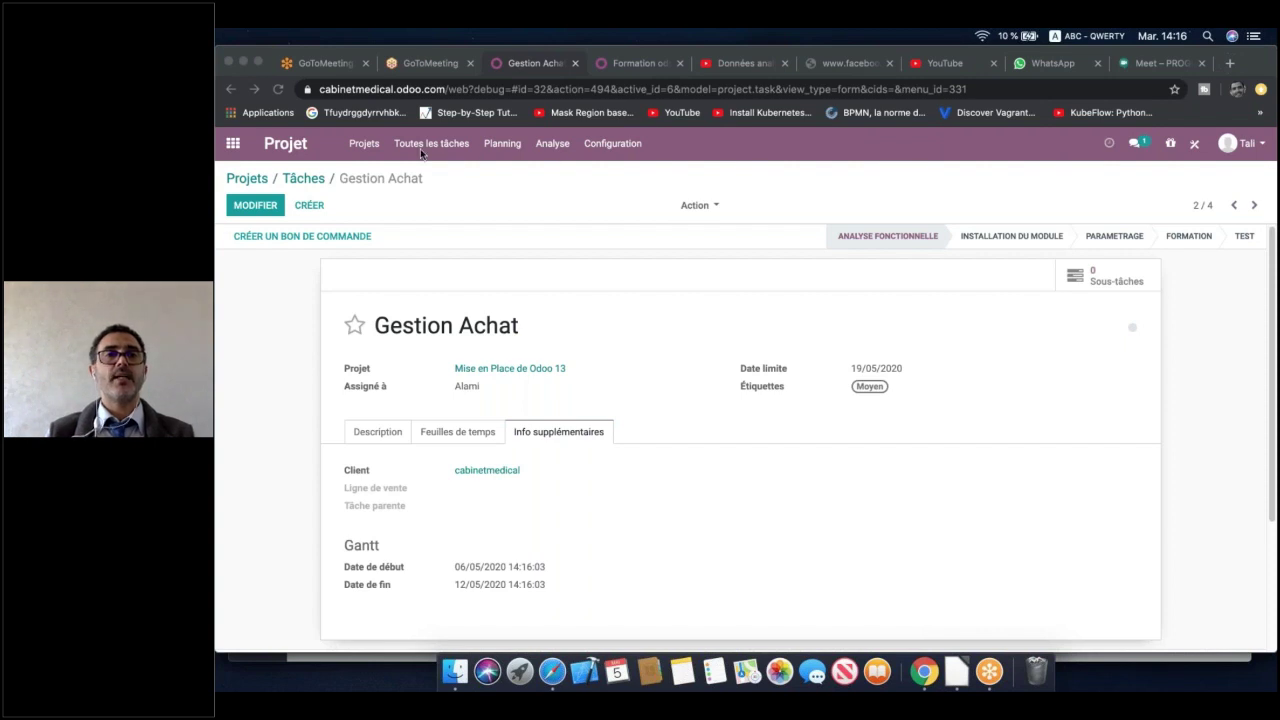
# Display the Mise en Place de Odoo 13 tasks as a month-view Gantt chart for May 2020
pyautogui.click(364, 143)
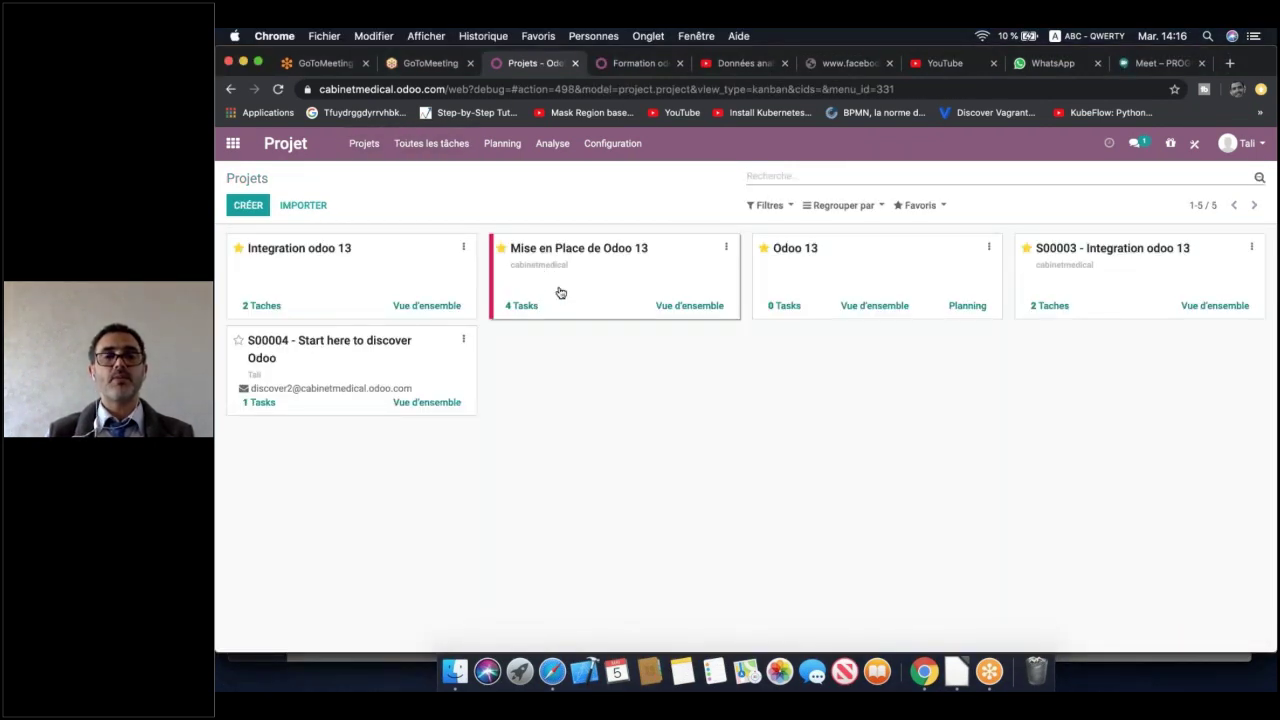
pyautogui.click(559, 292)
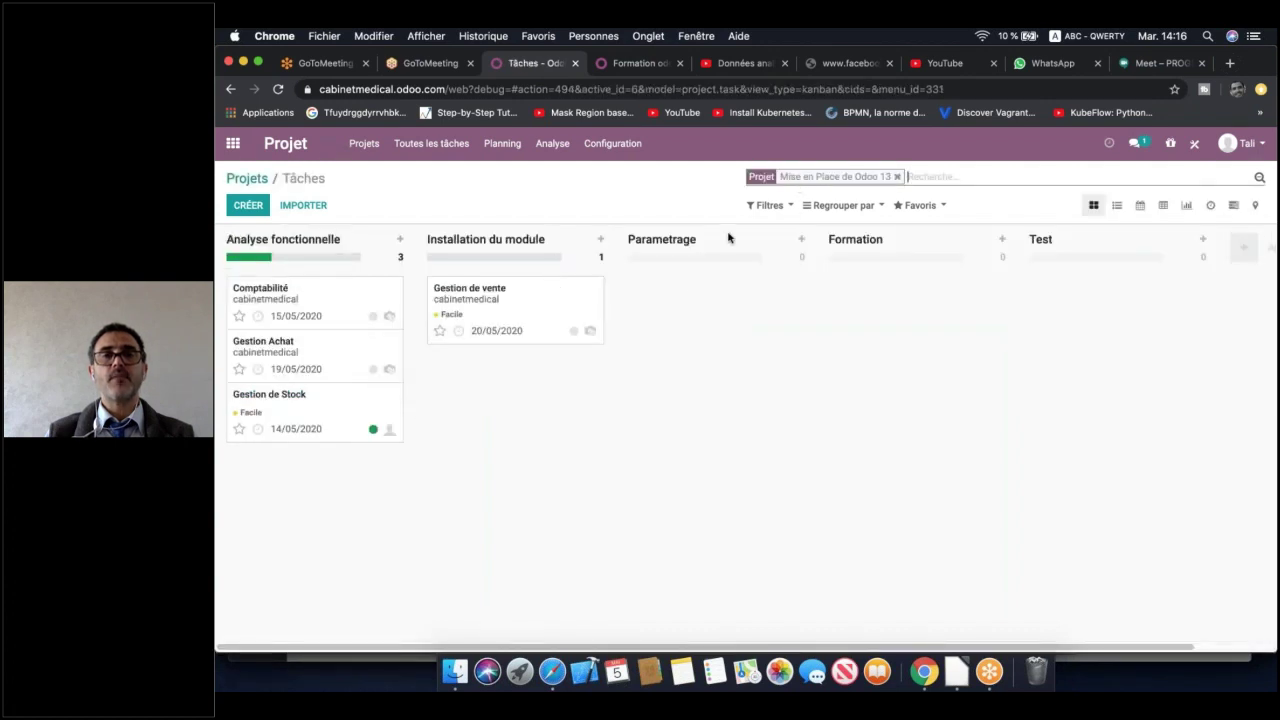
pyautogui.click(1234, 206)
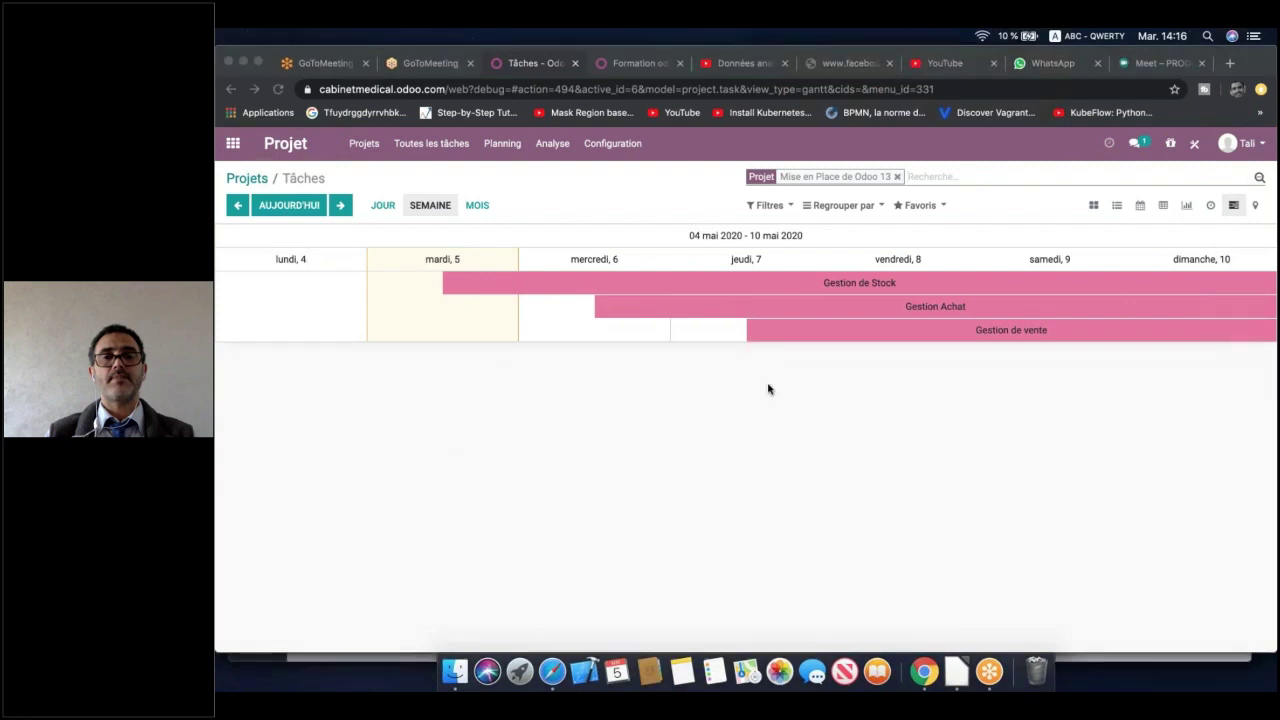
pyautogui.click(476, 207)
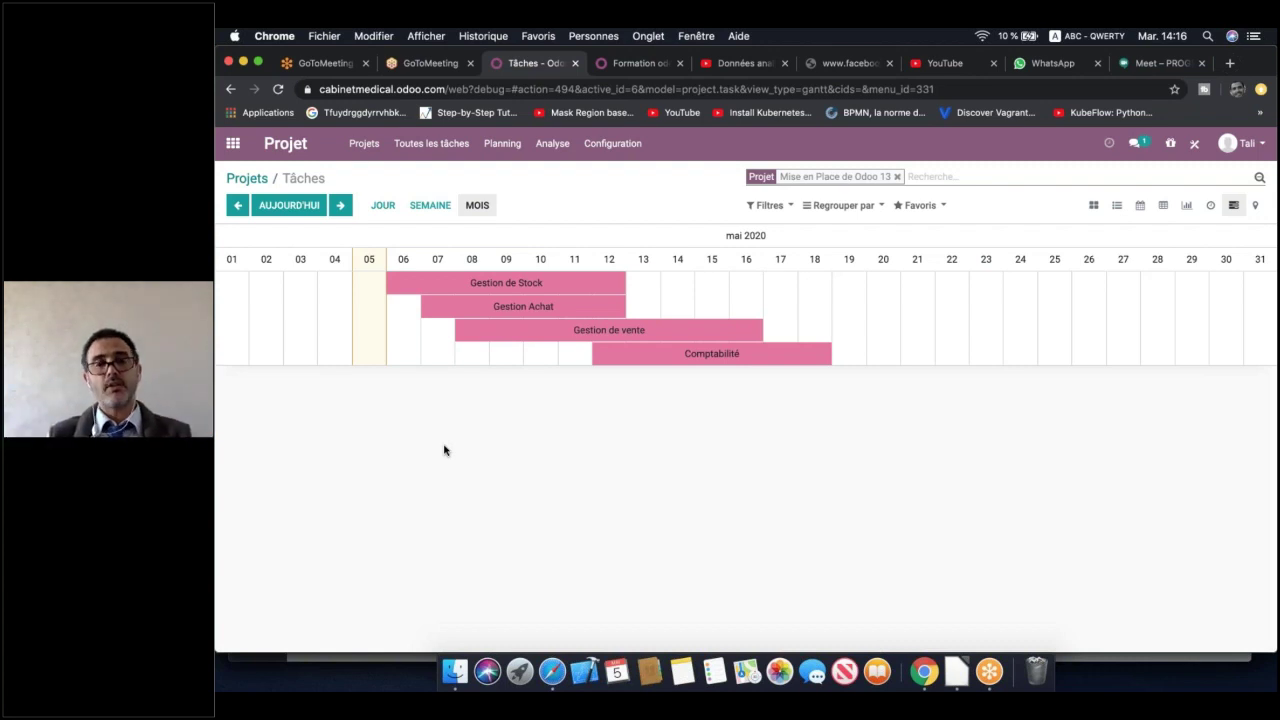
# Group the May 2020 Gantt chart by assignee, then by stage, finally by stage and assignee
pyautogui.click(862, 210)
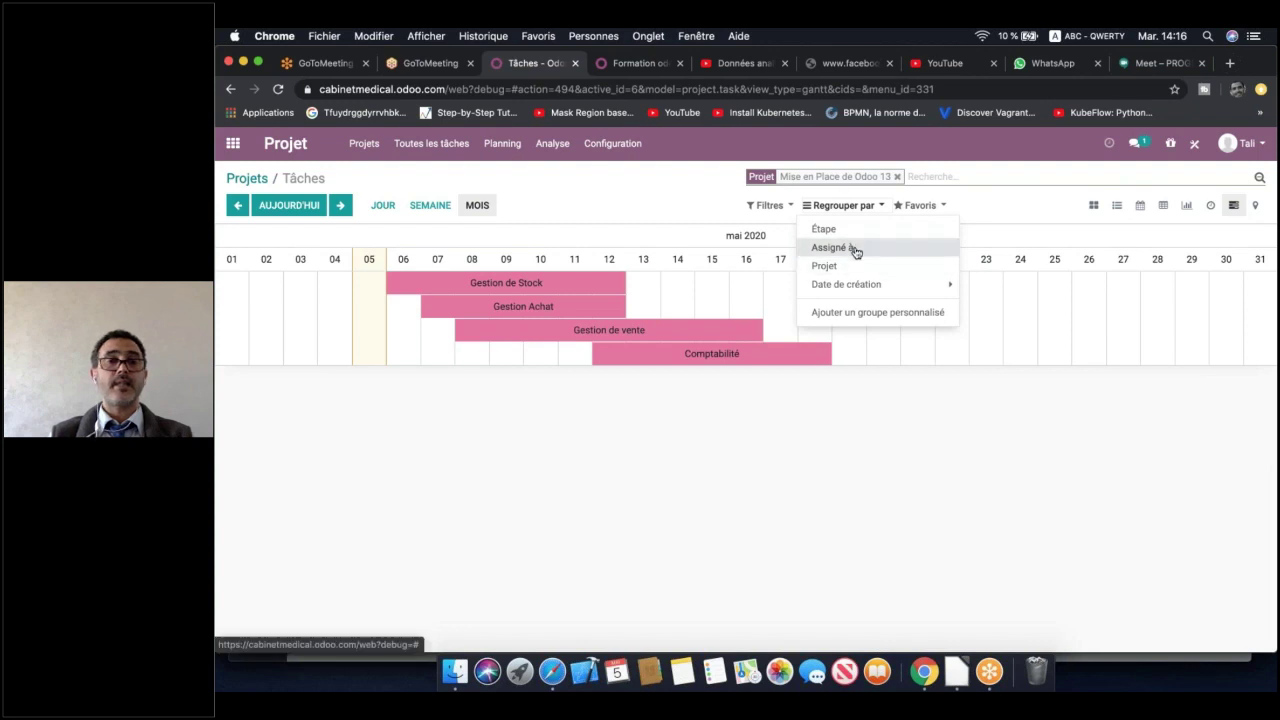
pyautogui.click(855, 249)
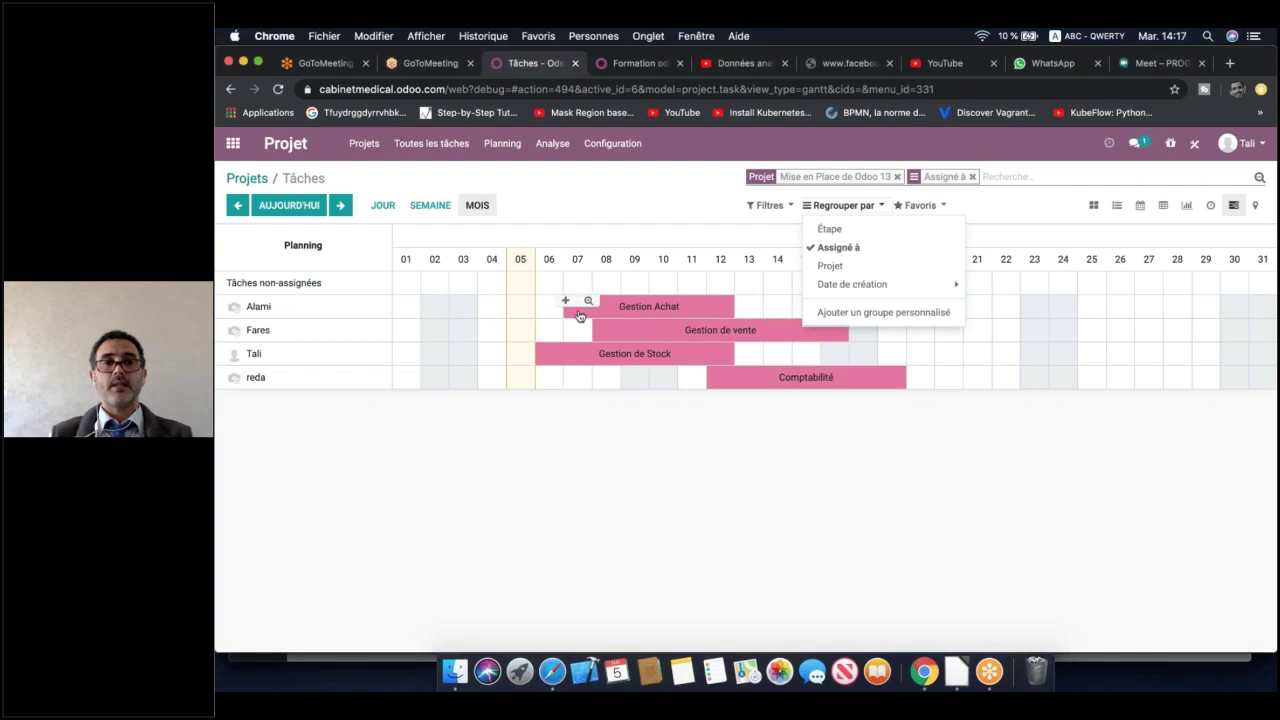
pyautogui.moveTo(628, 311)
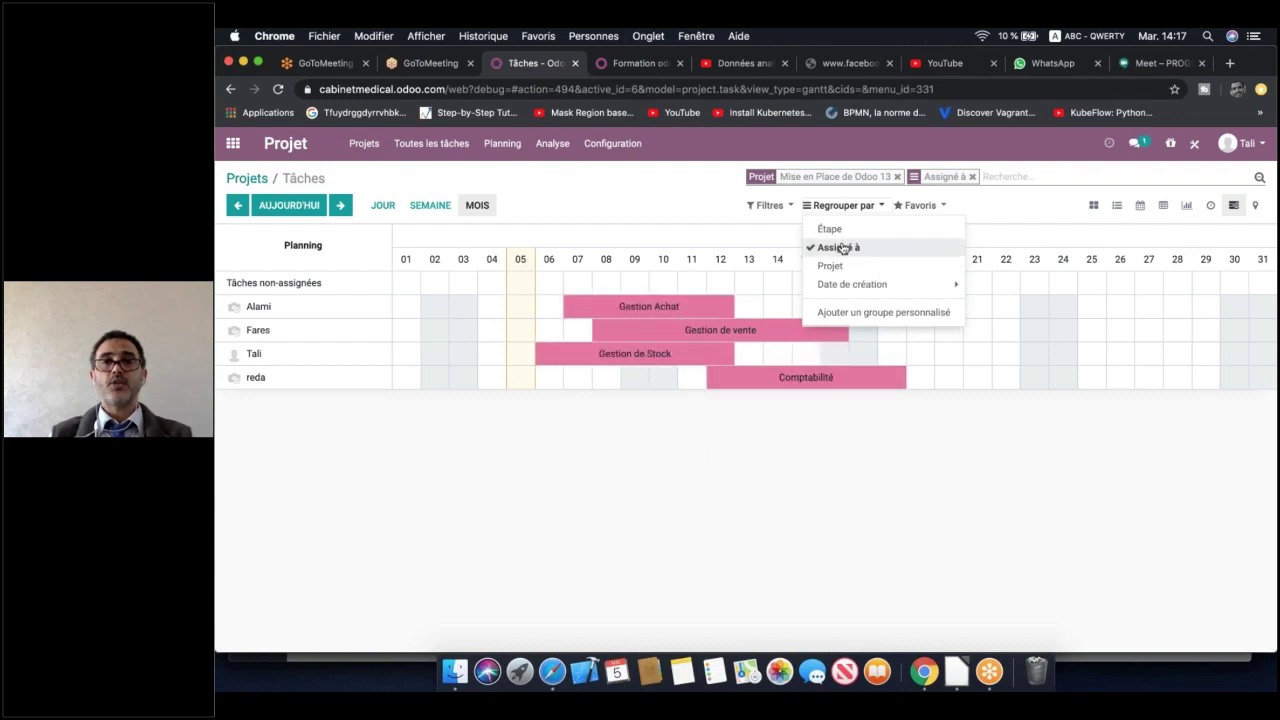
pyautogui.click(813, 230)
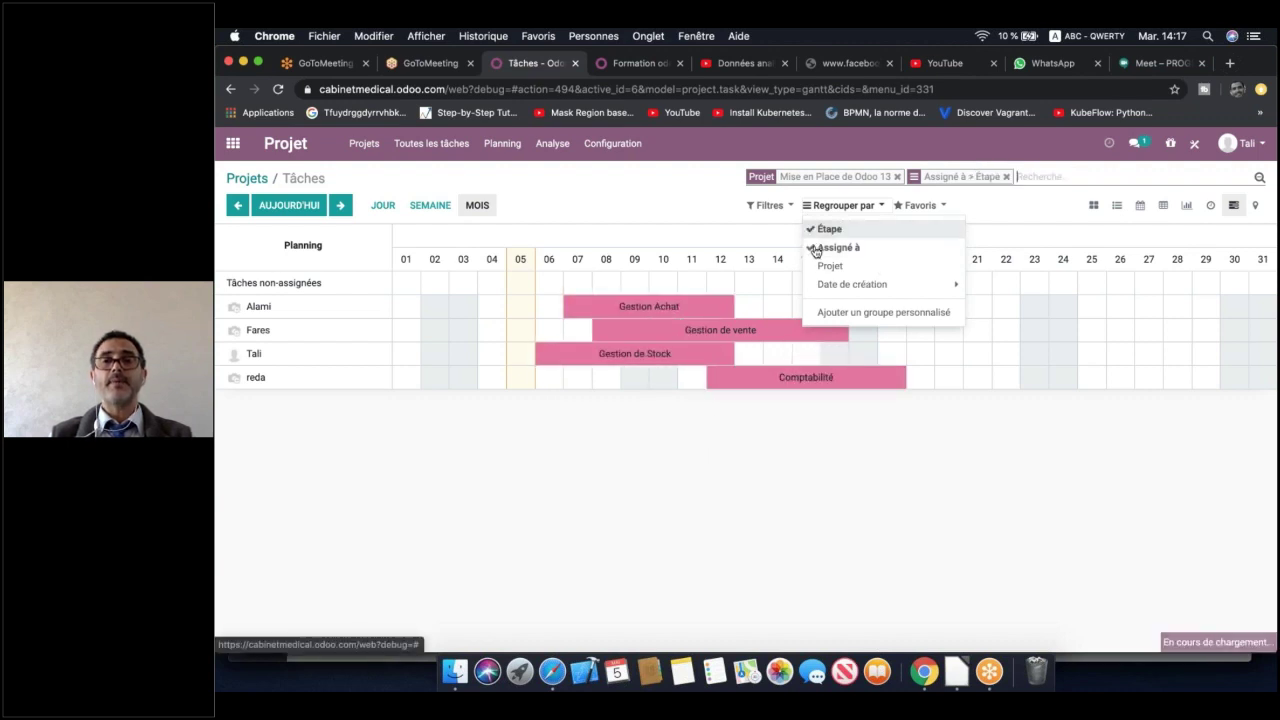
pyautogui.click(816, 249)
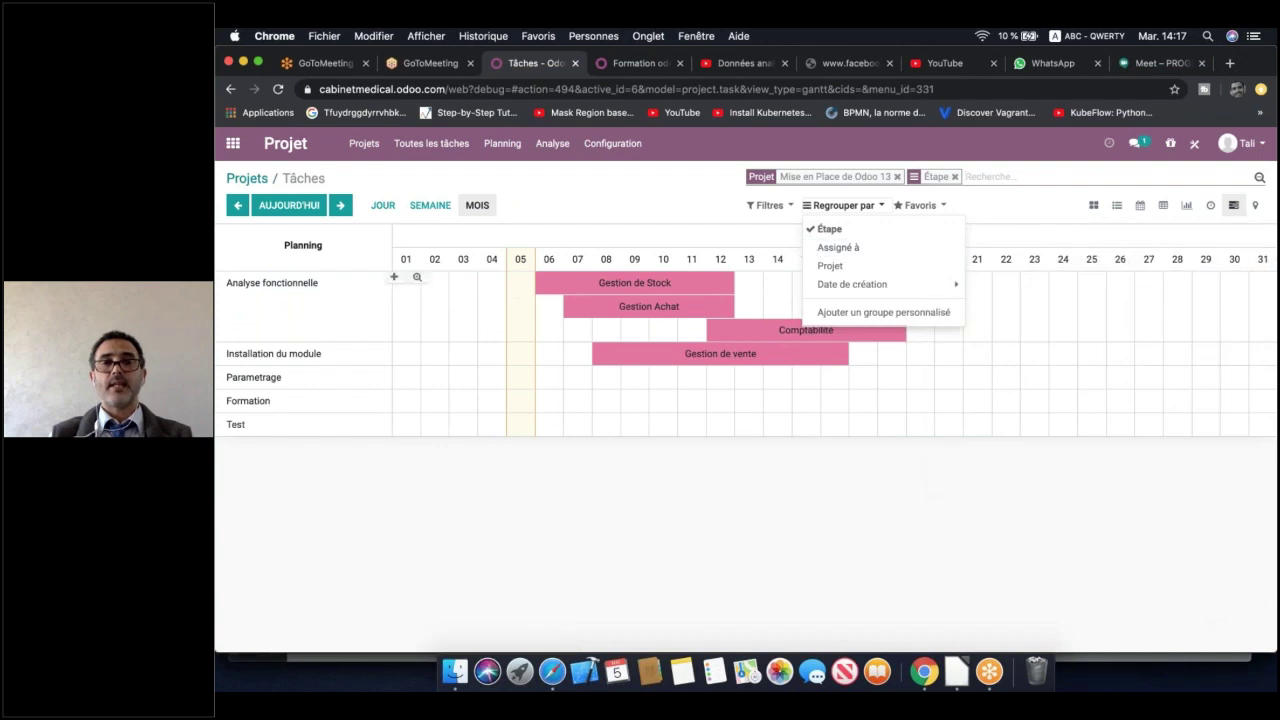
pyautogui.moveTo(648, 353)
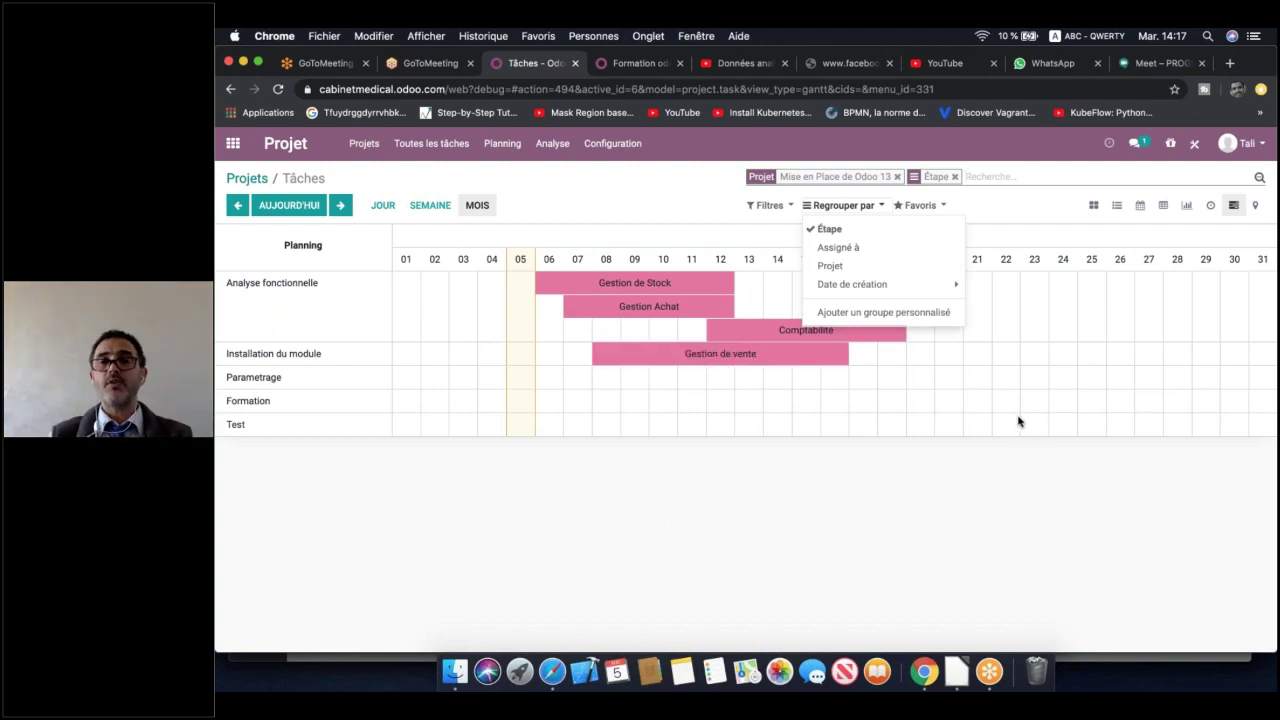
pyautogui.click(836, 250)
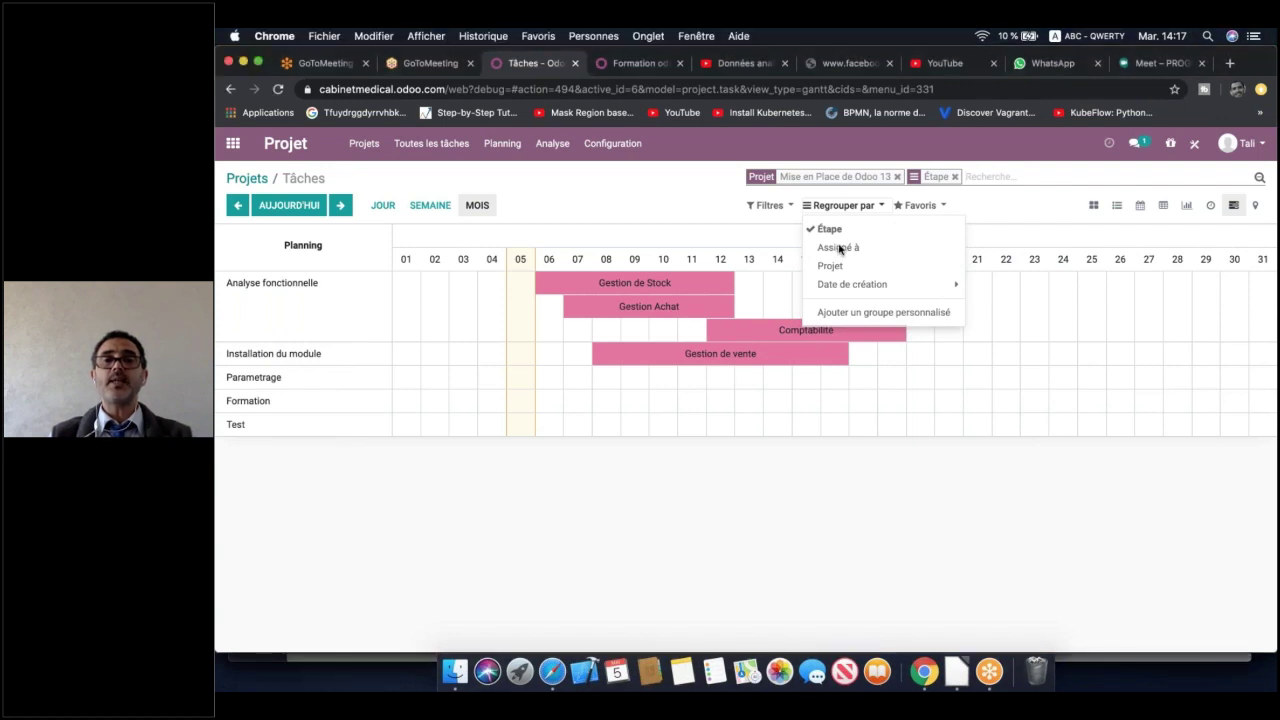
pyautogui.click(838, 249)
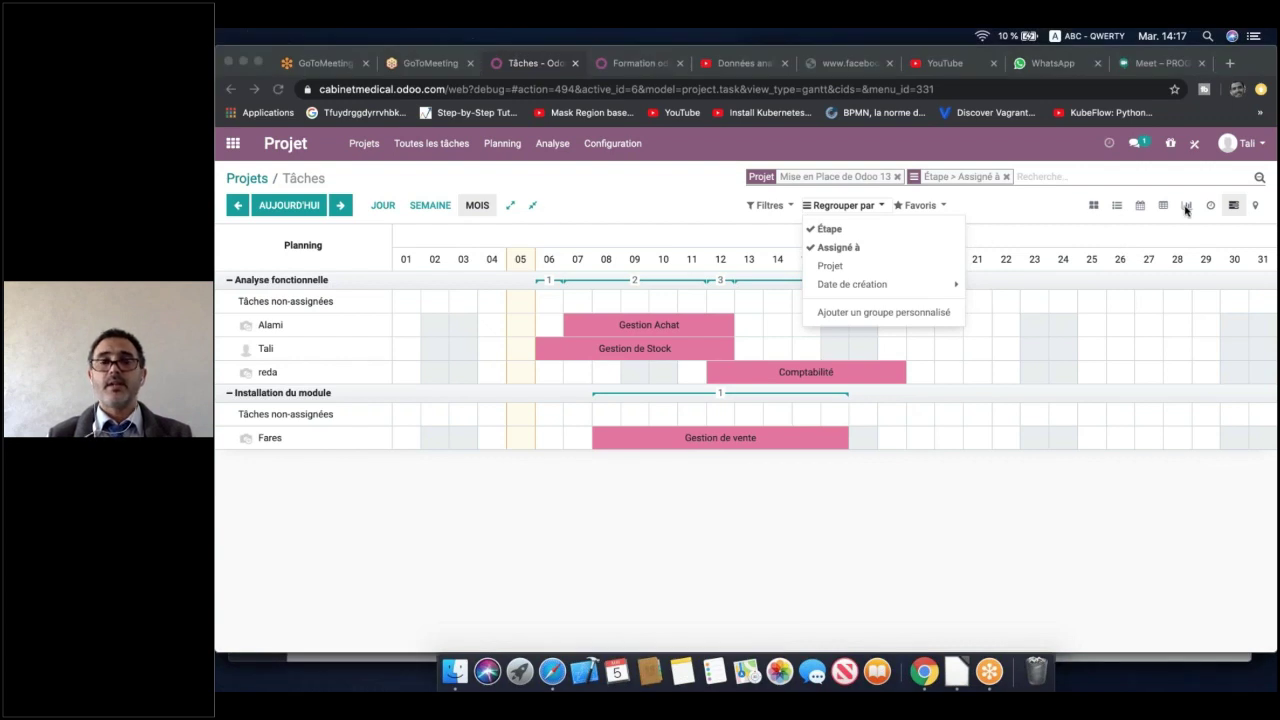
# List every project's tasks with planned and remaining hours, dropping the project filter and grouping
pyautogui.click(1116, 206)
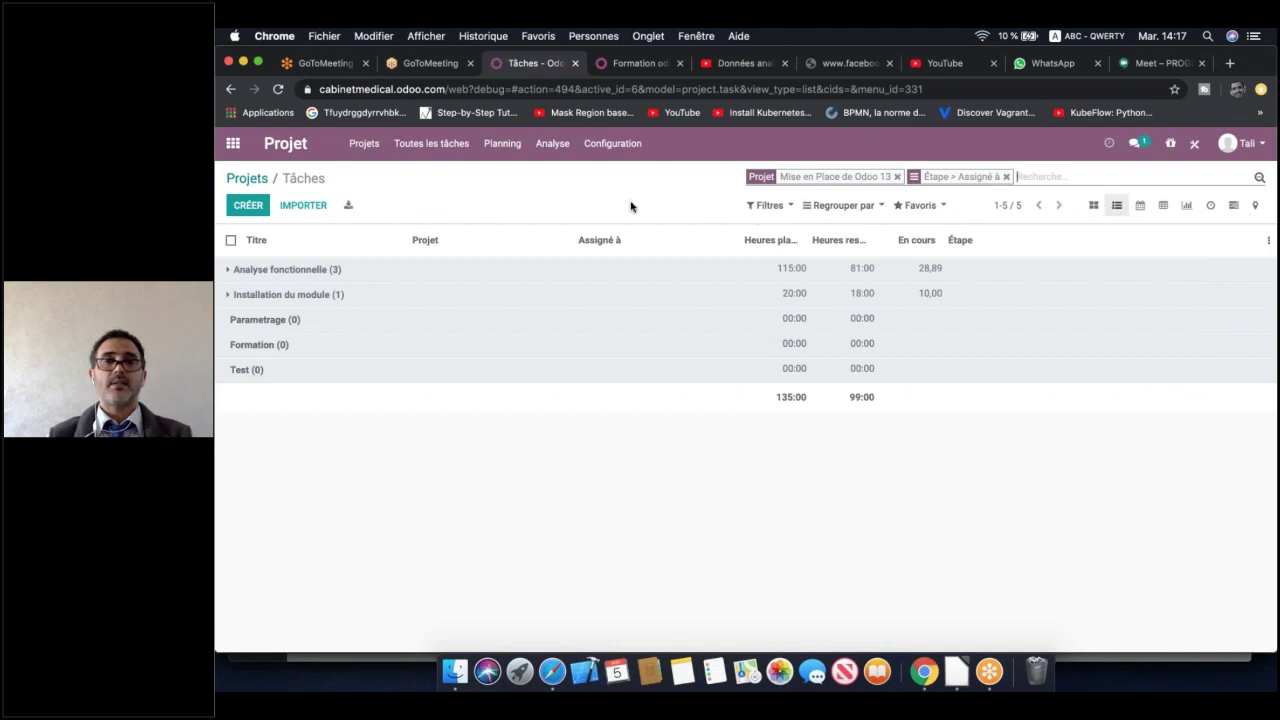
pyautogui.click(897, 176)
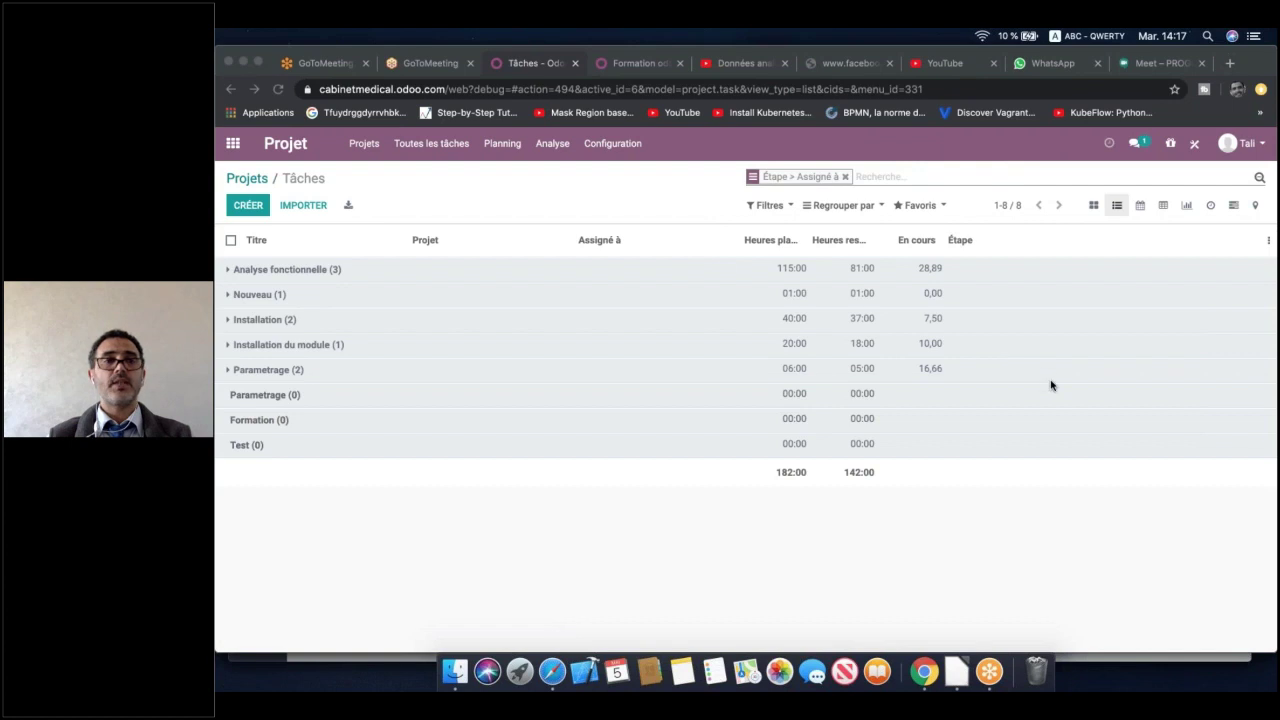
pyautogui.click(258, 276)
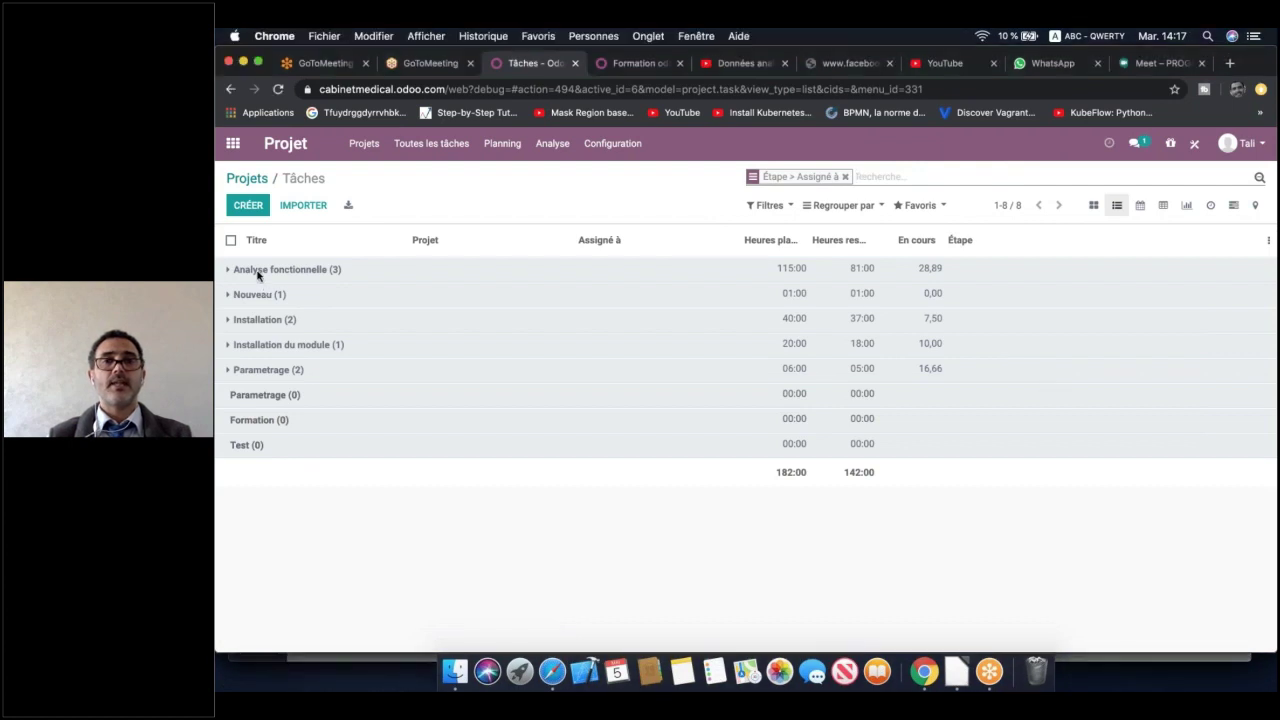
pyautogui.click(258, 276)
pyautogui.click(845, 177)
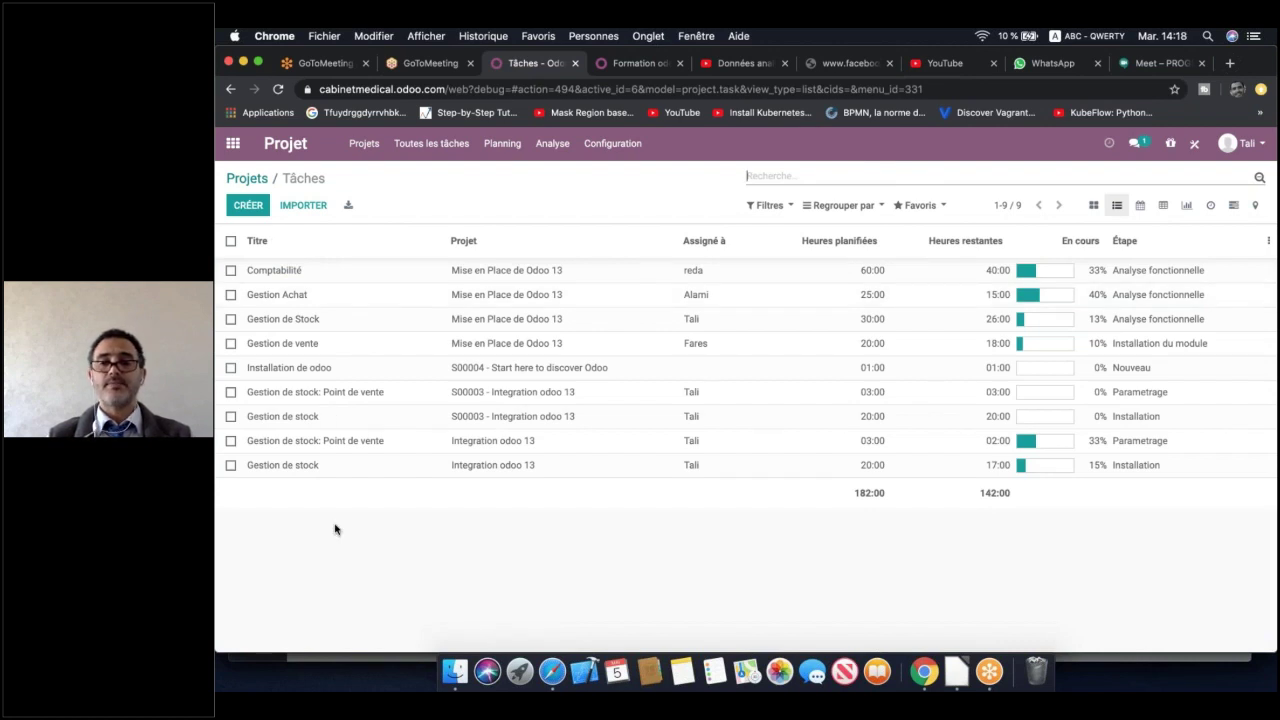
# Group the task list by Étape, expand Analyse fonctionnelle, then view tasks on the May 2020 calendar
pyautogui.click(843, 205)
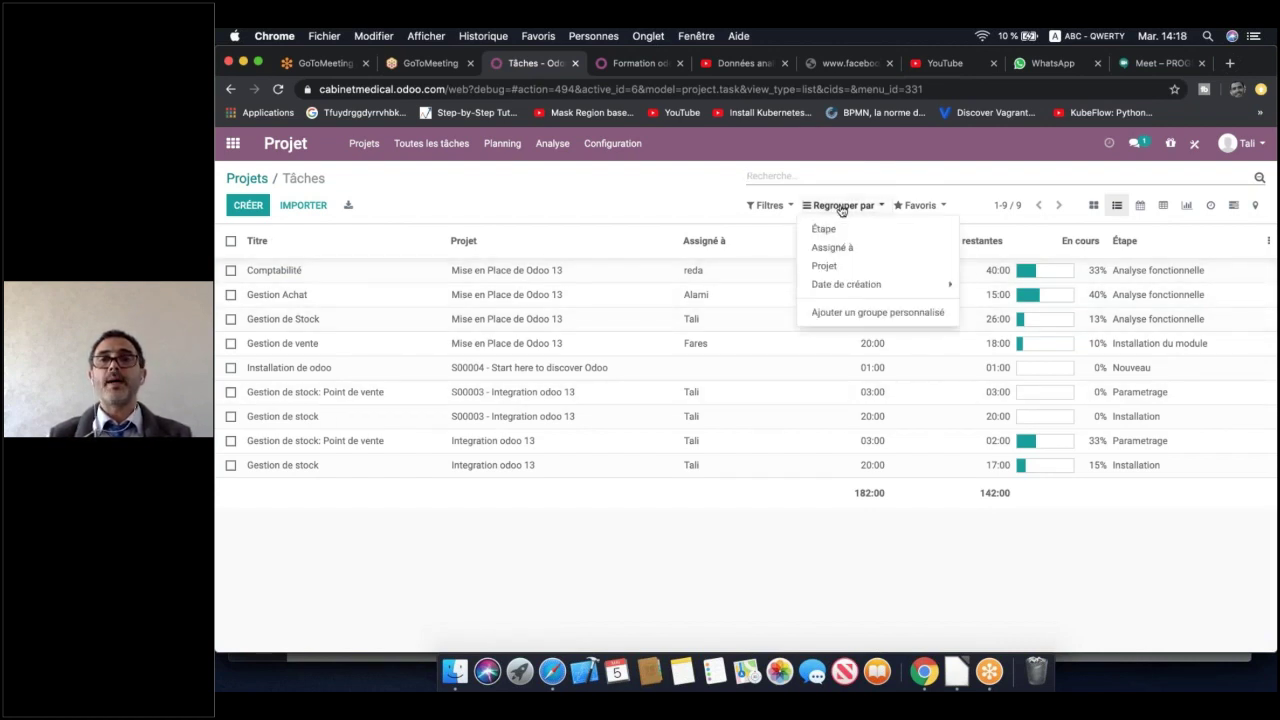
pyautogui.click(830, 230)
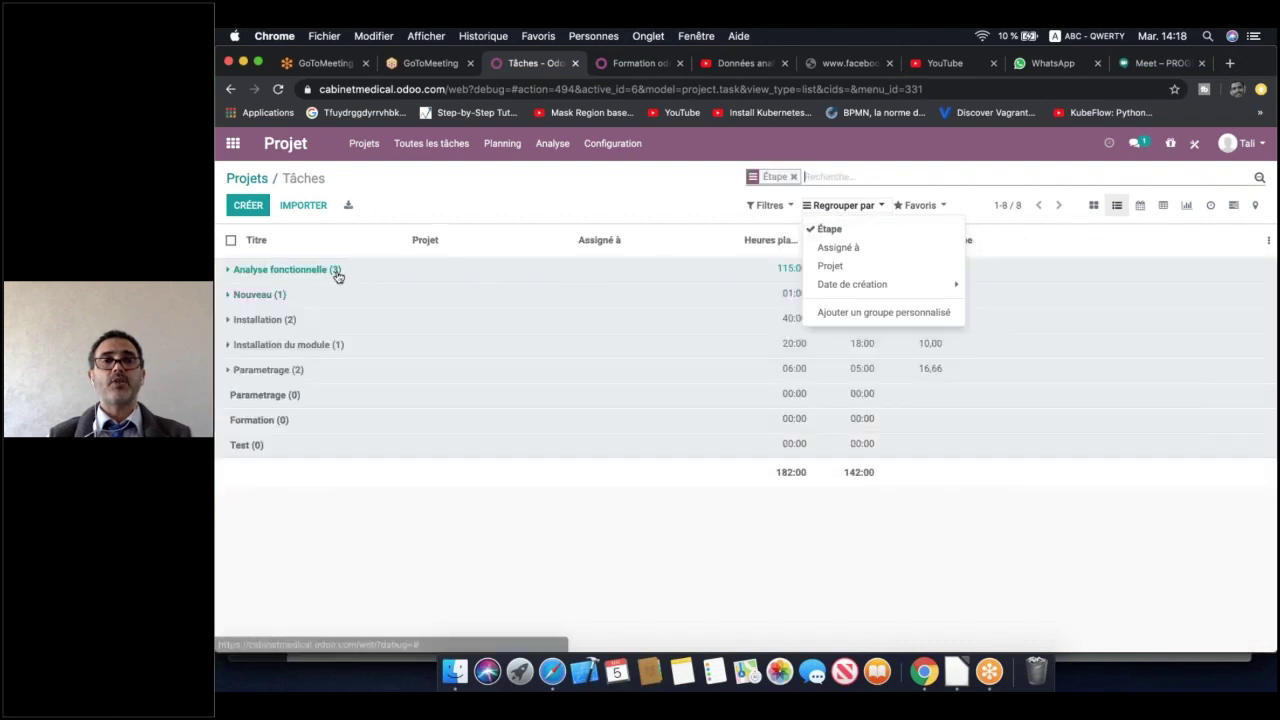
pyautogui.click(429, 570)
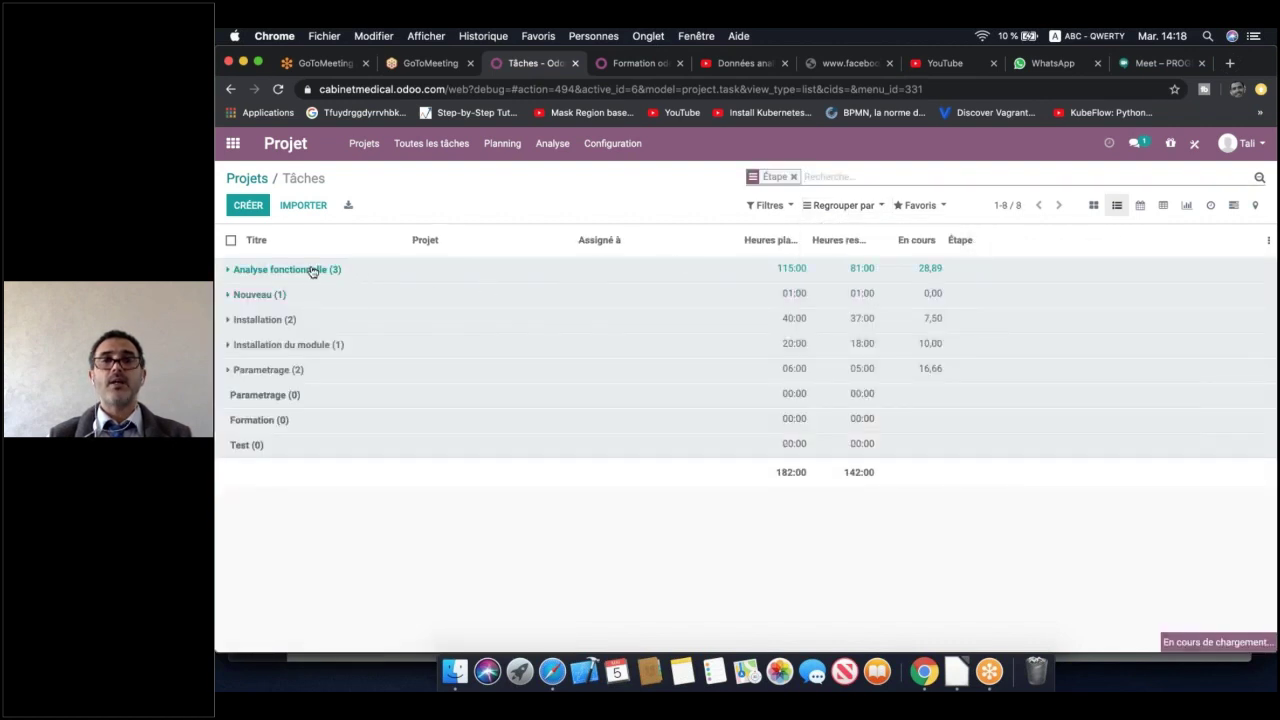
pyautogui.click(317, 269)
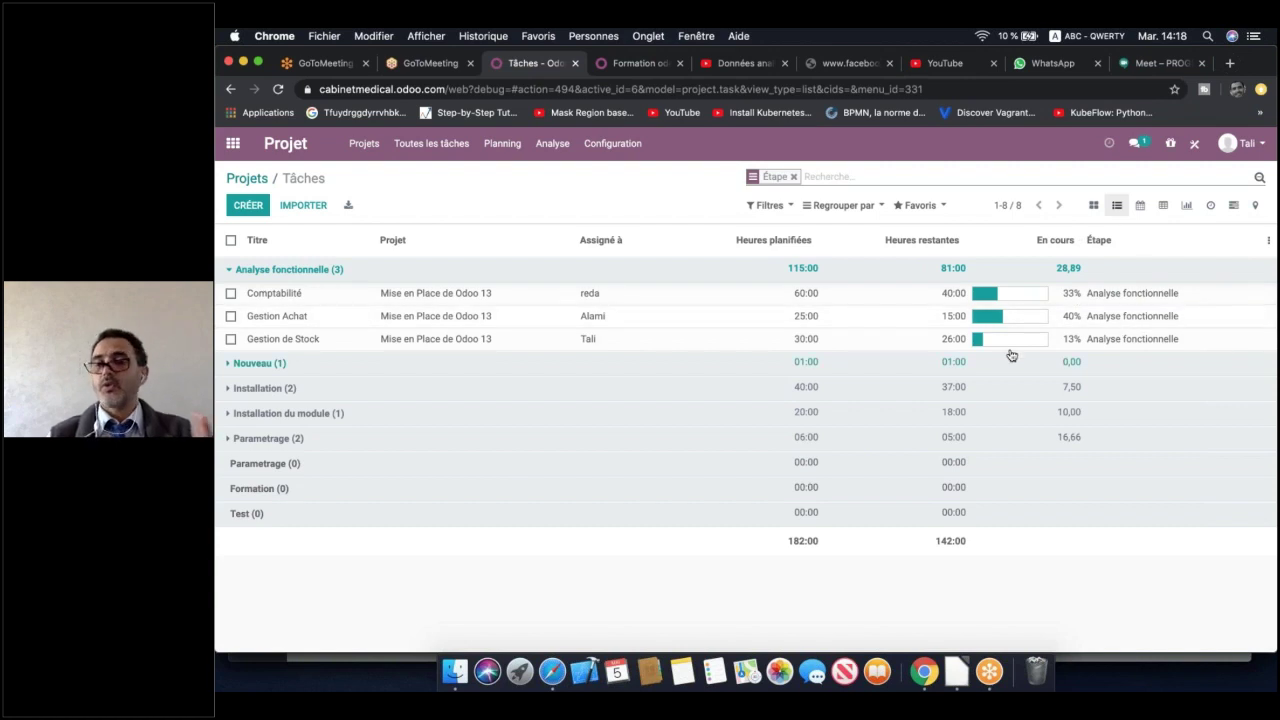
pyautogui.click(1140, 210)
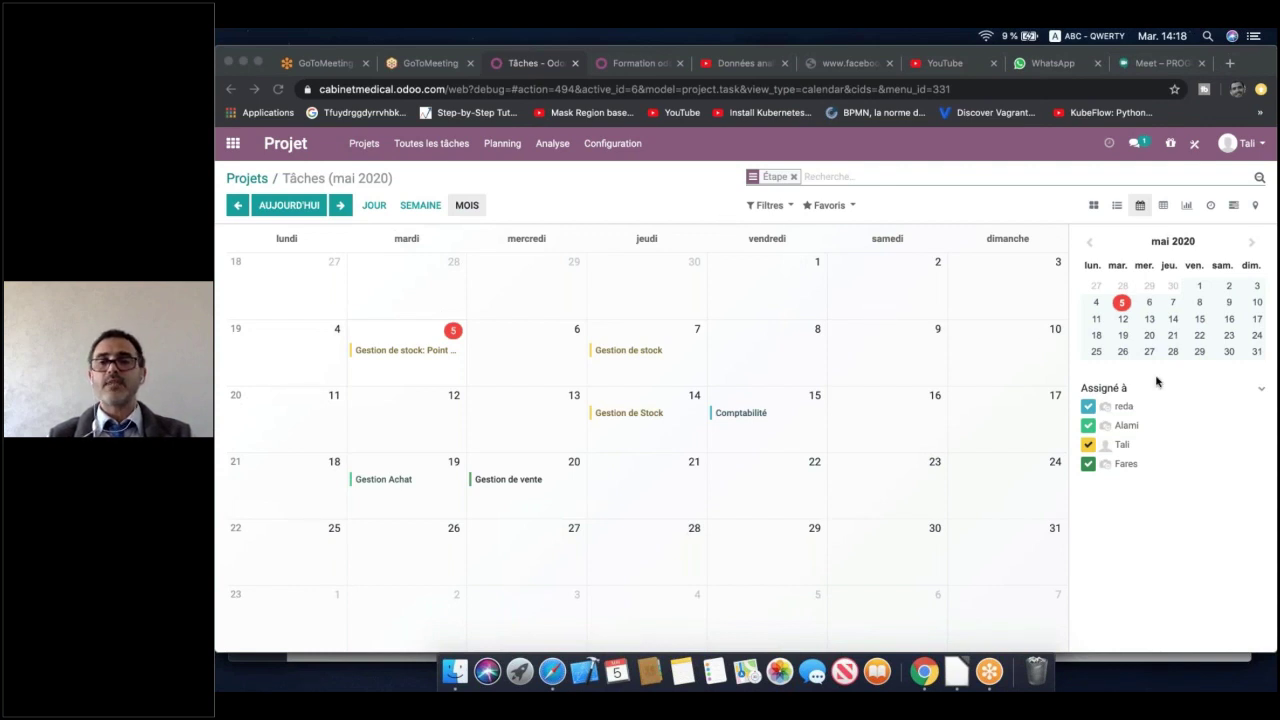
# Filter the calendar by assignee, then show tasks as a bar chart counting them per stage
pyautogui.click(1088, 445)
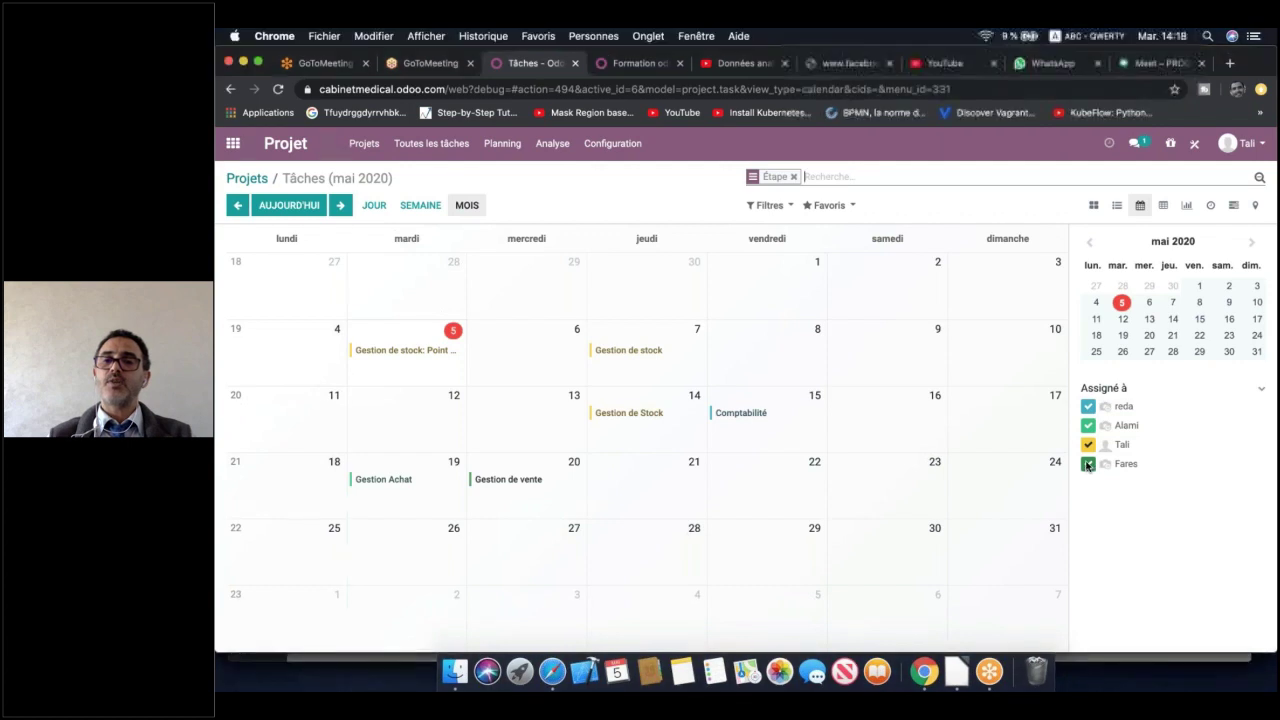
pyautogui.click(1088, 464)
pyautogui.click(1088, 425)
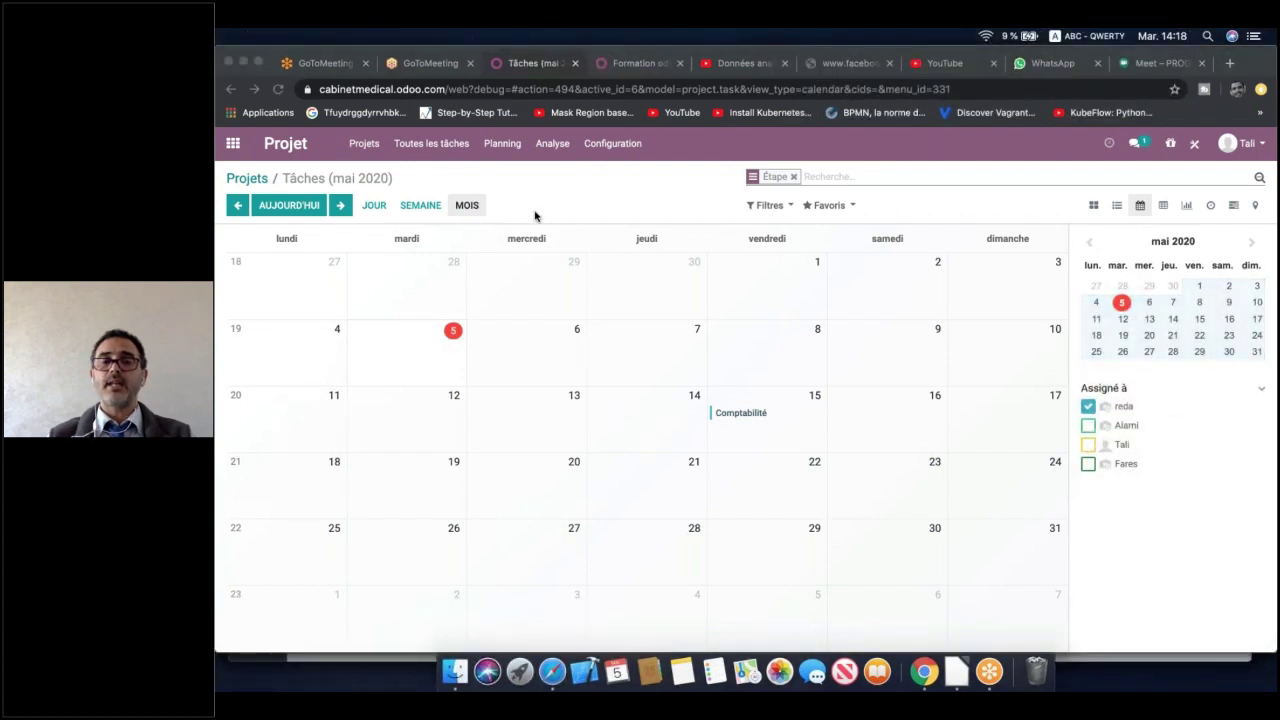
pyautogui.click(1089, 428)
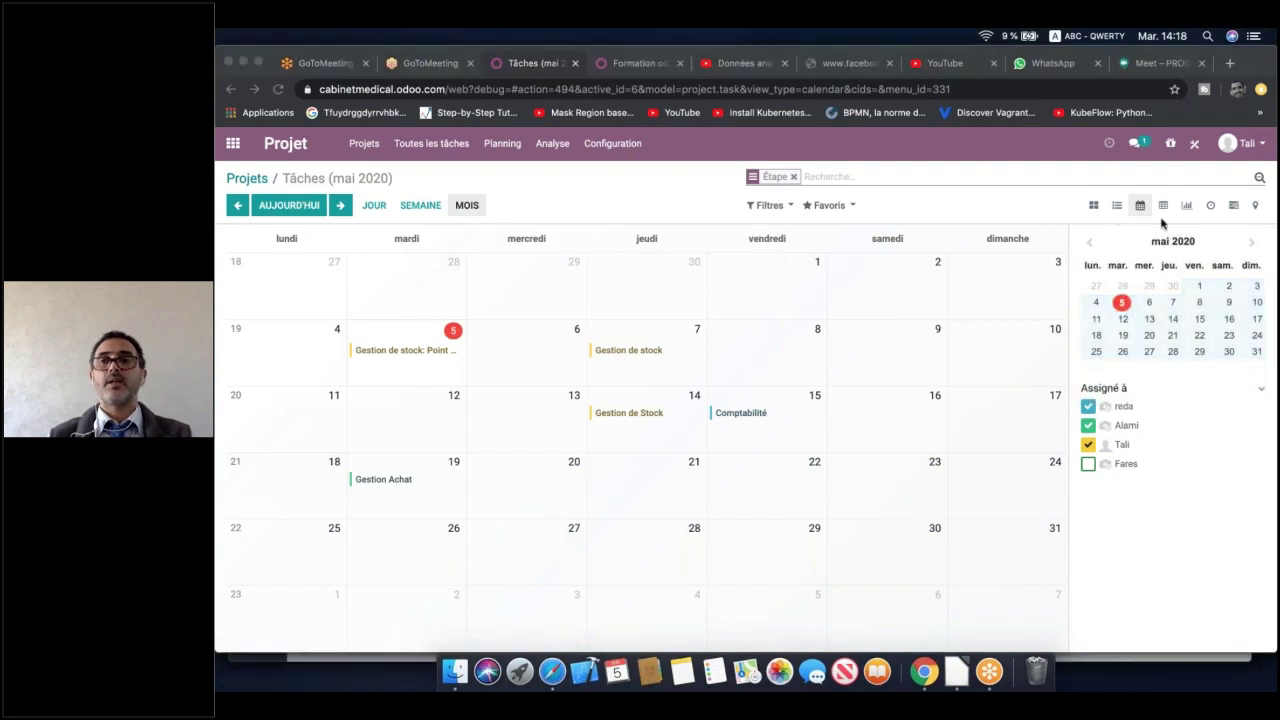
pyautogui.click(1187, 206)
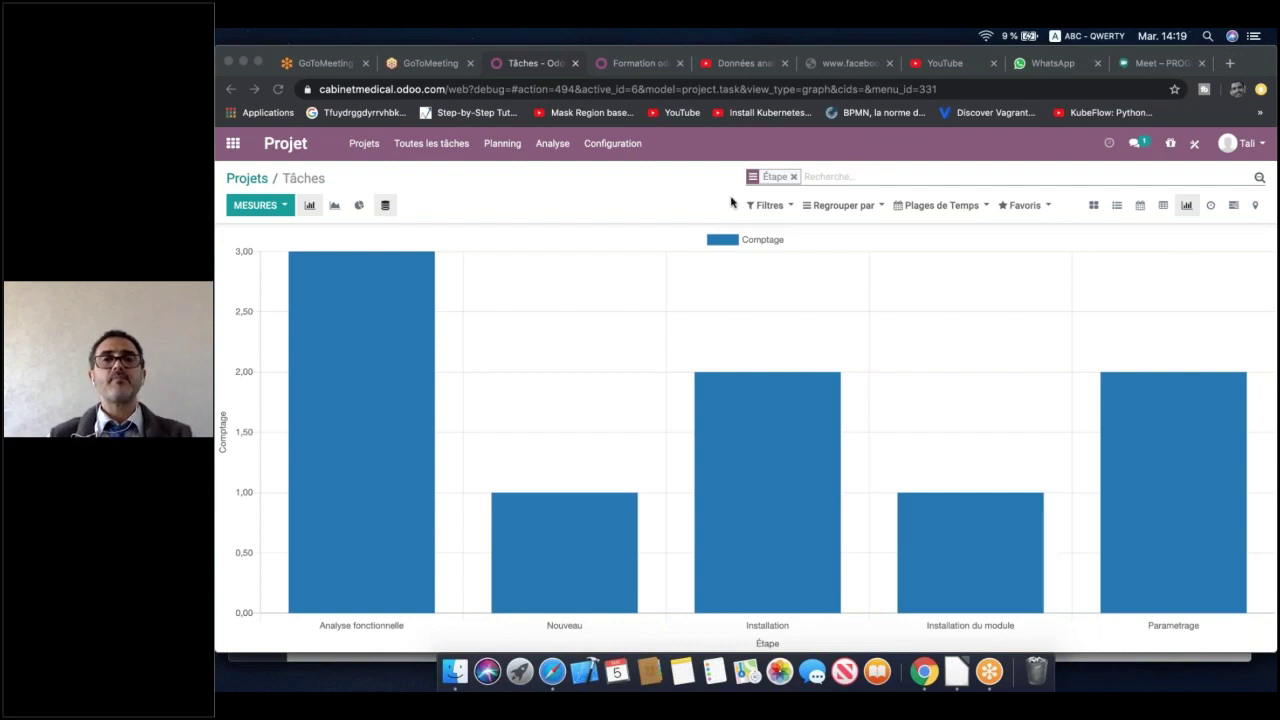
# Leave the stage chart and return to the Projets overview of all projects
pyautogui.click(366, 146)
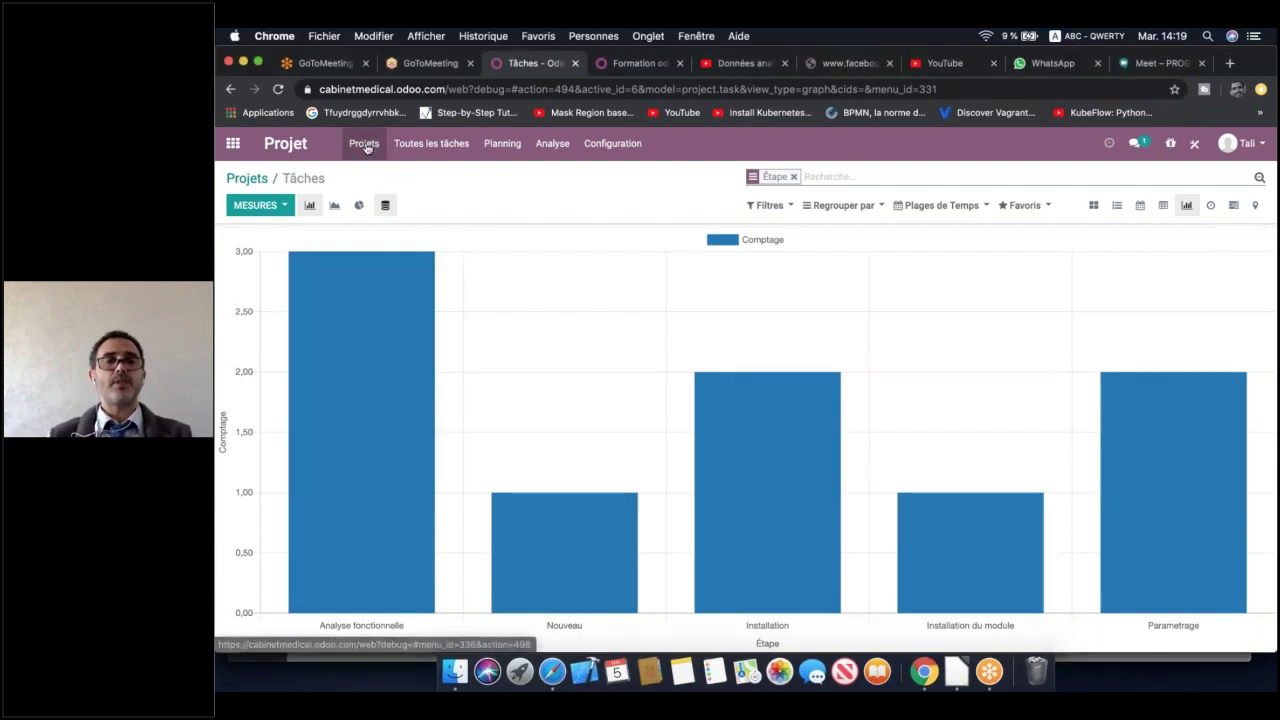
pyautogui.click(366, 146)
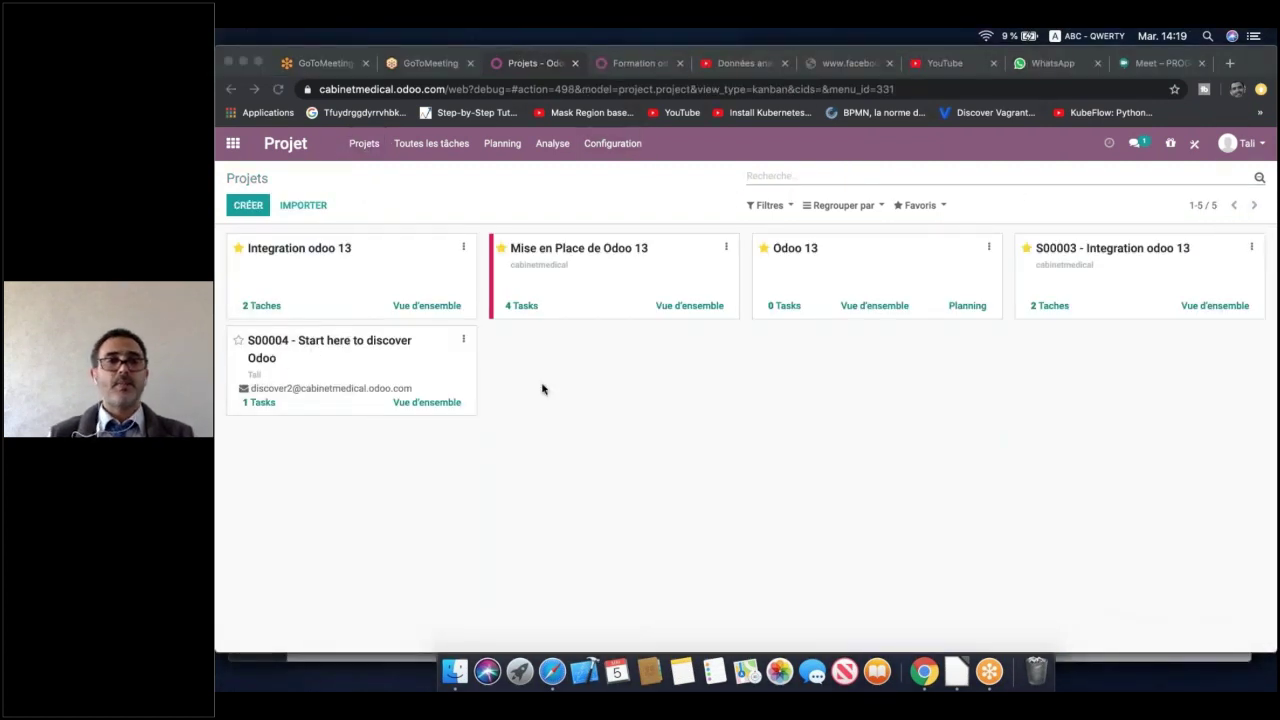
# In Mise en Place de Odoo 13, move Gestion de Stock into Installation du module and block Comptabilité
pyautogui.click(640, 281)
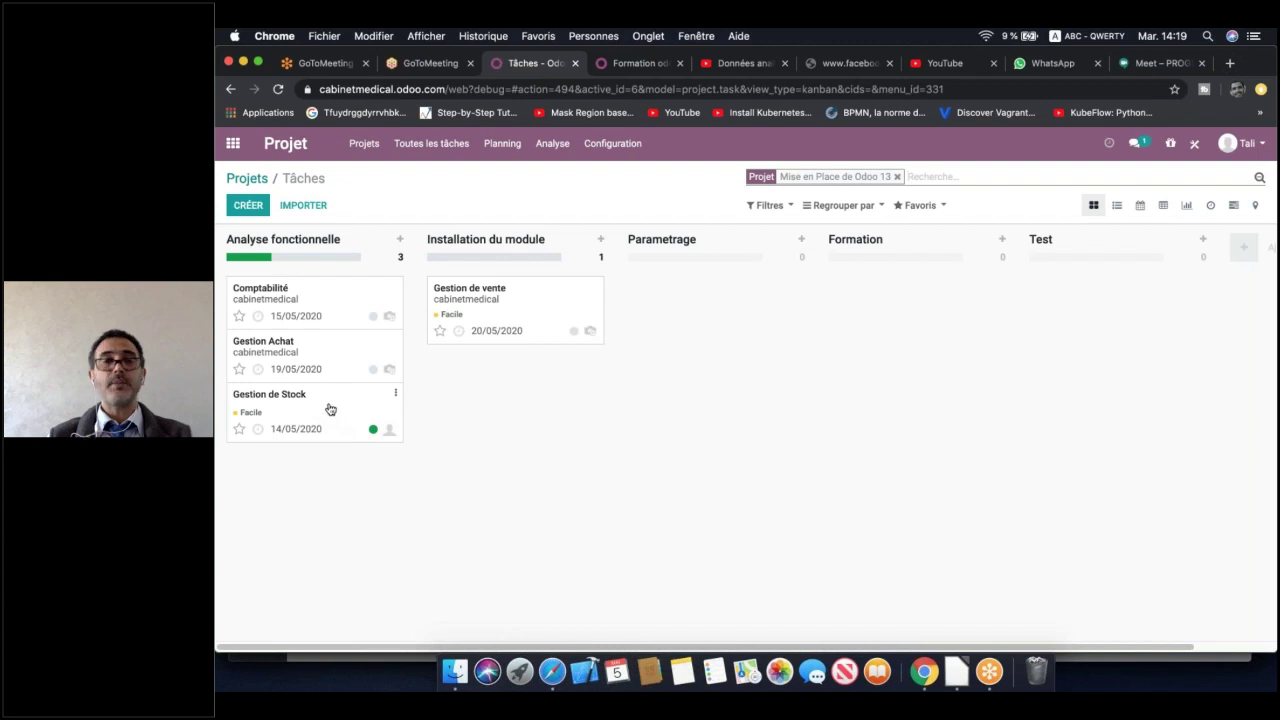
pyautogui.moveTo(330, 409); pyautogui.dragTo(530, 383)
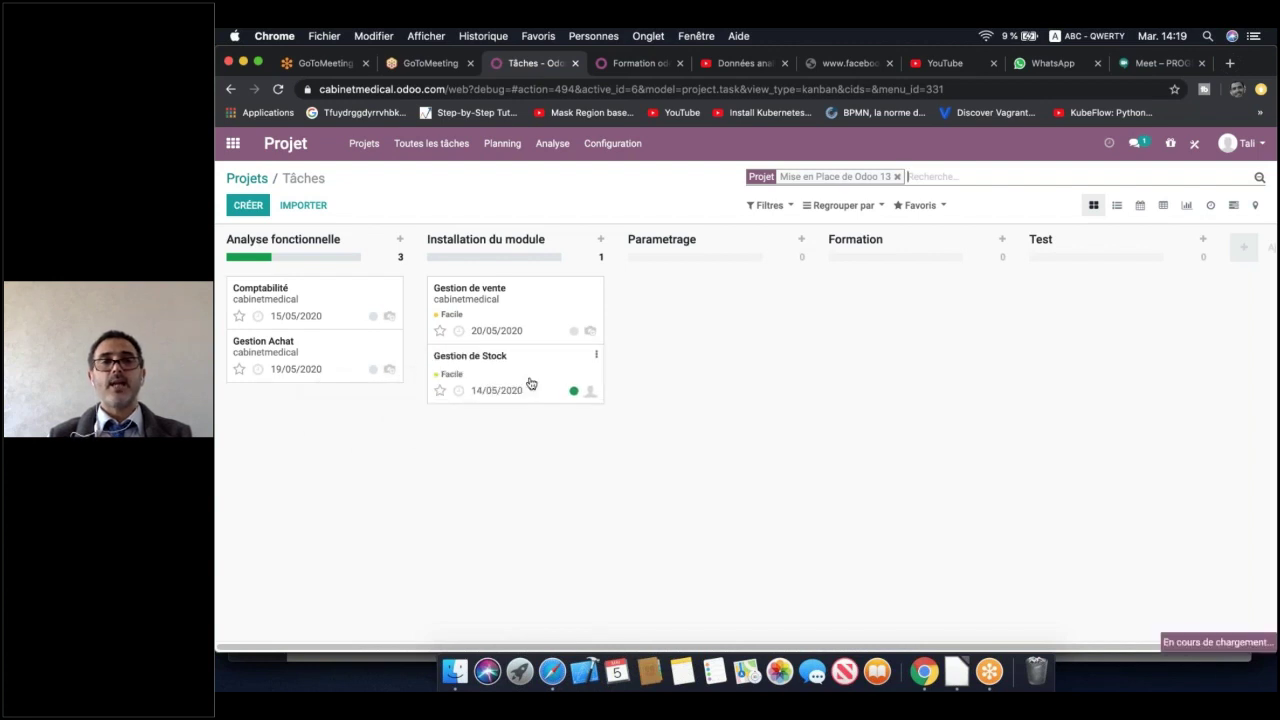
pyautogui.click(373, 316)
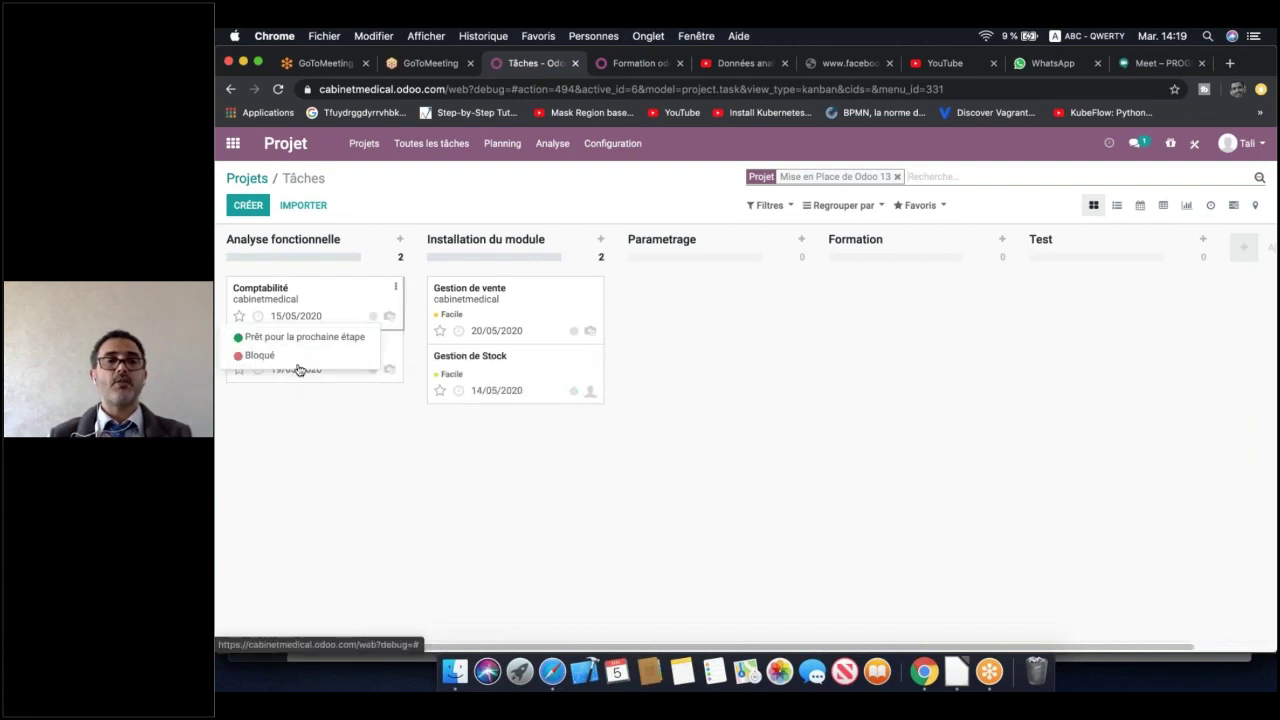
pyautogui.click(373, 316)
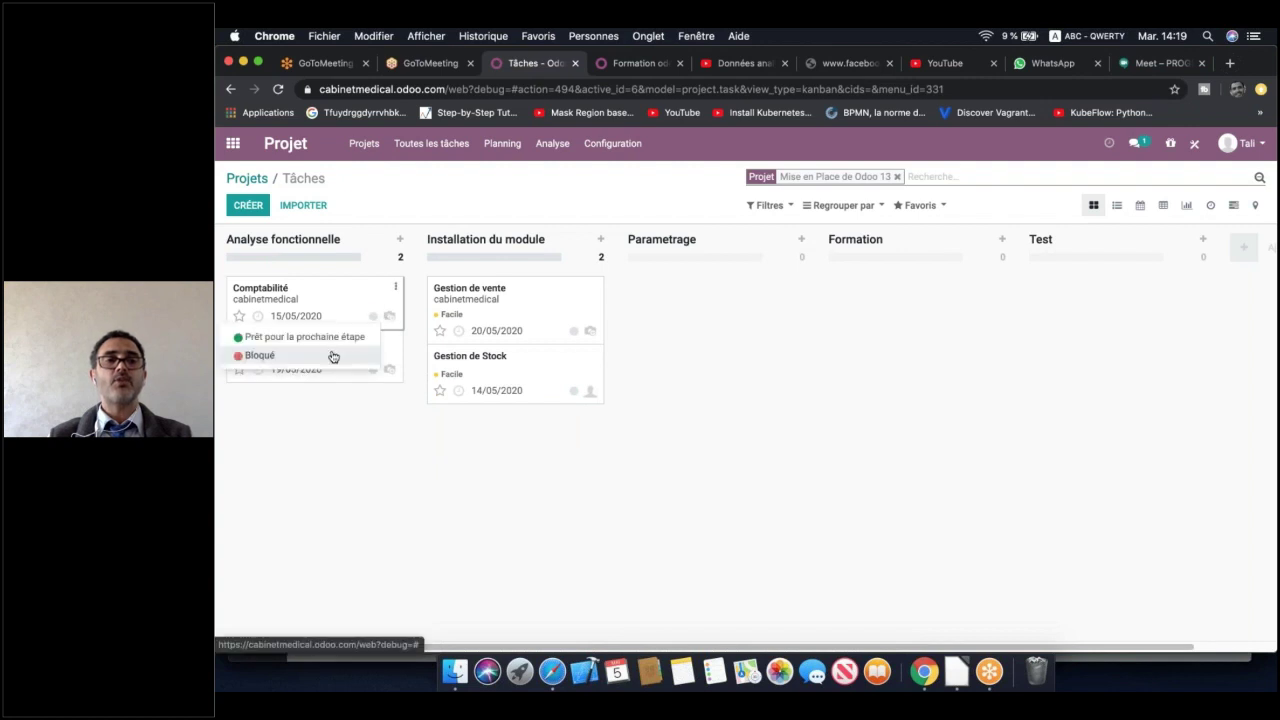
pyautogui.click(331, 354)
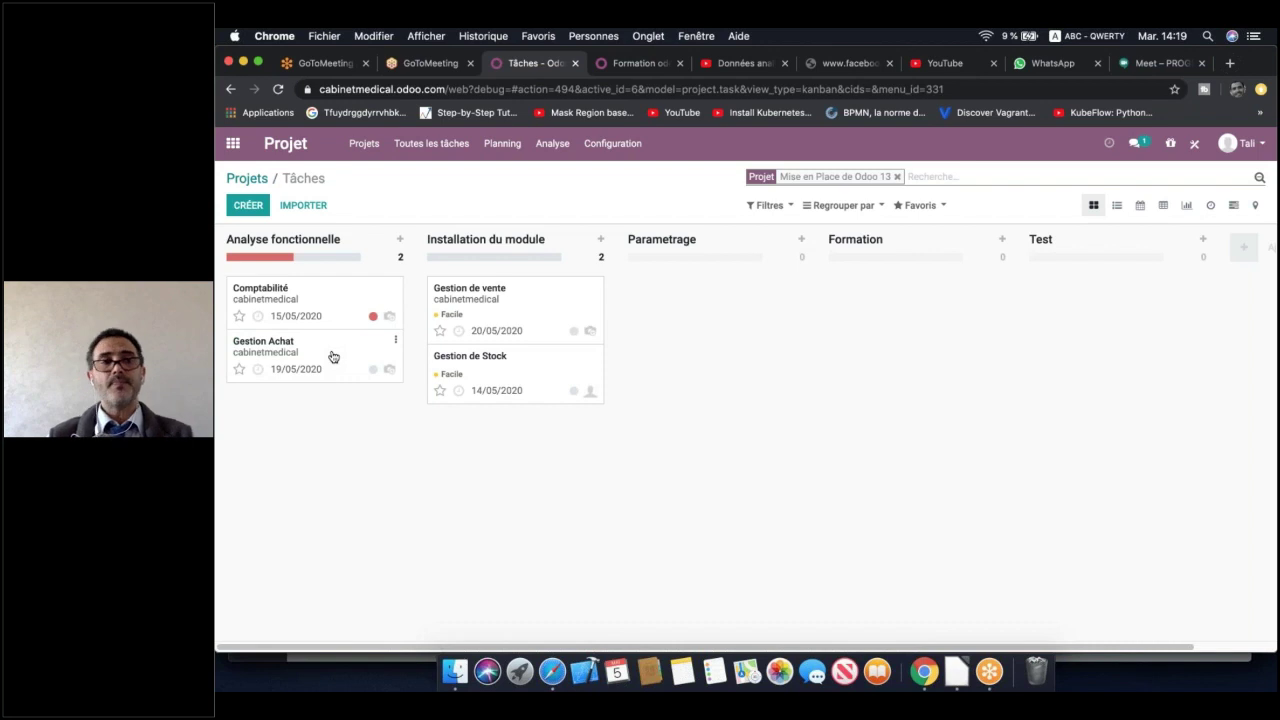
# Mark Gestion de vente ready for the next stage and move it into Parametrage
pyautogui.click(373, 372)
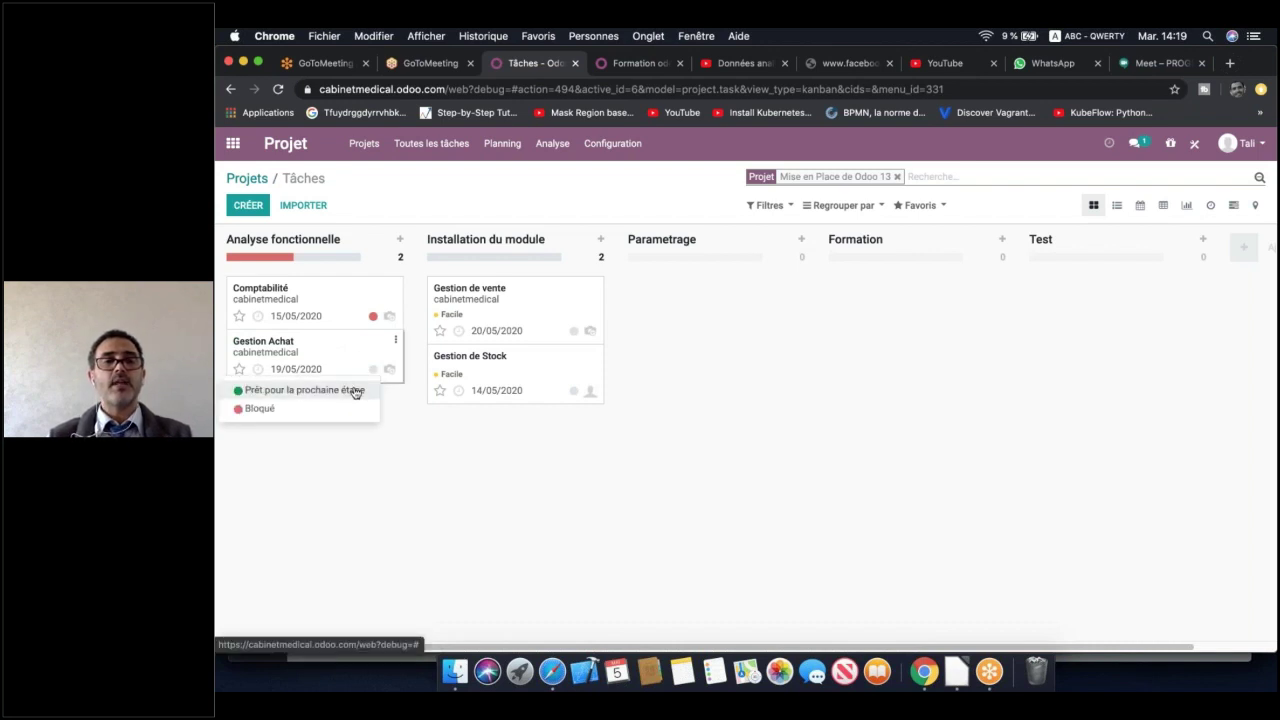
pyautogui.click(557, 423)
pyautogui.click(575, 334)
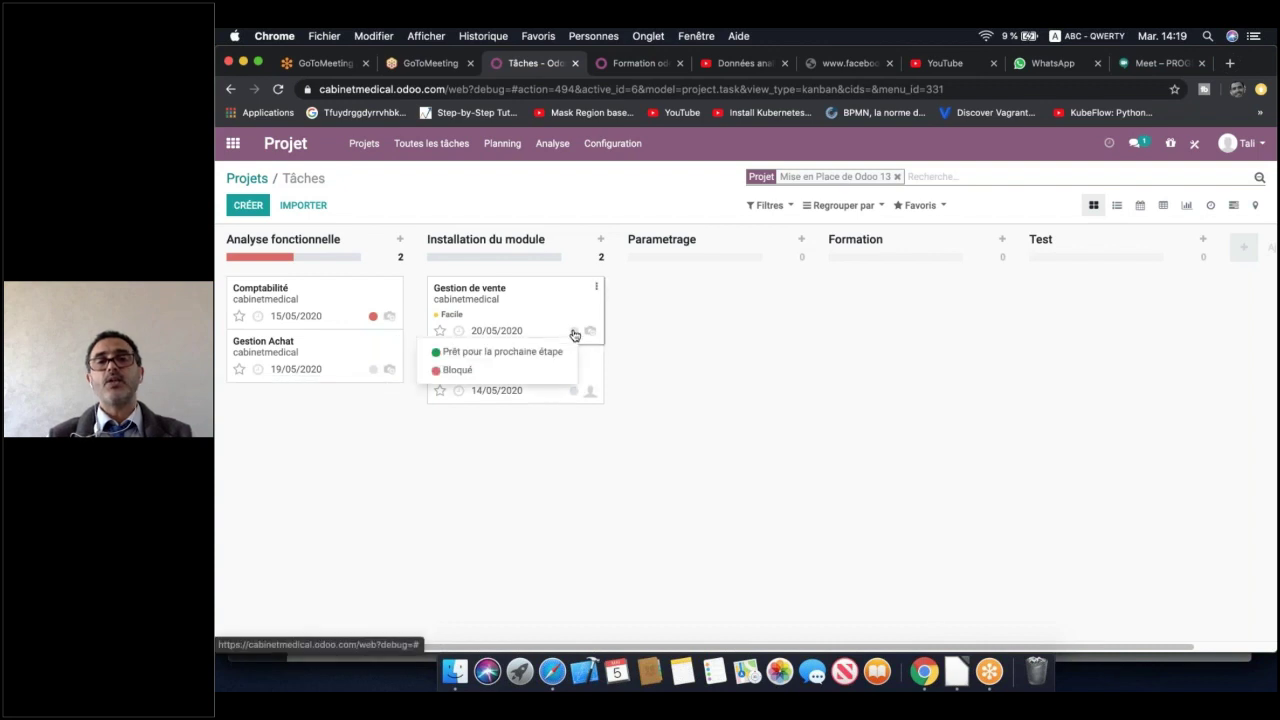
pyautogui.click(555, 352)
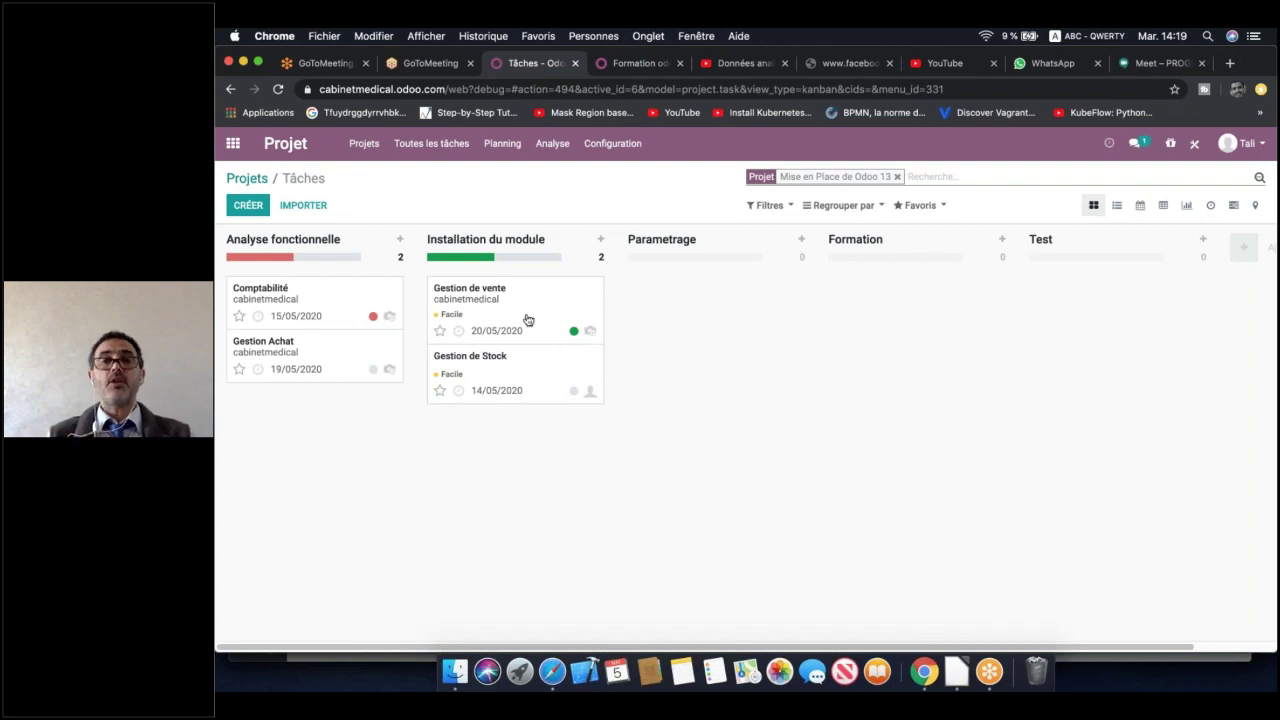
pyautogui.moveTo(527, 317); pyautogui.dragTo(708, 320)
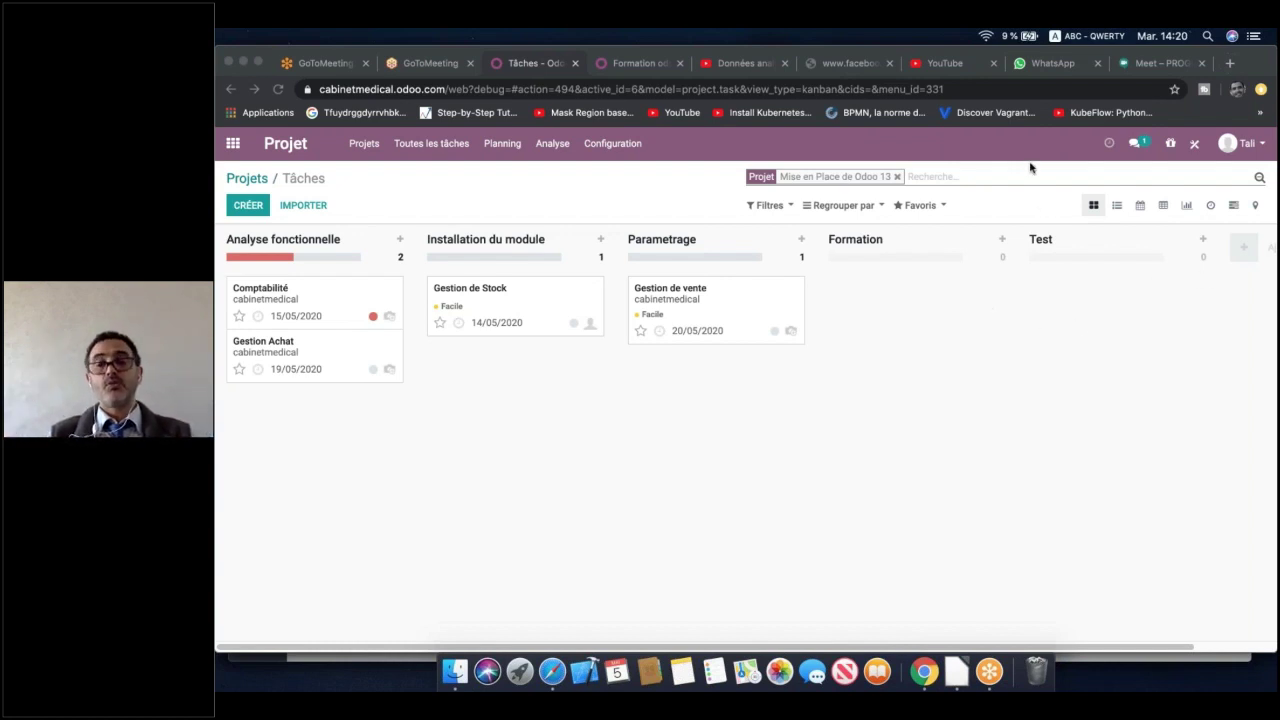
pyautogui.click(713, 456)
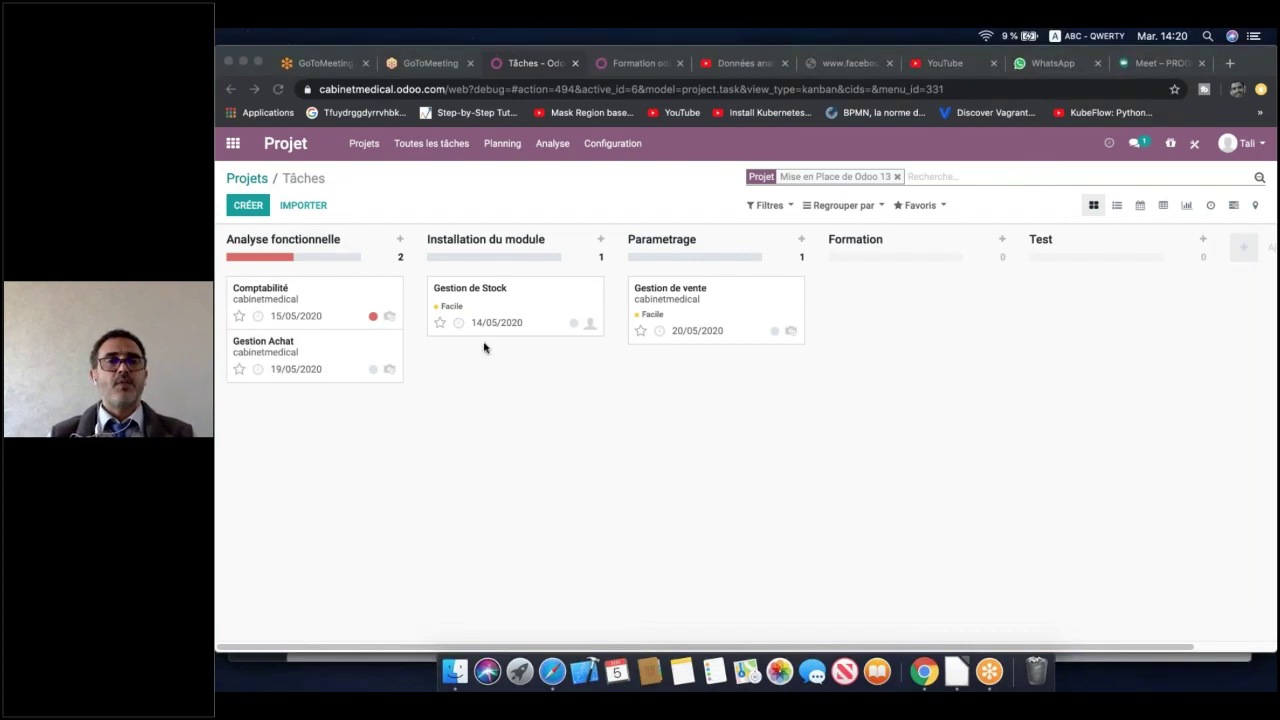
# Open the Gestion de Stock task, view its Feuilles de temps tab, and save it
pyautogui.click(545, 312)
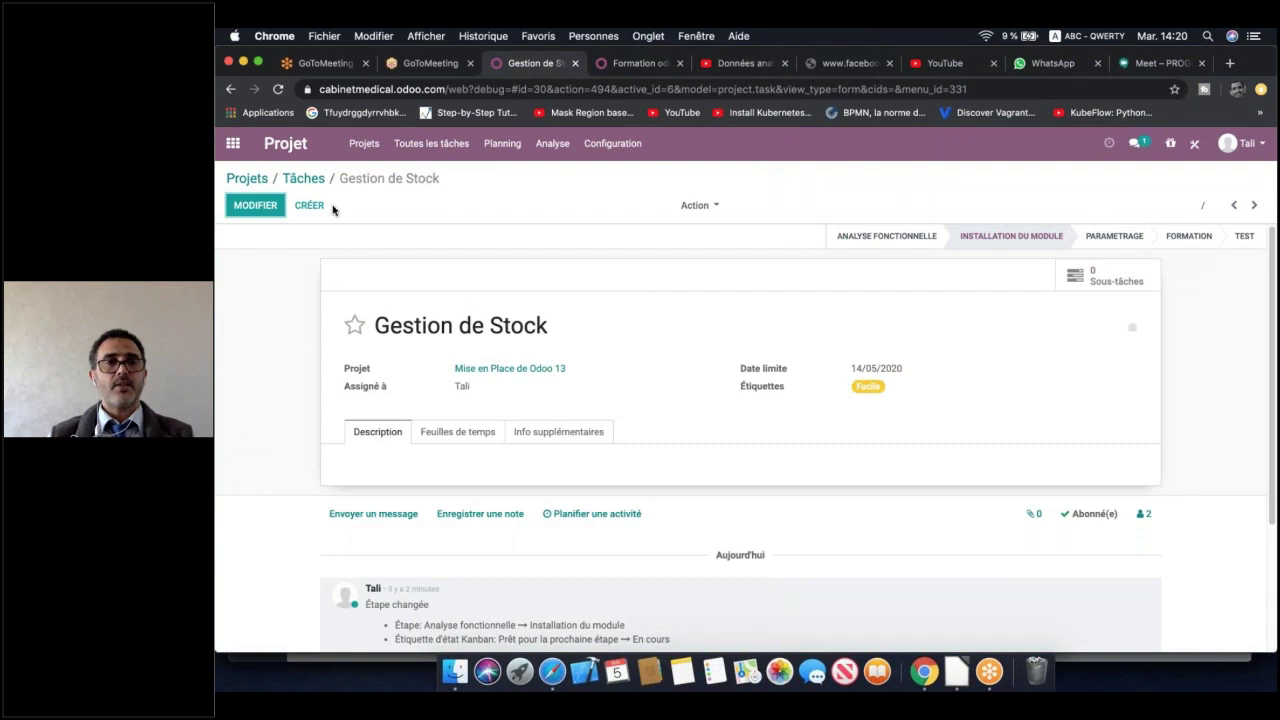
pyautogui.click(268, 212)
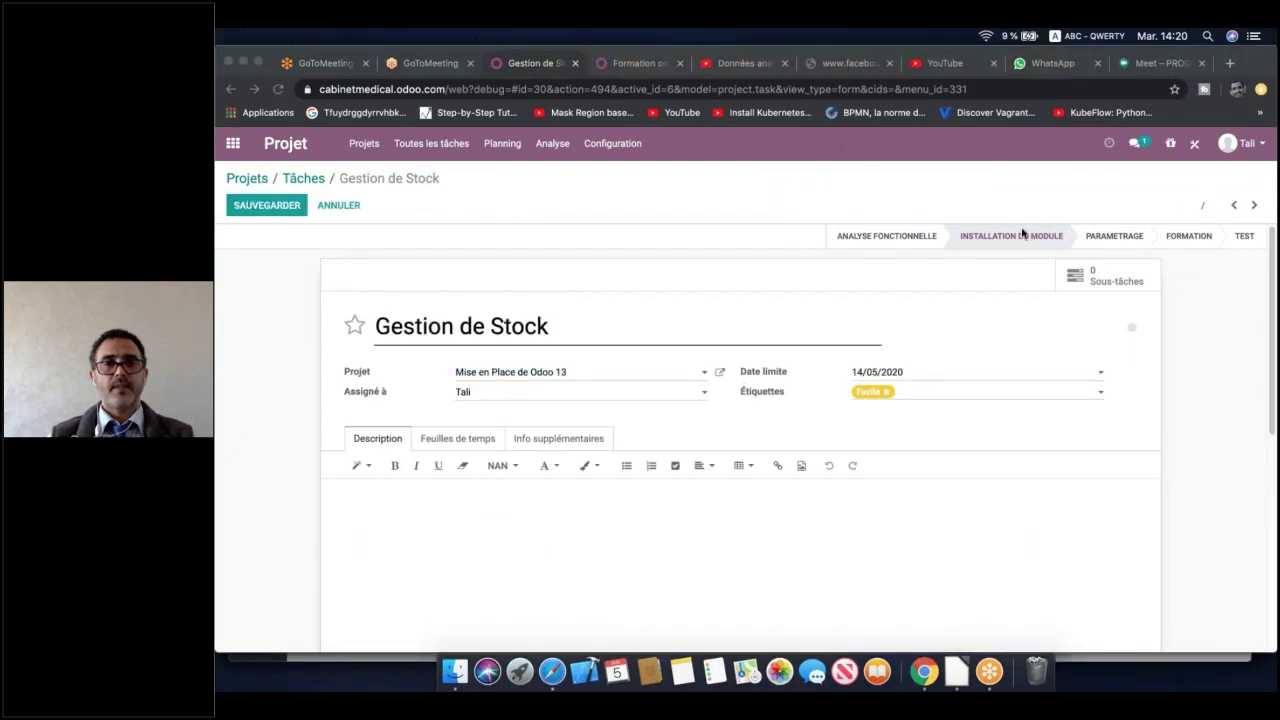
pyautogui.click(470, 441)
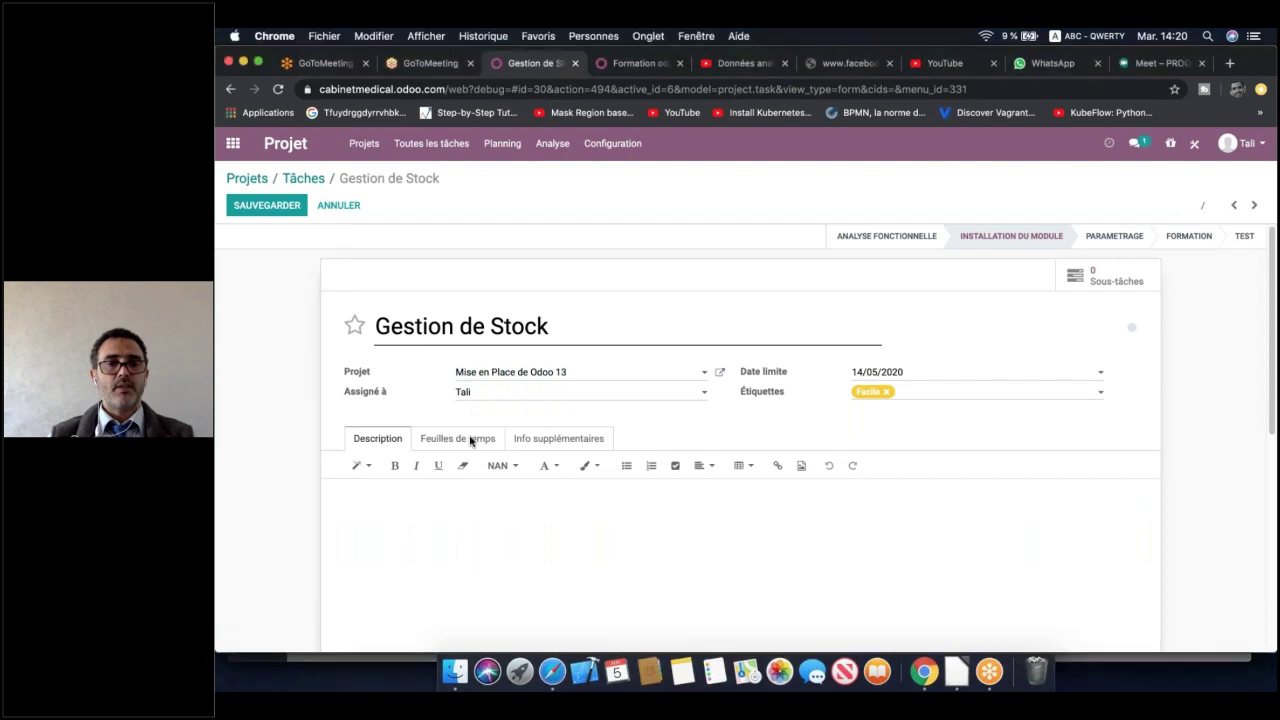
pyautogui.click(470, 441)
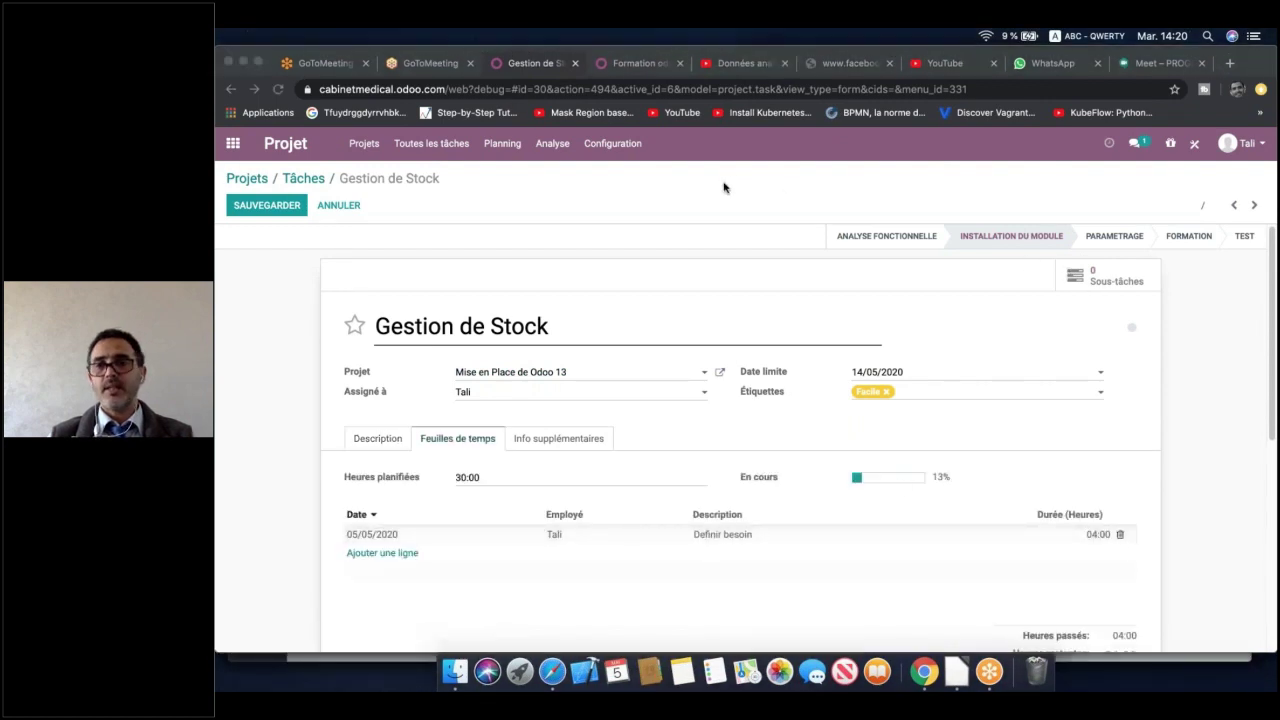
pyautogui.click(268, 205)
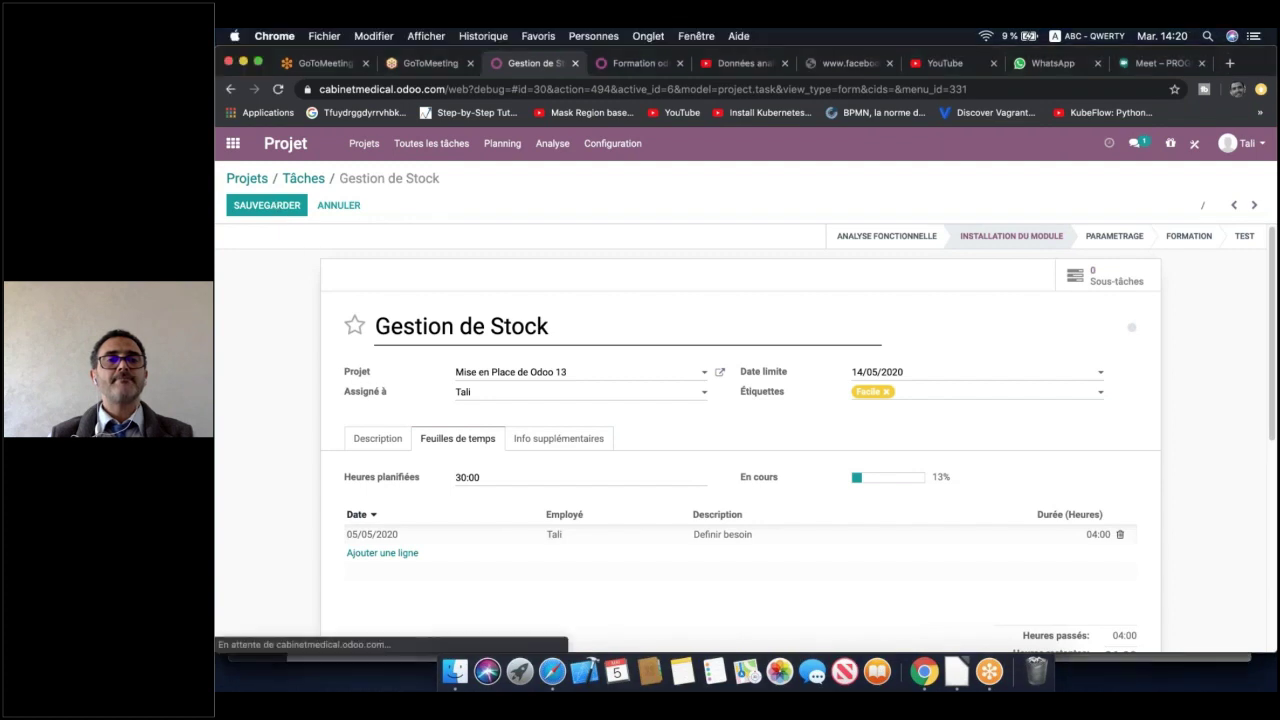
# Reopen Gestion de Stock from all tasks to check 30 planned and 4 spent hours, then return to the apps menu
pyautogui.click(456, 146)
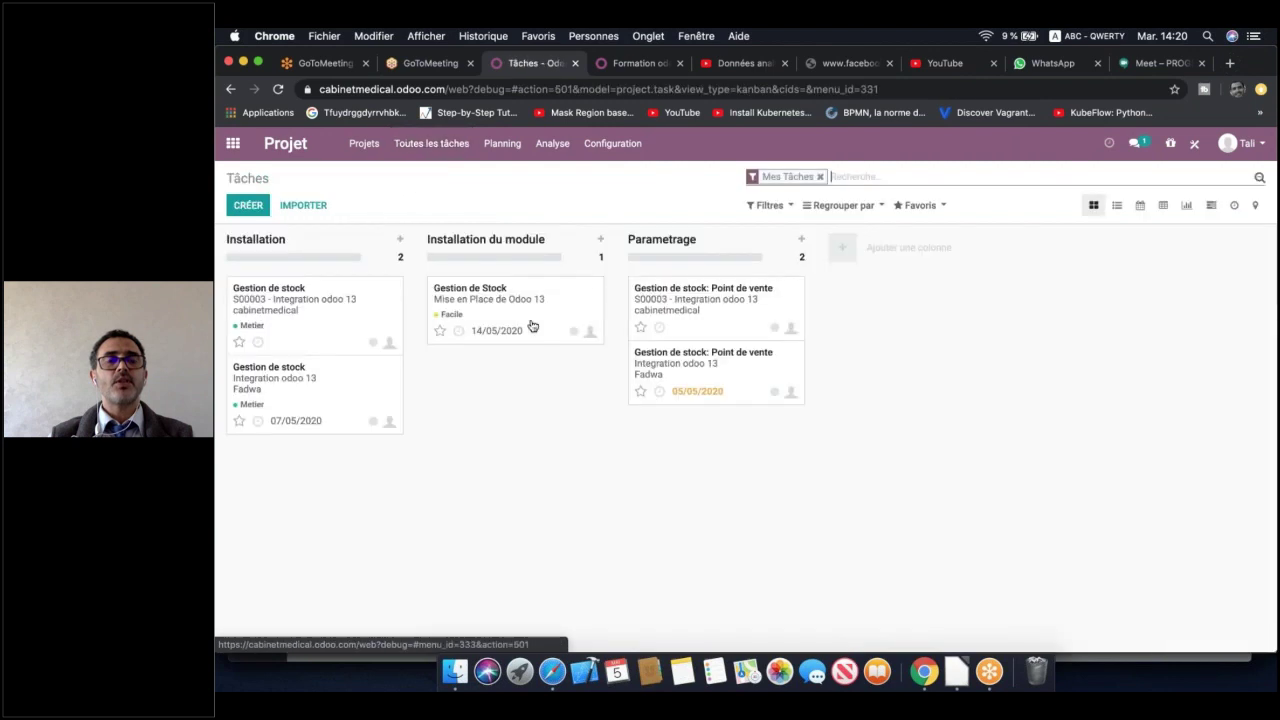
pyautogui.click(514, 309)
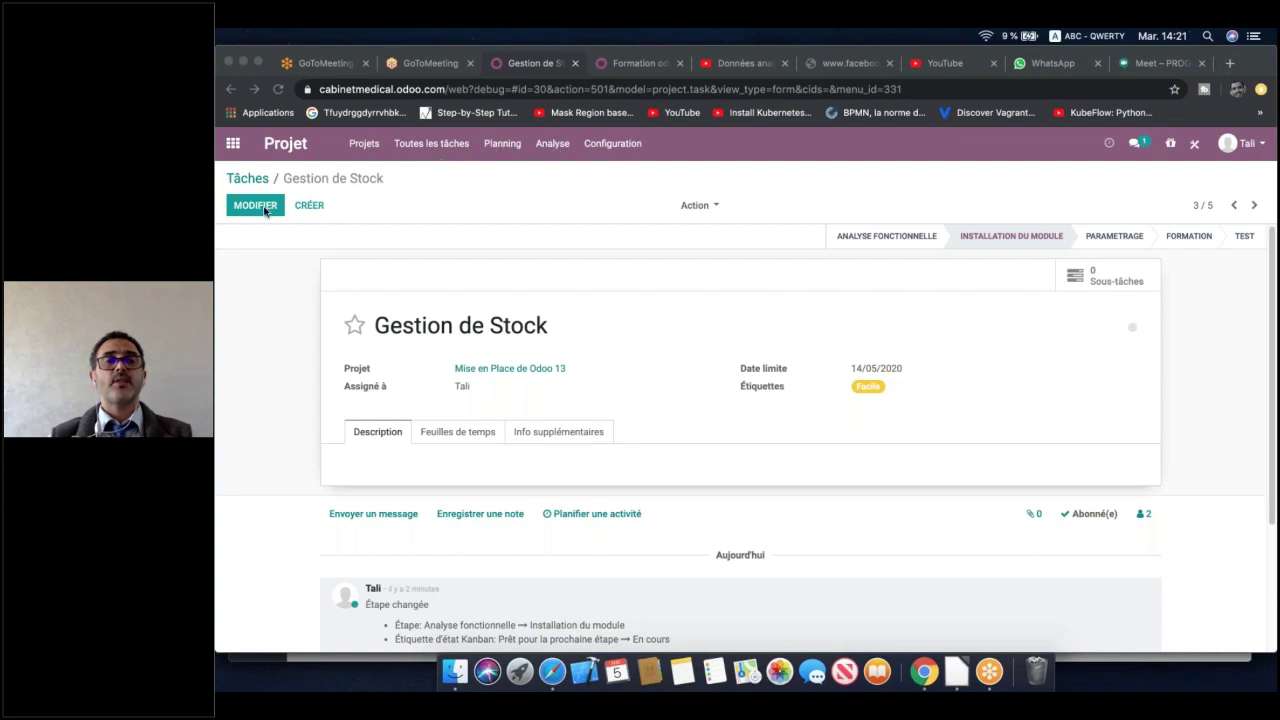
pyautogui.click(264, 210)
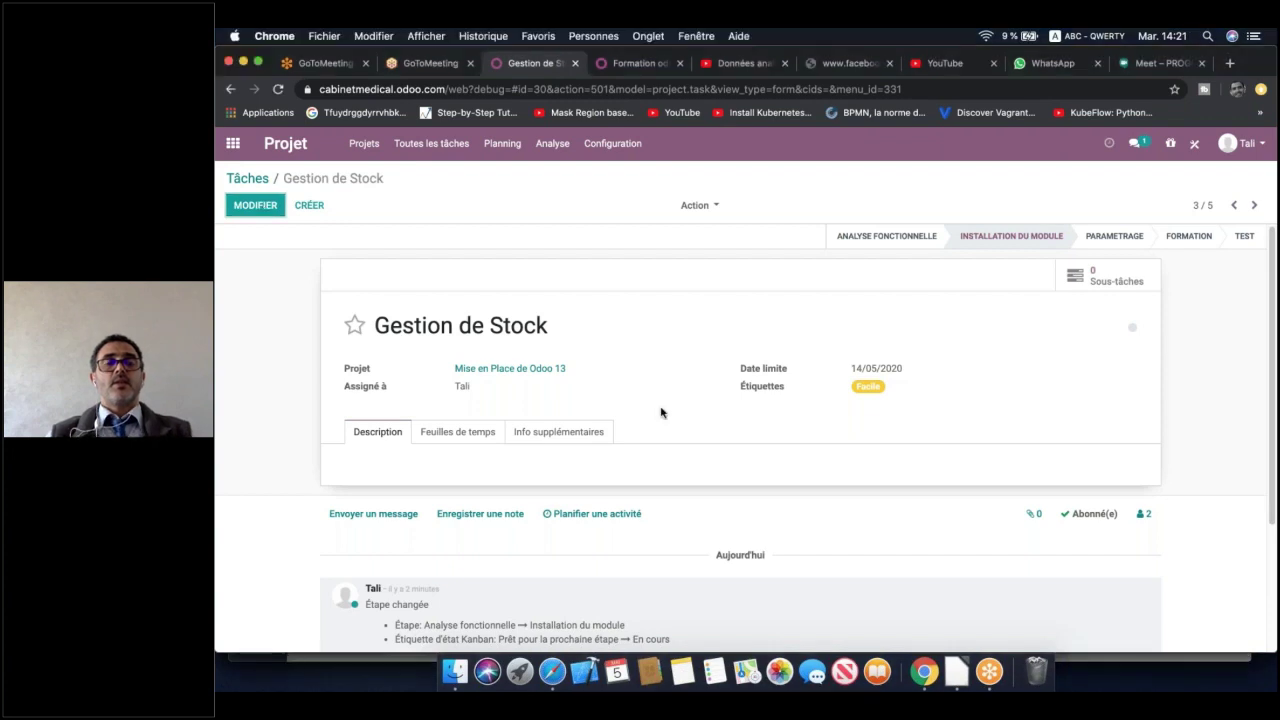
pyautogui.click(458, 430)
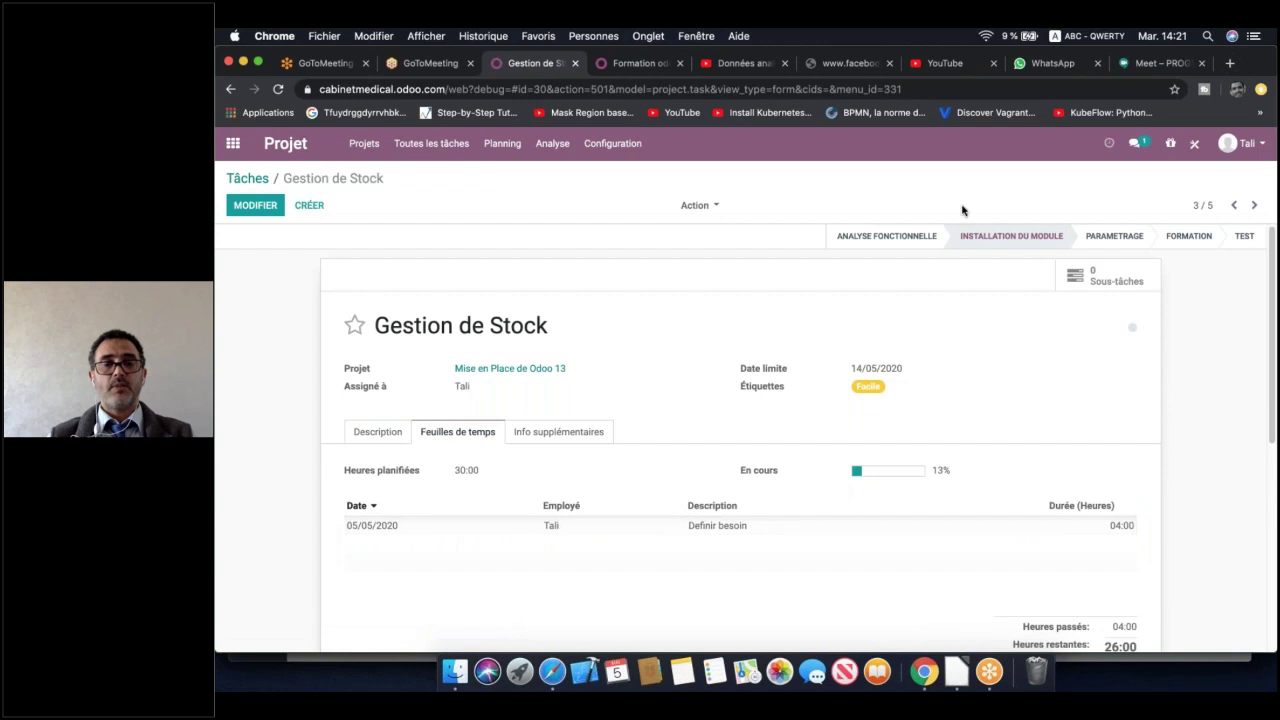
pyautogui.scroll(-5, 740, 440)
pyautogui.scroll(5, 899, 245)
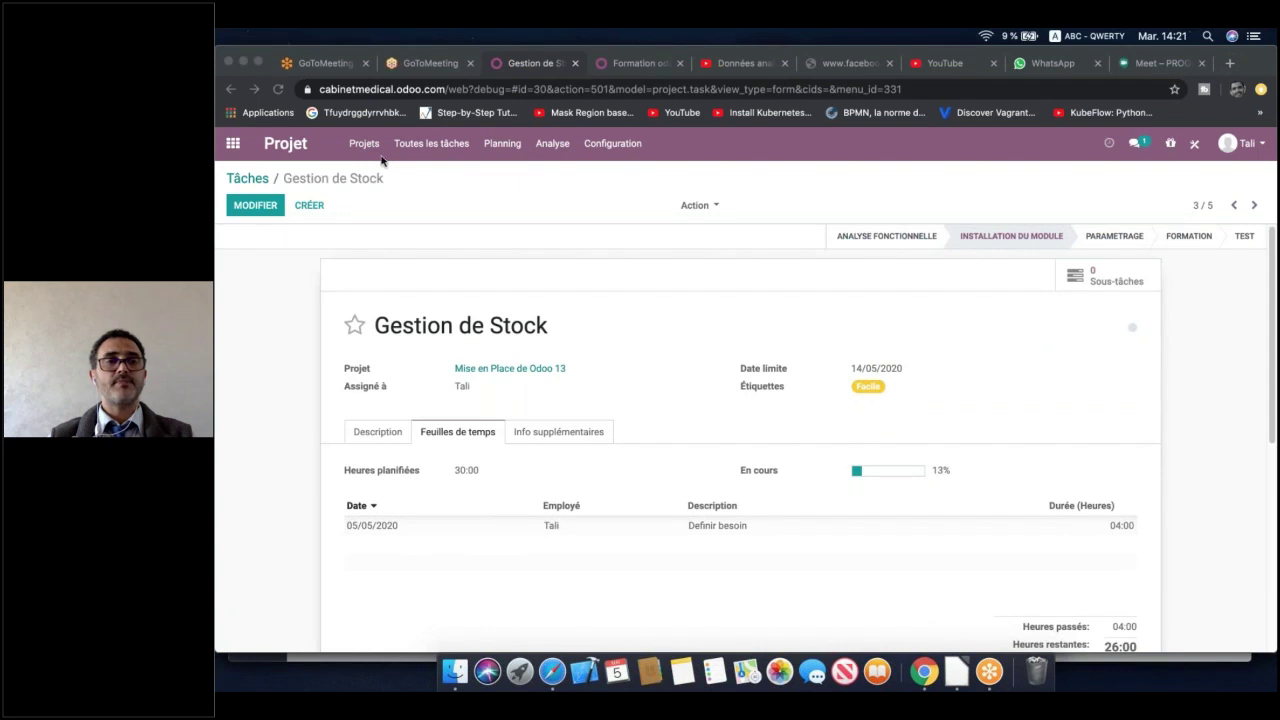
pyautogui.click(231, 145)
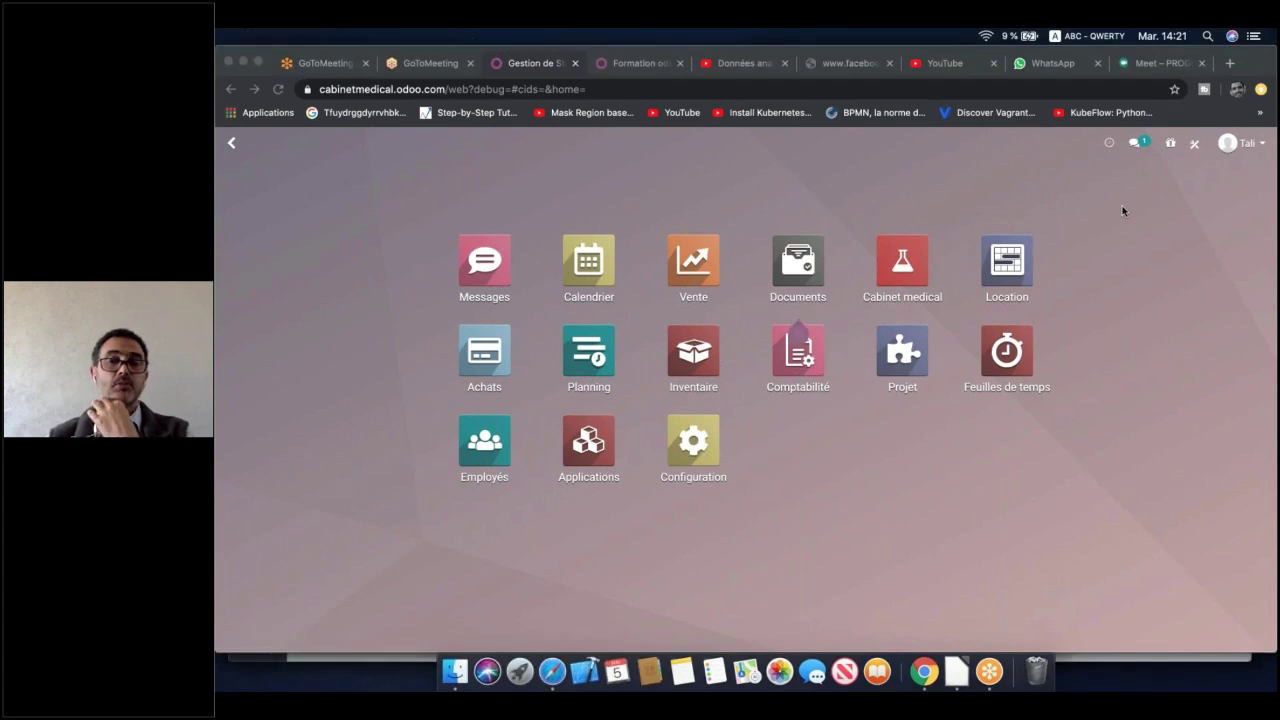
# Open the Mise en Place de Odoo 13 project settings from its card menu and save them
pyautogui.click(838, 488)
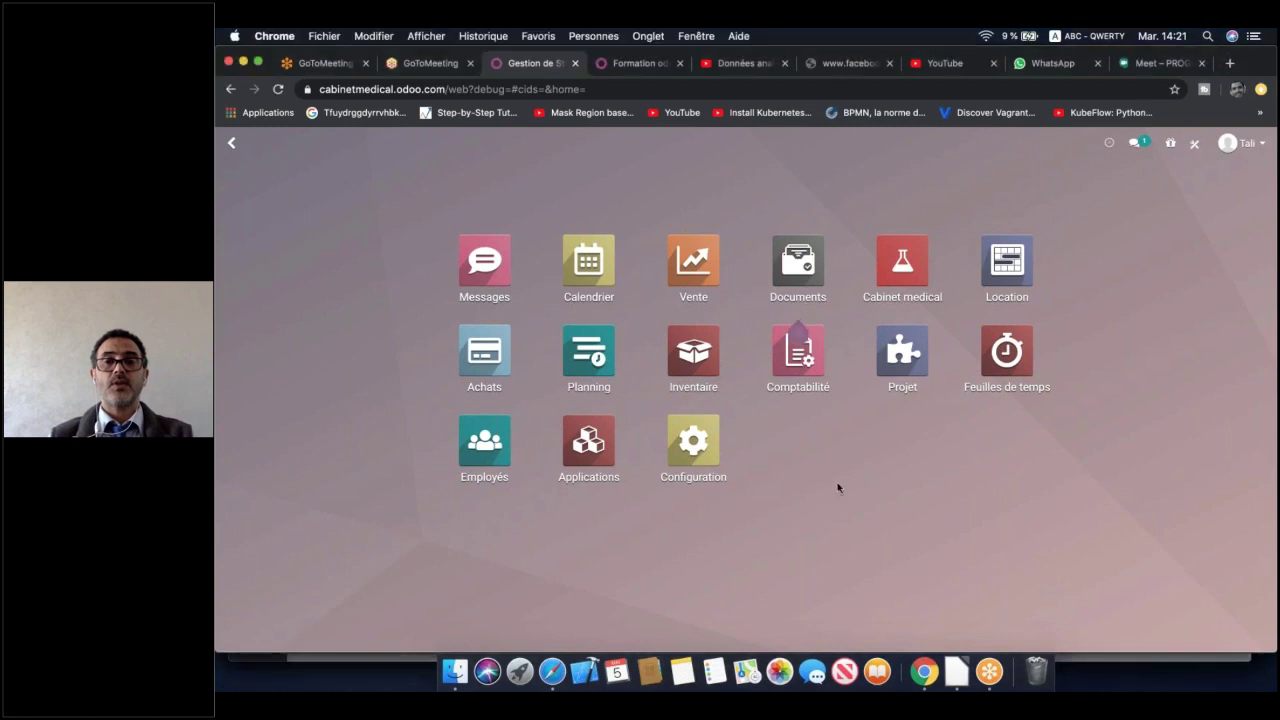
pyautogui.click(901, 364)
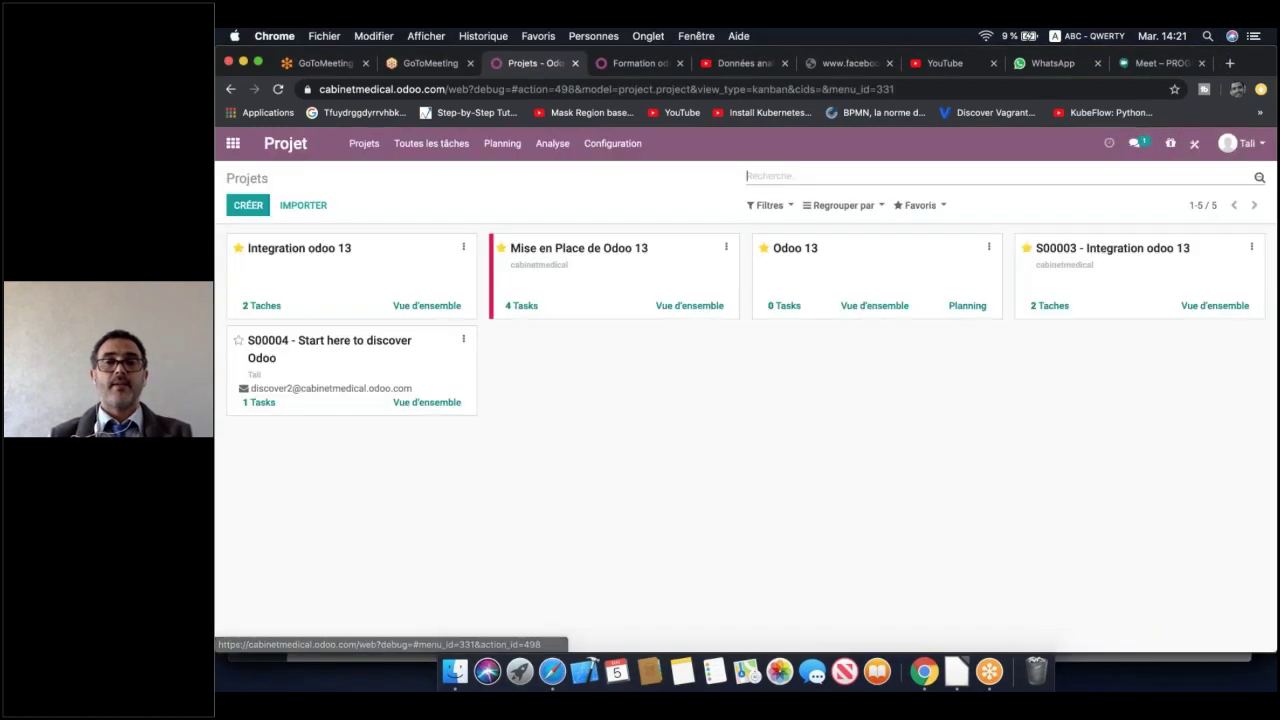
pyautogui.click(727, 250)
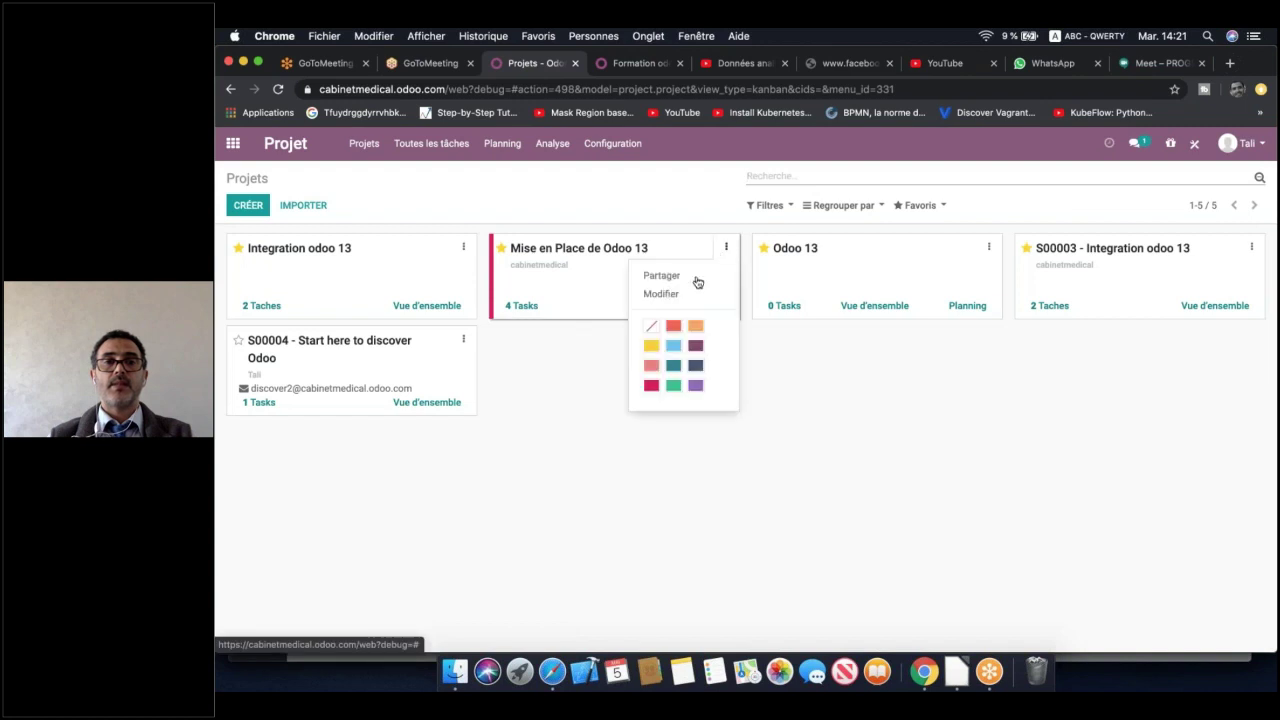
pyautogui.click(688, 297)
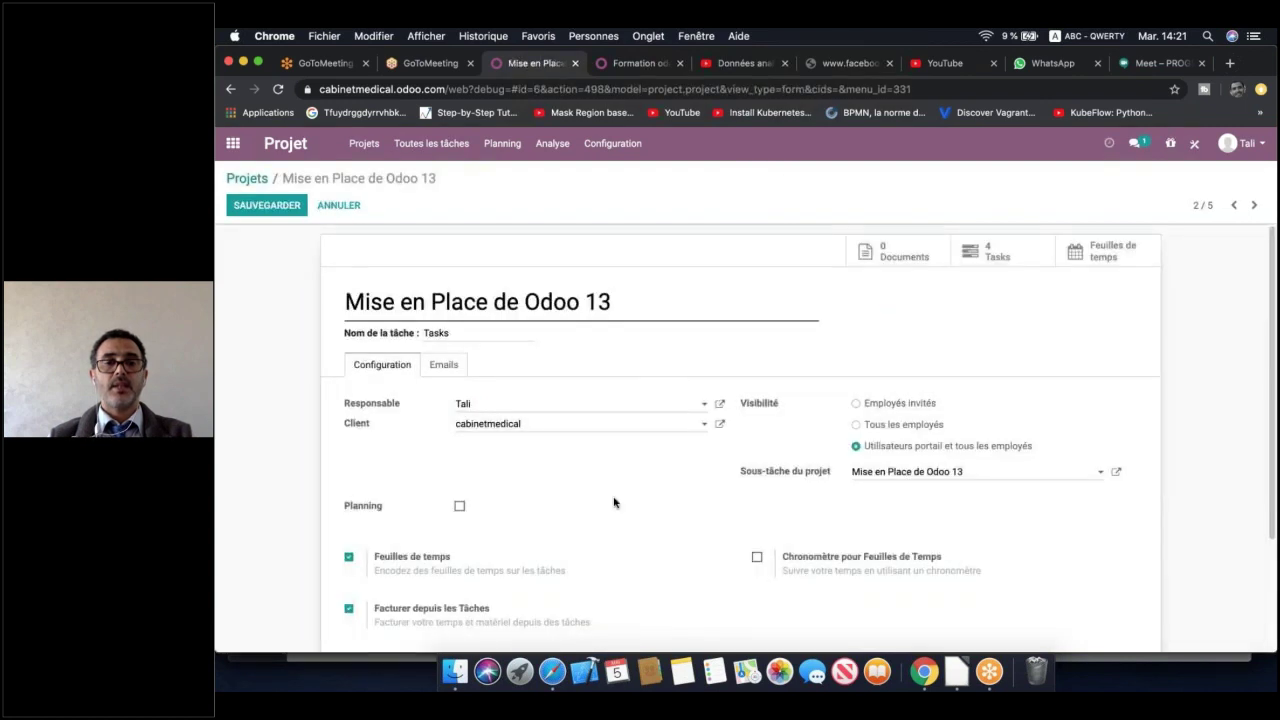
pyautogui.scroll(-3, 614, 502)
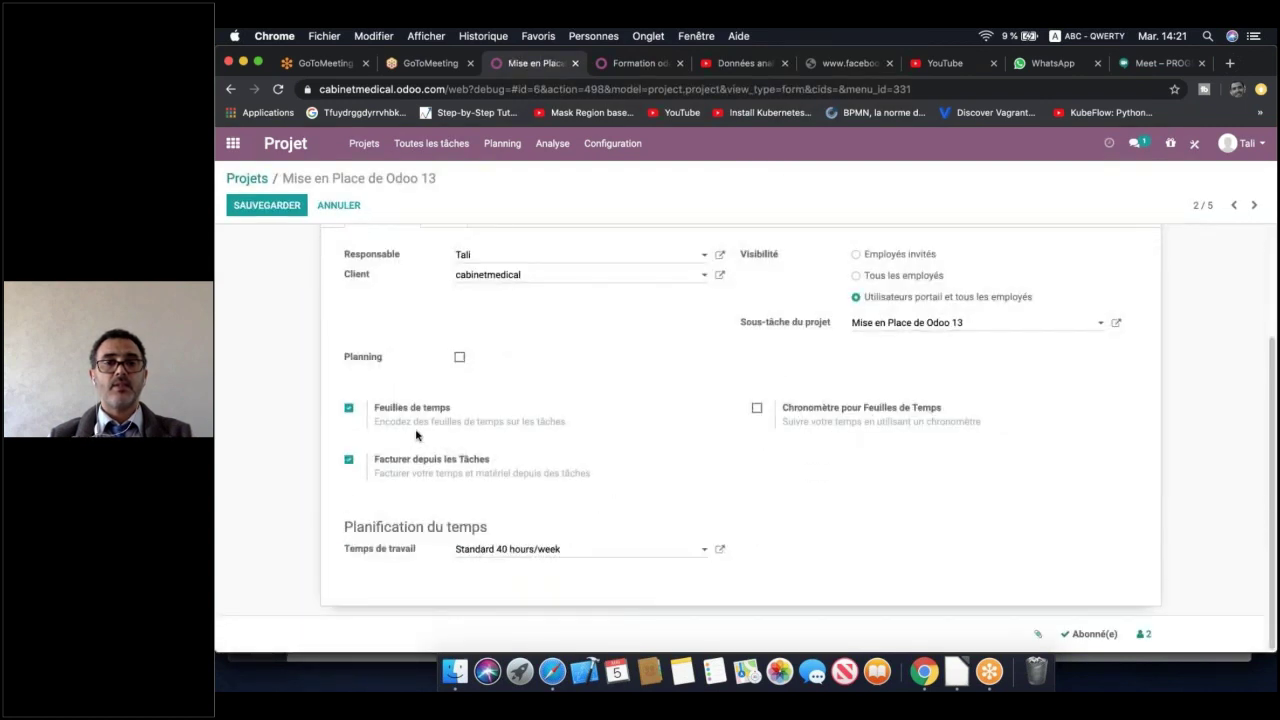
pyautogui.scroll(3, 757, 420)
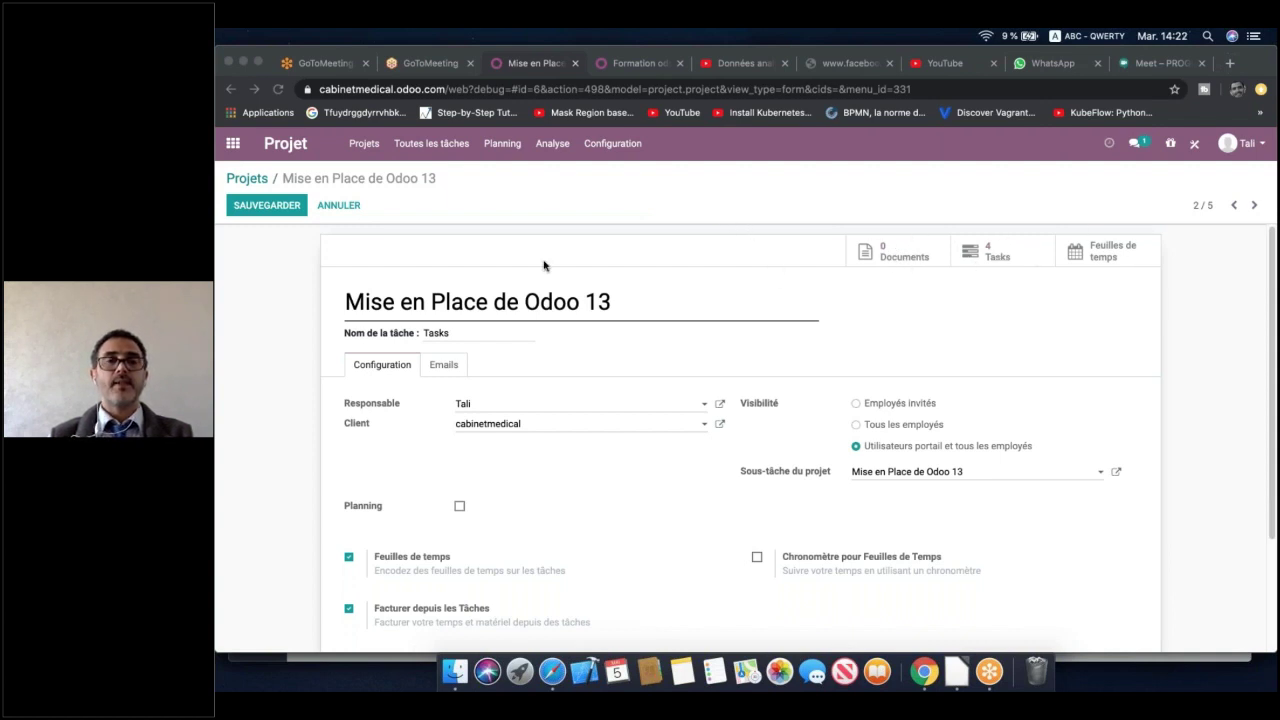
pyautogui.click(297, 208)
pyautogui.click(297, 208)
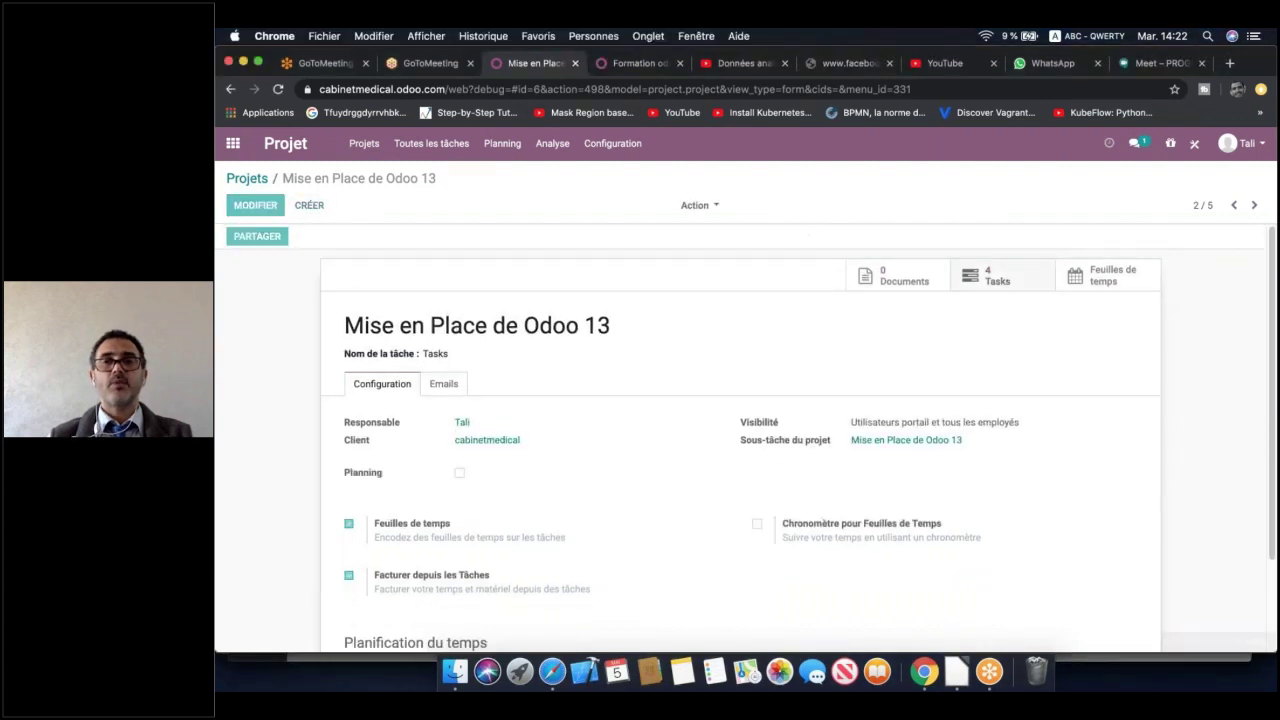
# Open the project's task board and the Gestion de vente task card
pyautogui.click(997, 275)
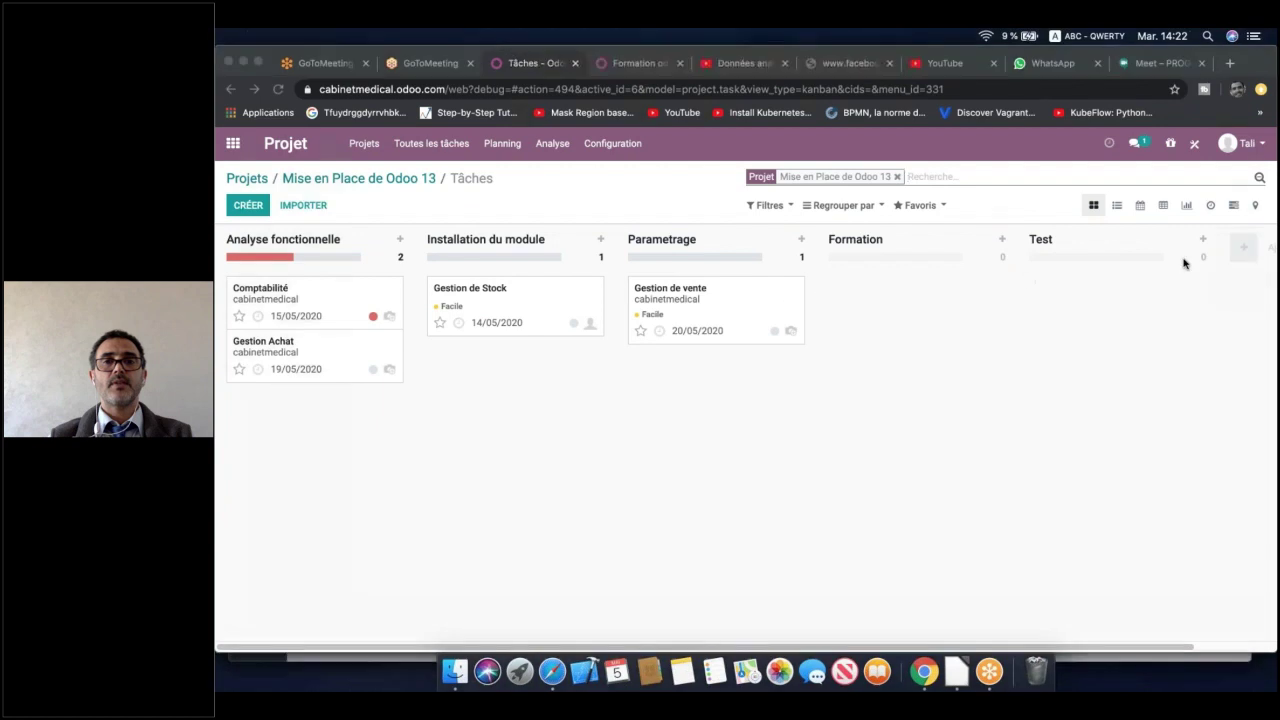
pyautogui.click(655, 311)
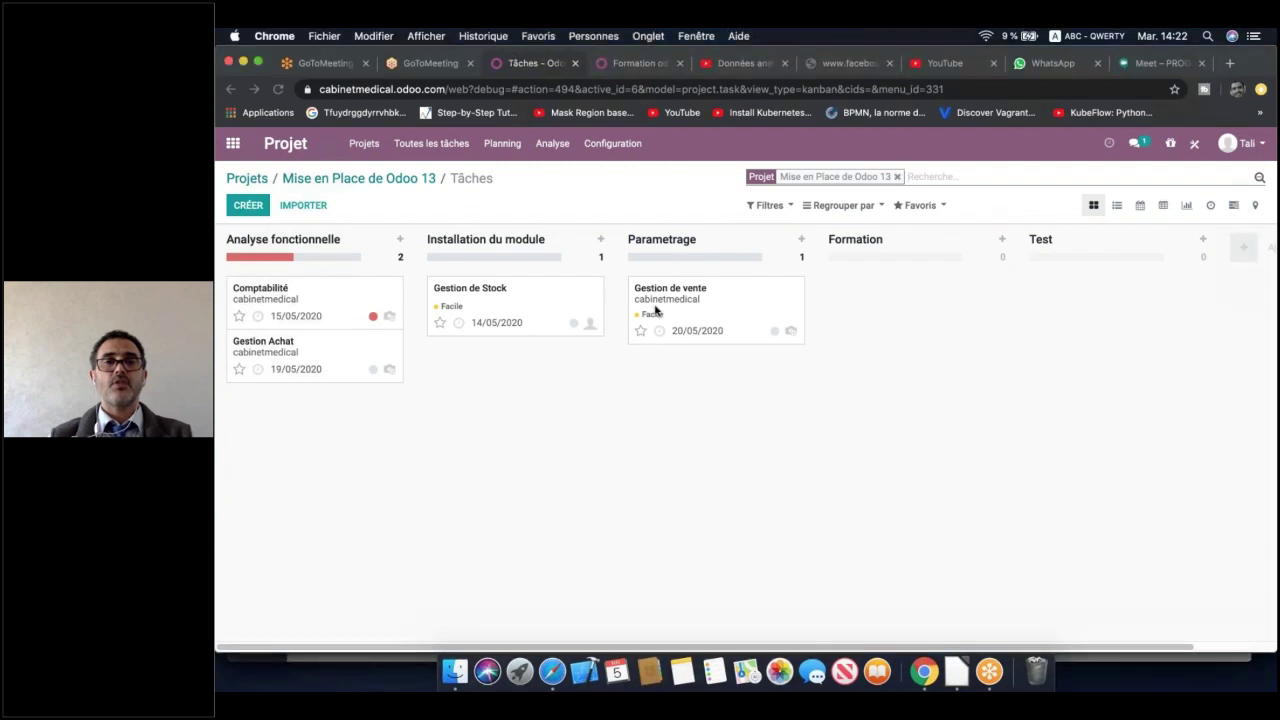
pyautogui.click(708, 306)
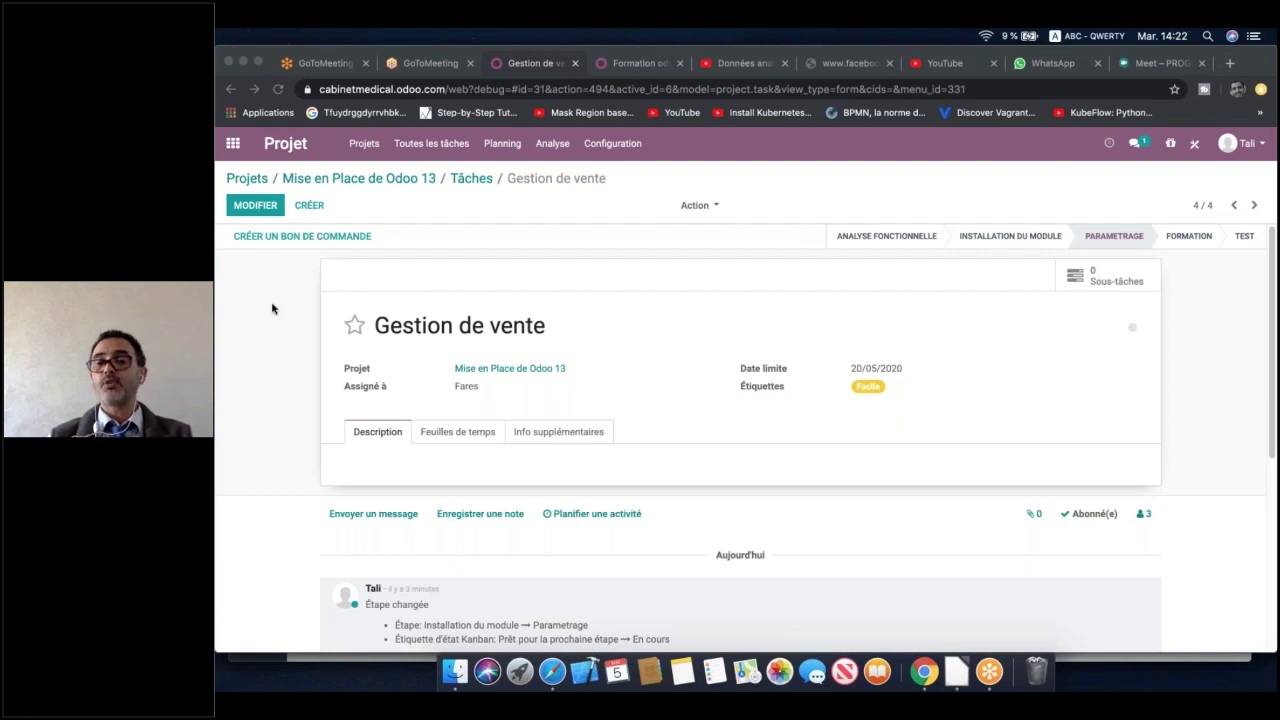
# Open the 'Créer un bon de commande' dialog for Gestion de vente with client cabinetmedical
pyautogui.click(304, 259)
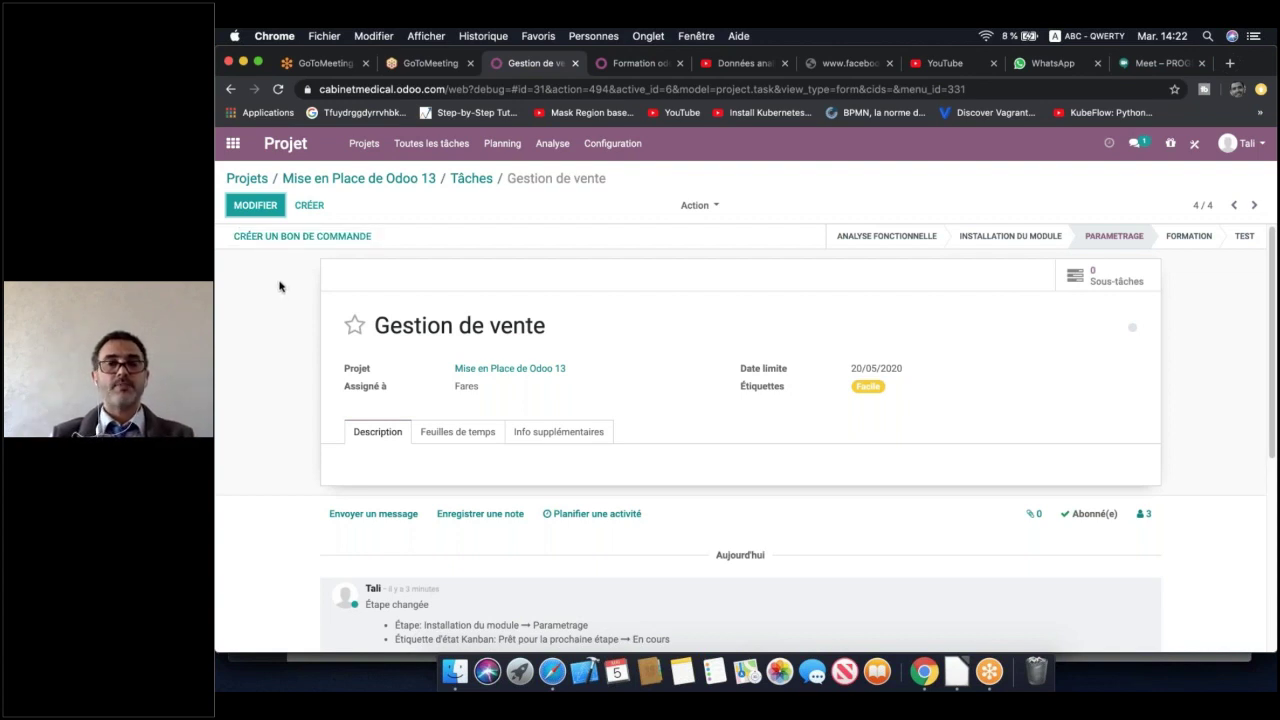
pyautogui.click(288, 237)
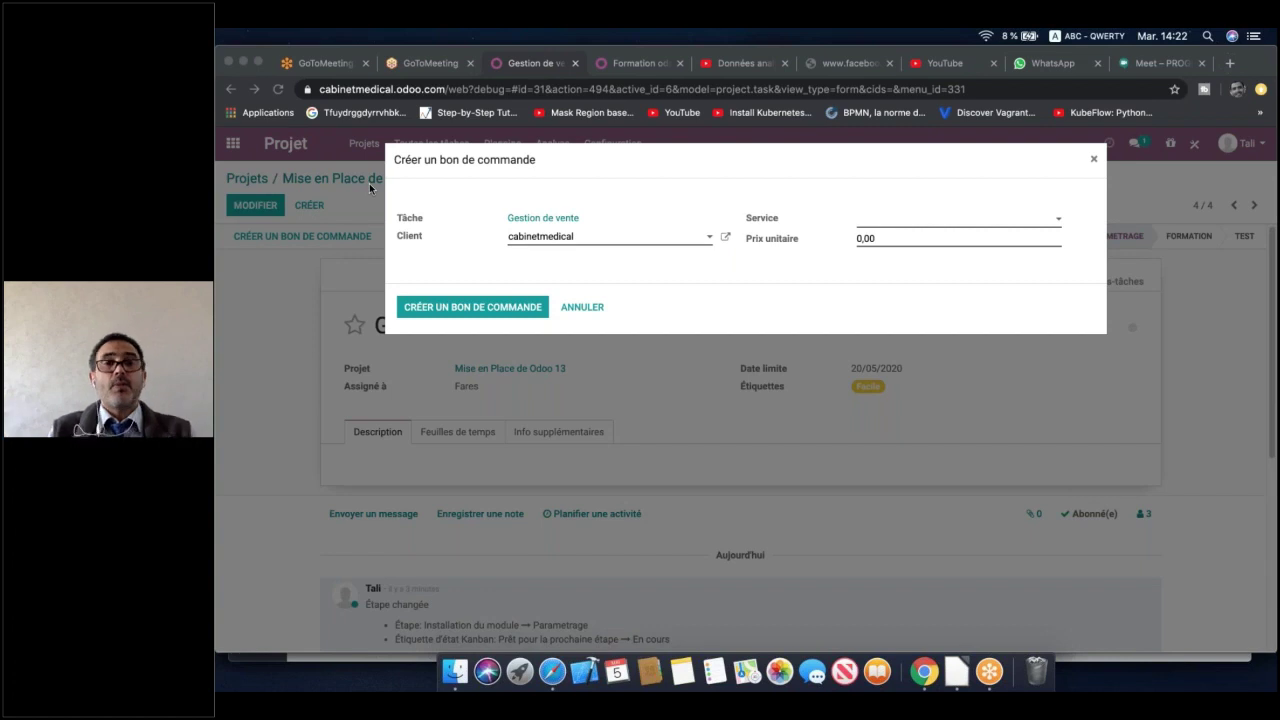
# Browse the available services in the Service dropdown, then cancel the sales order dialog
pyautogui.click(941, 222)
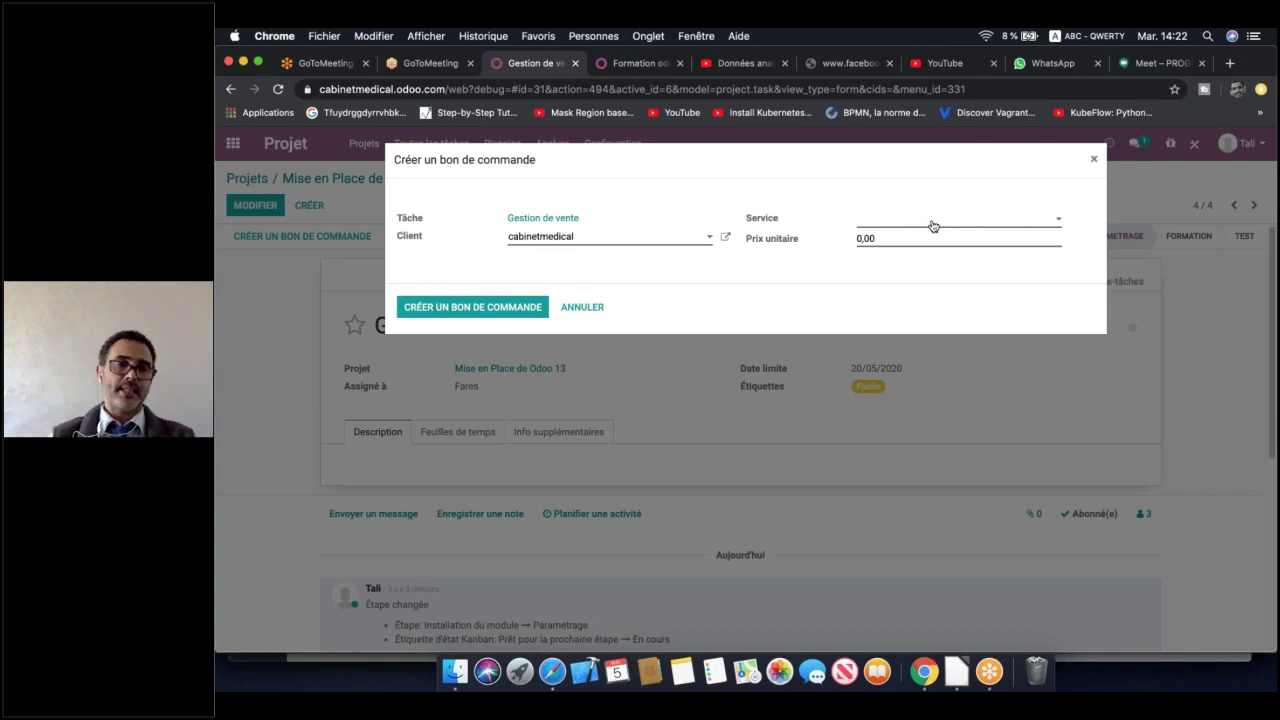
pyautogui.click(1185, 196)
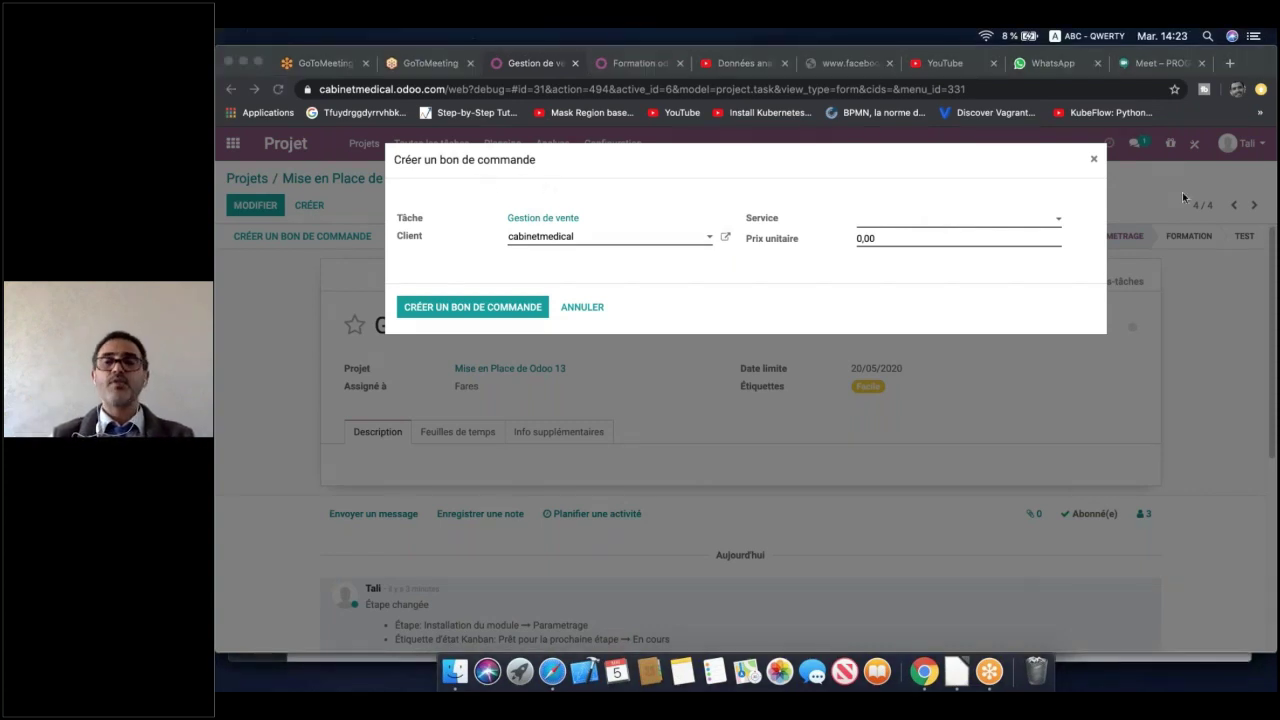
pyautogui.click(1016, 220)
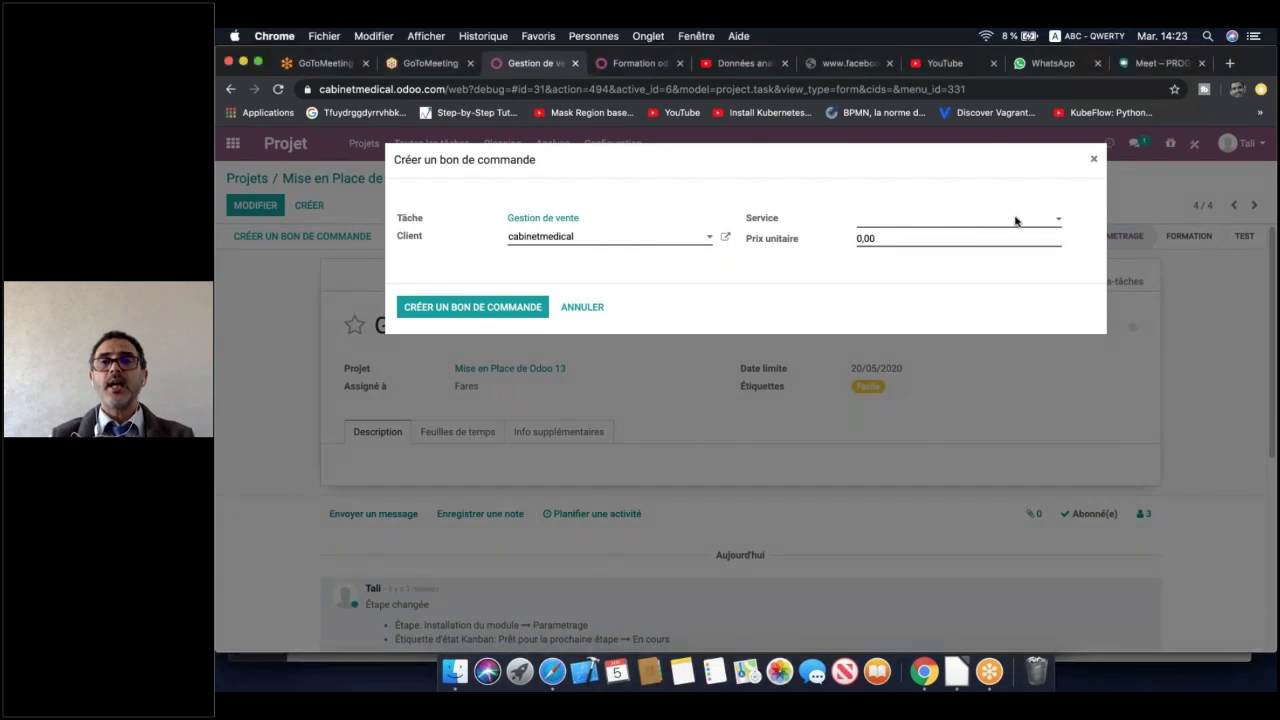
pyautogui.click(986, 232)
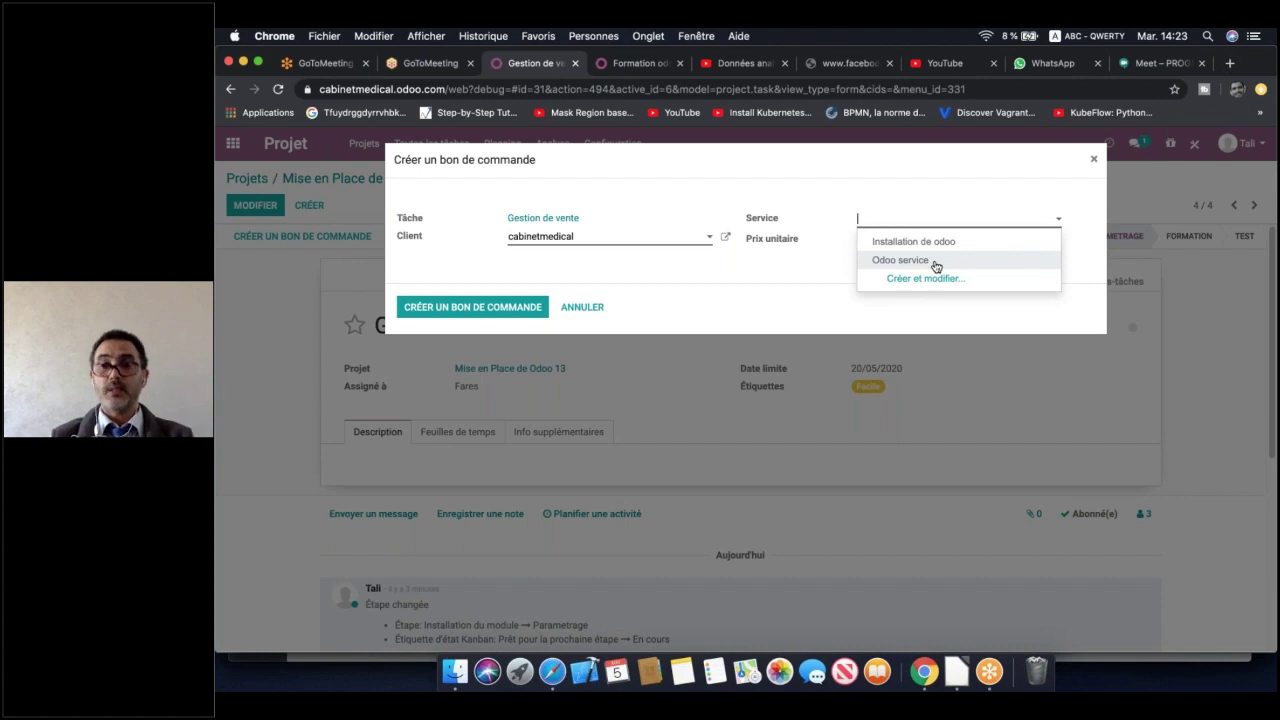
pyautogui.click(580, 307)
pyautogui.click(580, 307)
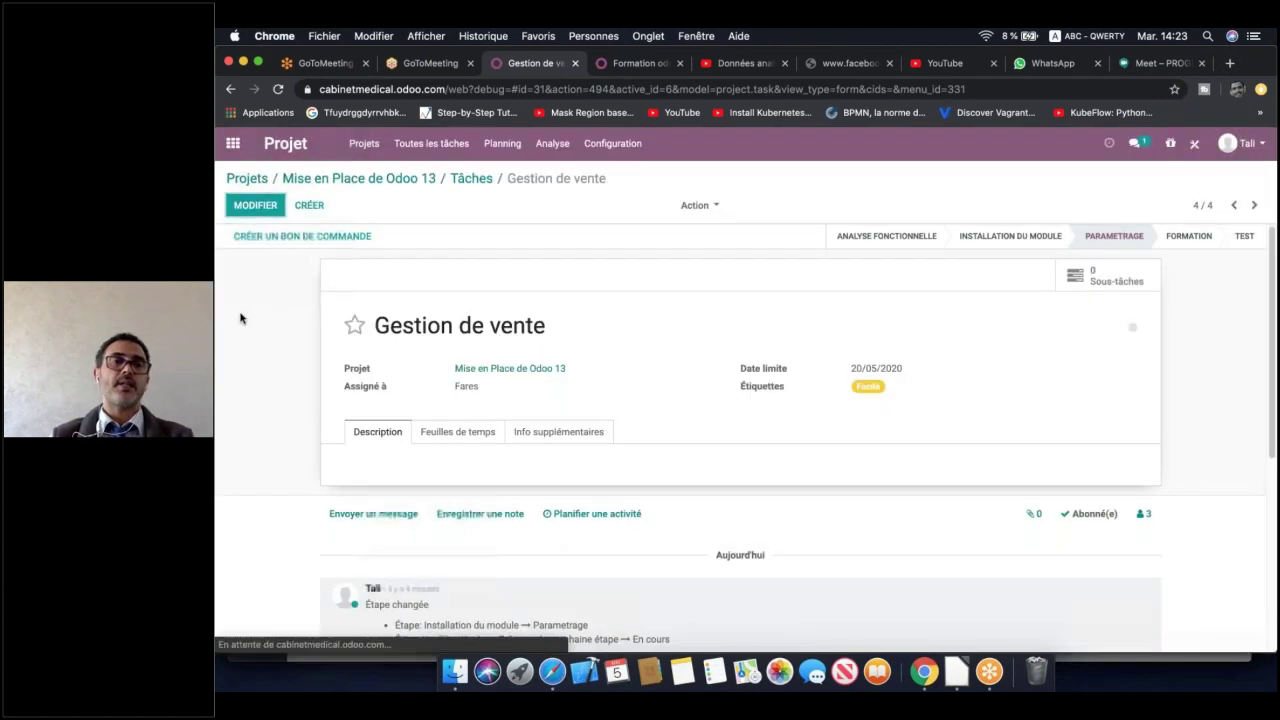
# Go to the Vente app and open the Articles product list
pyautogui.click(232, 143)
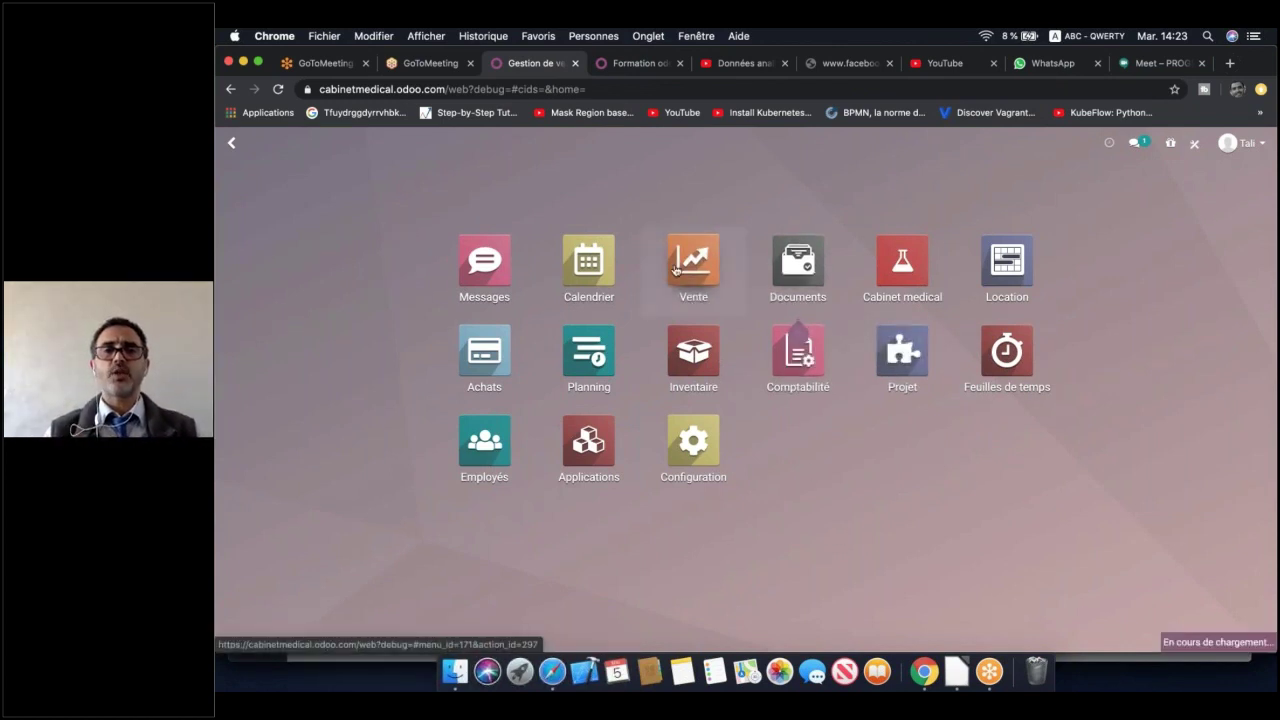
pyautogui.click(676, 268)
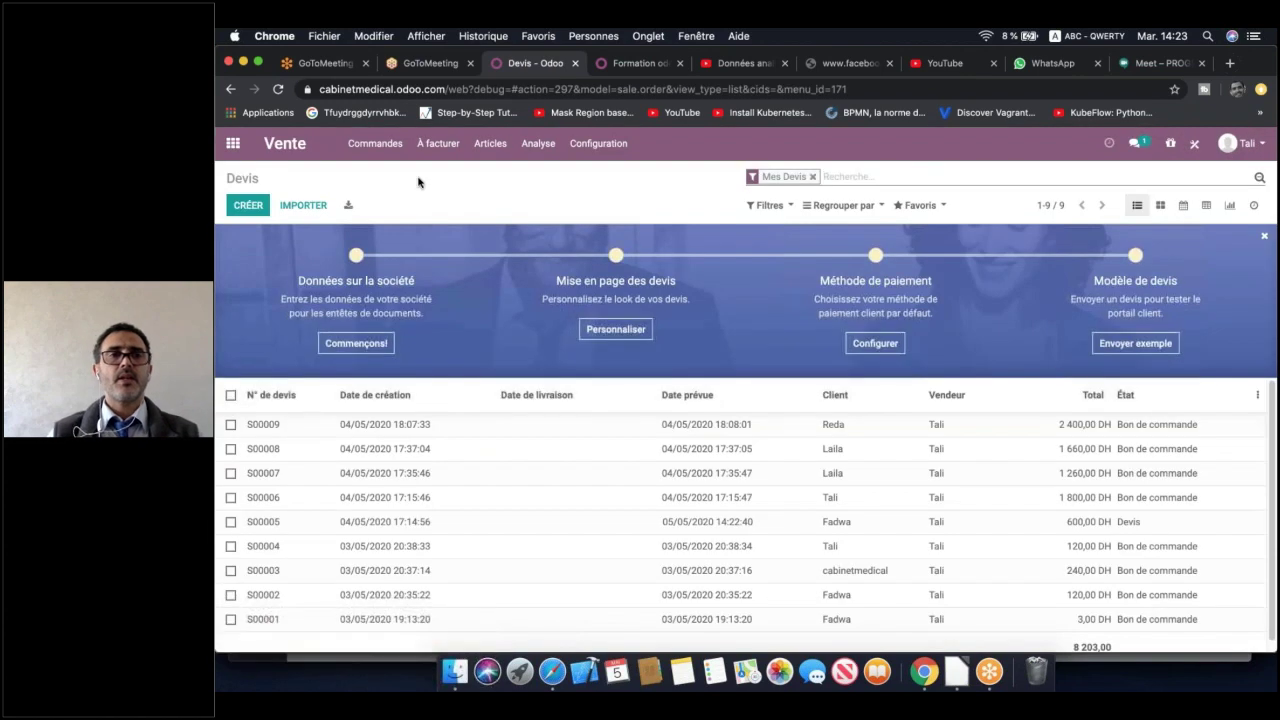
pyautogui.click(490, 143)
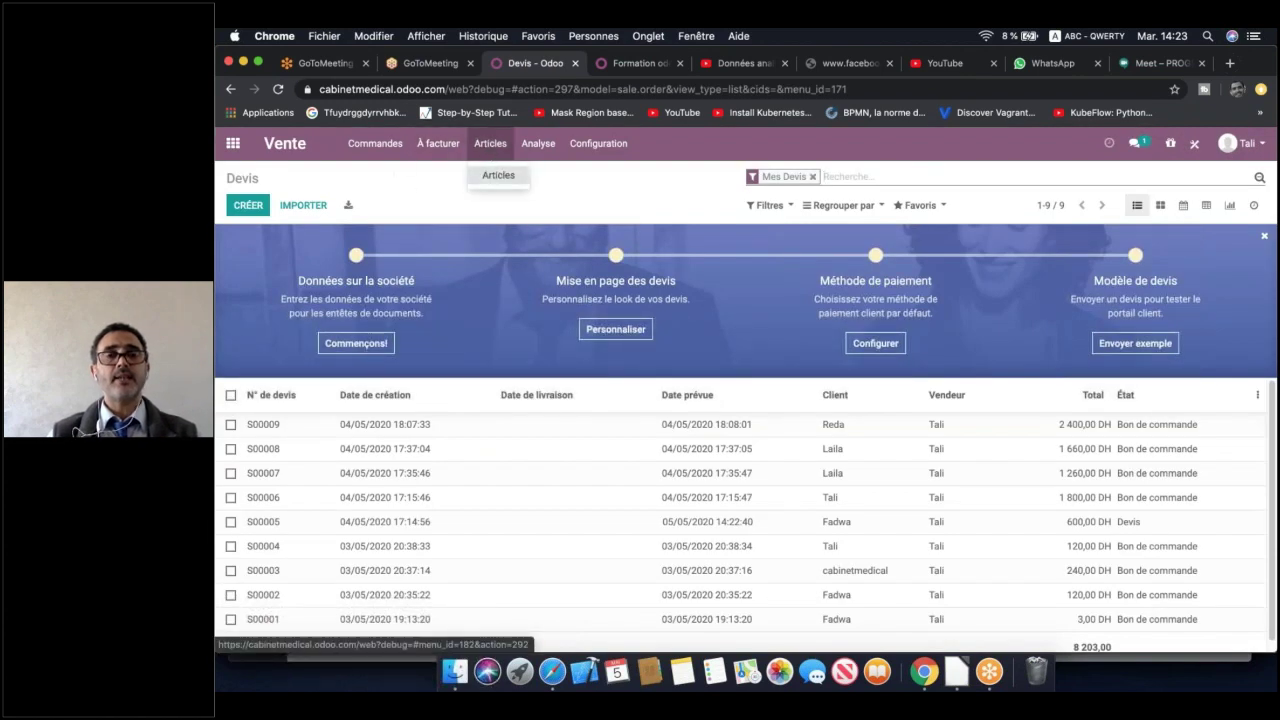
pyautogui.click(497, 178)
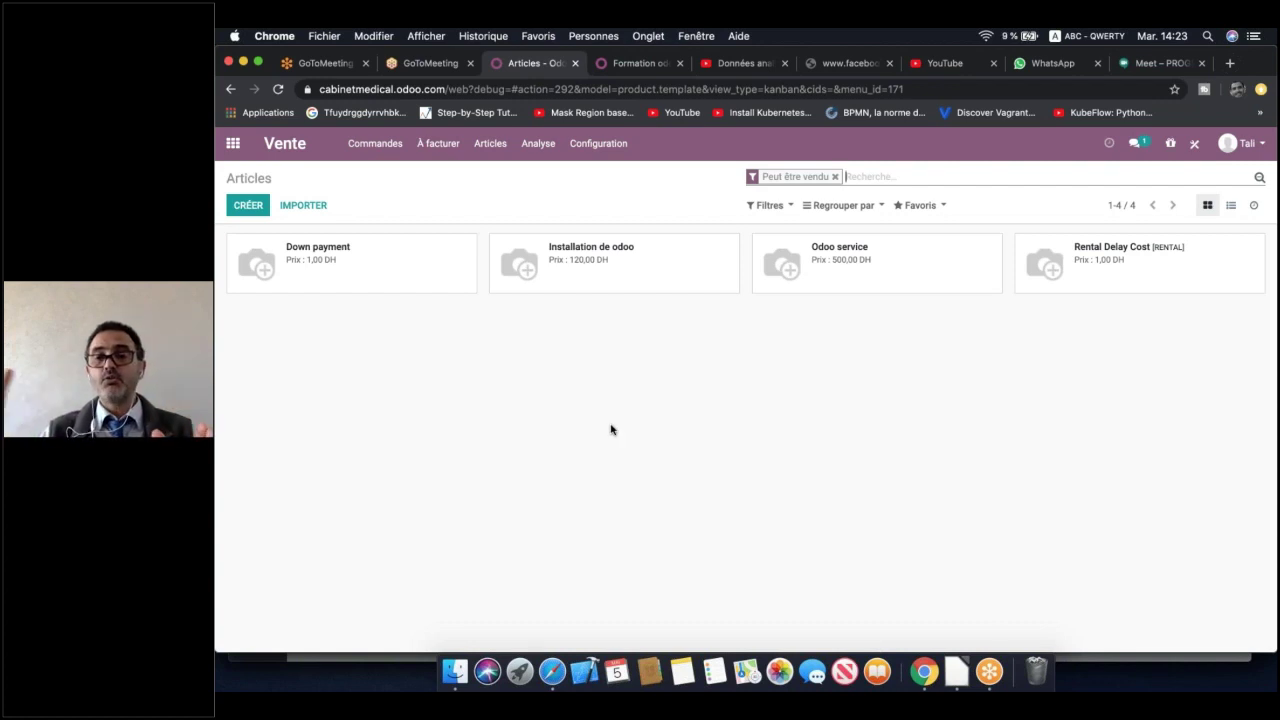
# Create a new product named 'Integration odoo 13 / heure' using the name suggestion
pyautogui.click(262, 208)
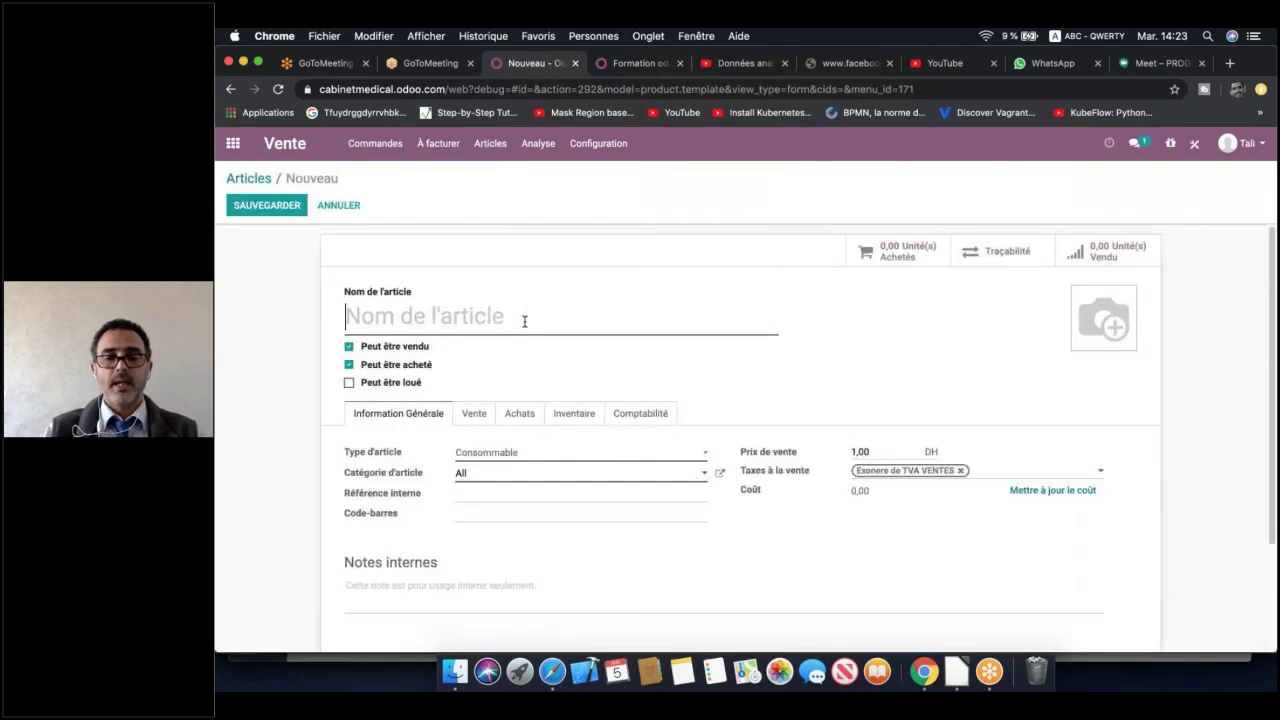
pyautogui.click(524, 321)
pyautogui.write('In')
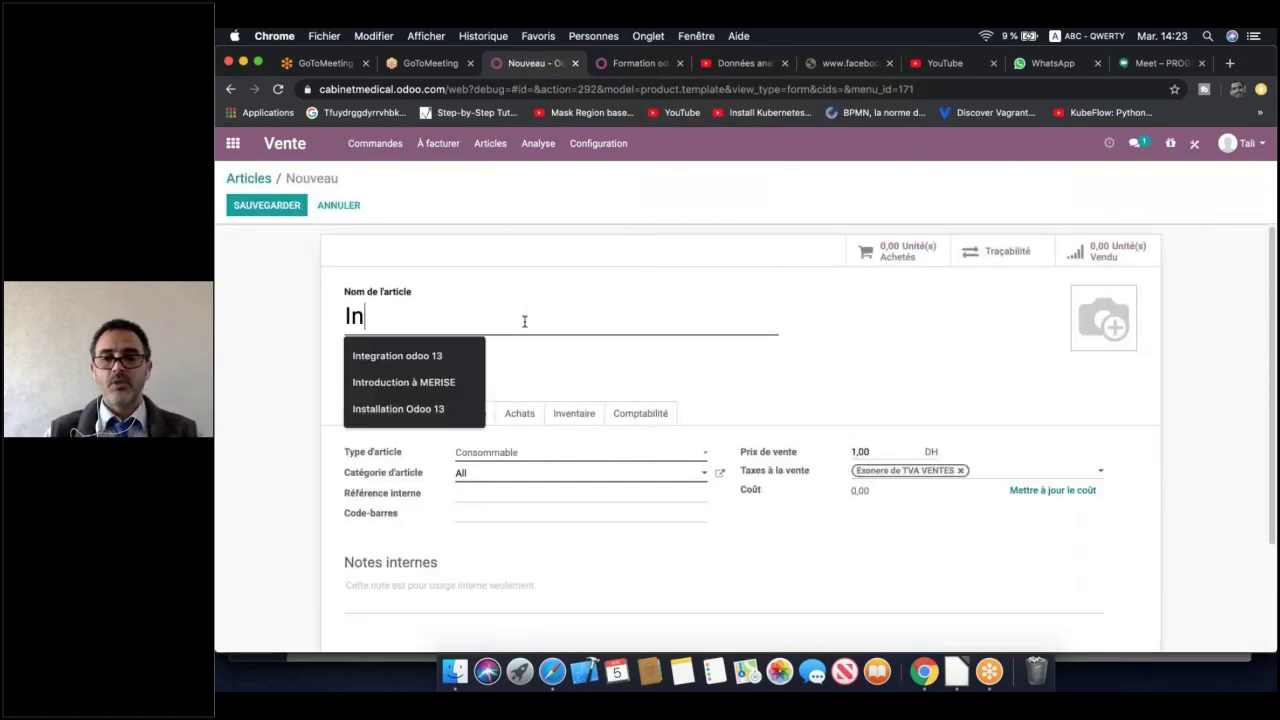
pyautogui.press('Down')
pyautogui.click(431, 360)
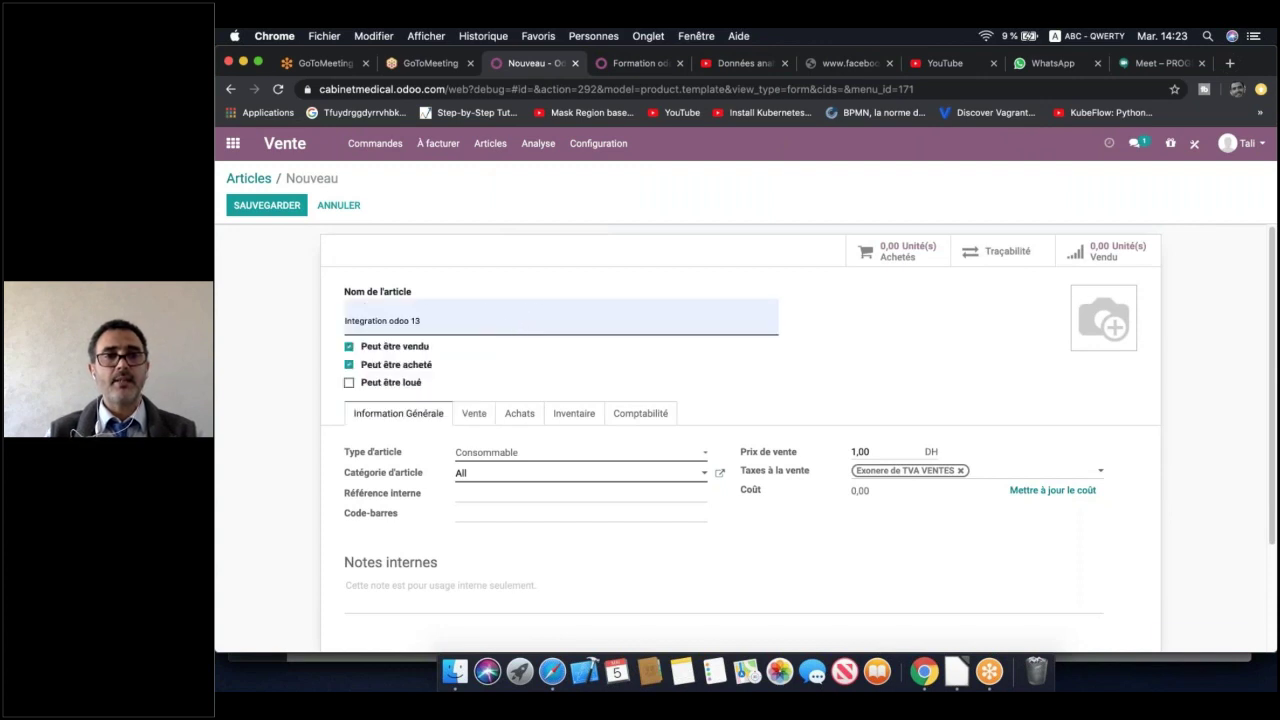
pyautogui.write('/ ')
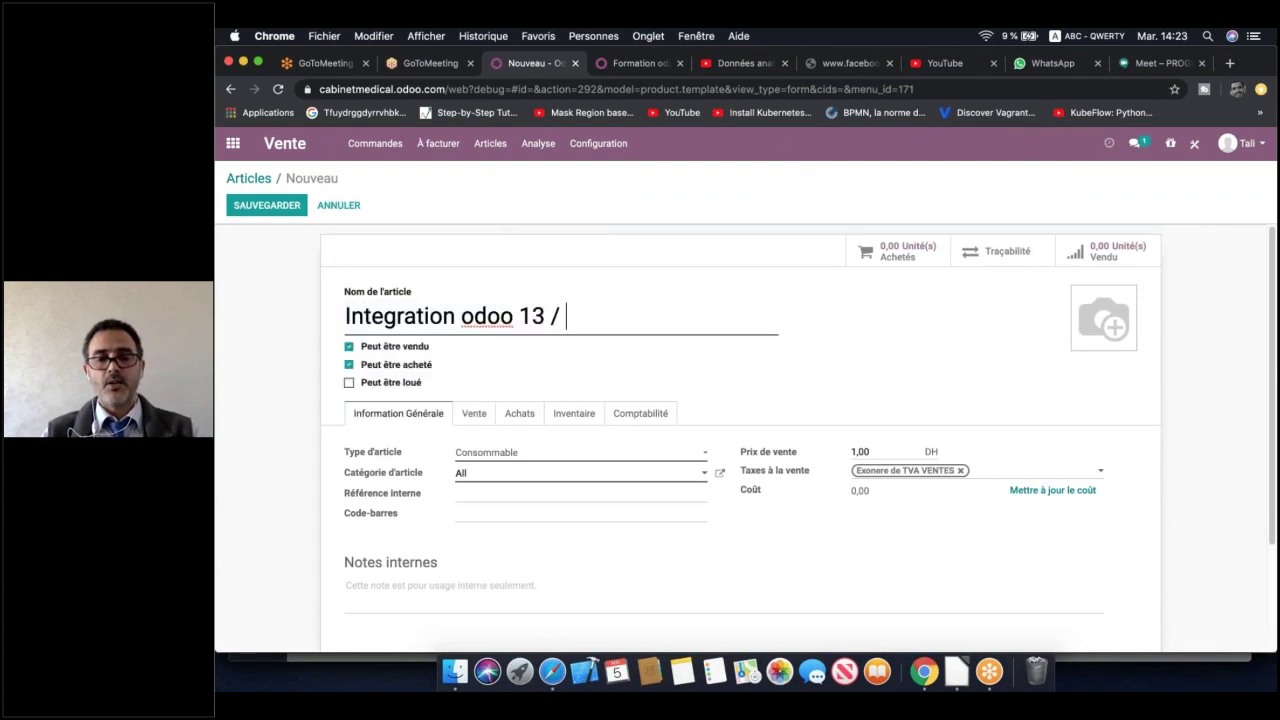
pyautogui.write('heure')
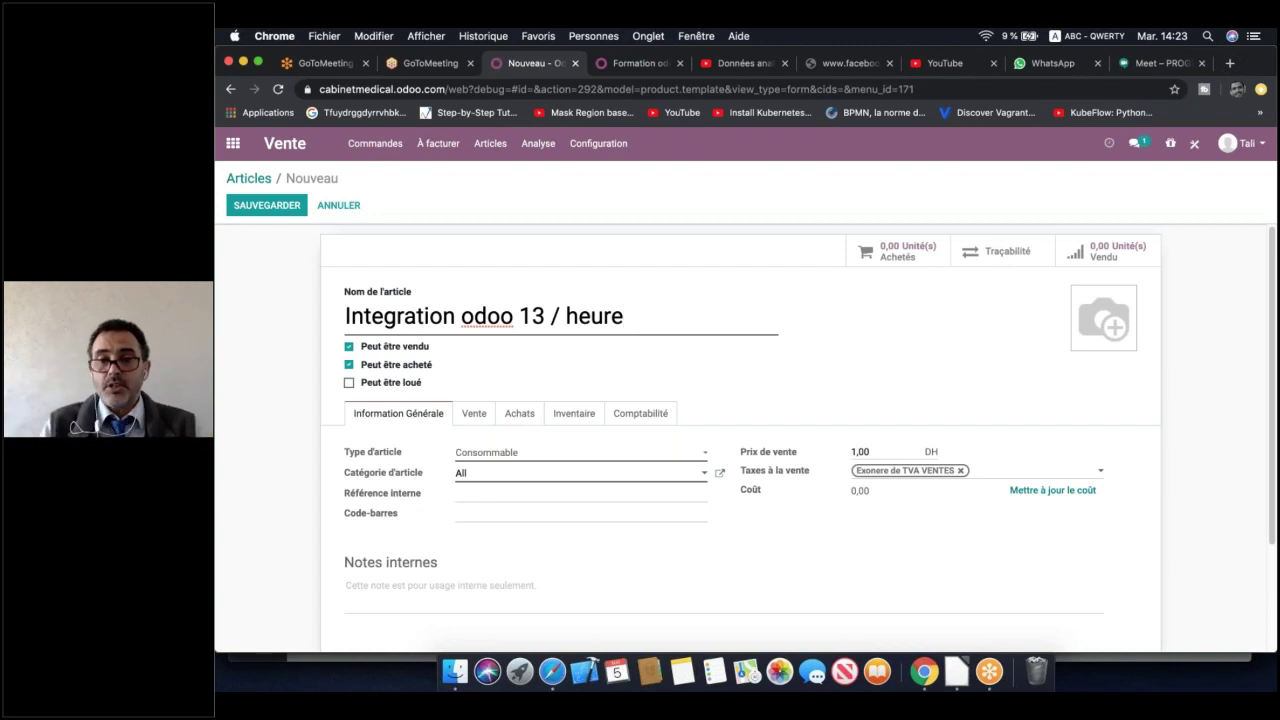
# Make the product a Service at 100 DH, swapping the VAT exemption for TVA 20% VENTES
pyautogui.click(500, 452)
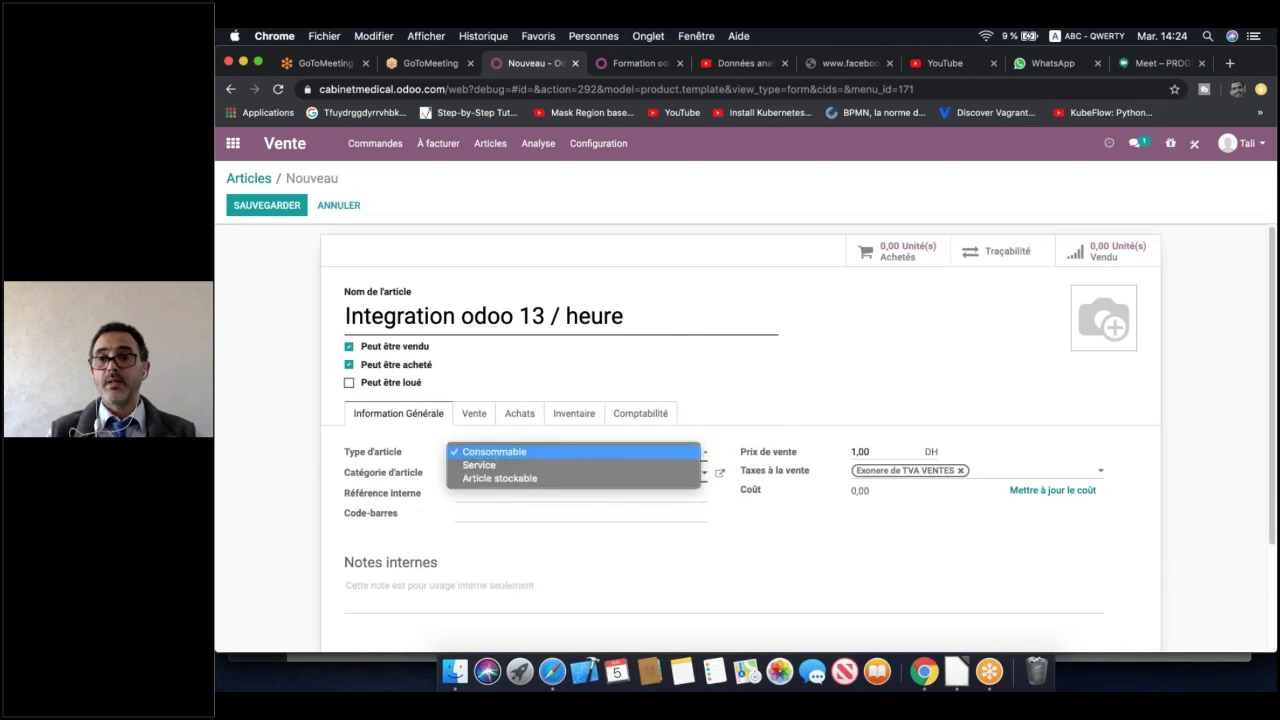
pyautogui.click(520, 466)
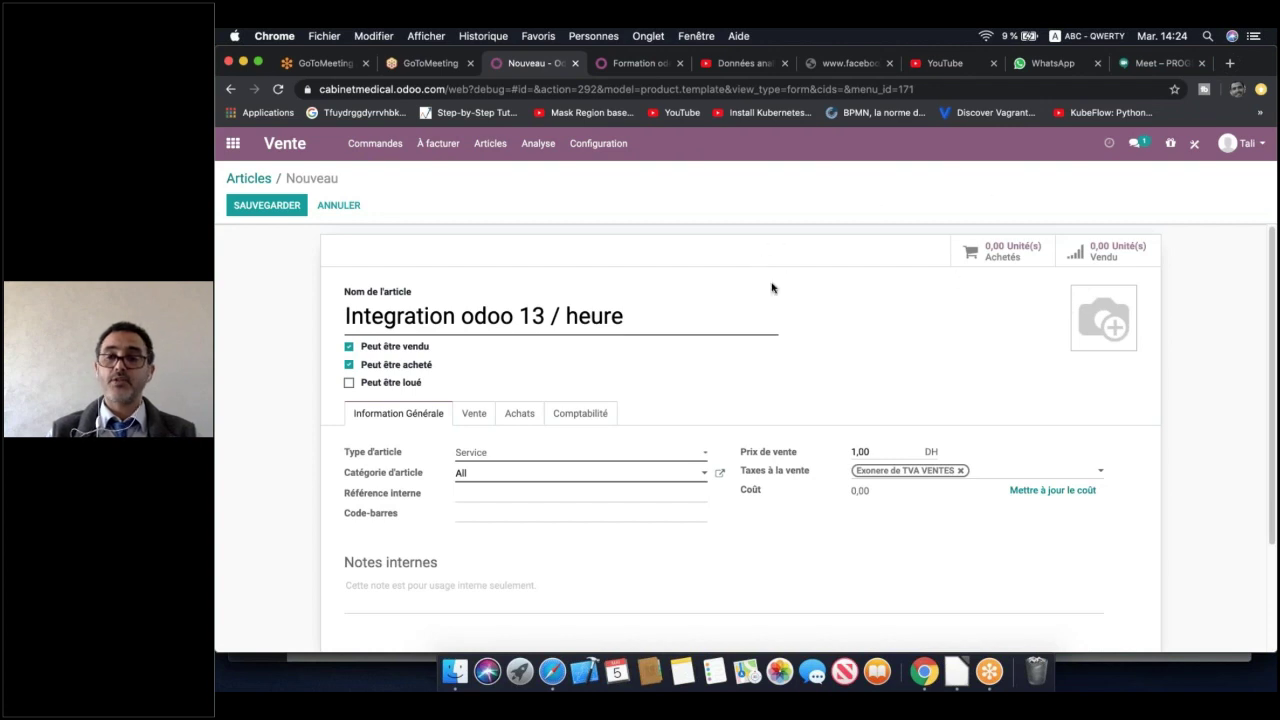
pyautogui.click(860, 452)
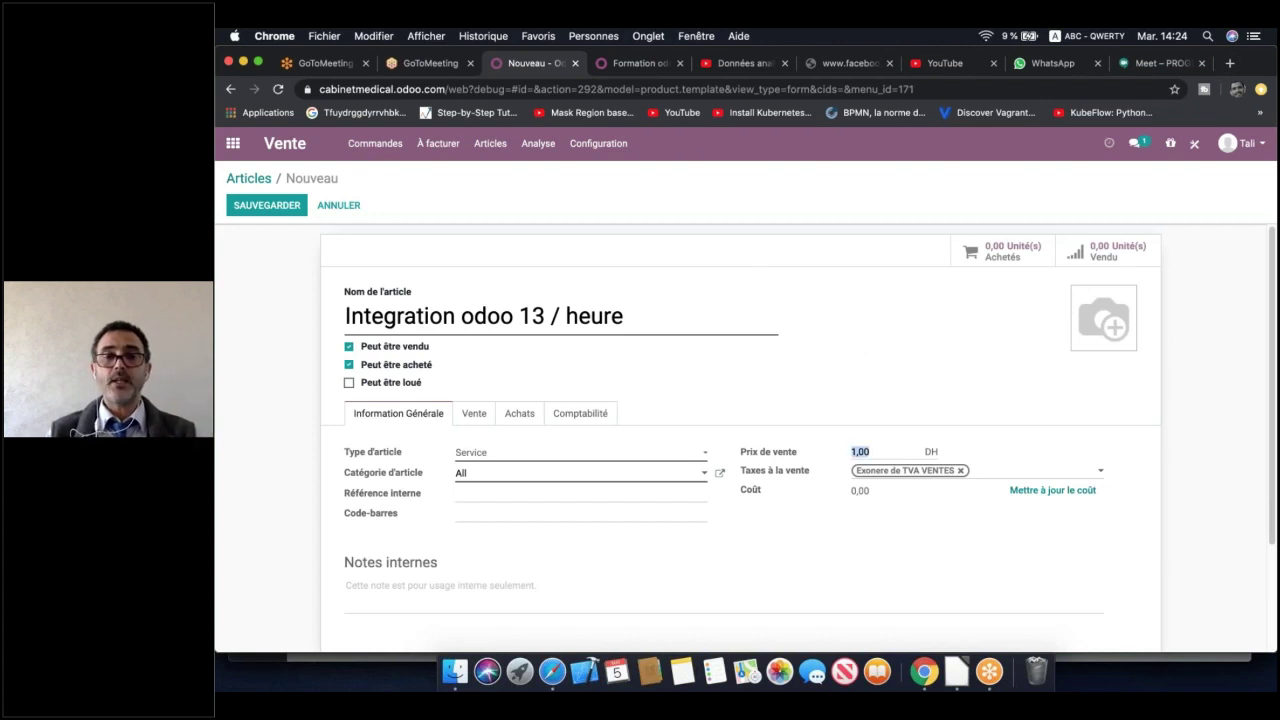
pyautogui.write('100')
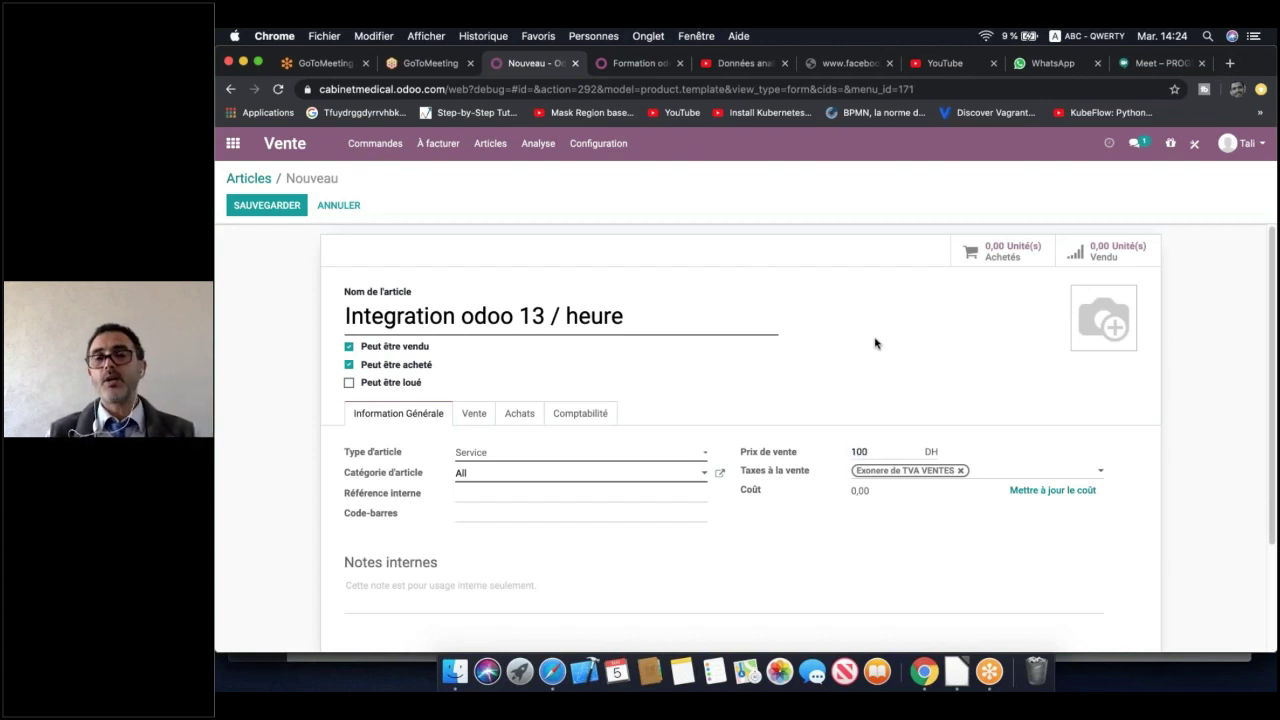
pyautogui.click(961, 470)
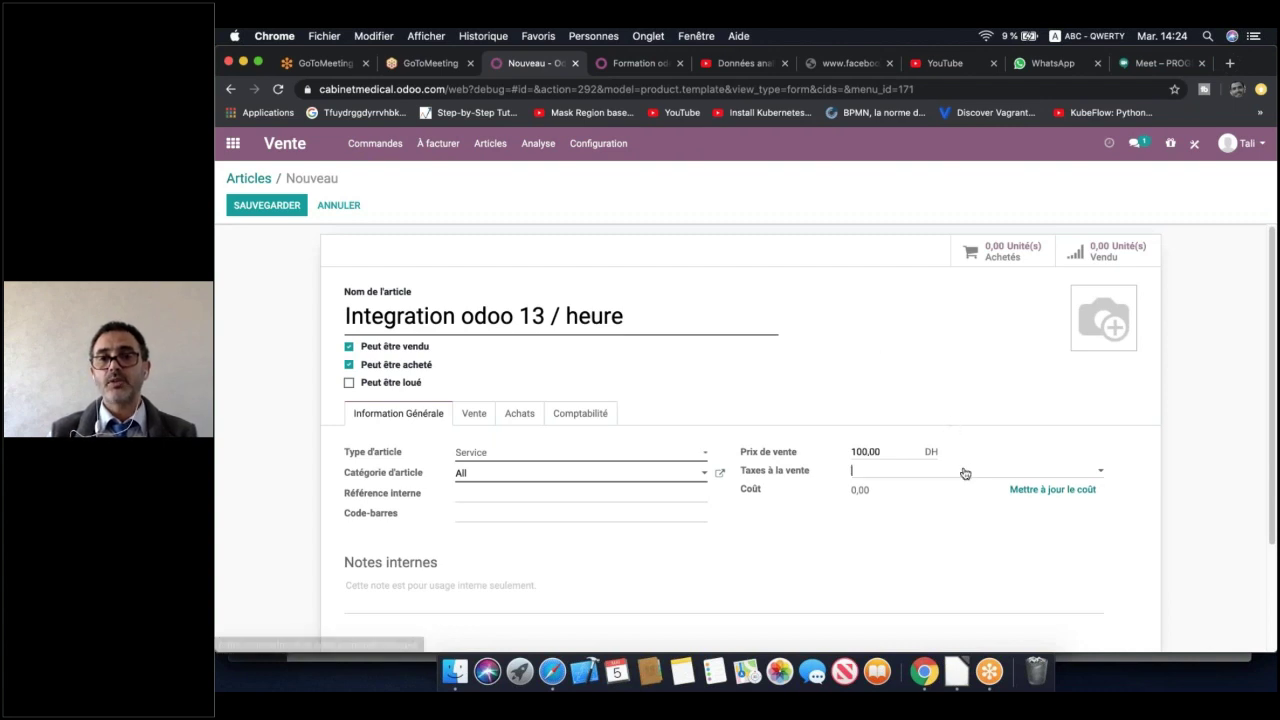
pyautogui.click(886, 509)
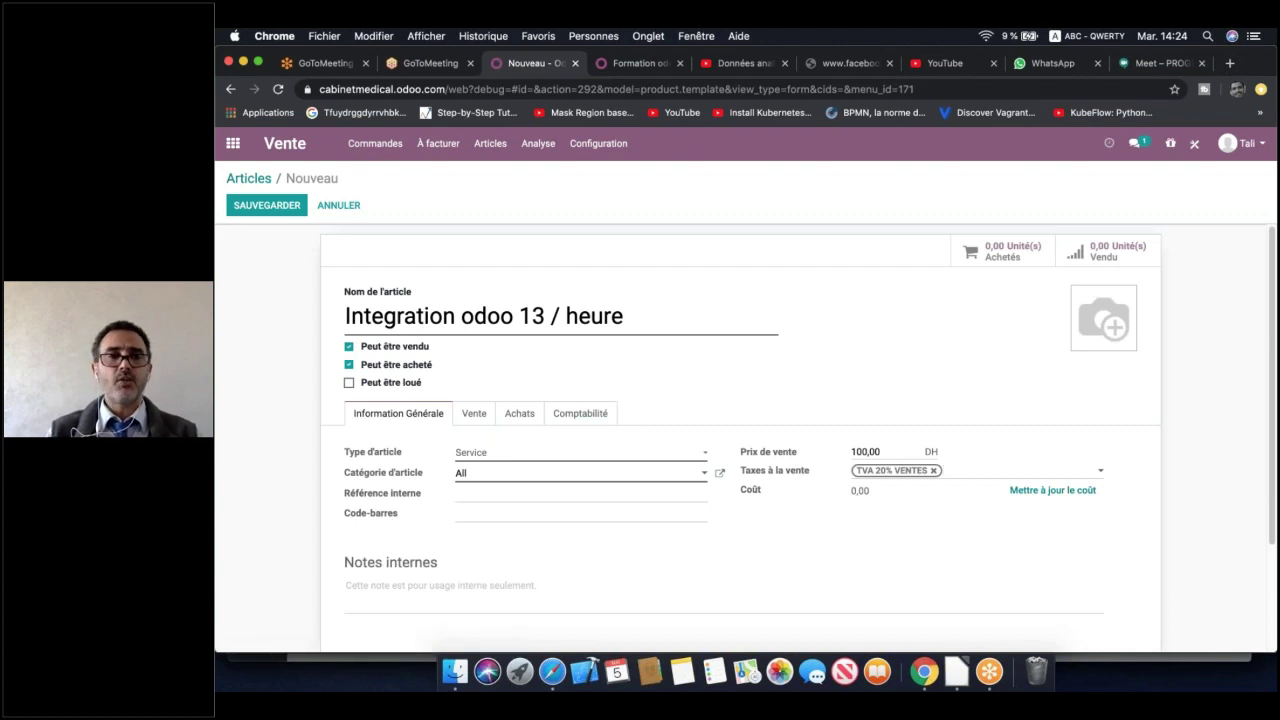
pyautogui.click(478, 415)
# Set the service invoicing policy to 'Feuilles de temps sur les tâches' on the Vente tab
pyautogui.scroll(-2, 822, 501)
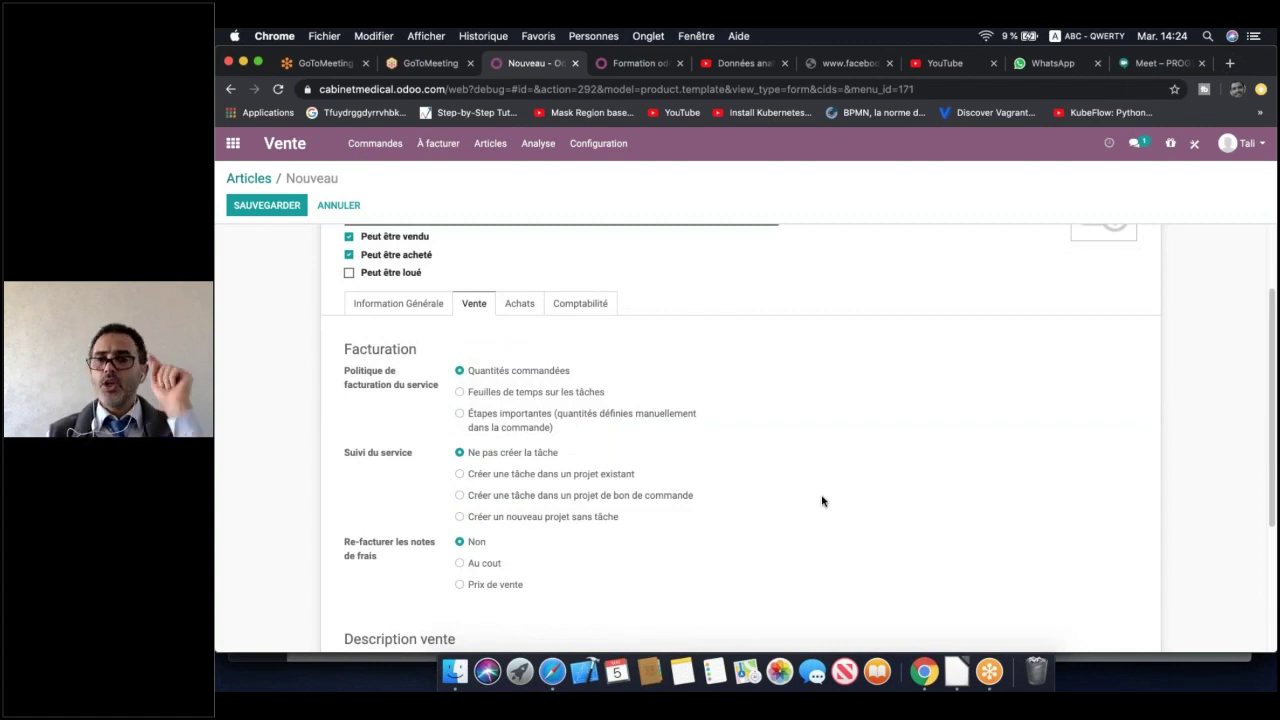
pyautogui.scroll(-1, 822, 501)
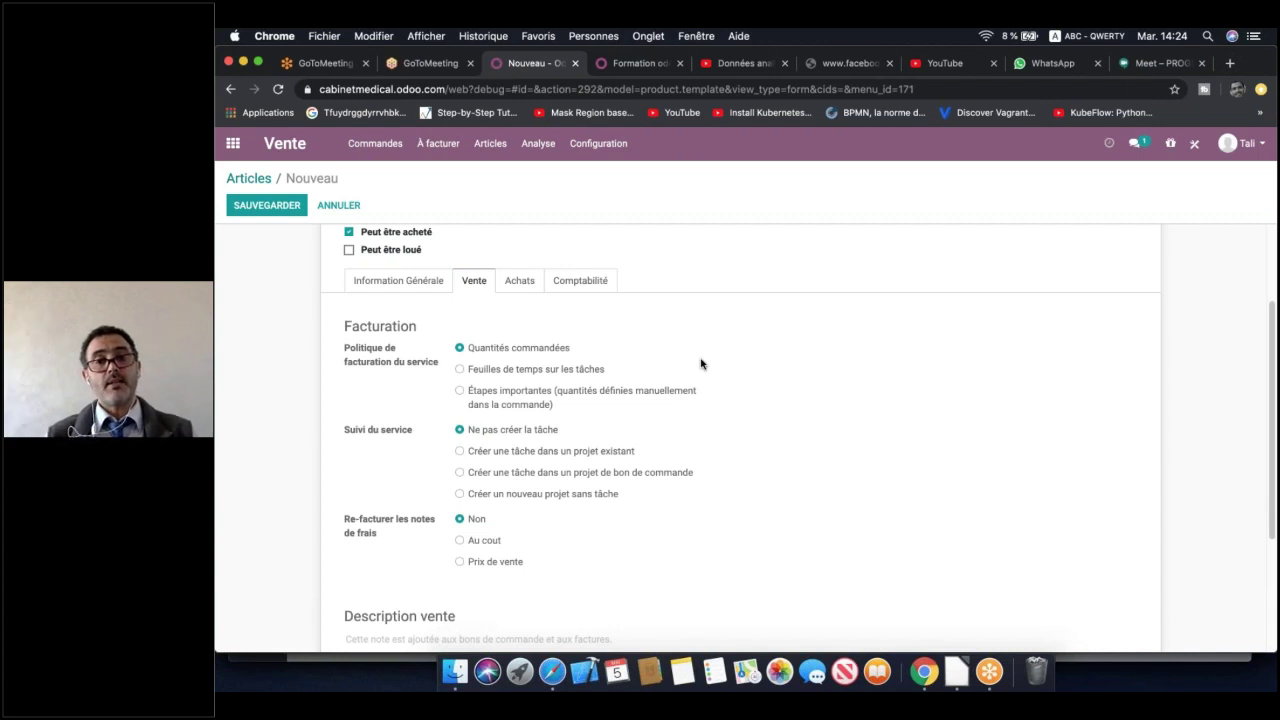
pyautogui.click(540, 370)
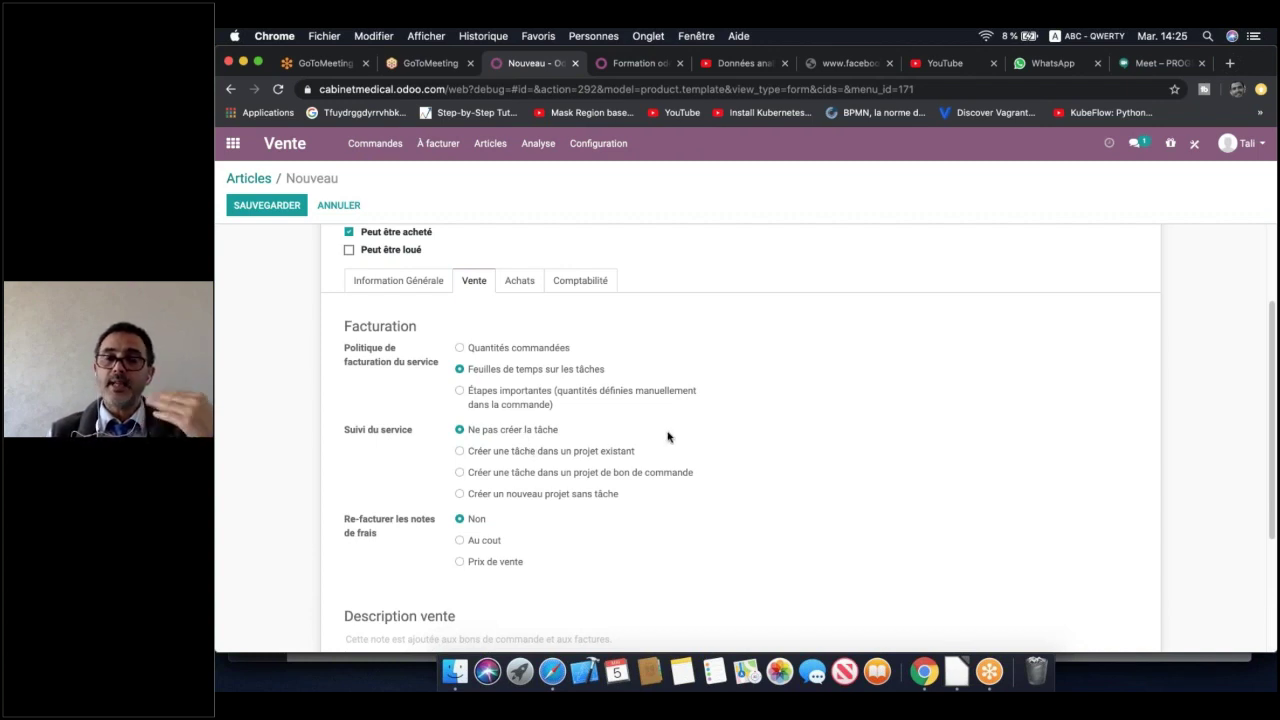
pyautogui.scroll(1, 668, 436)
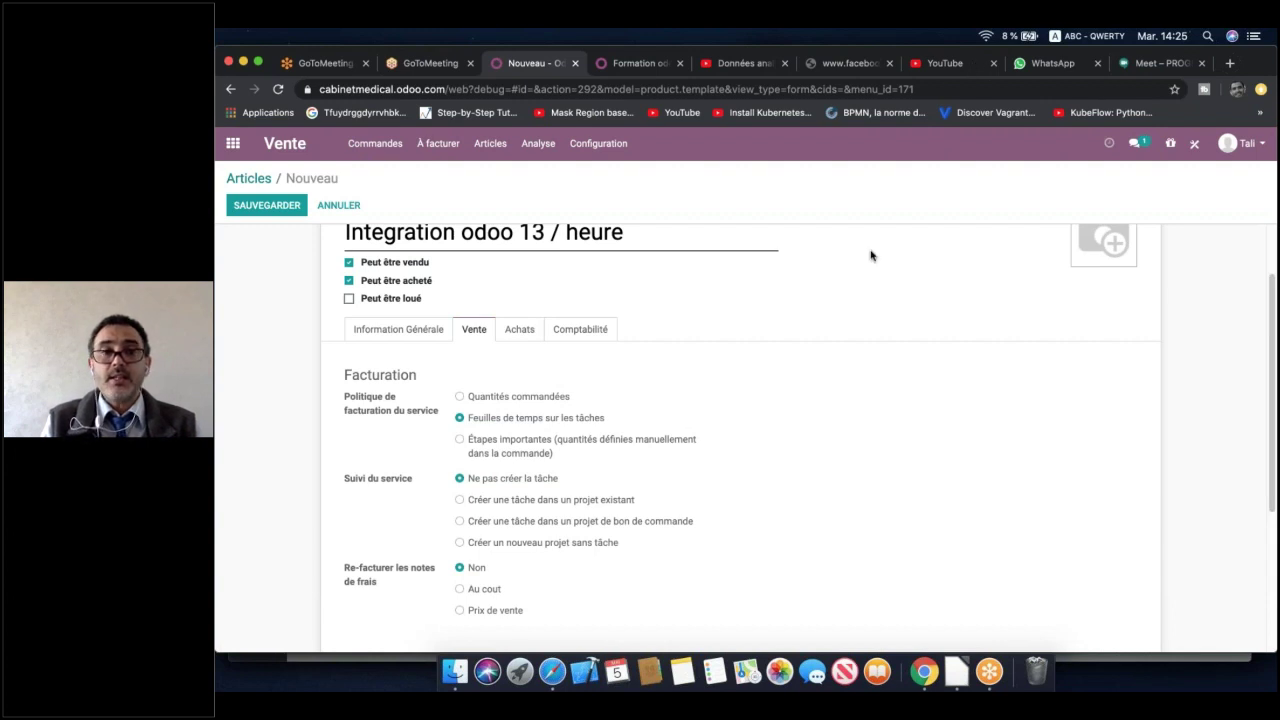
pyautogui.scroll(2, 870, 255)
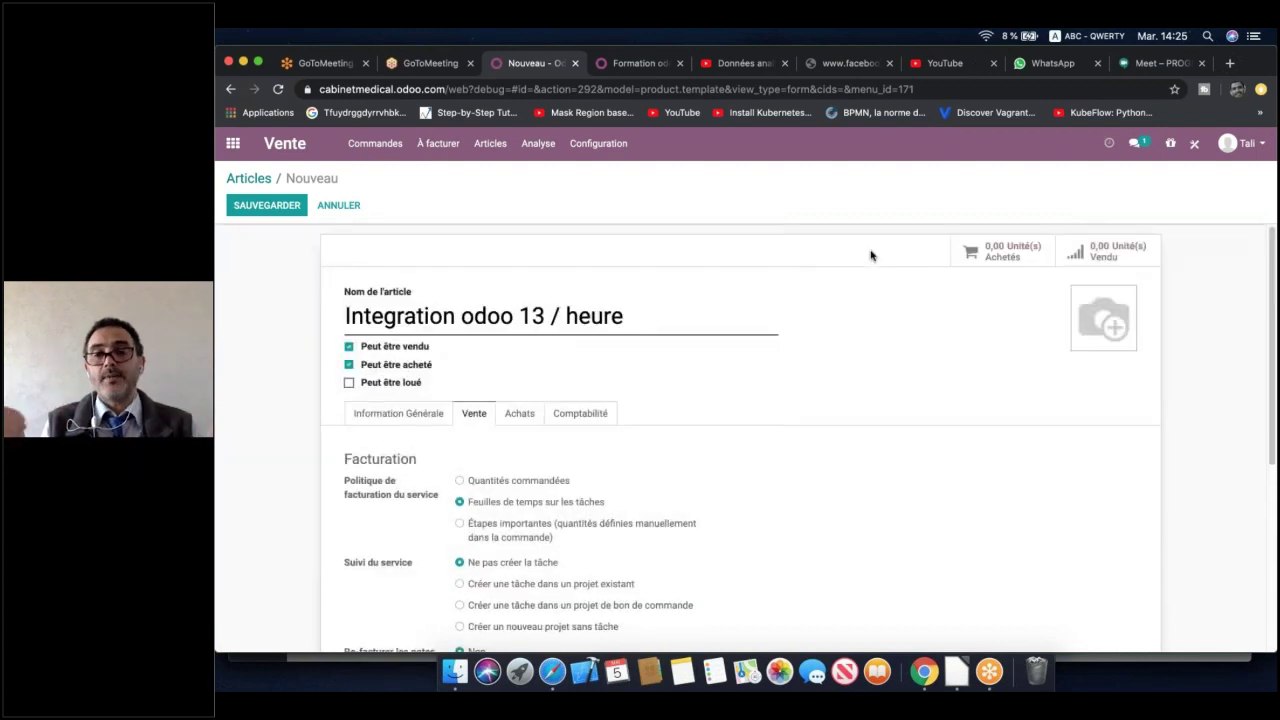
pyautogui.scroll(-2, 870, 255)
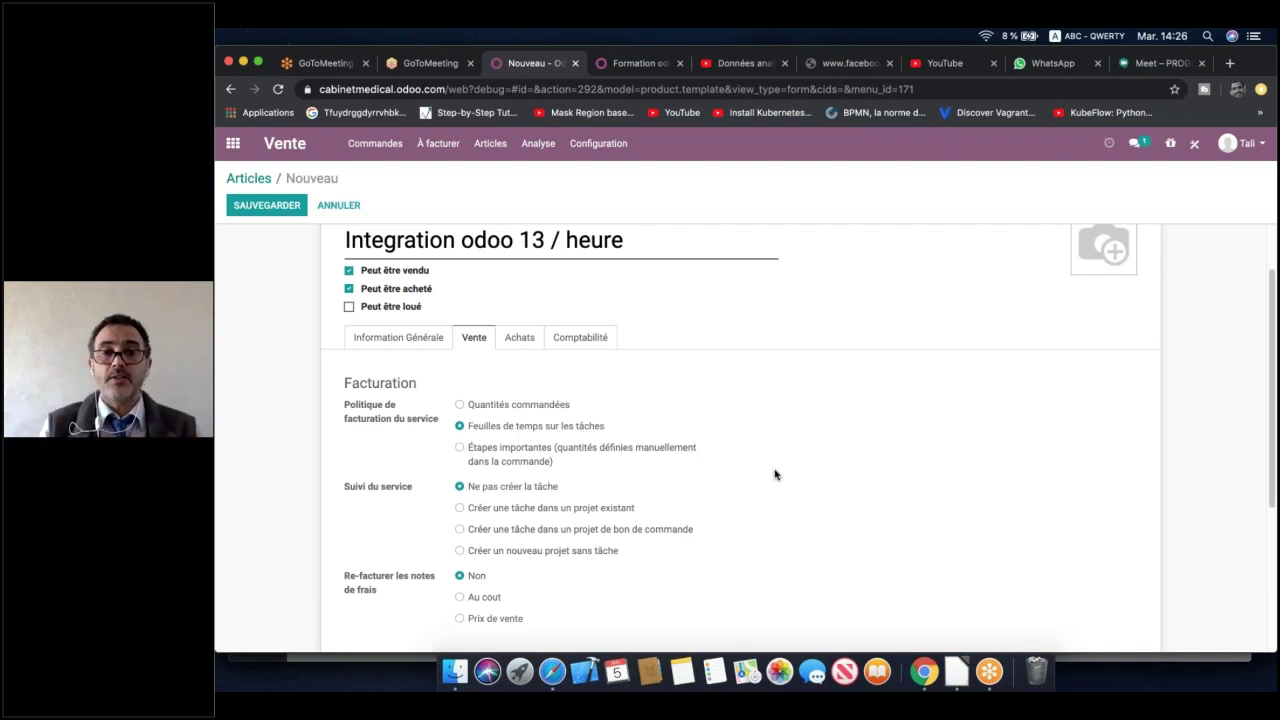
pyautogui.scroll(-1, 775, 474)
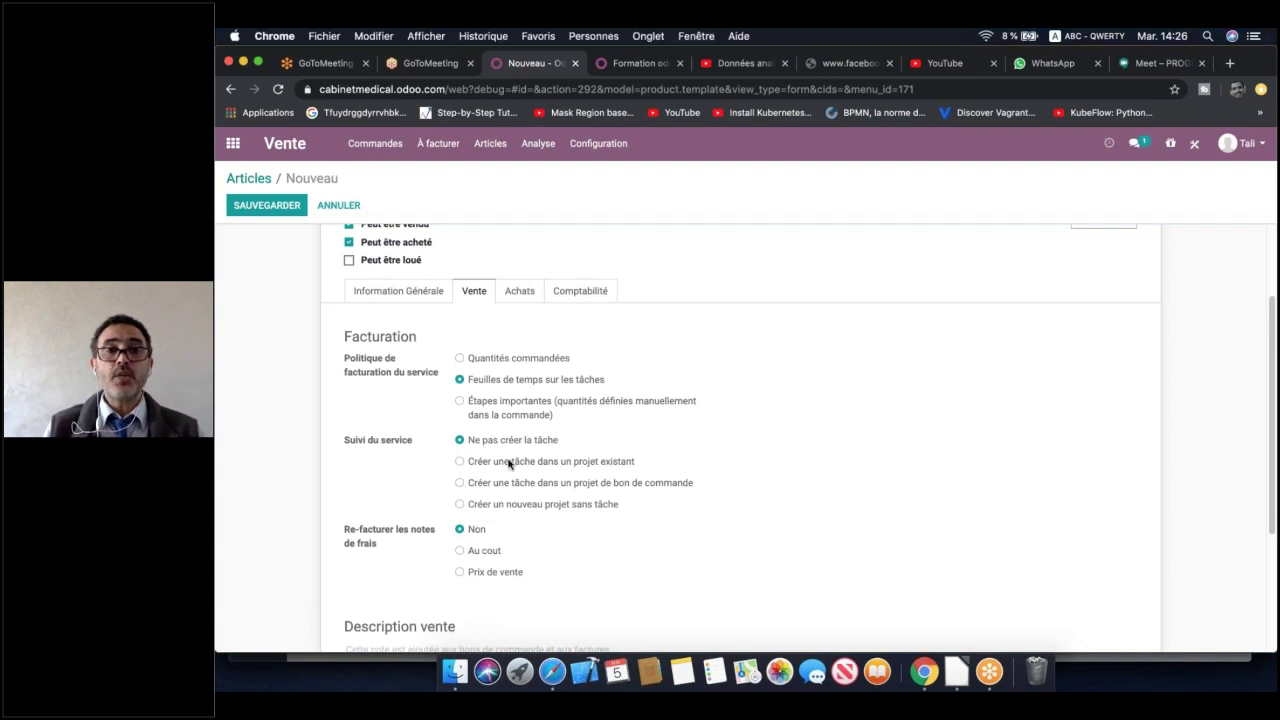
# Try the Suivi du service options, finally choosing 'Ne pas créer la tâche'
pyautogui.click(509, 463)
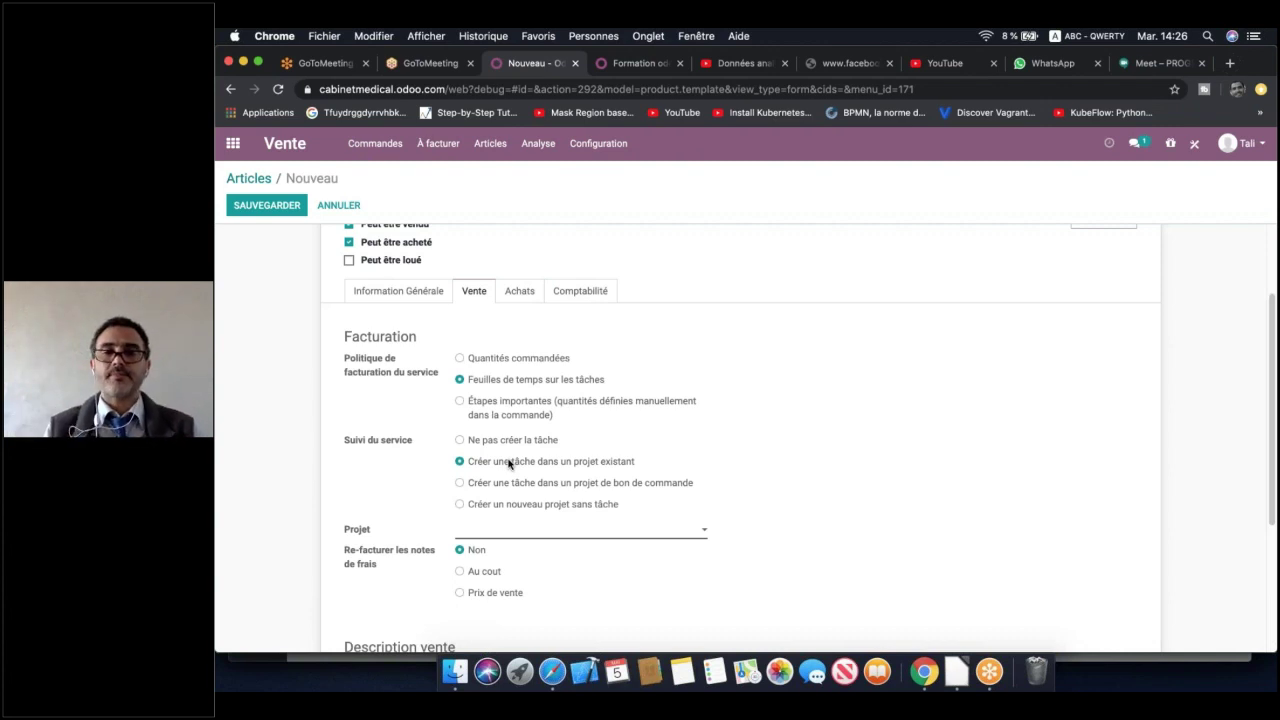
pyautogui.click(536, 488)
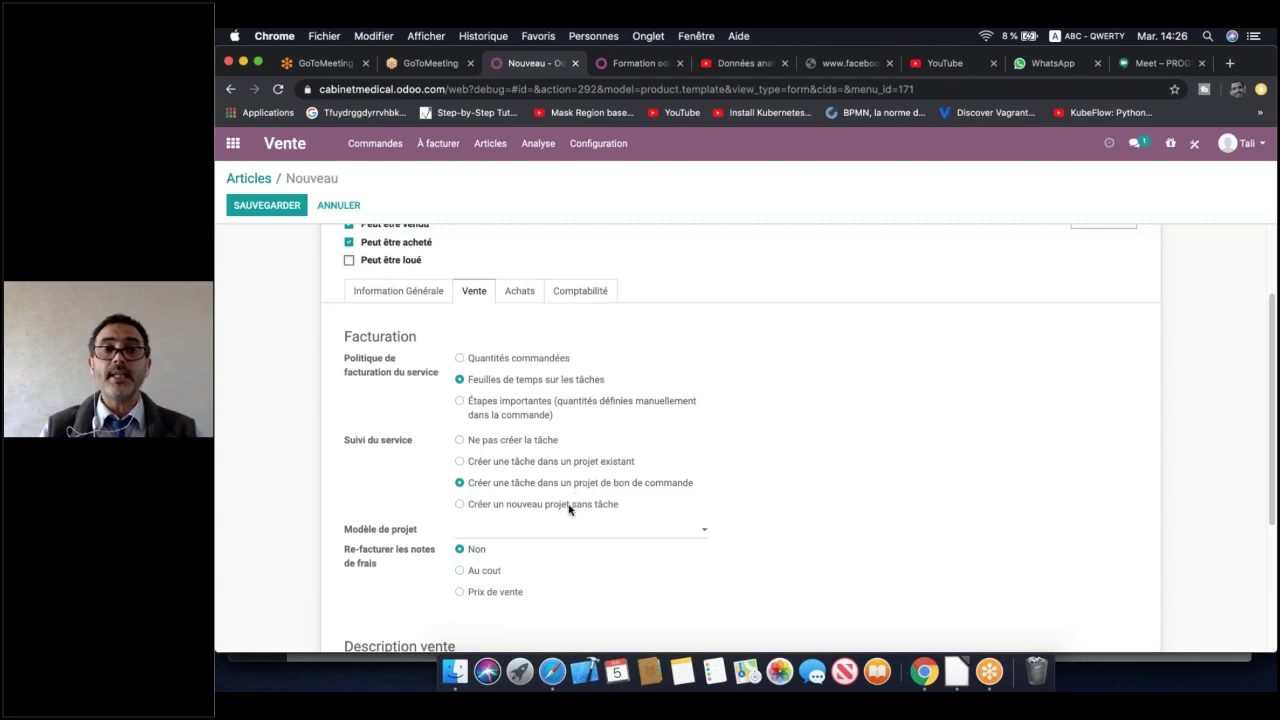
pyautogui.click(569, 510)
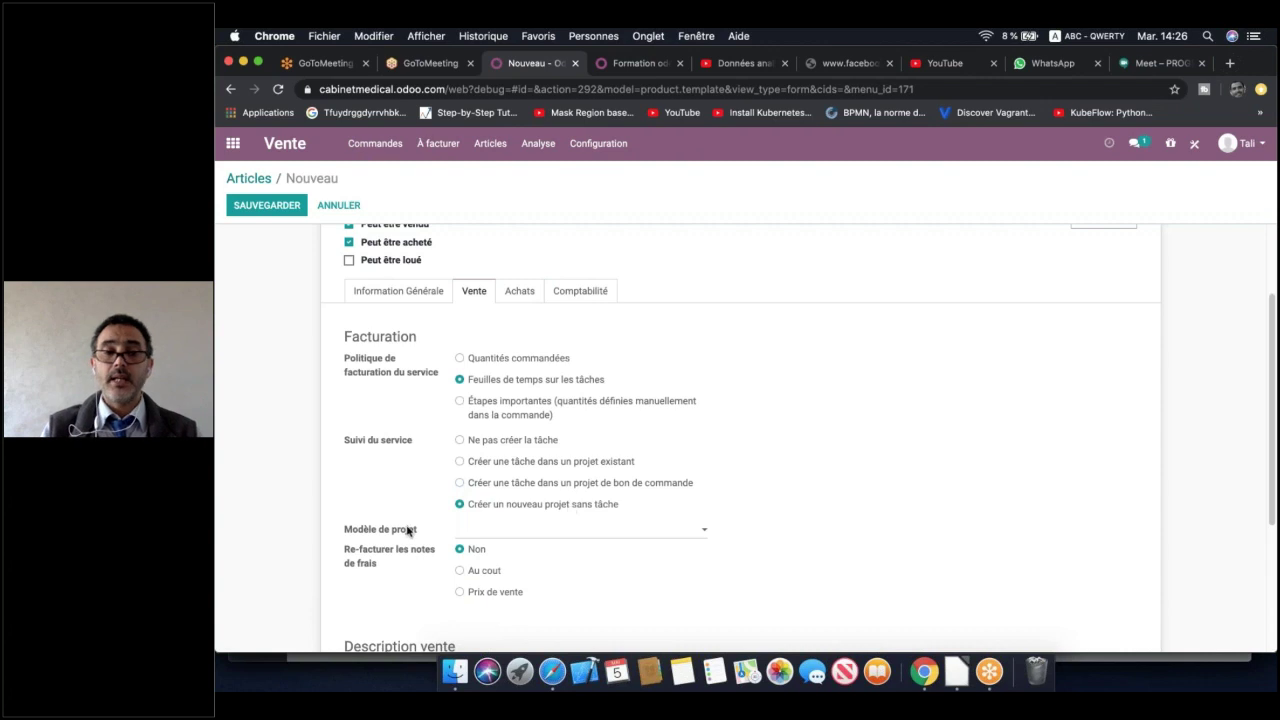
pyautogui.click(527, 532)
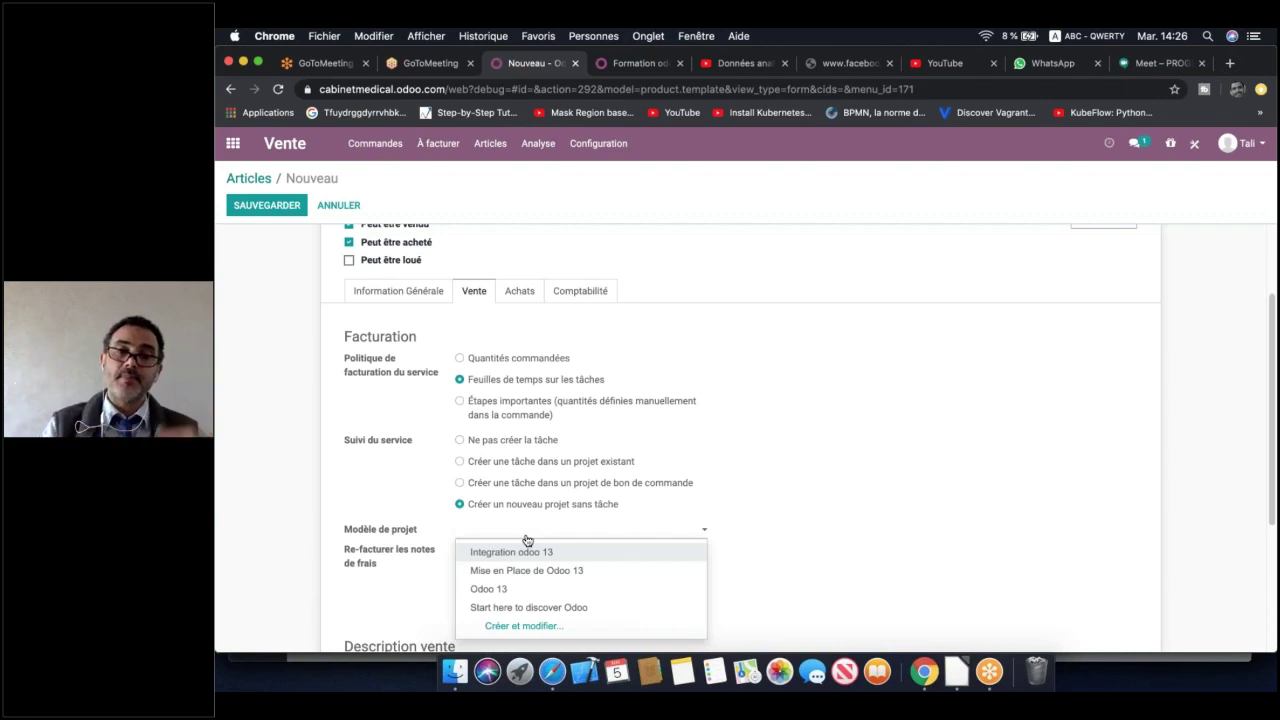
pyautogui.click(474, 463)
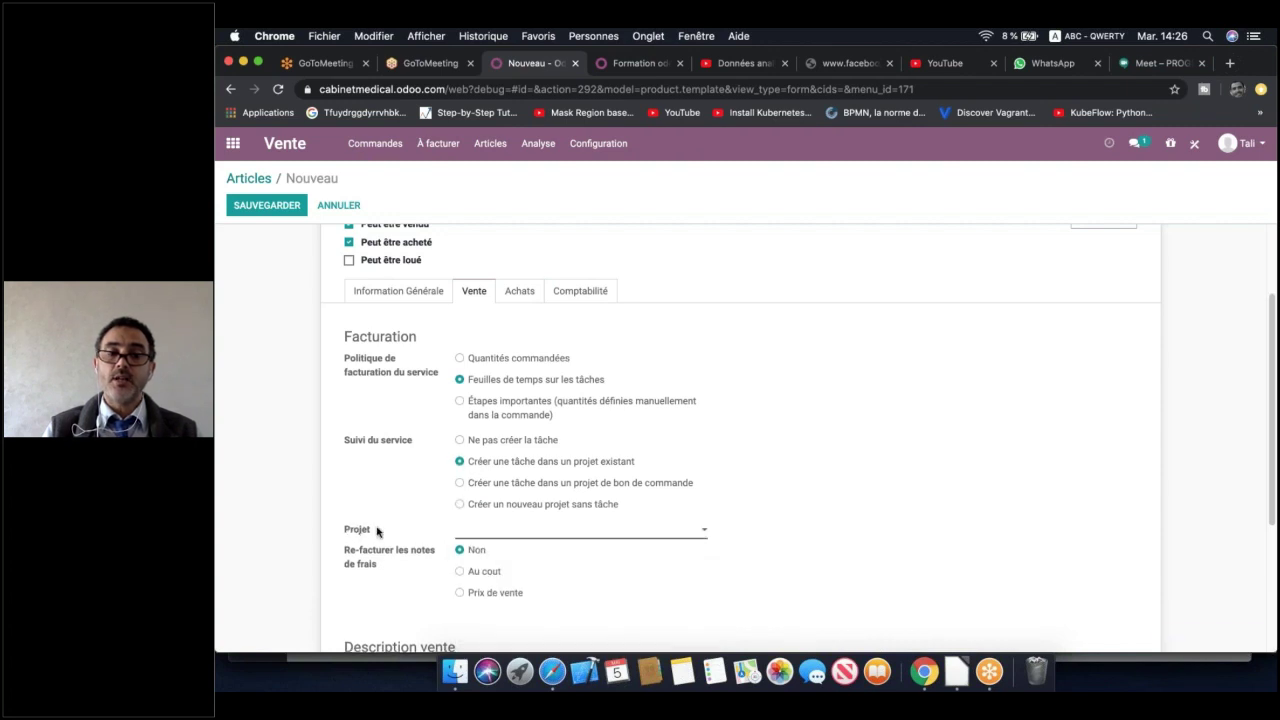
pyautogui.click(478, 536)
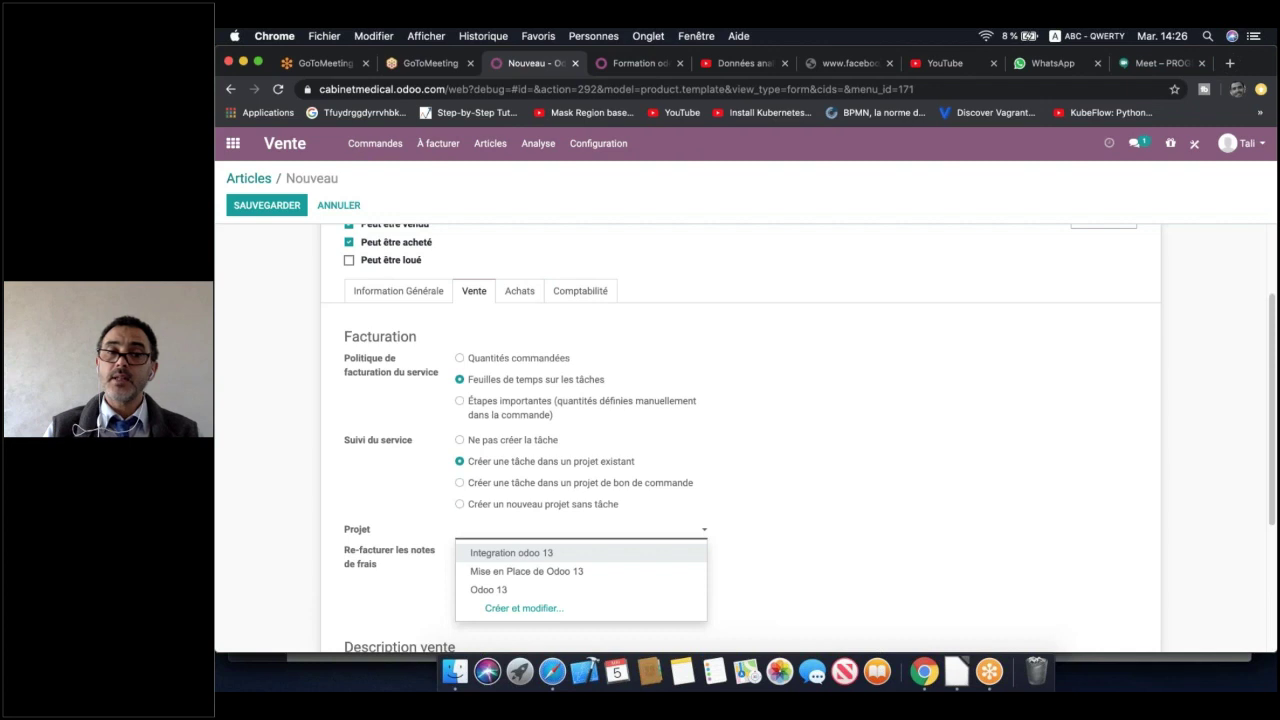
pyautogui.click(430, 502)
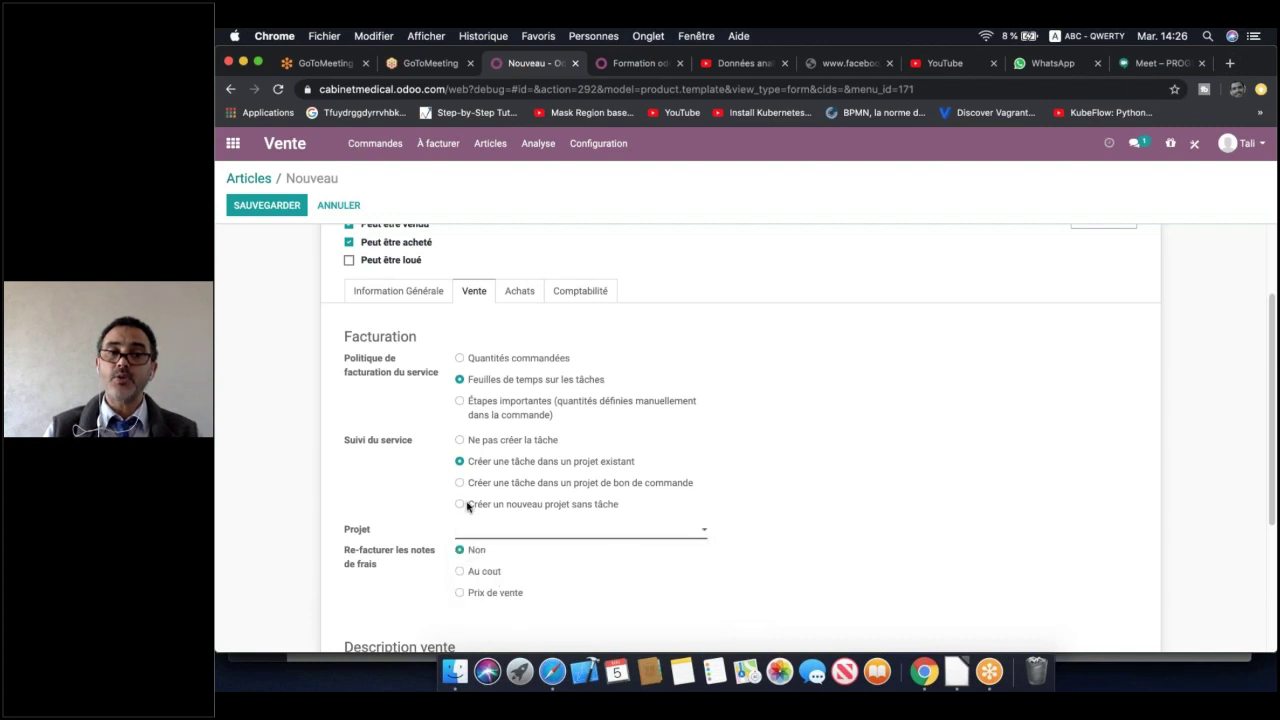
pyautogui.click(460, 505)
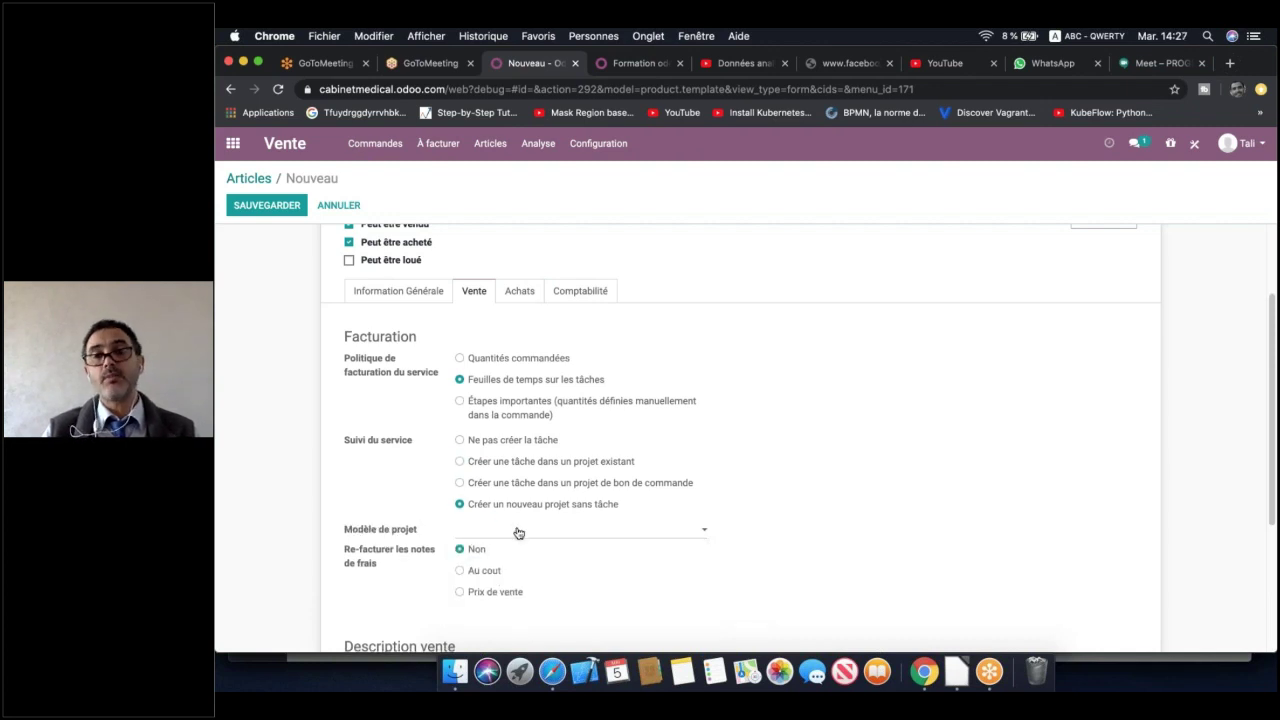
pyautogui.click(460, 441)
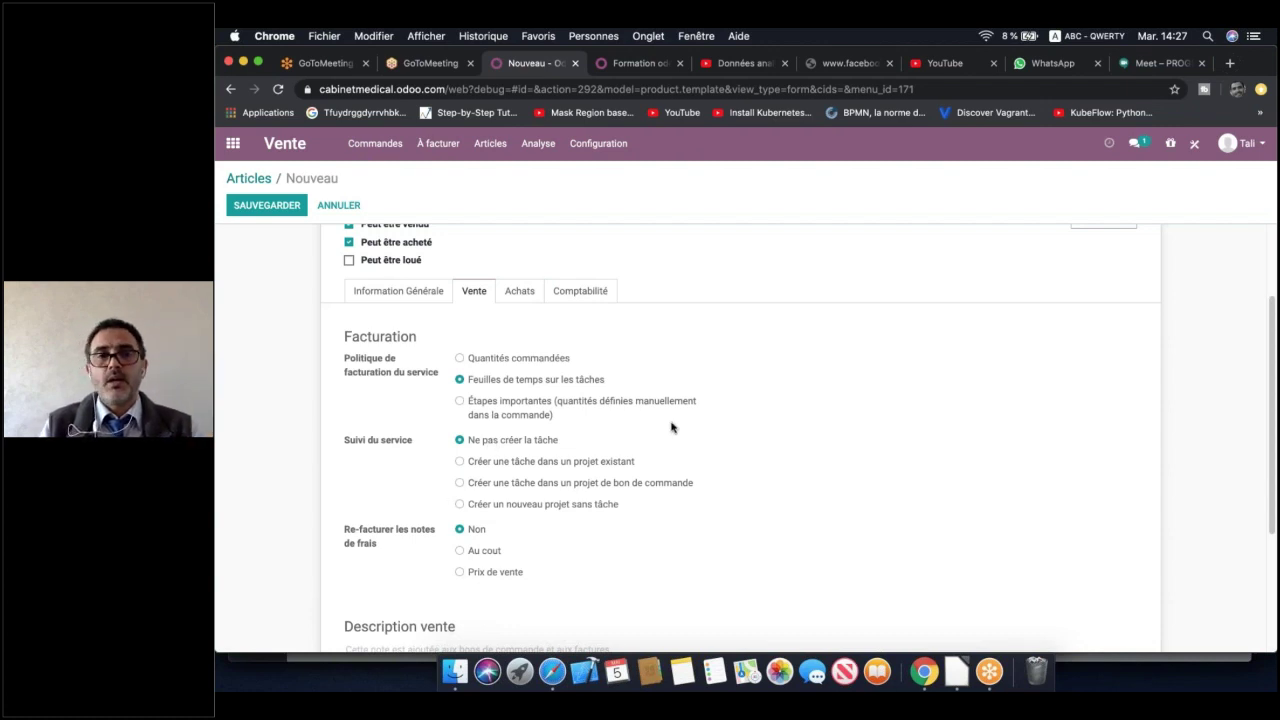
pyautogui.scroll(3, 763, 397)
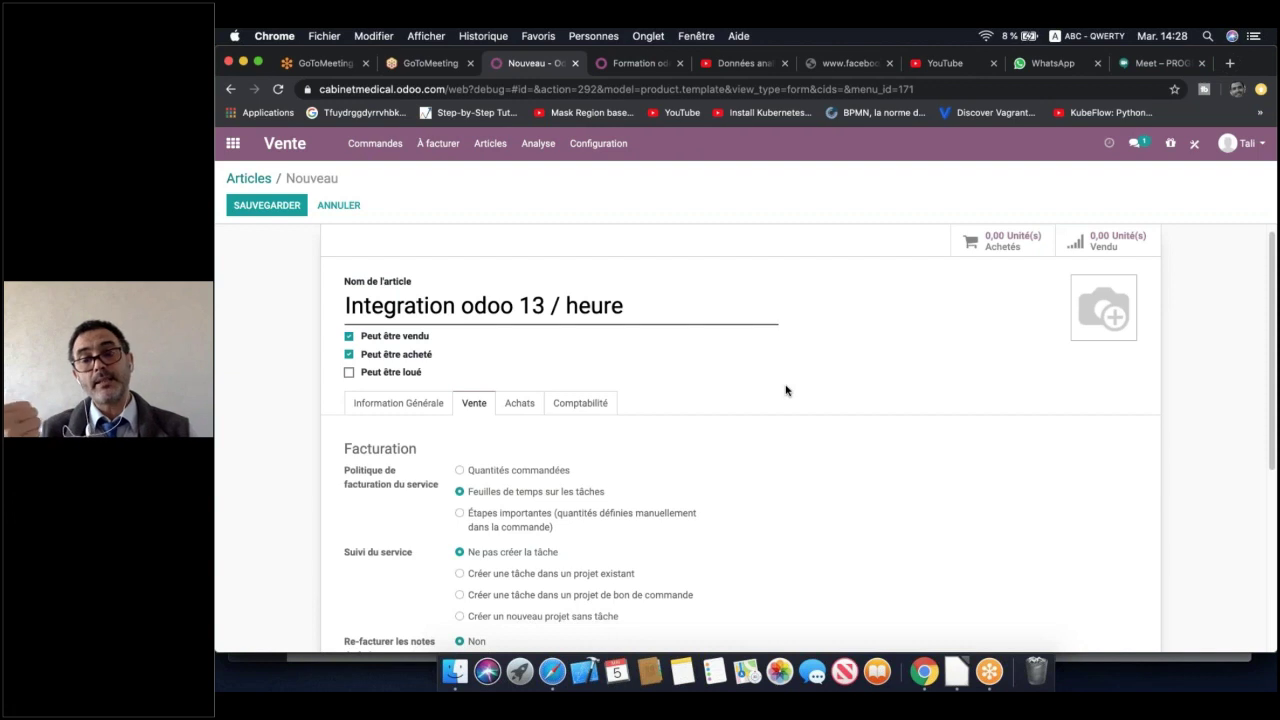
pyautogui.scroll(-3, 786, 390)
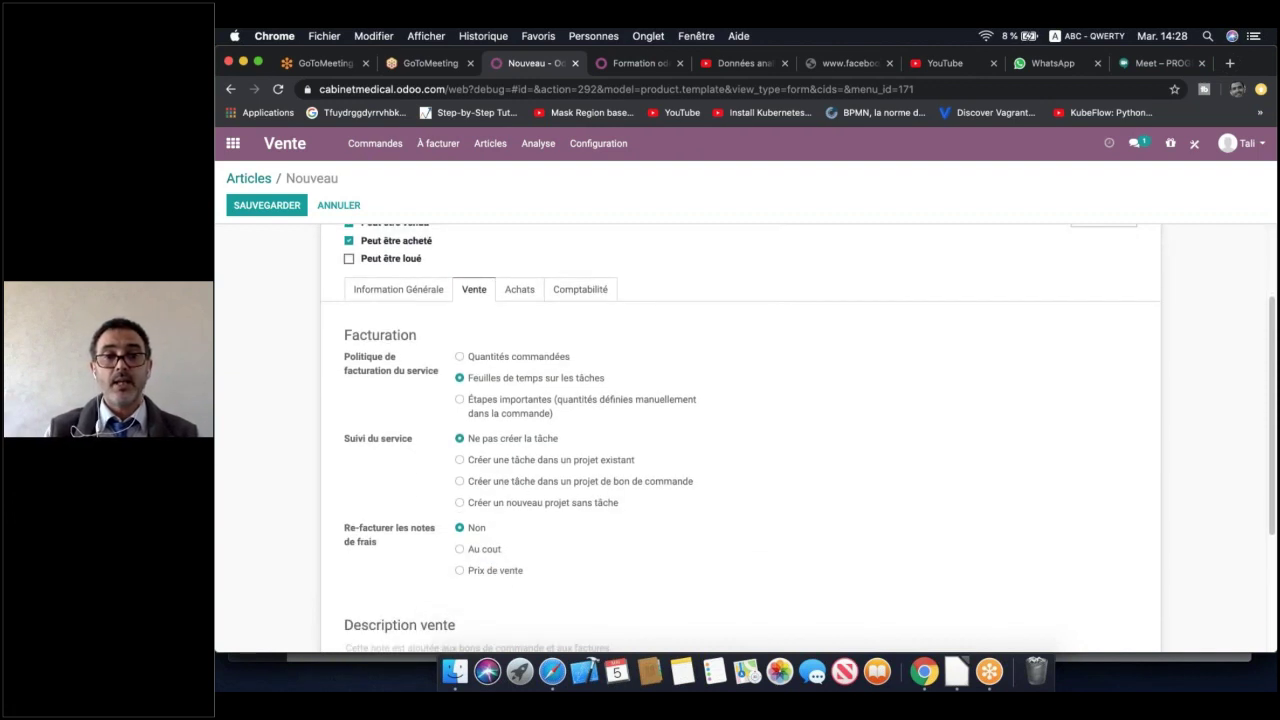
pyautogui.click(524, 503)
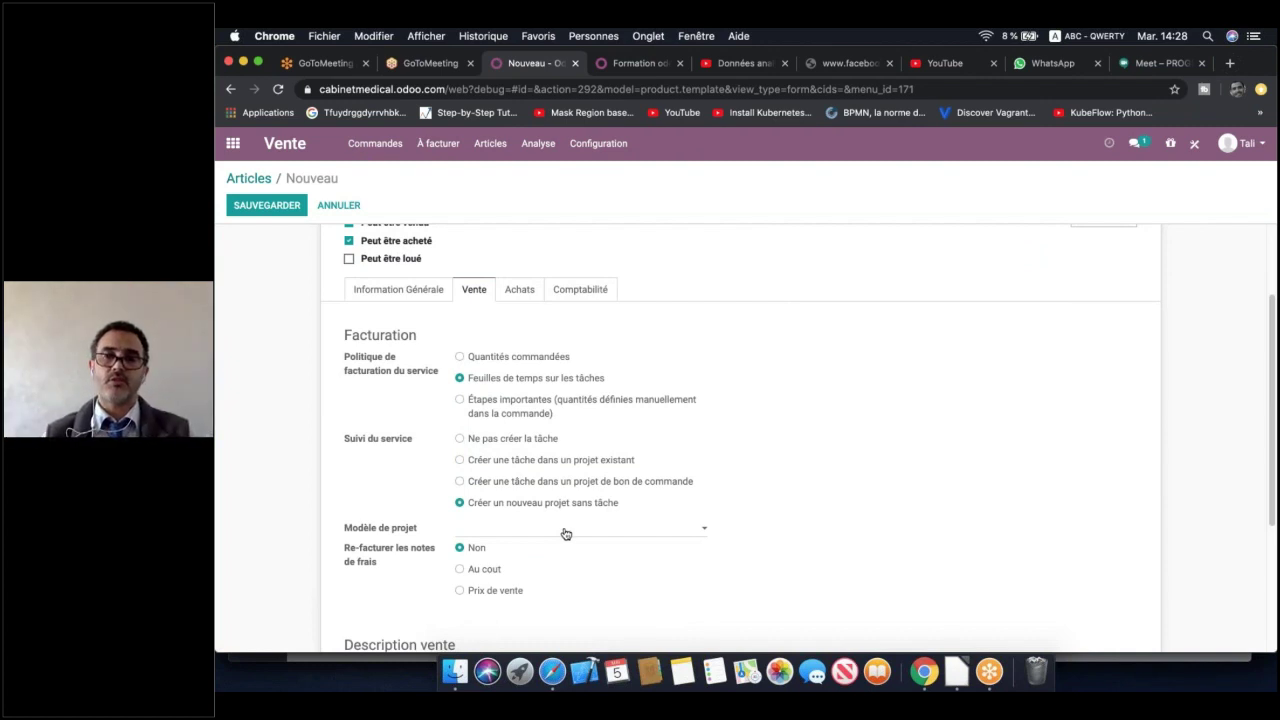
pyautogui.click(537, 440)
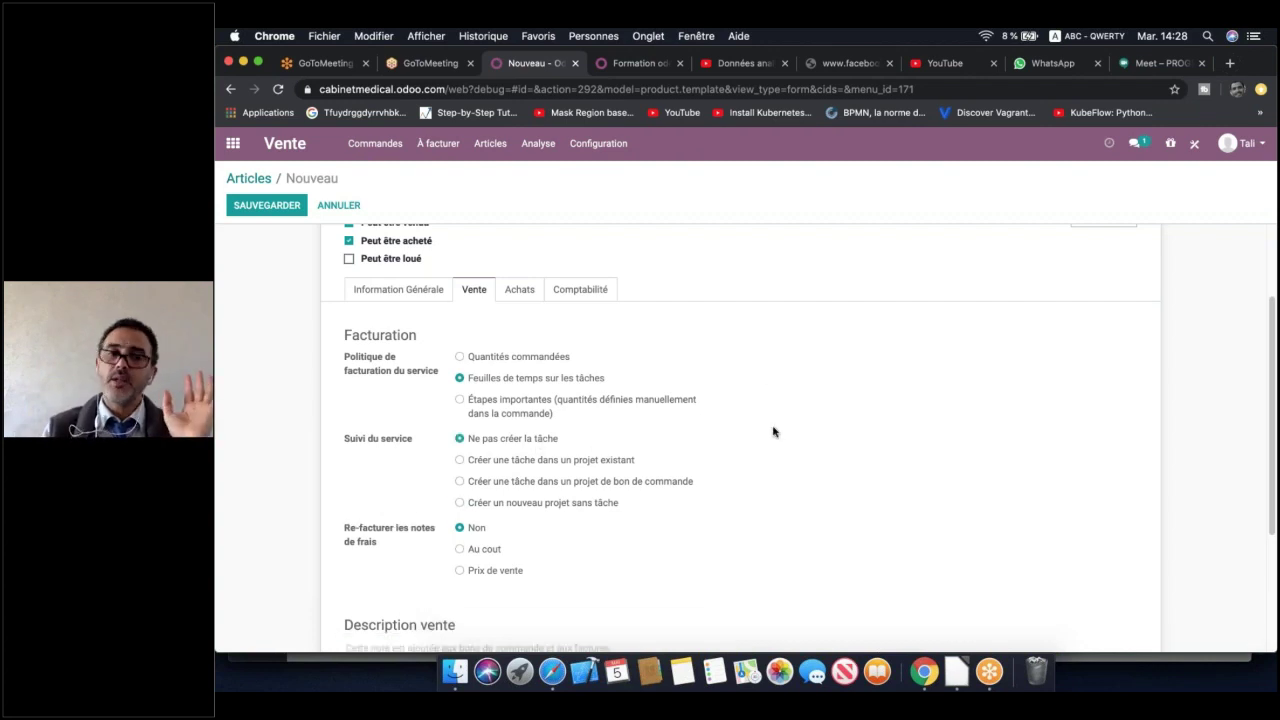
pyautogui.scroll(1, 773, 432)
# Set income account 611100 and expense account 711100 on the Comptabilité tab
pyautogui.scroll(1, 773, 432)
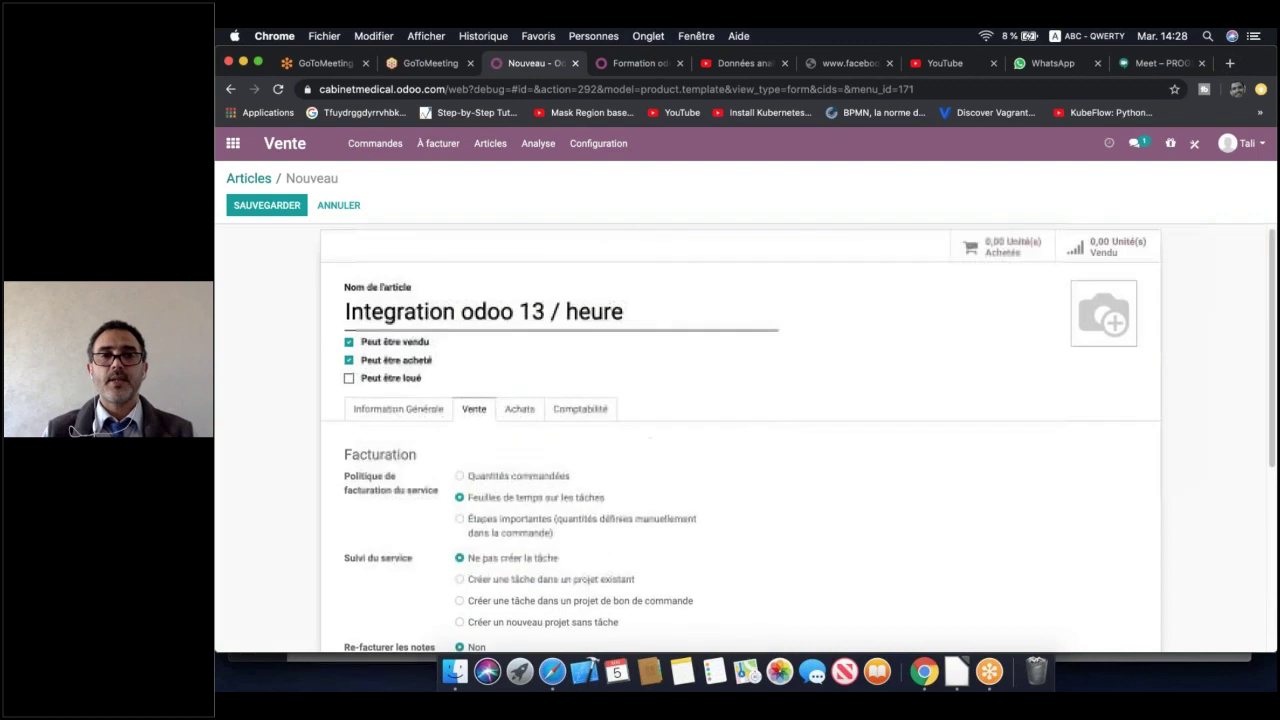
pyautogui.click(522, 409)
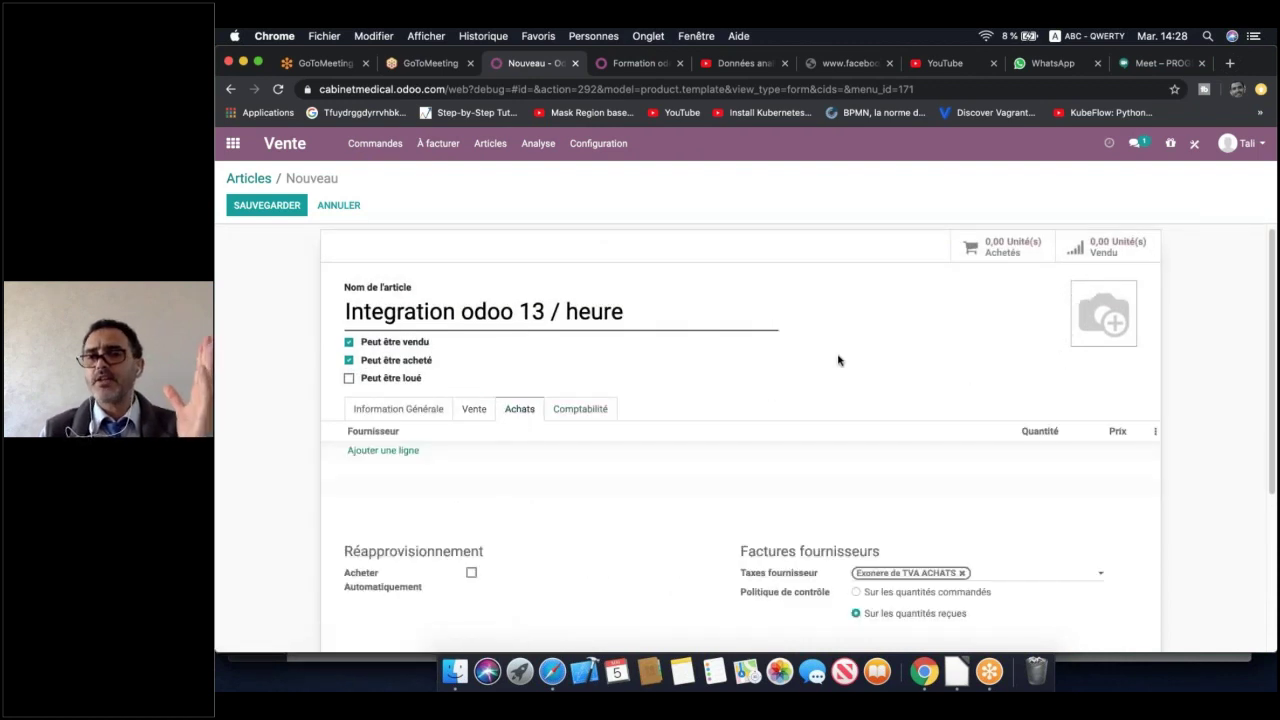
pyautogui.click(588, 408)
pyautogui.click(575, 480)
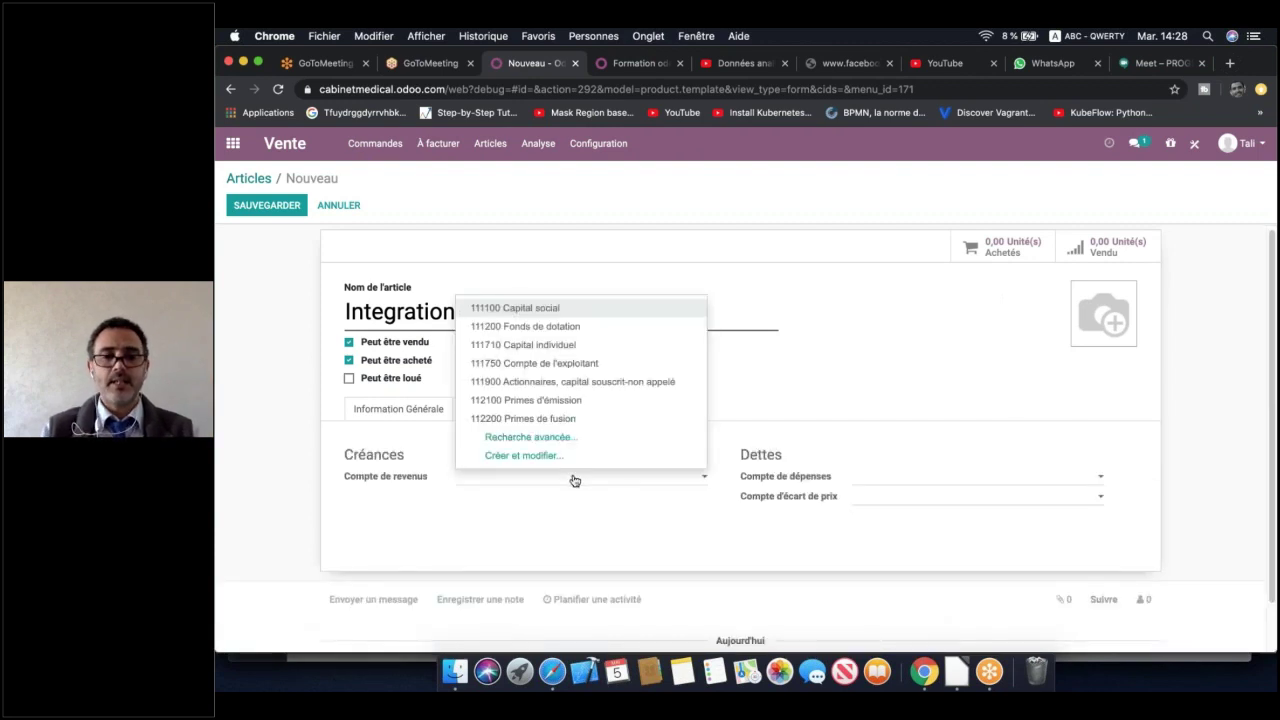
pyautogui.write('611')
pyautogui.press('Return')
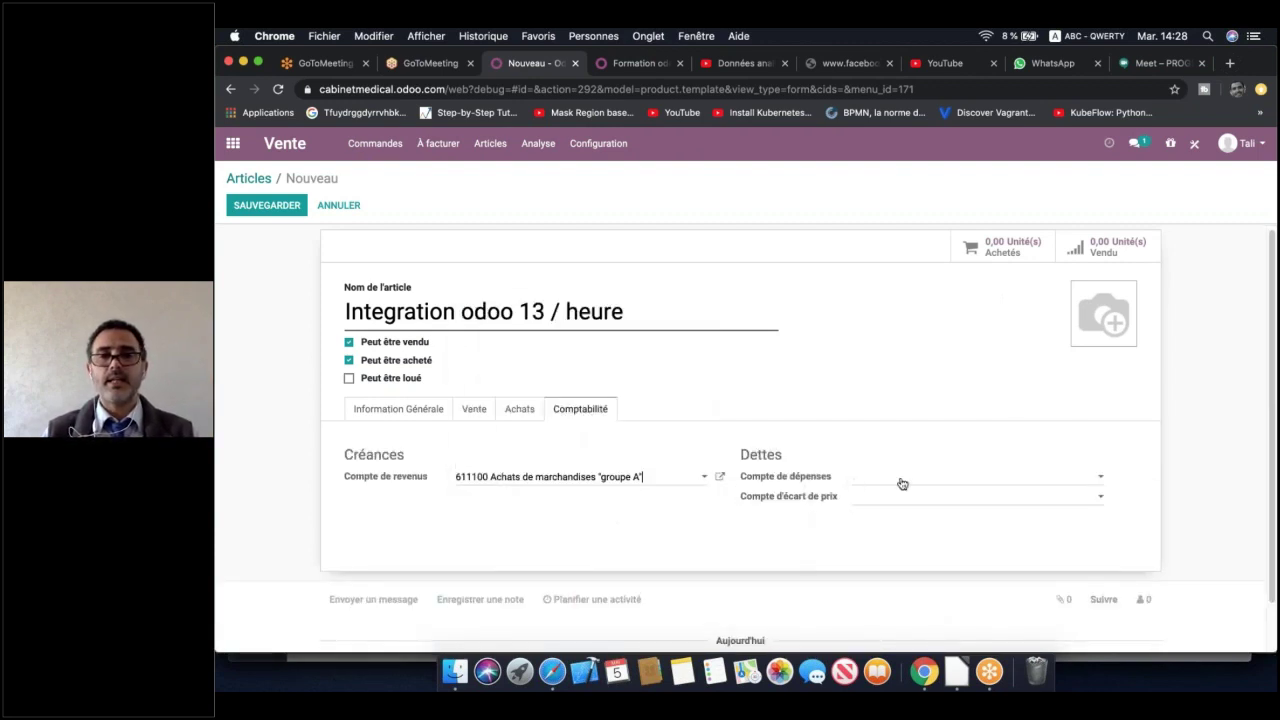
pyautogui.click(901, 482)
pyautogui.write('711')
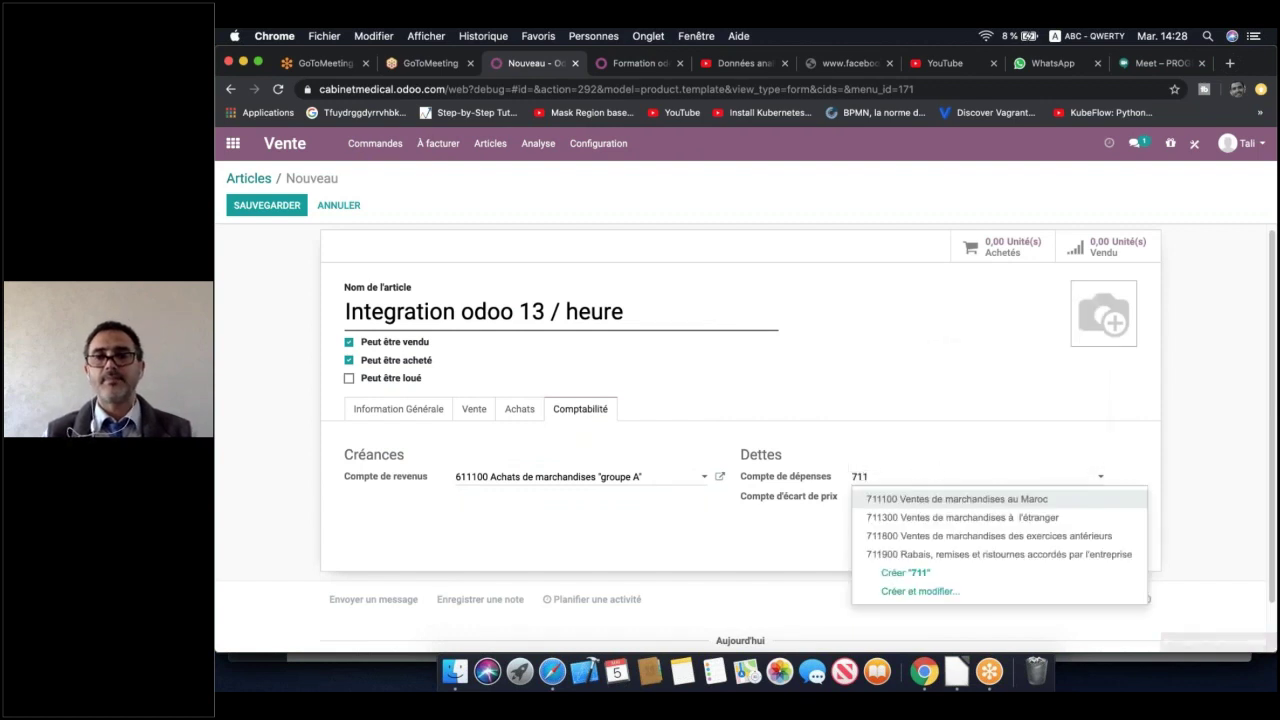
pyautogui.click(919, 499)
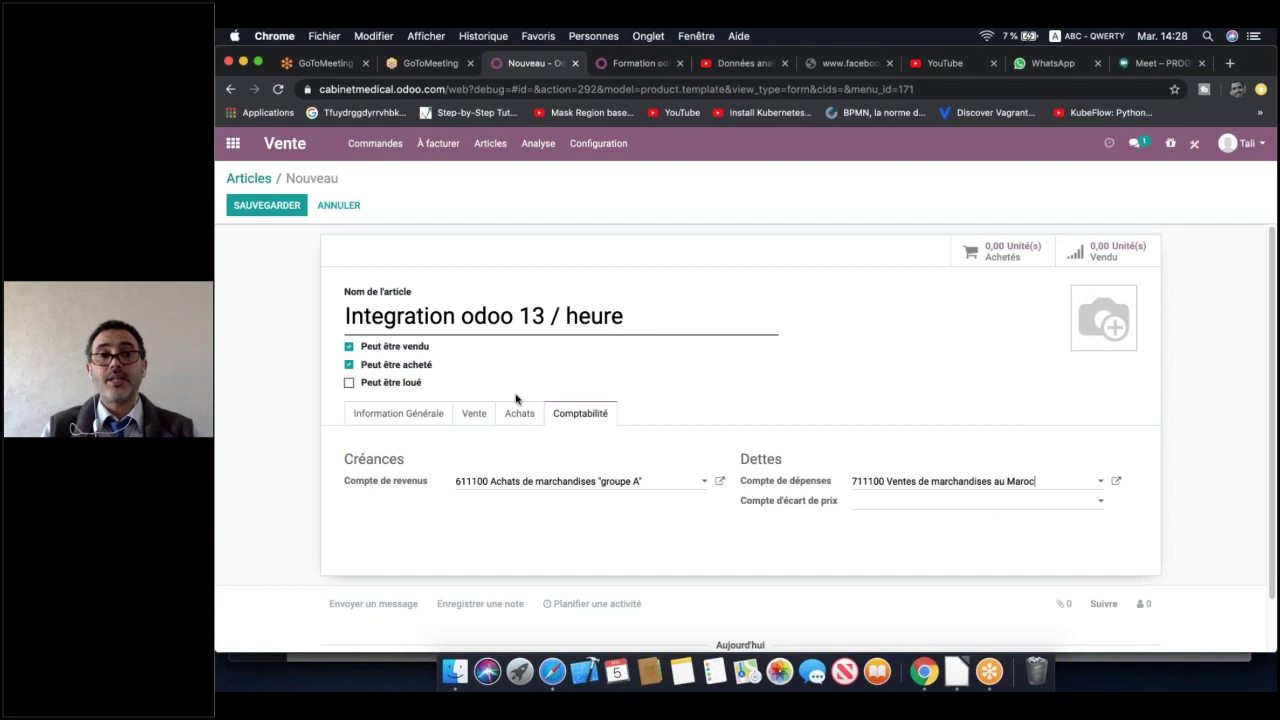
pyautogui.click(473, 418)
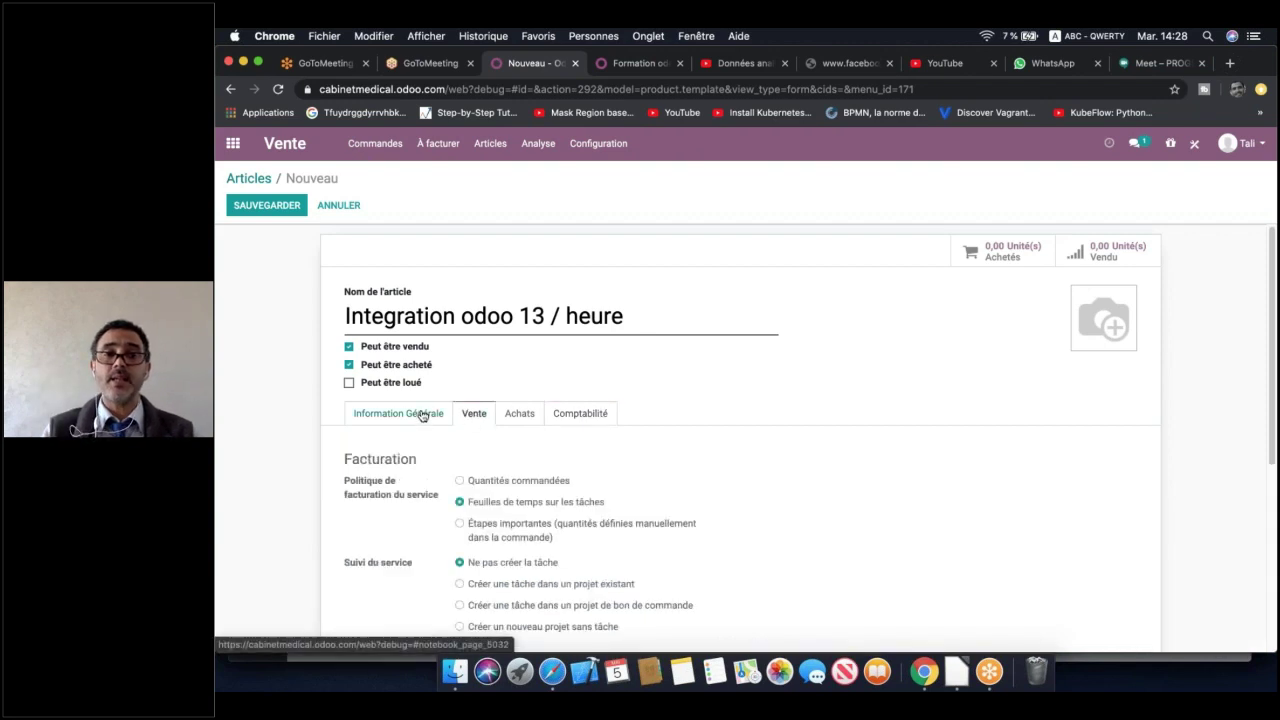
# Review the Information Générale and Vente tabs, then save 'Integration odoo 13 / heure'
pyautogui.click(423, 416)
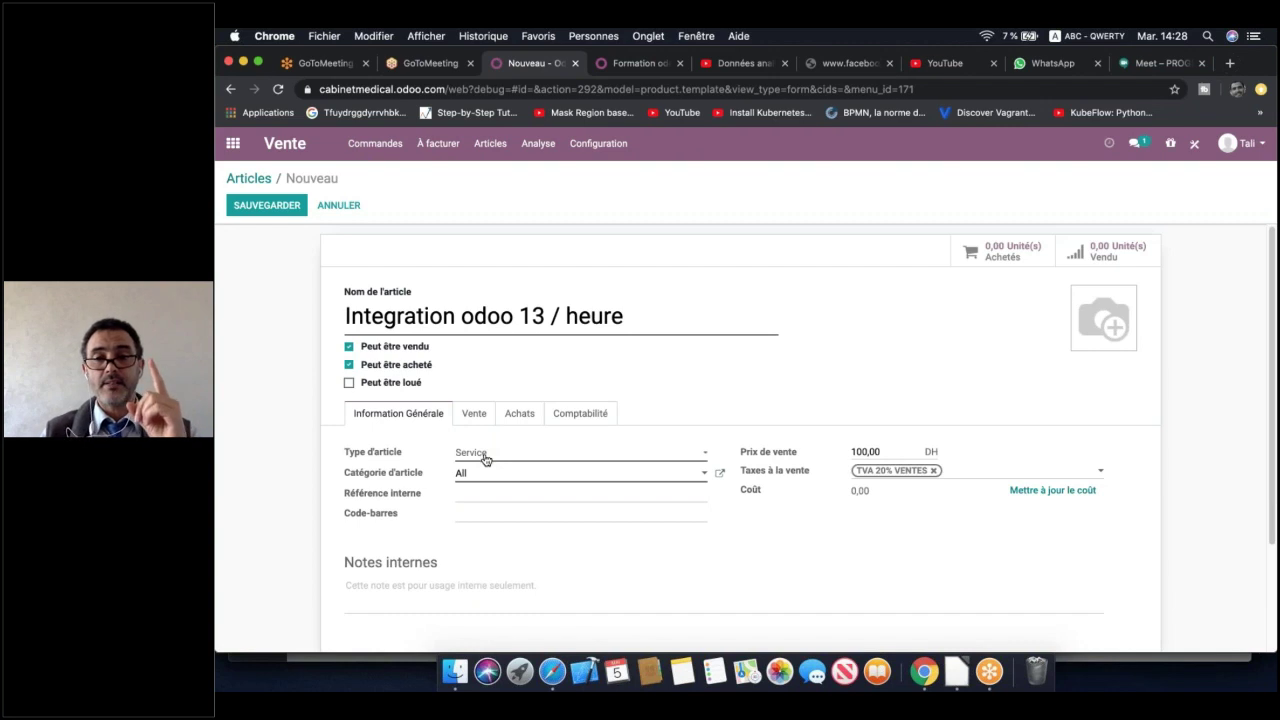
pyautogui.click(484, 419)
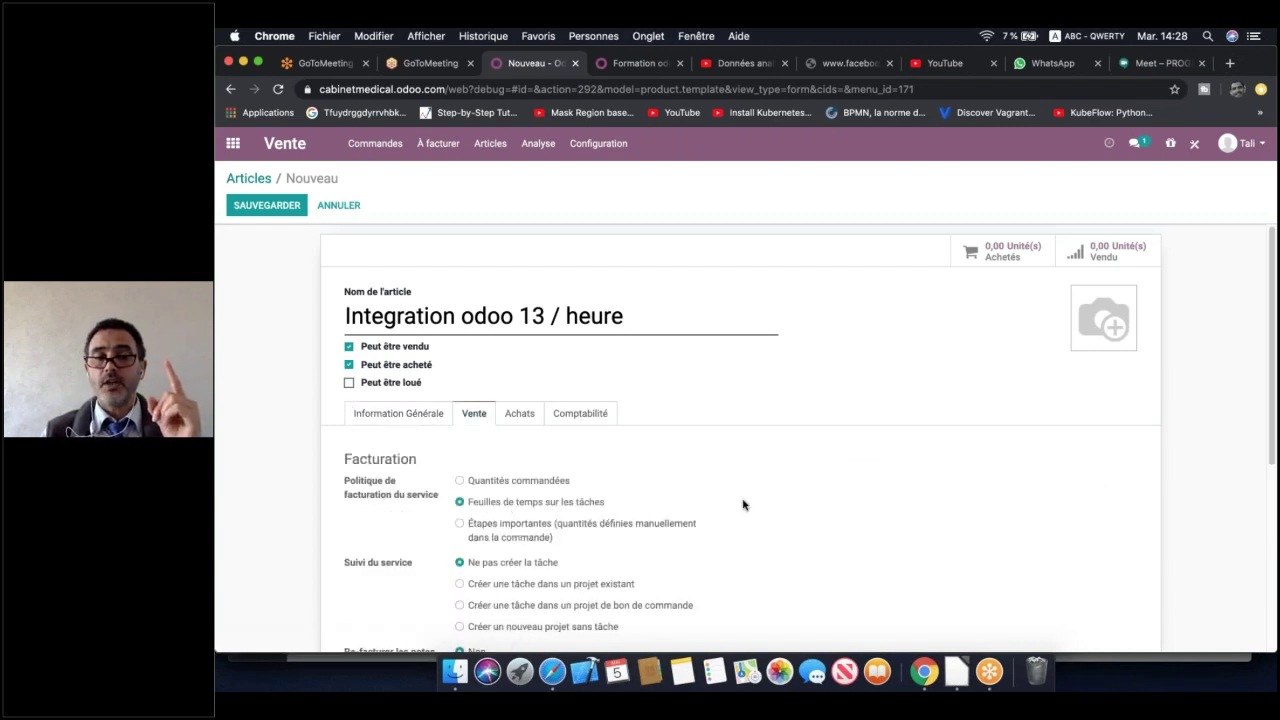
pyautogui.scroll(-2, 766, 508)
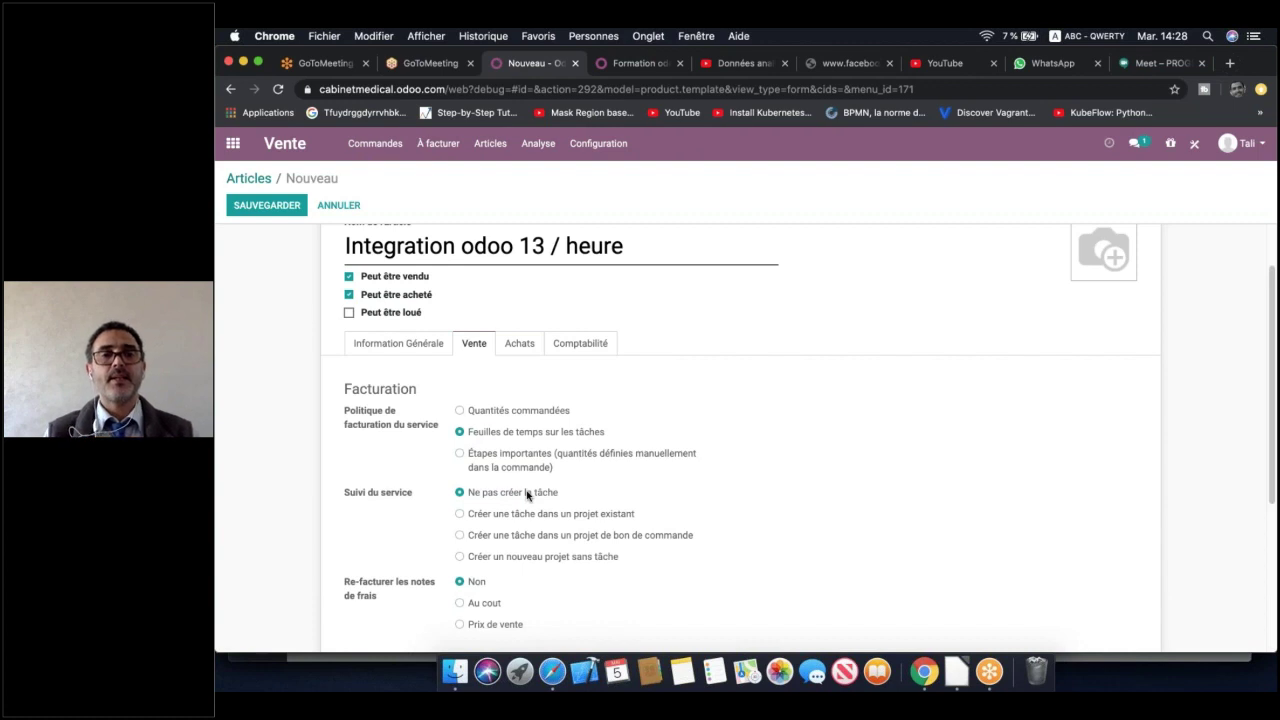
pyautogui.scroll(2, 527, 495)
pyautogui.click(267, 205)
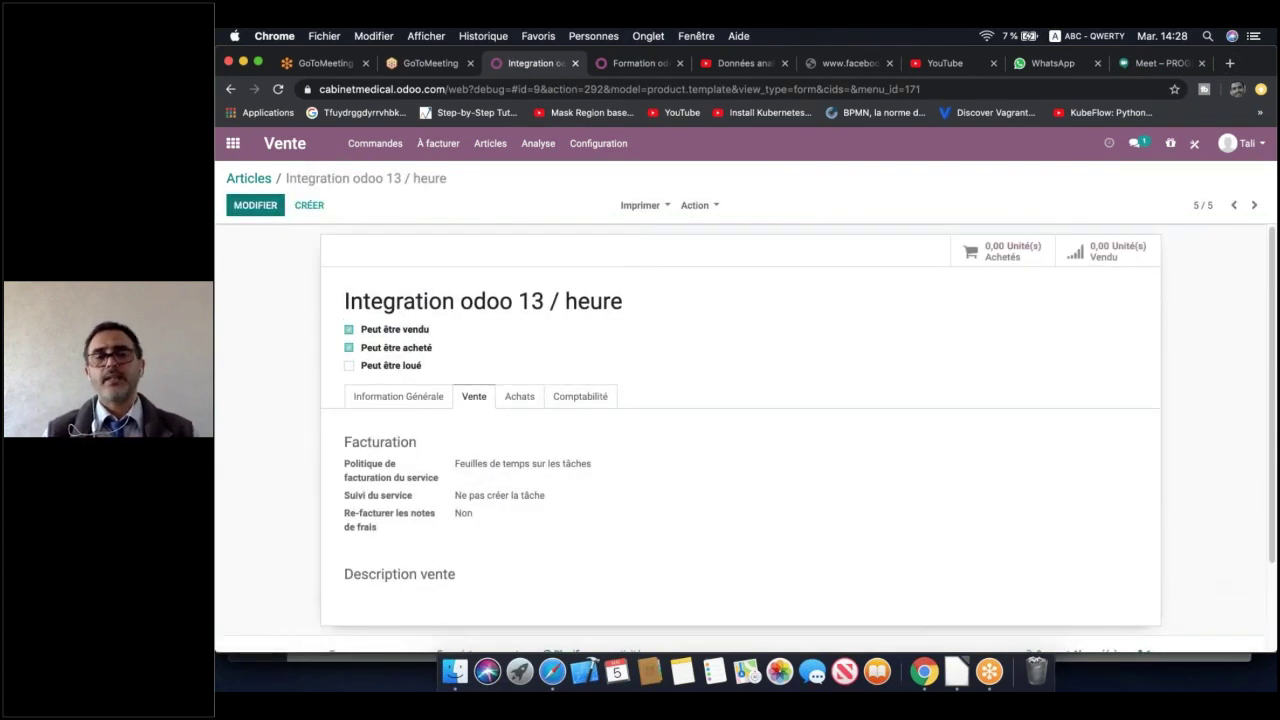
# Open the Gestion de vente task in Mise en Place de Odoo 13 and start a sales order
pyautogui.click(232, 143)
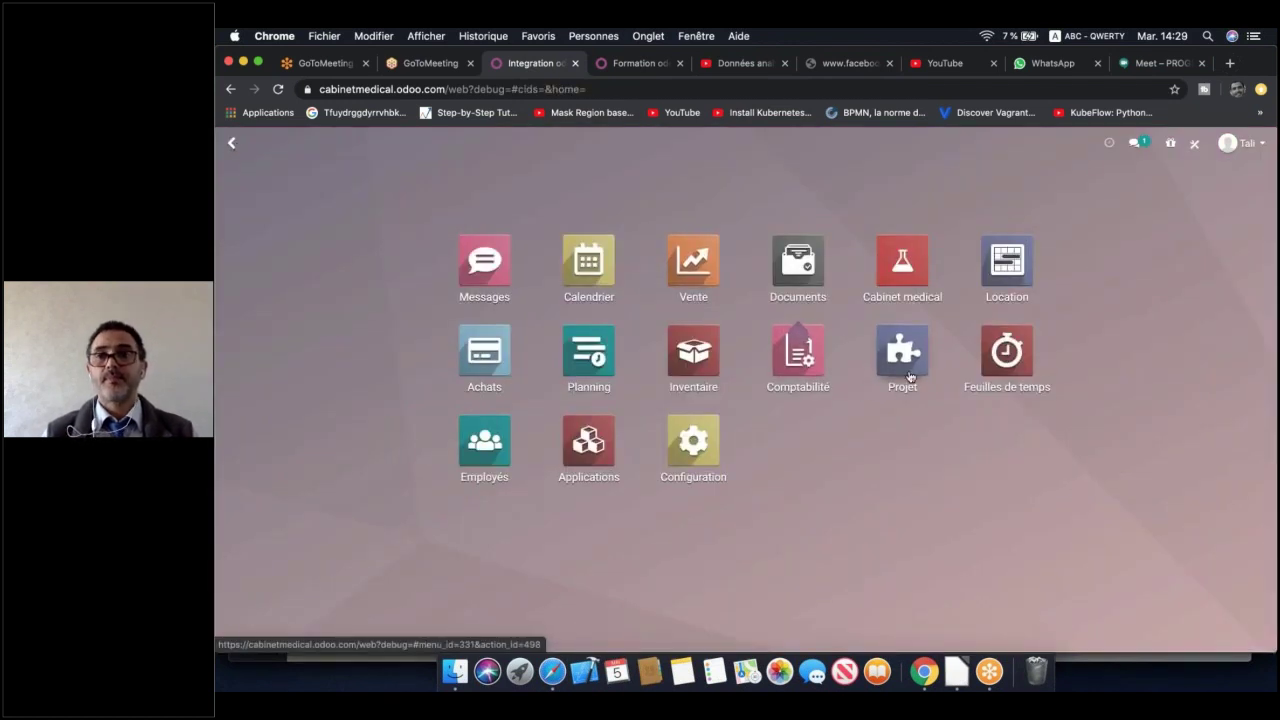
pyautogui.click(908, 374)
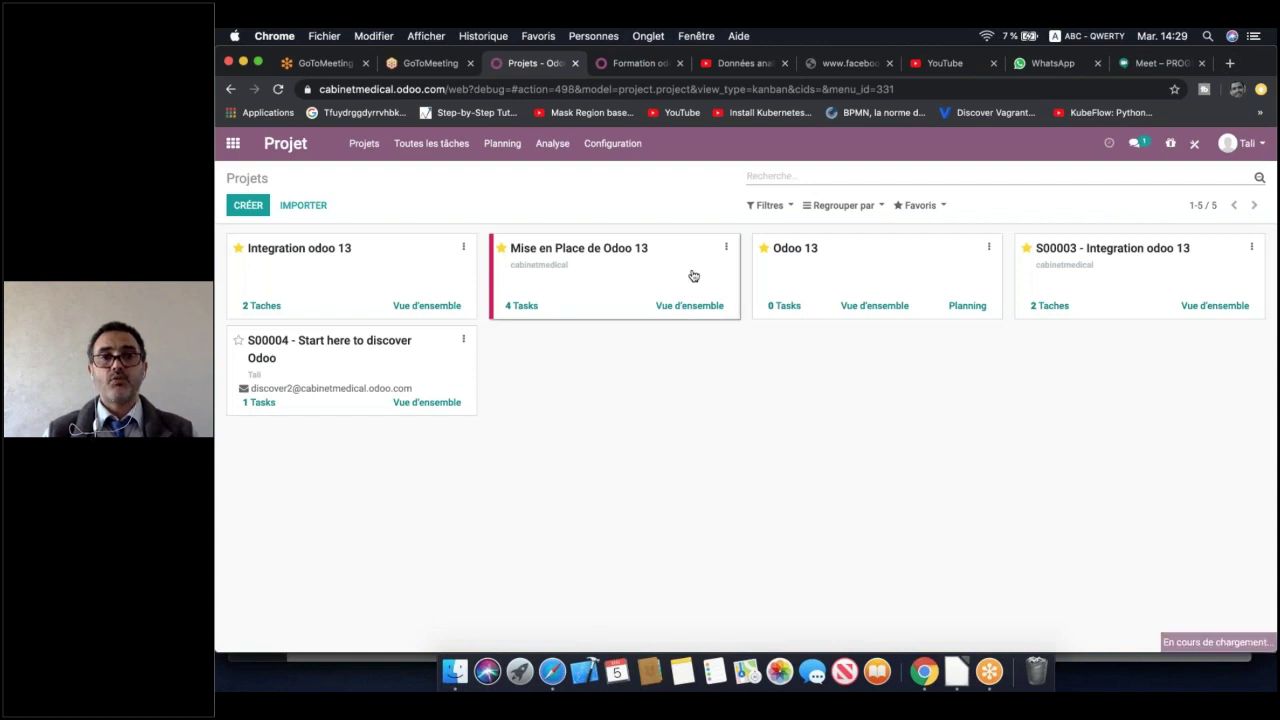
pyautogui.click(693, 276)
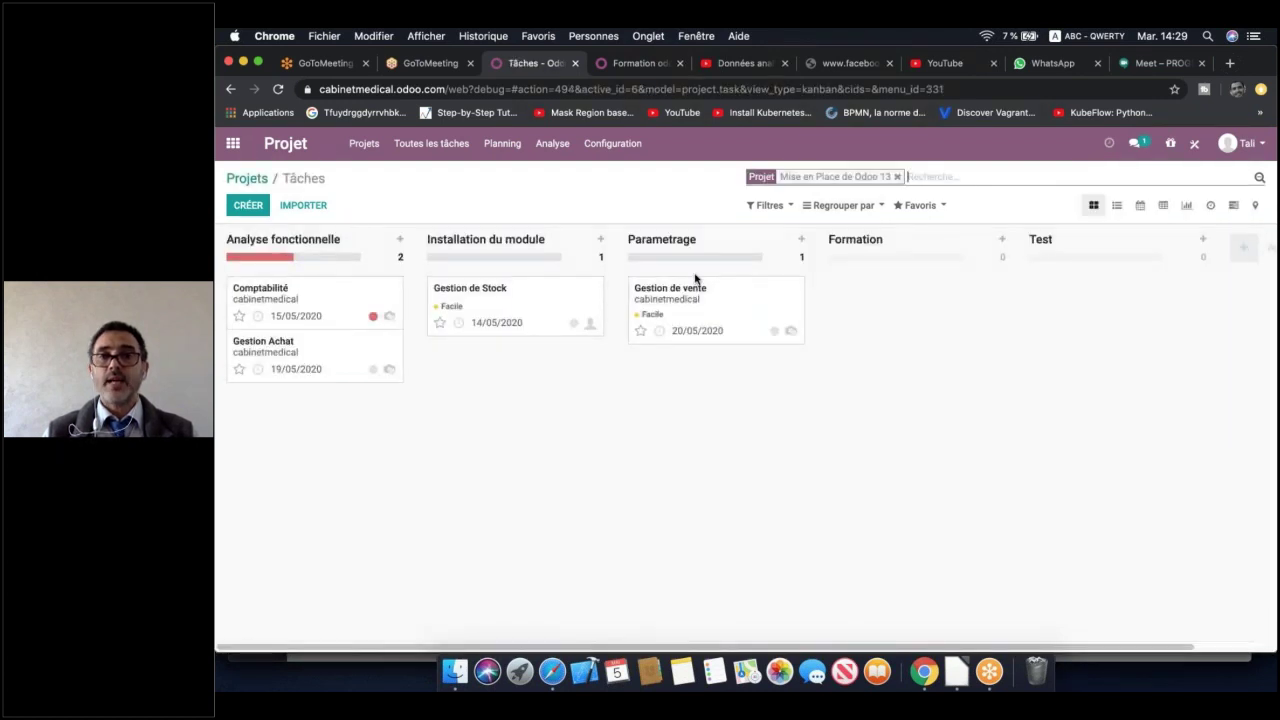
pyautogui.click(733, 317)
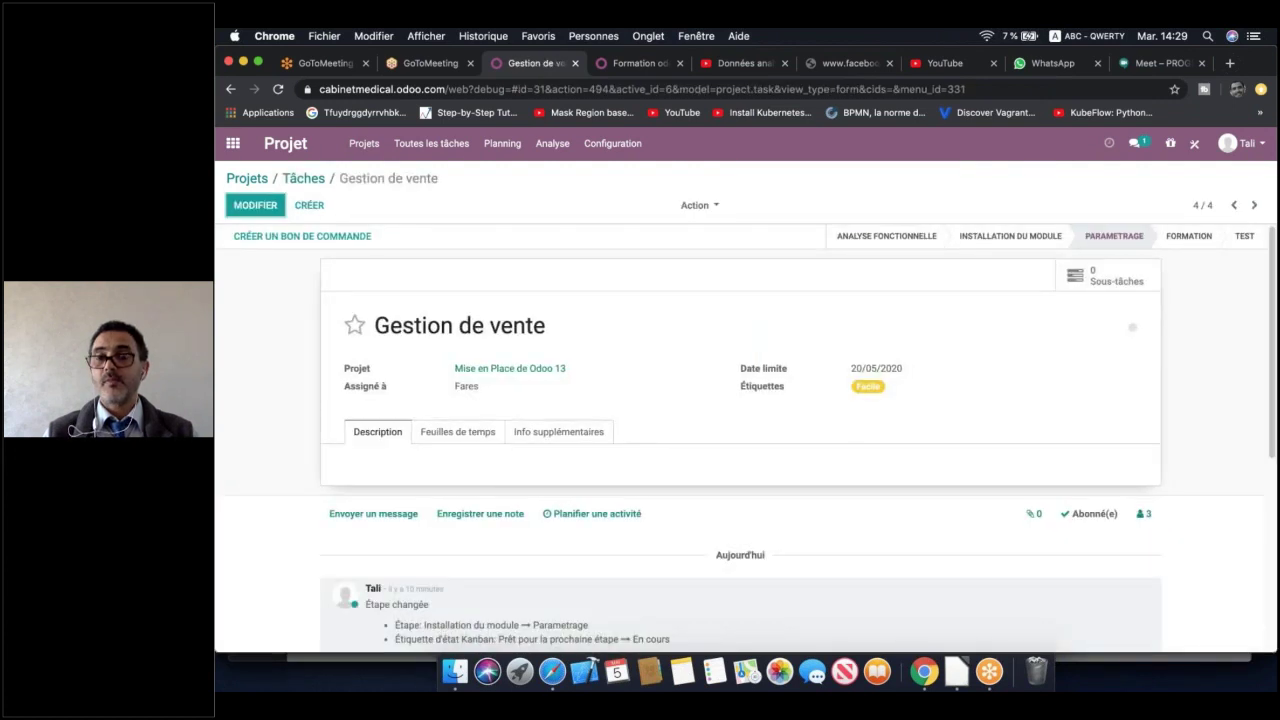
pyautogui.click(300, 236)
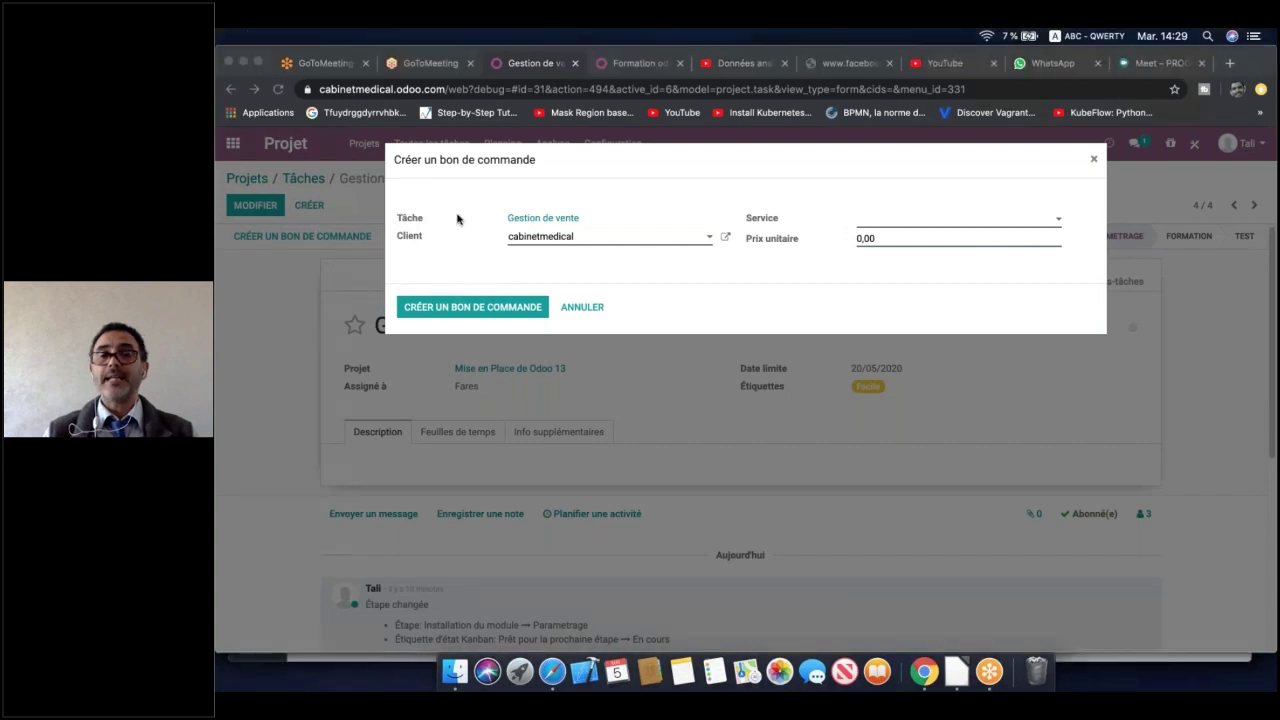
# Pick the Integration odoo 13 / heure service and create sales order S00010 for cabinetmedical
pyautogui.click(1061, 224)
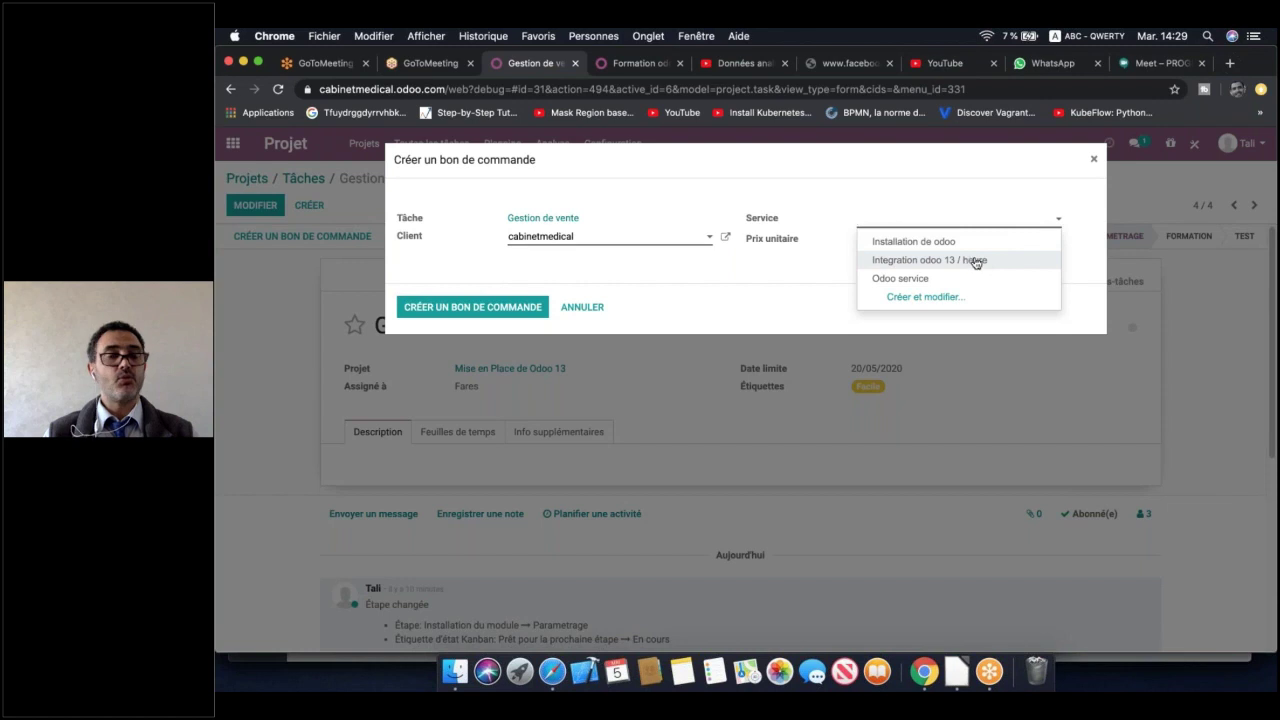
pyautogui.click(929, 259)
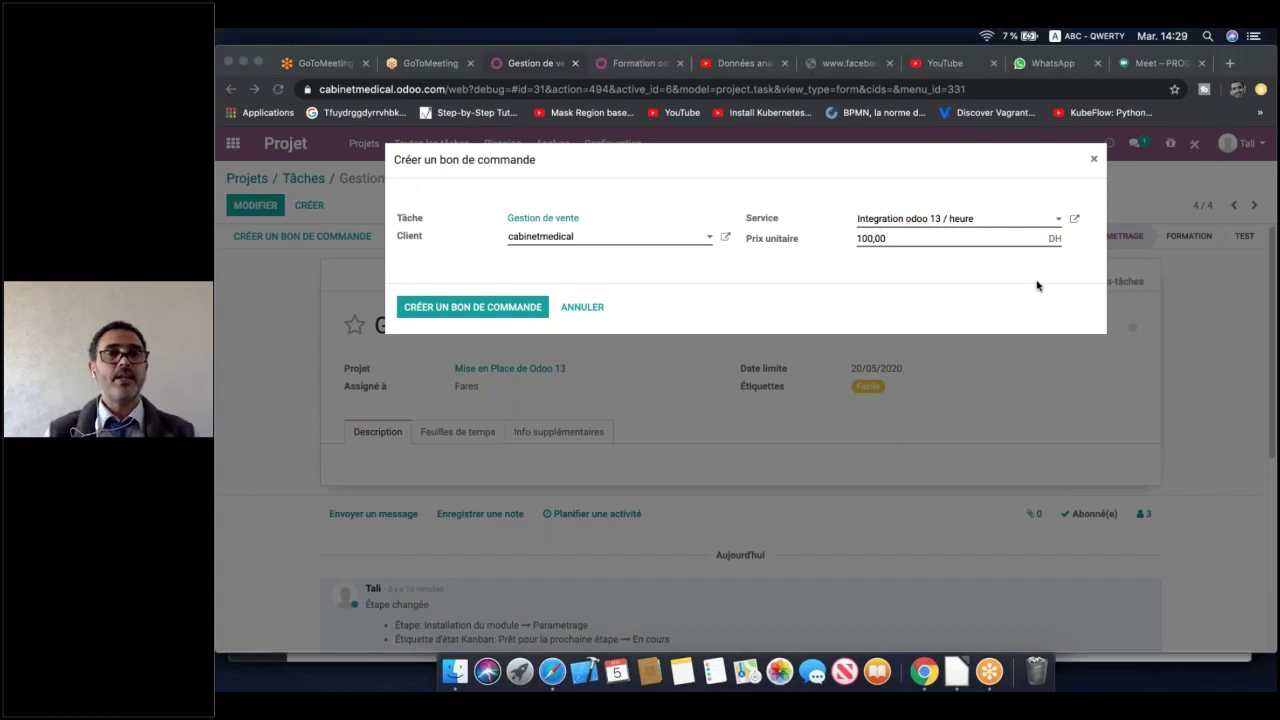
pyautogui.click(493, 308)
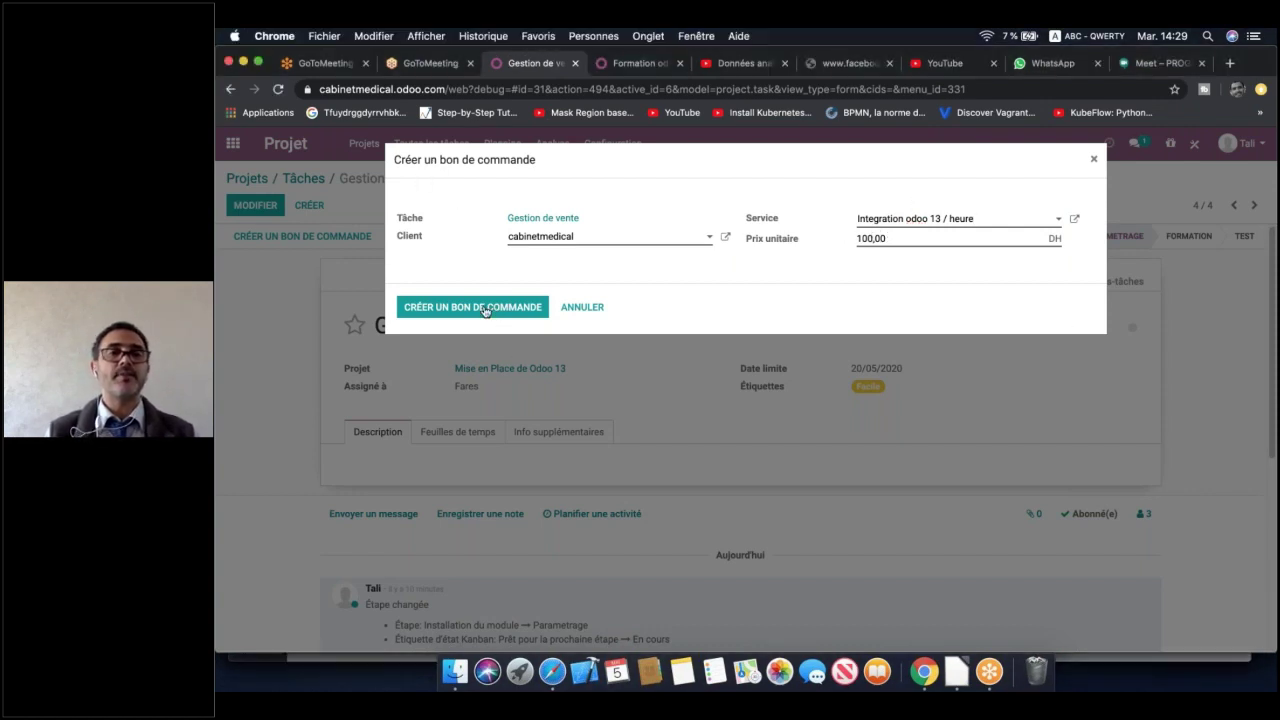
pyautogui.click(480, 307)
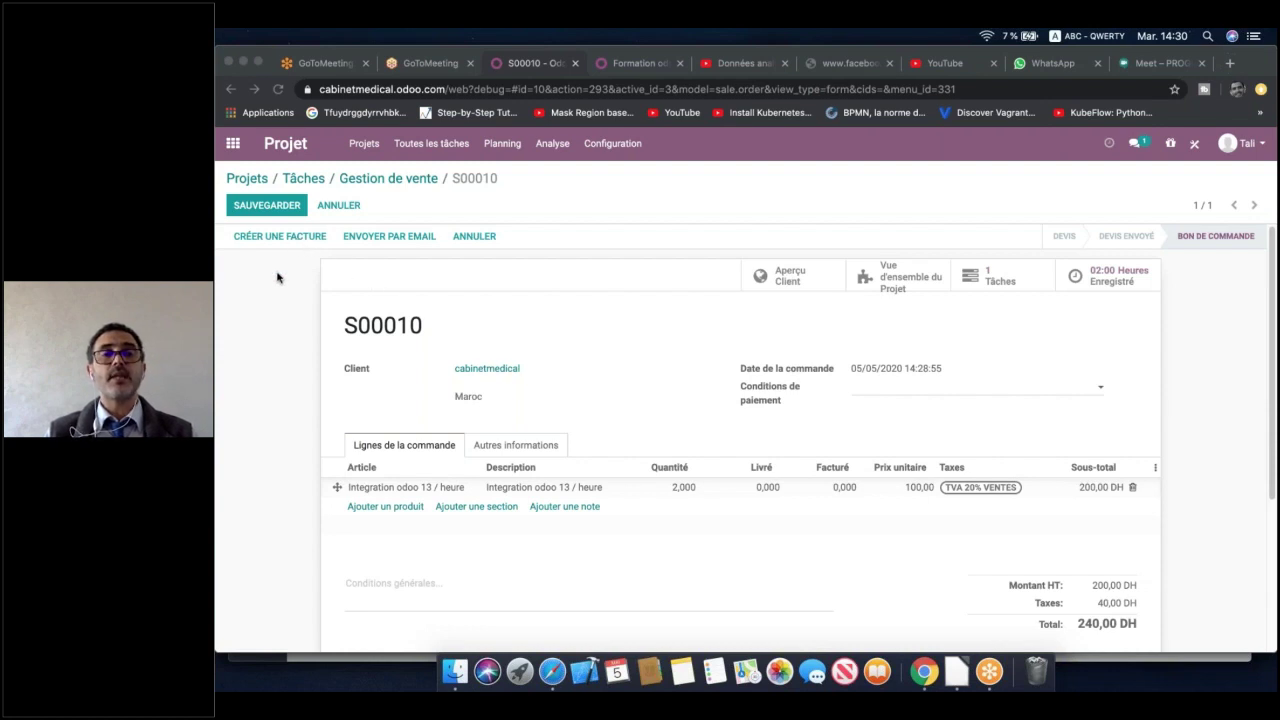
# Create and open a 200% down-payment invoice from order S00010, totalling 480,00 DH
pyautogui.click(282, 236)
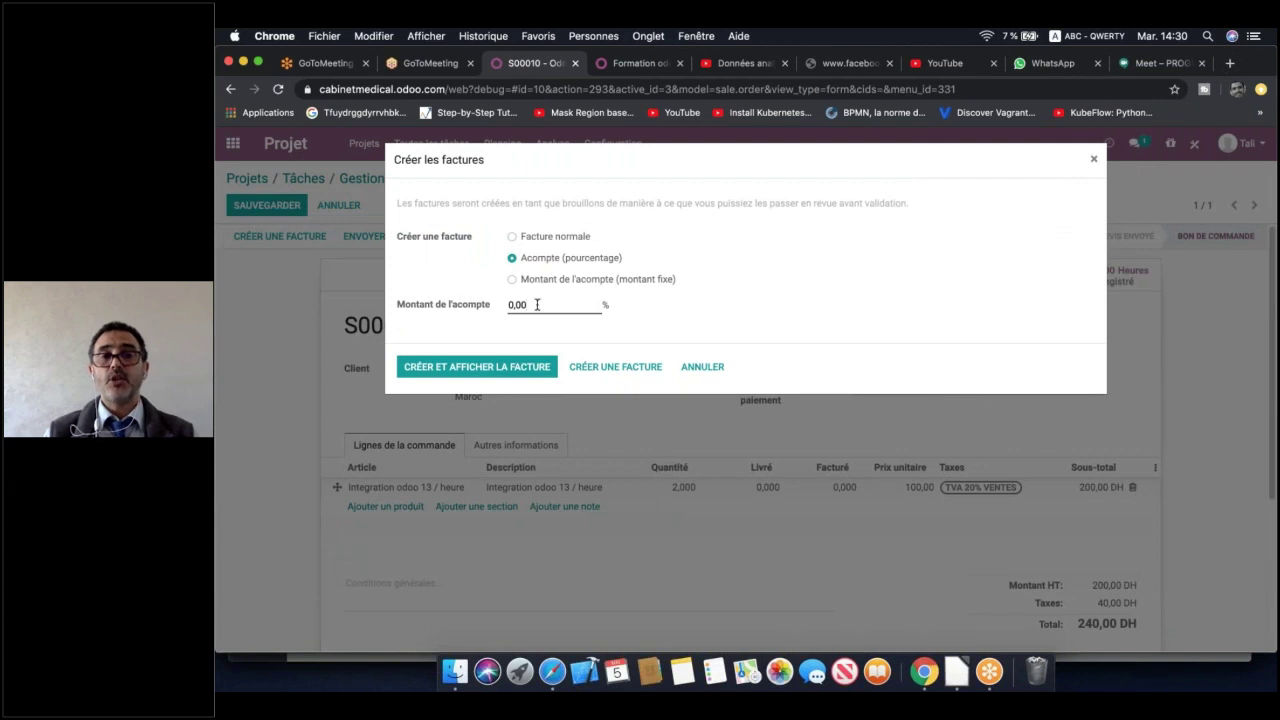
pyautogui.click(476, 306)
pyautogui.moveTo(476, 308)
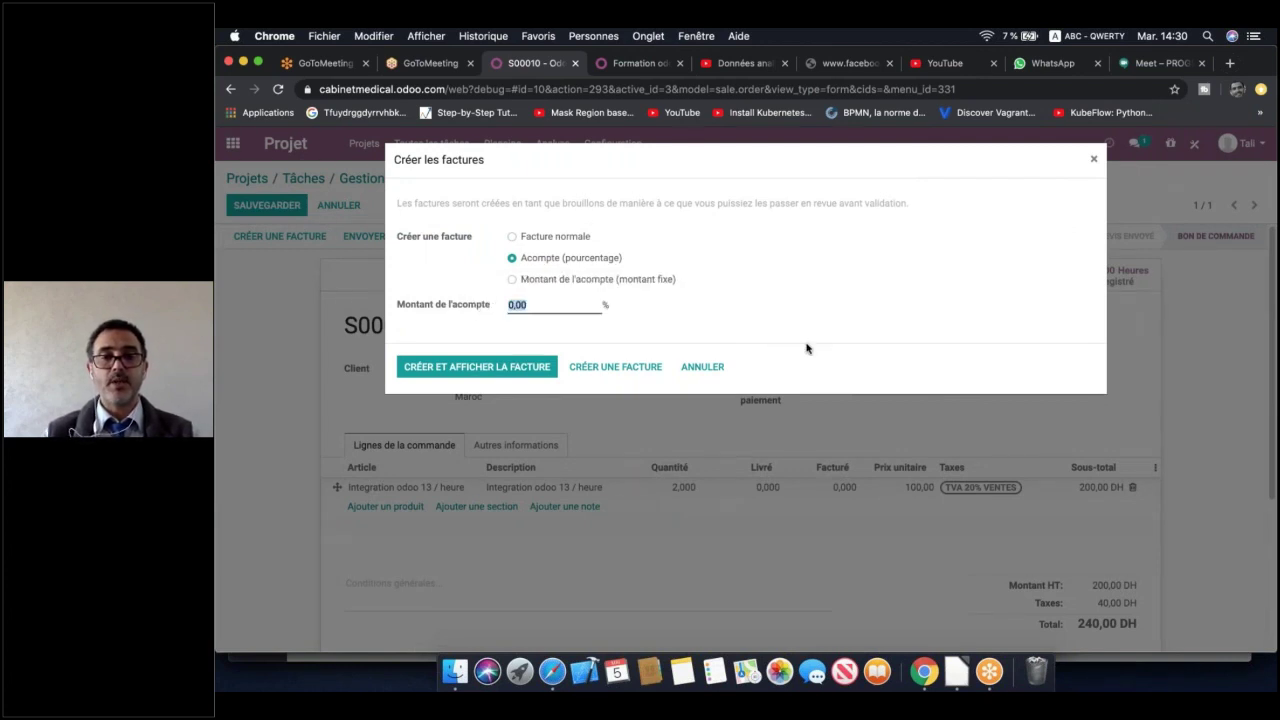
pyautogui.write('20')
pyautogui.press('BackSpace')
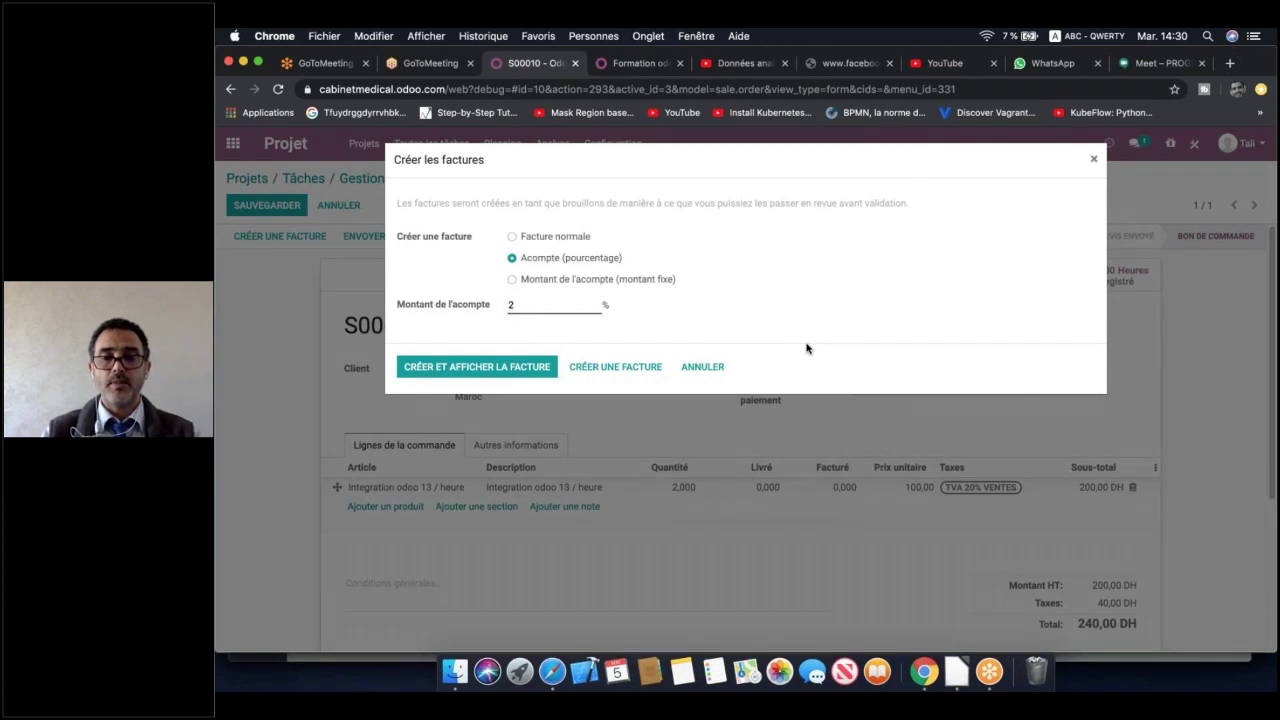
pyautogui.write('00')
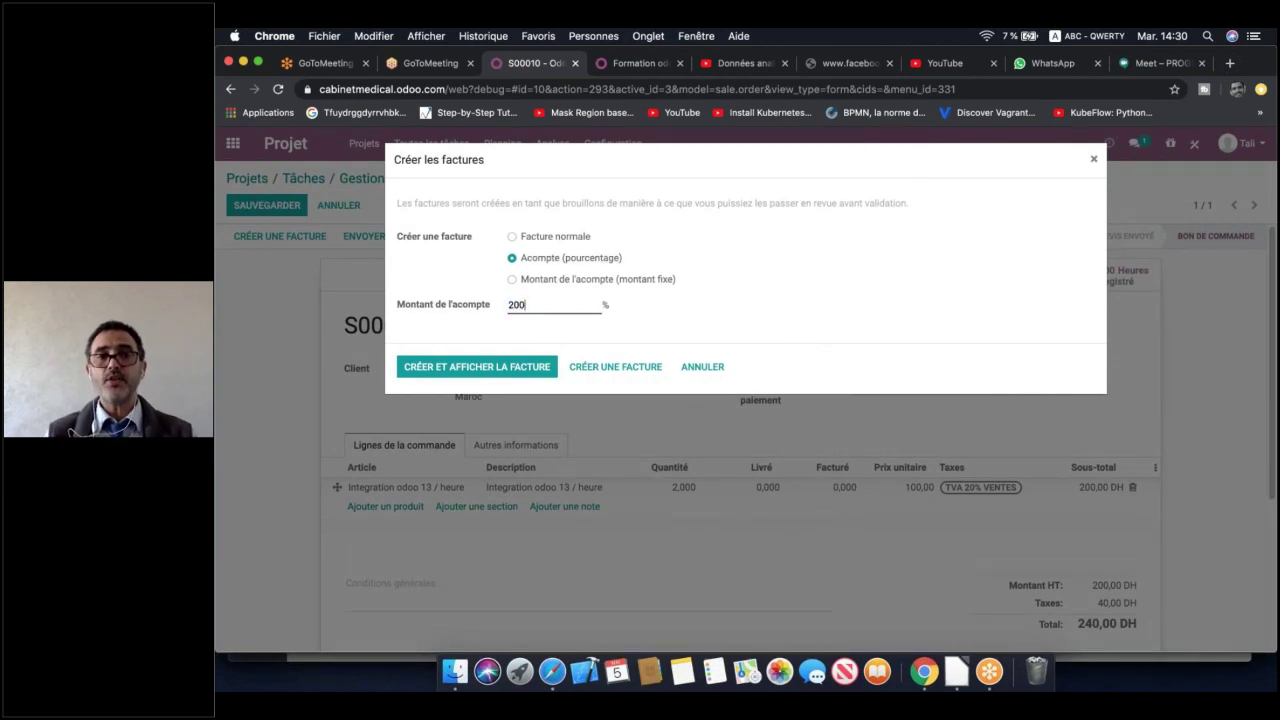
pyautogui.click(494, 365)
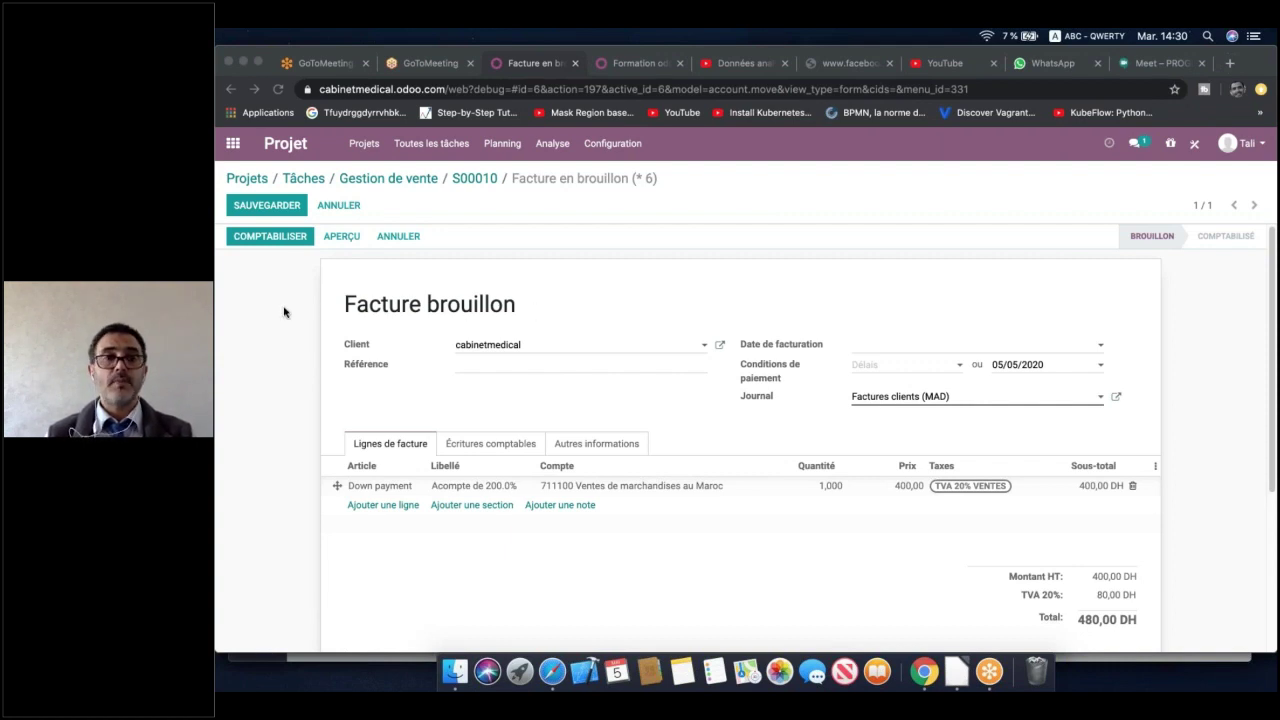
# Post the draft invoice as FAC/2020/0004 and begin registering its 480,00 DH payment
pyautogui.click(278, 231)
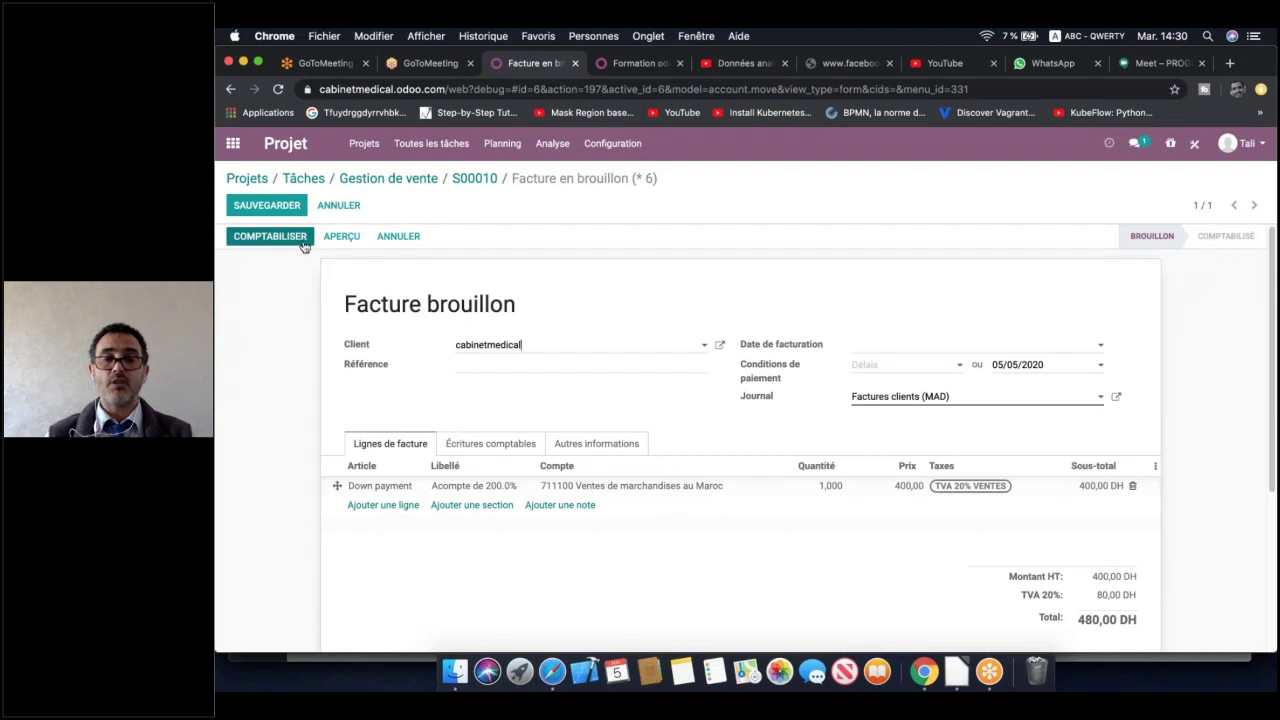
pyautogui.click(290, 238)
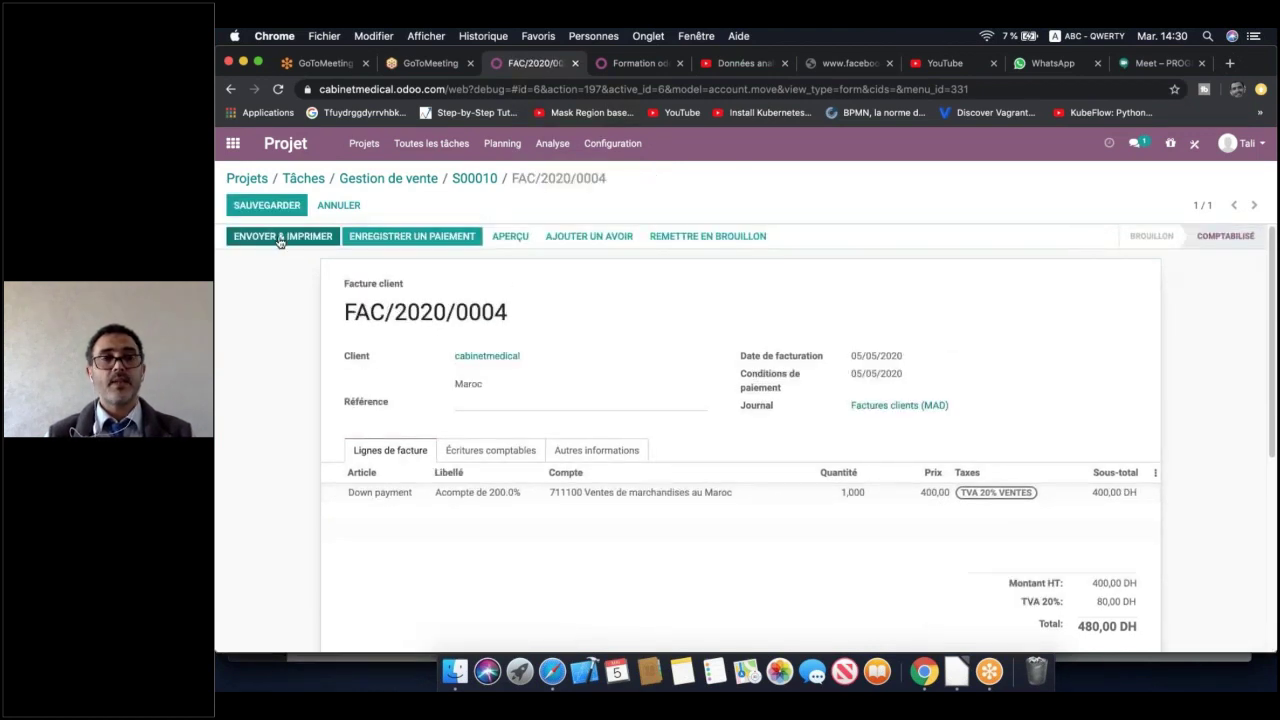
pyautogui.click(426, 238)
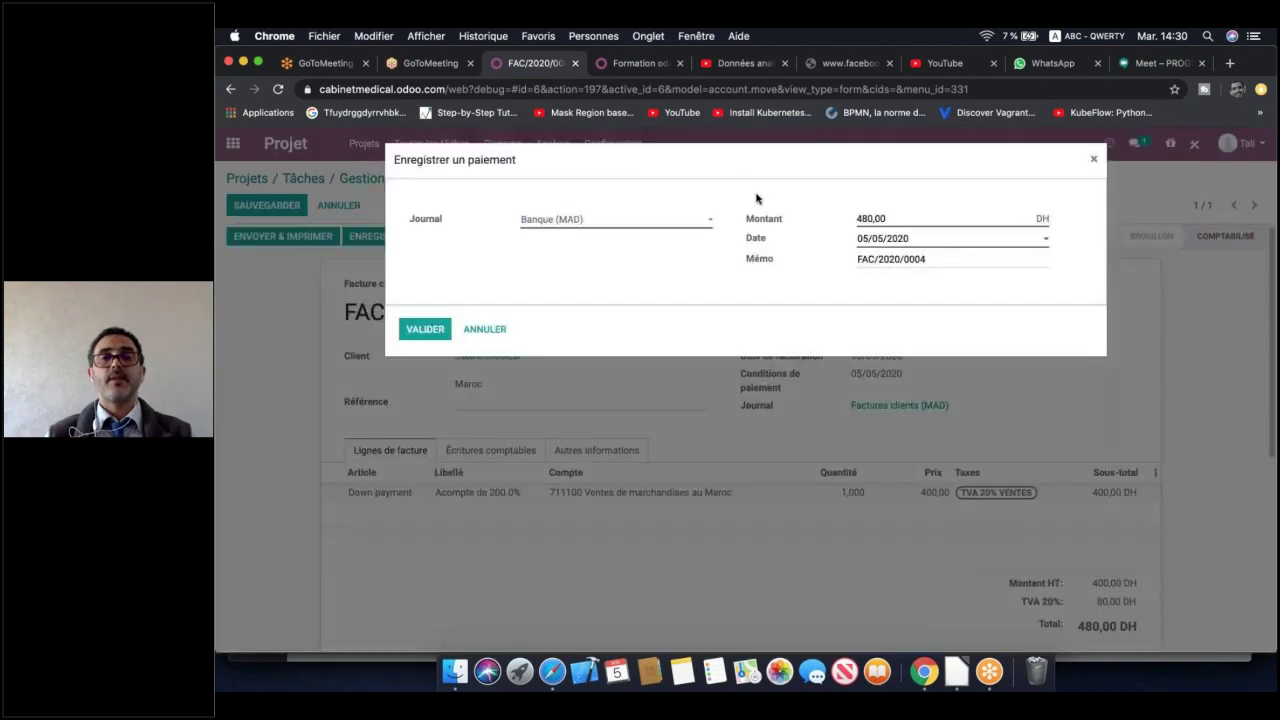
# Validate the 480,00 DH Banque (MAD) payment so FAC/2020/0004 is marked paid
pyautogui.click(425, 331)
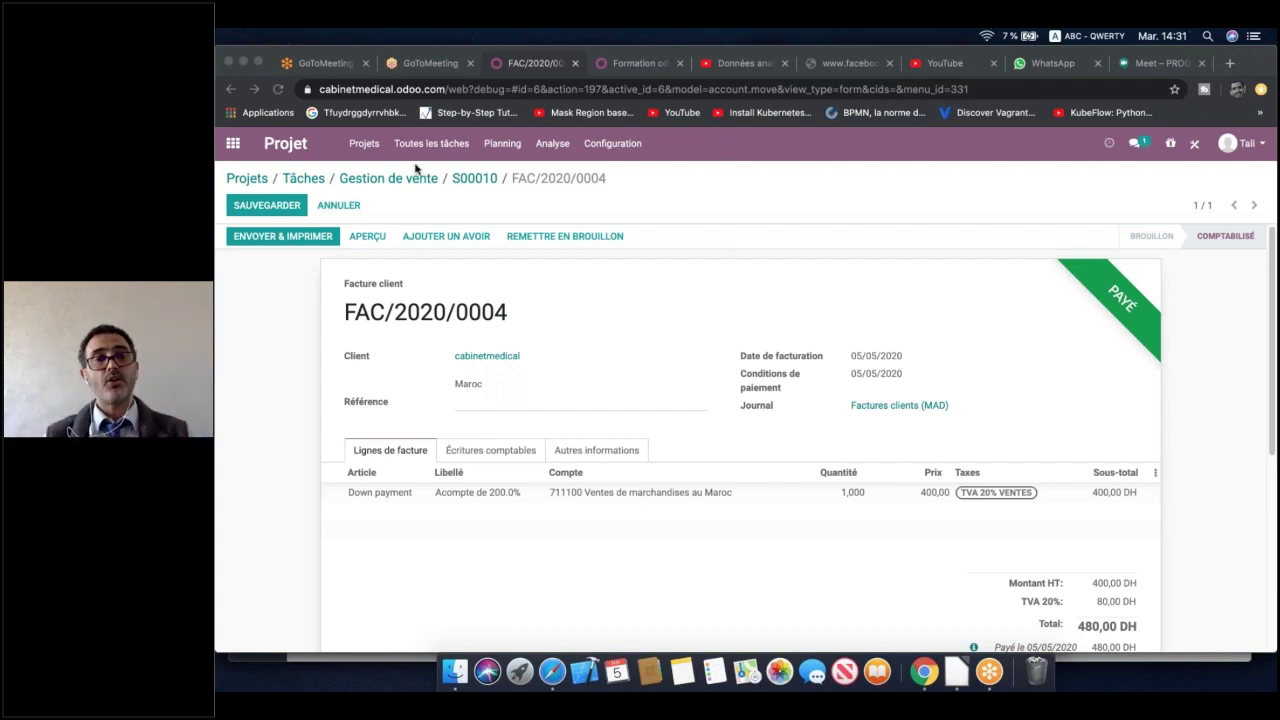
pyautogui.click(257, 181)
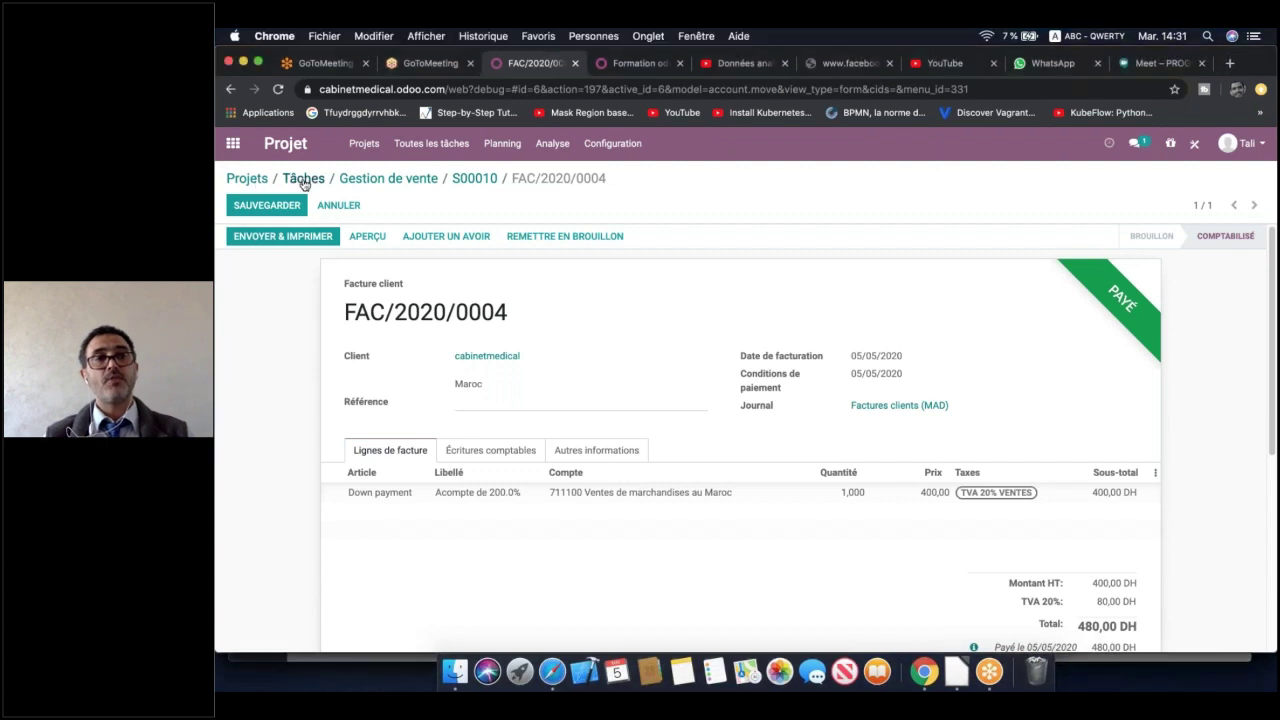
# Return to the projects list and open the 'Mise en Place de Odoo 13' project overview
pyautogui.click(251, 182)
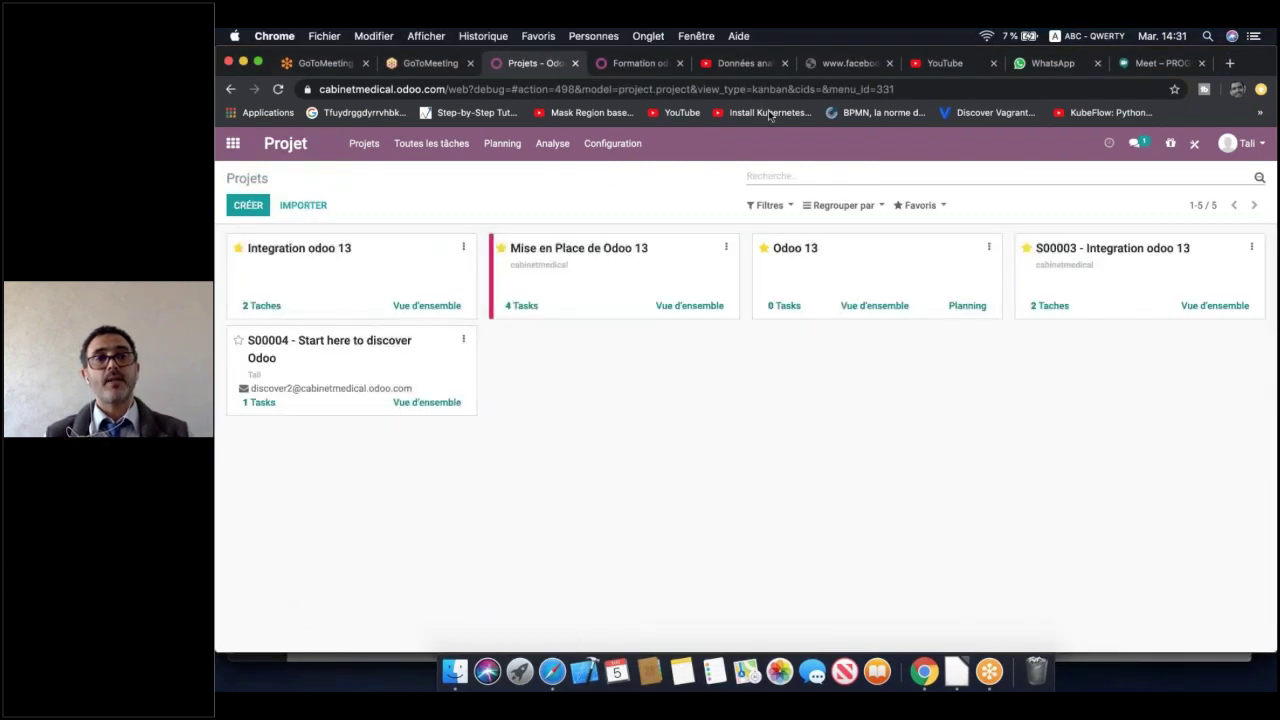
pyautogui.click(688, 307)
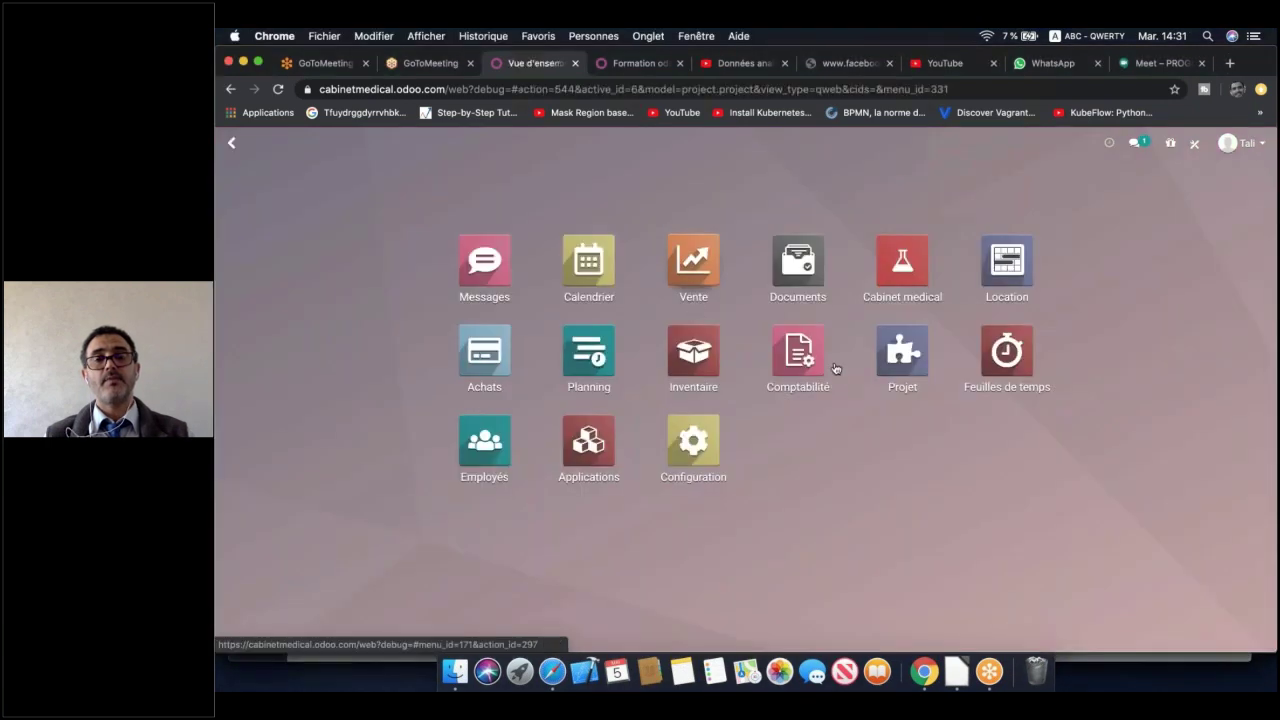
pyautogui.click(912, 368)
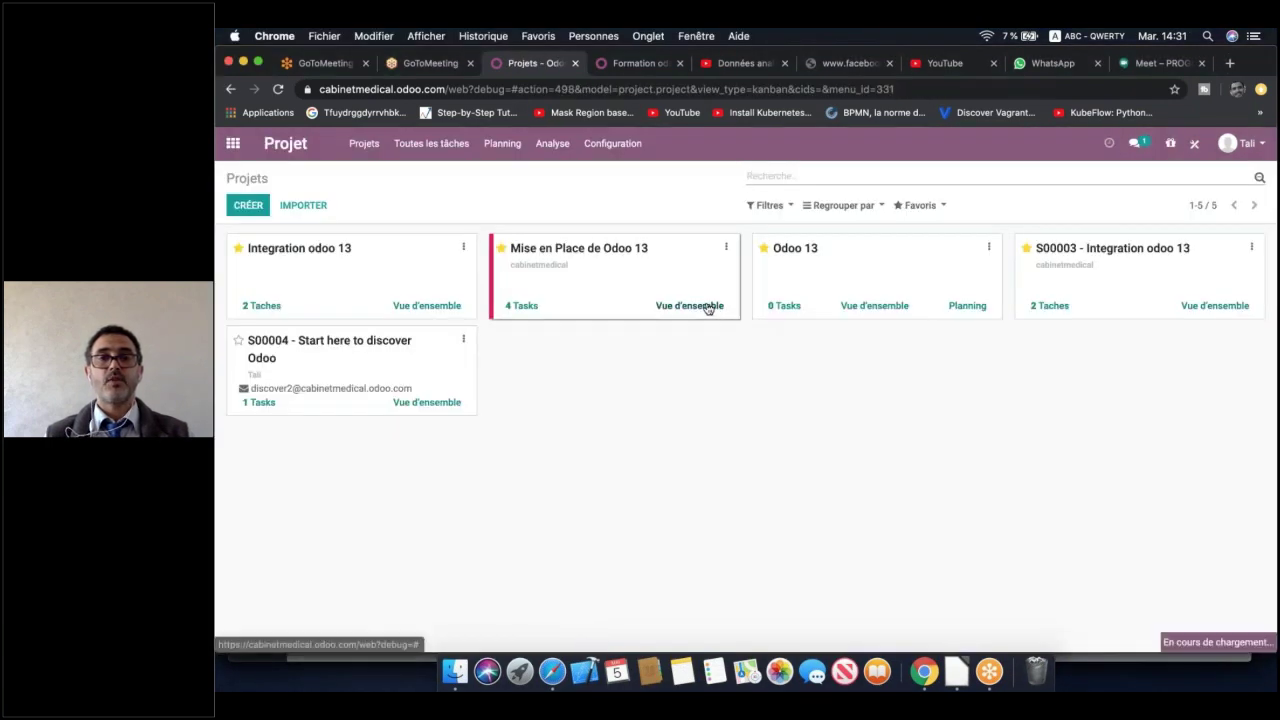
pyautogui.click(720, 306)
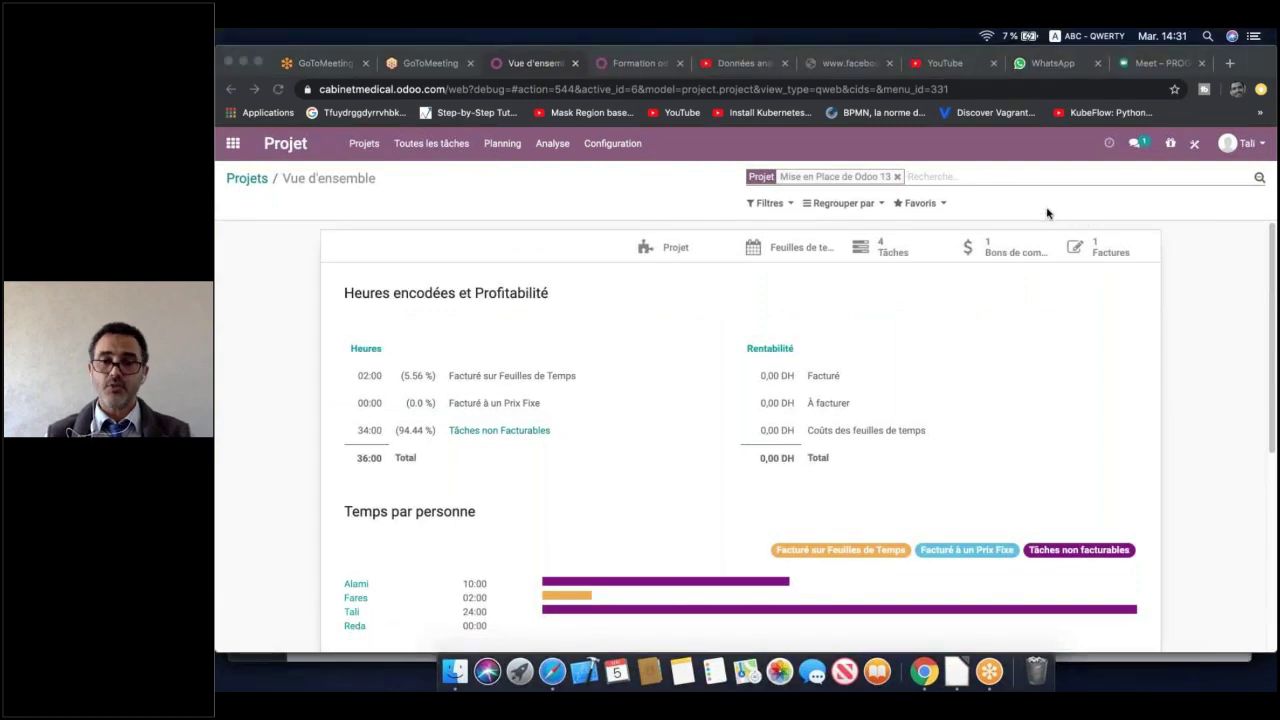
pyautogui.scroll(-3, 714, 372)
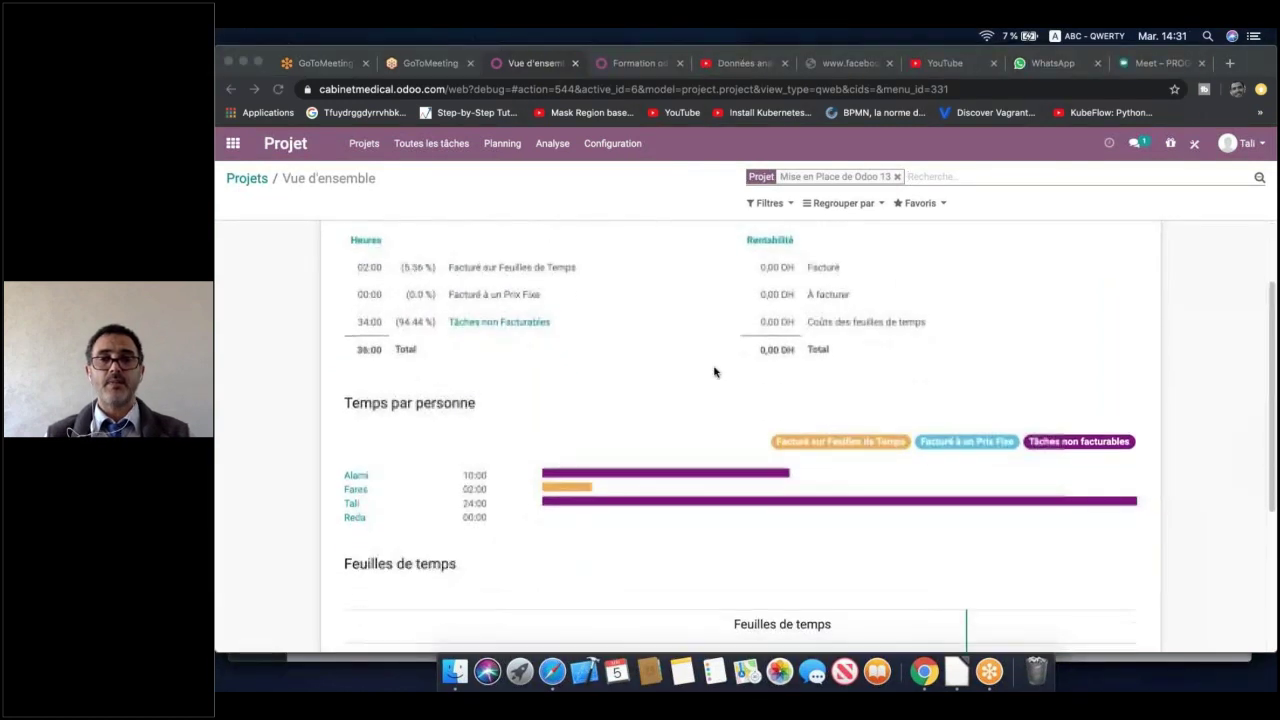
pyautogui.scroll(2, 714, 372)
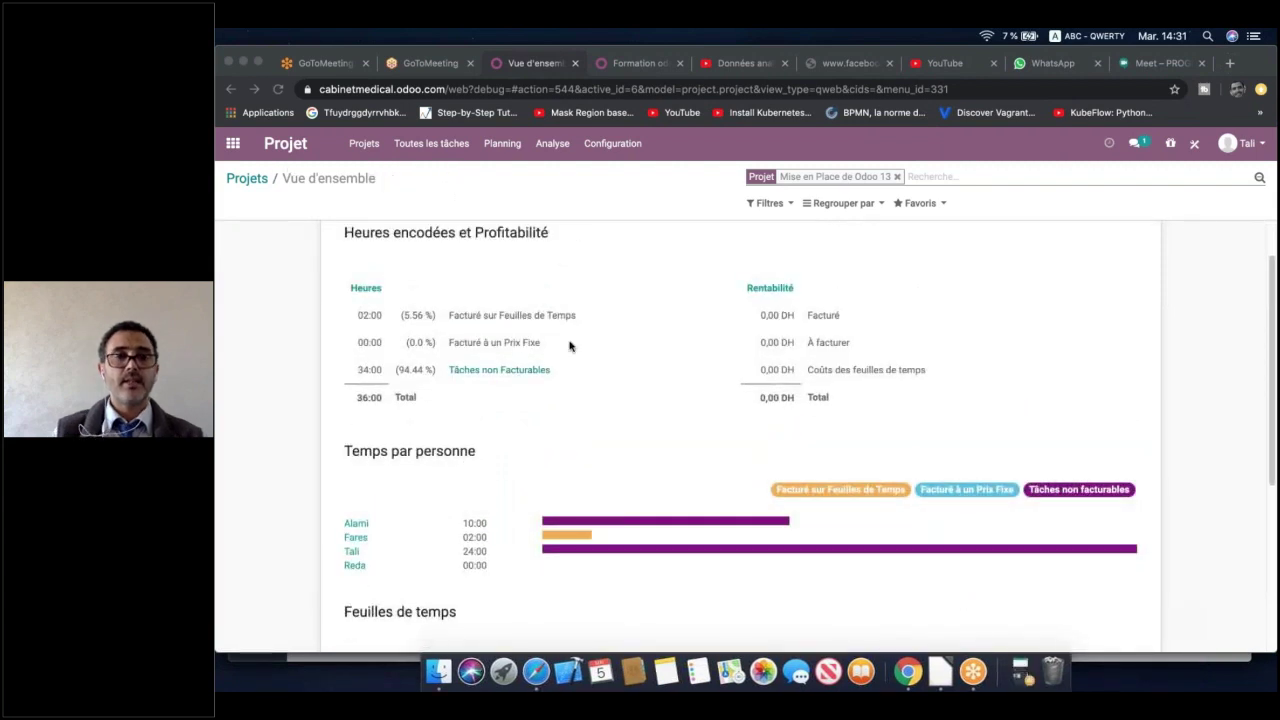
pyautogui.scroll(2, 505, 278)
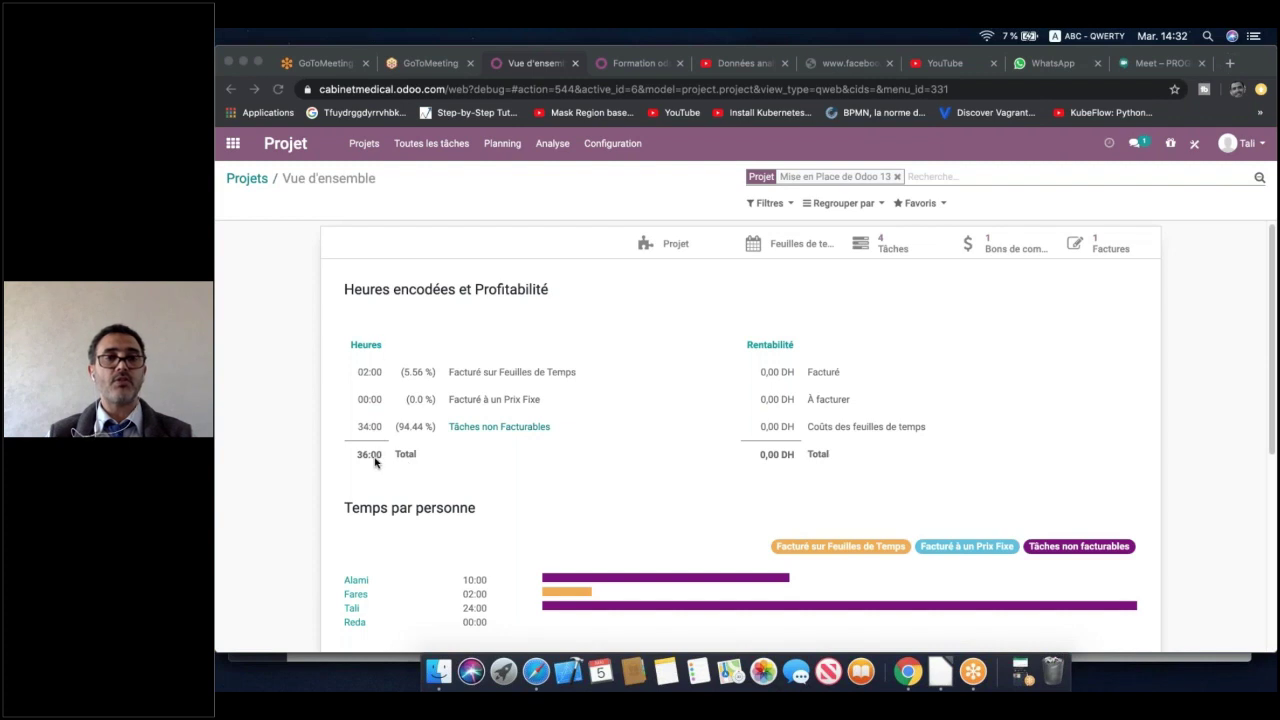
pyautogui.scroll(-3, 600, 463)
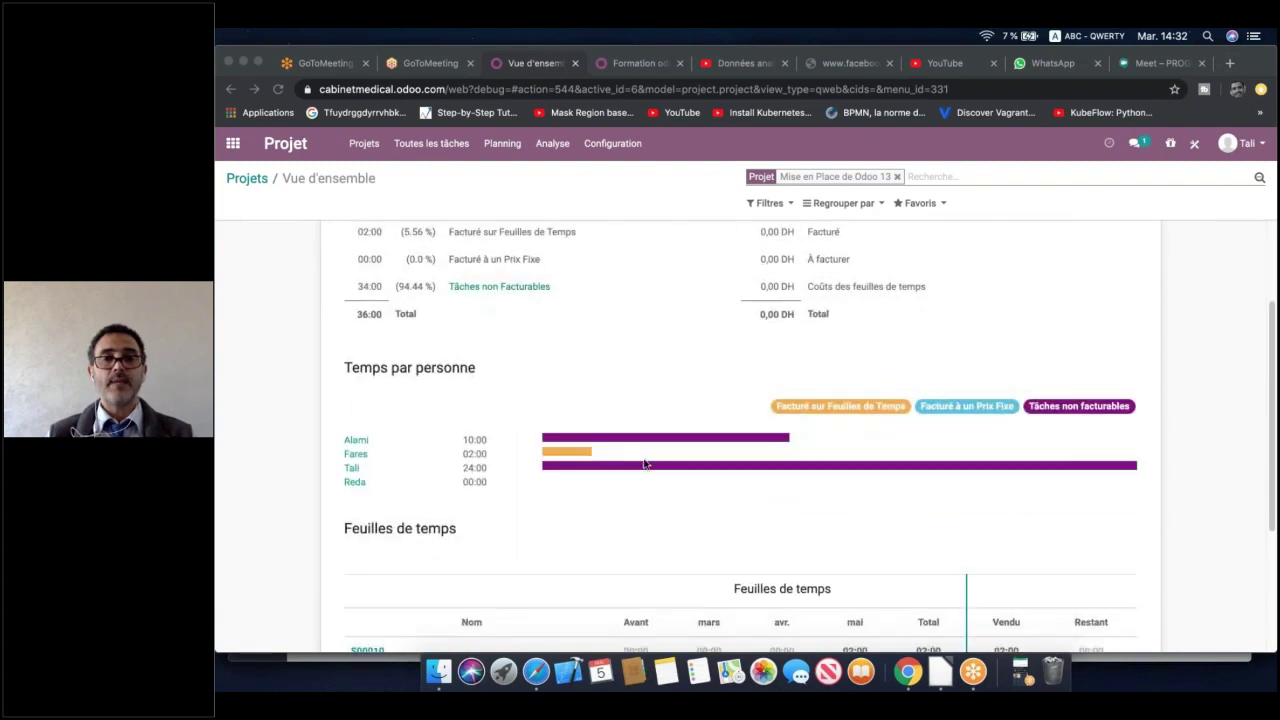
pyautogui.scroll(-1, 434, 423)
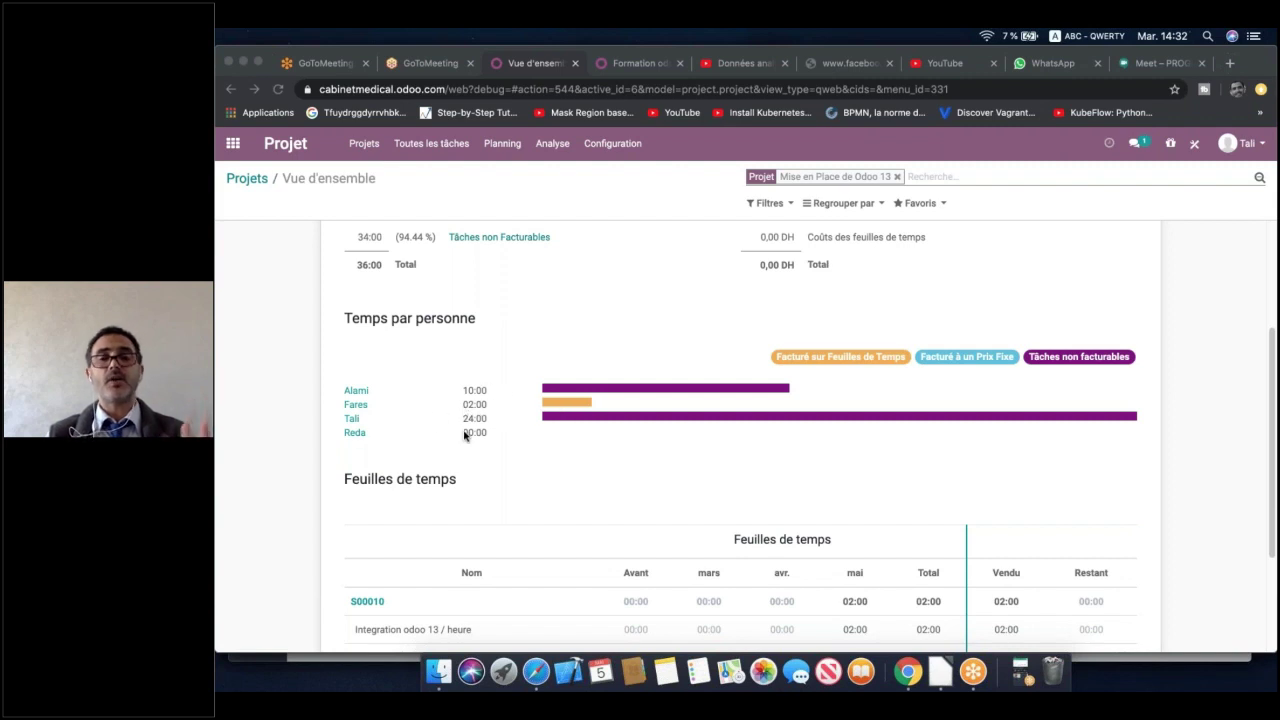
pyautogui.scroll(-4, 464, 435)
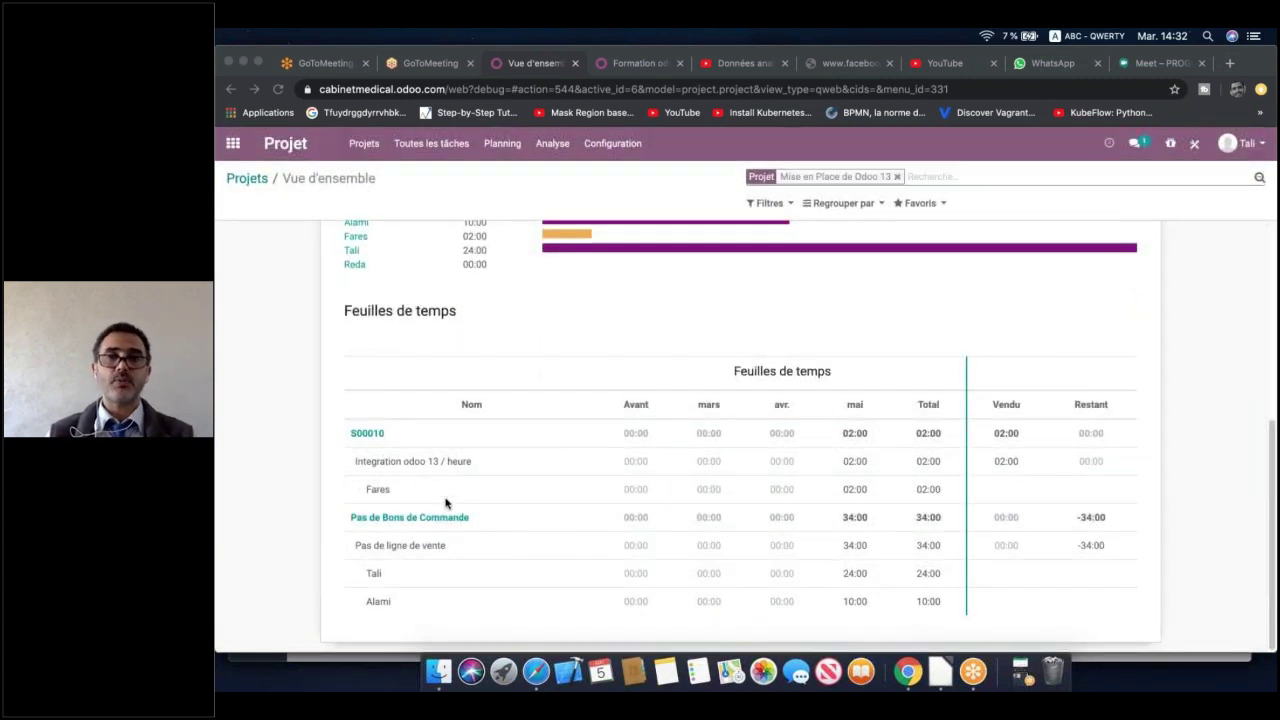
pyautogui.scroll(8, 445, 503)
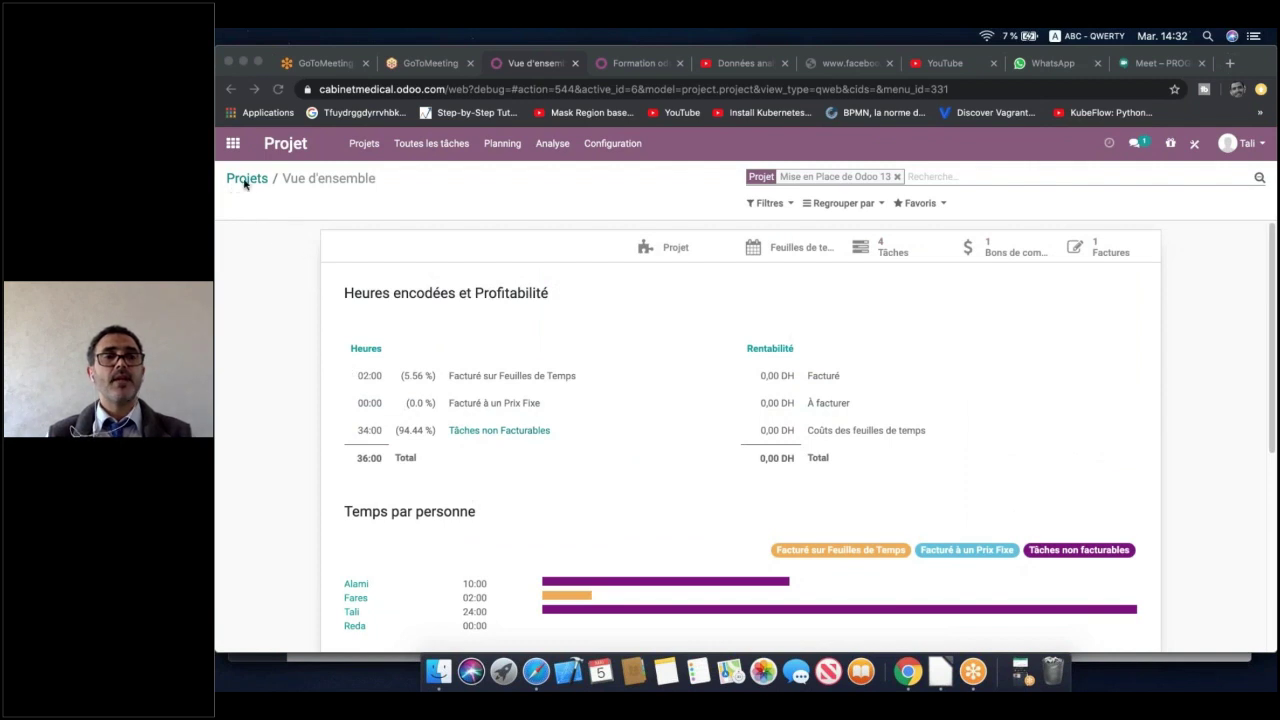